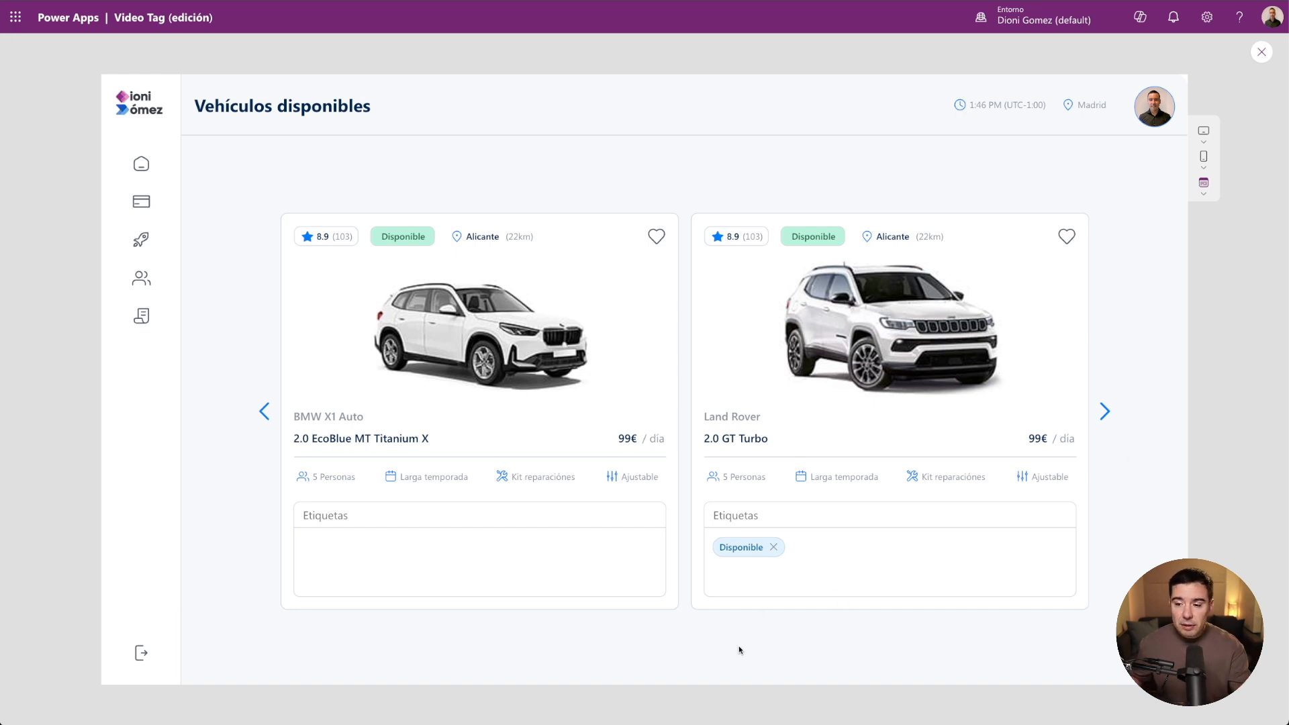
Browse forward through the available vehicle cards and return to the BMW X1 Auto card.
click(1105, 412)
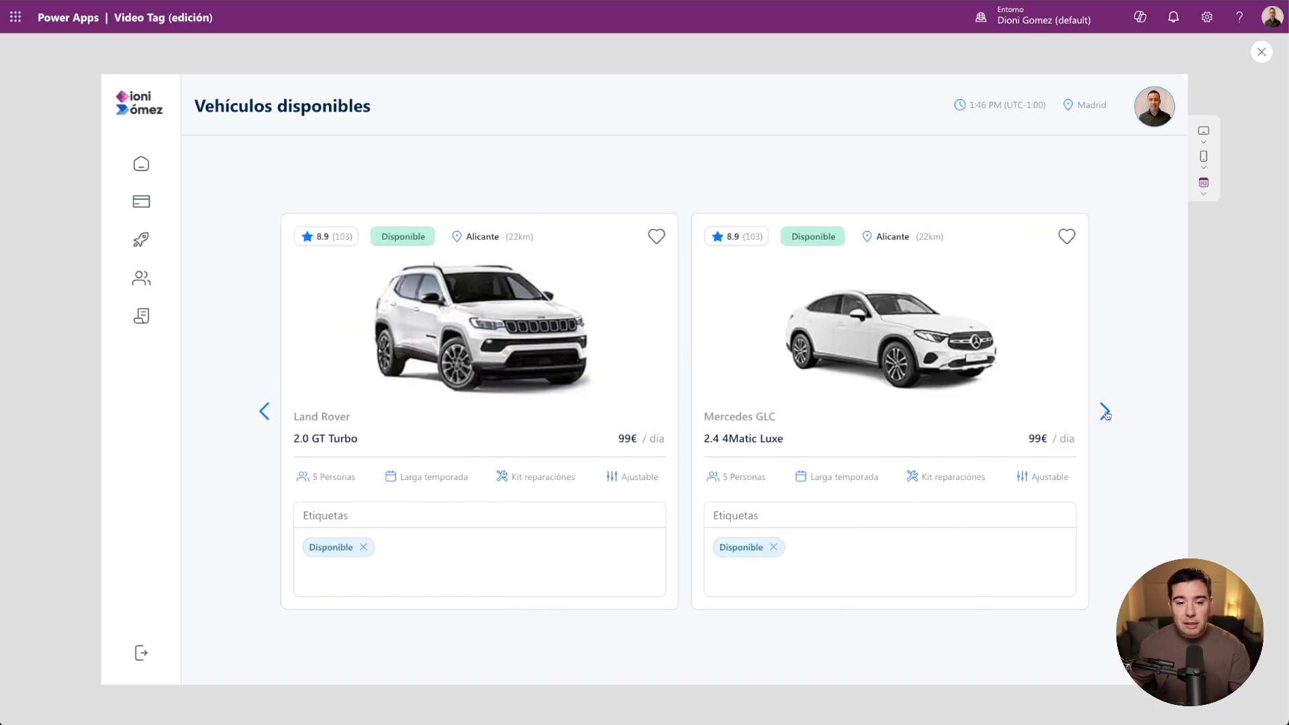
click(1105, 412)
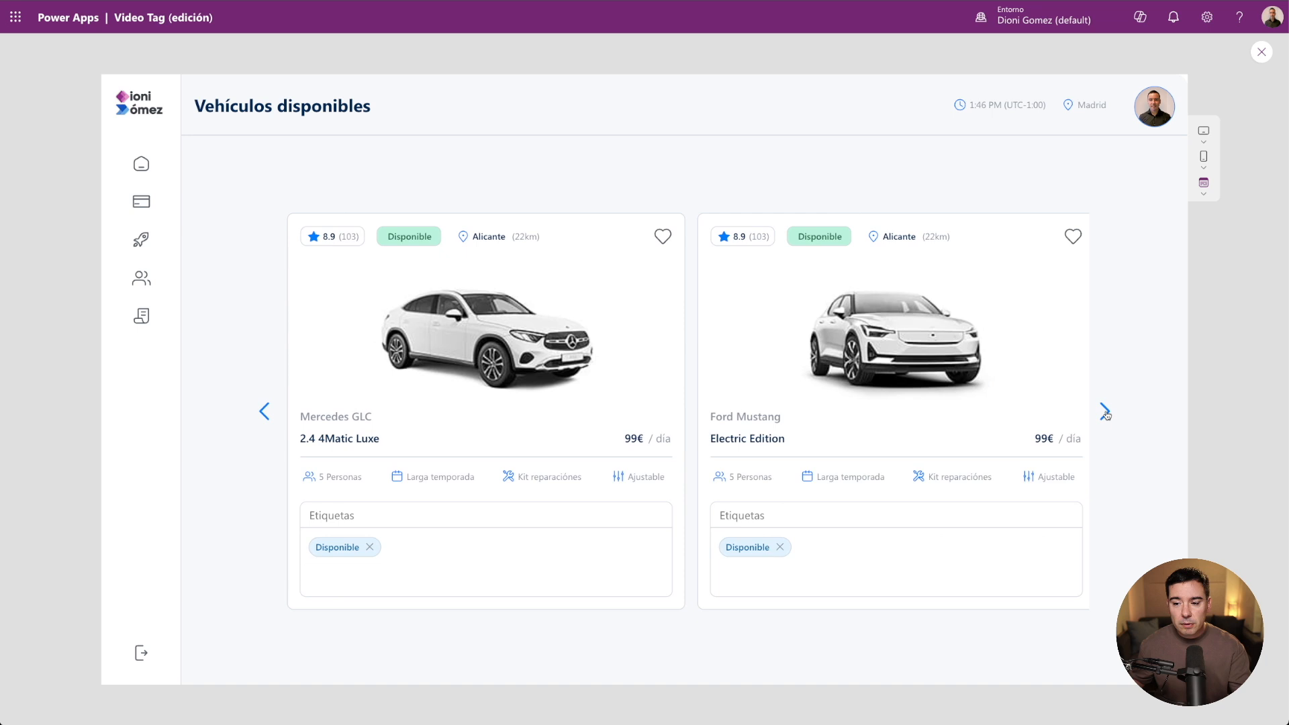
click(1105, 412)
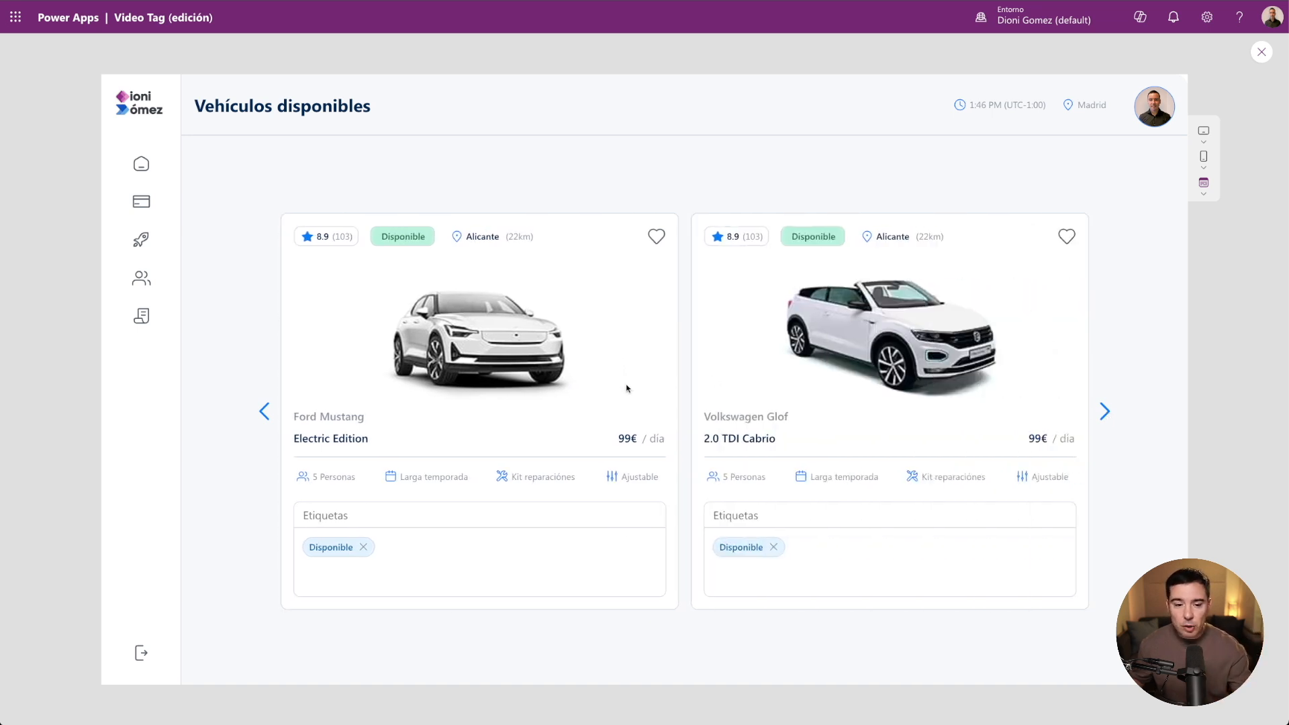
click(265, 411)
click(264, 411)
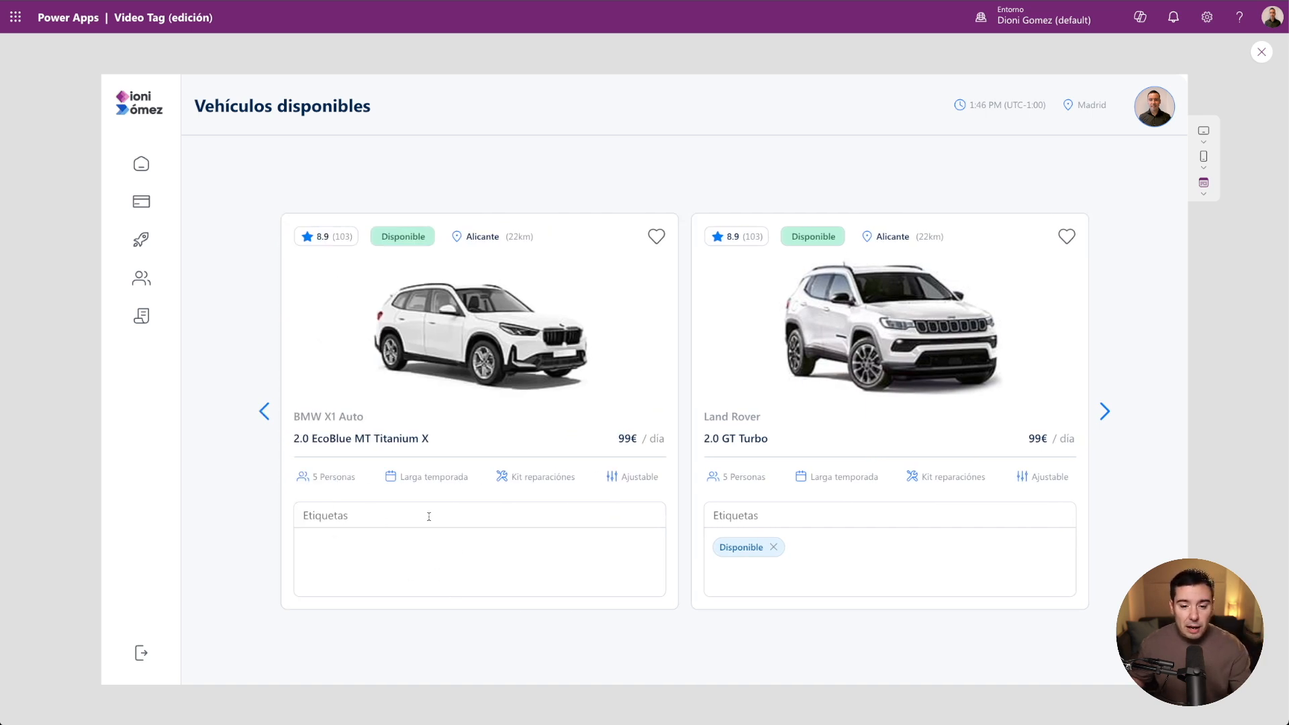
Add the tag "Etiqueta" to the BMW X1 Auto card.
click(406, 519)
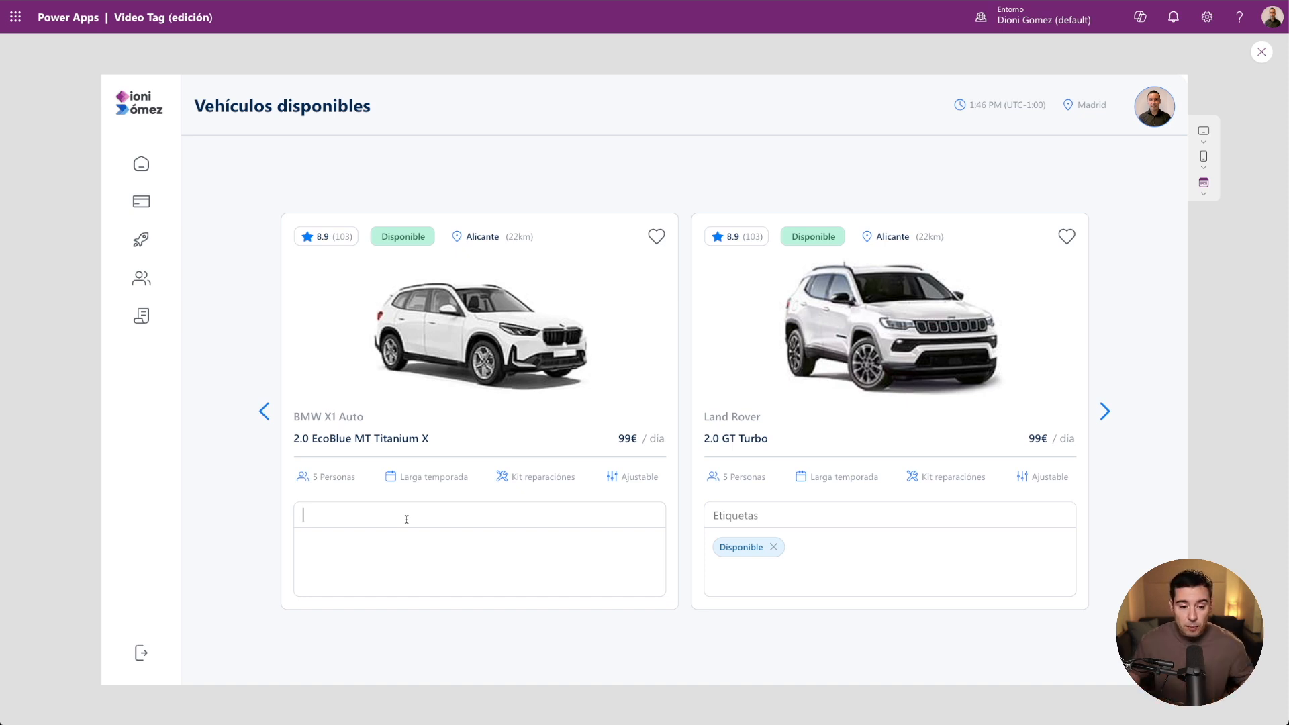
text(E)
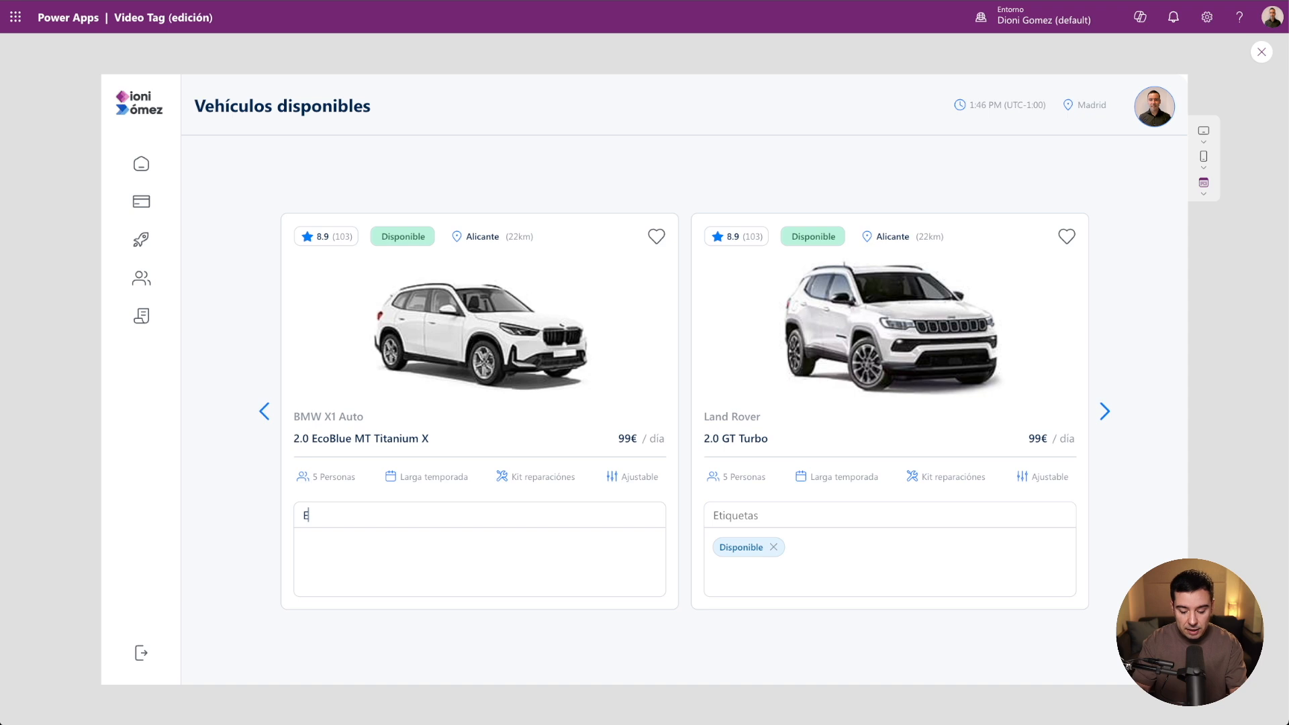
text(tuqieta)
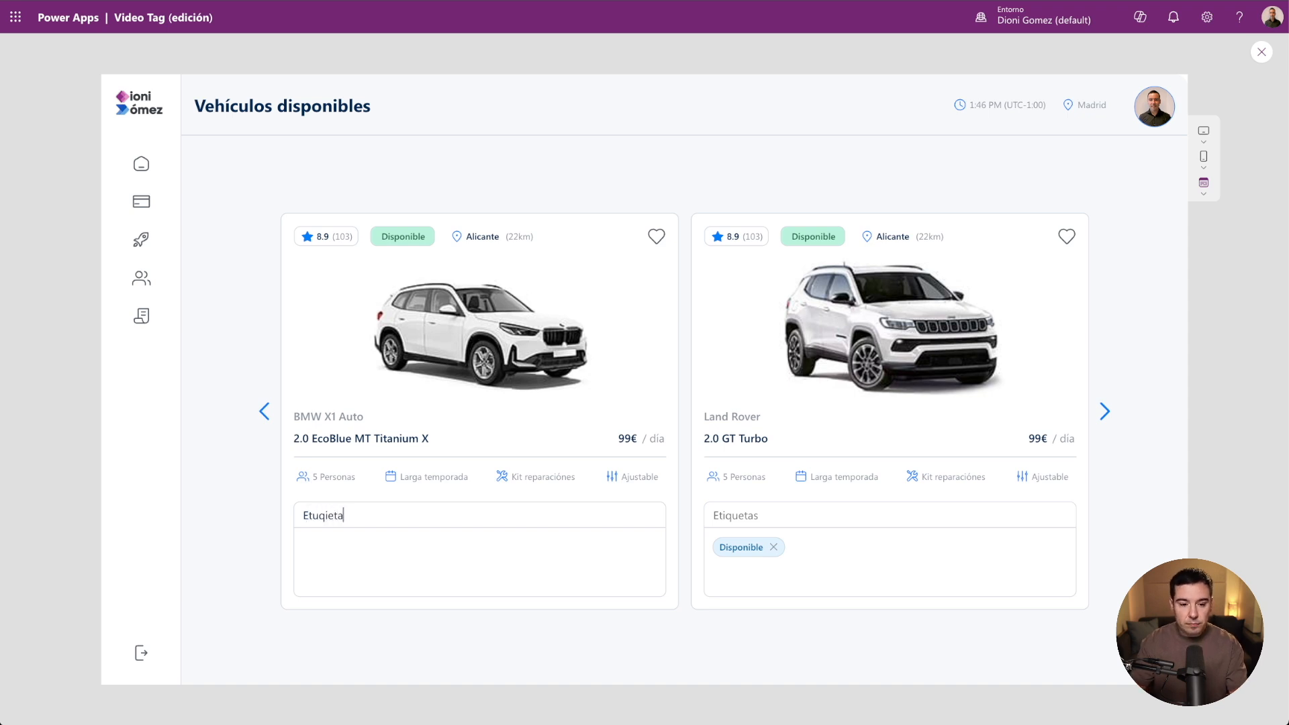
key(BackSpace)
key(BackSpace)
key(BackSpace)
key(BackSpace)
key(BackSpace)
key(BackSpace)
text(tiqueta)
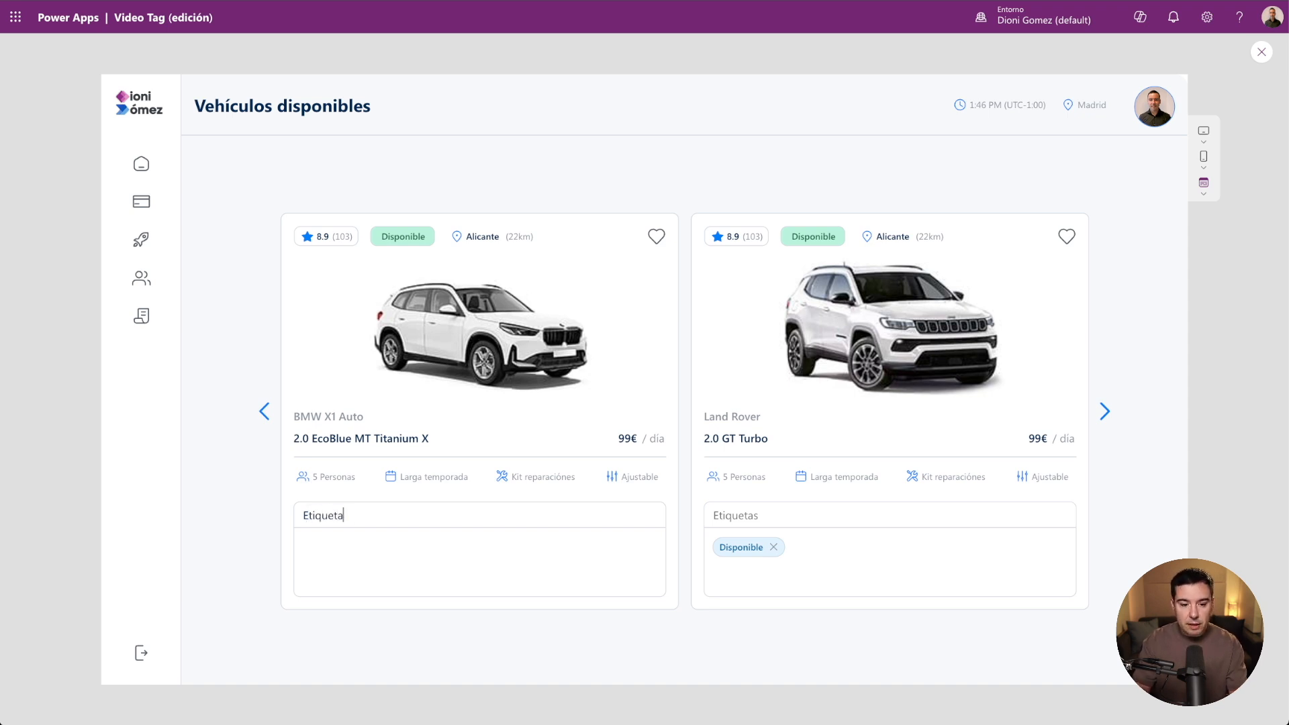
key(Return)
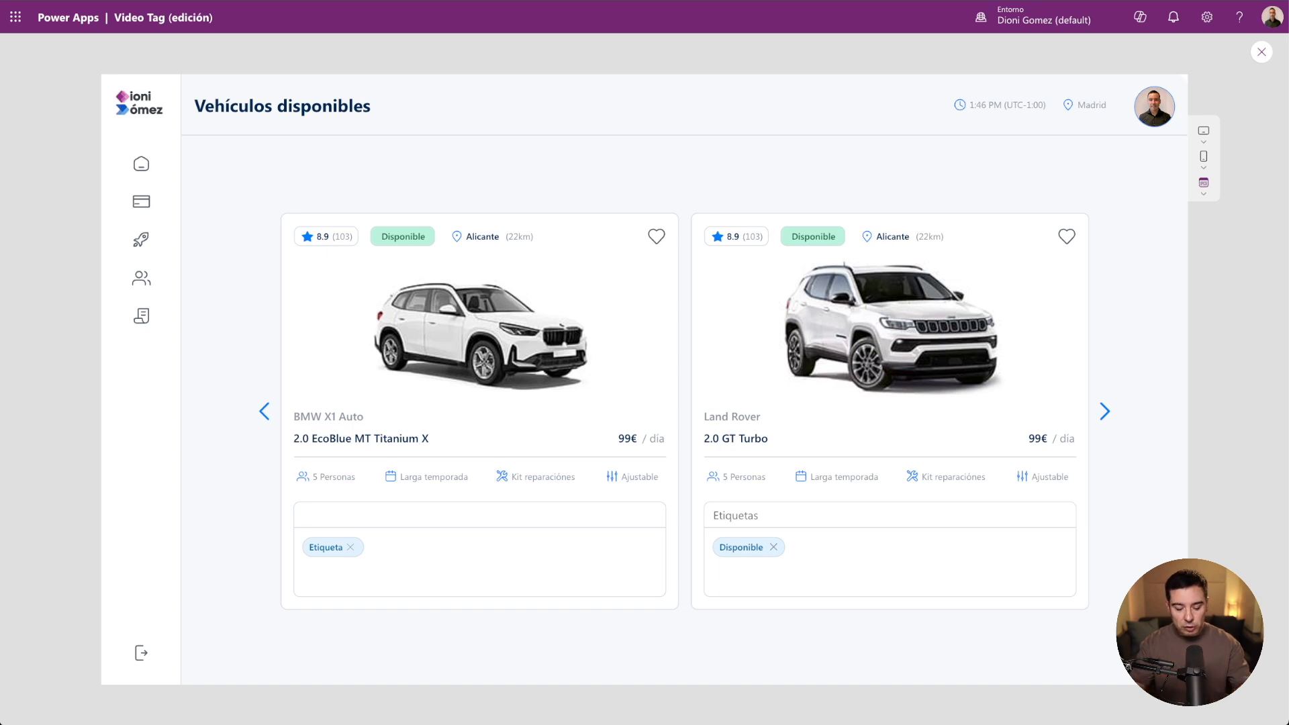
Add two more tags, "Tag" and "Algo más largo", to the BMW X1 Auto card.
text(Tag)
key(Return)
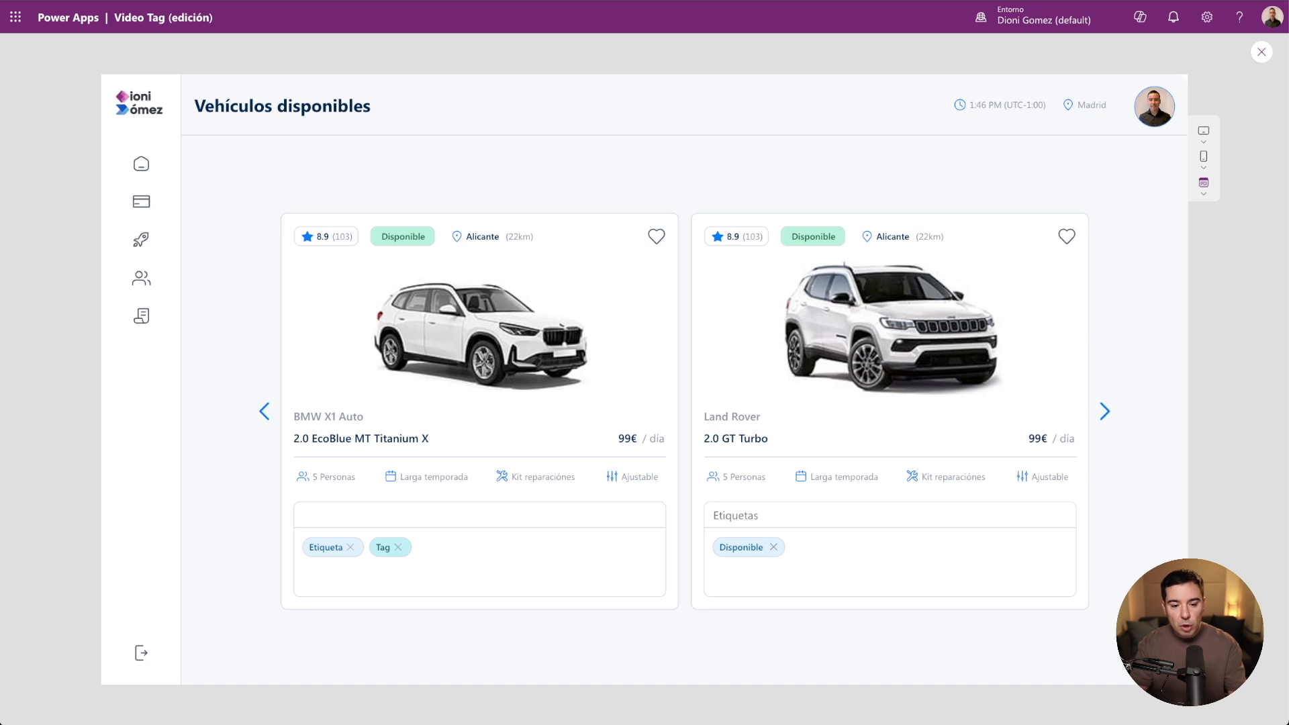
text(Algo m)
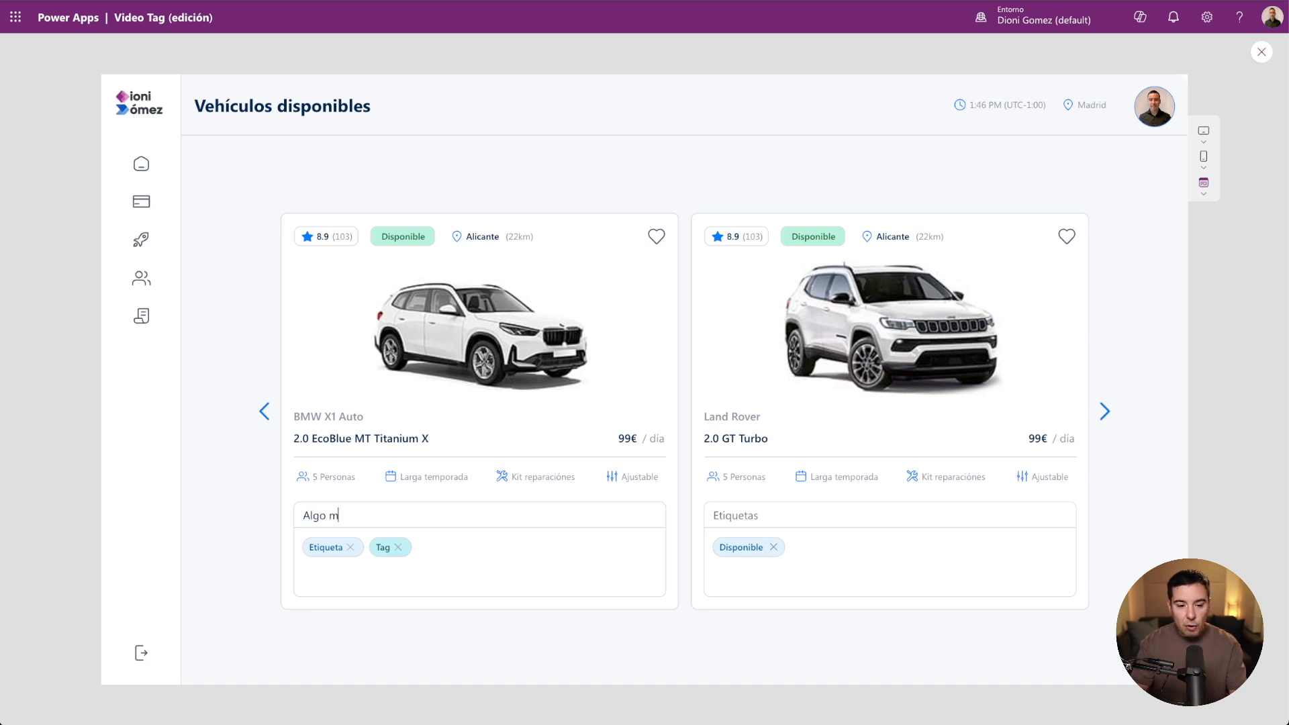
text(ás largo)
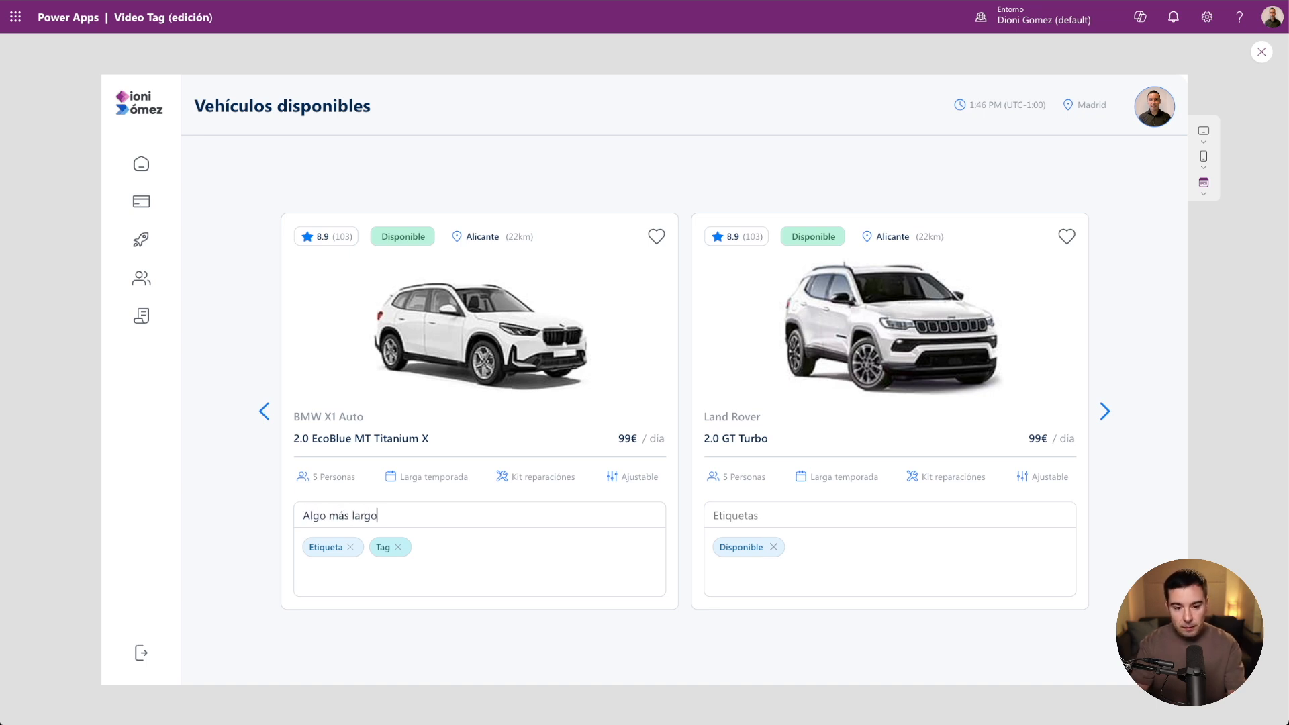
key(Return)
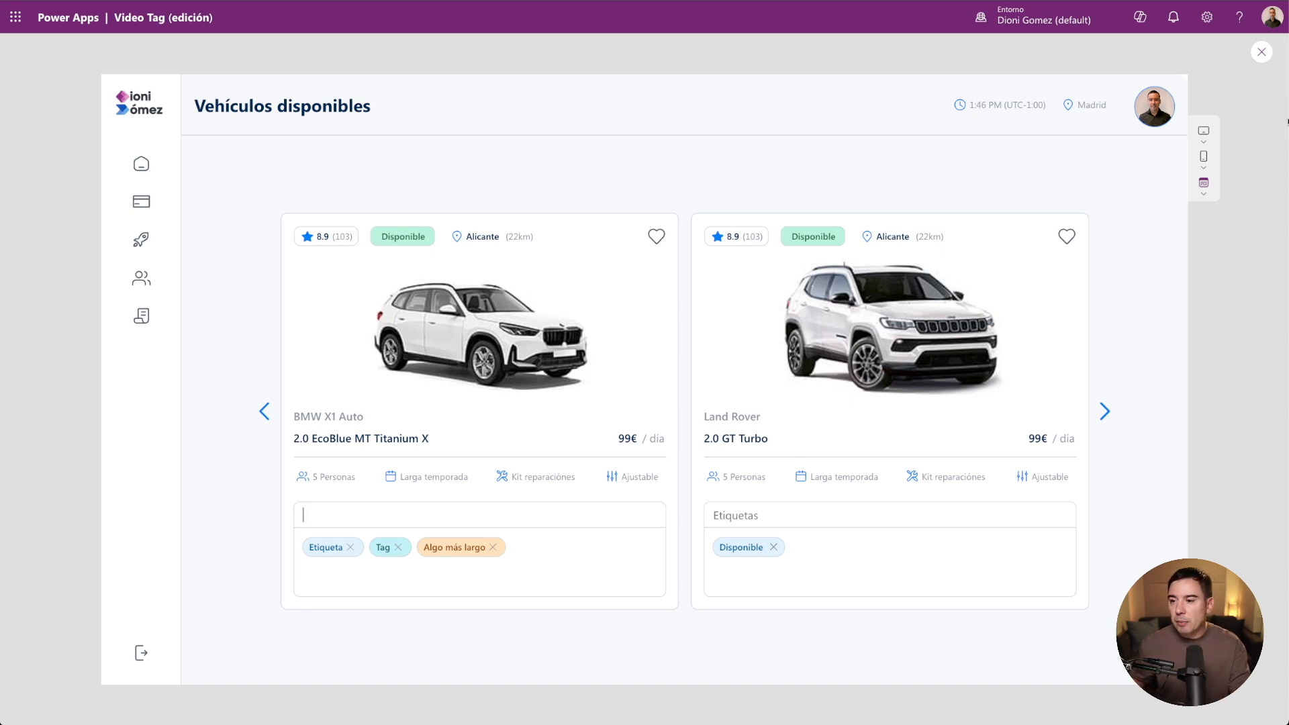
Exit the app preview and add a new blank screen, with the properties pane collapsed.
click(1260, 53)
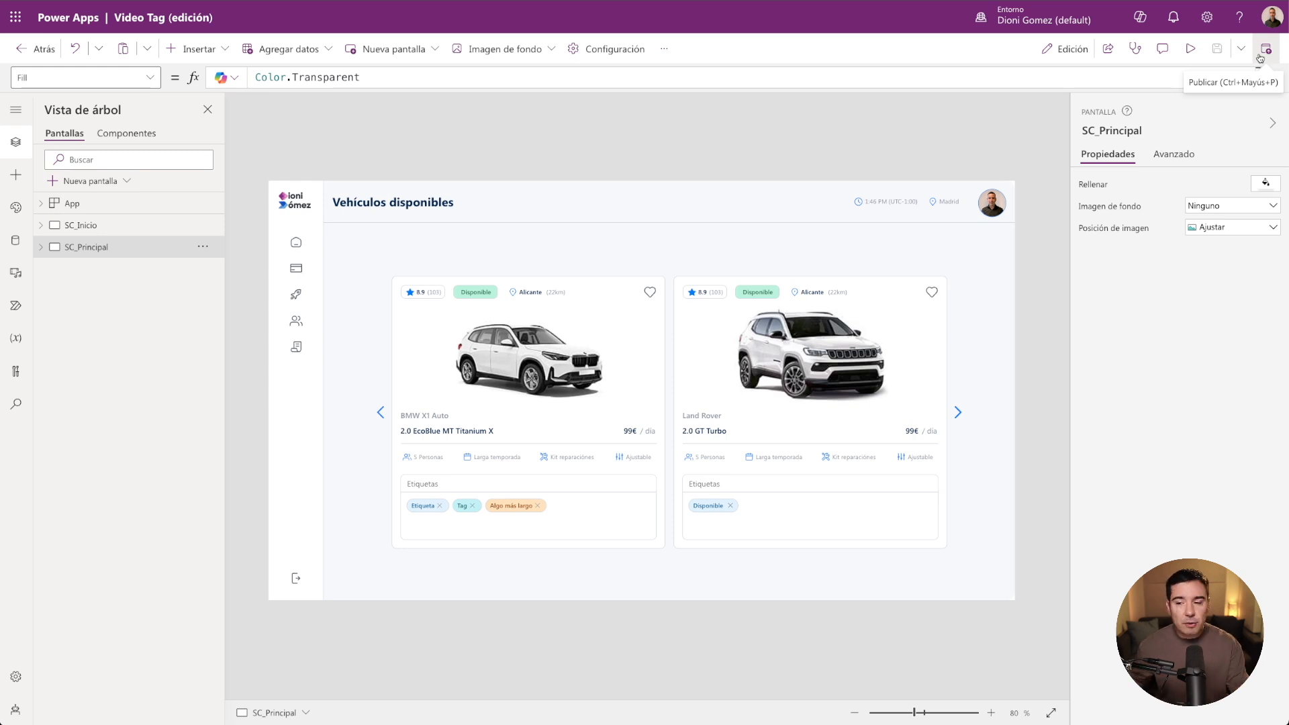
click(1271, 124)
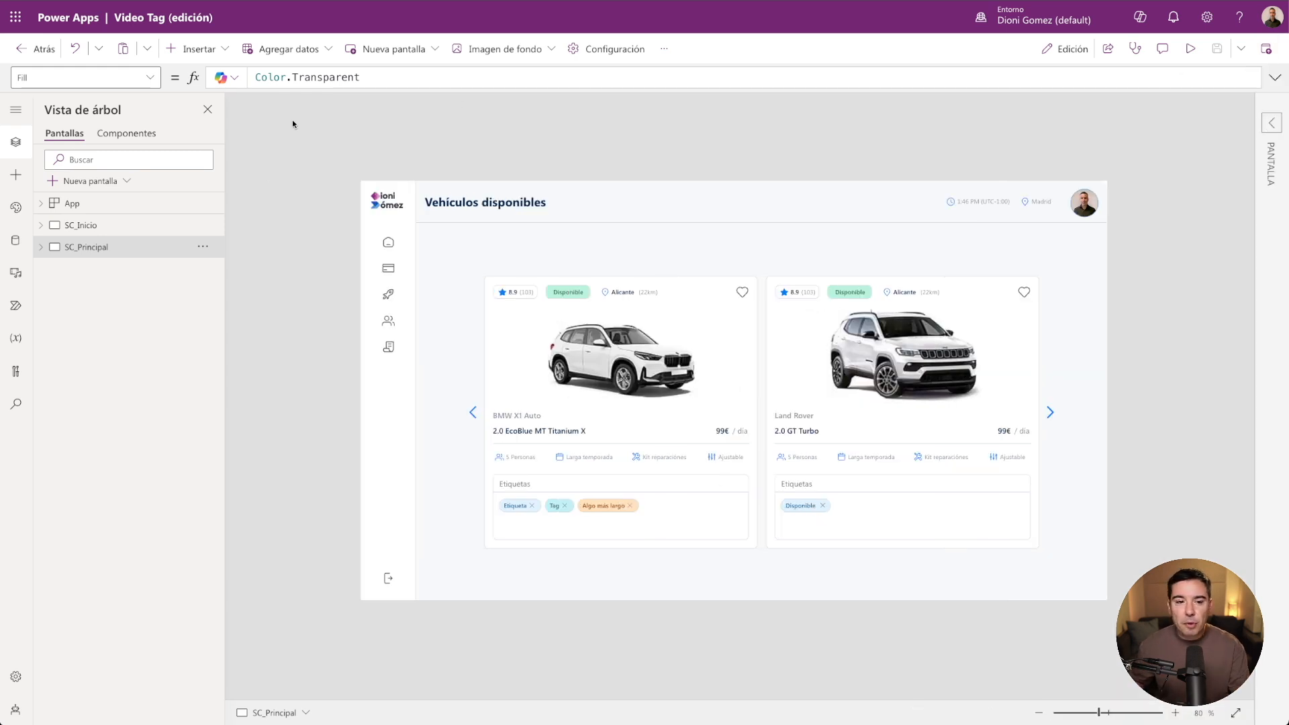
click(56, 181)
click(119, 251)
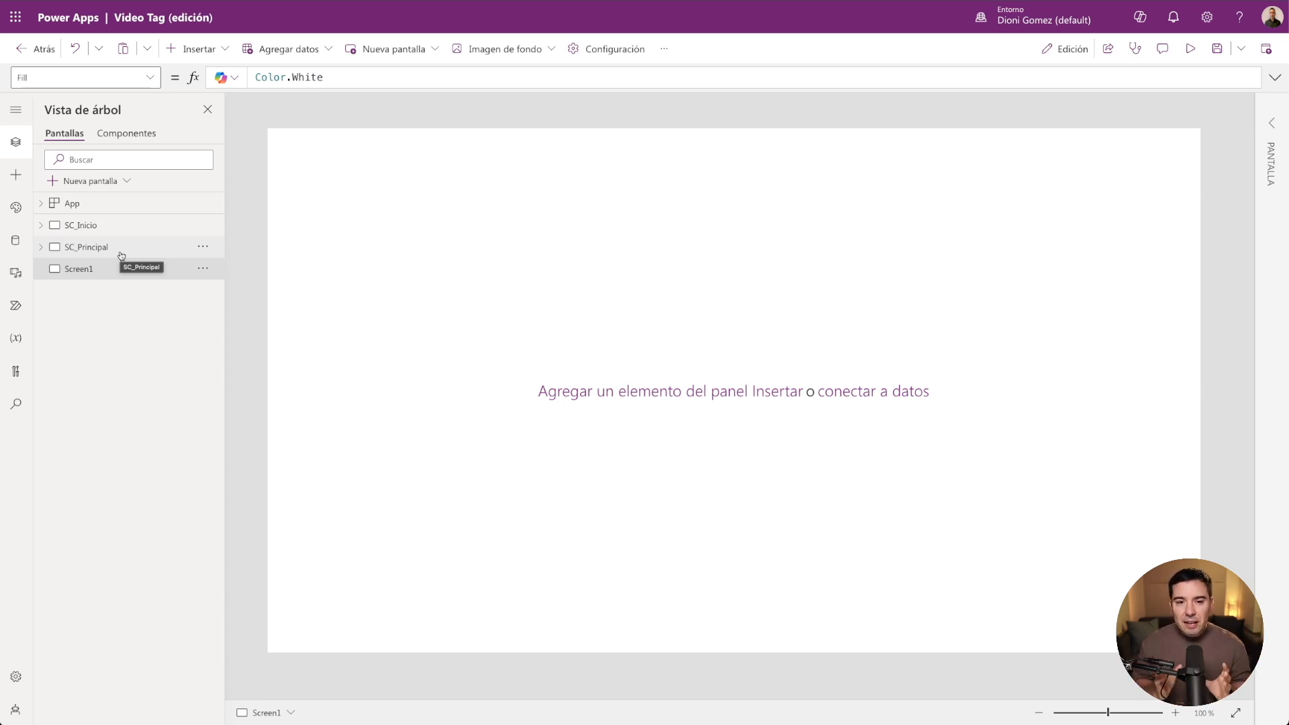
Insert a horizontal container (Contenedor horizontal) on the new blank screen.
click(182, 56)
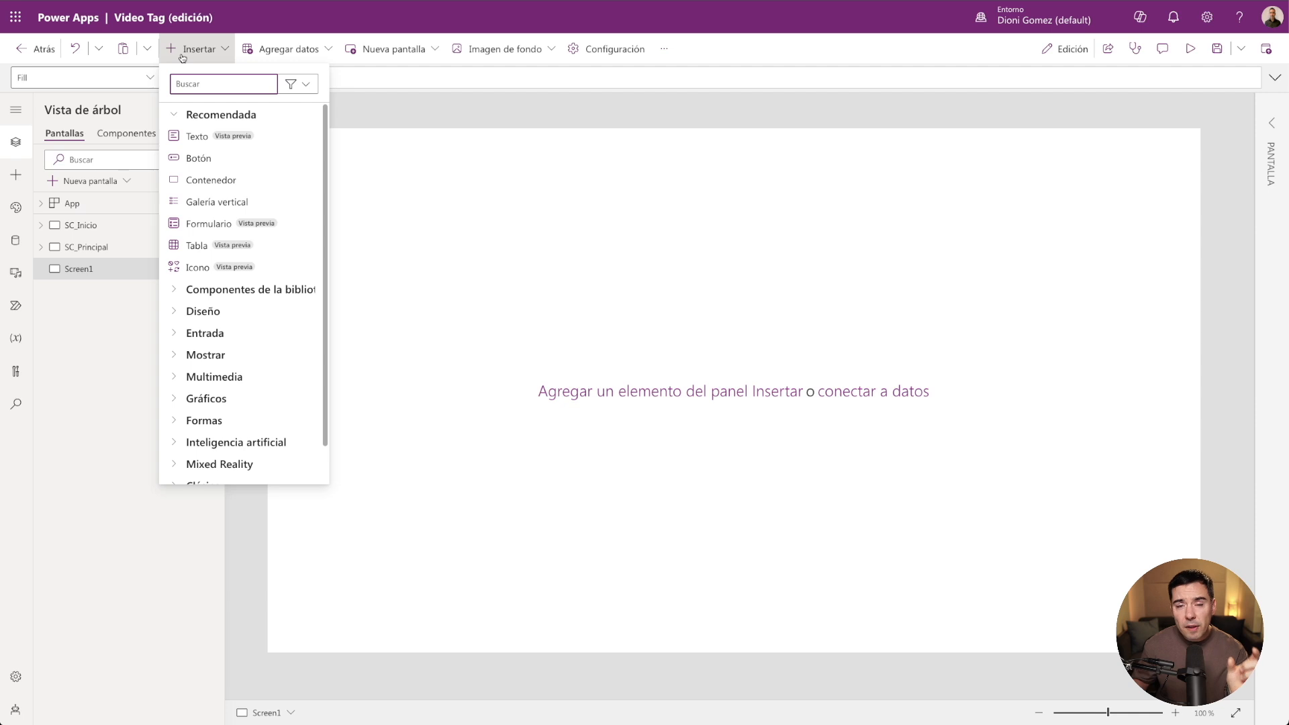
text(COnte)
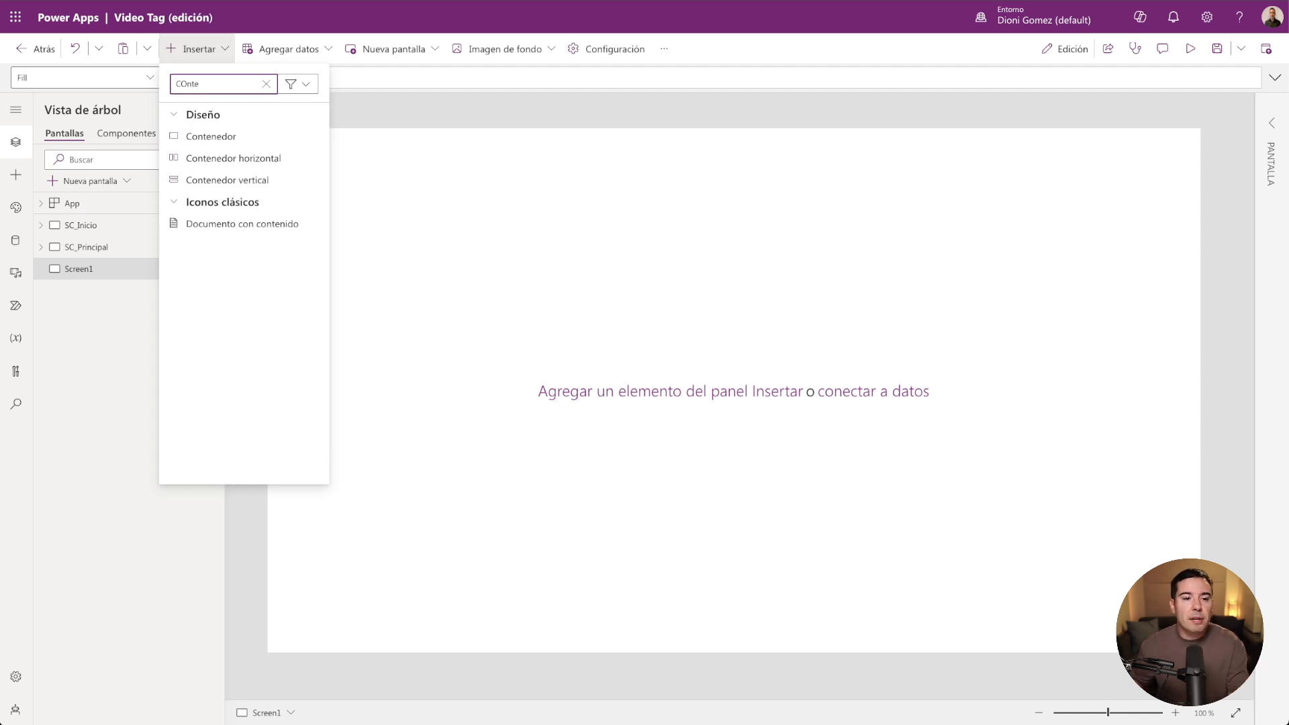
click(197, 159)
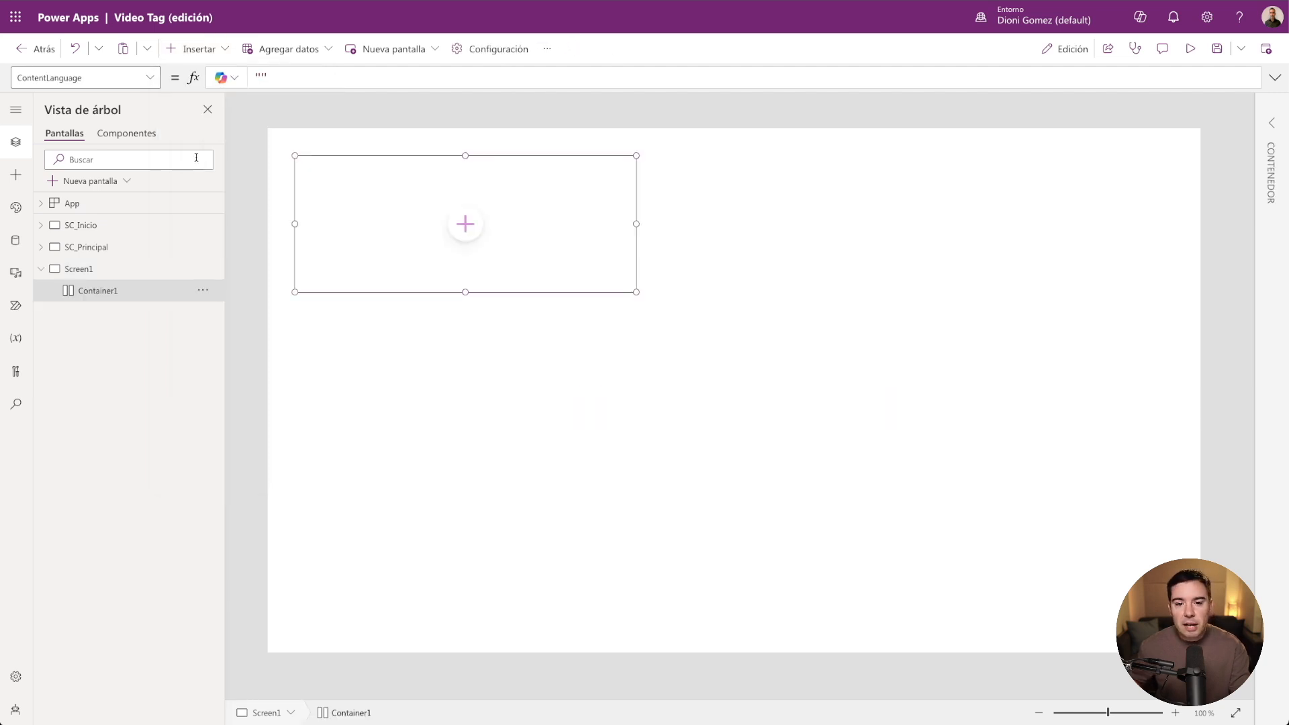
Reshape the container into a tall, narrow rectangle and place it in the left part of the canvas at mid-height.
drag(465, 293, 466, 413)
drag(636, 284, 548, 290)
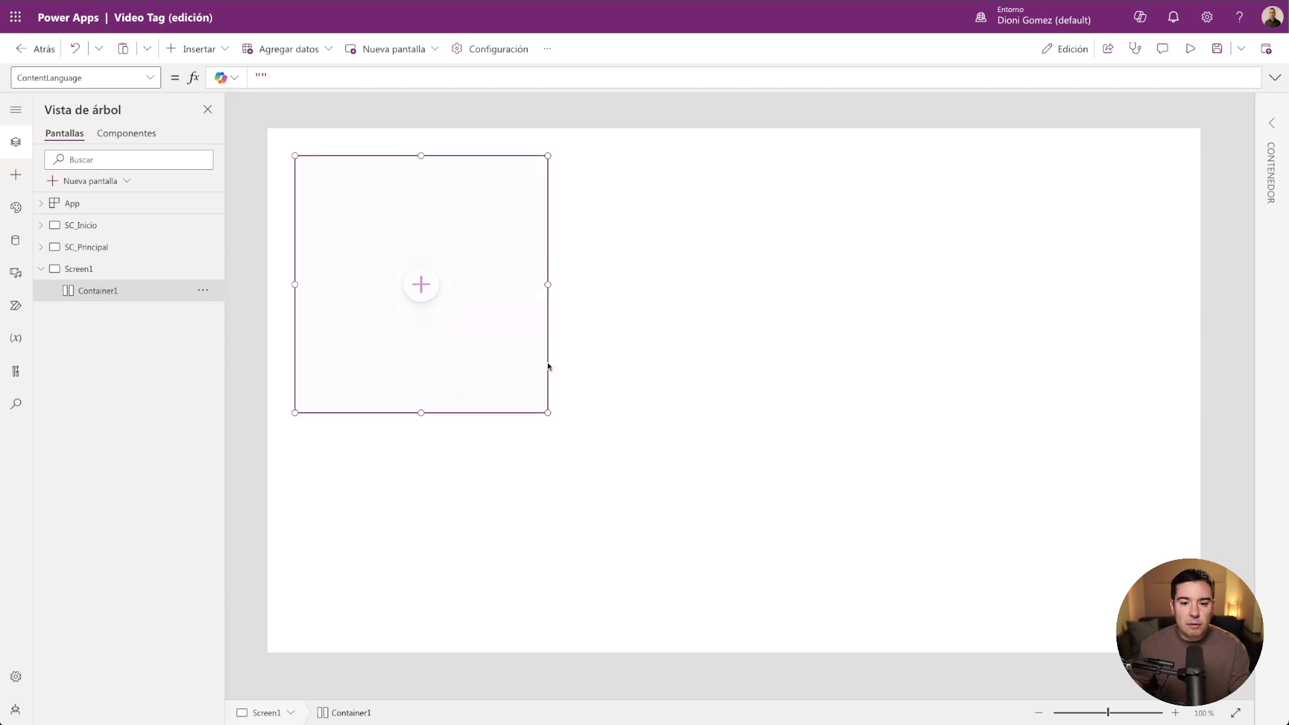
drag(550, 371, 589, 452)
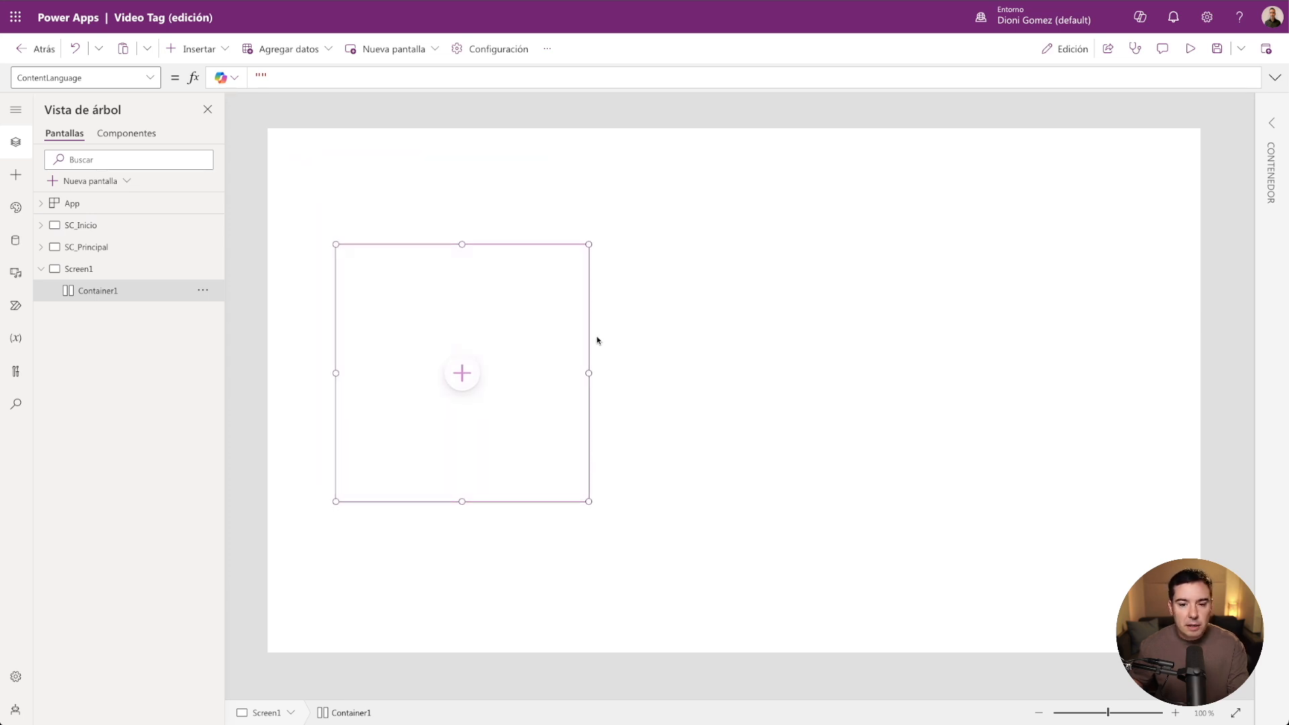
drag(589, 373, 529, 371)
click(571, 354)
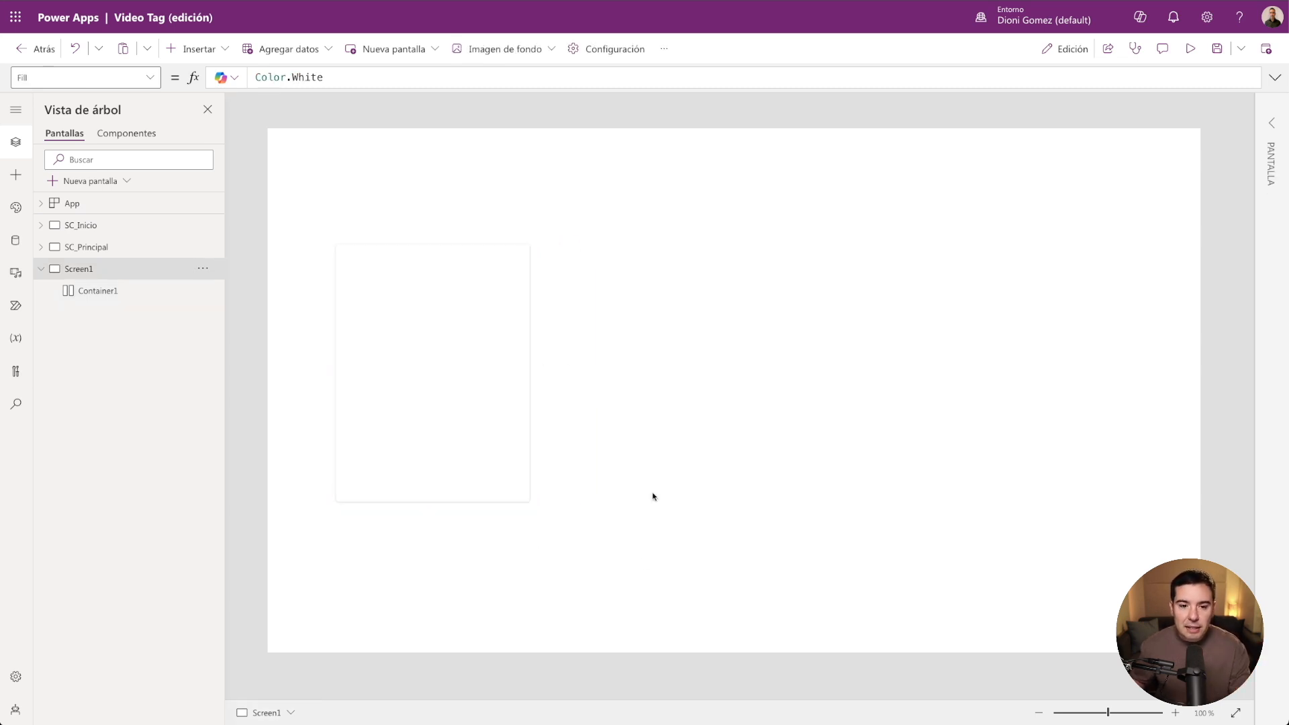
Copy the Etiquetas text input from SC_Principal to Screen1 and place it directly on top of the container's upper edge.
click(77, 248)
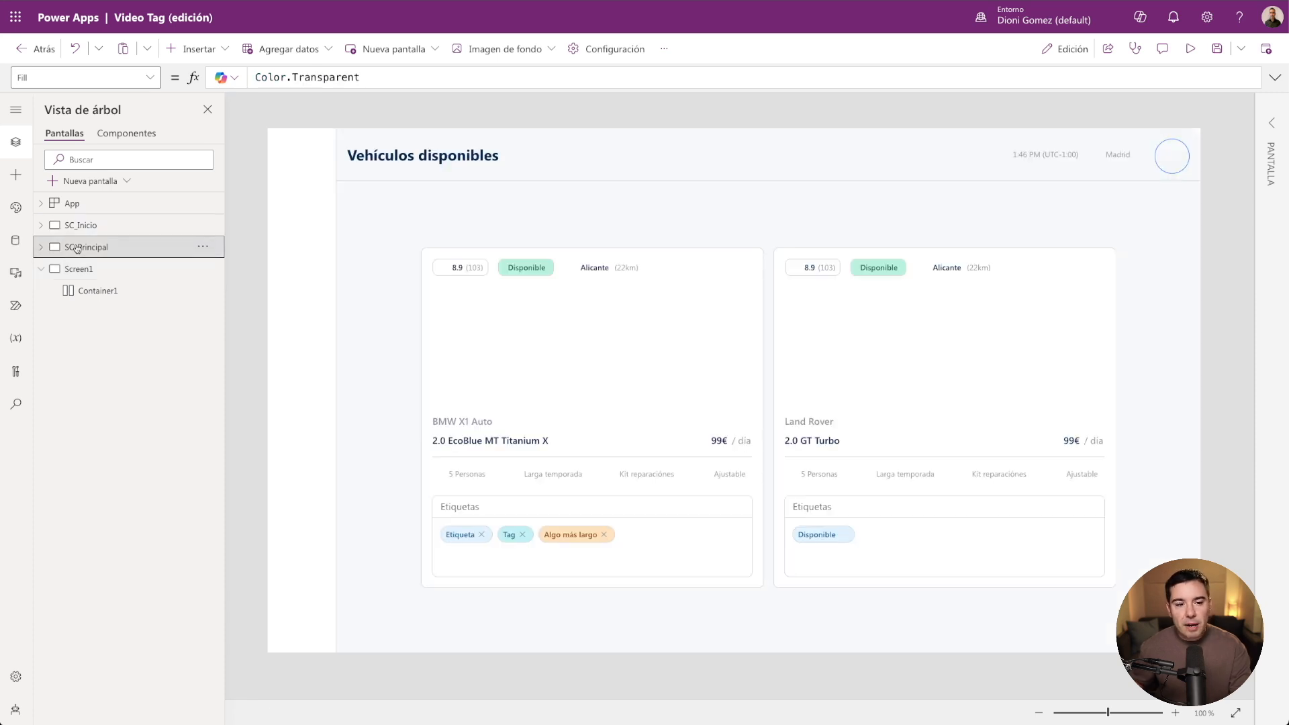
click(524, 512)
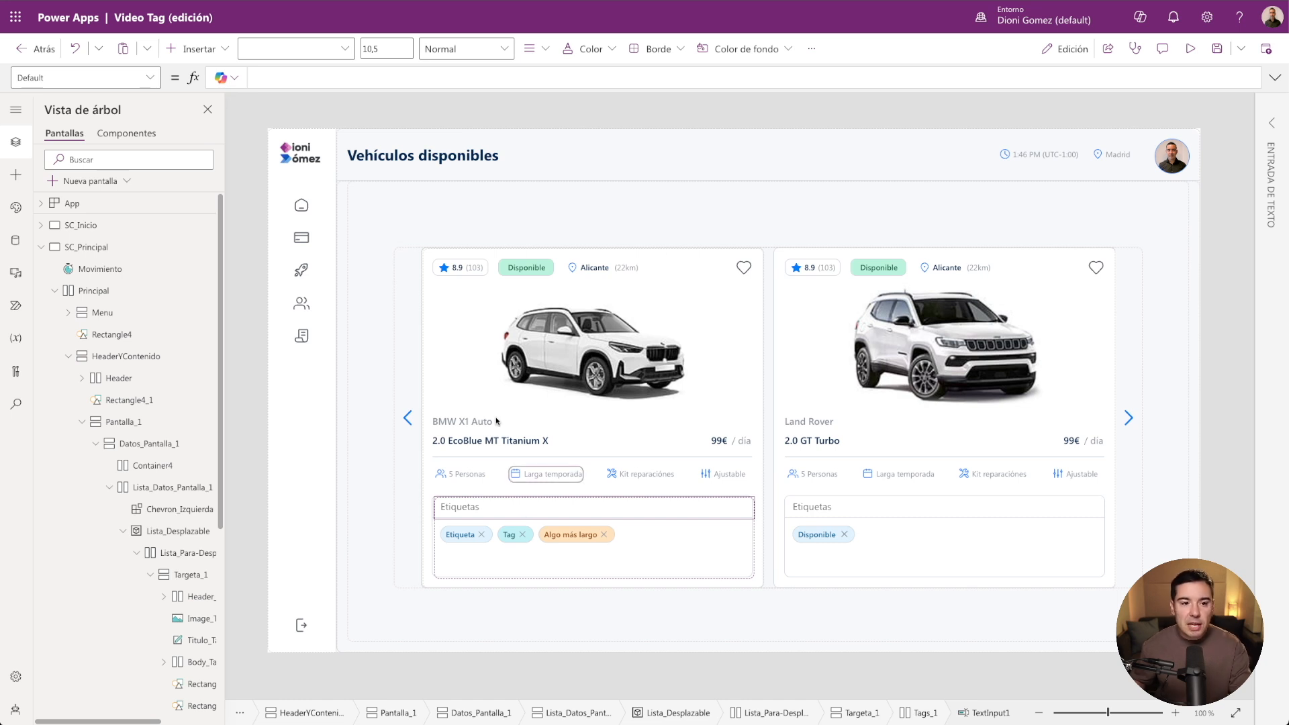
click(41, 248)
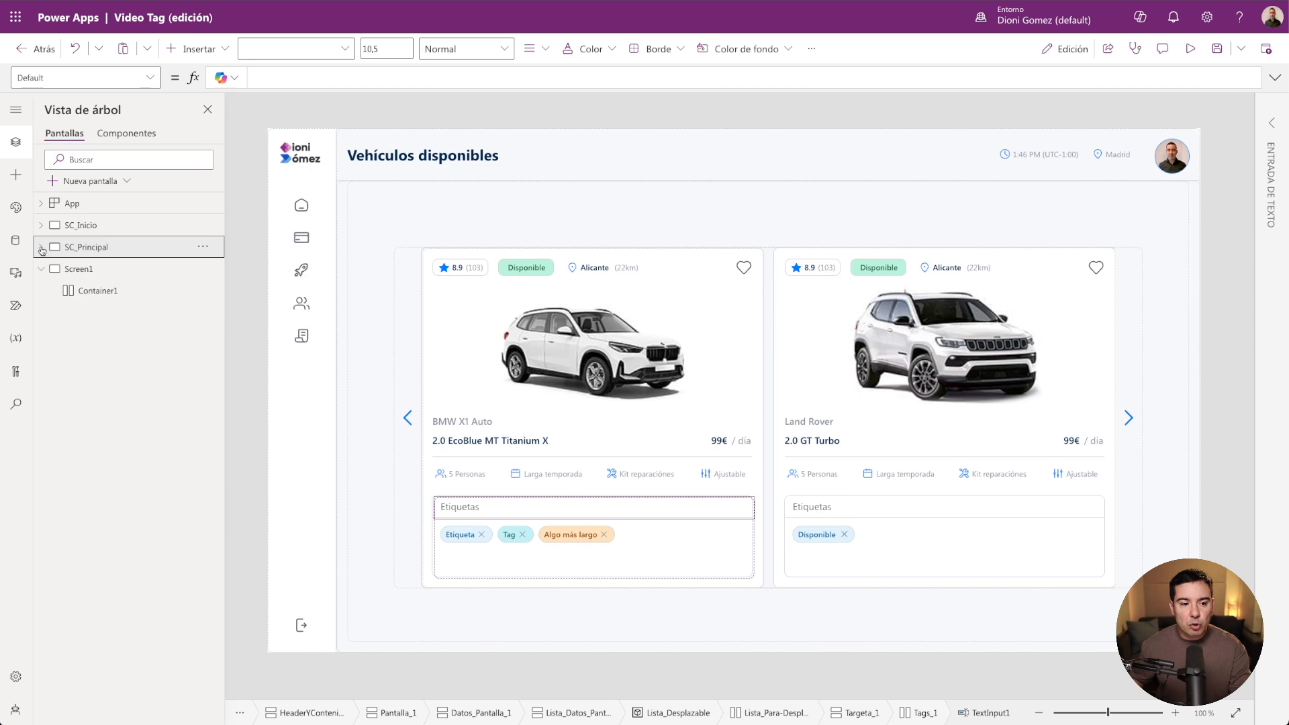
click(89, 295)
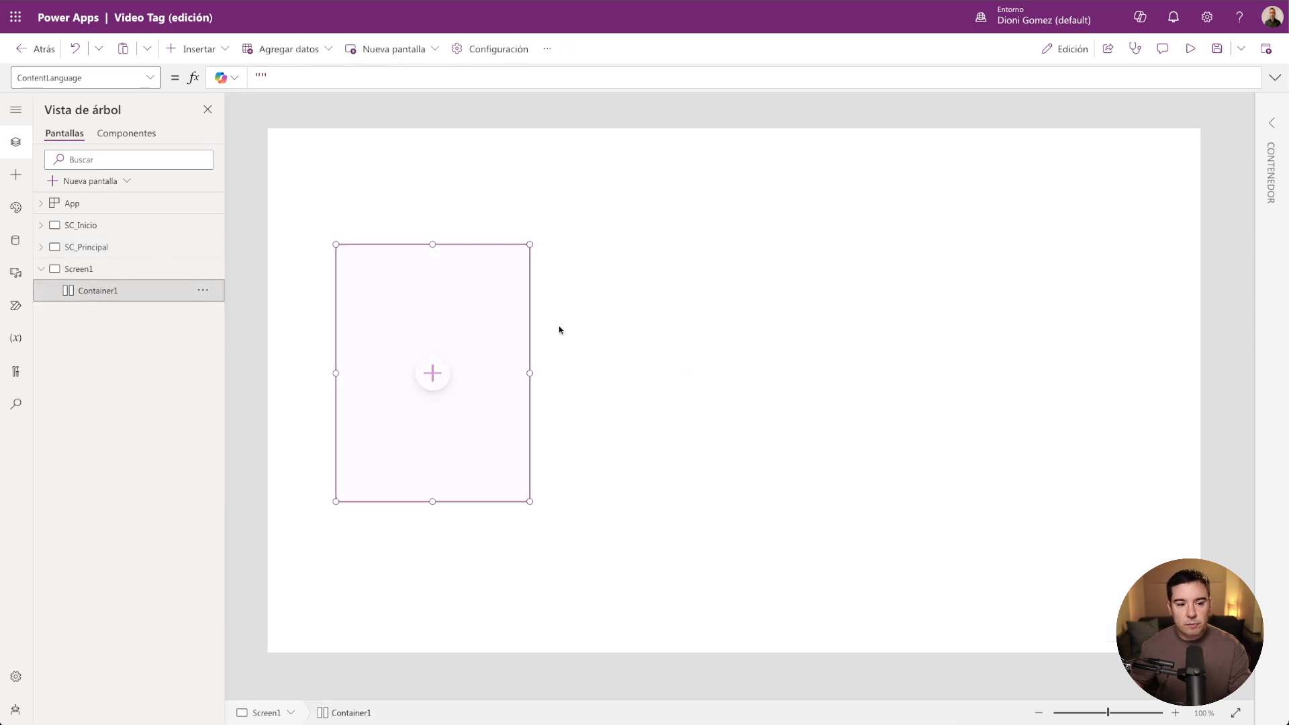
click(88, 278)
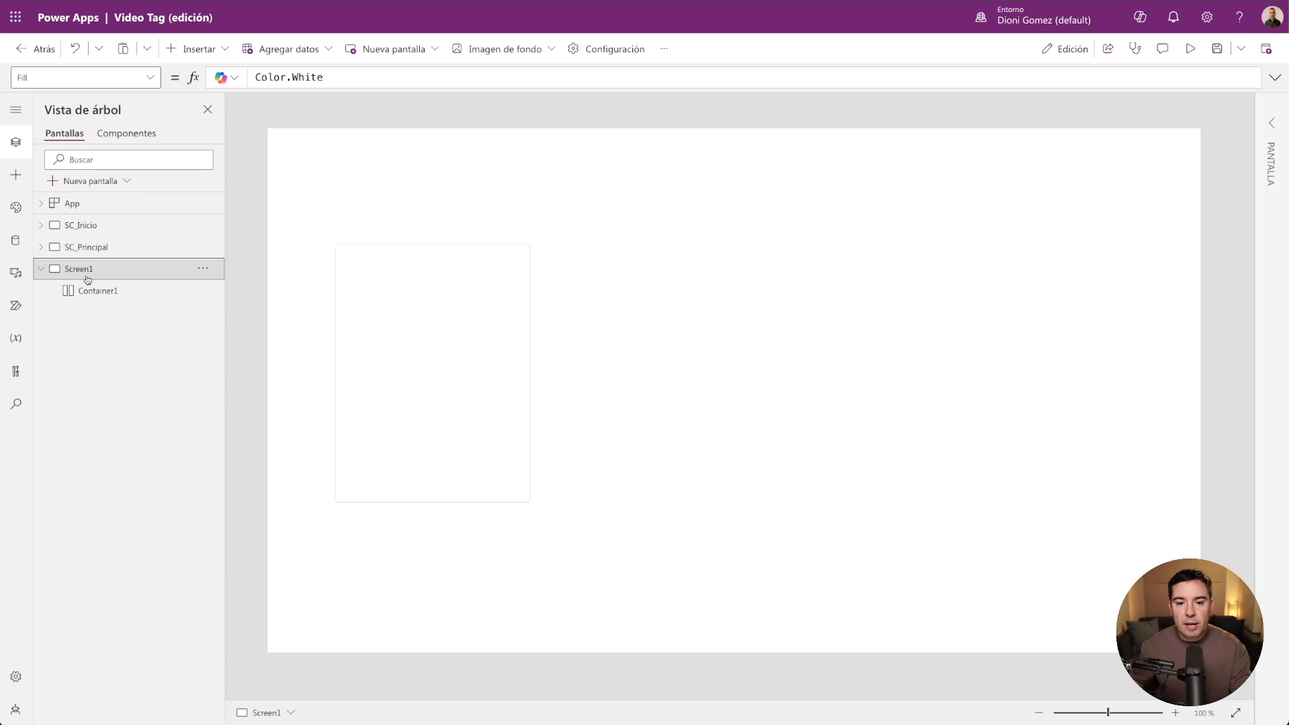
key(ctrl+v)
drag(429, 143, 533, 247)
click(569, 289)
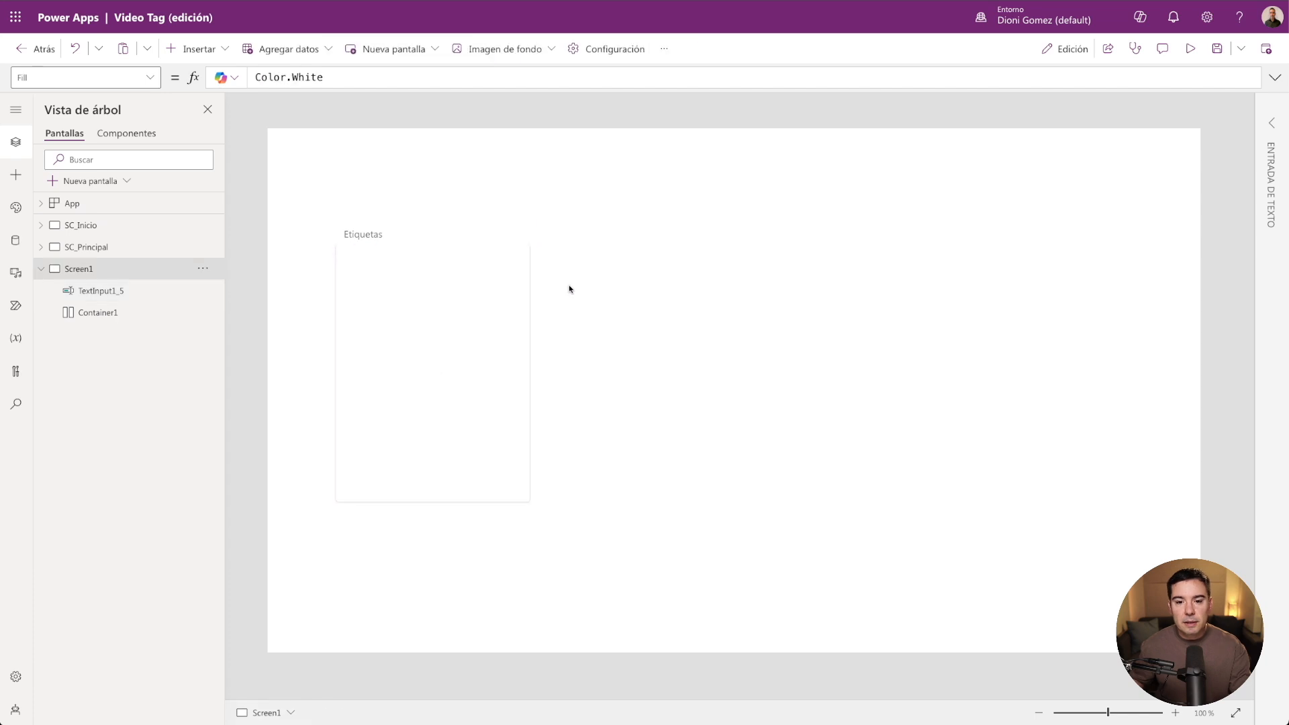
Open the OnChange formula of the Etiquetas text input on Screen1 in an enlarged formula editor.
click(419, 230)
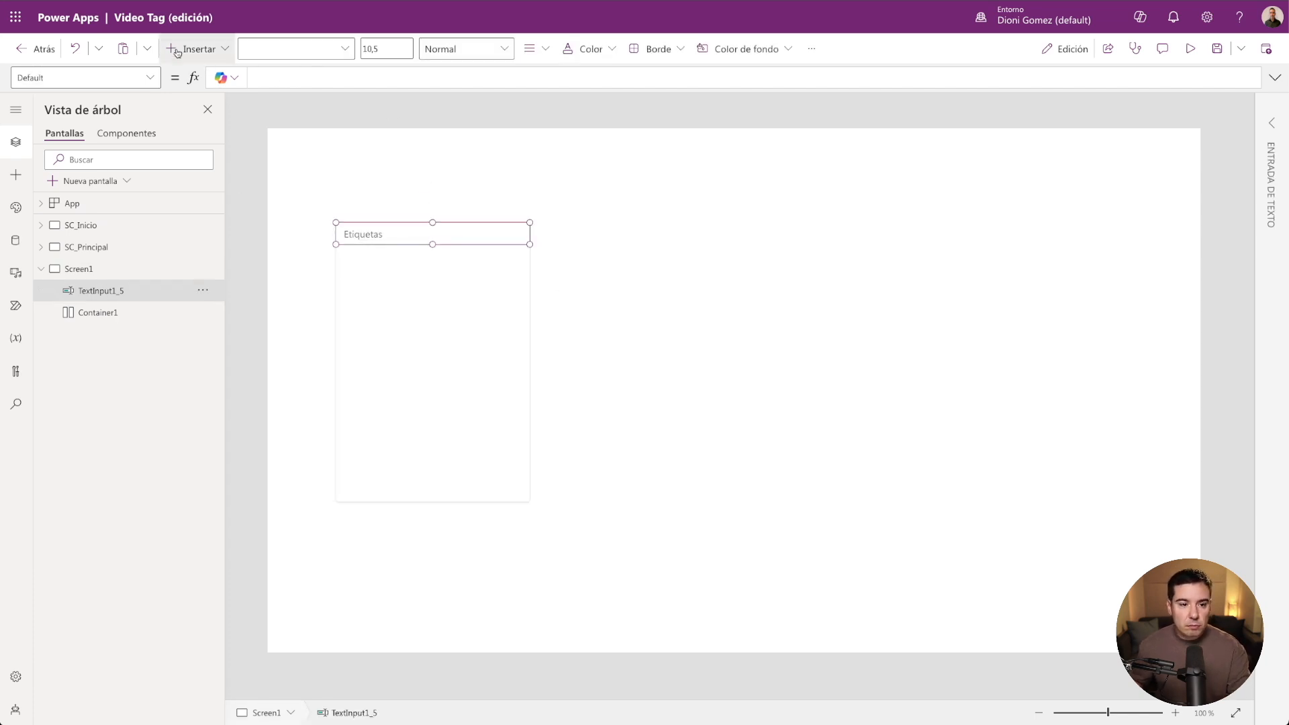
click(1272, 122)
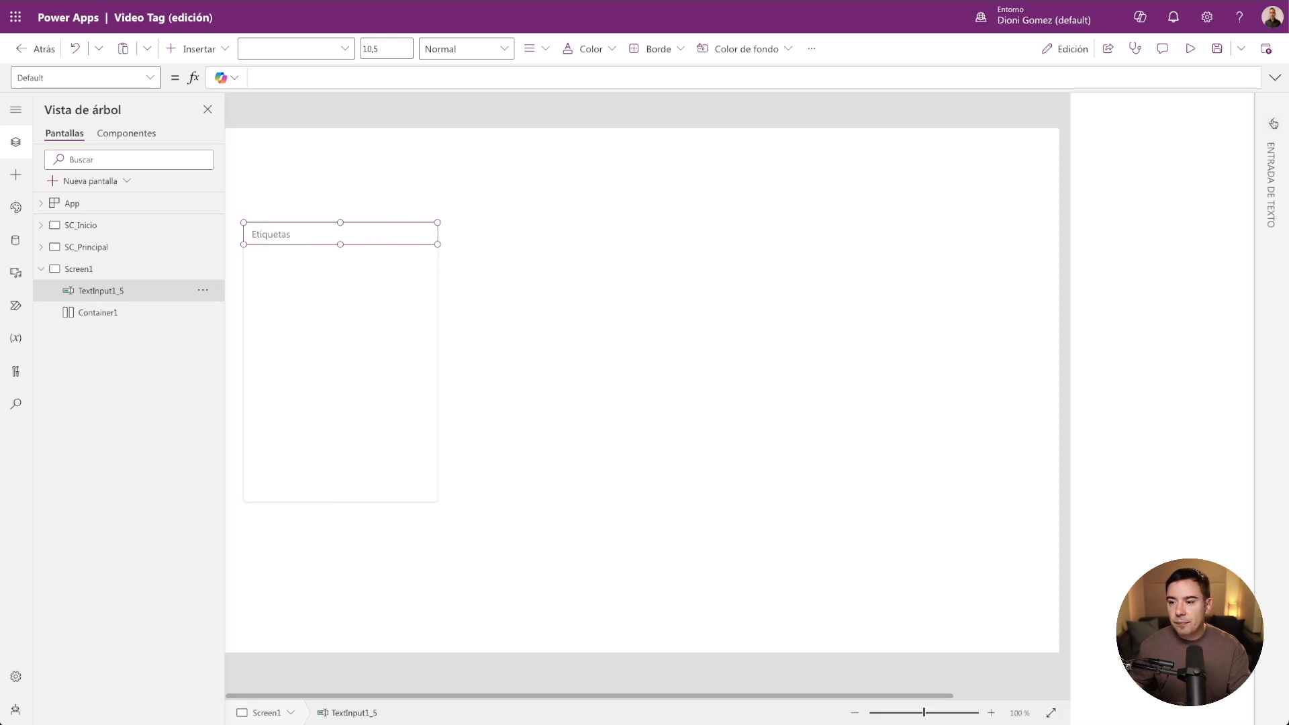
click(1152, 155)
click(1102, 244)
drag(586, 87, 584, 124)
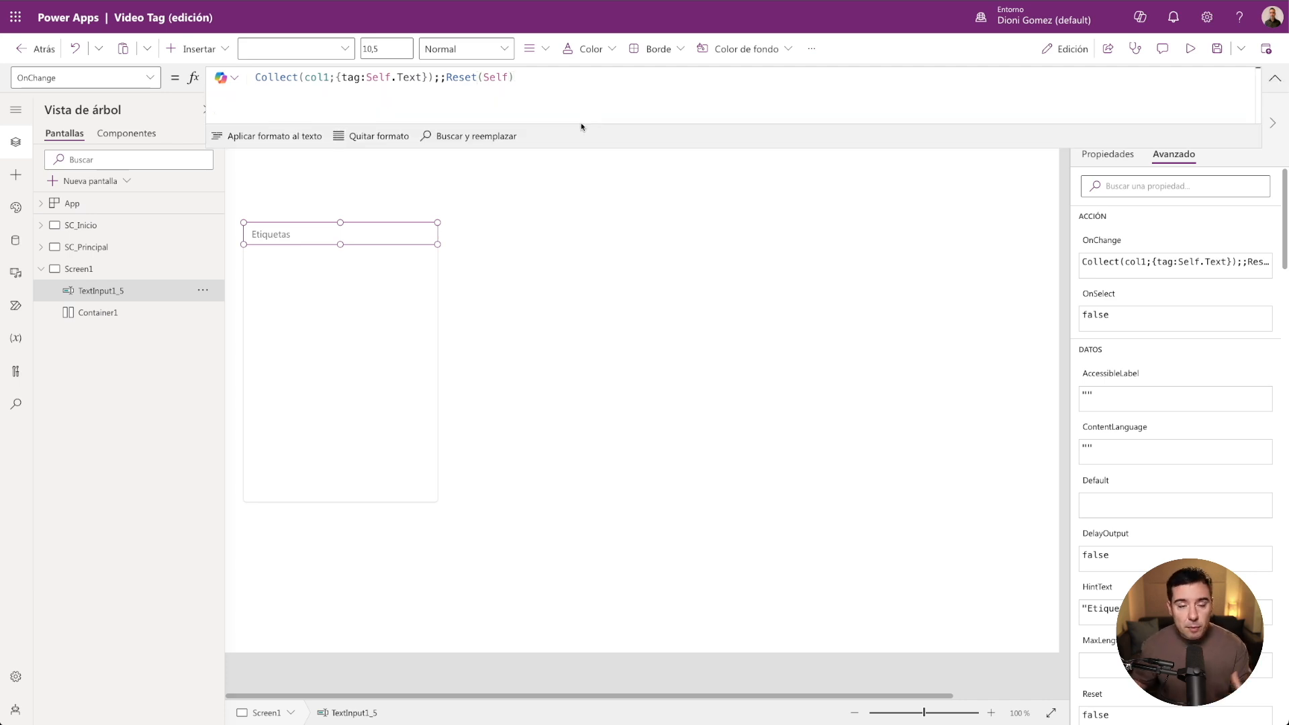
Examine the OnChange formula's Collect call, its collection, tag field and Self.Text value, and the Reset(Self) call.
drag(256, 76, 298, 77)
click(329, 77)
double_click(327, 77)
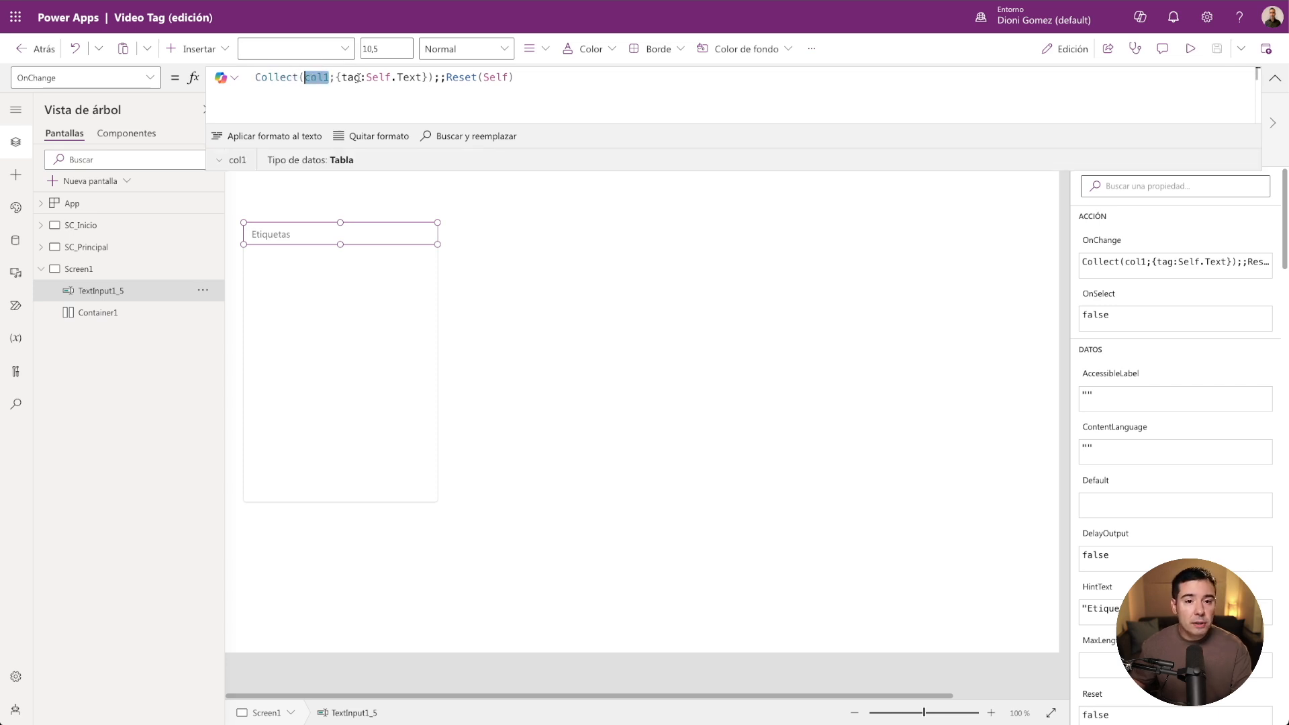
double_click(350, 78)
drag(422, 77, 367, 78)
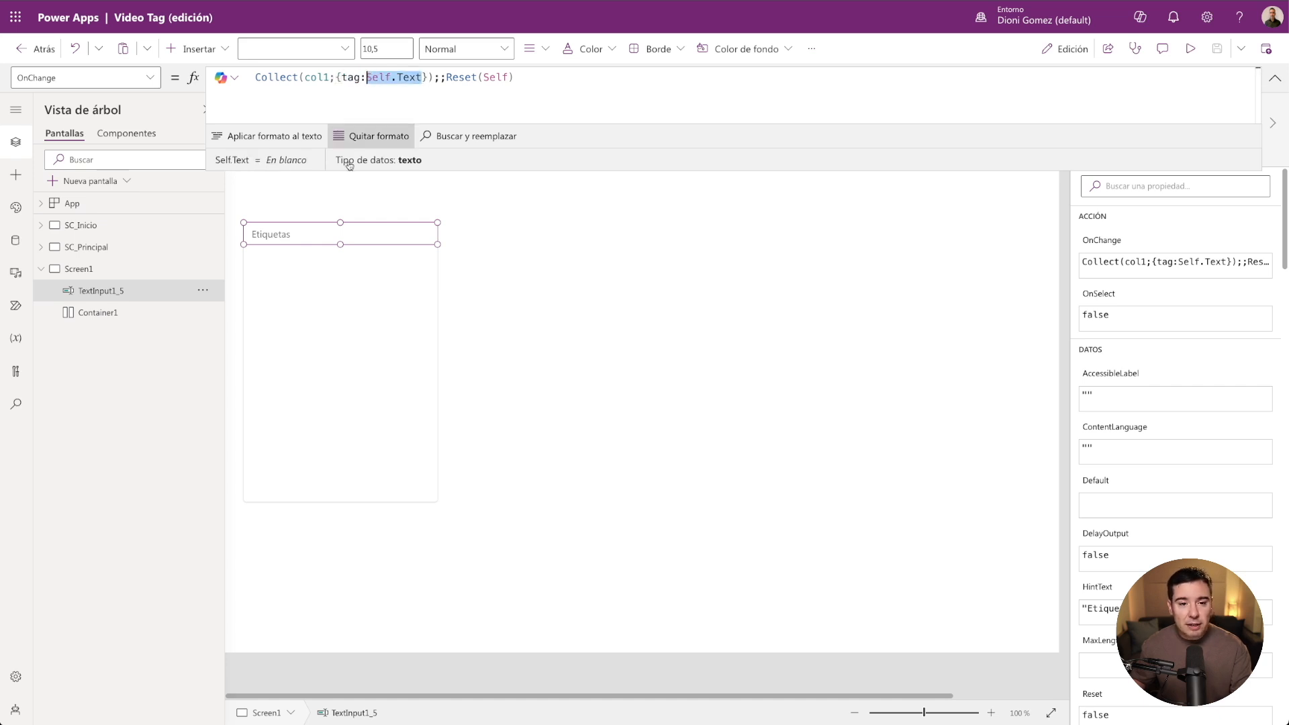
drag(422, 78, 368, 78)
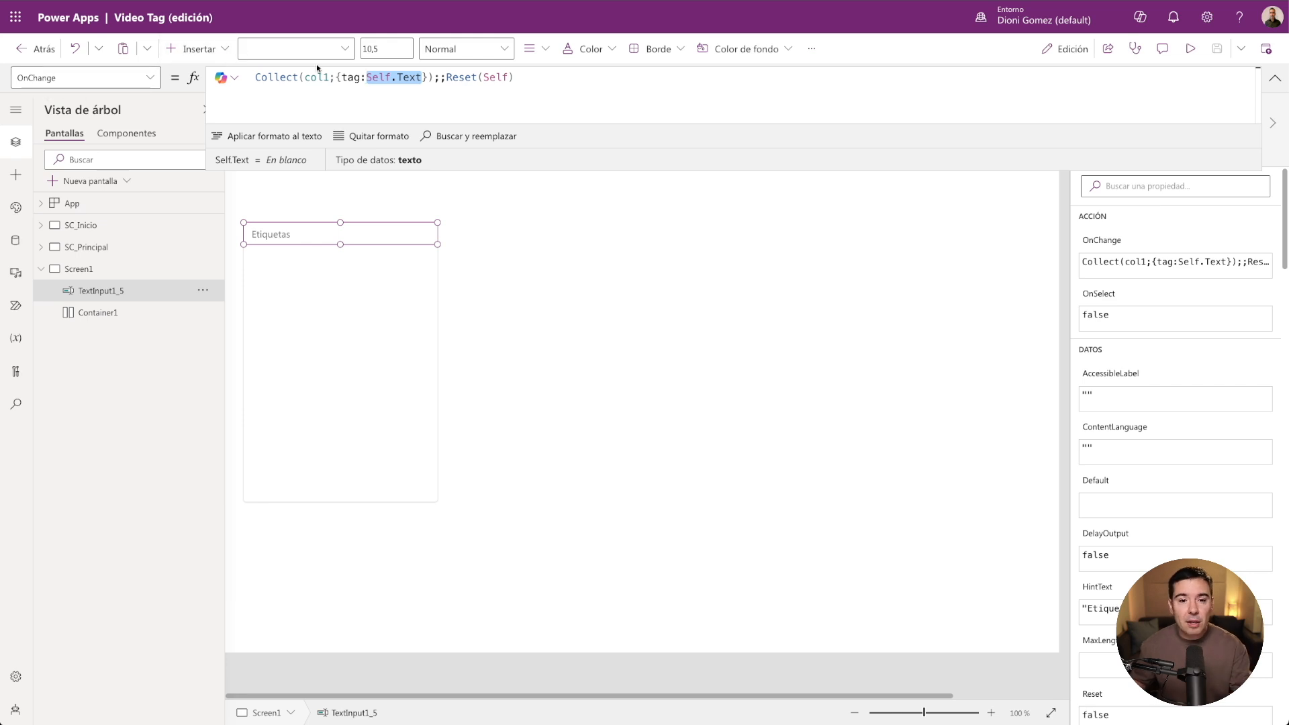
click(514, 77)
drag(514, 77, 444, 79)
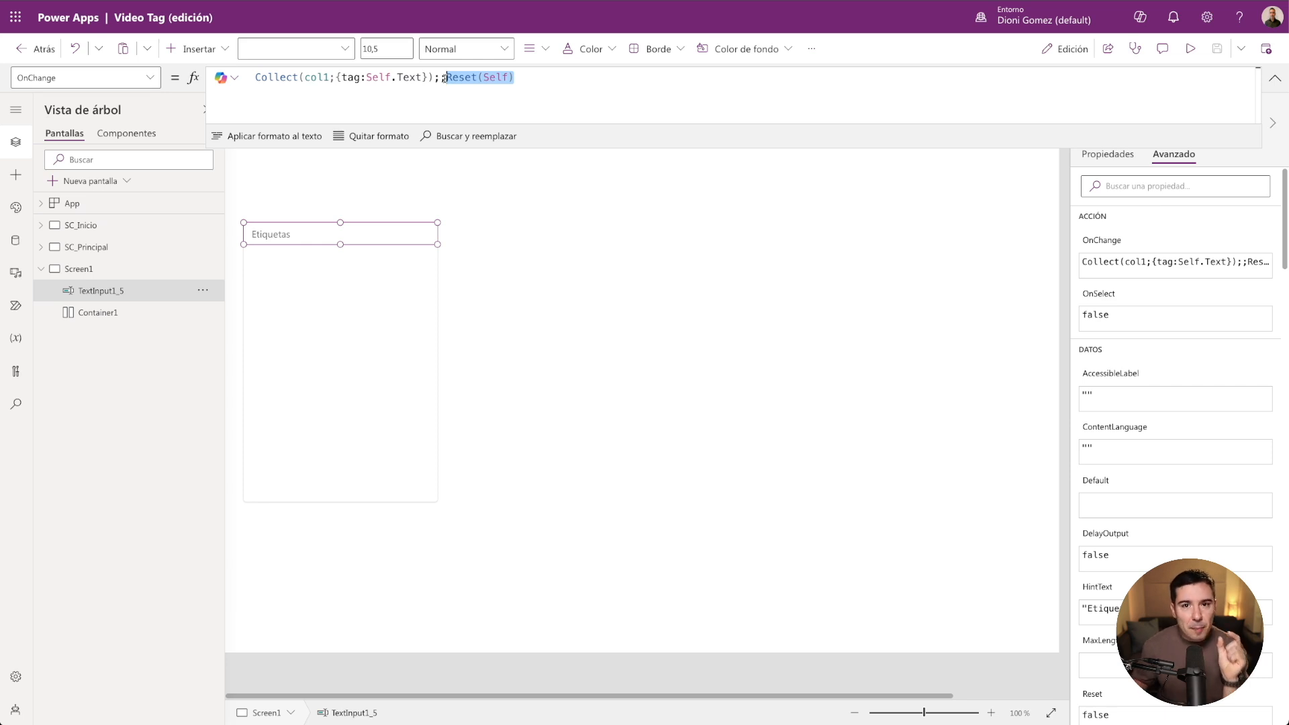
Insert a blank vertical gallery on Screen1 and place it beside the container at X 520, Y 125.
click(115, 268)
click(191, 48)
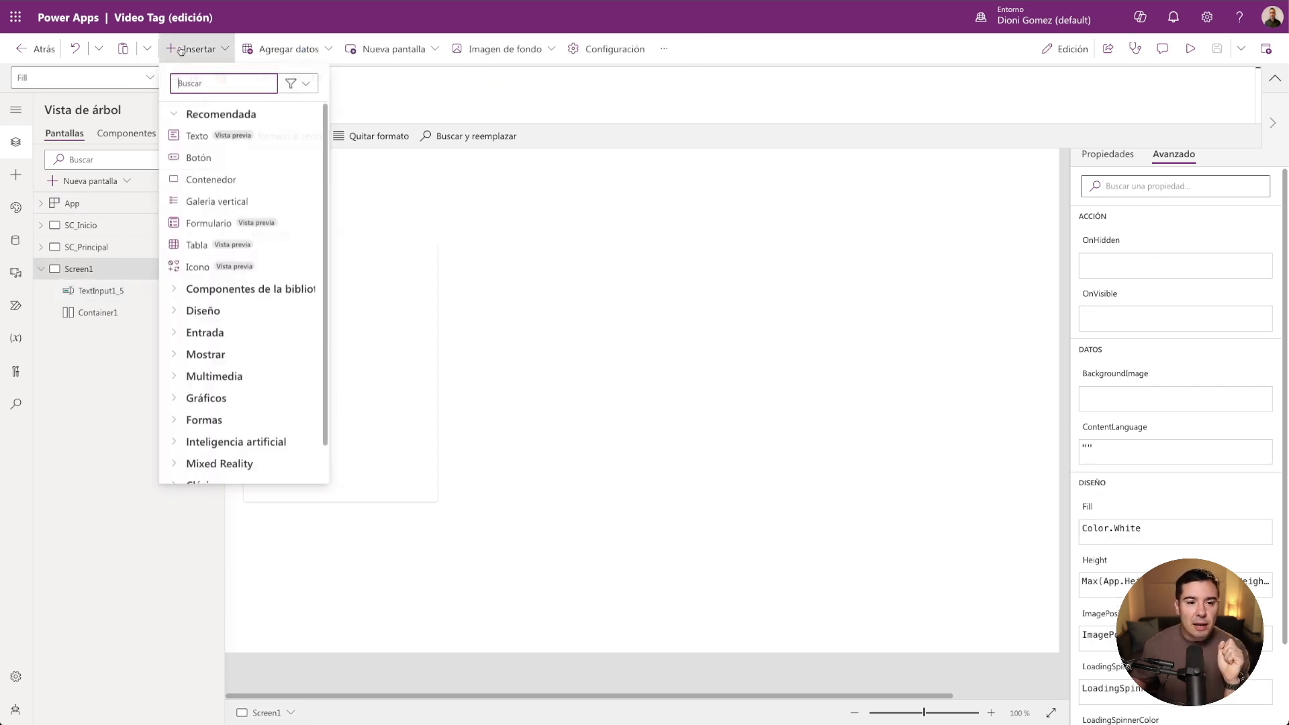
text(gare)
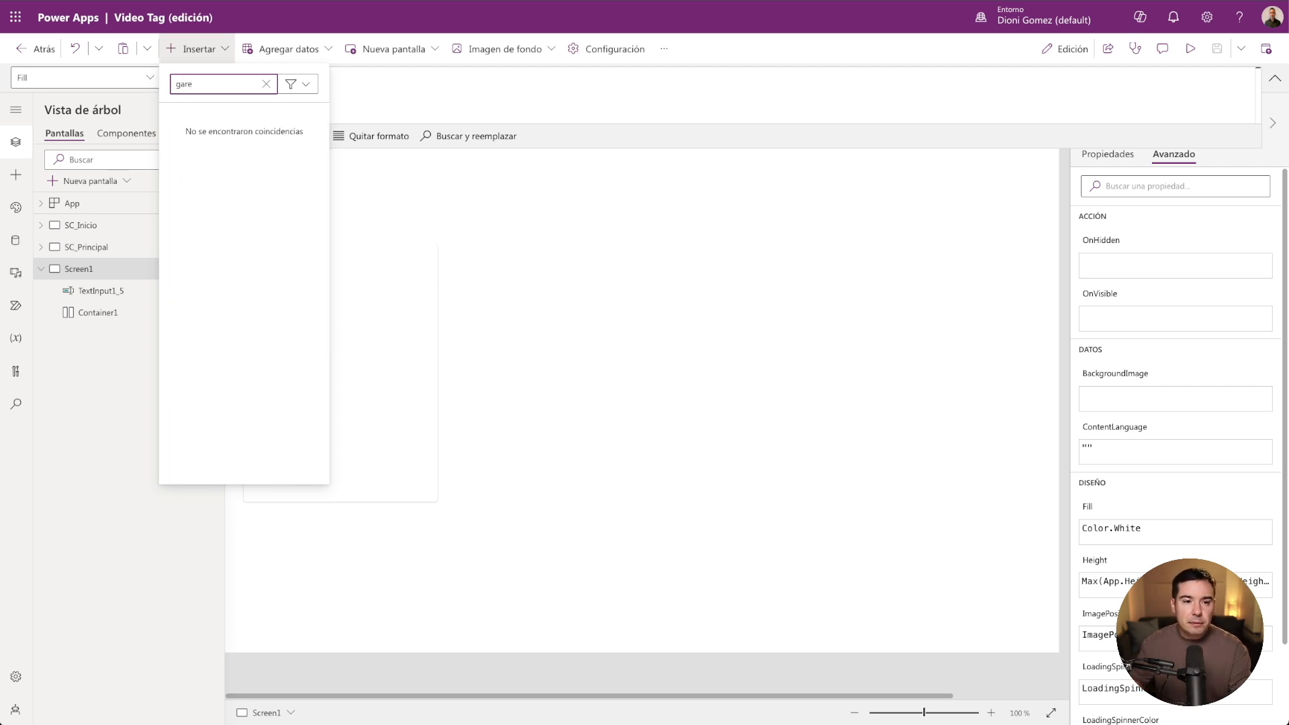
key(BackSpace)
key(BackSpace)
text(le)
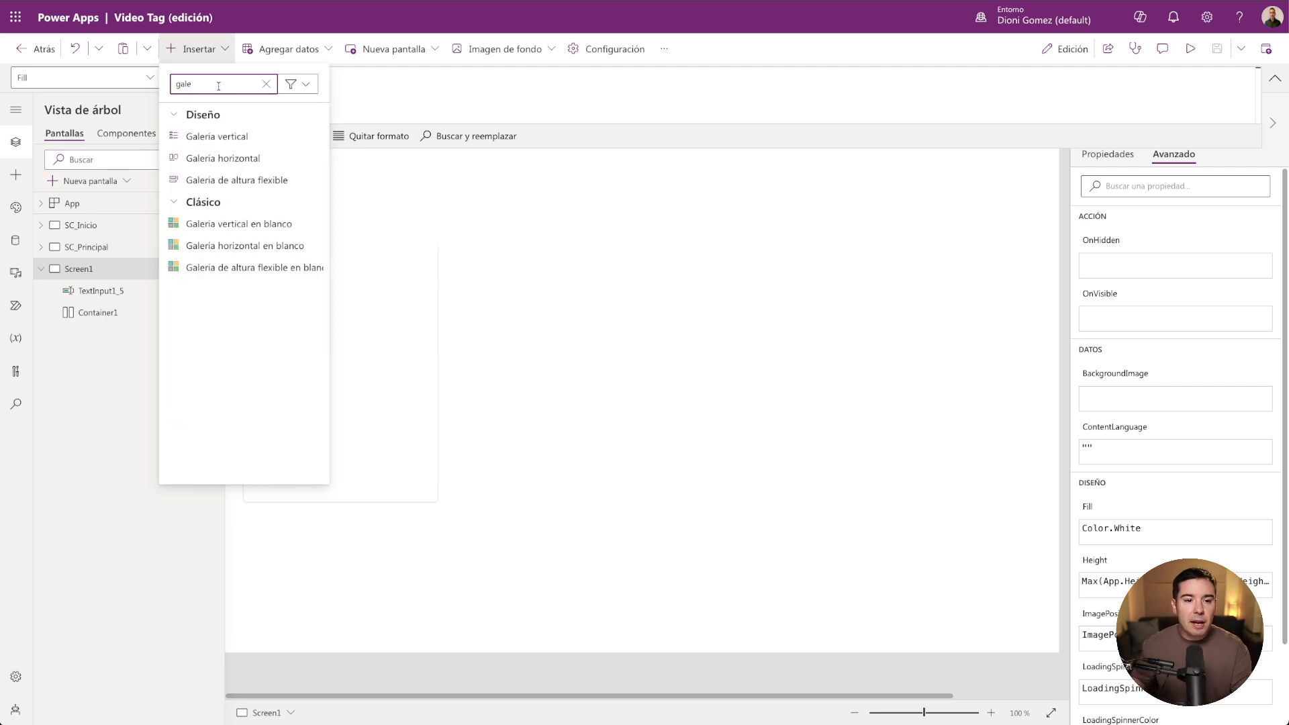
click(256, 223)
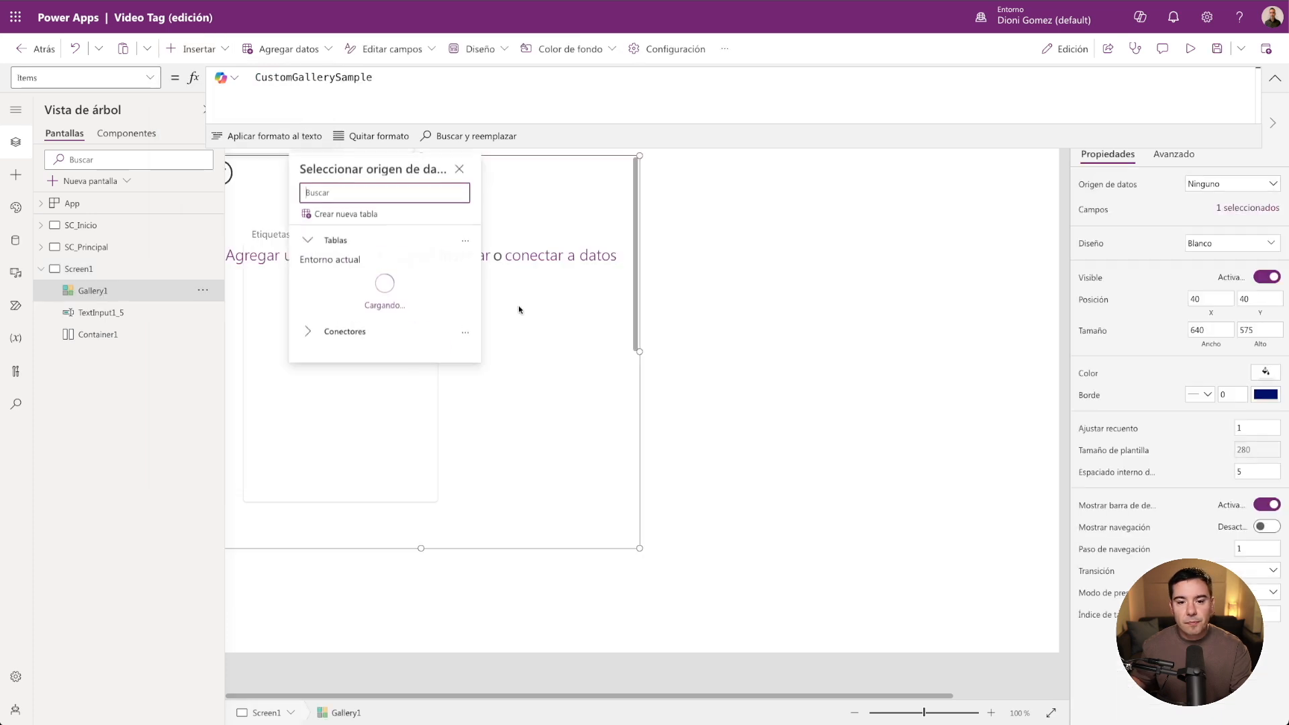
drag(643, 363, 970, 423)
Set the new vertical gallery's Items property to col1.
drag(373, 77, 255, 77)
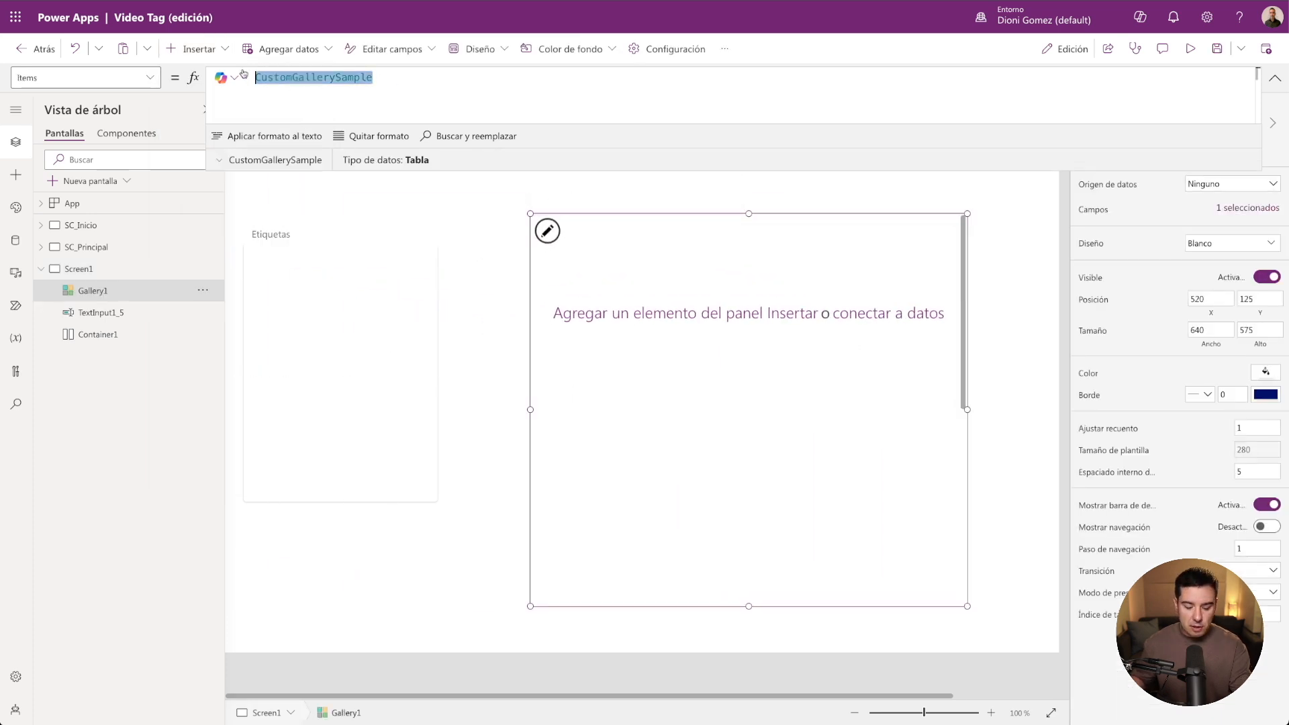
text(ca)
key(BackSpace)
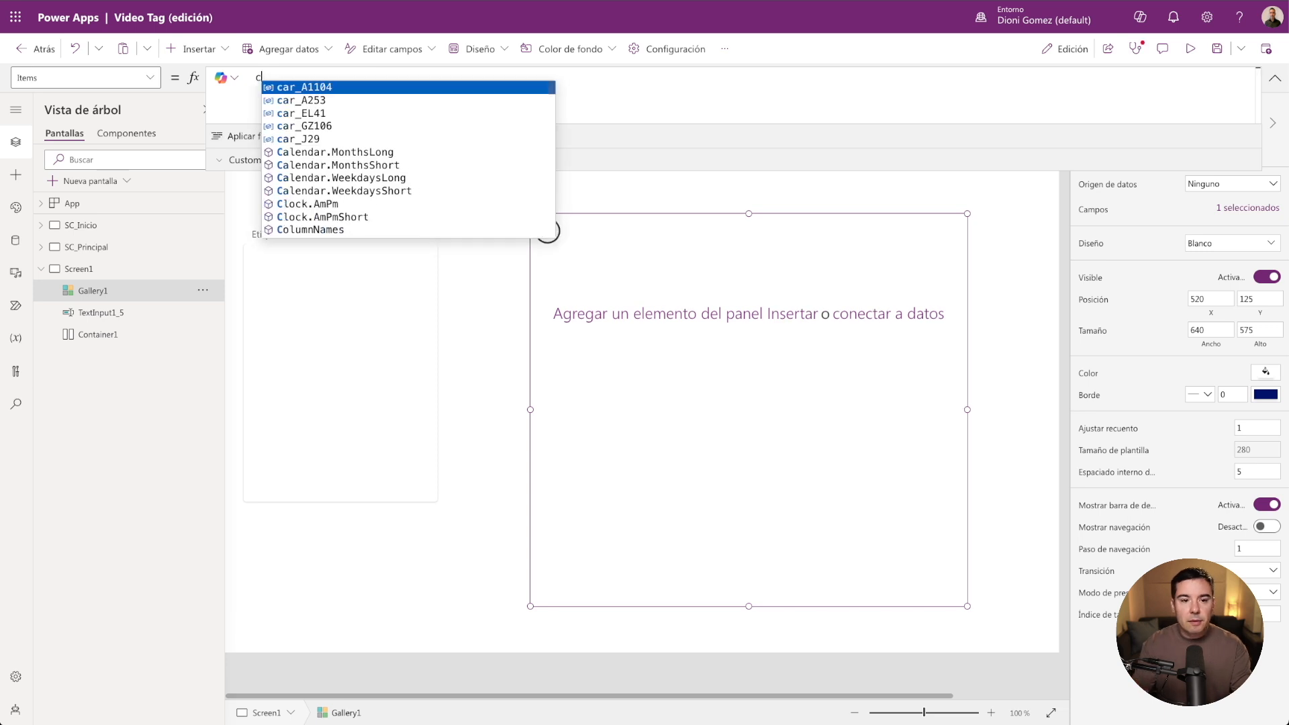
text(ol1)
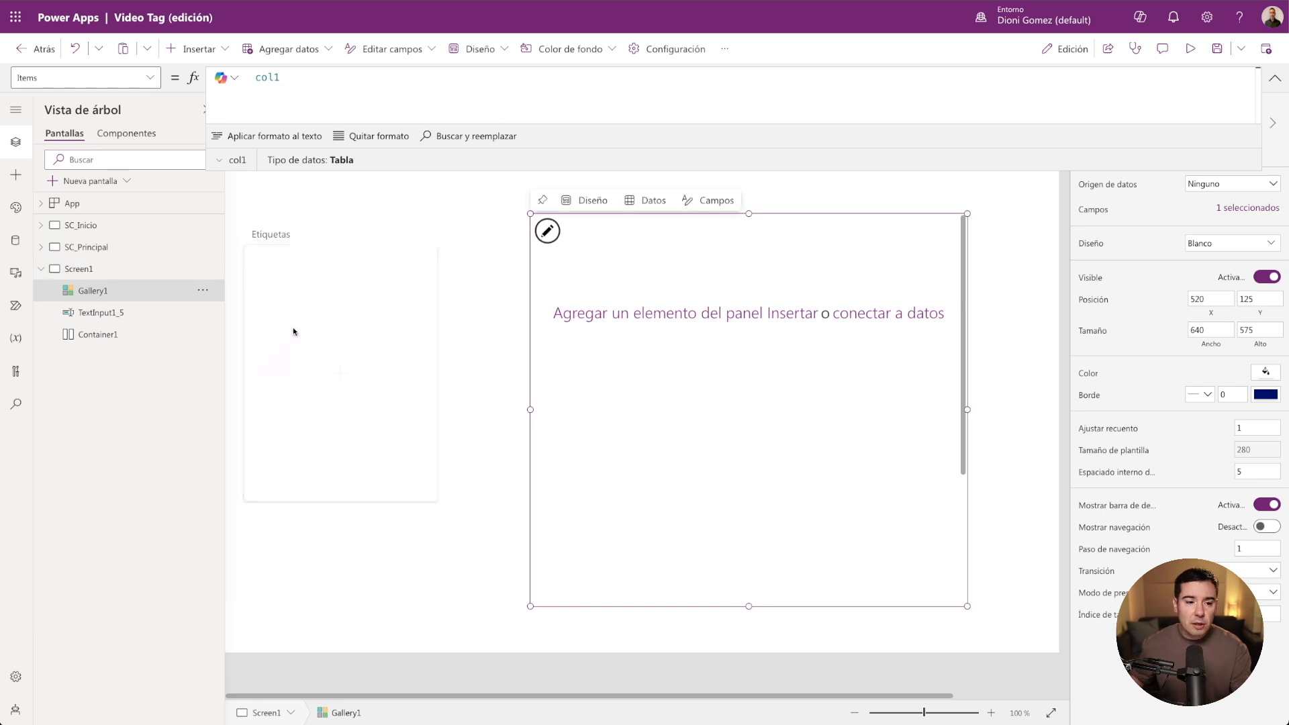
Add a Text control to the vertical gallery's template and place it near the template's upper-left corner at X 15, Y 10.
click(698, 315)
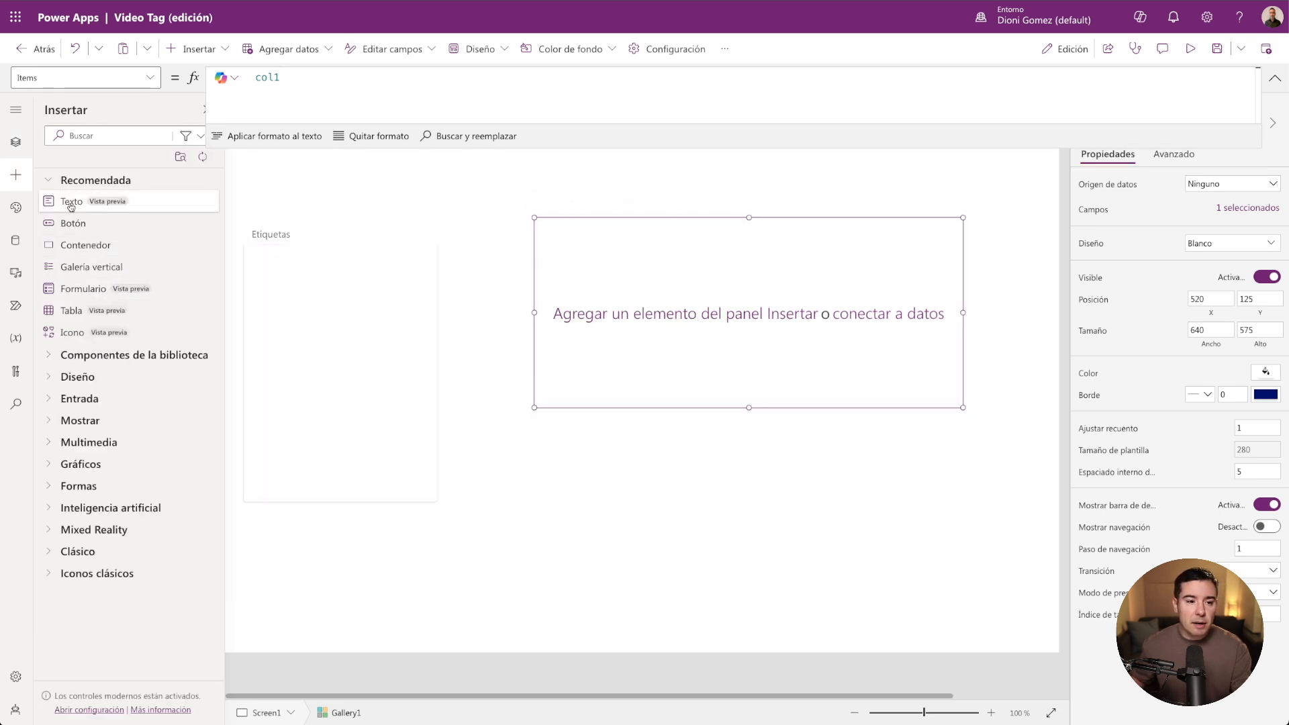
click(70, 203)
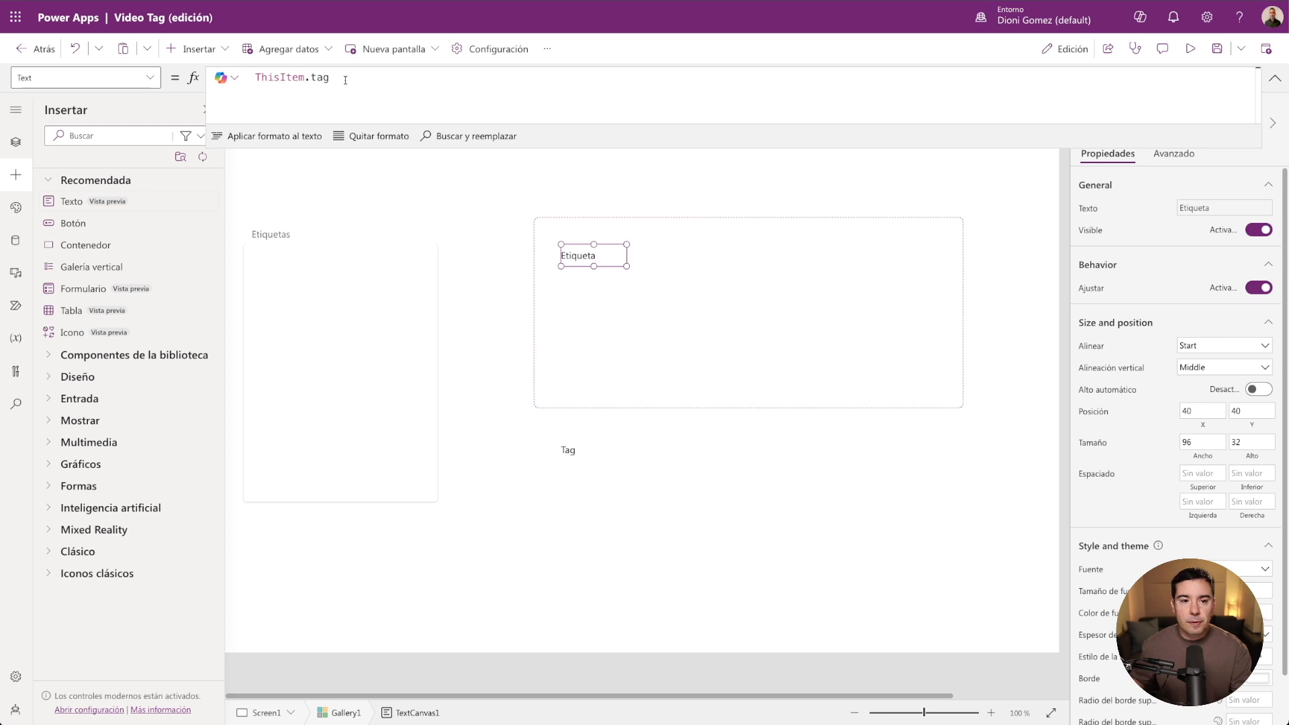
drag(584, 255, 567, 235)
Remove the tags Algo más largo, Tag and Etiqueta from the BMW X1 Auto card on SC_Principal.
click(16, 142)
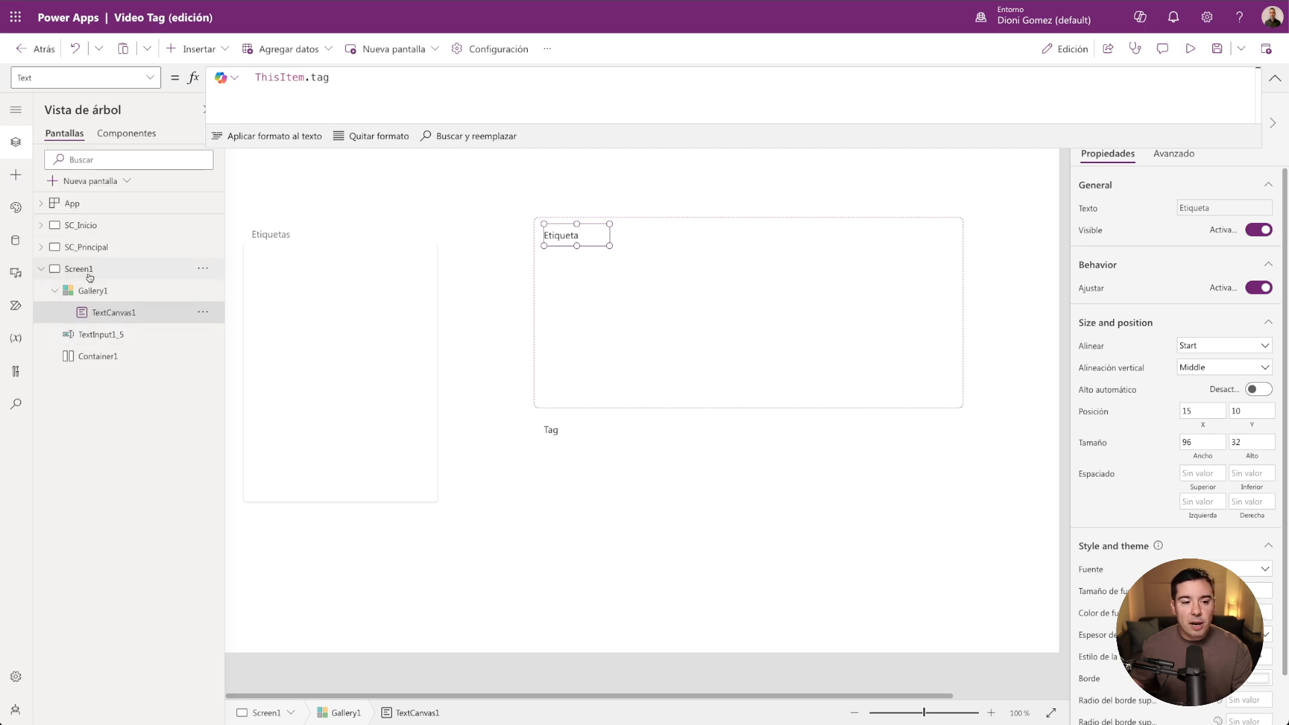
click(74, 248)
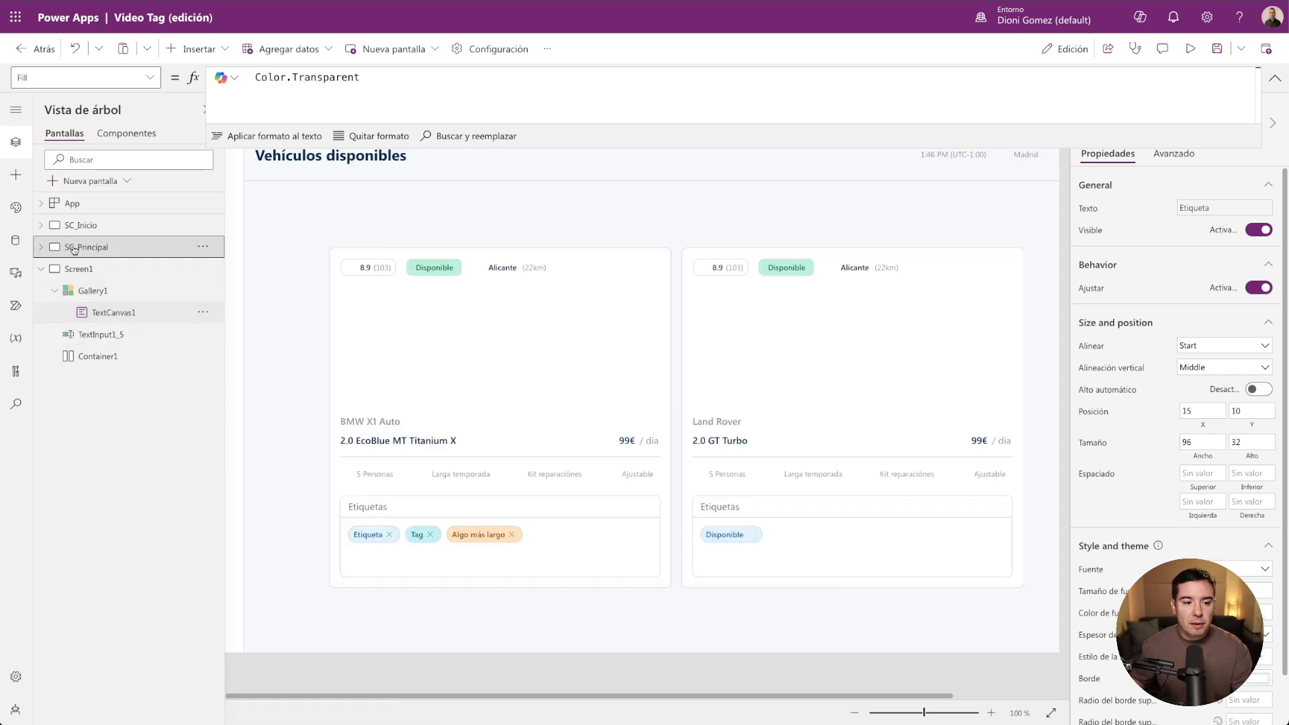
click(512, 535)
click(431, 535)
click(389, 535)
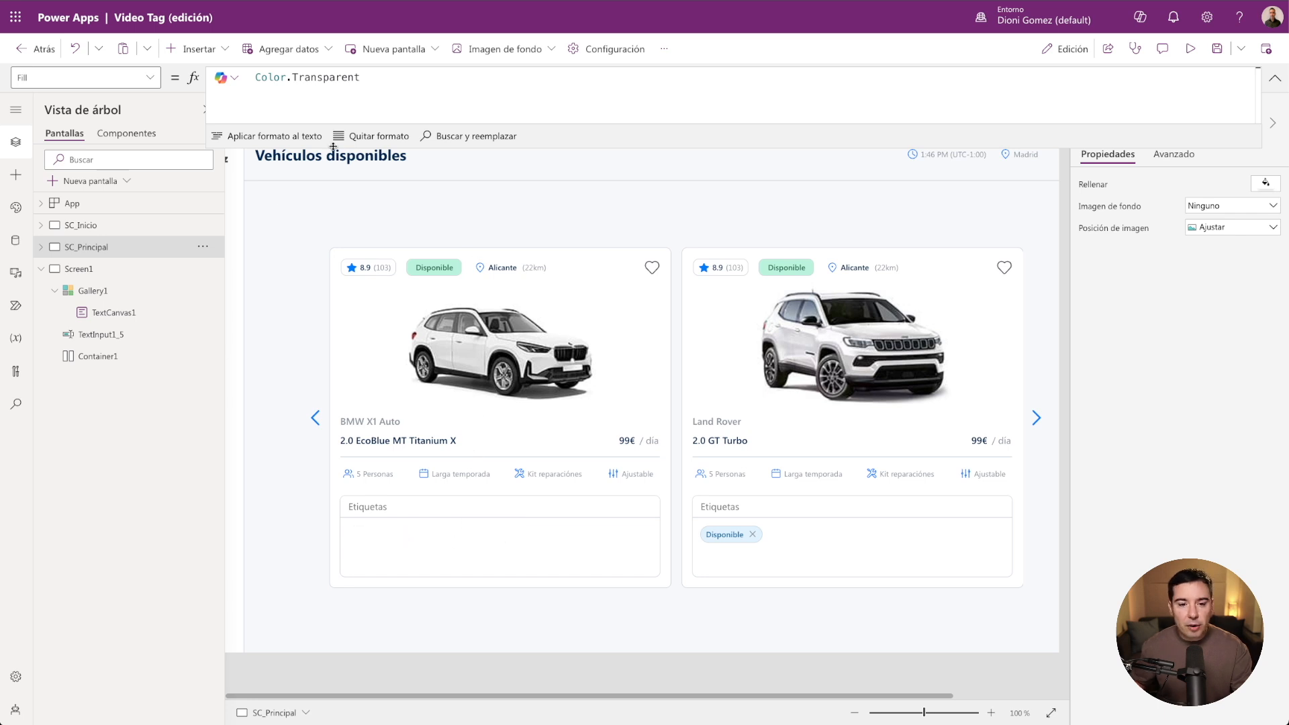
Preview Screen1, add the tags "Etiqueta" and "Otra etiqueta" through the Etiquetas text input, and close the preview.
click(74, 272)
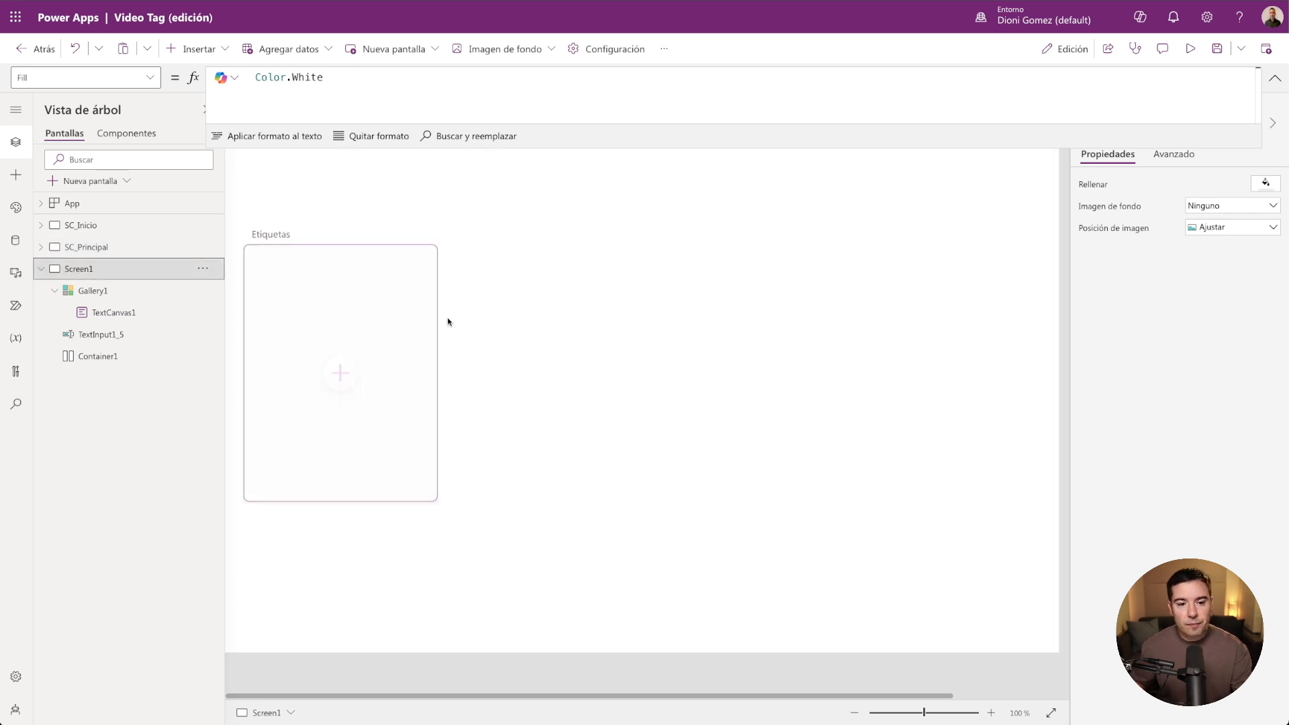
click(311, 234)
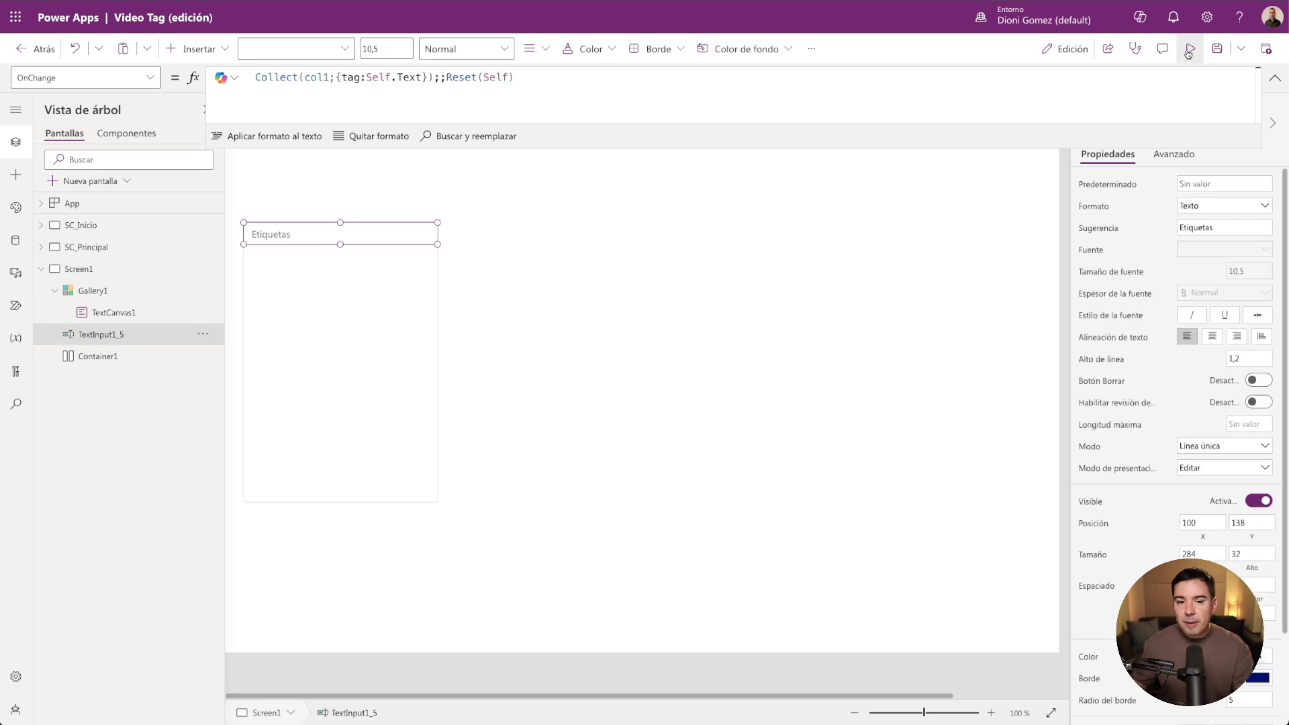
click(1190, 48)
click(245, 204)
text(Etuq)
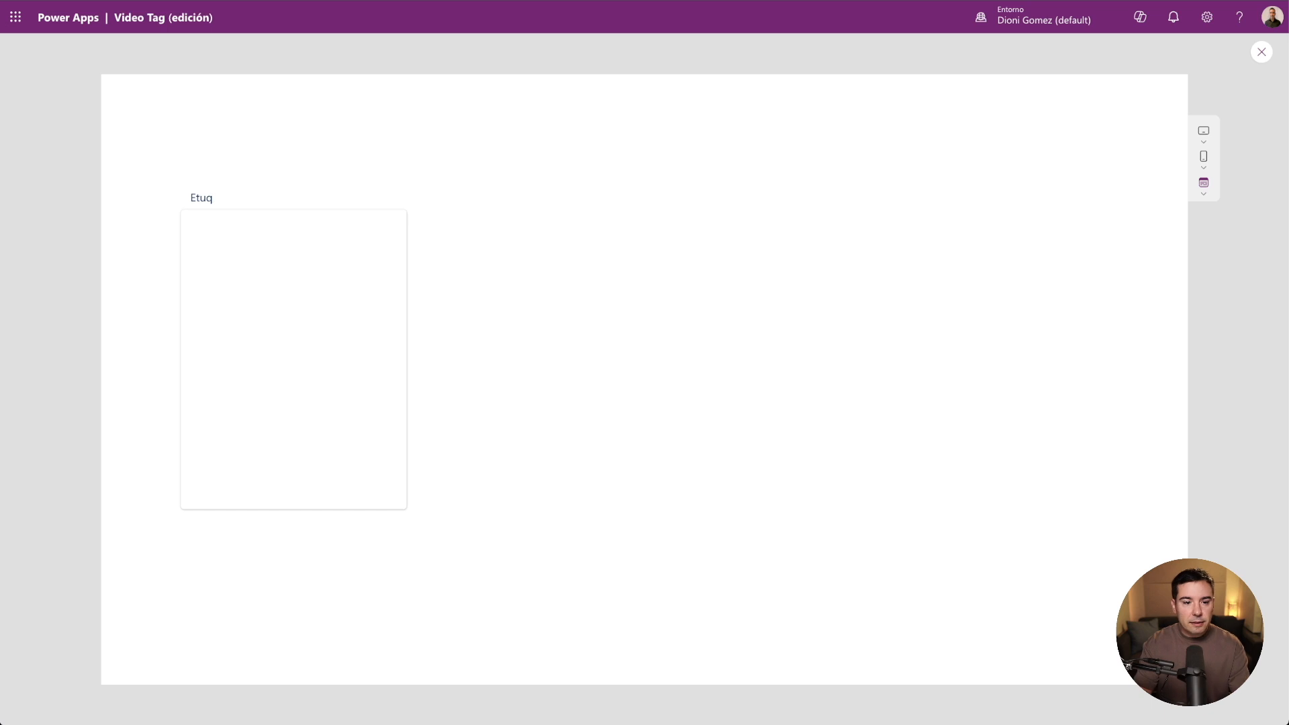
text(iqueta)
key(Return)
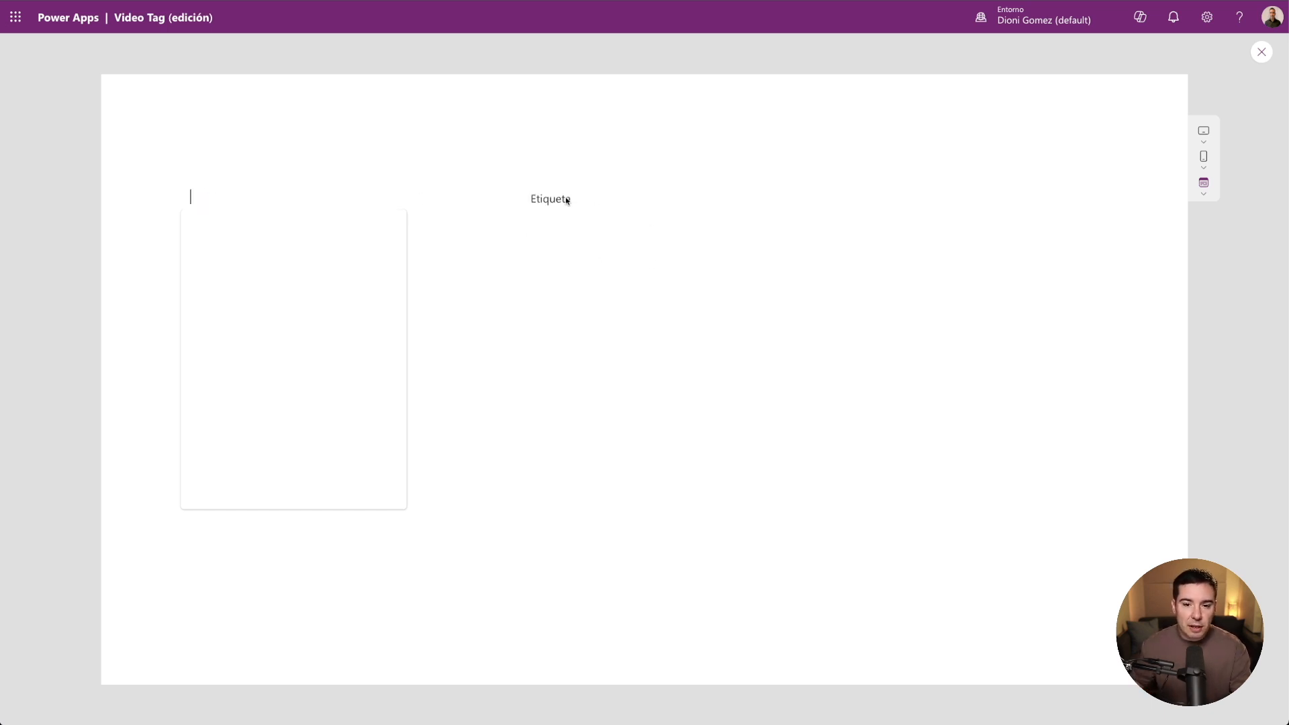
click(240, 195)
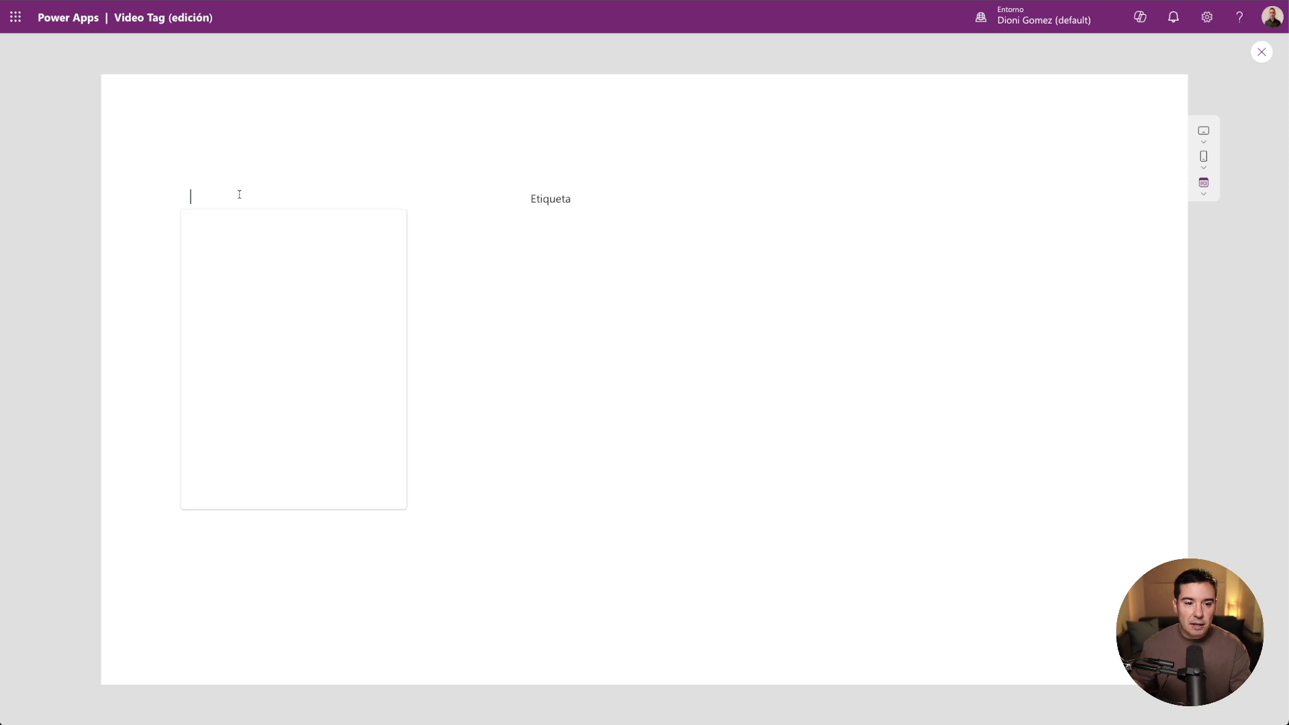
text(Otra etiqueta)
key(Return)
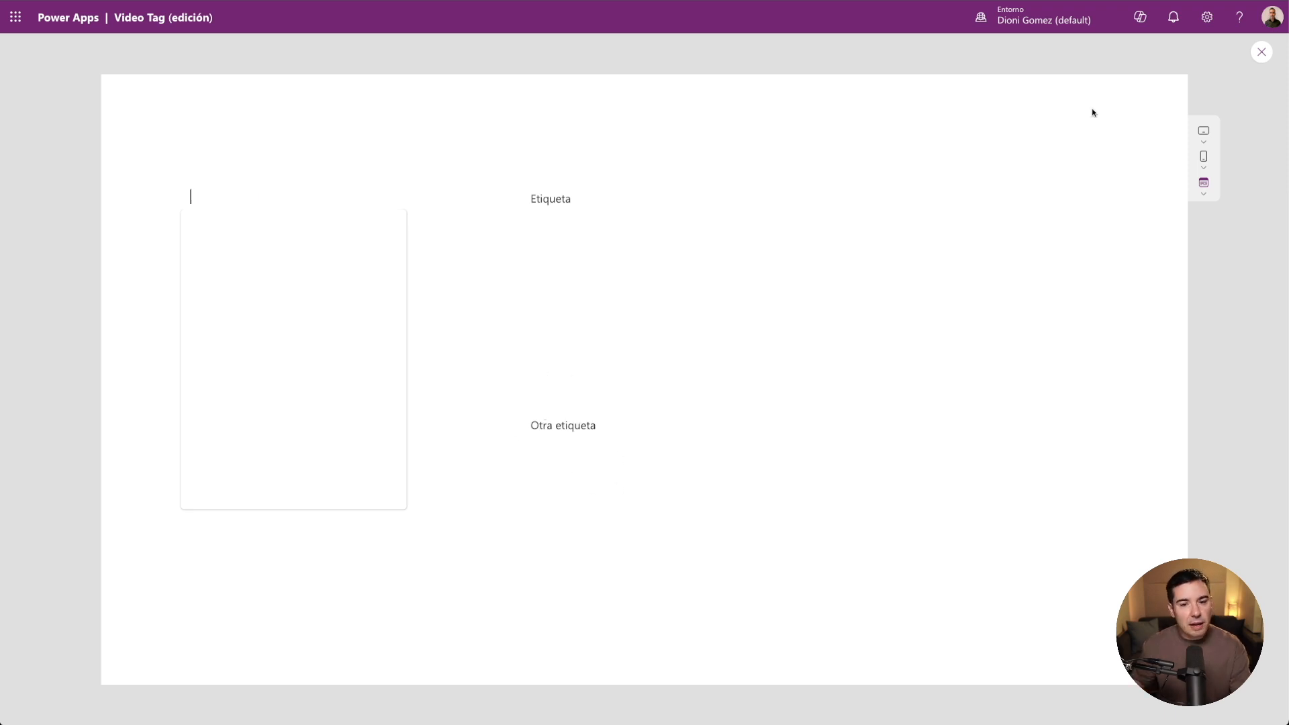
click(1261, 52)
Shrink the vertical gallery's template to a height of 57 and the gallery itself to a height of 160.
click(639, 388)
drag(751, 405, 746, 256)
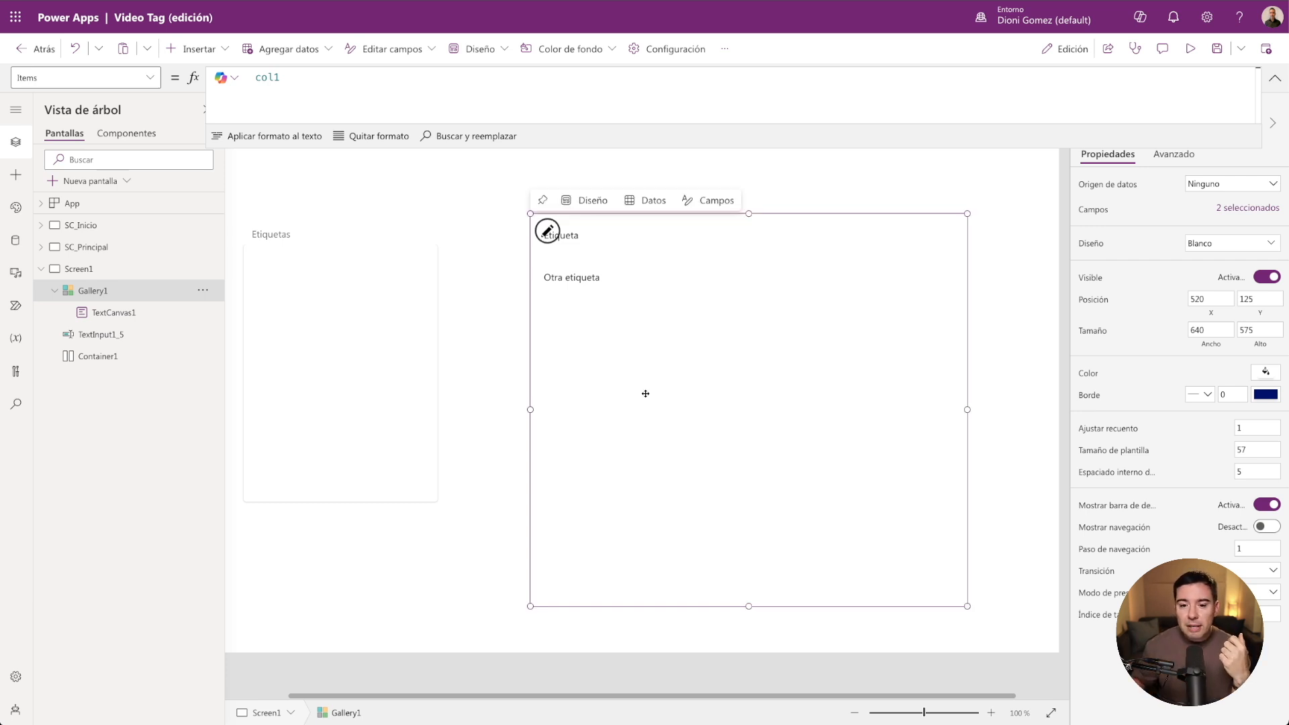
drag(748, 606, 756, 323)
Insert a blank horizontal gallery on Screen1 and set its Items property to col1.
click(80, 266)
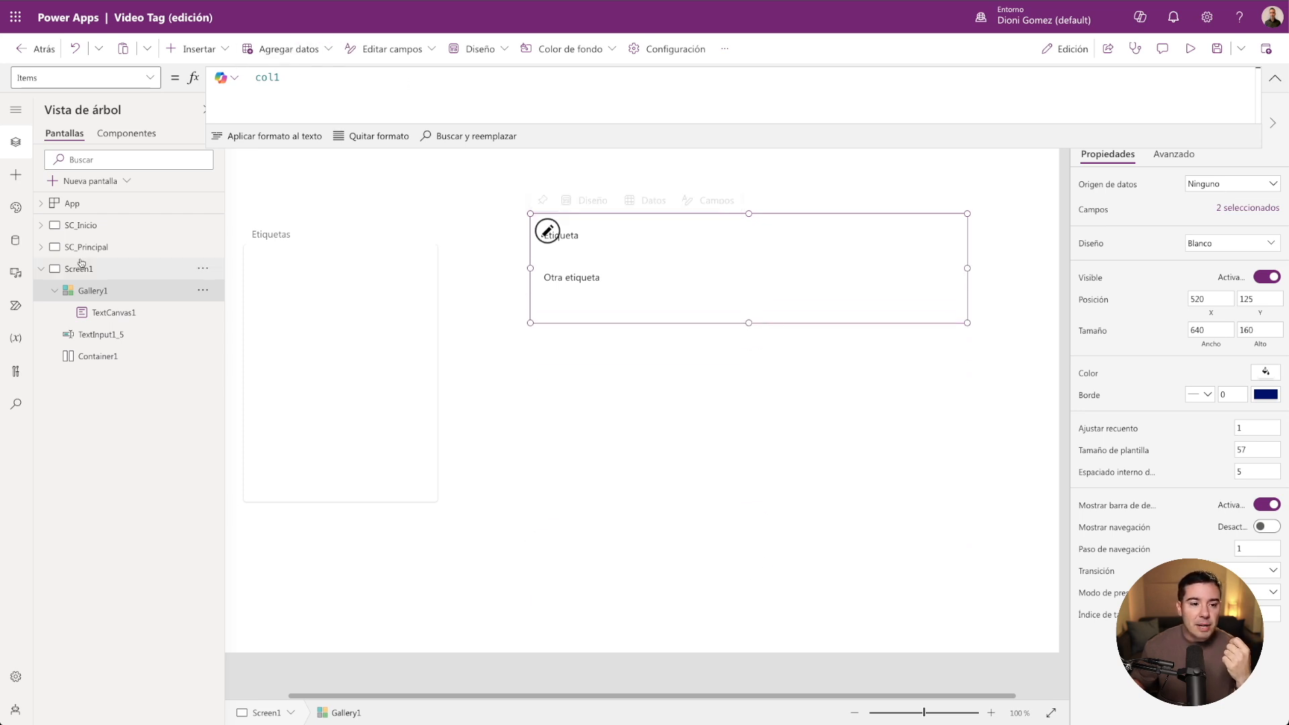
click(223, 48)
text(ga)
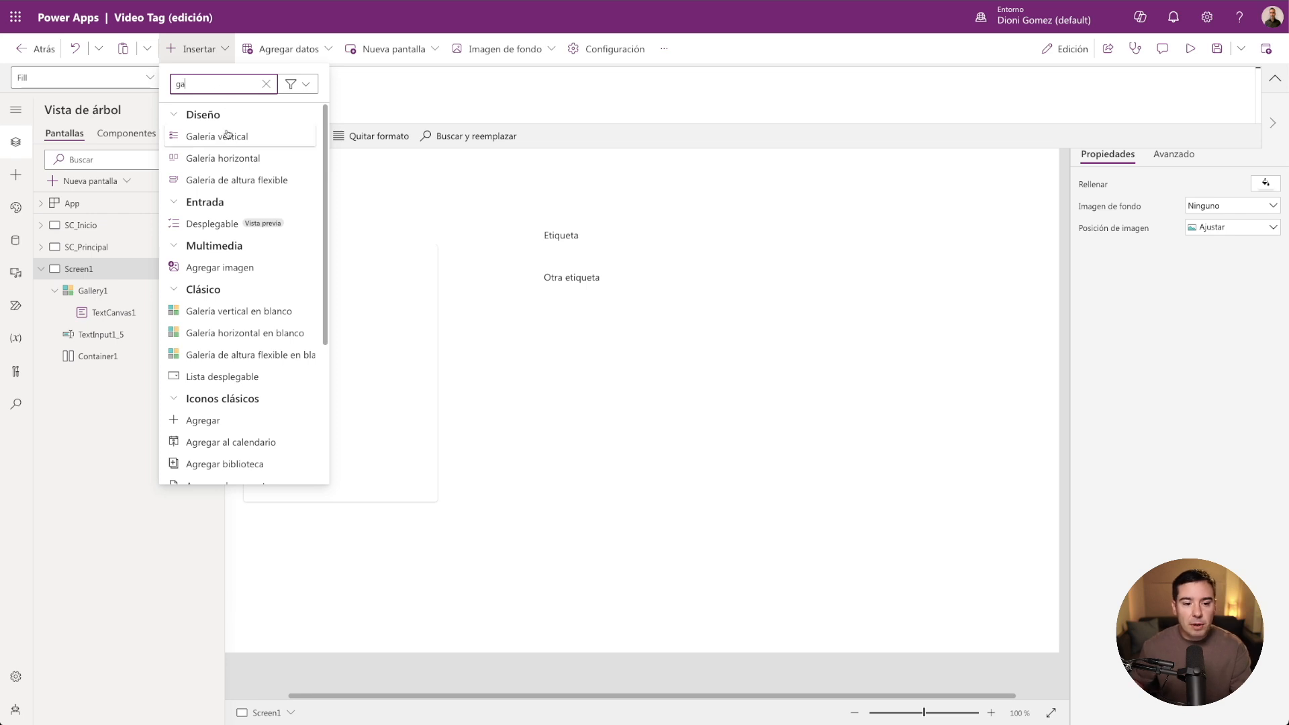
click(216, 330)
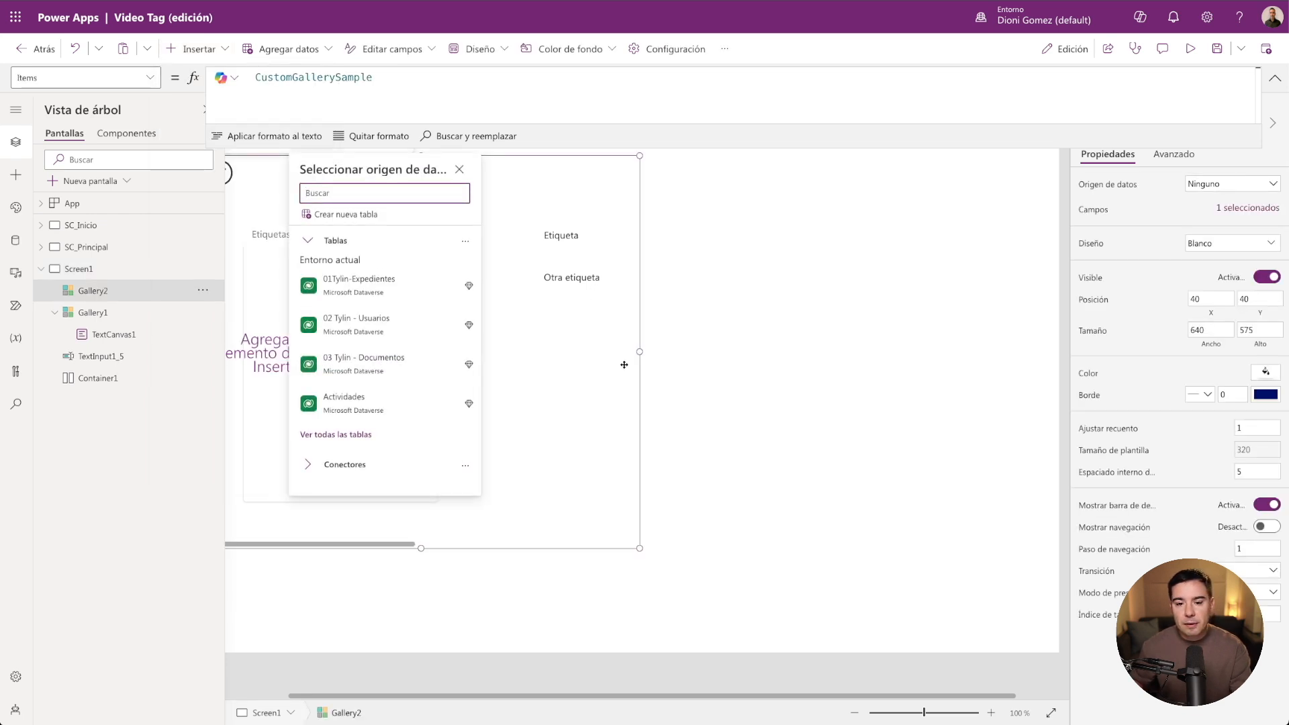
double_click(398, 84)
text(col1)
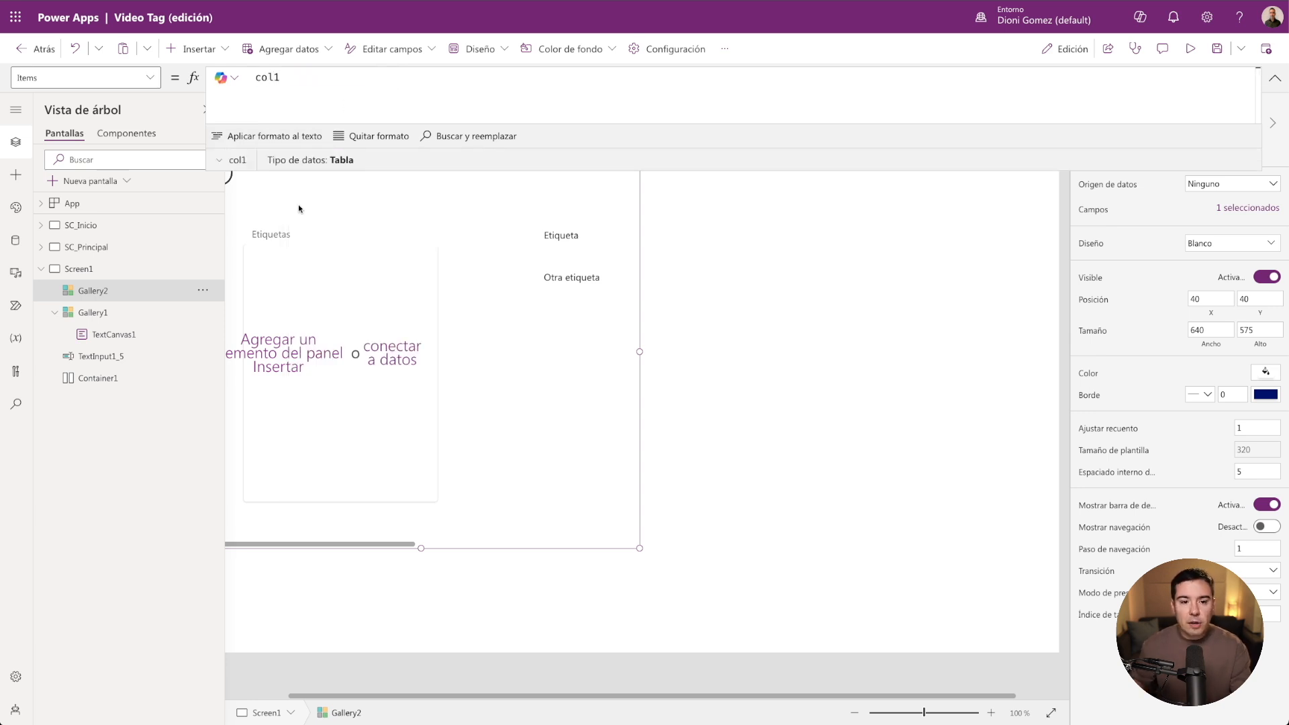
Add a Text control to the horizontal gallery's template.
click(280, 362)
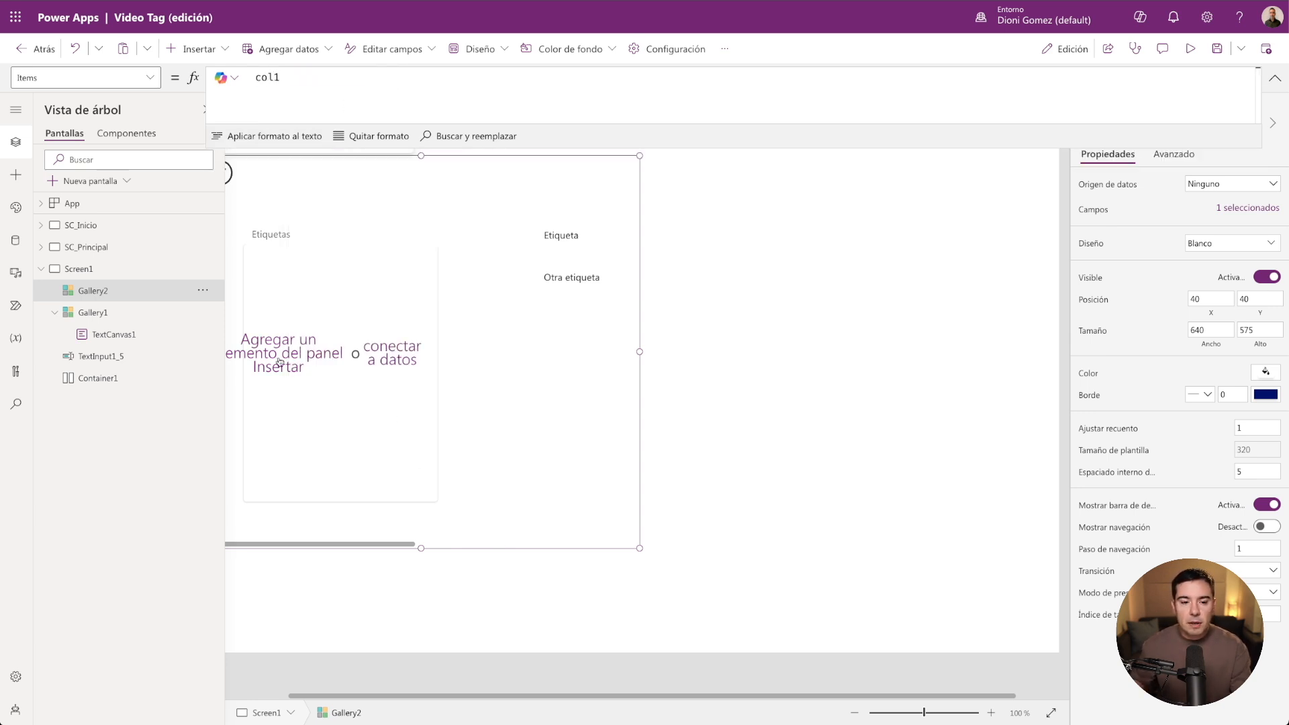
click(279, 363)
drag(71, 201, 405, 194)
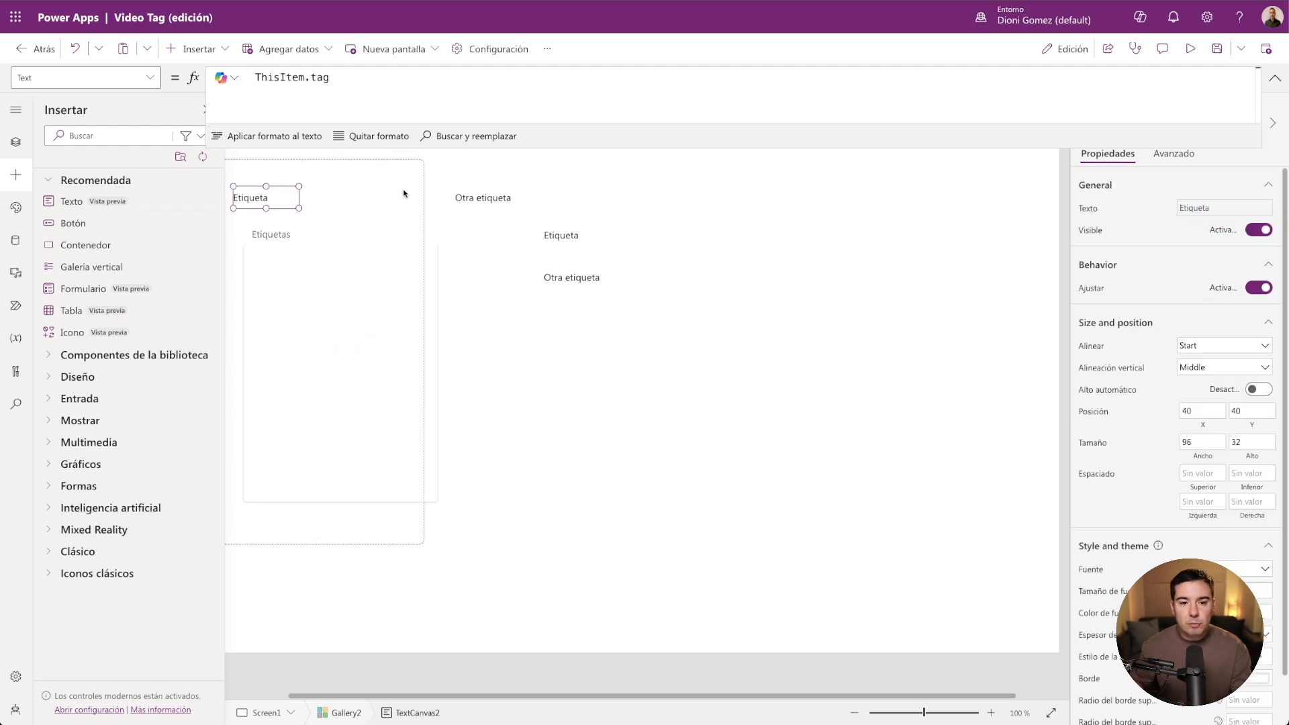
Reduce the horizontal gallery's height to 165 and place it below the vertical gallery at X 520, Y 296.
click(15, 142)
click(93, 290)
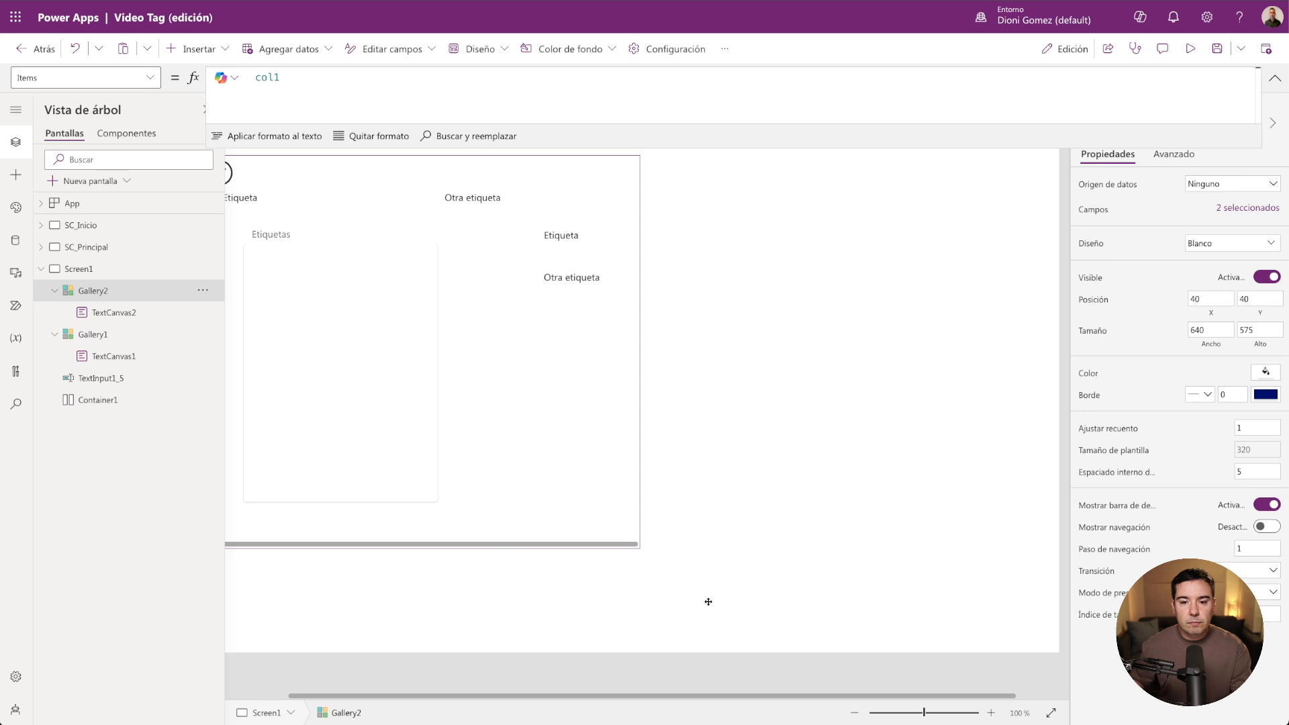
drag(419, 239, 420, 406)
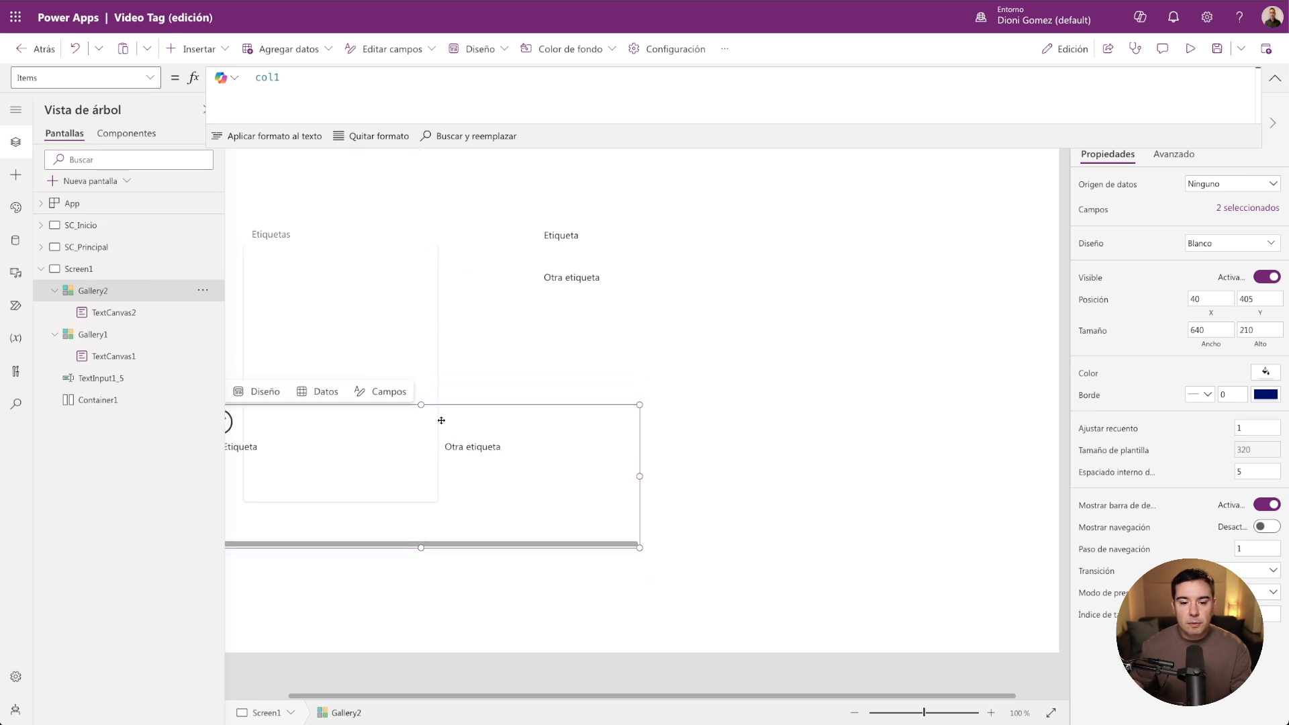
drag(521, 403, 849, 346)
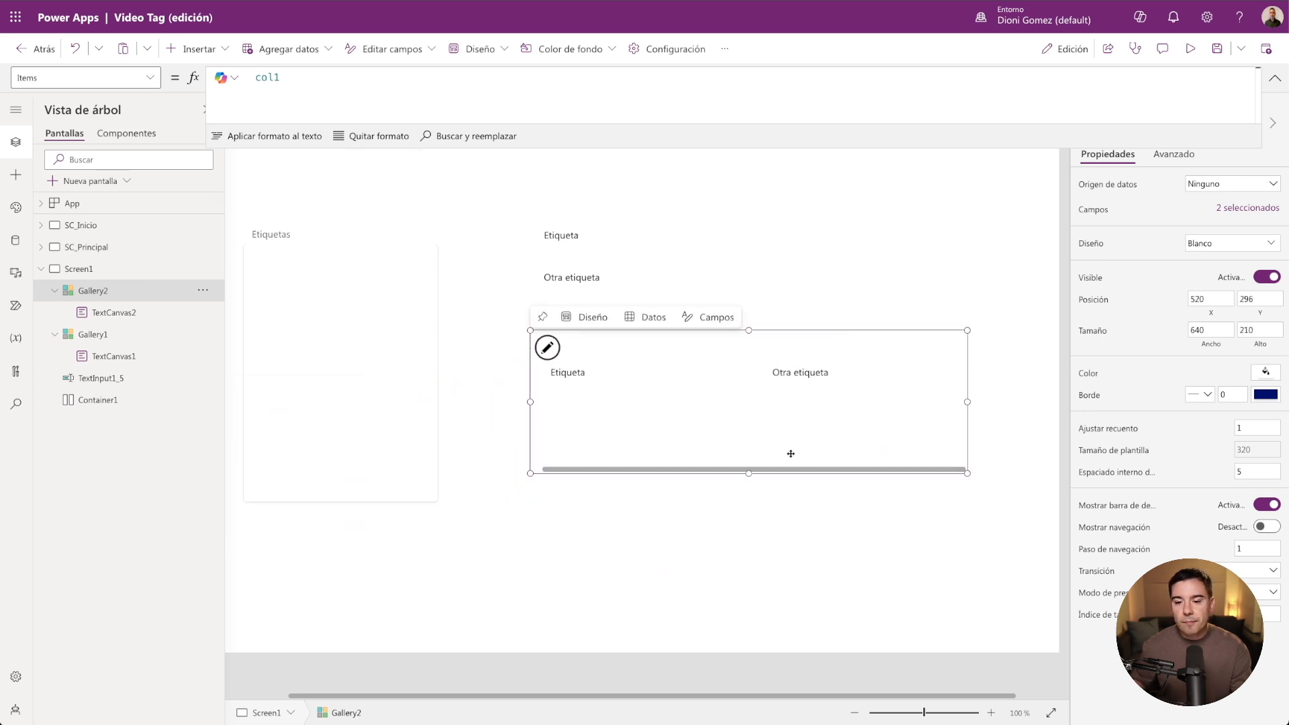
drag(749, 475, 748, 441)
Narrow the horizontal gallery's template to 96 and move its Text control to the template's left edge at X 0, Y 45.
click(674, 415)
click(725, 395)
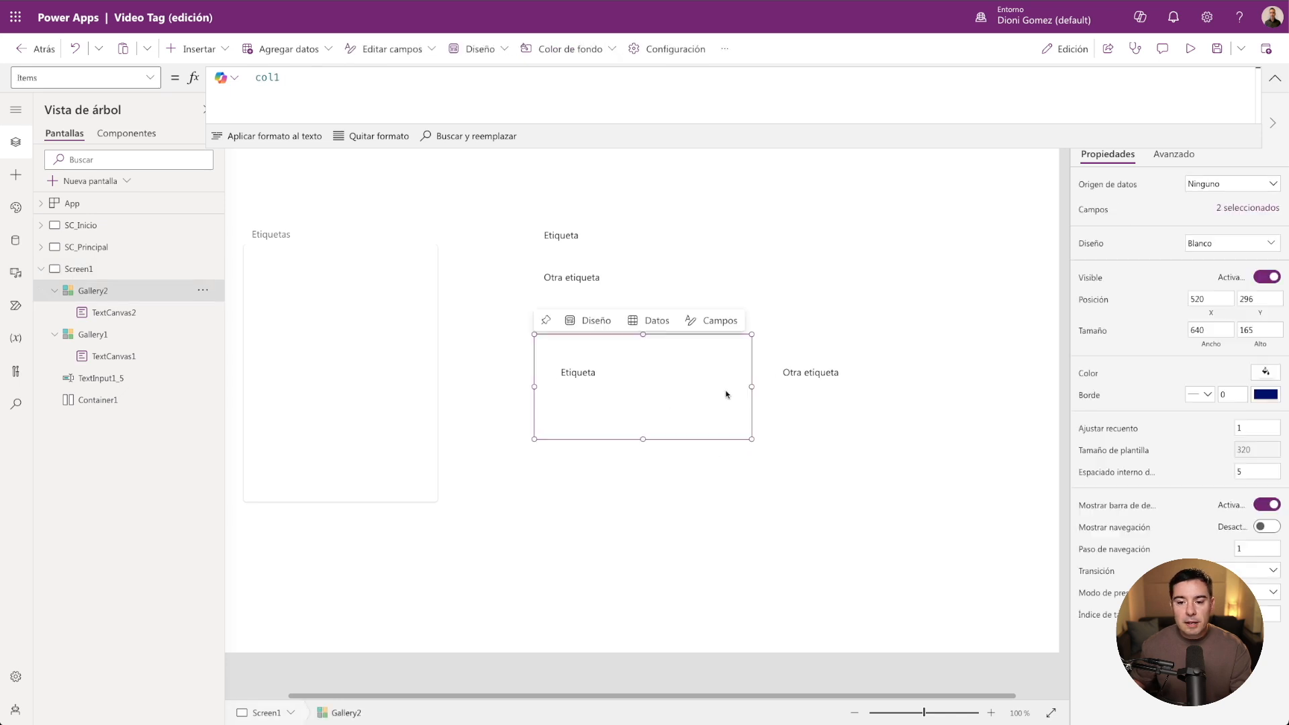
drag(751, 386, 745, 386)
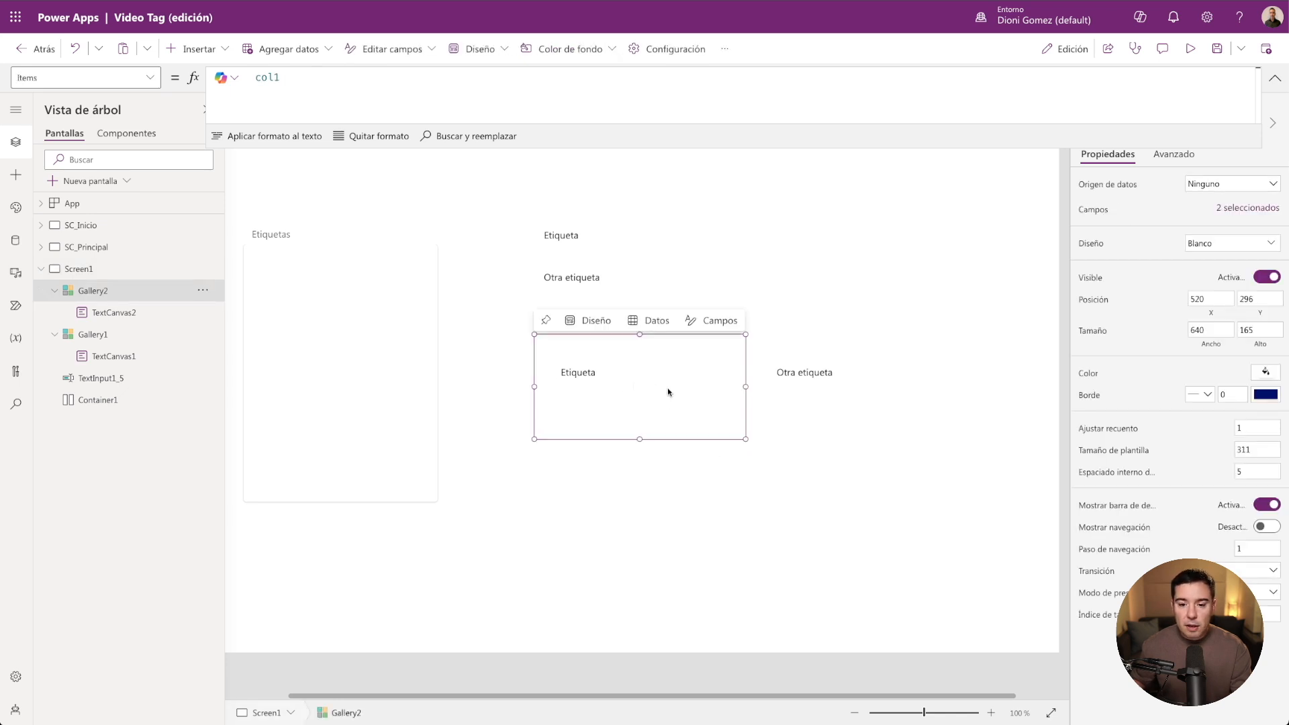
click(591, 372)
click(726, 395)
drag(744, 386, 598, 387)
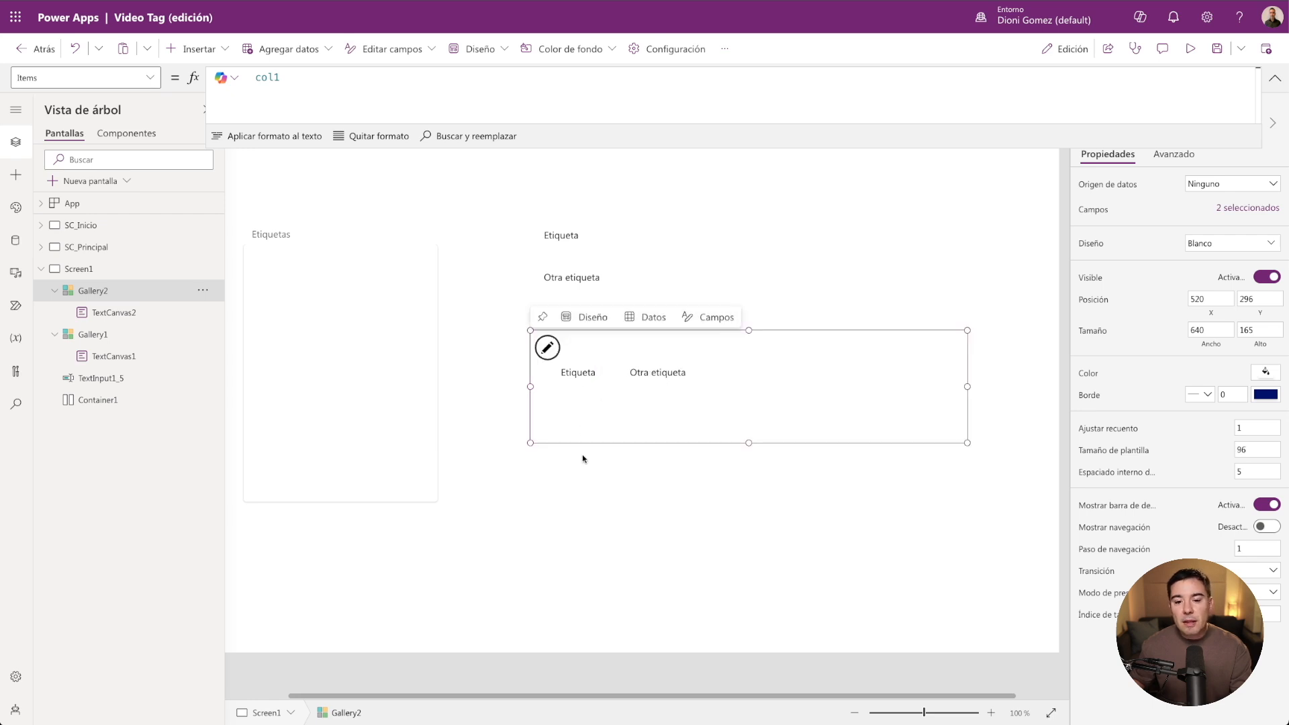
click(584, 457)
click(572, 377)
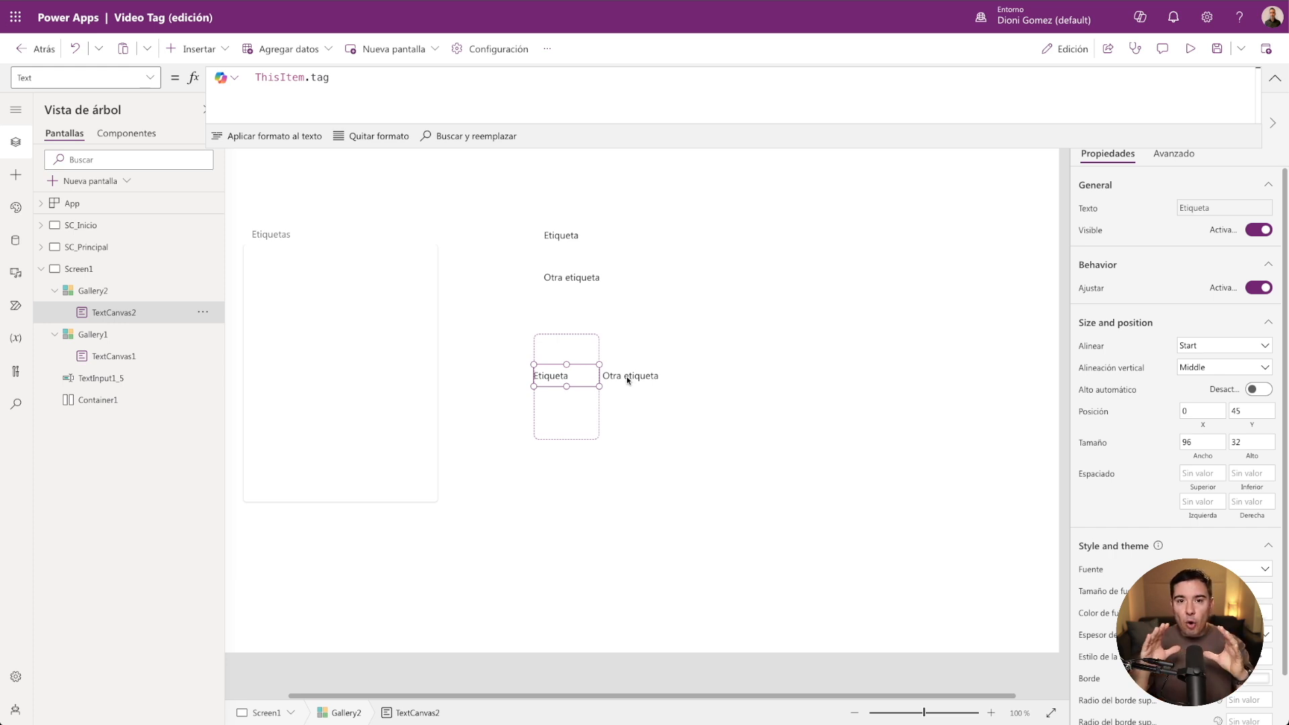
Preview the app, submit the tag "Colección" through the Etiquetas text input, and return to the editor.
click(278, 233)
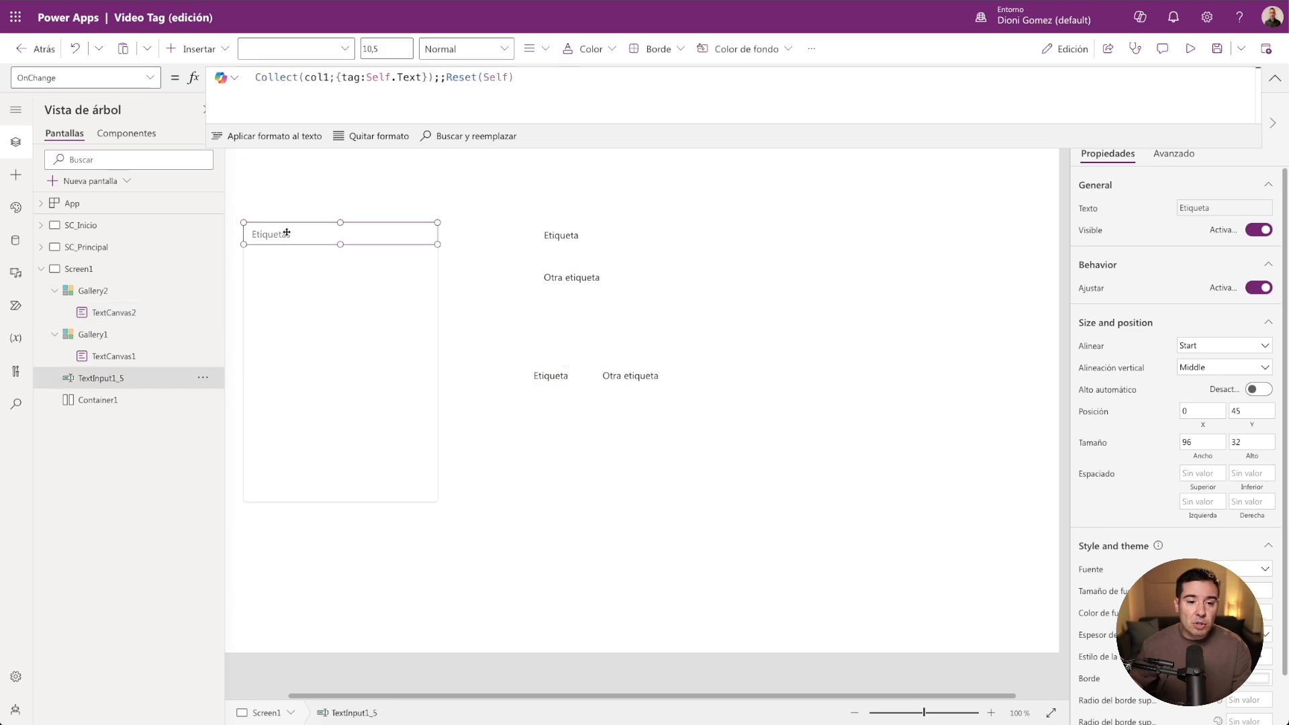
click(1192, 47)
click(248, 192)
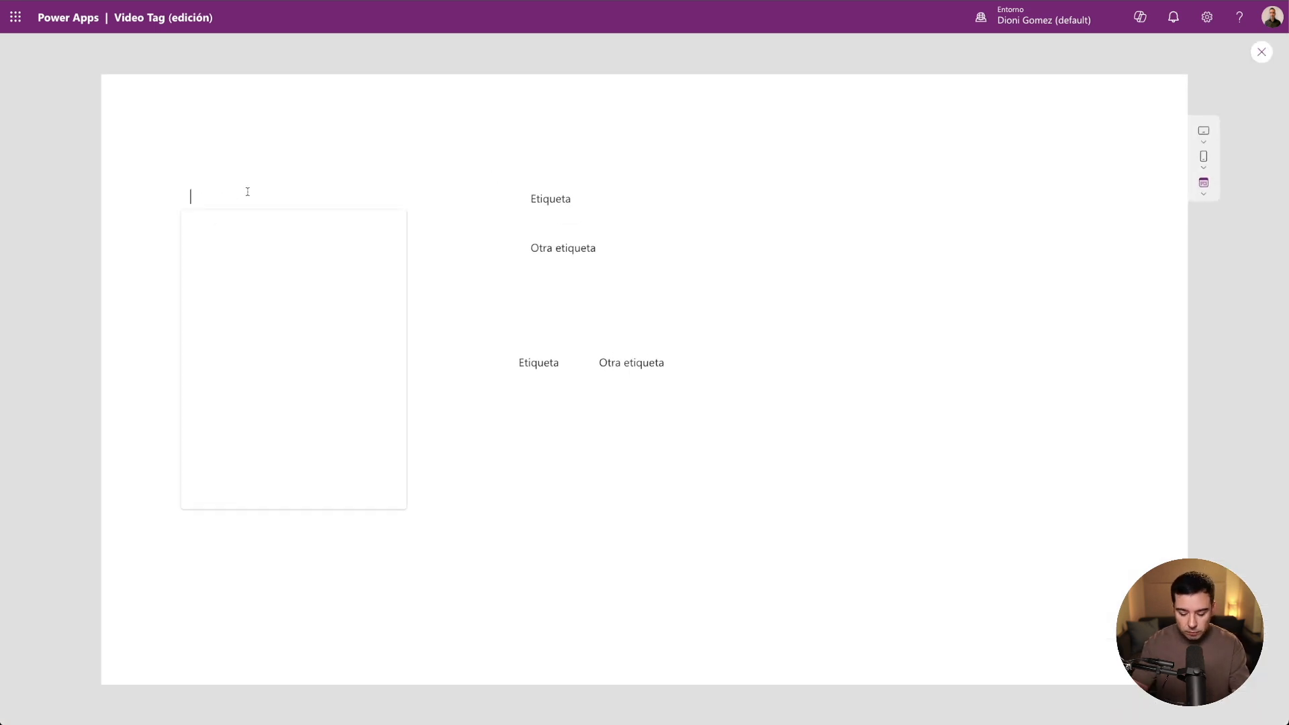
text(Colecci)
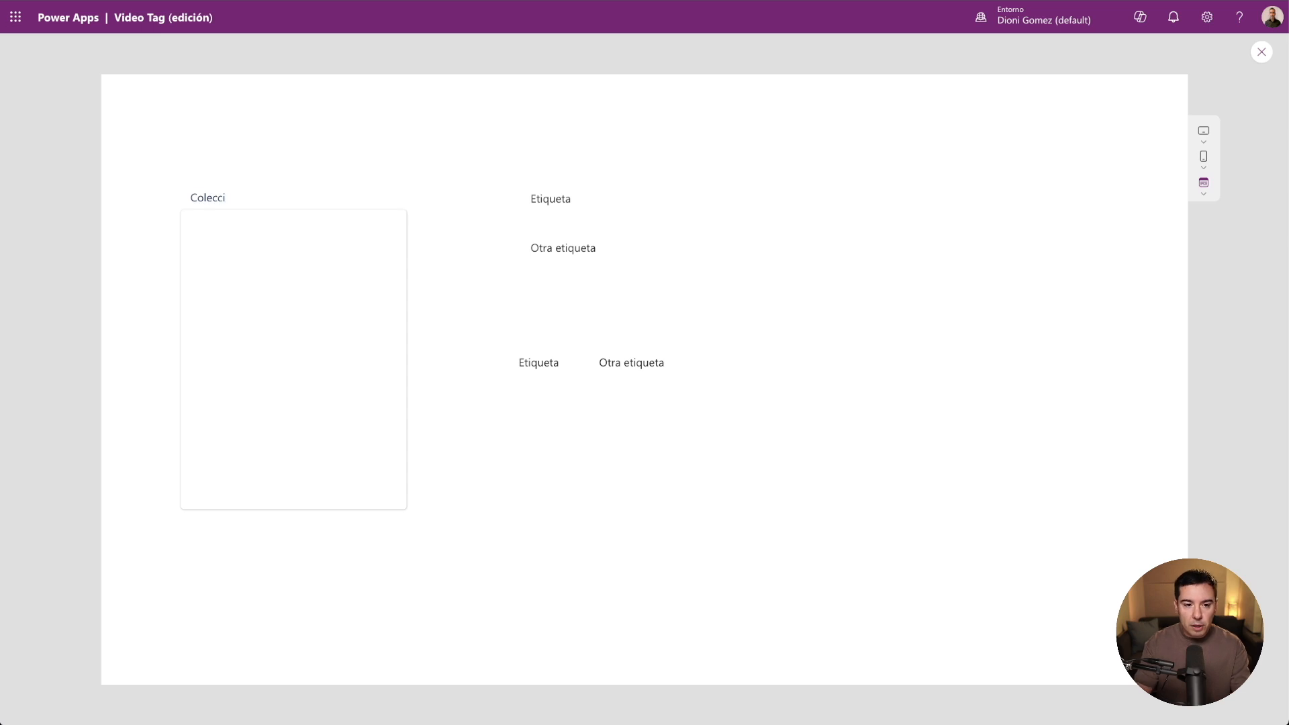
text(ón)
key(Return)
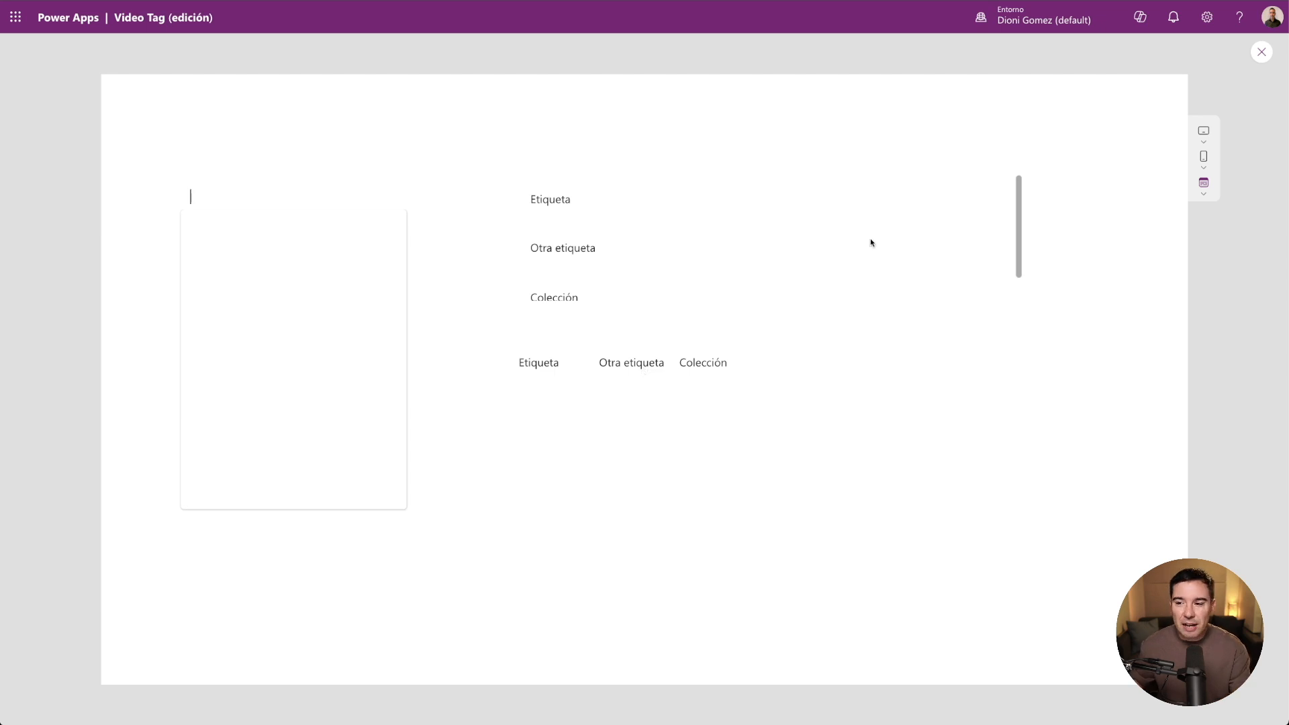
click(1261, 52)
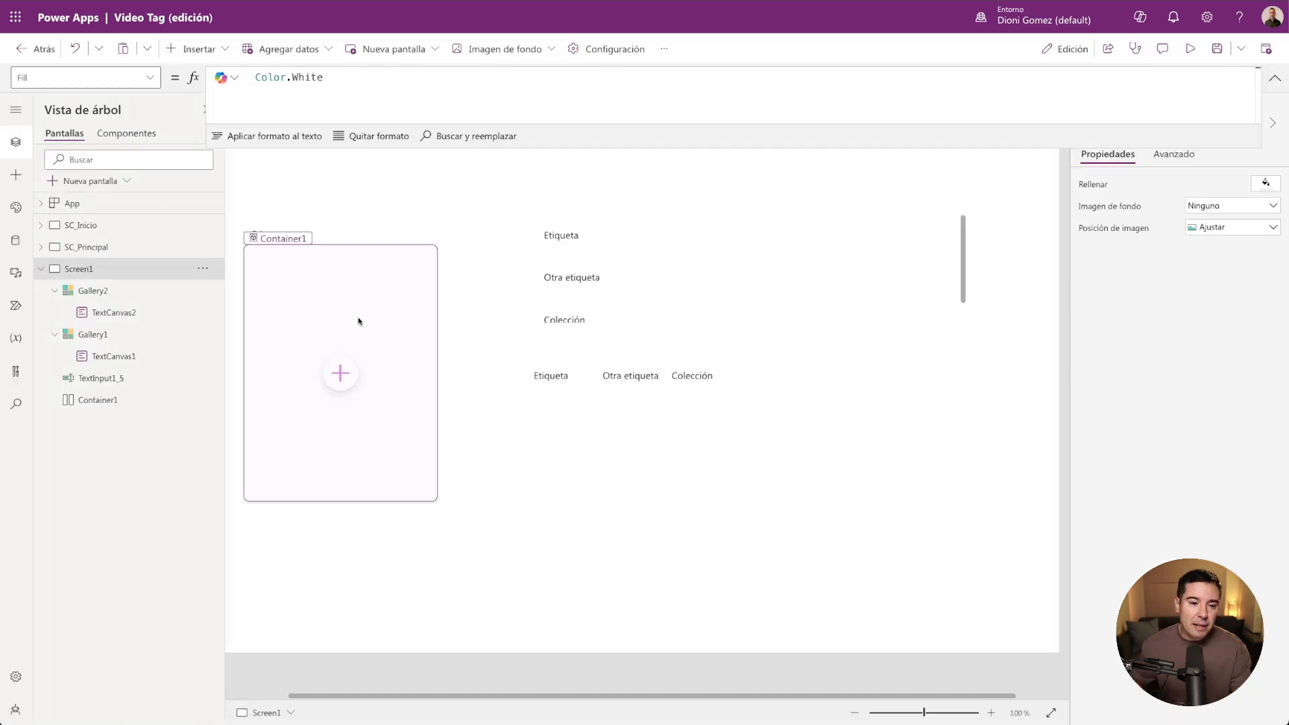
Delete both the horizontal and the vertical gallery from Screen1.
click(358, 320)
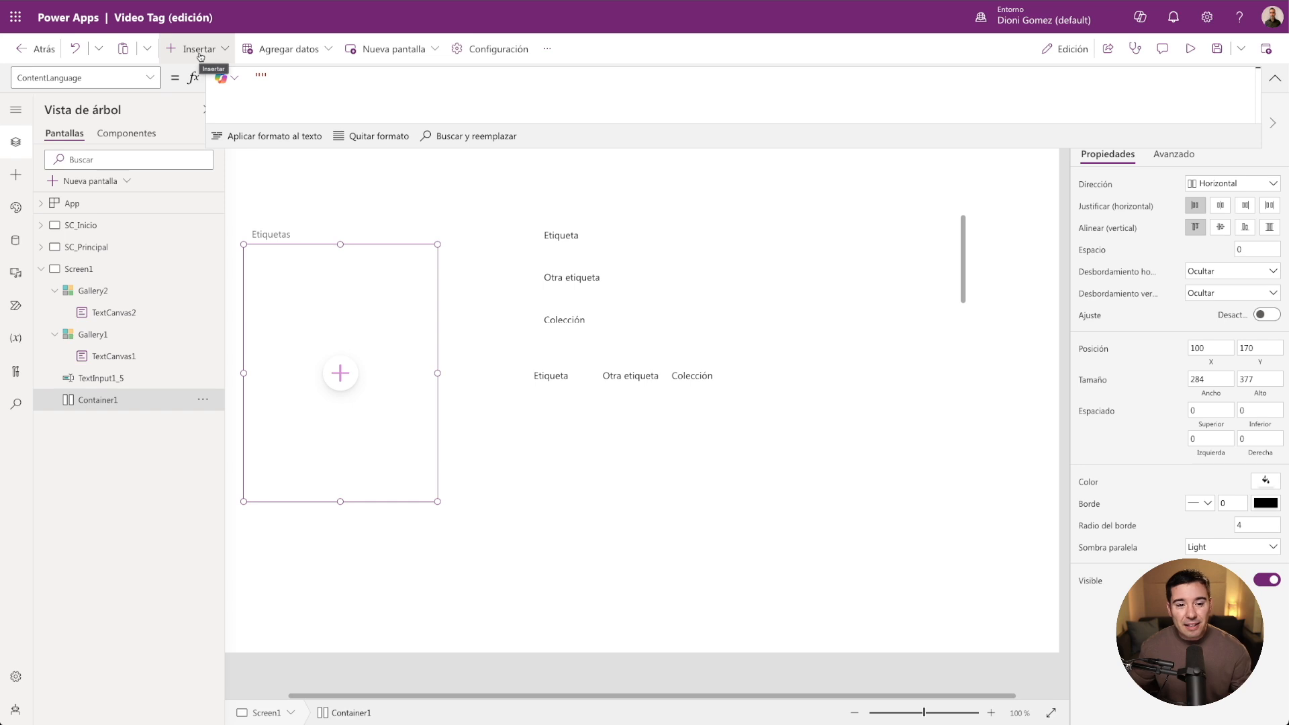
click(649, 243)
click(719, 353)
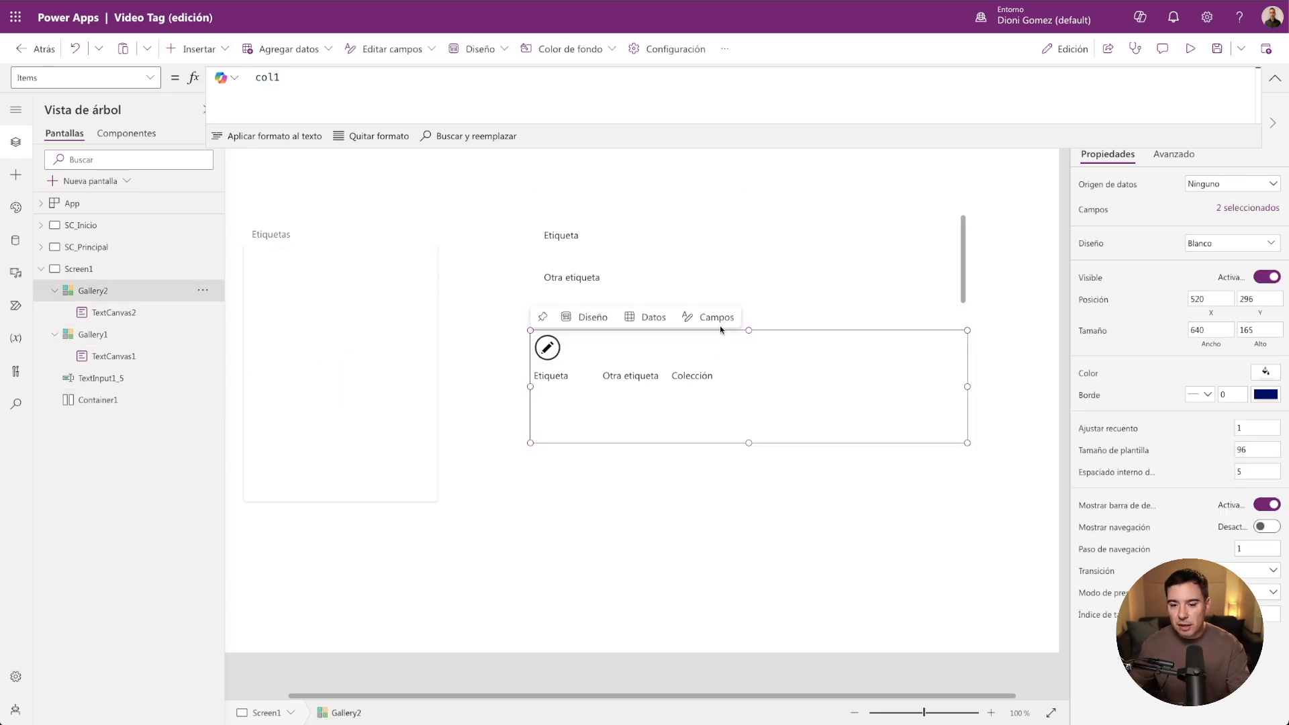
key(Delete)
click(896, 307)
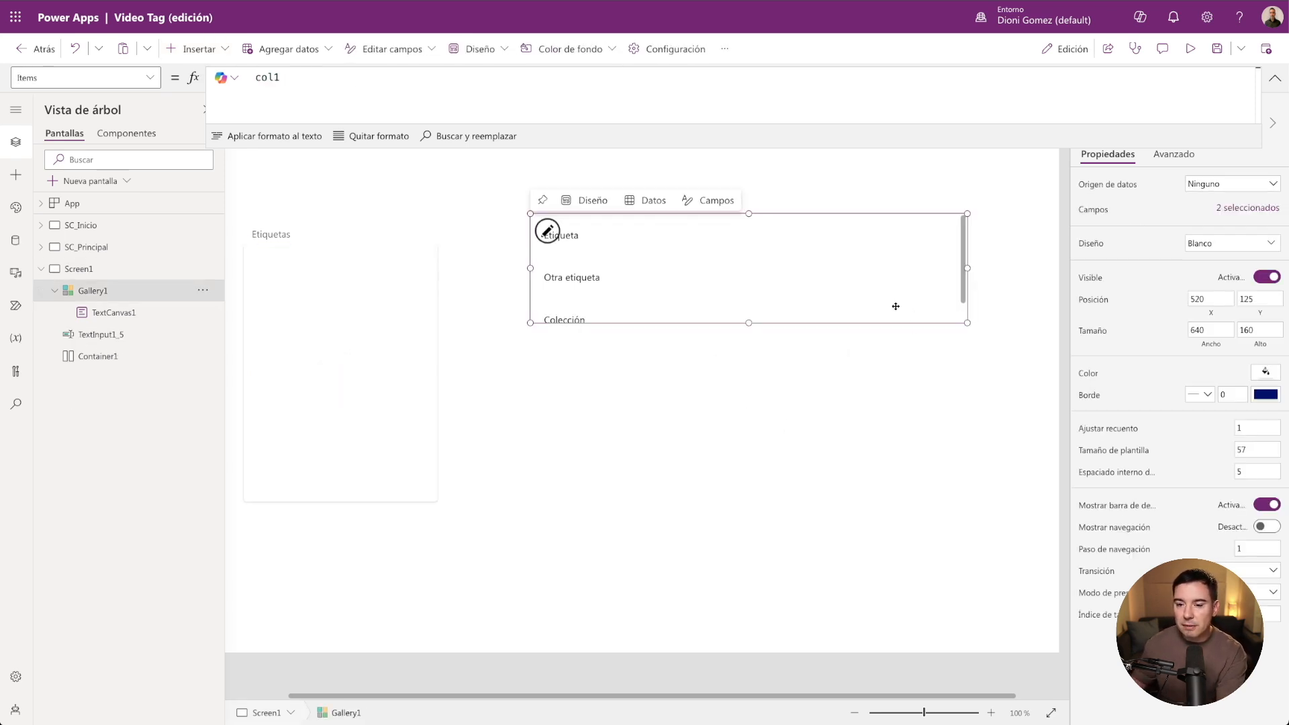
key(Delete)
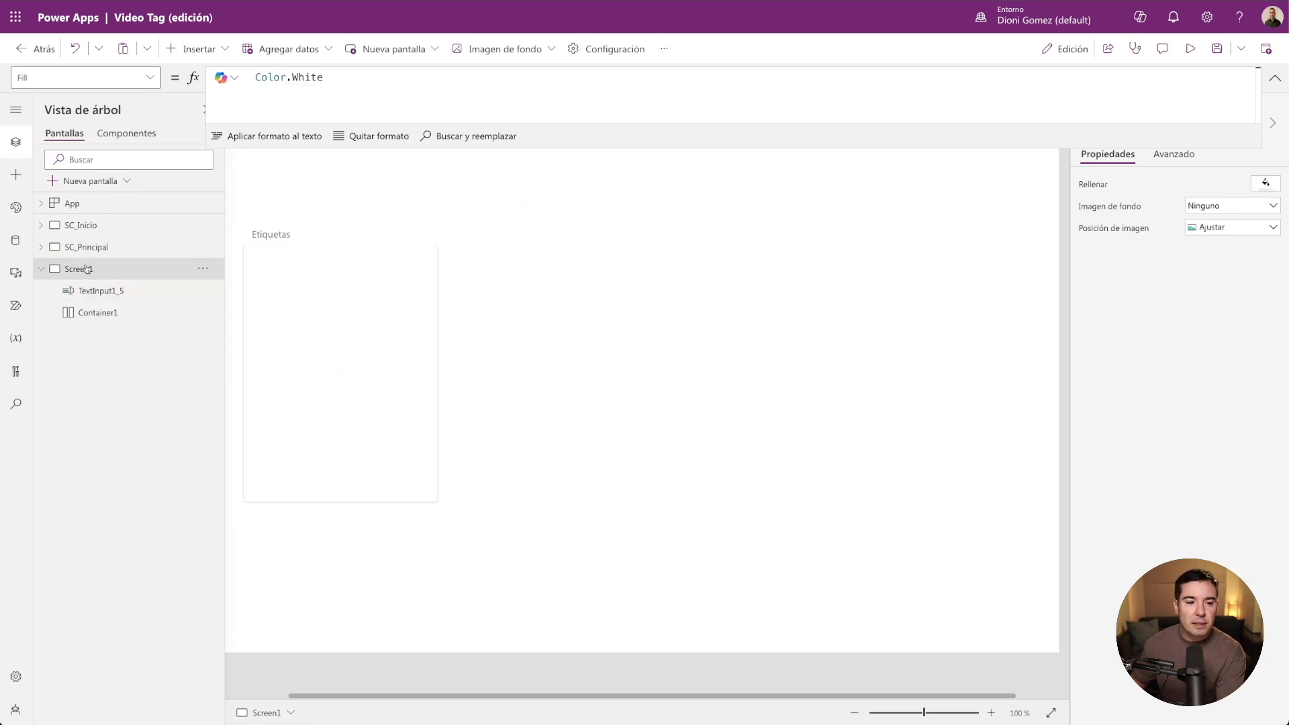
Insert a horizontal container inside Container1.
click(302, 238)
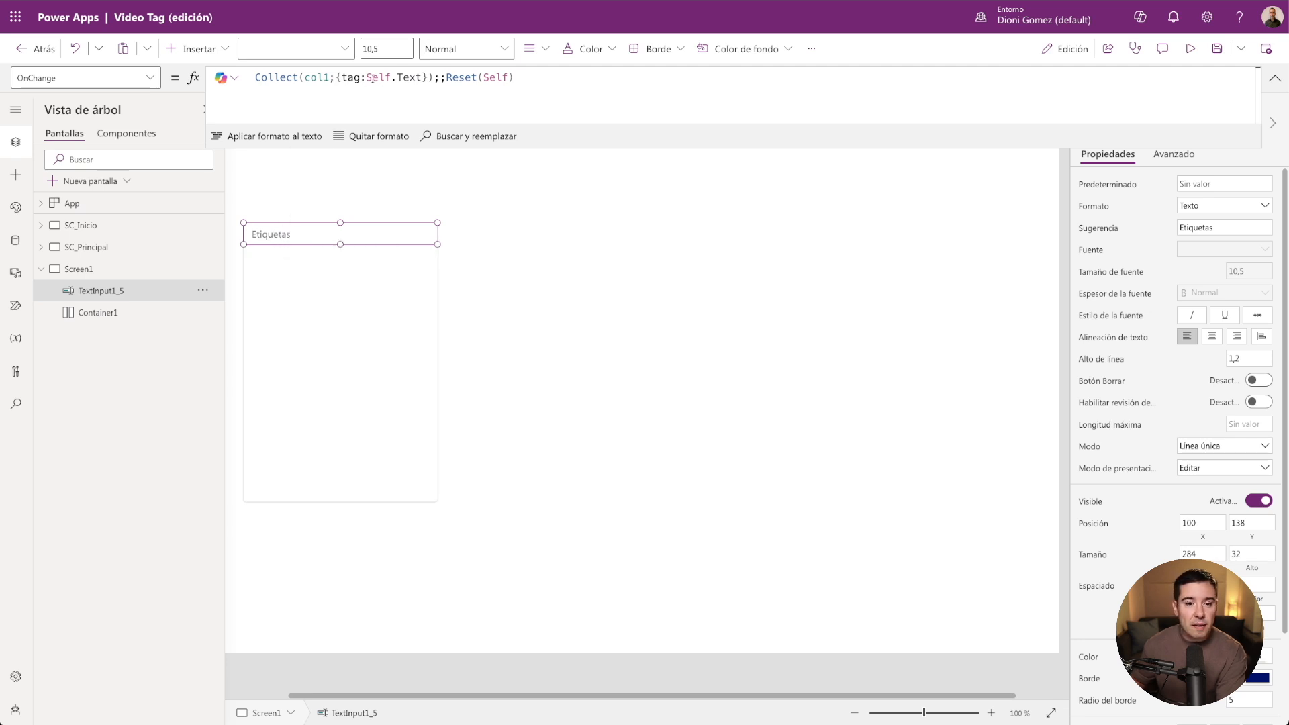
click(326, 317)
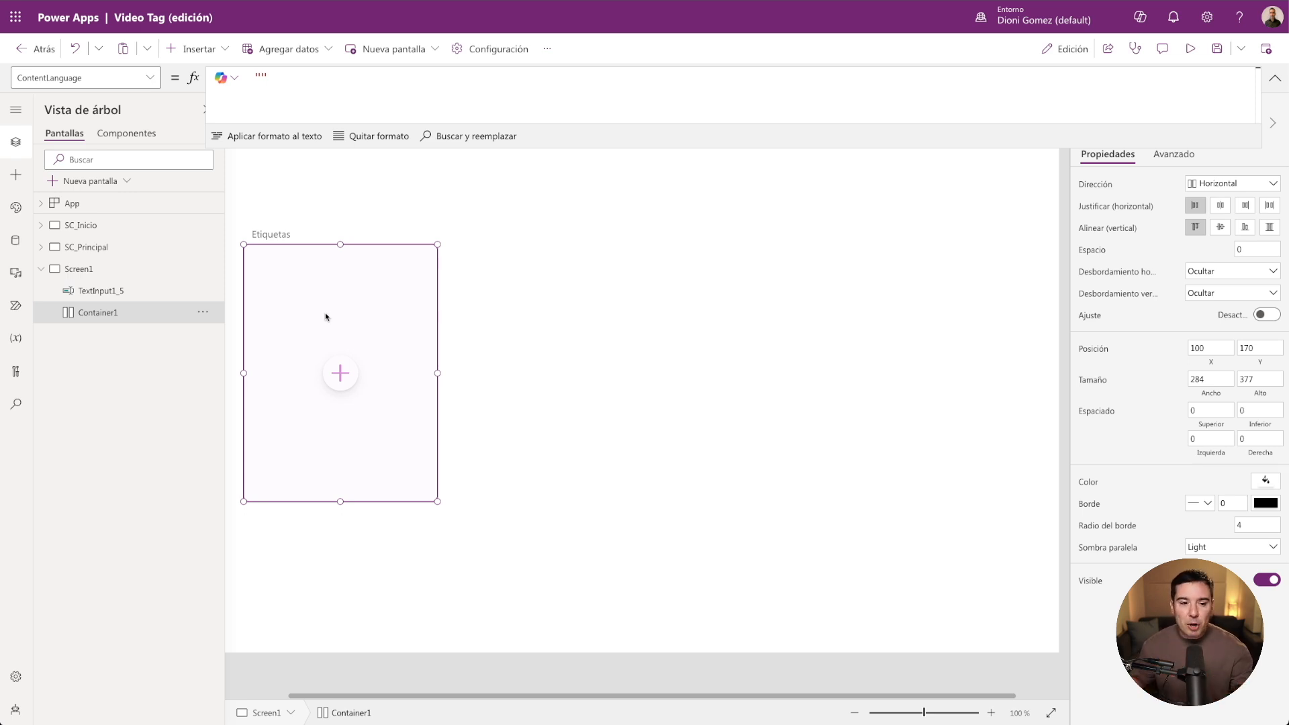
click(215, 60)
text(conte)
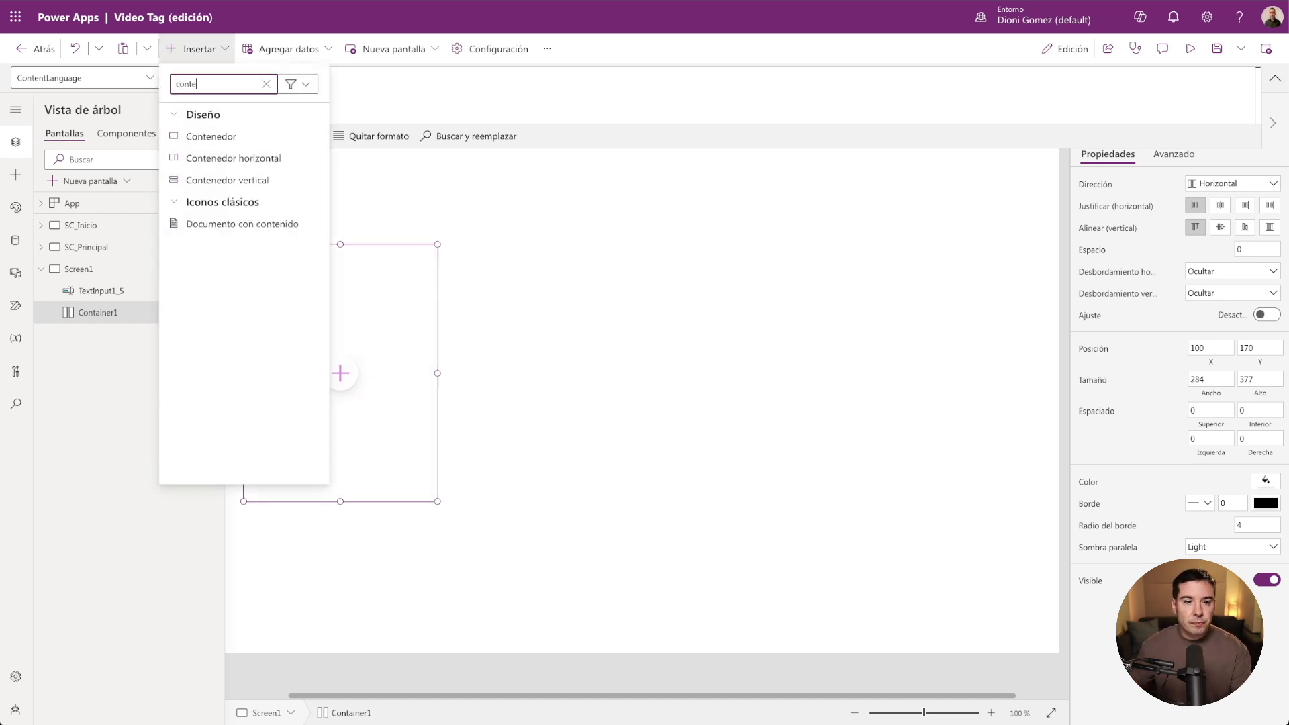
click(200, 161)
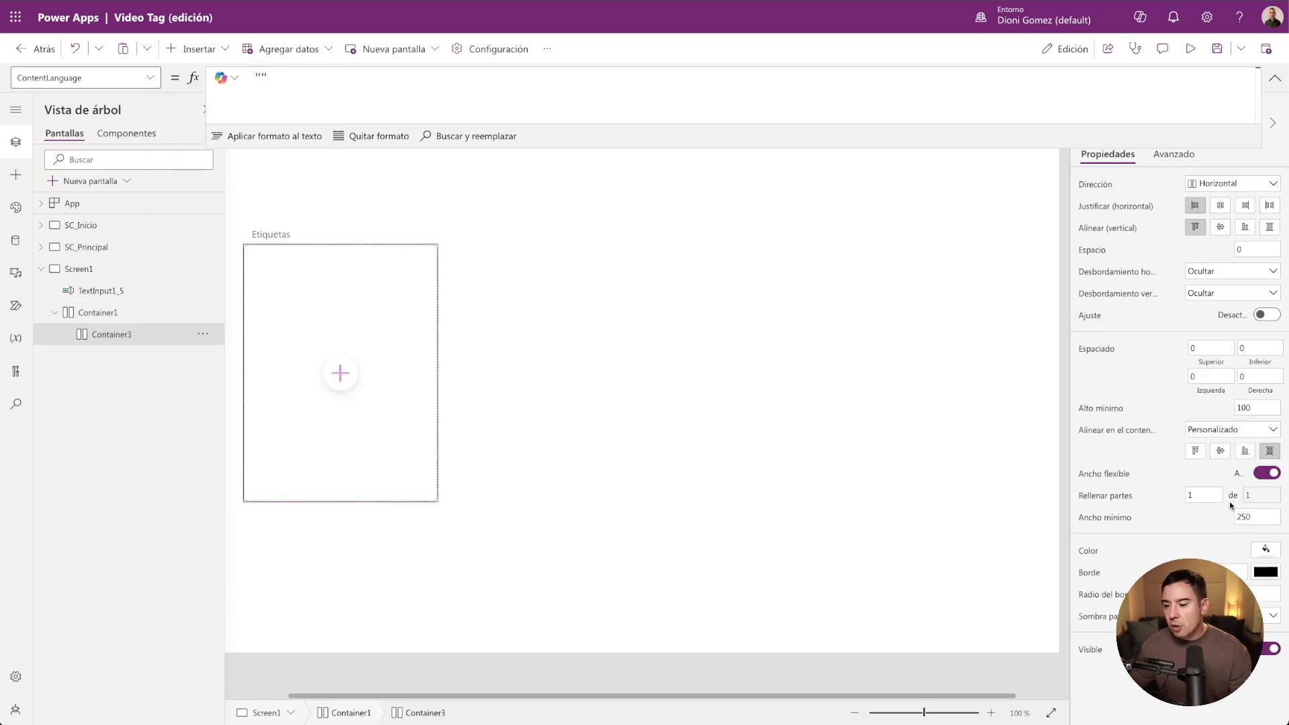
Turn off flexible width for the nested container and set its width to 100.
click(1263, 478)
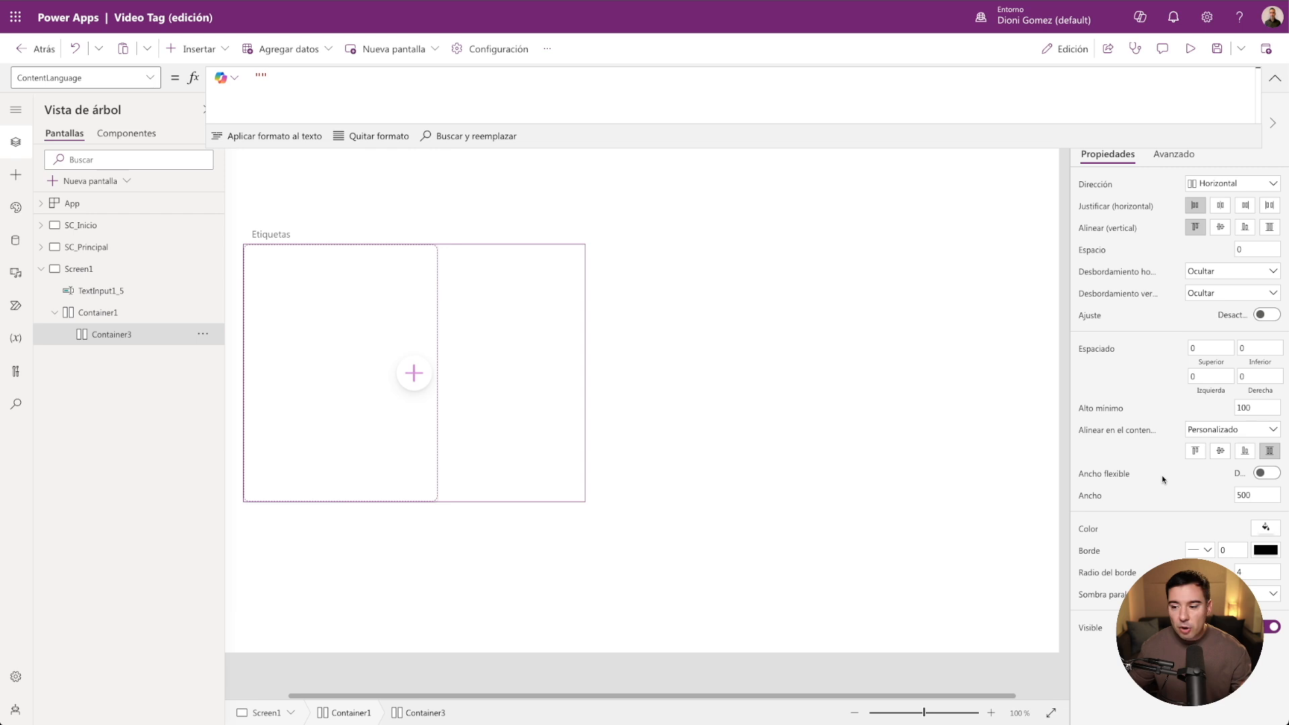
drag(1268, 494, 1222, 496)
text(100)
key(Return)
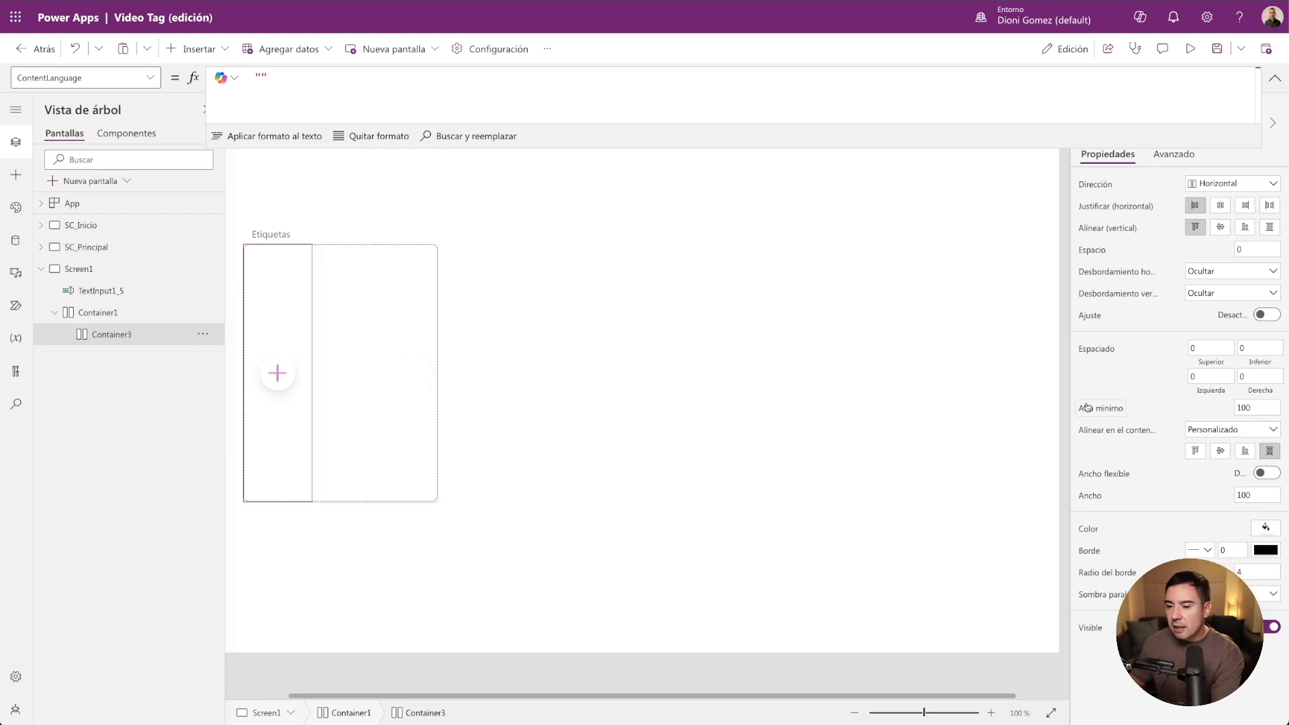
Set the nested container's height to 24 and align it to the top of Container1.
click(1219, 450)
drag(1261, 403, 1193, 406)
text(24)
key(Return)
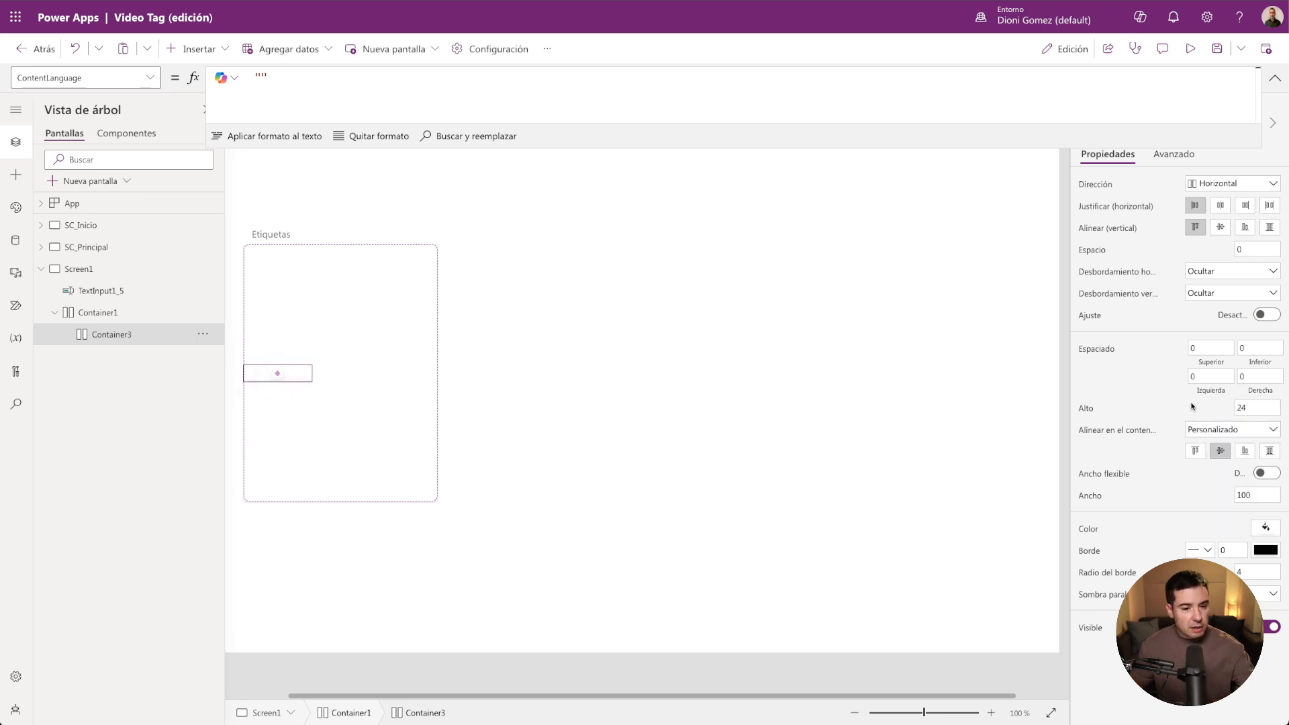
click(94, 314)
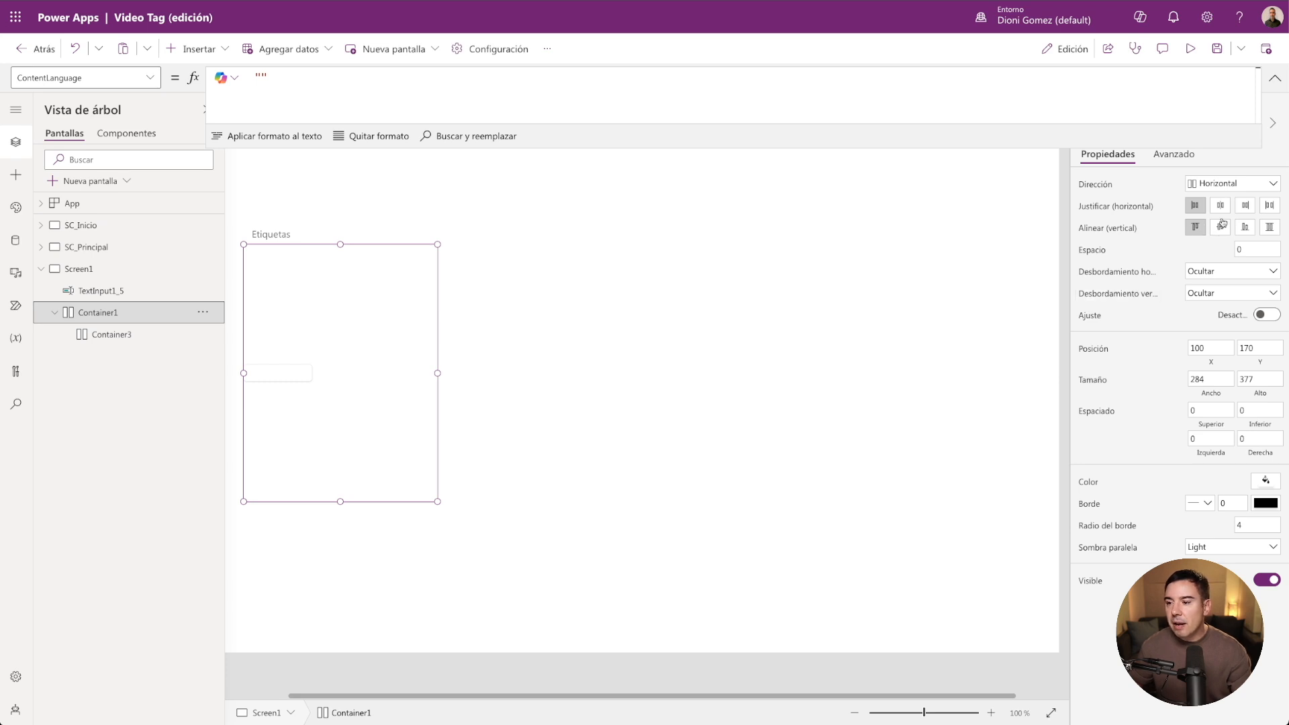
click(111, 334)
click(1195, 451)
Set Container1's padding to 16 on all four sides.
click(101, 316)
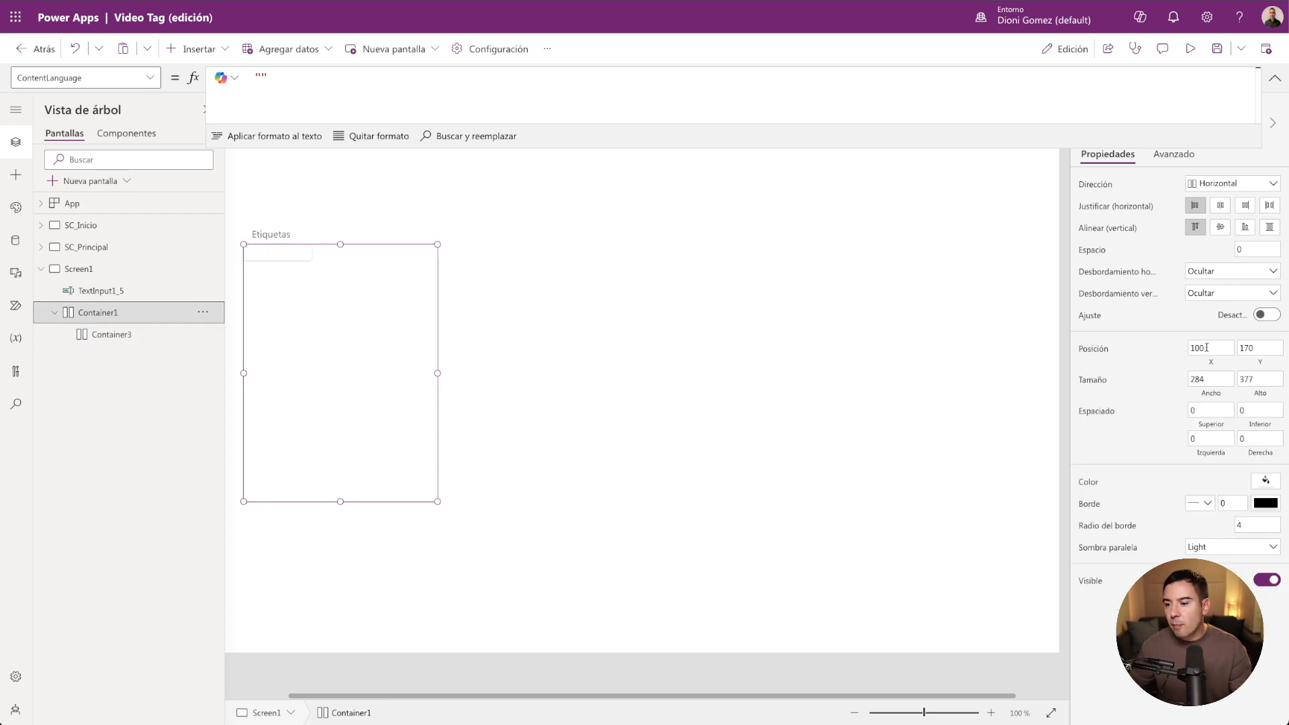
click(1214, 411)
click(1141, 411)
click(1207, 438)
text(16)
click(1244, 411)
text(16)
click(1169, 424)
click(1251, 440)
text(16)
click(1176, 445)
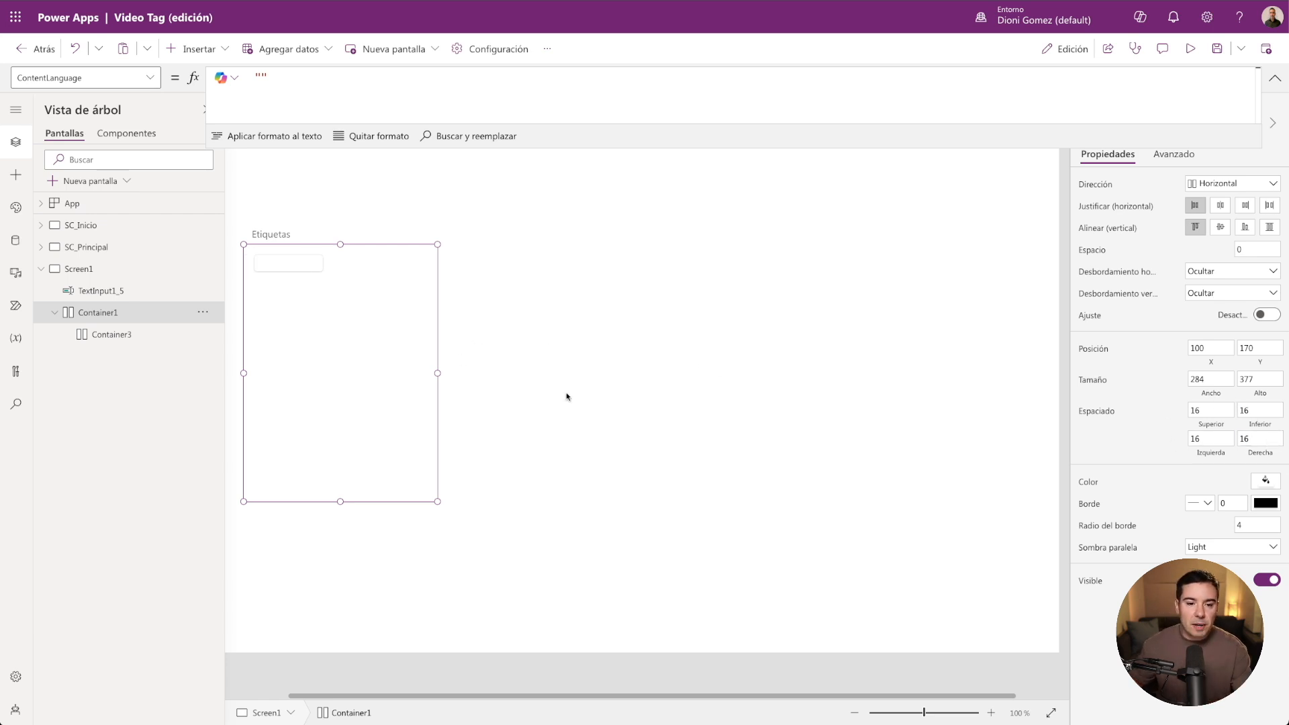
Give Container1 a border of thickness 1 and set its BorderColor to ModeApp.Border.Default.
click(1230, 502)
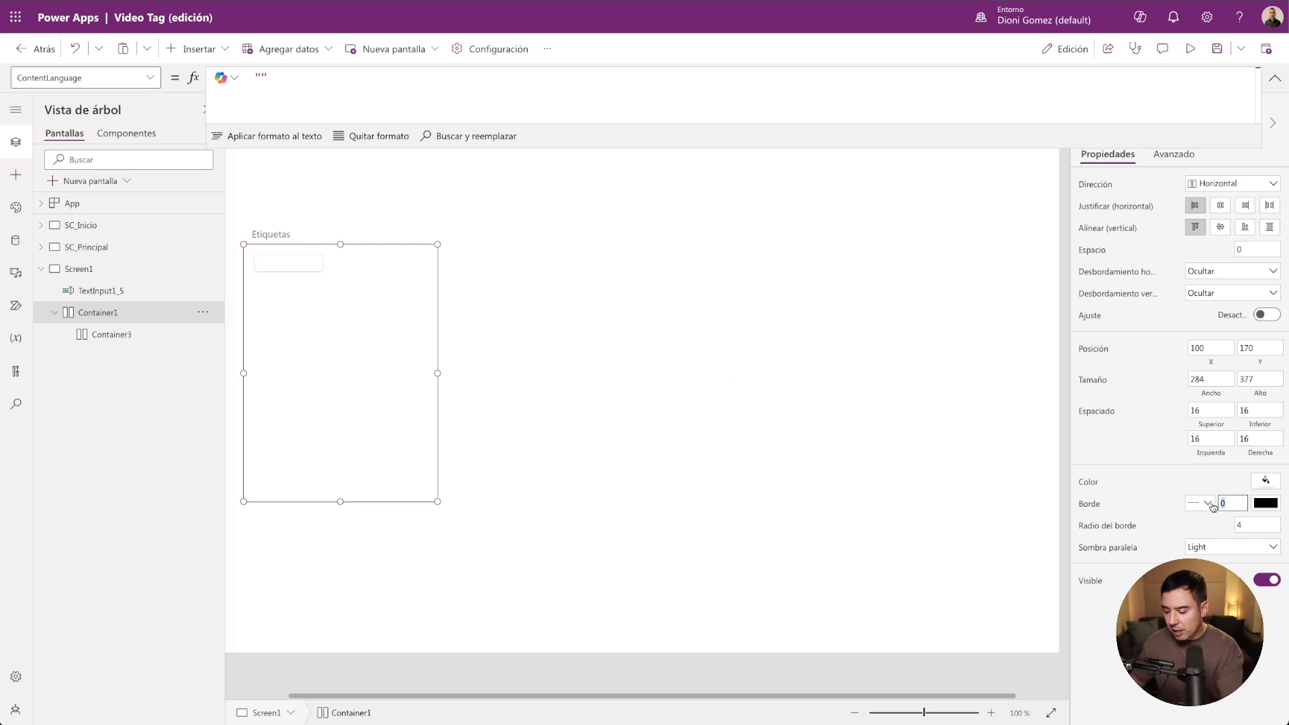
click(1093, 509)
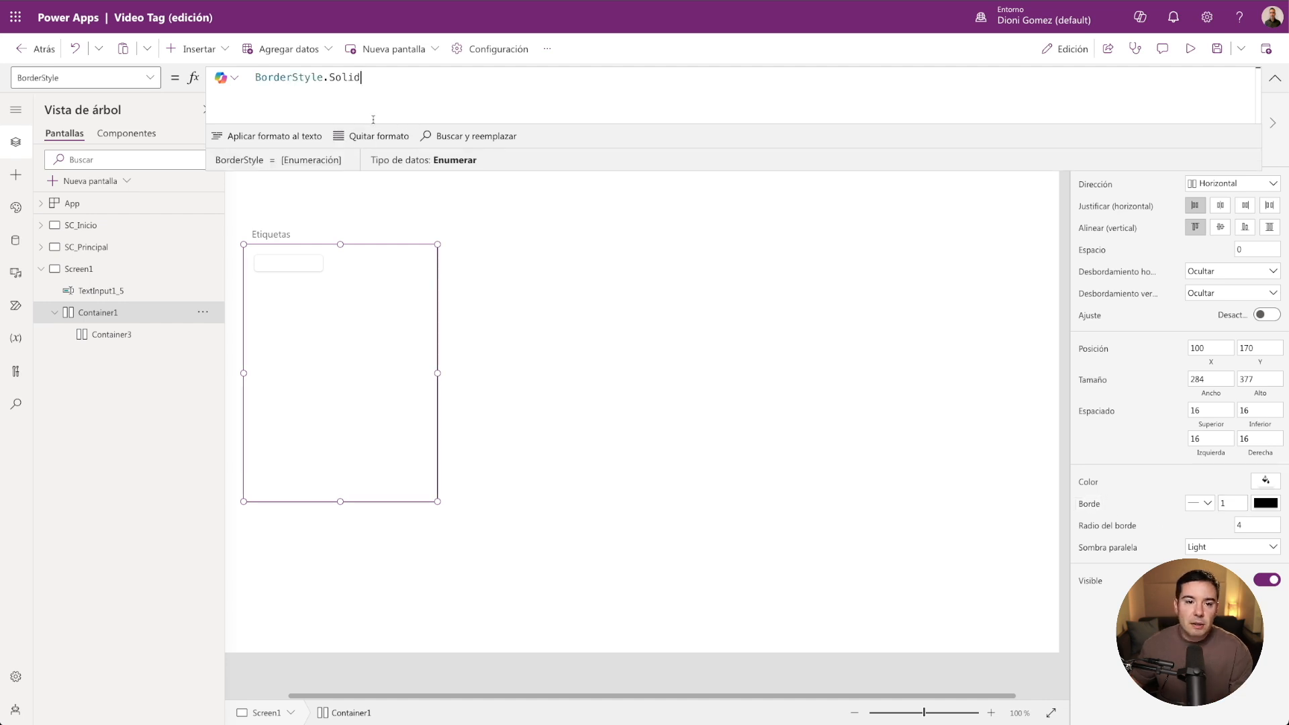
click(150, 78)
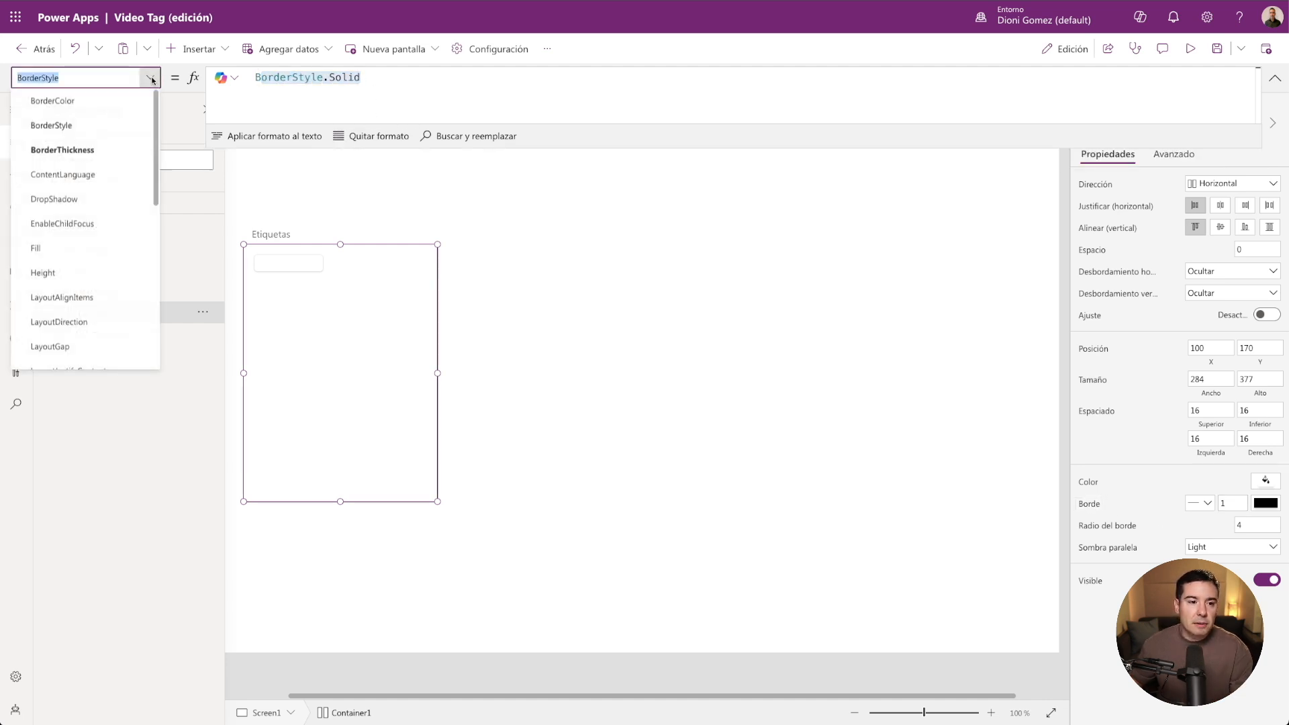
click(53, 100)
text(MOde)
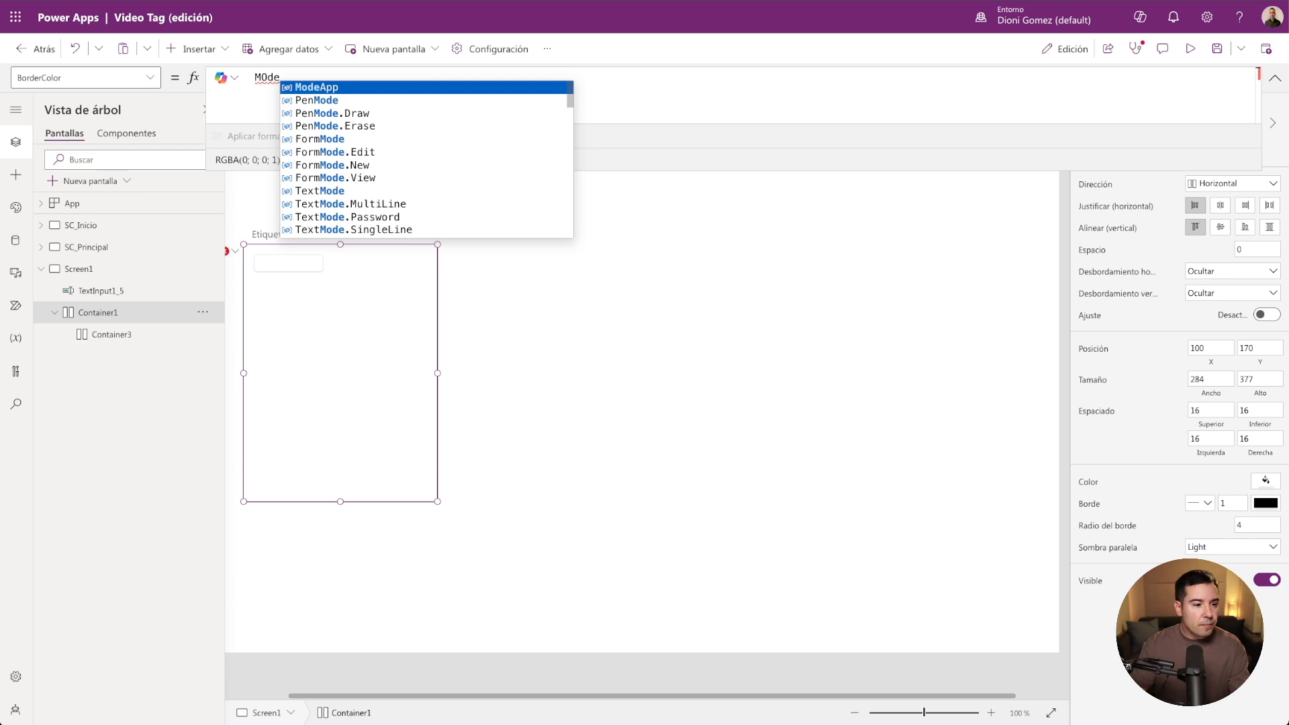
key(Tab)
text(.)
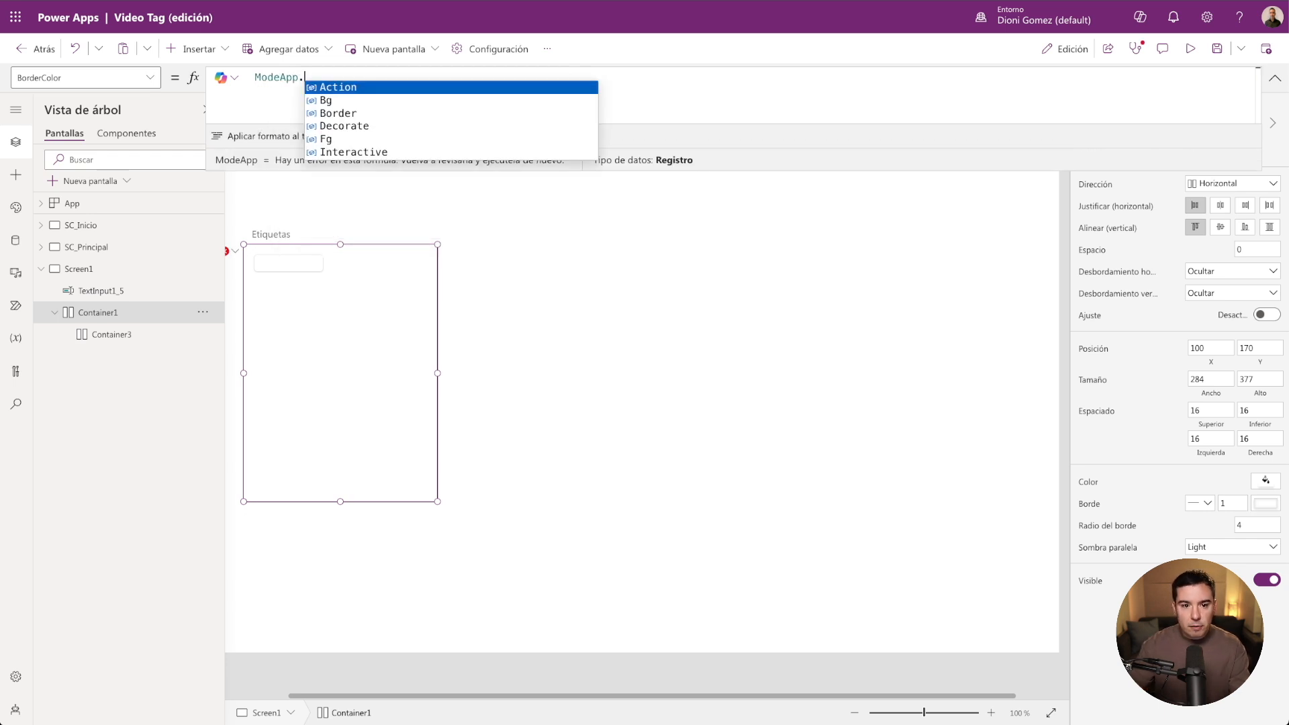
text(Border.)
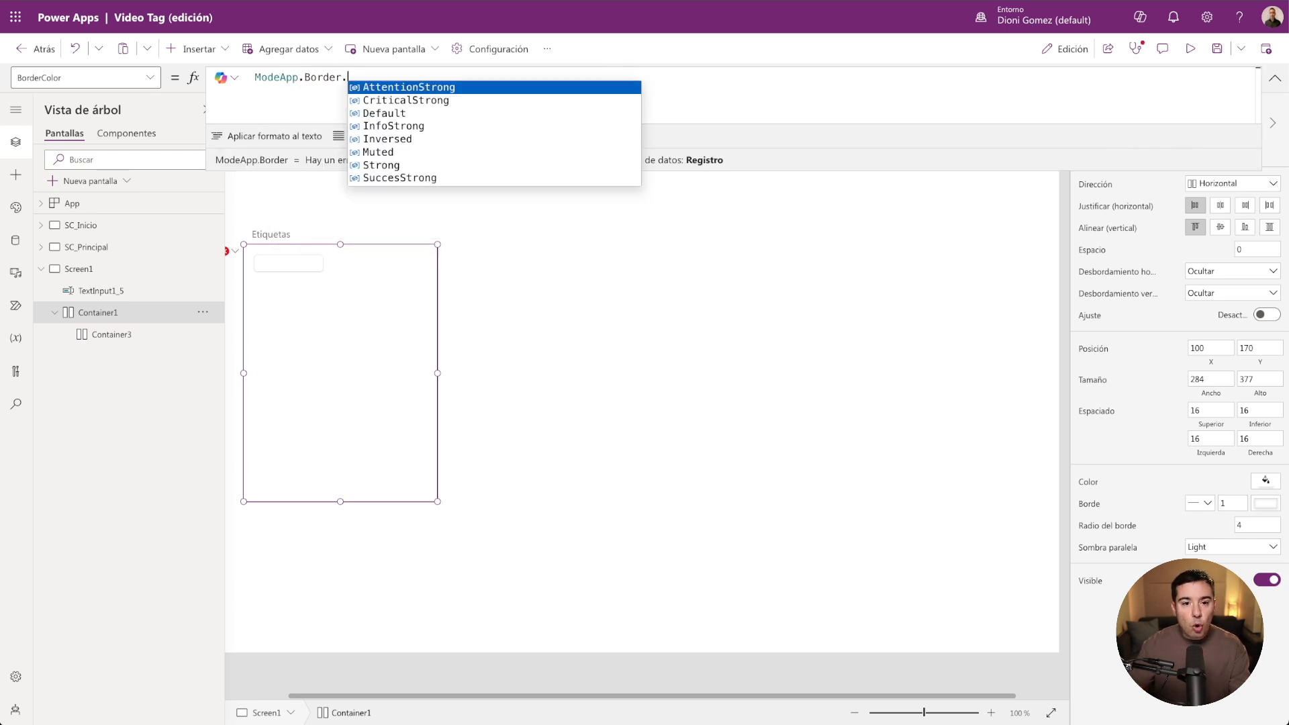
key(Down)
key(Down)
key(Tab)
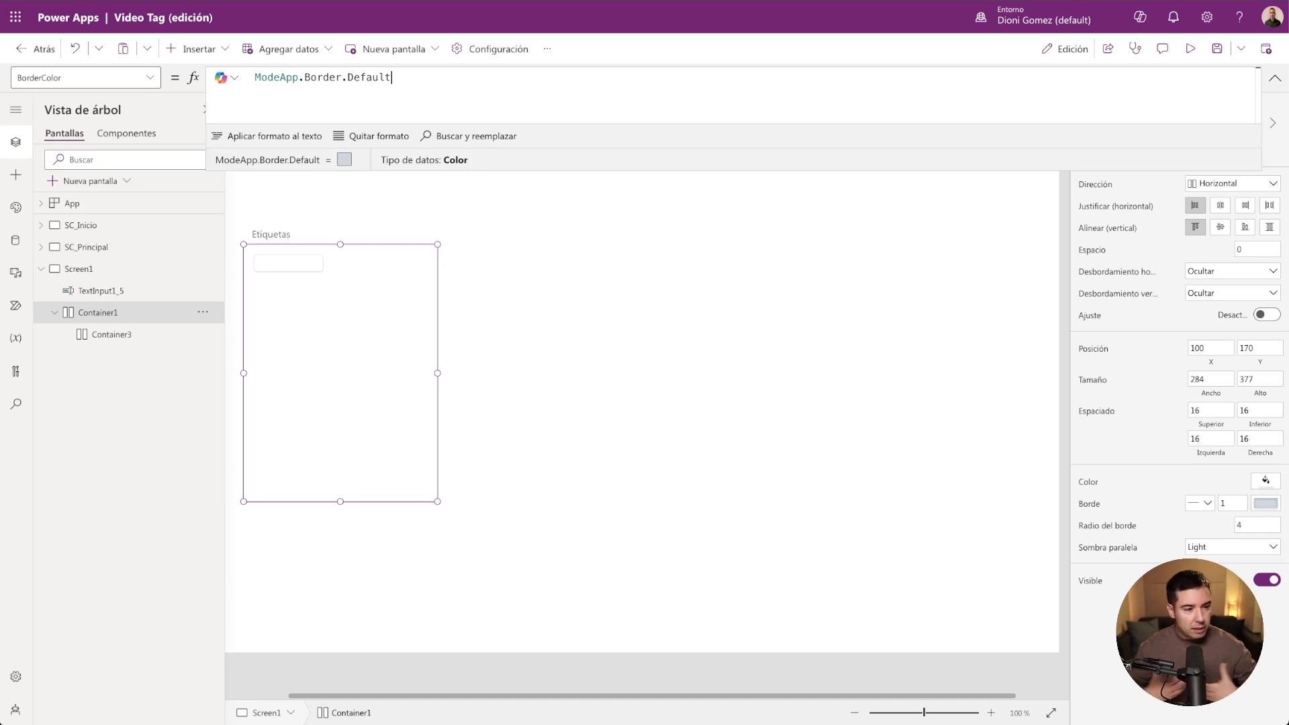
Set Container1's drop shadow to None and its border radius to 8.
click(1208, 547)
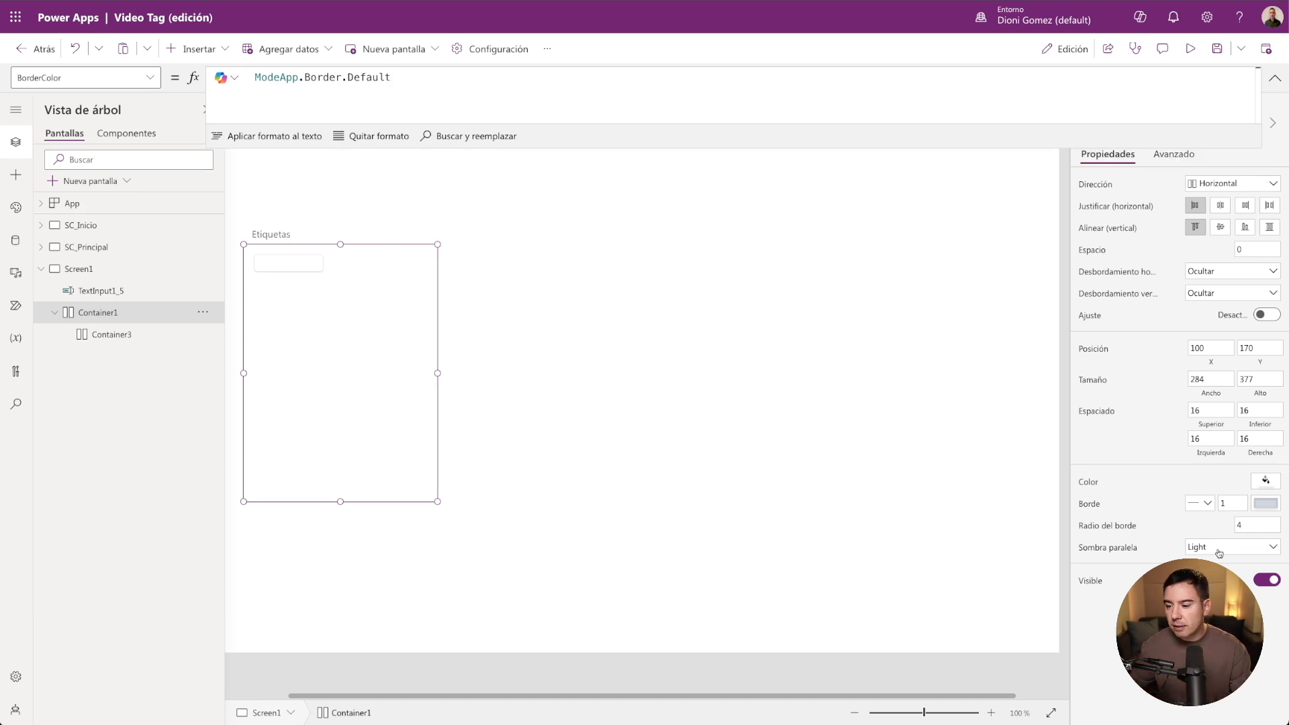
click(1201, 562)
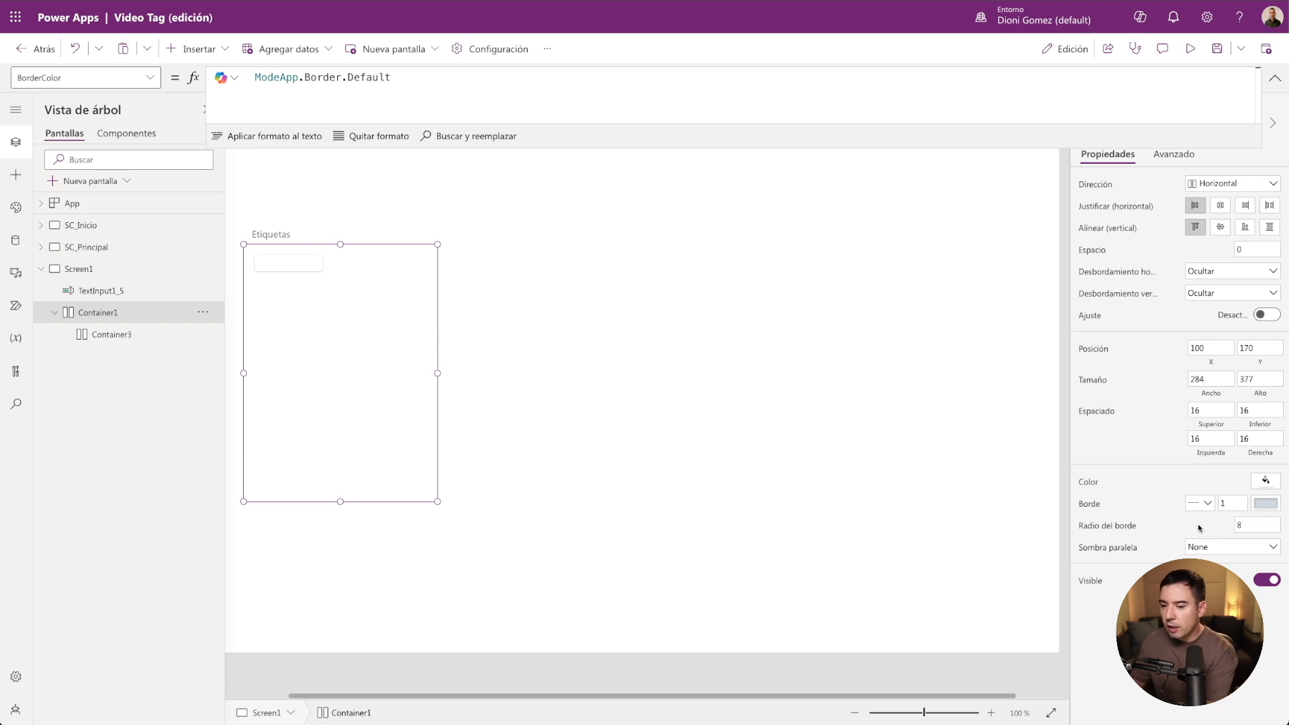
click(656, 393)
click(422, 290)
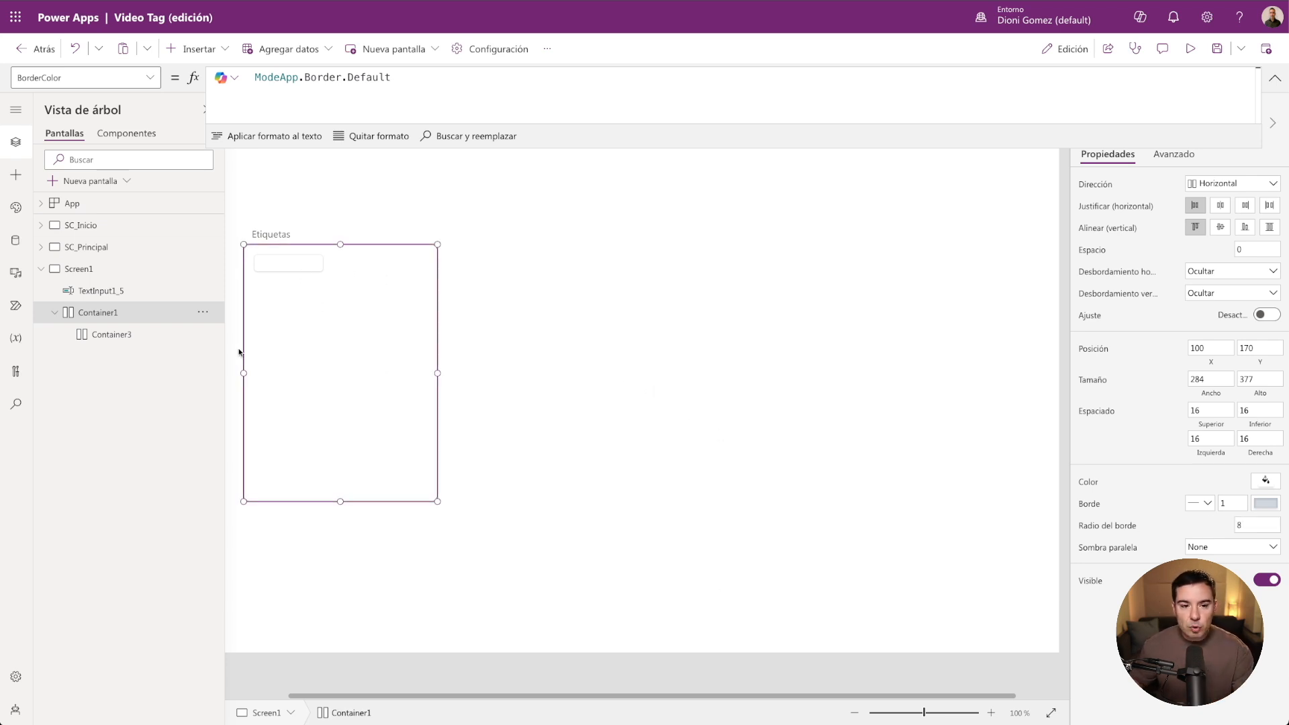
Lower Container1's top edge to Y 181, reducing its height to 365 to leave a gap below the text input, and select the text input.
drag(929, 714, 946, 713)
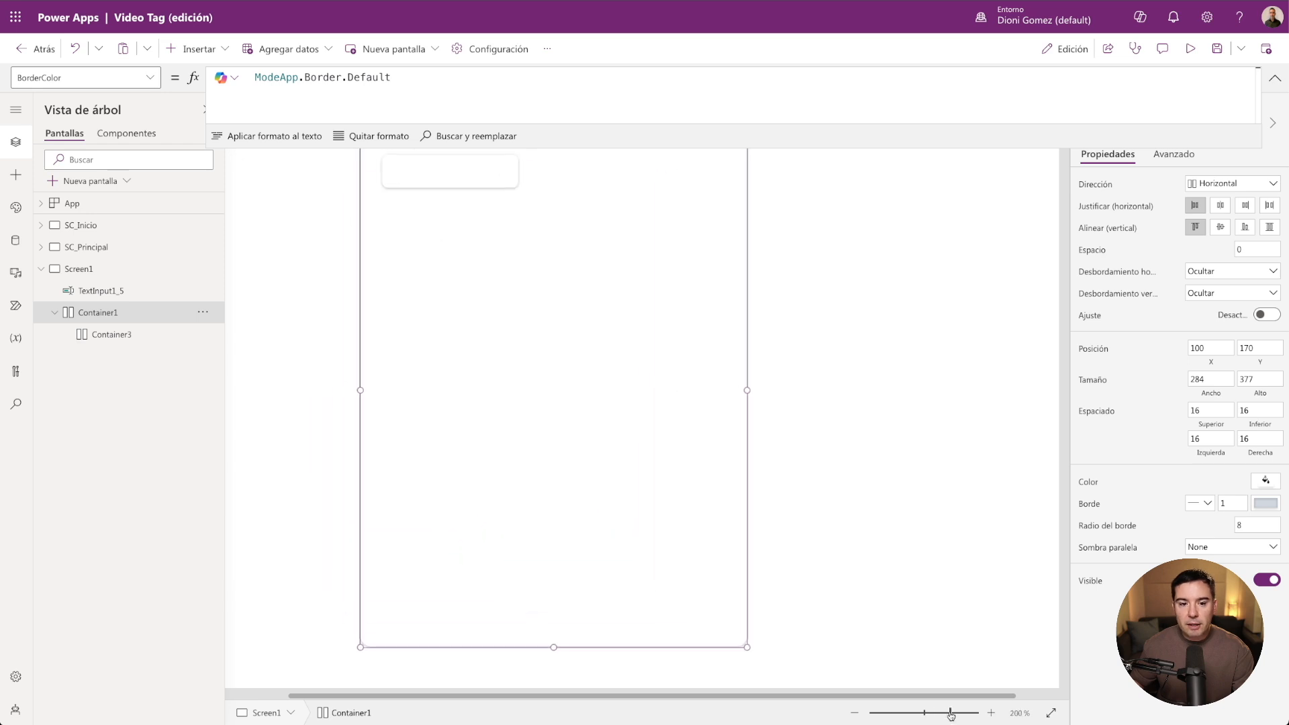
click(1283, 85)
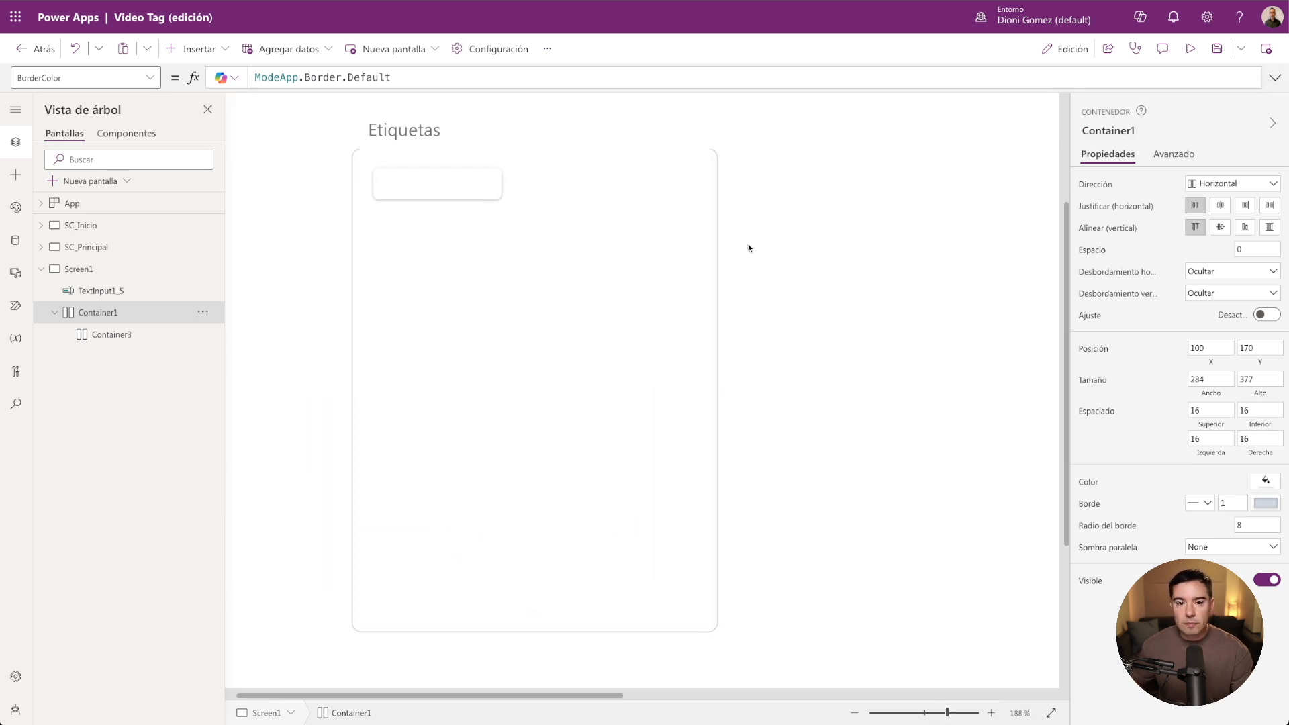
click(497, 303)
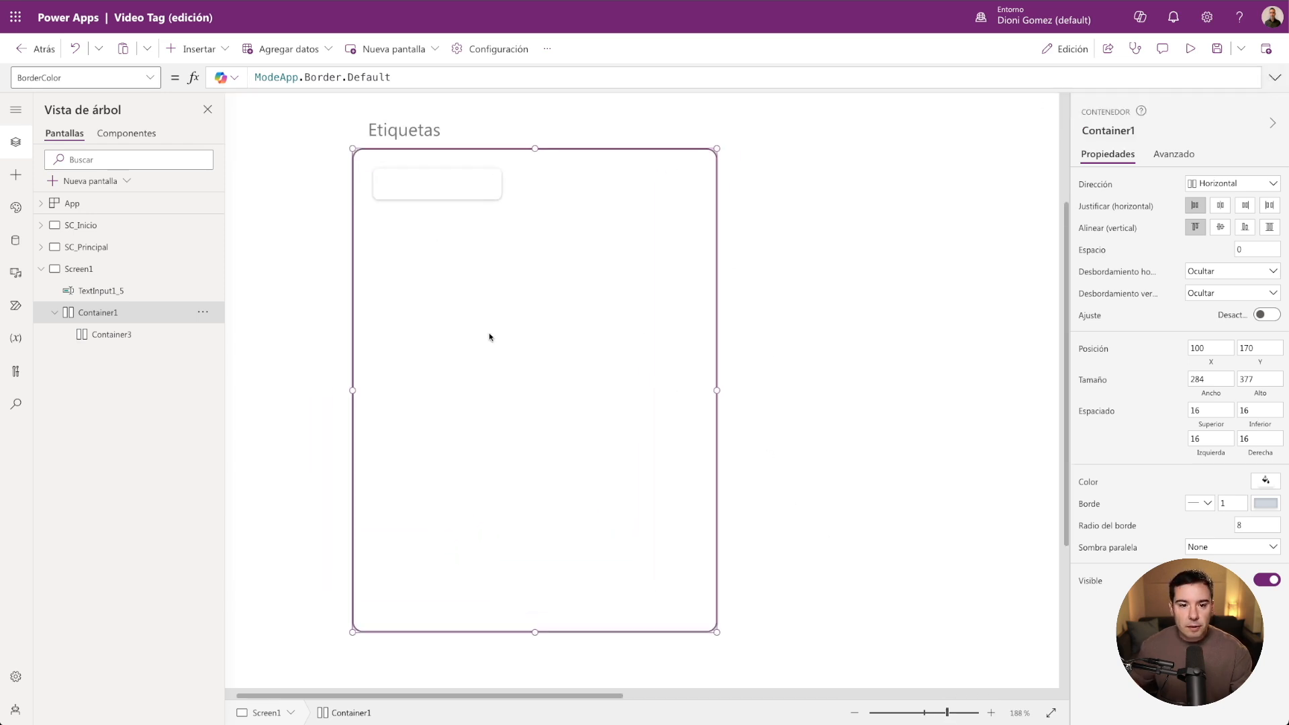
click(99, 294)
click(97, 312)
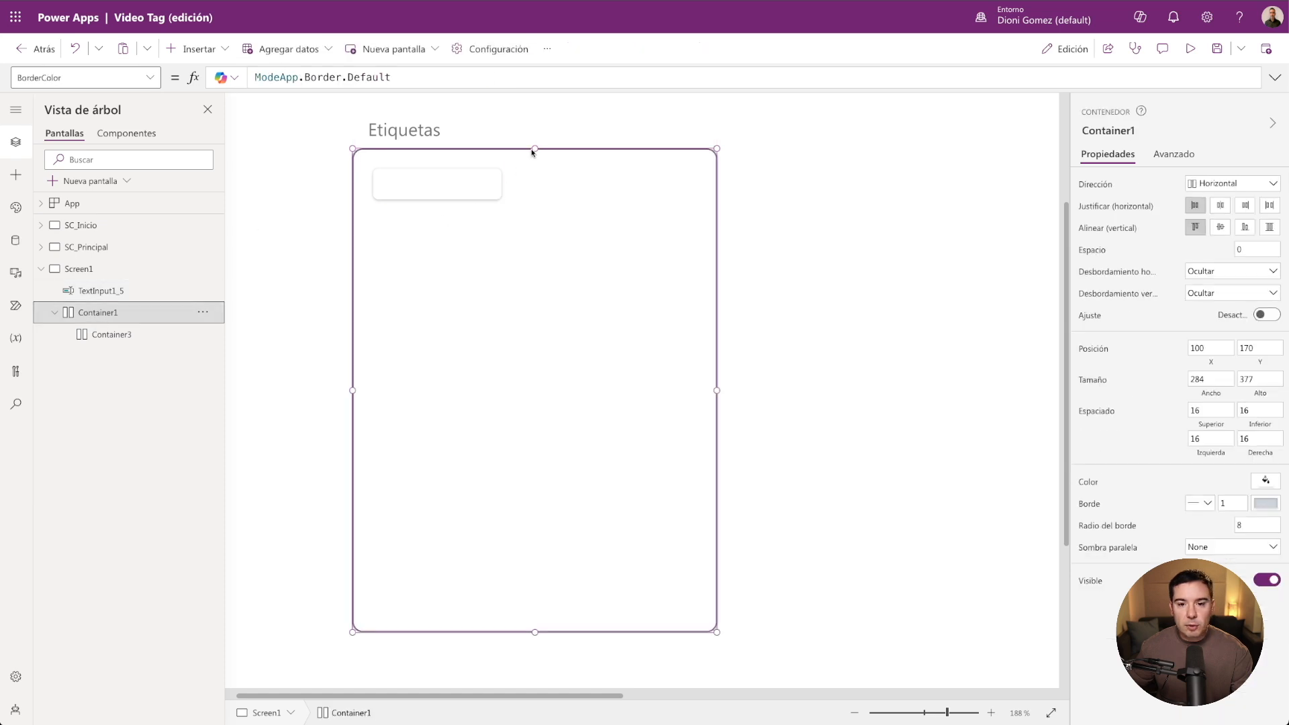
drag(535, 150, 535, 165)
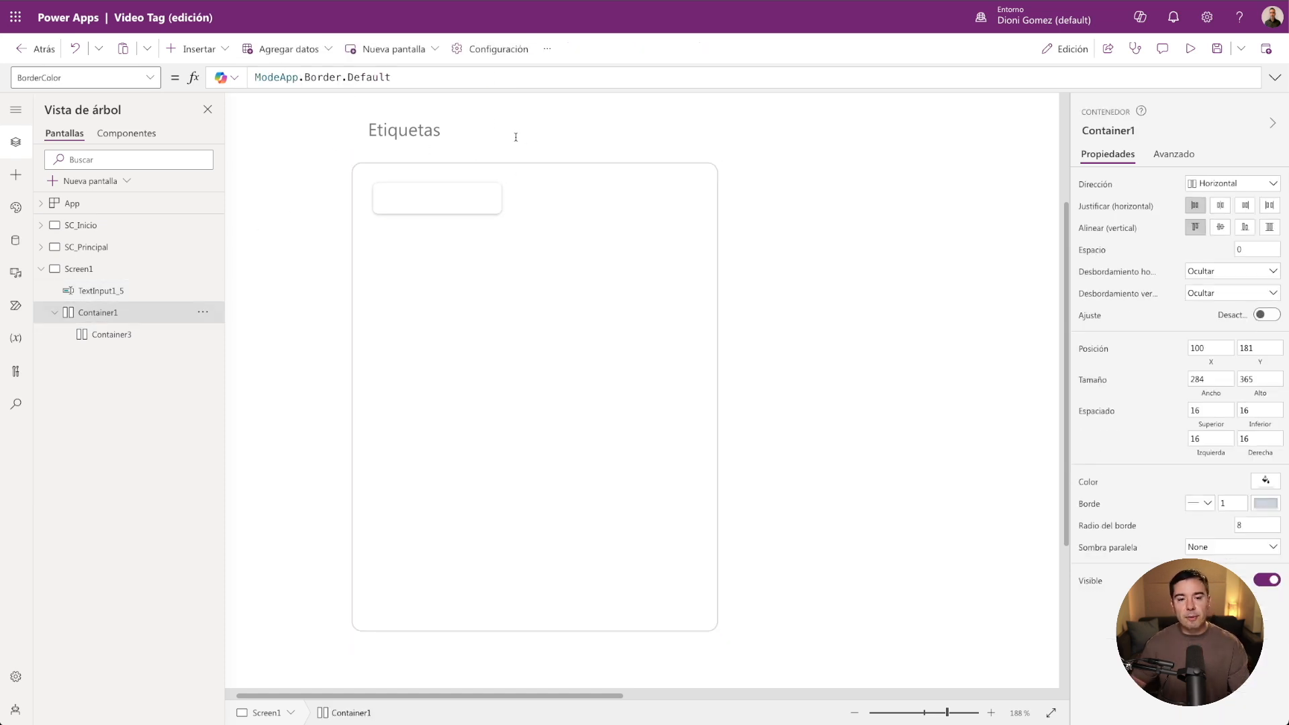
click(438, 122)
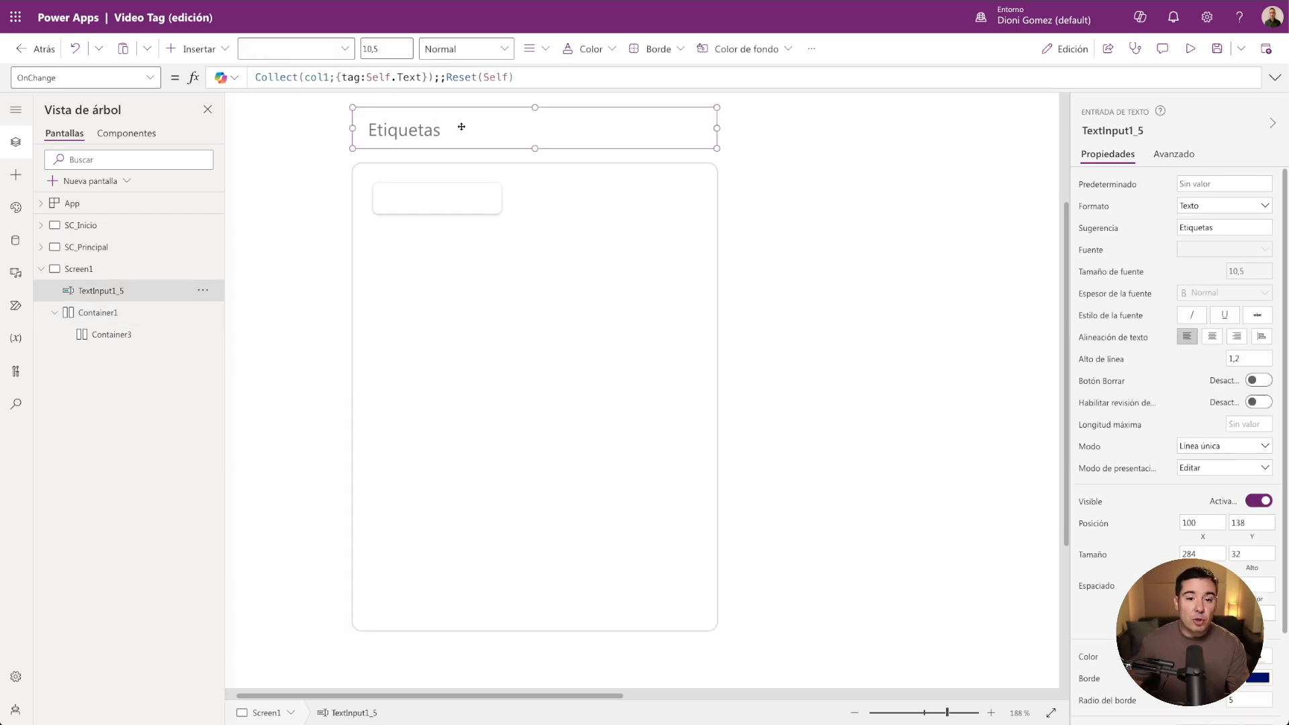
Check the Etiquetas box on SC_Principal as reference, and set Container1's direction to Vertical on Screen1.
click(87, 314)
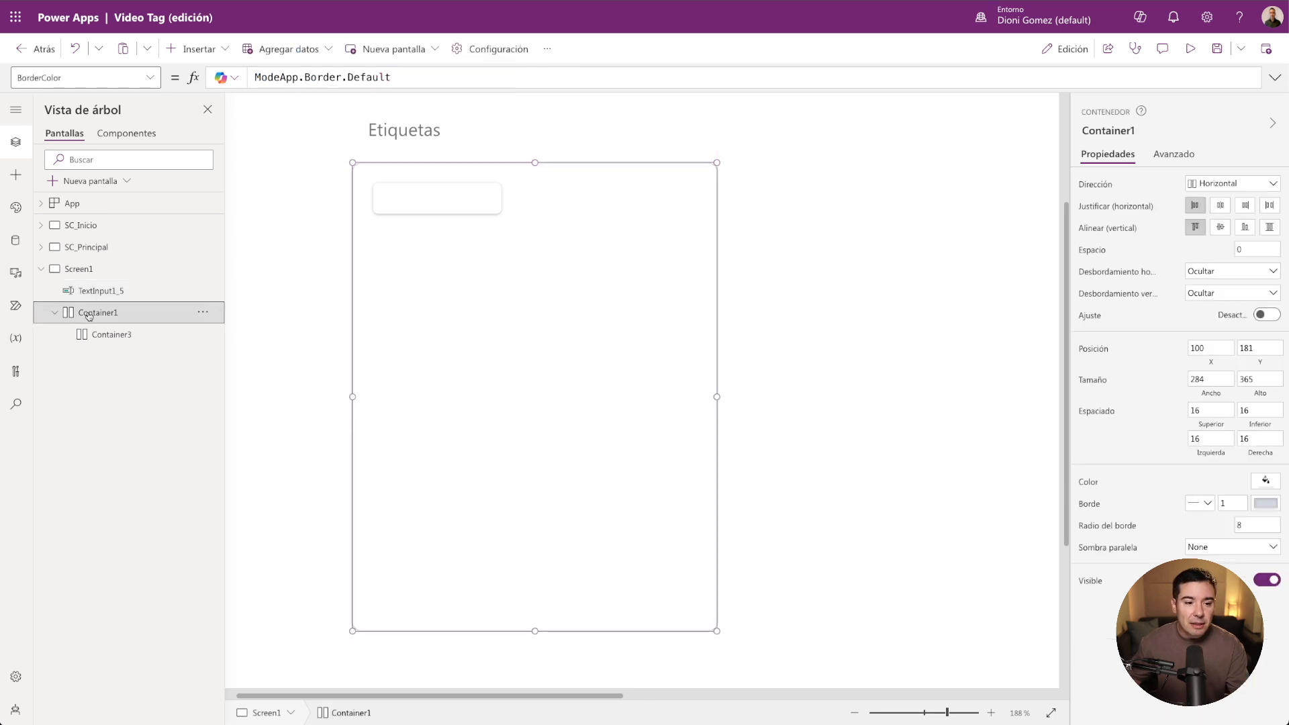
click(94, 252)
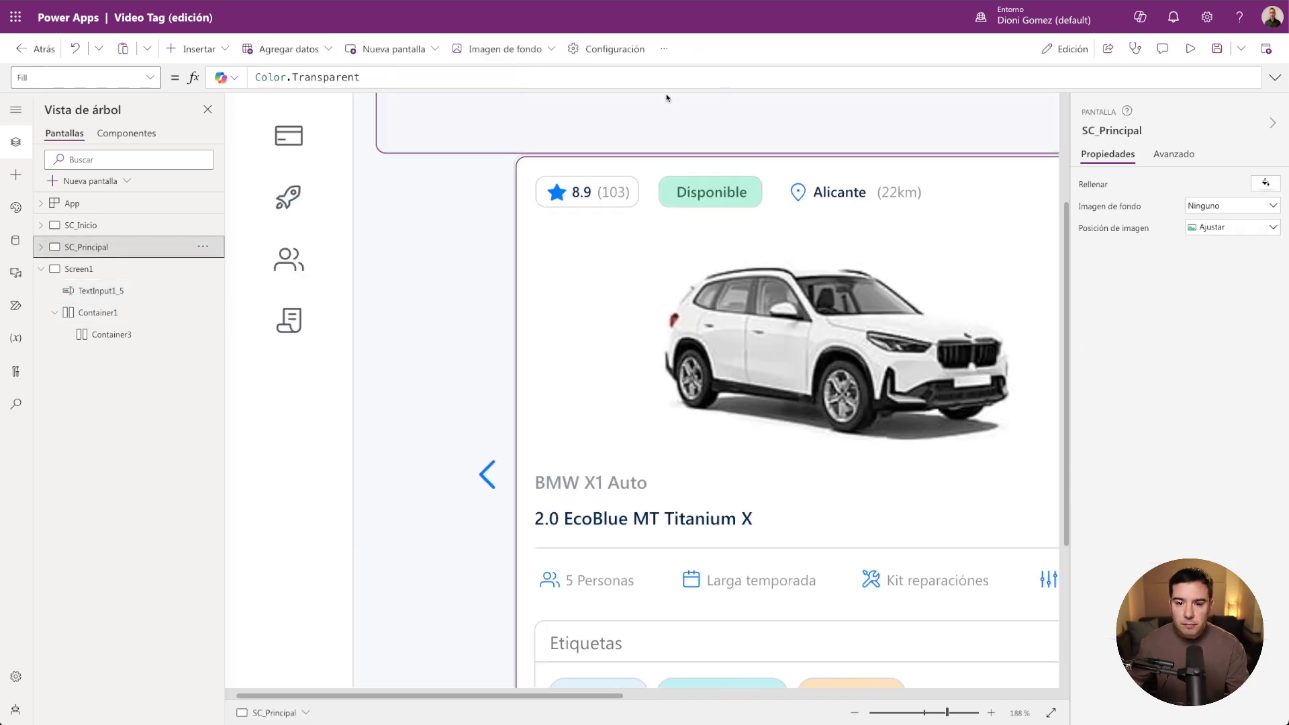
scroll(792, 524, down, 3)
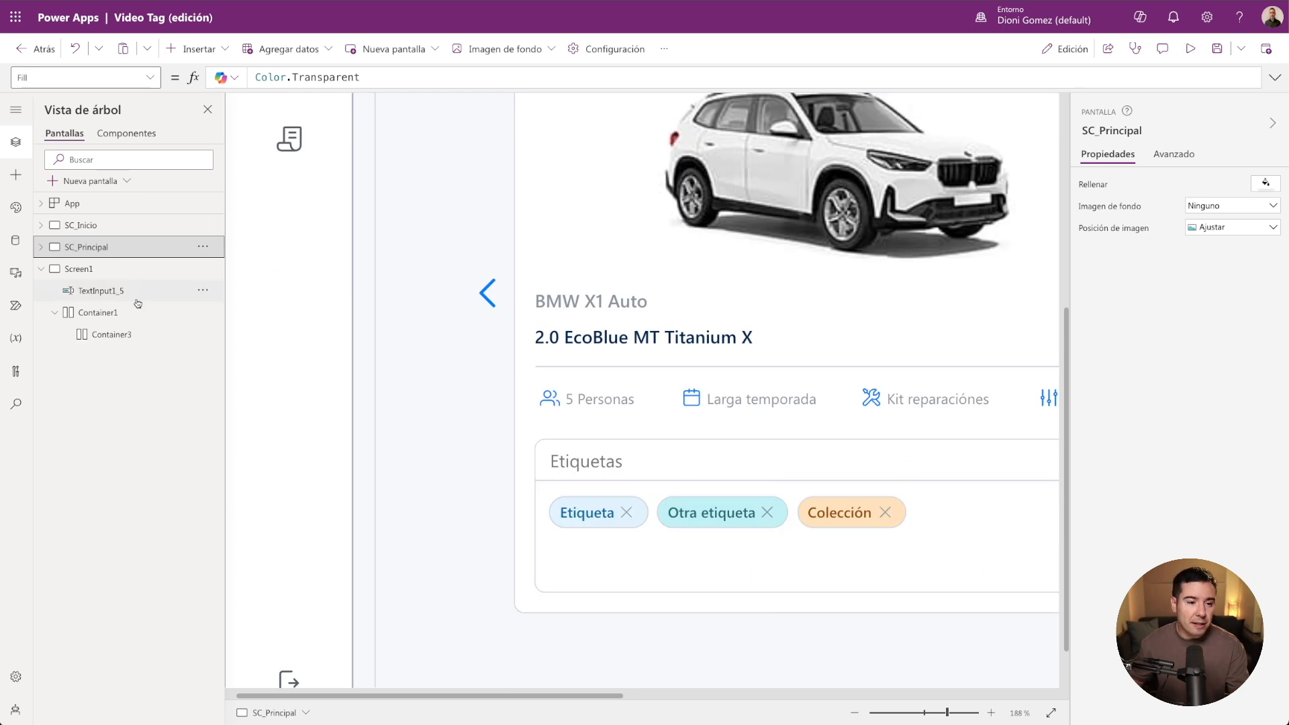
click(80, 269)
click(95, 310)
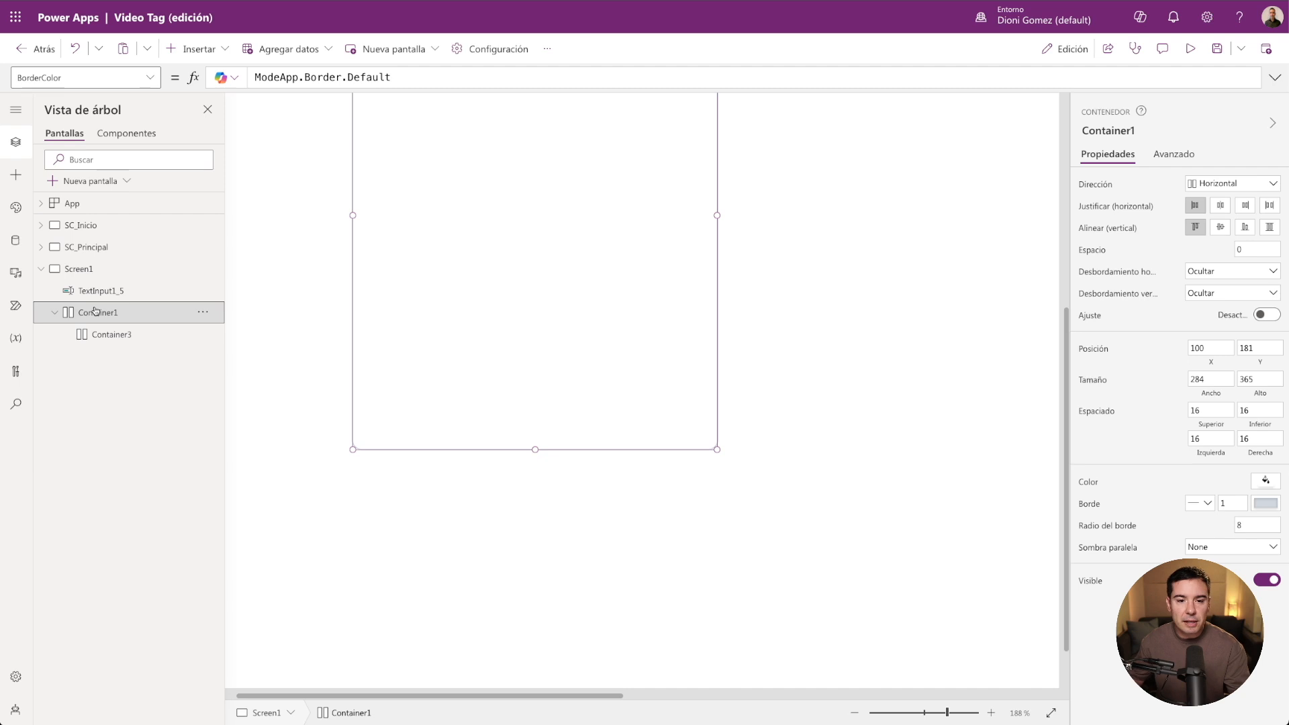
click(1256, 190)
click(1223, 223)
Move the Etiquetas text input inside Container1 and reorder it above Container3.
click(522, 319)
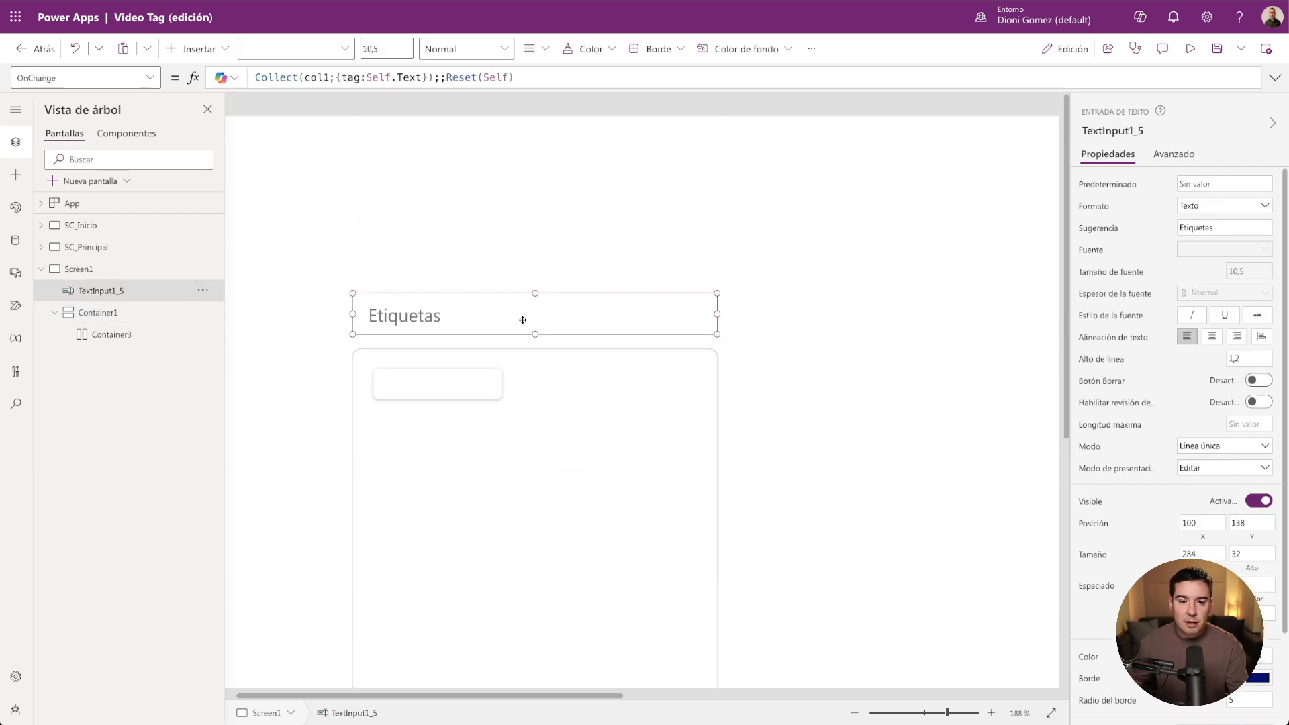
key(Delete)
click(529, 481)
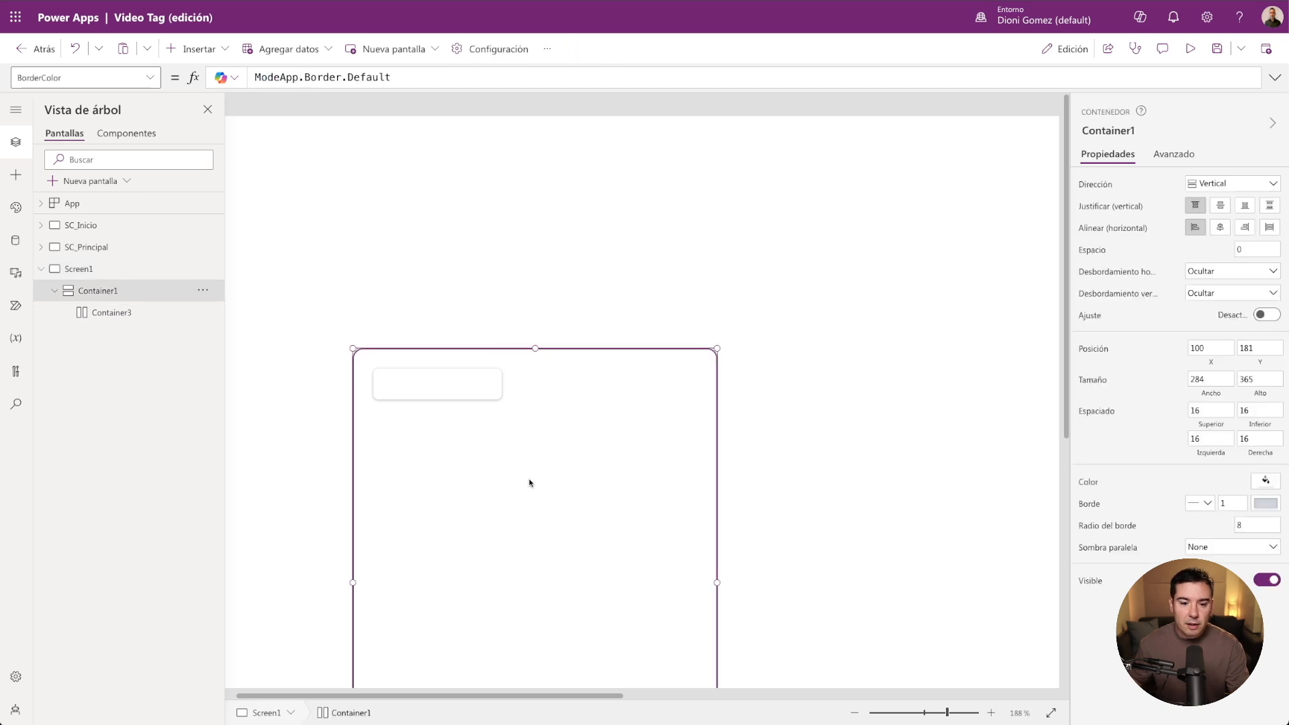
key(ctrl+z)
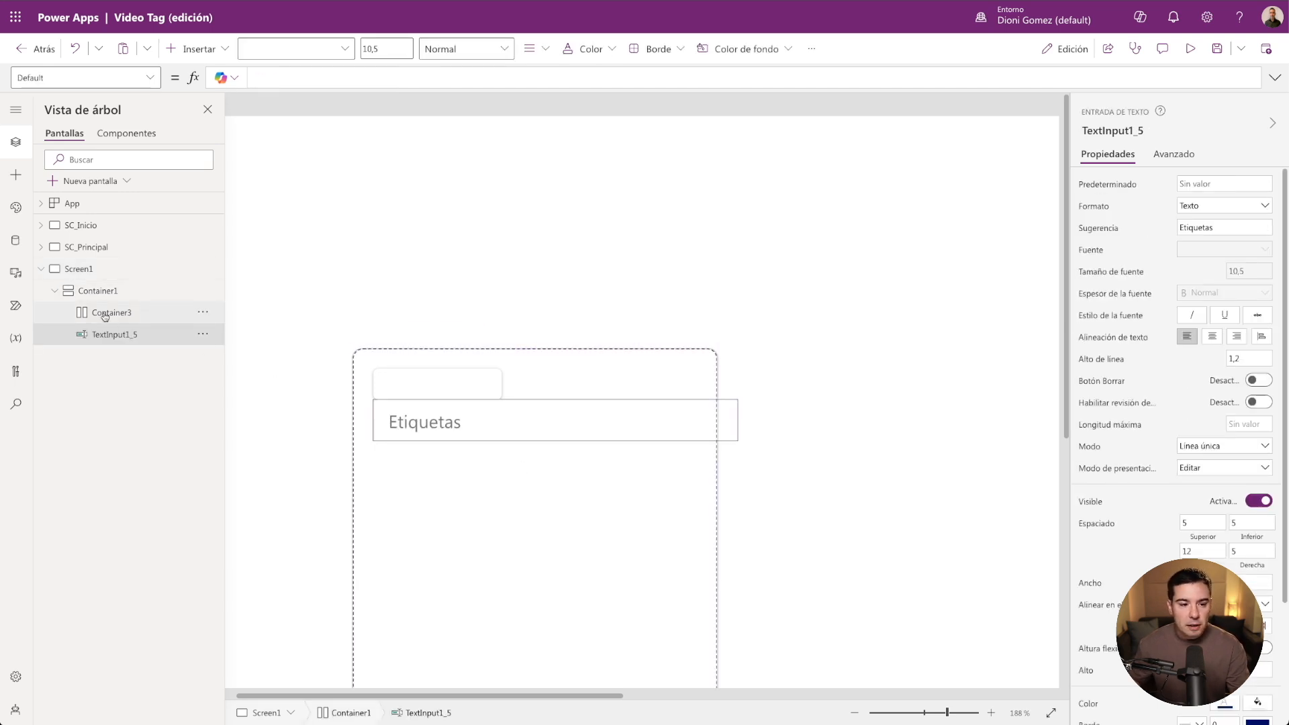
right_click(102, 344)
mouse_move(168, 357)
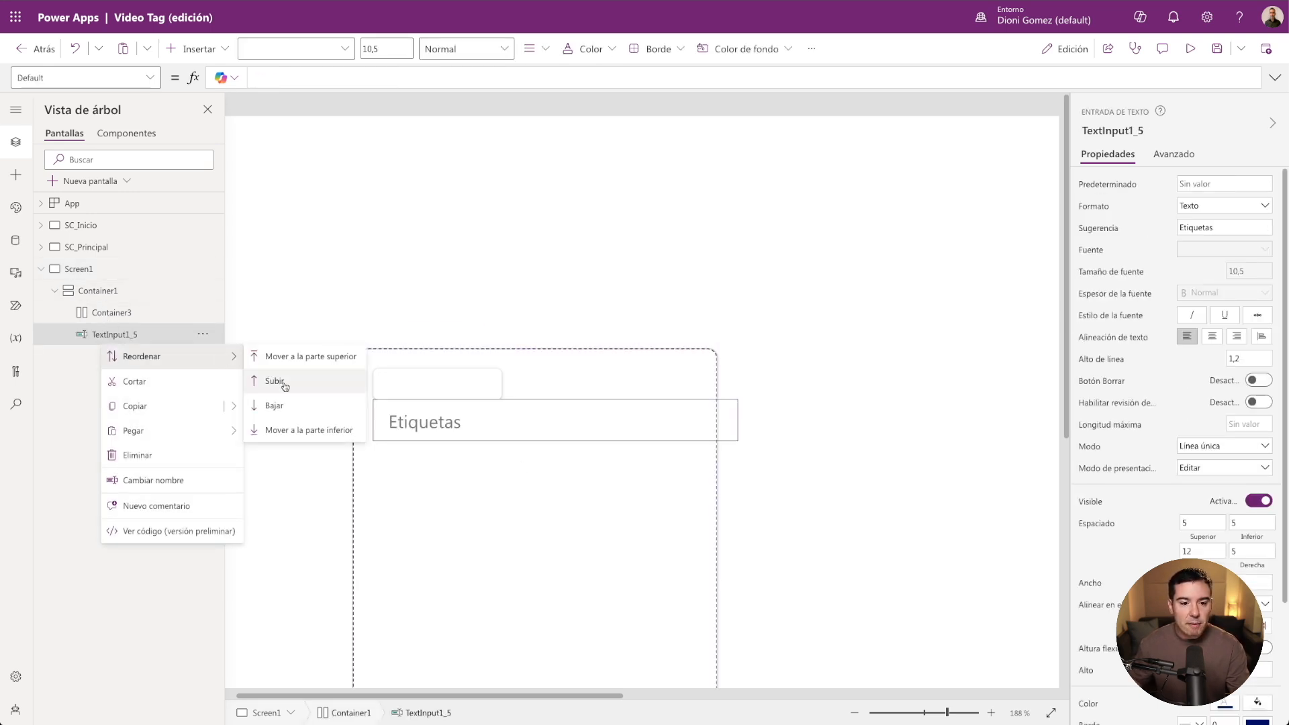
click(285, 380)
Set Container1's padding to 0 on all four sides.
click(69, 286)
drag(1211, 411, 1162, 437)
text(0)
key(Return)
text(0)
key(Return)
text(0)
key(Return)
drag(1253, 410, 1240, 412)
text(0)
key(Return)
click(113, 314)
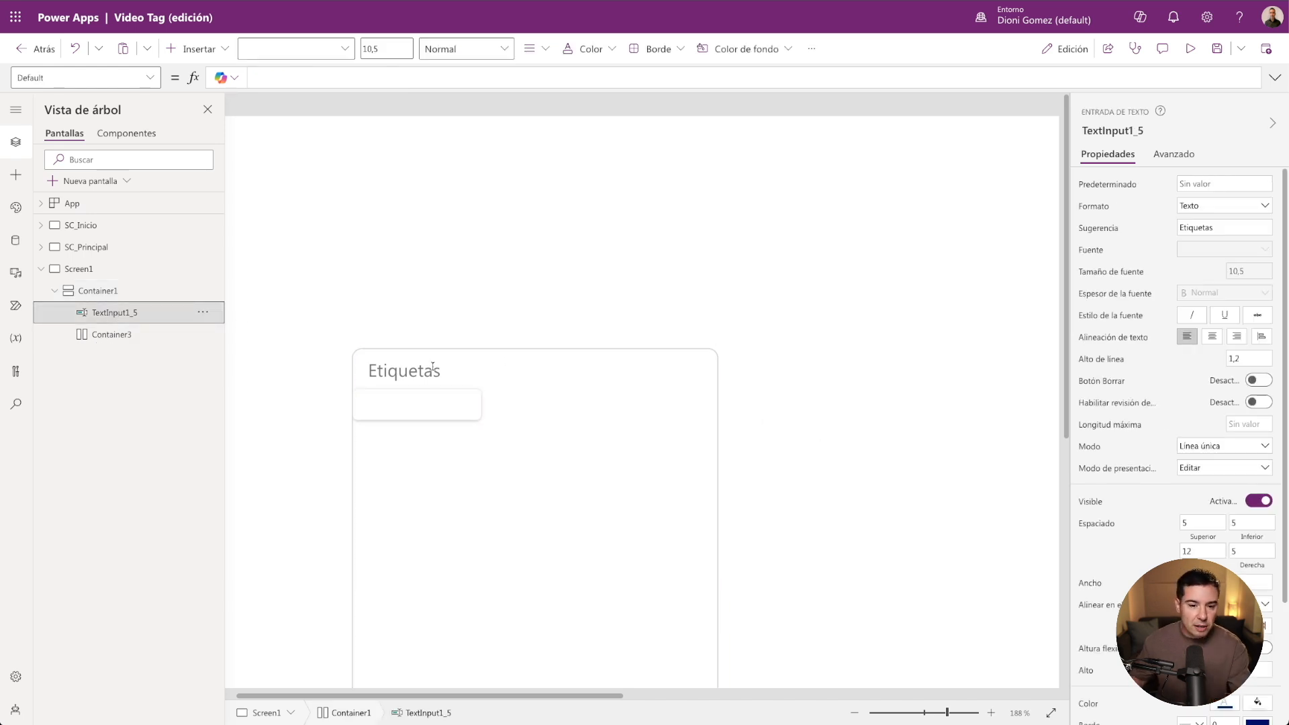
click(102, 290)
click(197, 50)
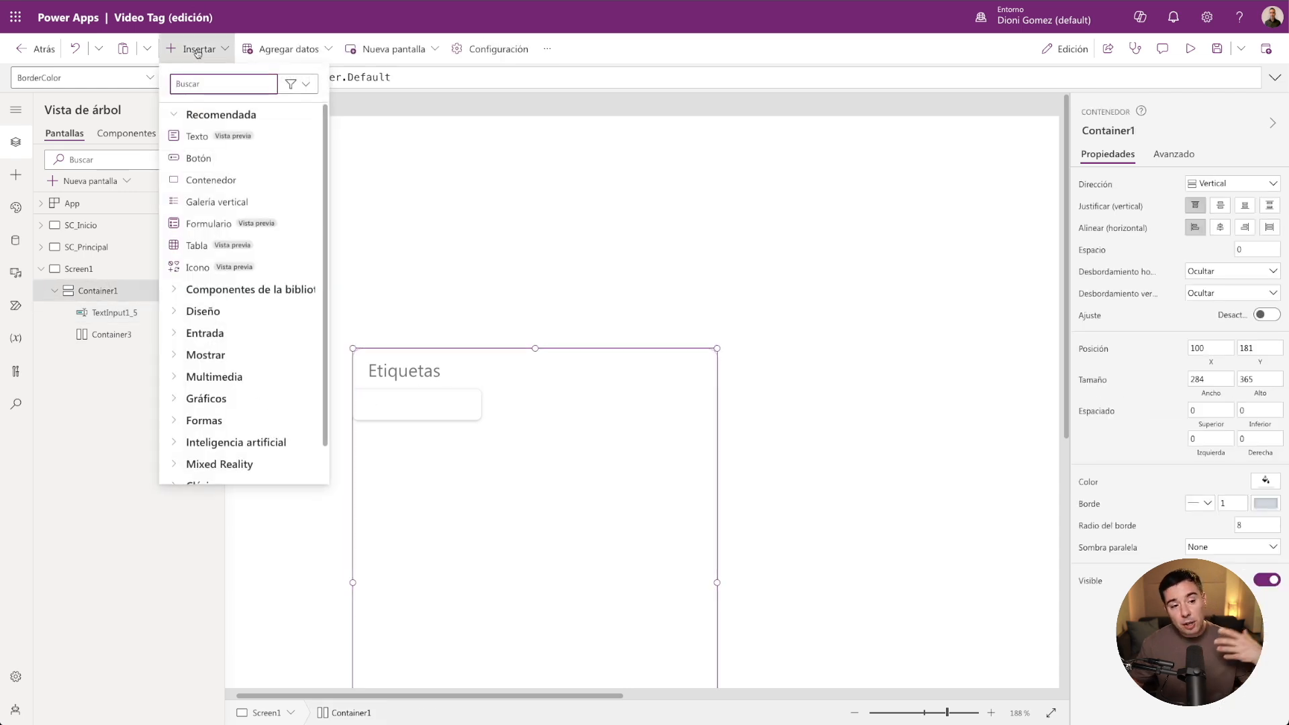
text(Conte)
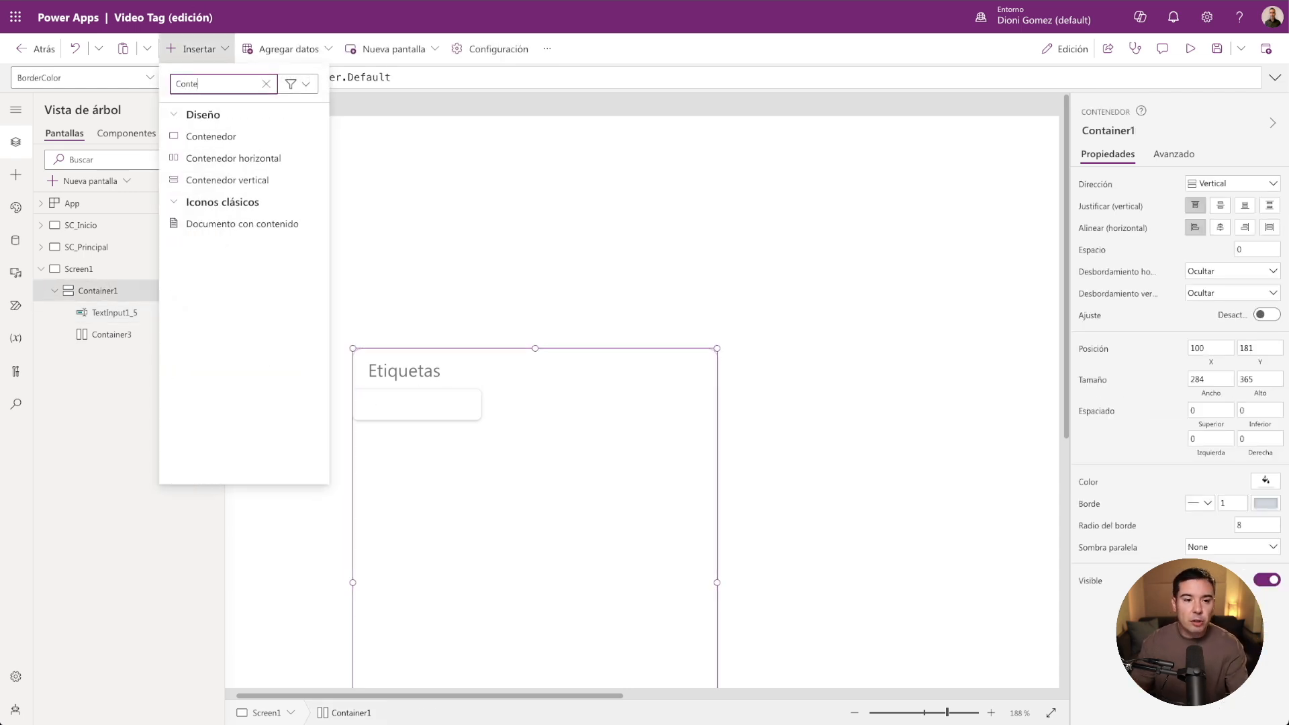
key(Escape)
key(Escape)
click(111, 344)
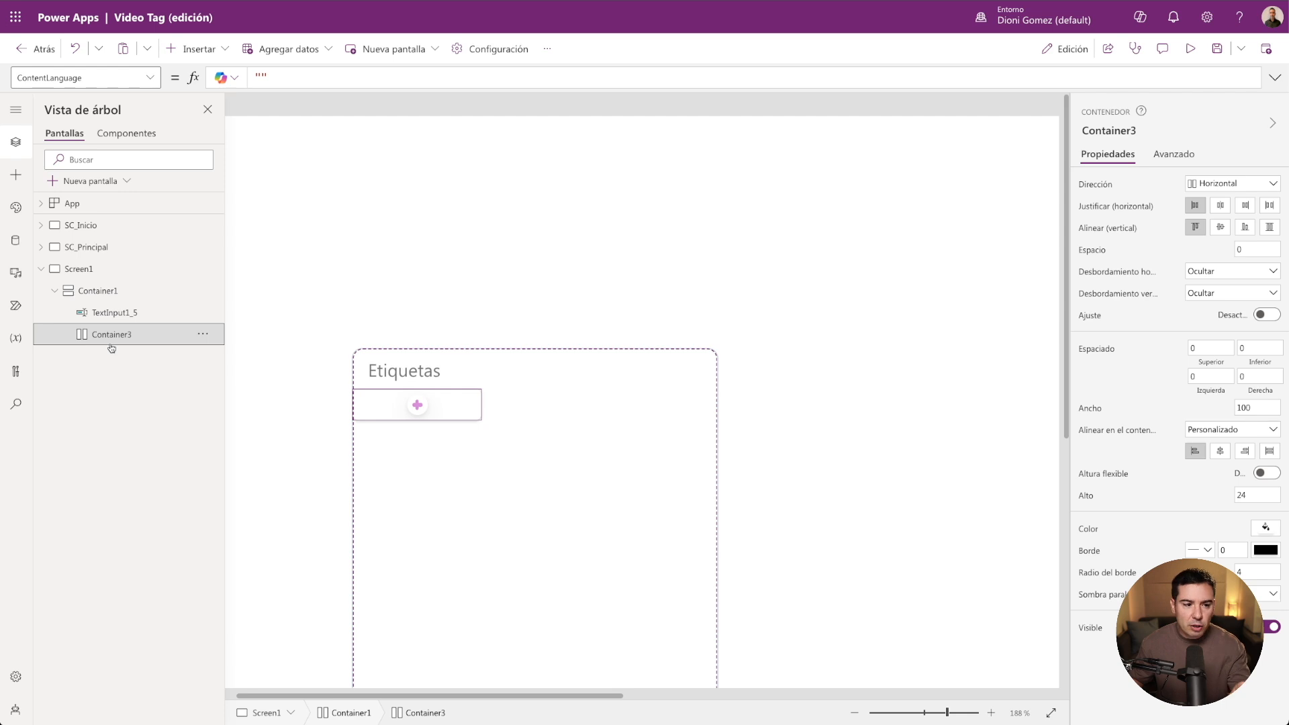
Insert a horizontal container inside Container1.
click(95, 295)
click(192, 49)
text(Conte)
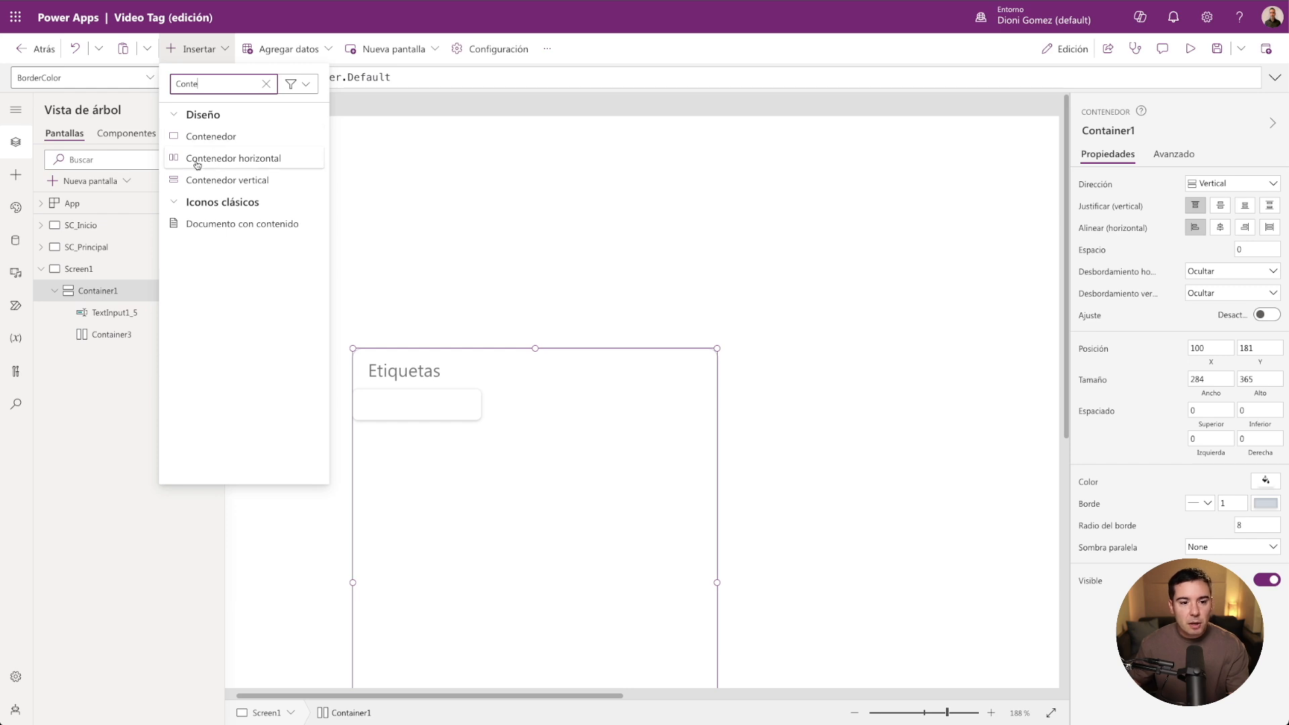
click(221, 160)
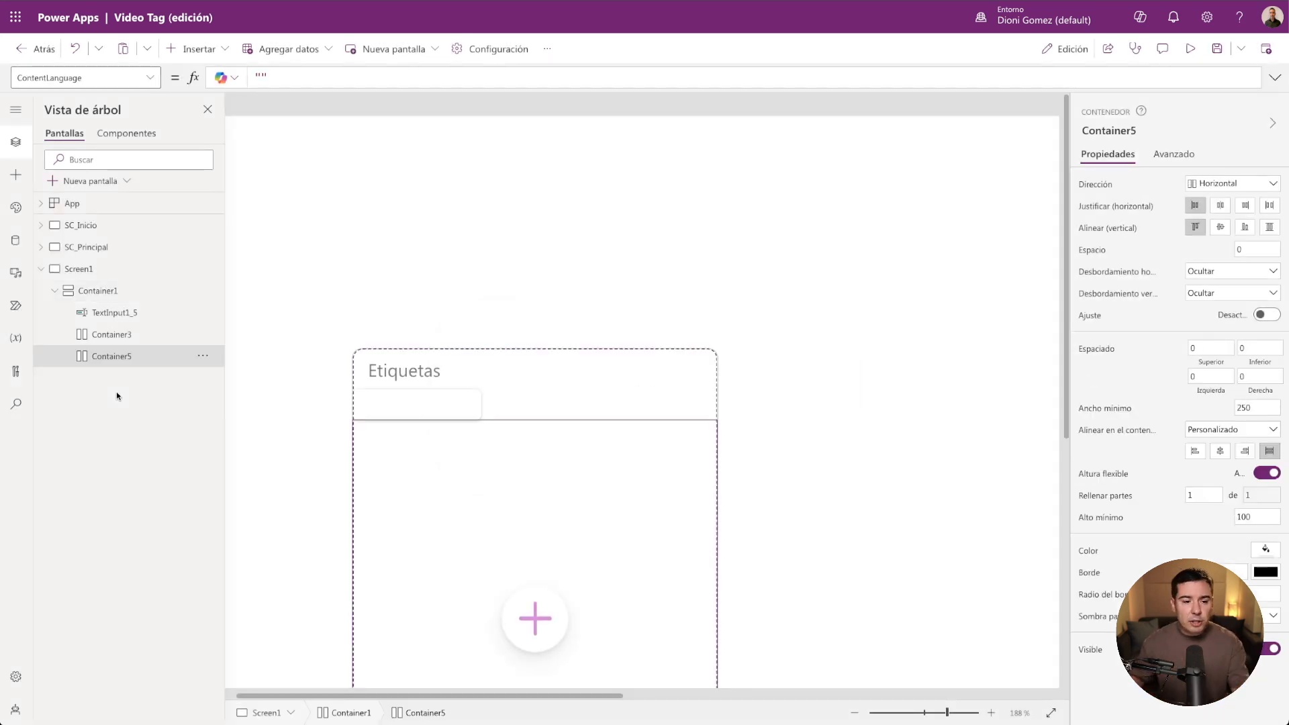
Rename the new horizontal container as tags_Contenedor.
double_click(113, 358)
text(tags-Contenedos)
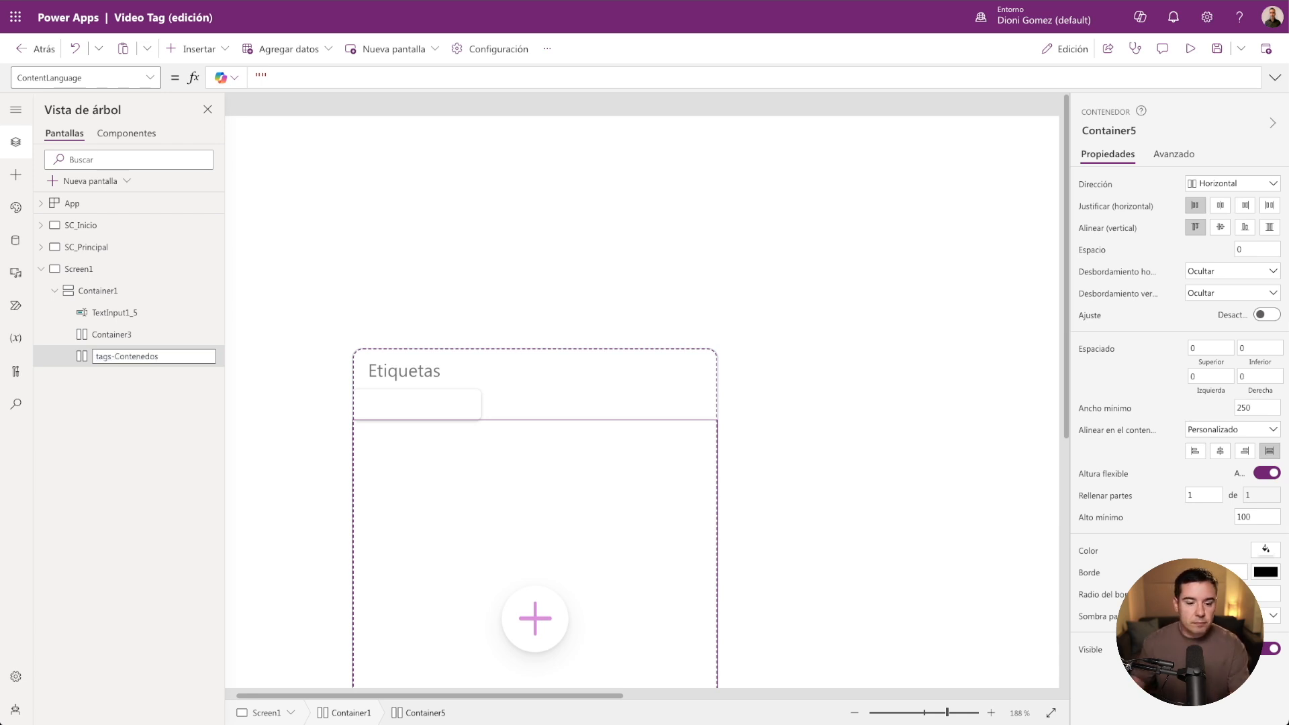
click(113, 356)
key(BackSpace)
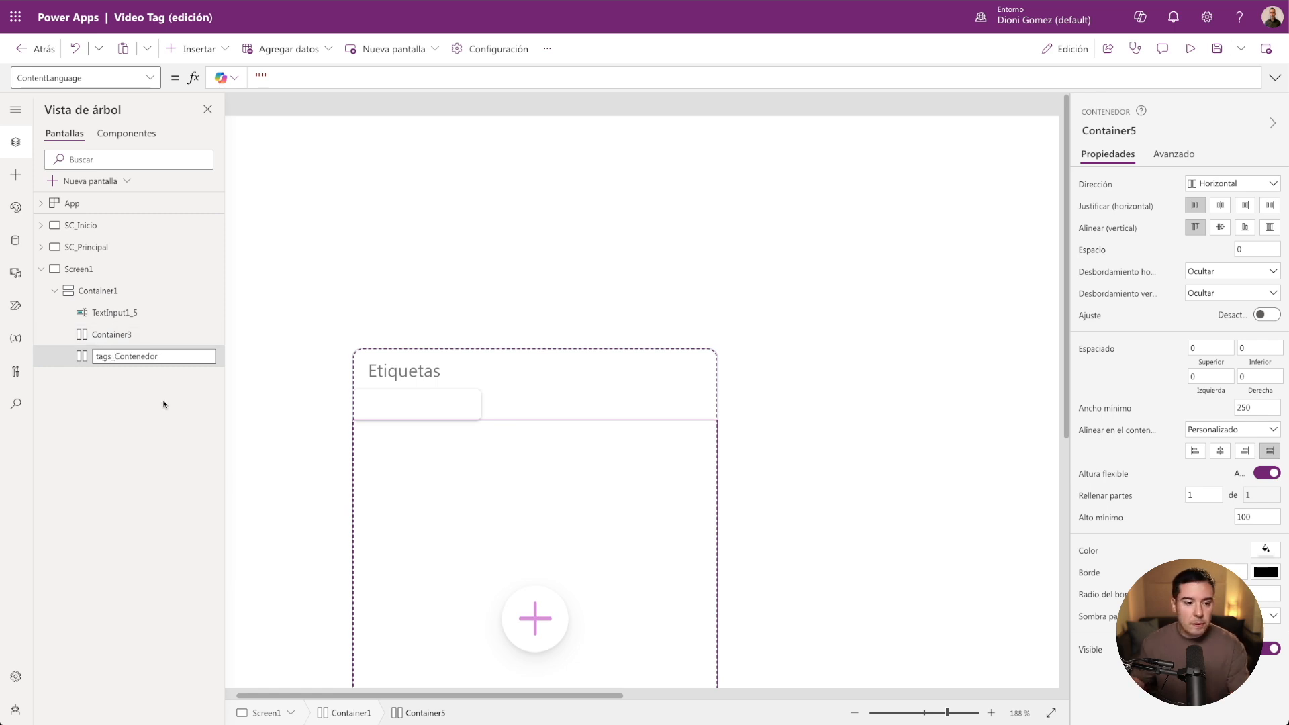
text(_)
key(Return)
Move Container3 inside tags_Contenedor.
click(120, 335)
key(Delete)
key(ctrl+z)
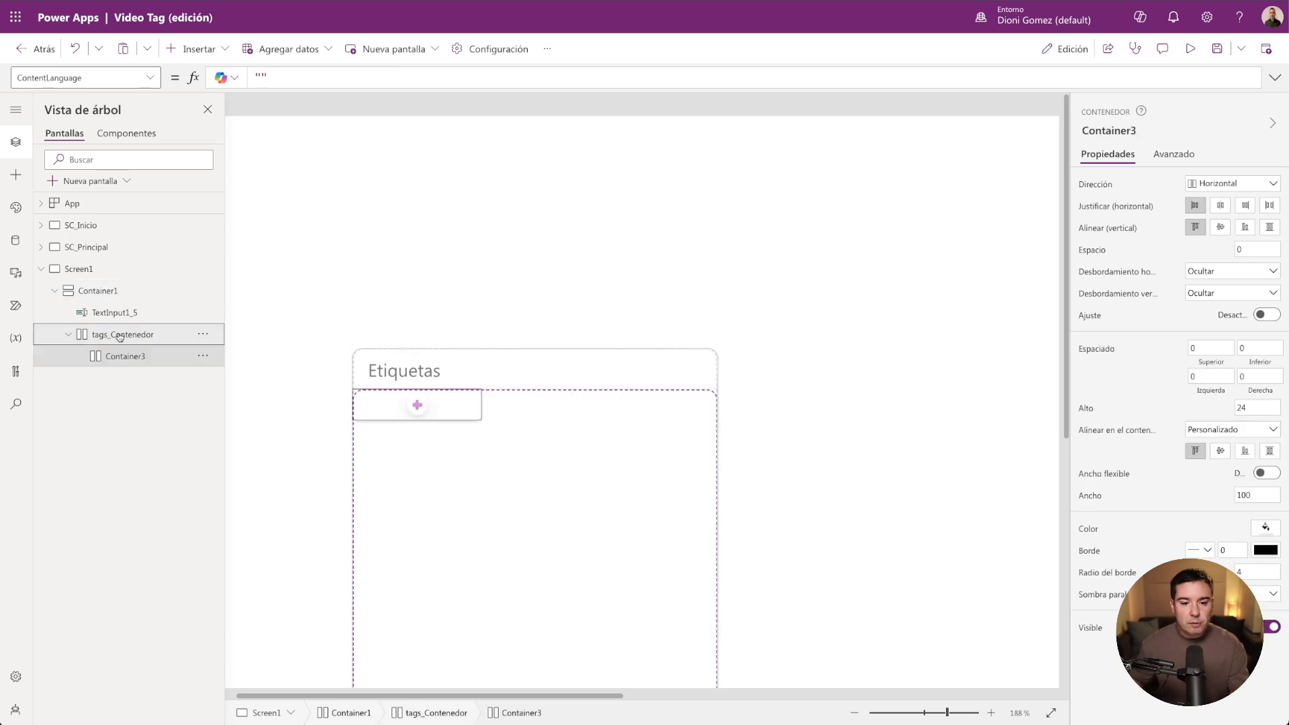
Give tags_Contenedor a solid border and set its BorderColor to ModeApp.Border.Default.
click(119, 334)
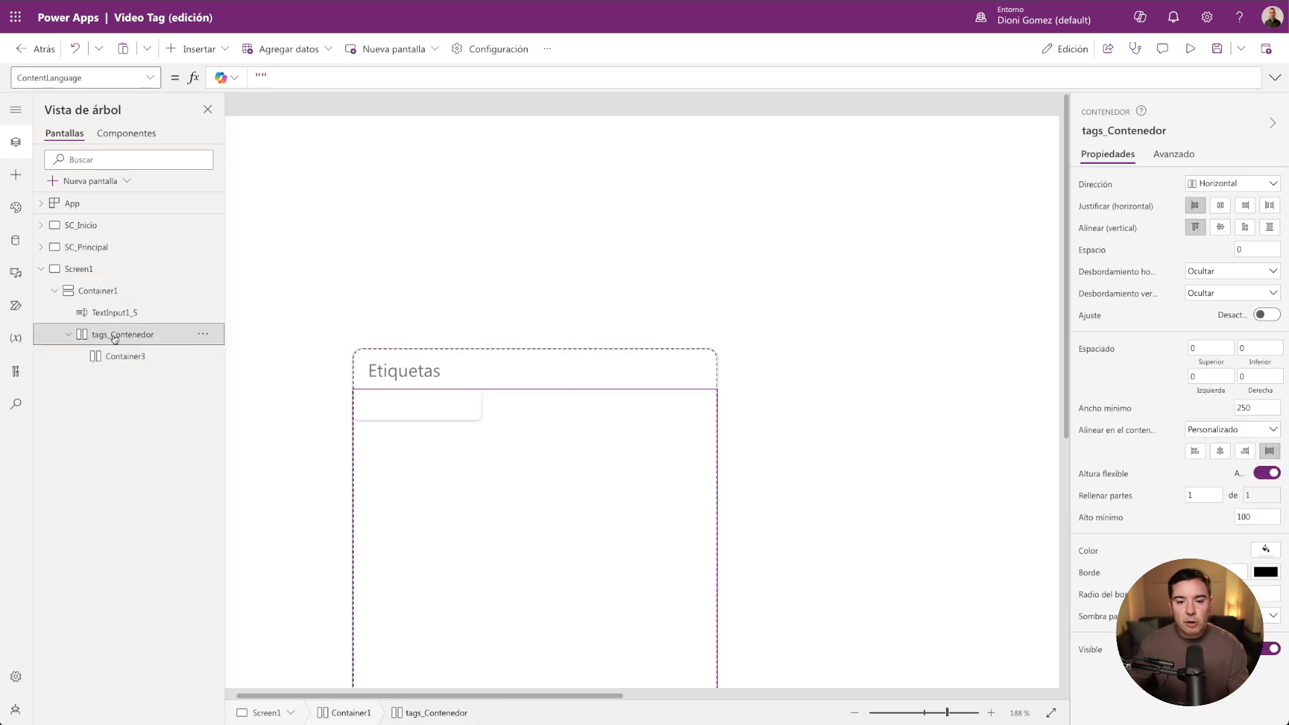
scroll(861, 442, down, 5)
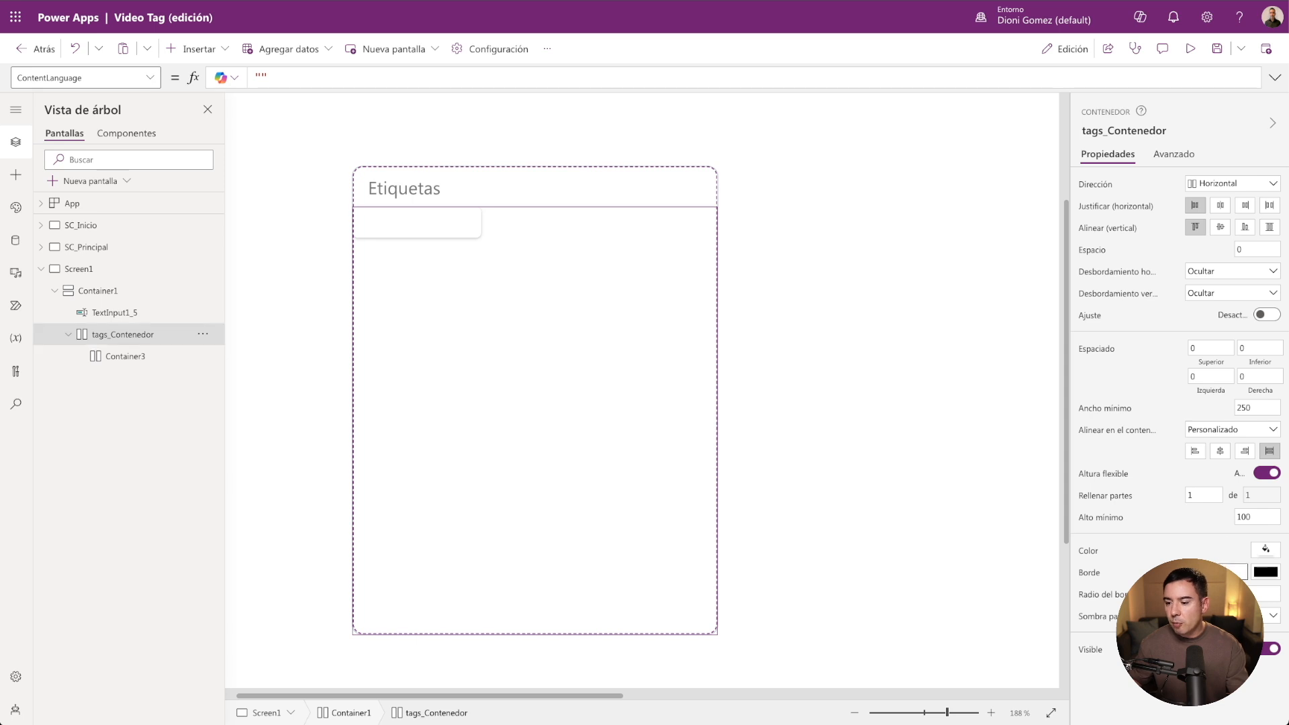
click(1128, 583)
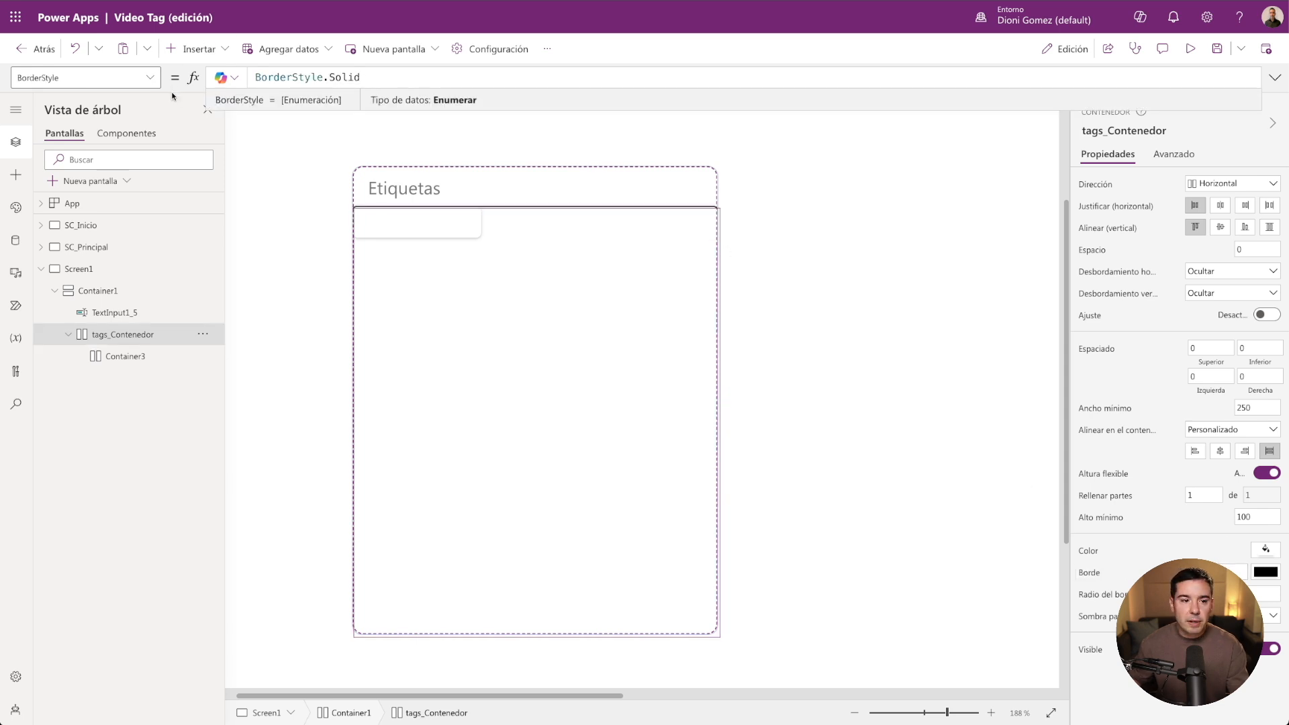
click(87, 78)
click(62, 127)
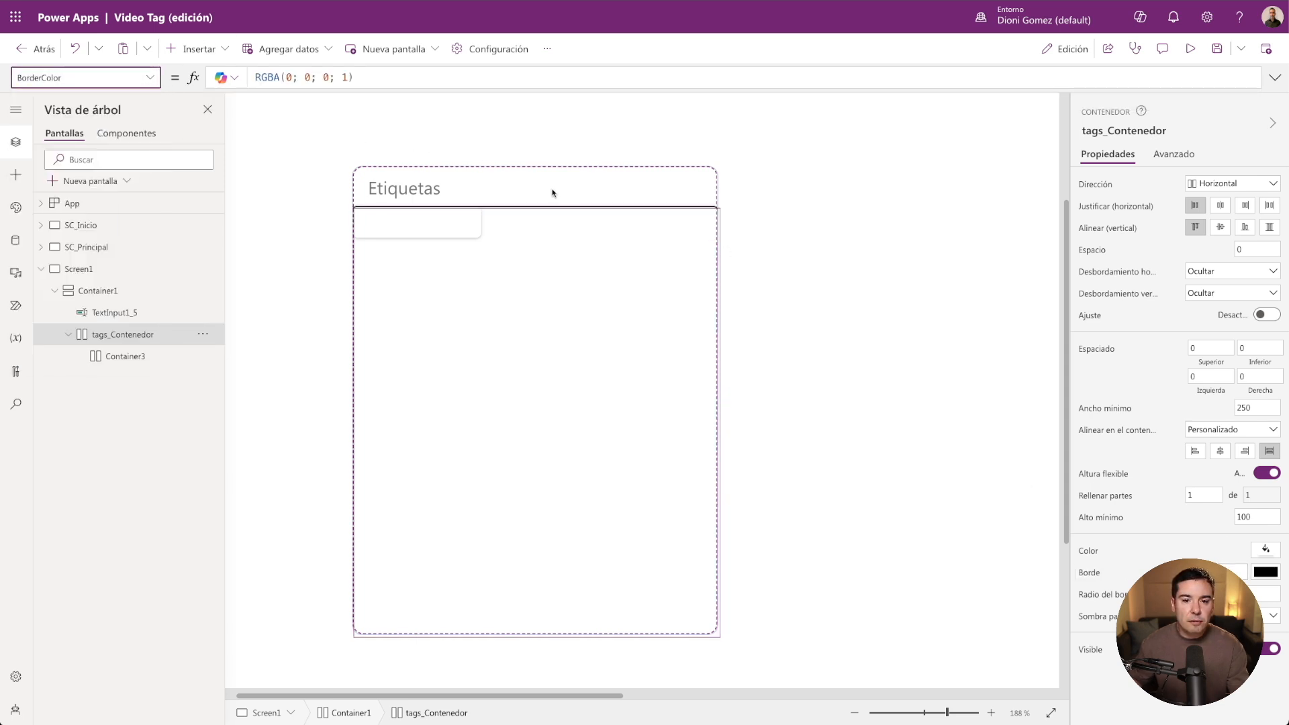
click(385, 79)
text(MOde)
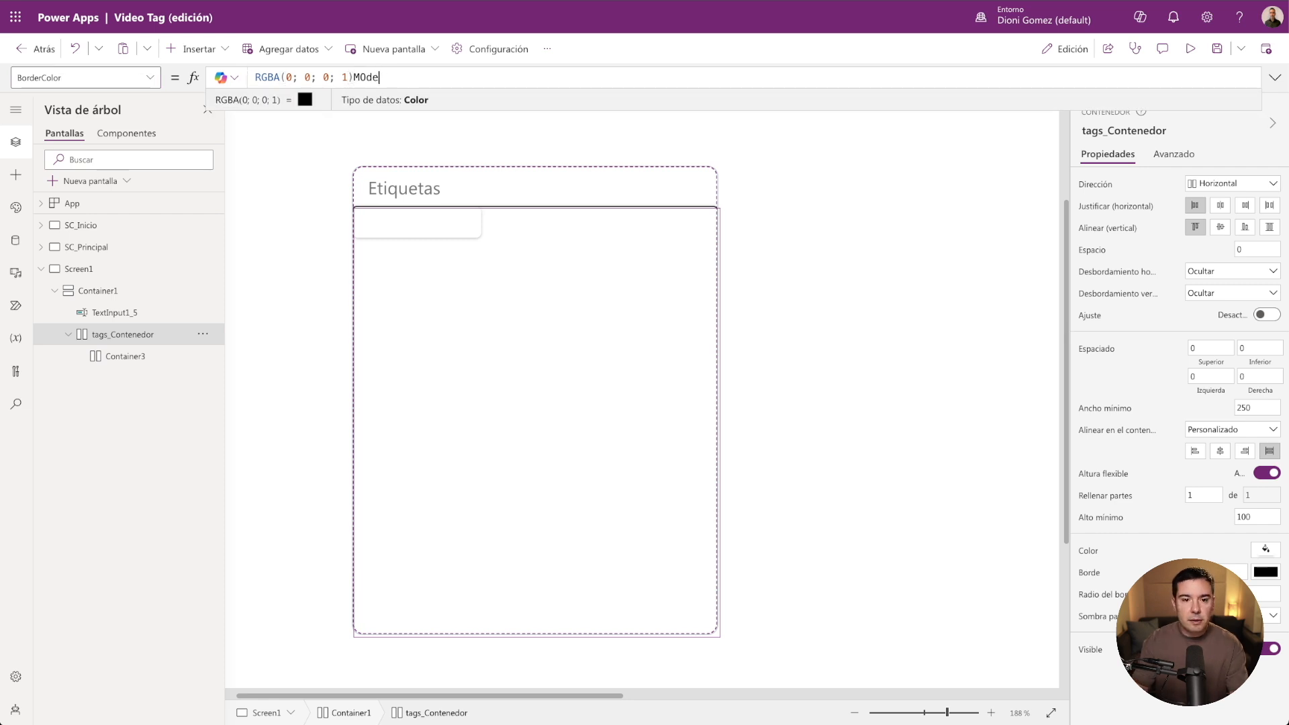
key(BackSpace)
key(BackSpace)
key(BackSpace)
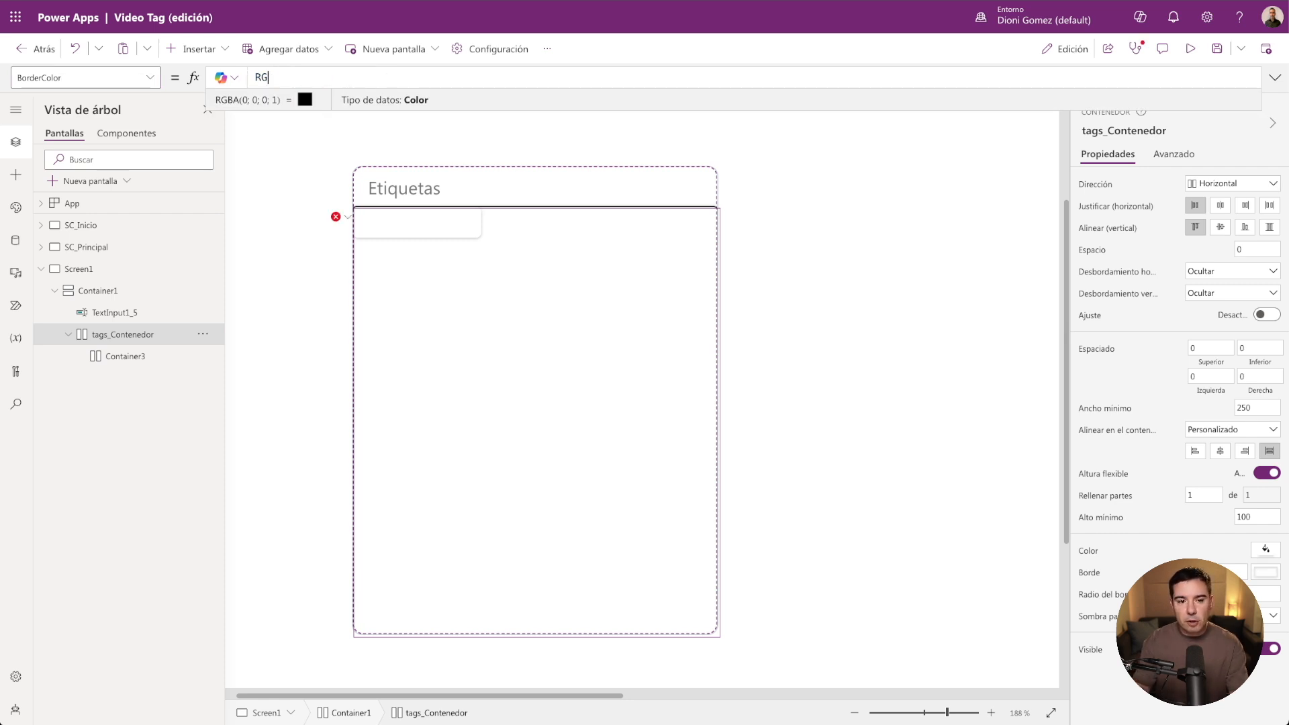
text(Mode)
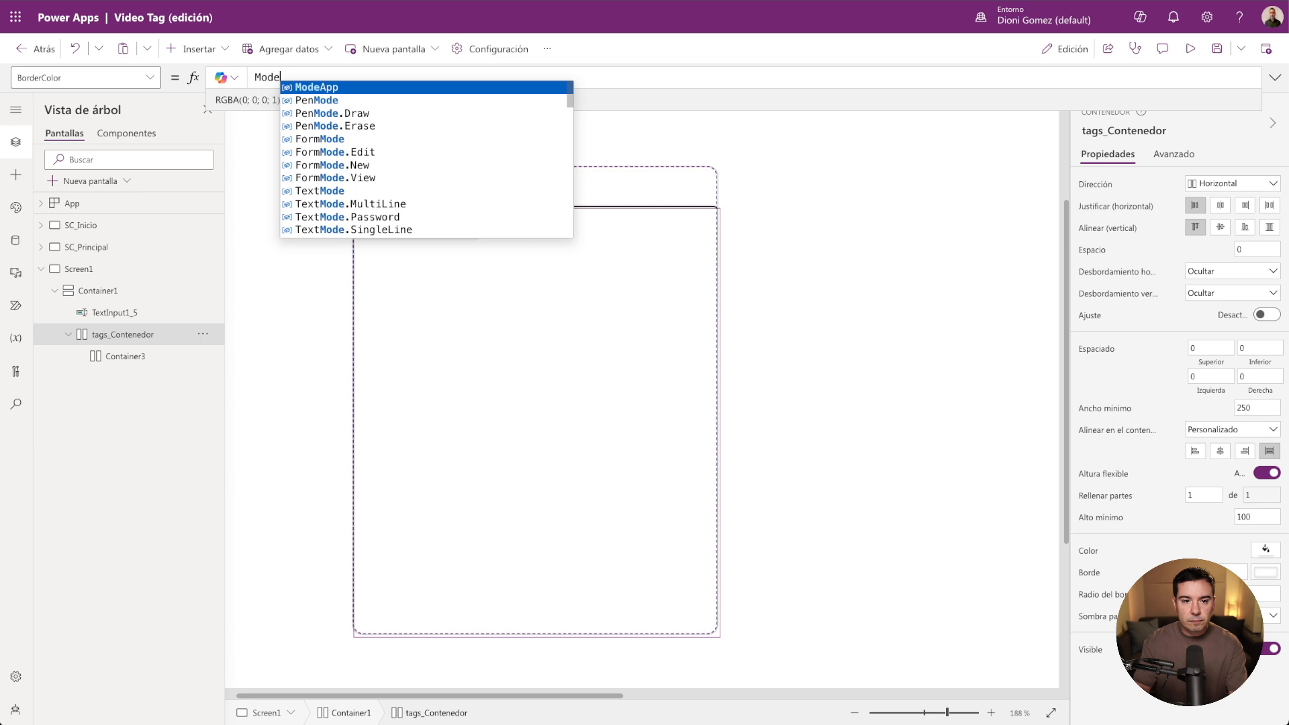
text(App.Border.Default)
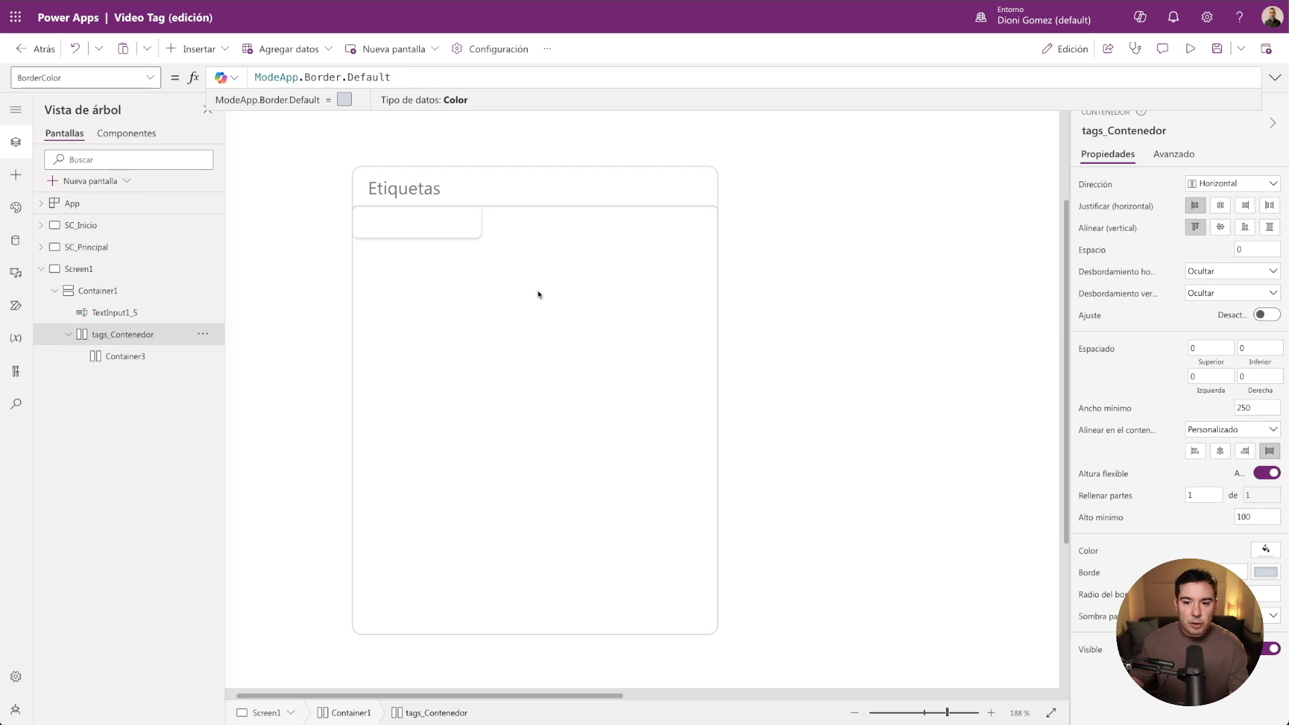
click(122, 357)
Set tags_Contenedor's padding to 16 on all four sides and remove its drop shadow.
click(118, 336)
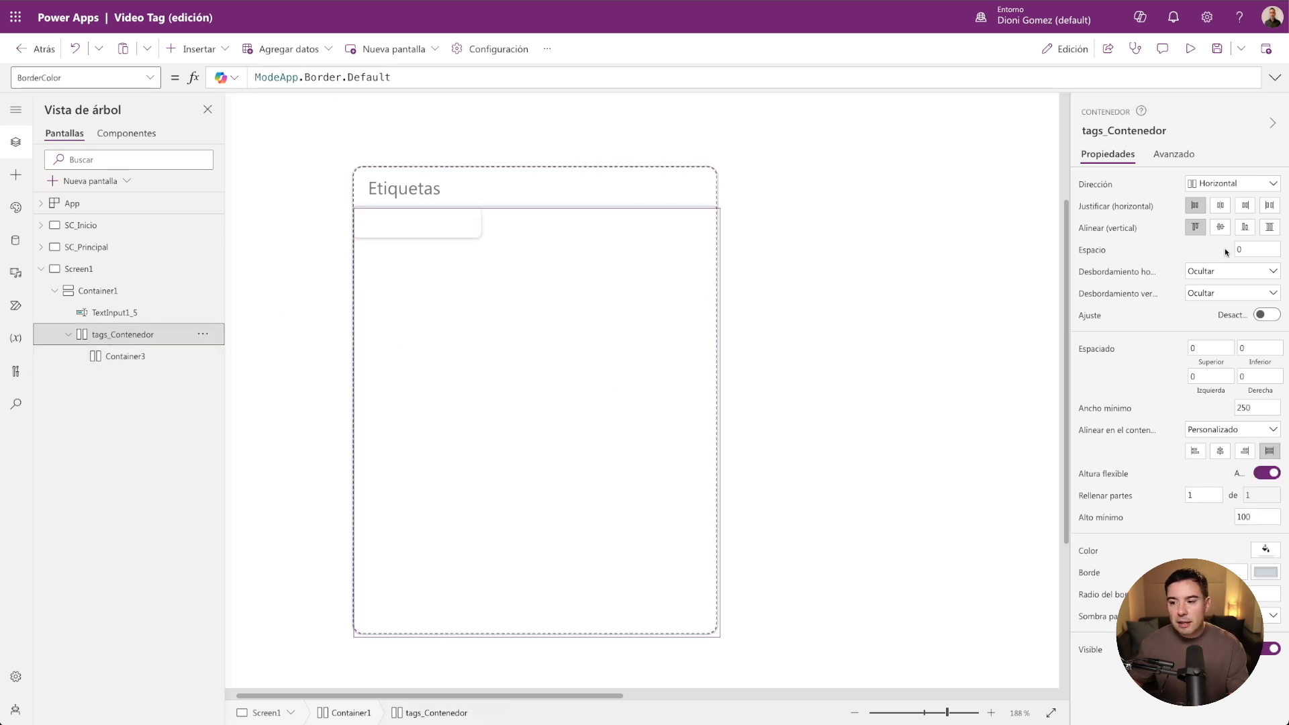
click(1213, 349)
key(Return)
drag(1212, 376, 1172, 376)
text(16)
key(Return)
drag(1252, 348, 1154, 367)
text(16)
key(Return)
drag(1254, 376, 1234, 375)
text(16)
key(Return)
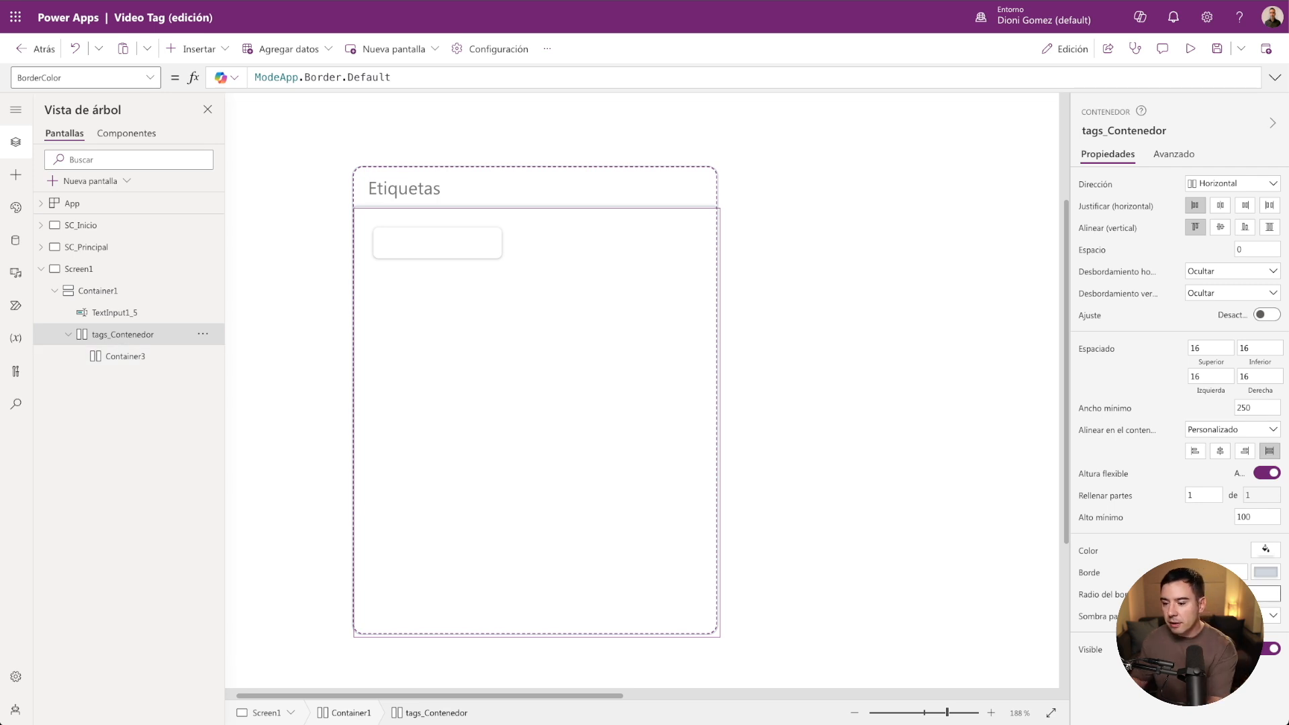
click(1225, 616)
click(1204, 500)
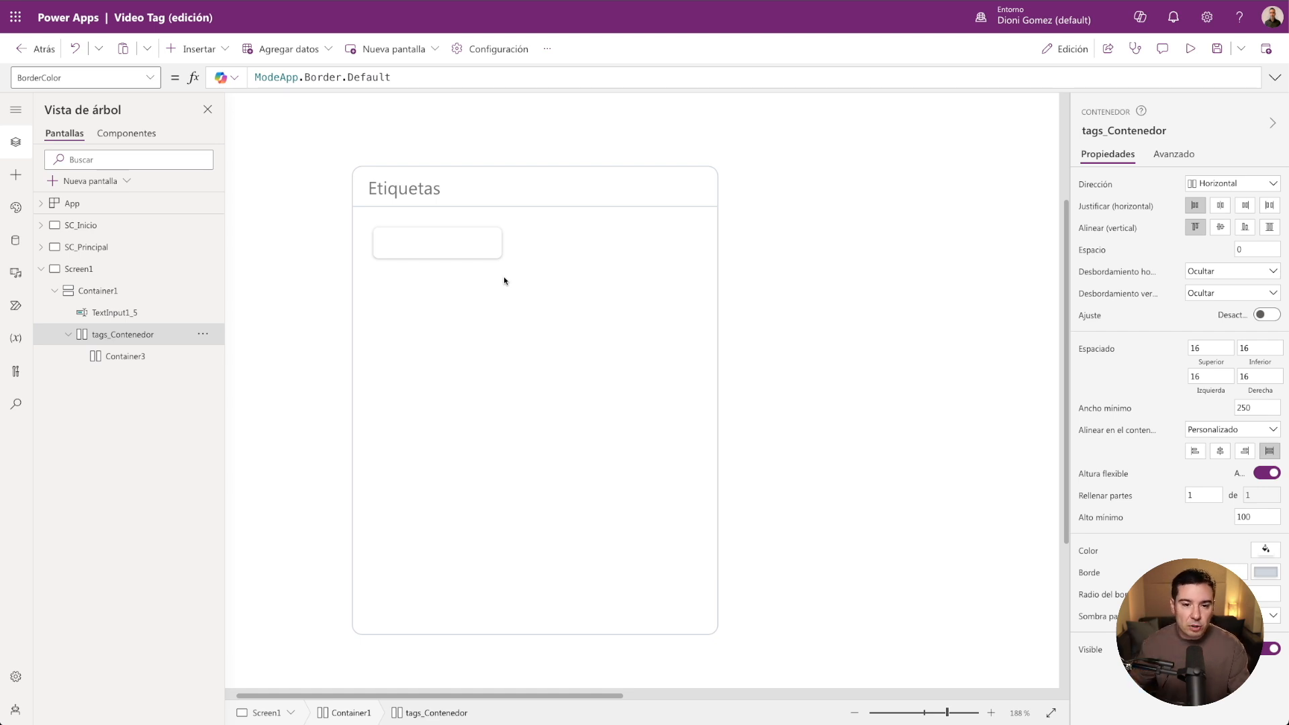
Insert a modern Text control inside Container3.
click(402, 251)
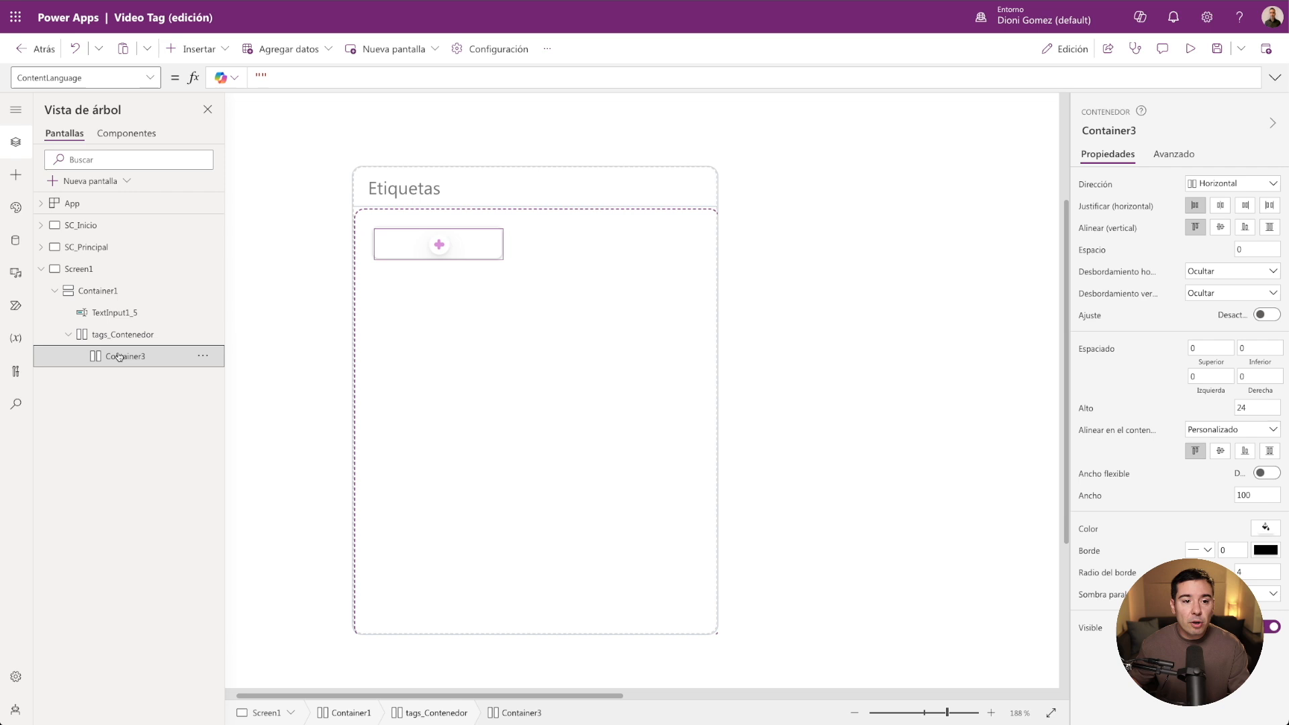
click(199, 50)
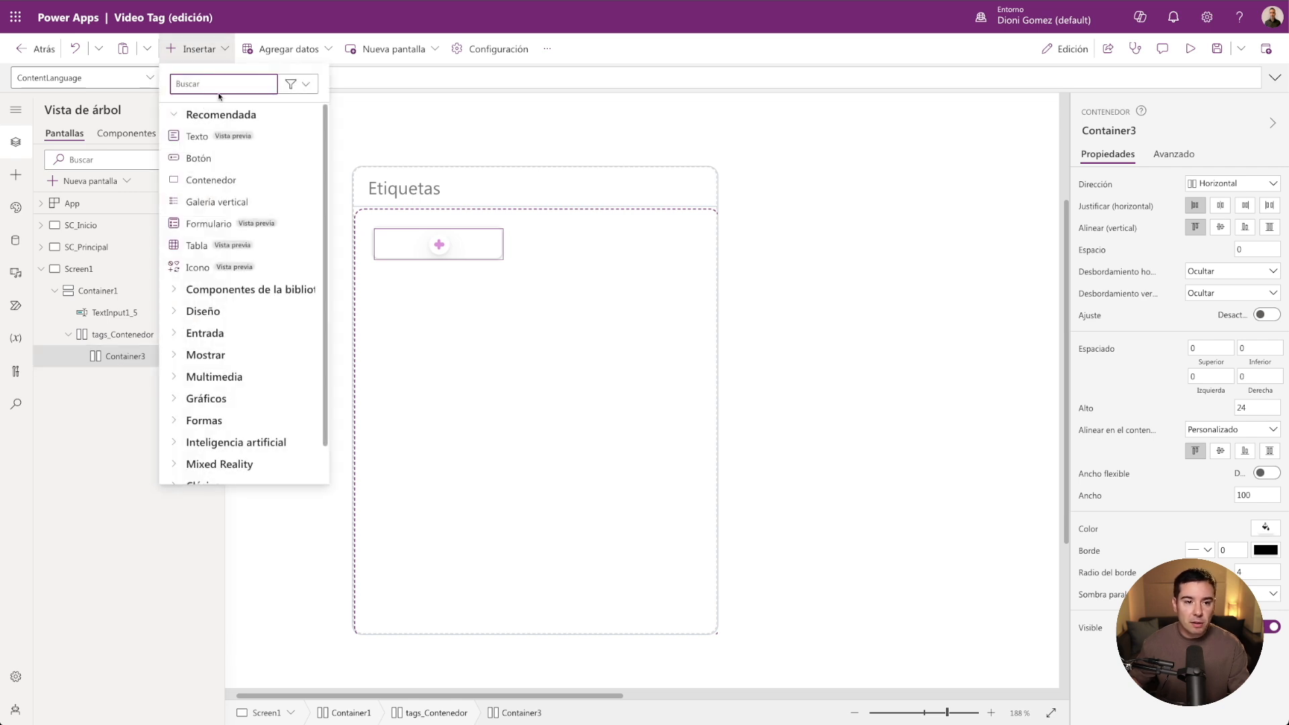
text(tex)
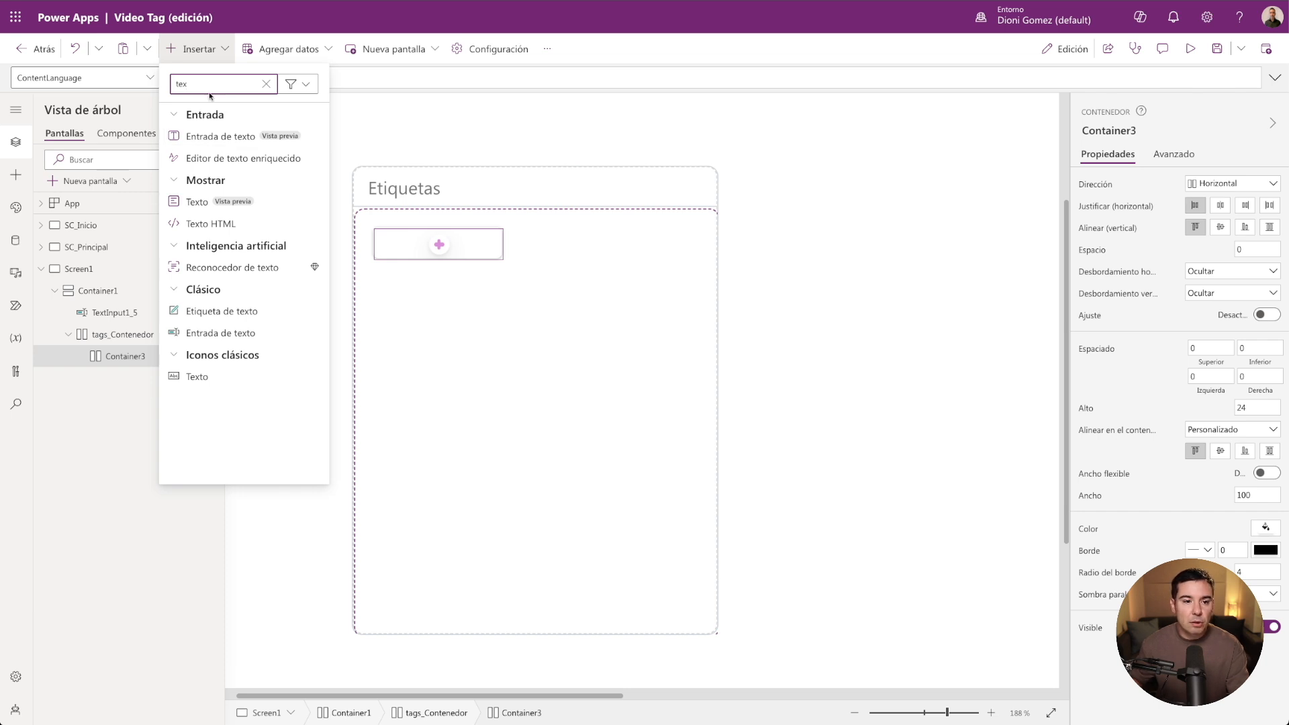
key(Escape)
click(194, 49)
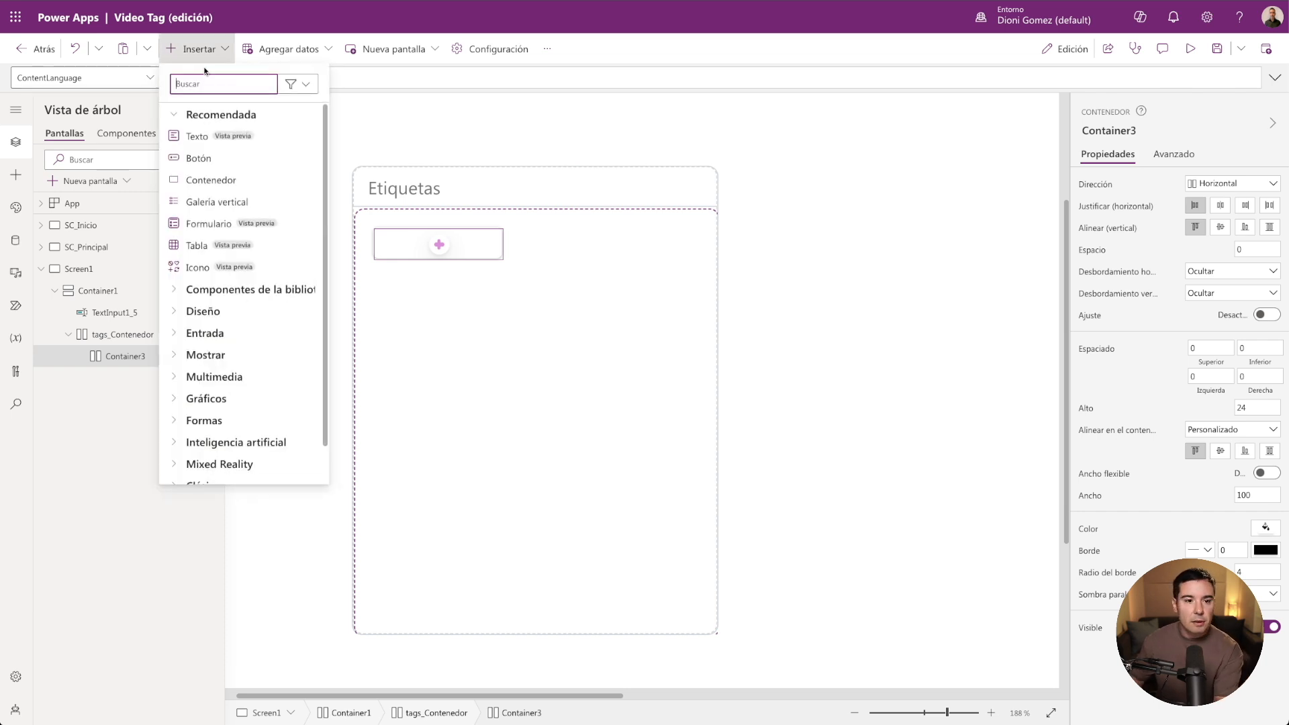
click(195, 137)
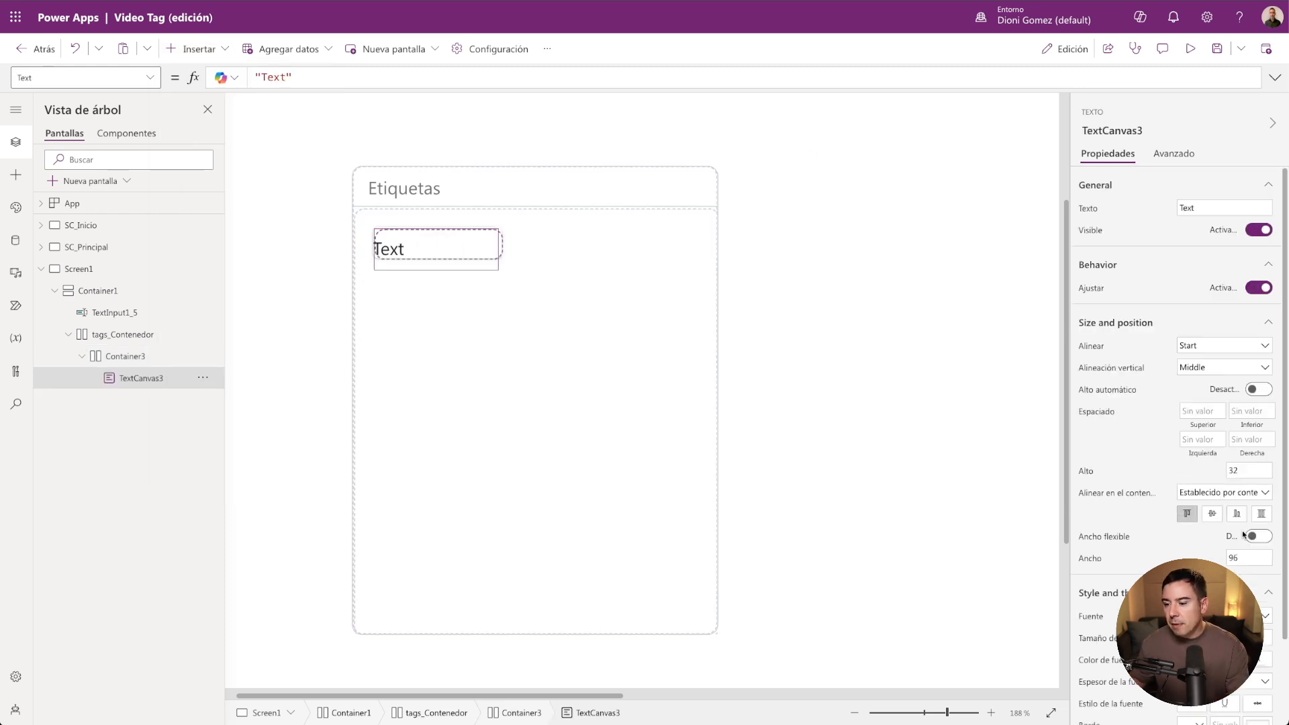
Stretch the new text control vertically within Container3 and set its minimum height to 10.
click(1259, 515)
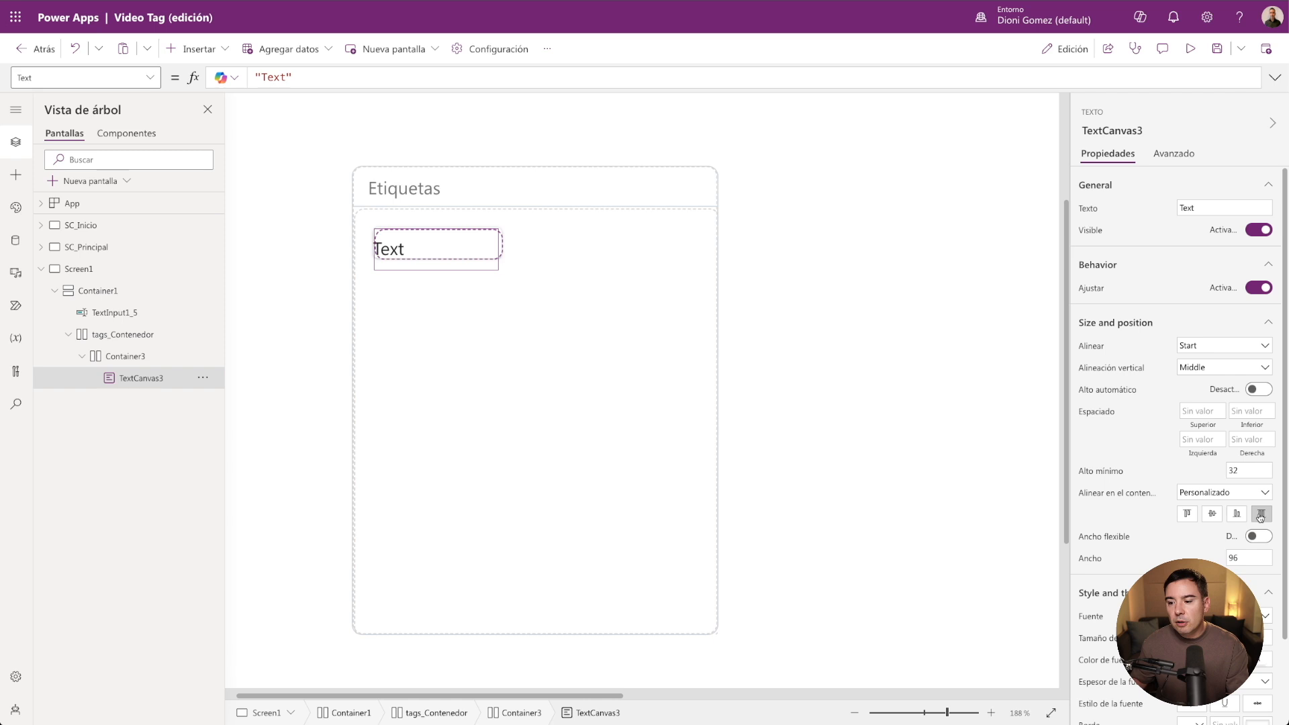
double_click(1243, 471)
text(10)
click(1195, 478)
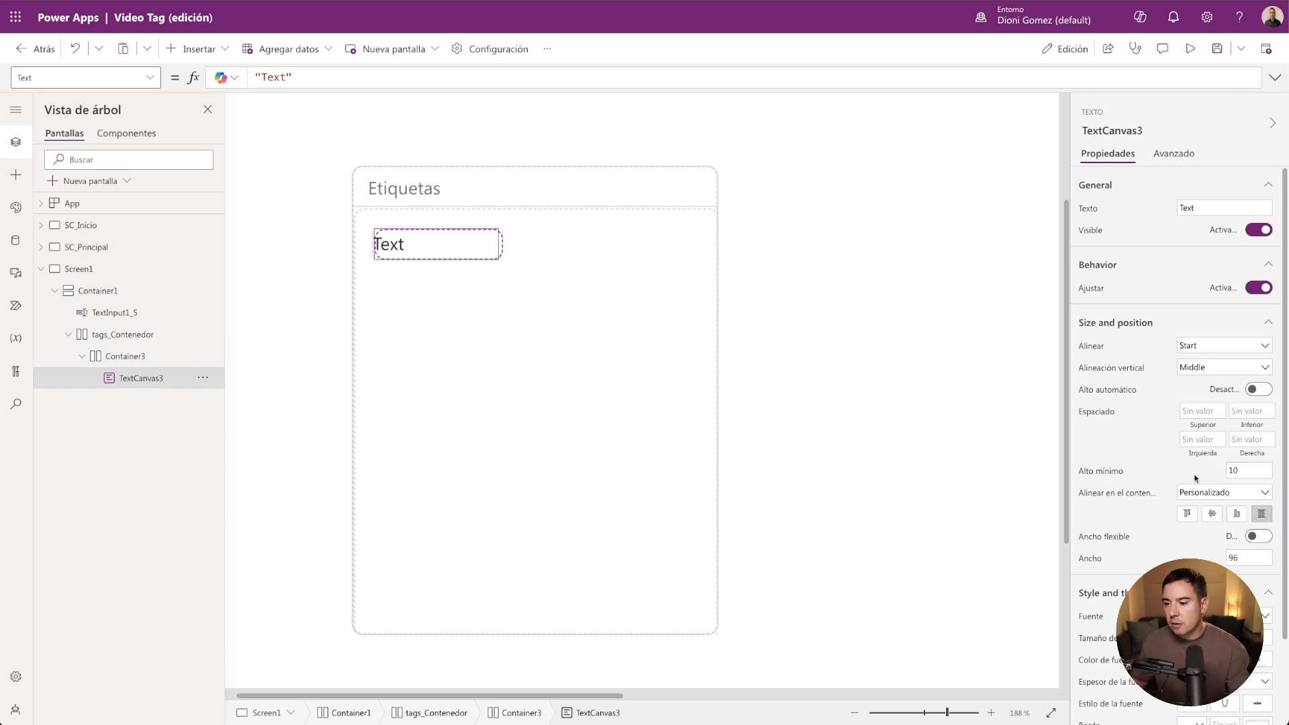
Set Container3's left and right padding to 8.
click(123, 363)
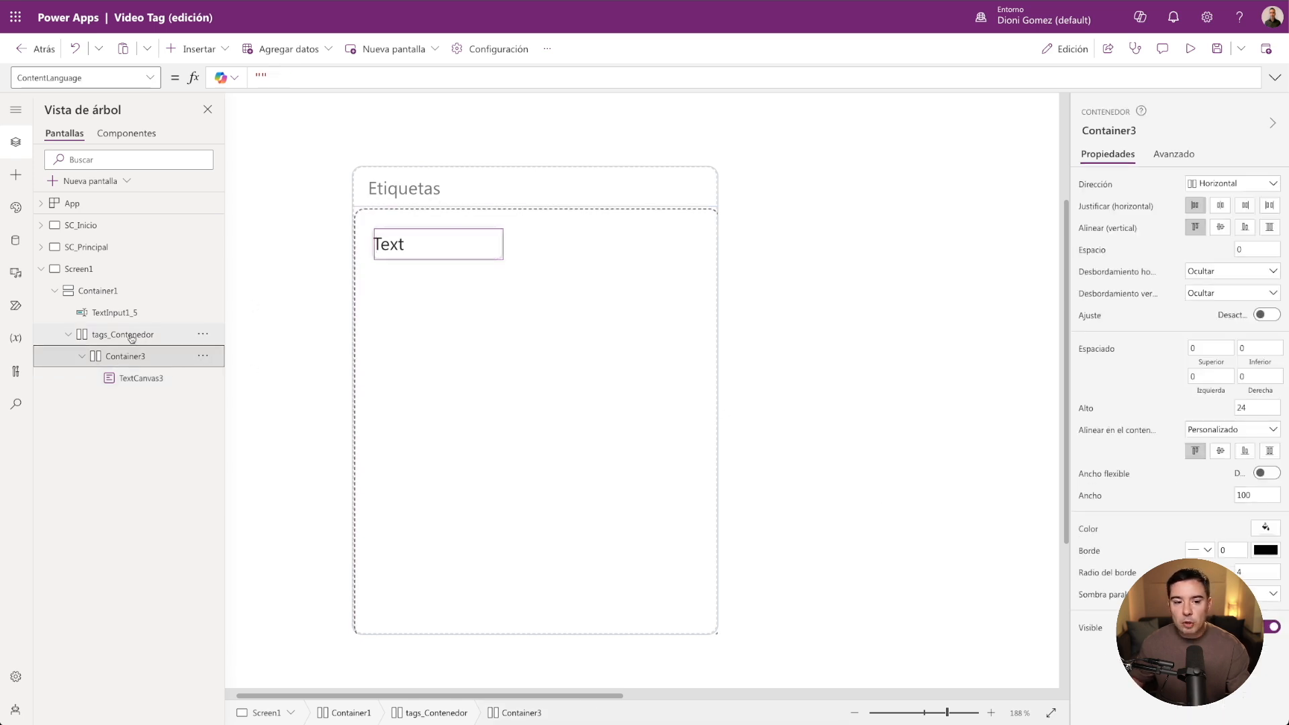
click(1192, 377)
text(4)
key(Return)
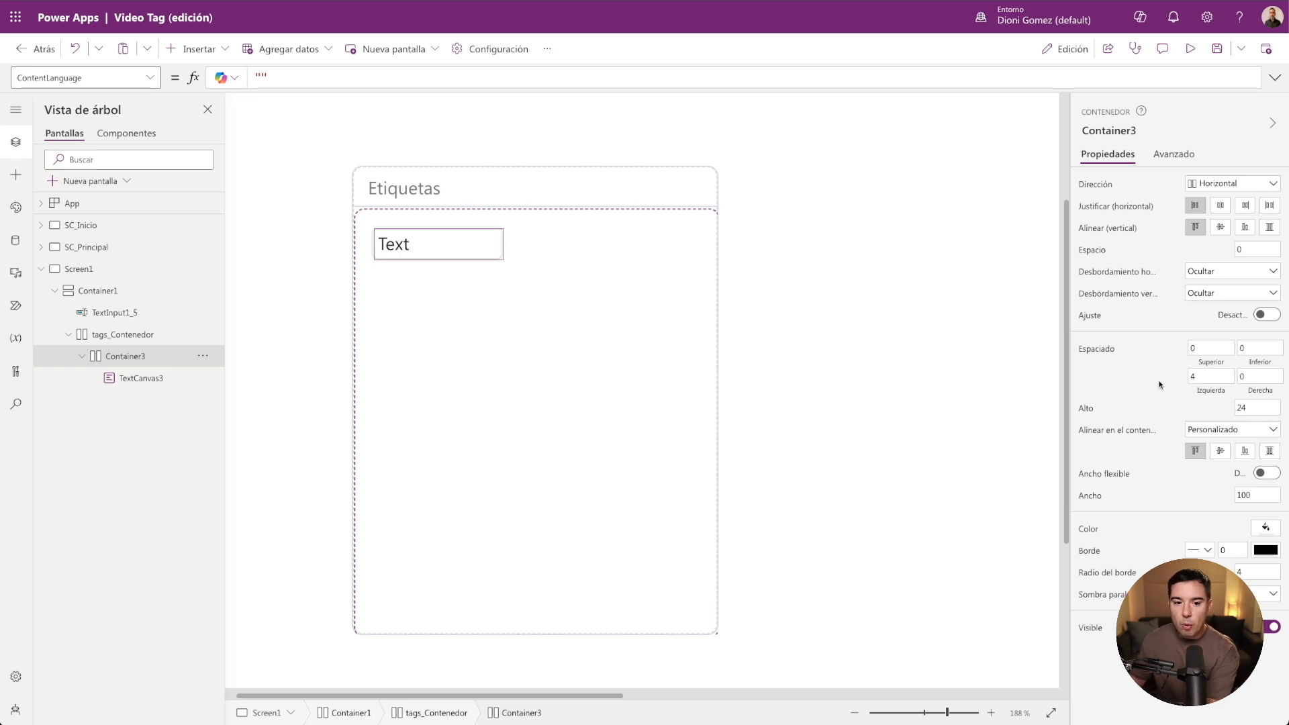
drag(1197, 376, 1165, 374)
text(8)
key(Return)
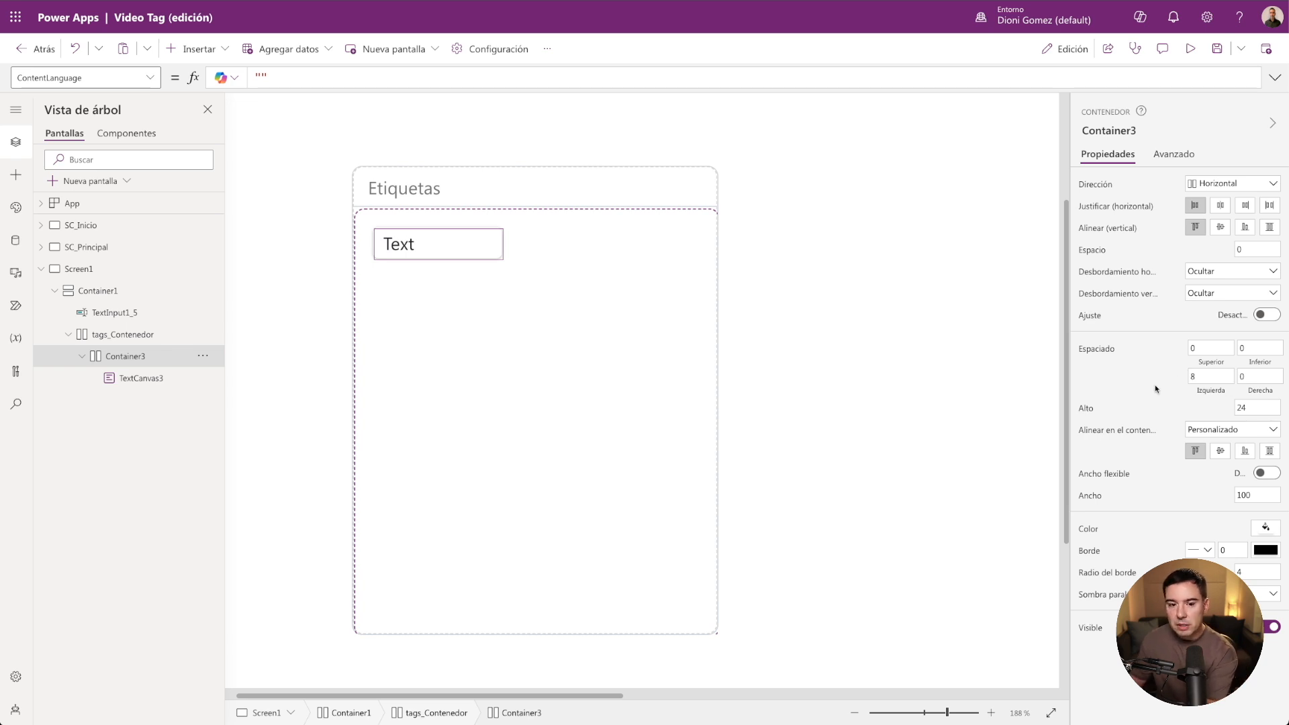
click(1254, 377)
text(8)
key(Return)
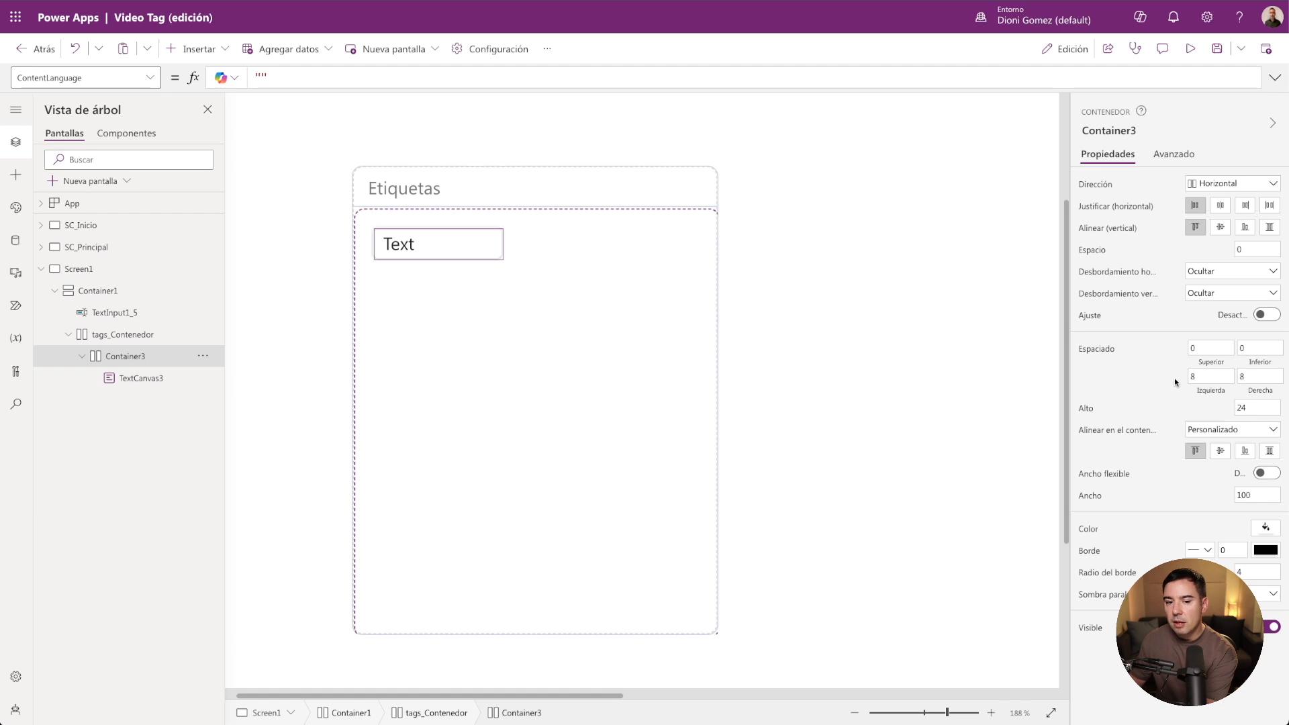
Set the font size of the text control inside Container3 to 11.
click(464, 247)
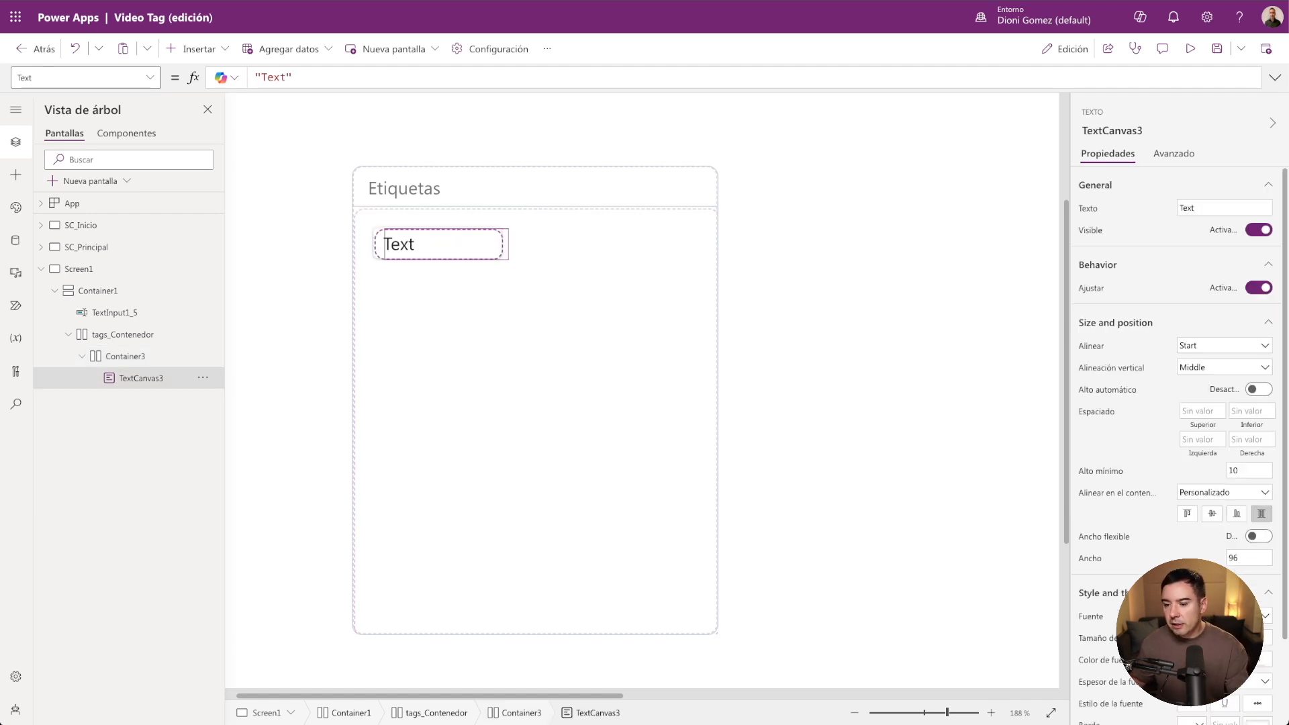
key(Return)
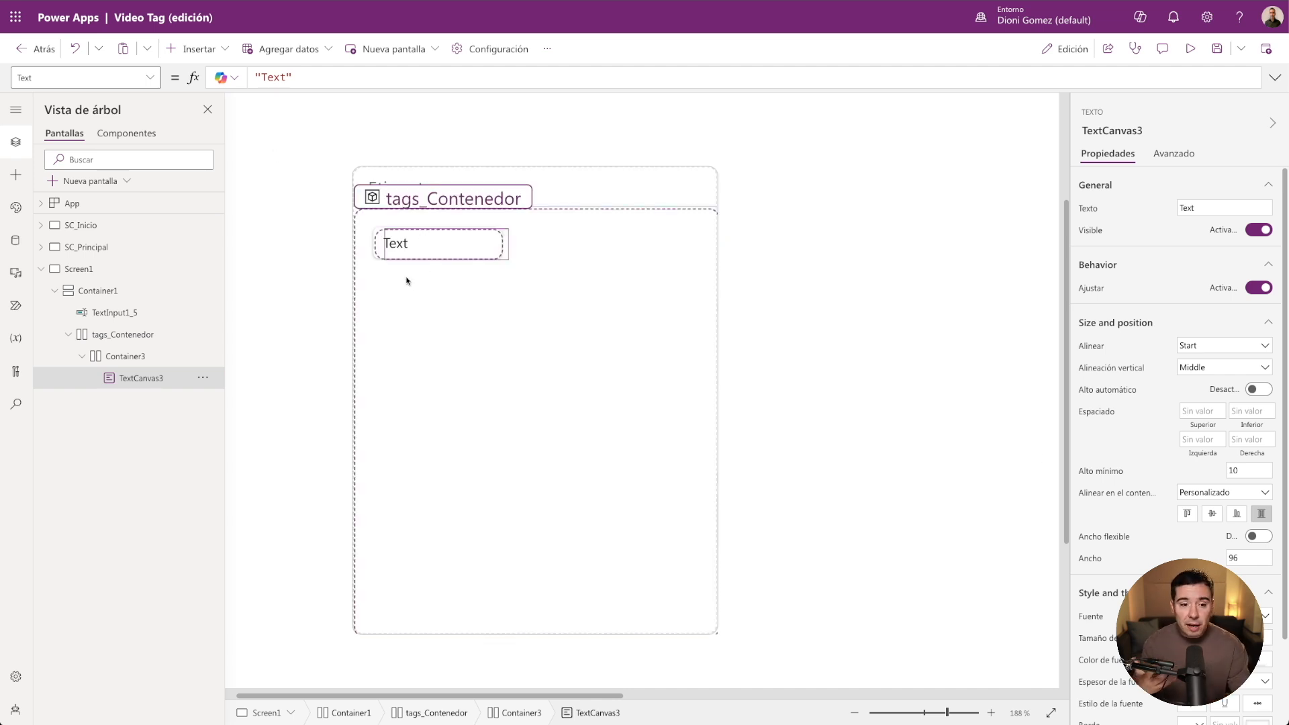
Rename Container3 as Video_Tag_1 and its text control as Video_Tag_Texto_1.
click(118, 360)
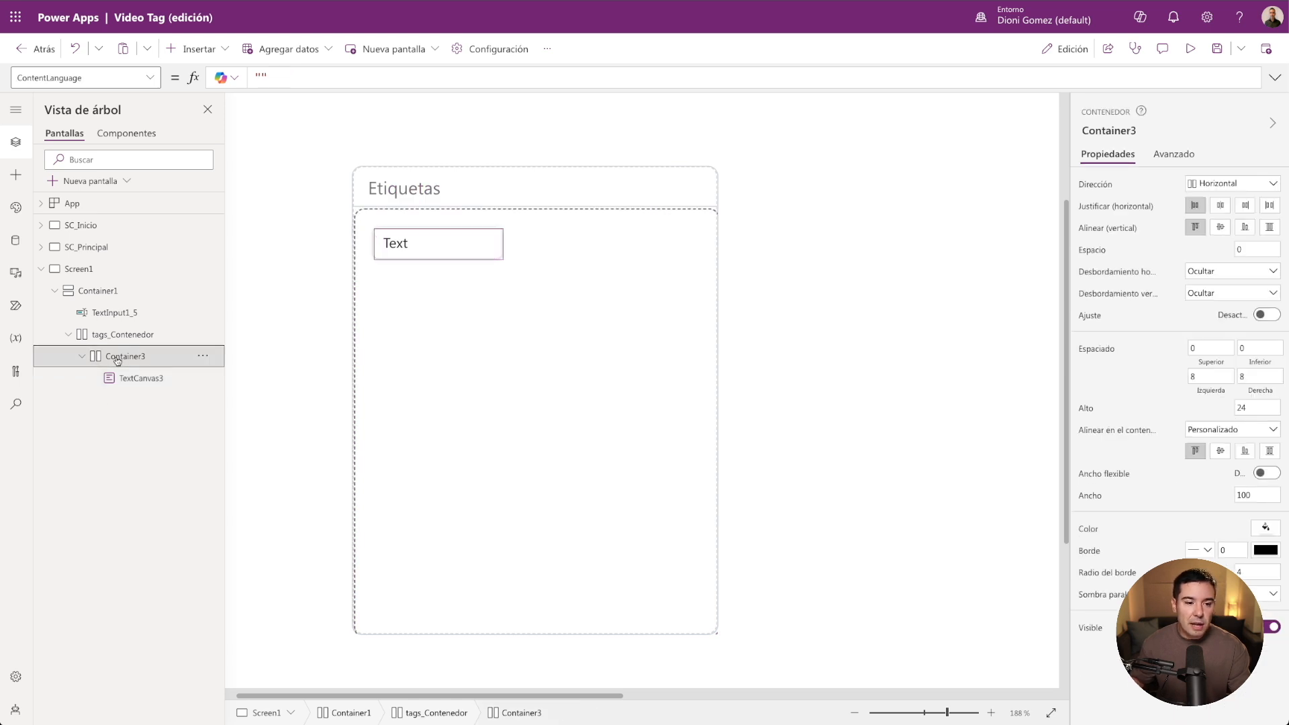
double_click(131, 356)
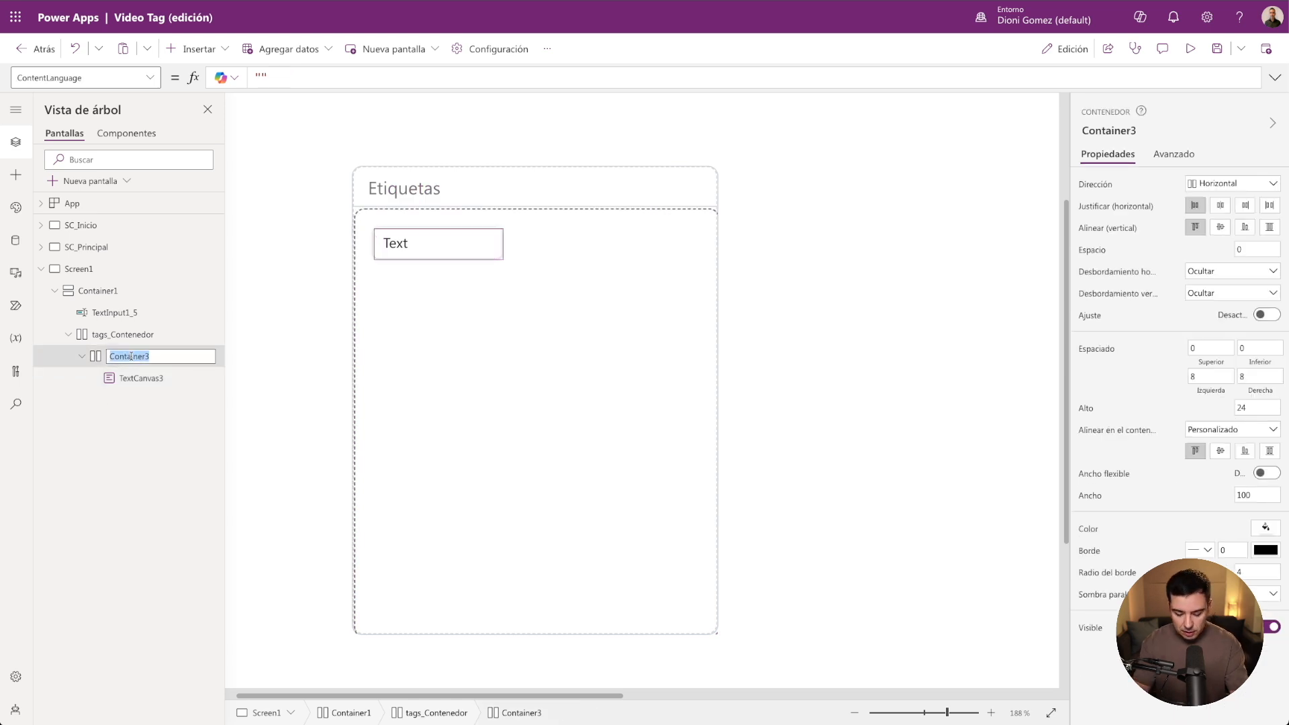
text(Video_Tag_1)
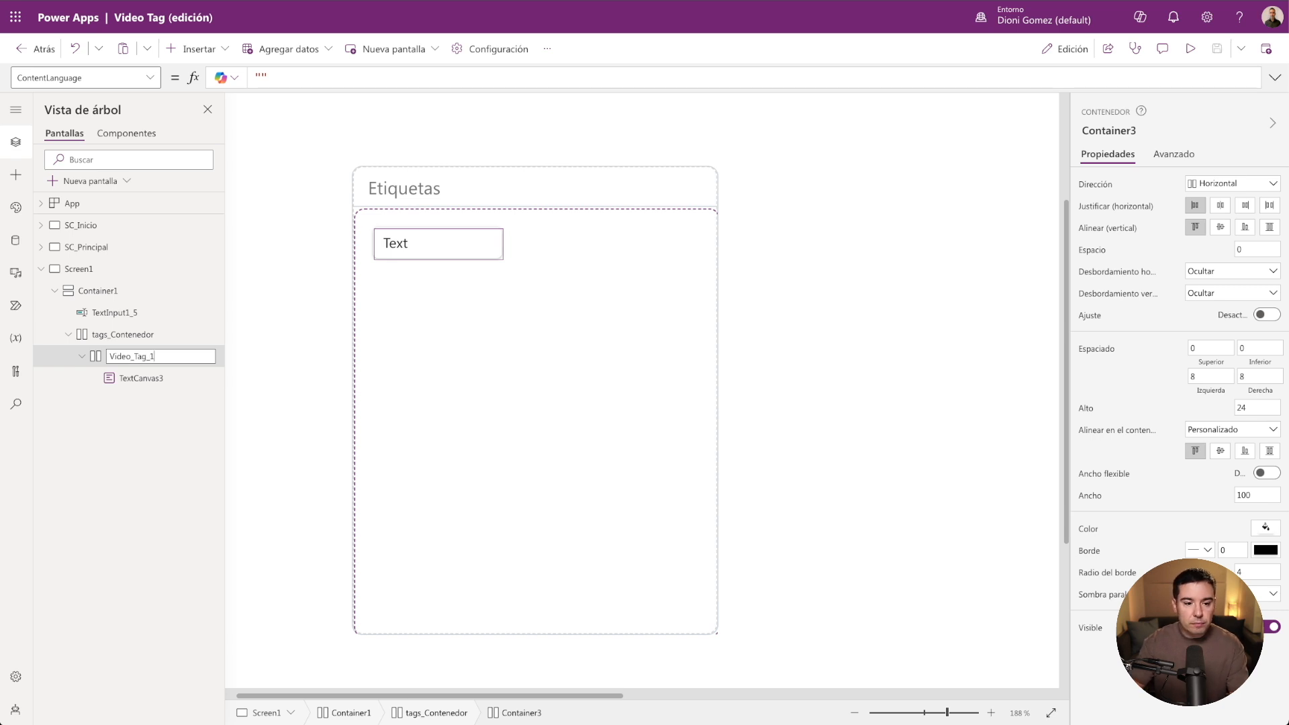
key(Return)
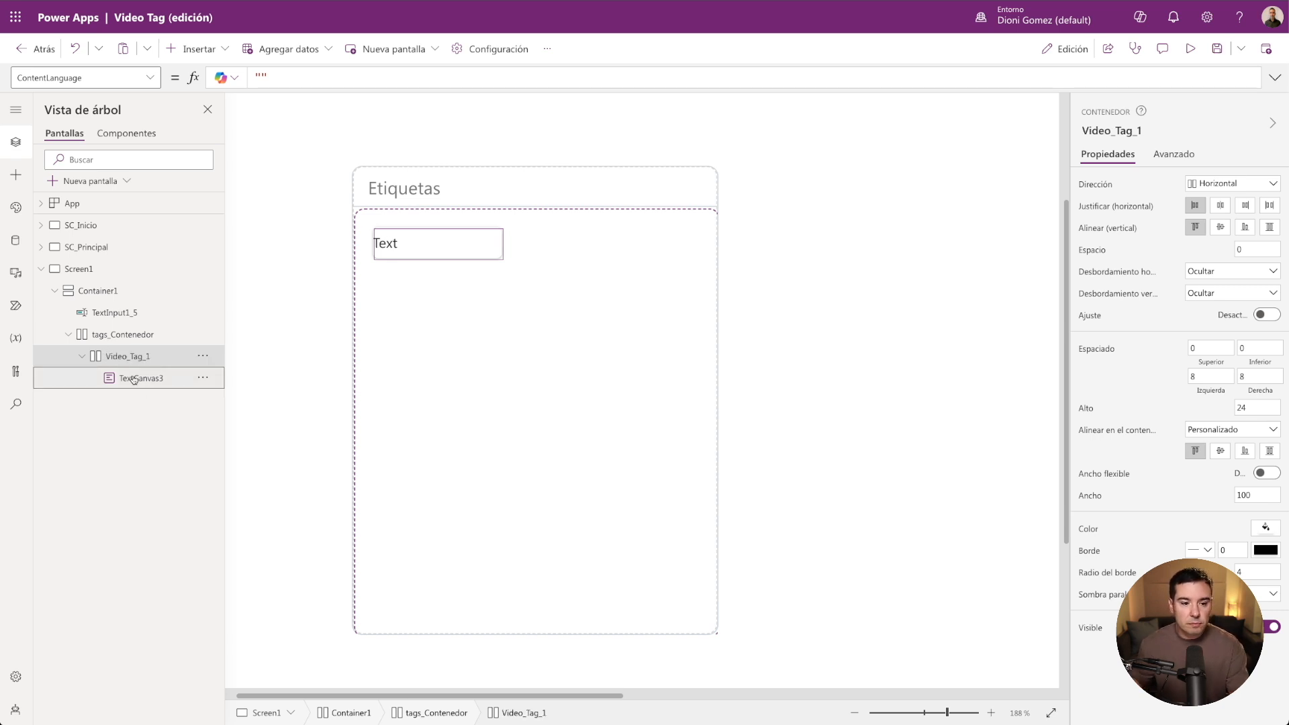
double_click(143, 379)
text(Video_Tag_Texto_1)
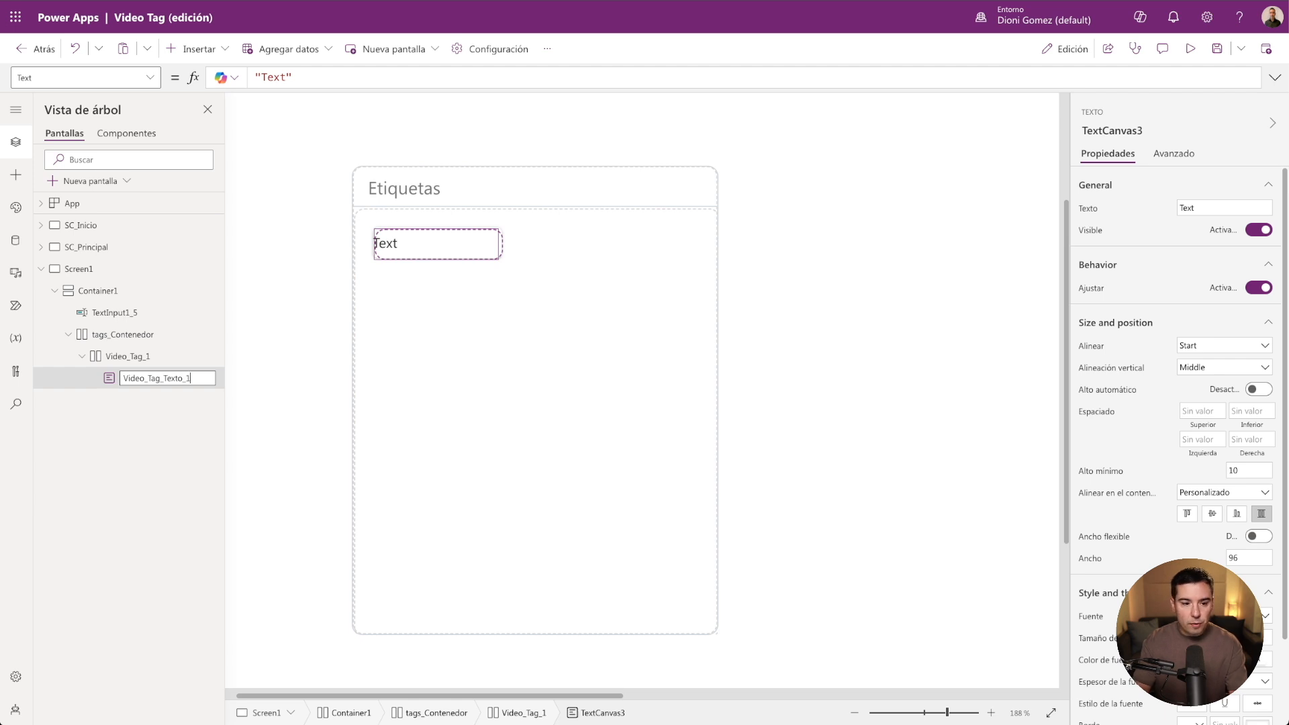
key(Return)
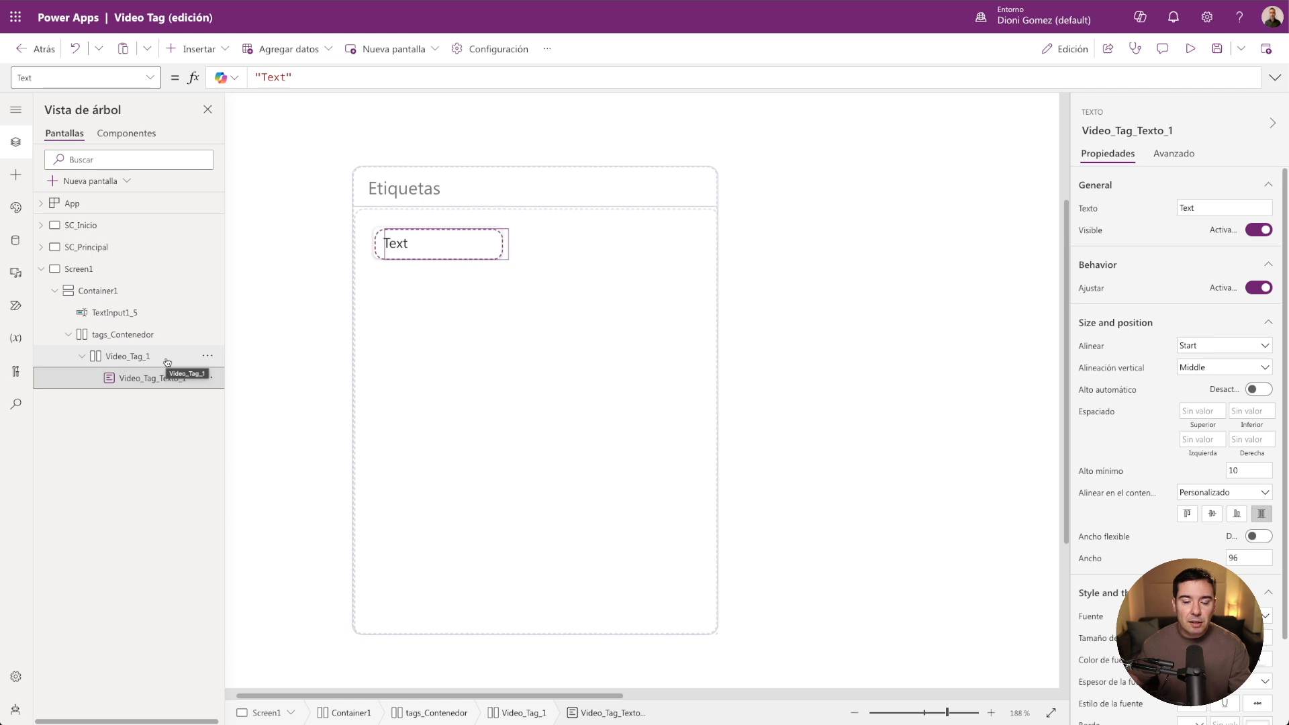
Examine the Text formulas of Video_Tag_Texto_1 and of the three tag labels on the SC_Principal screen.
click(124, 356)
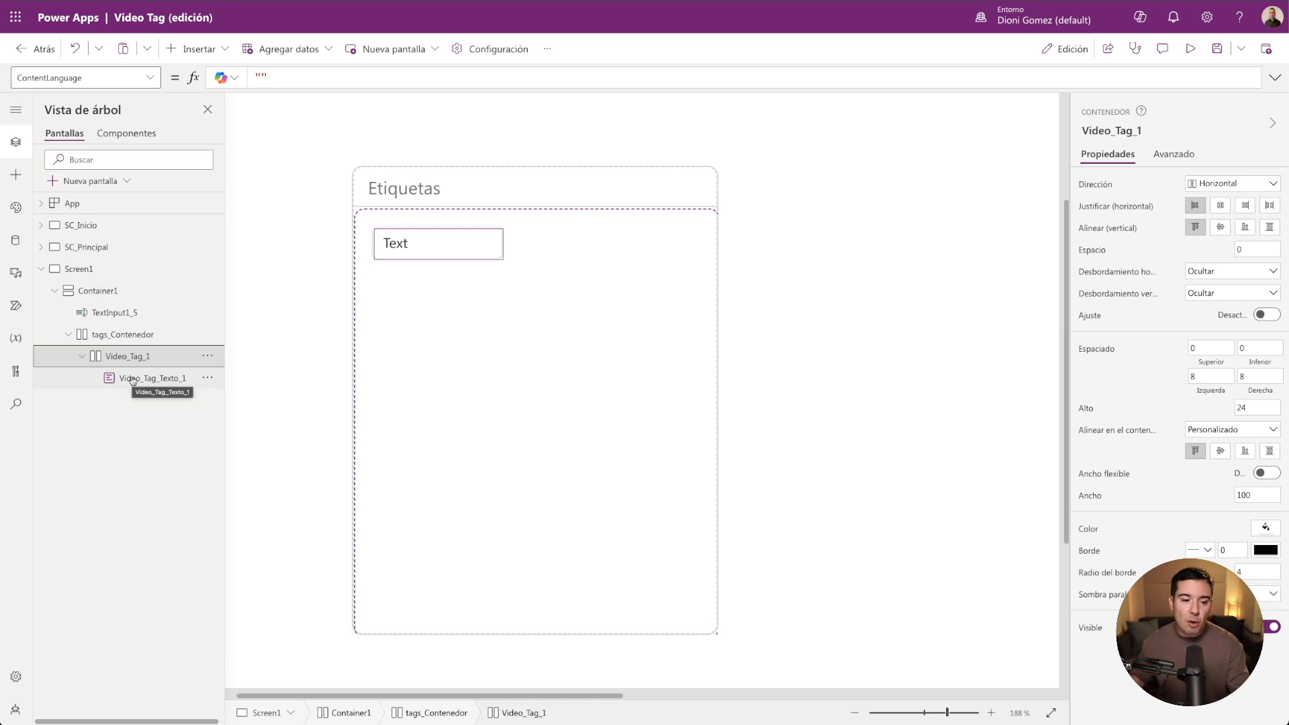
click(141, 381)
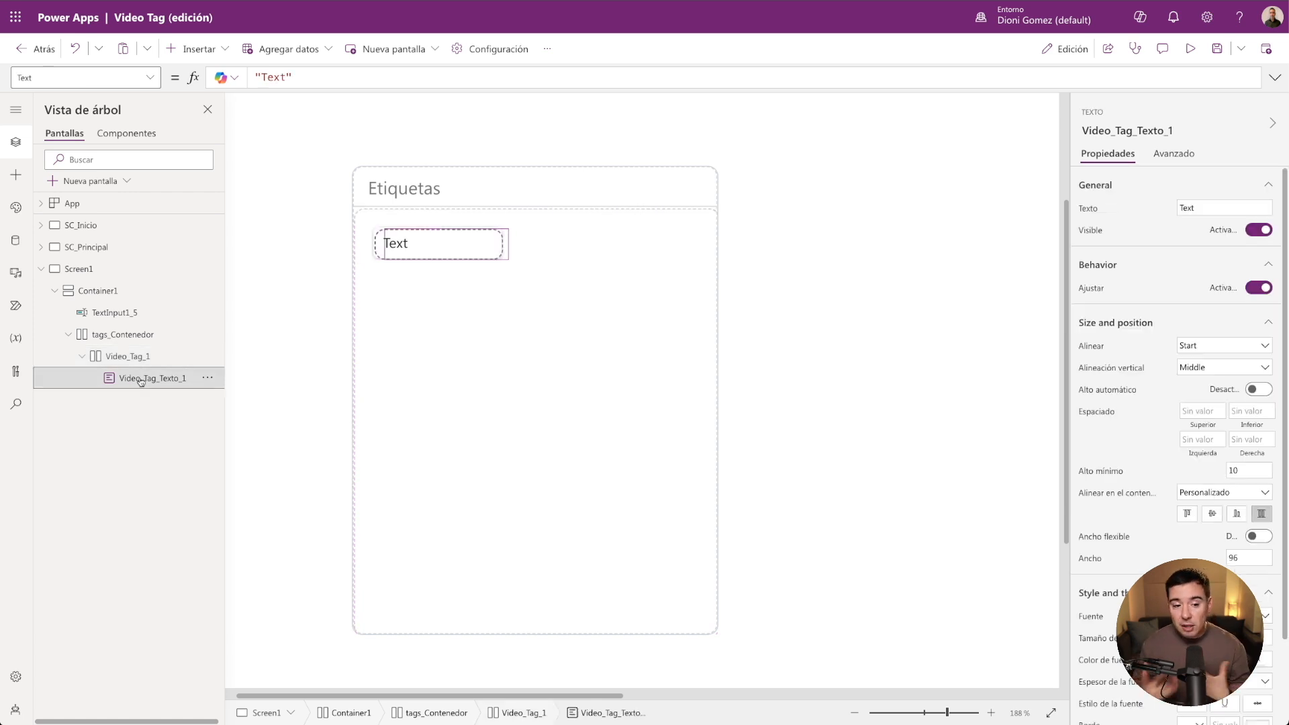
click(1089, 209)
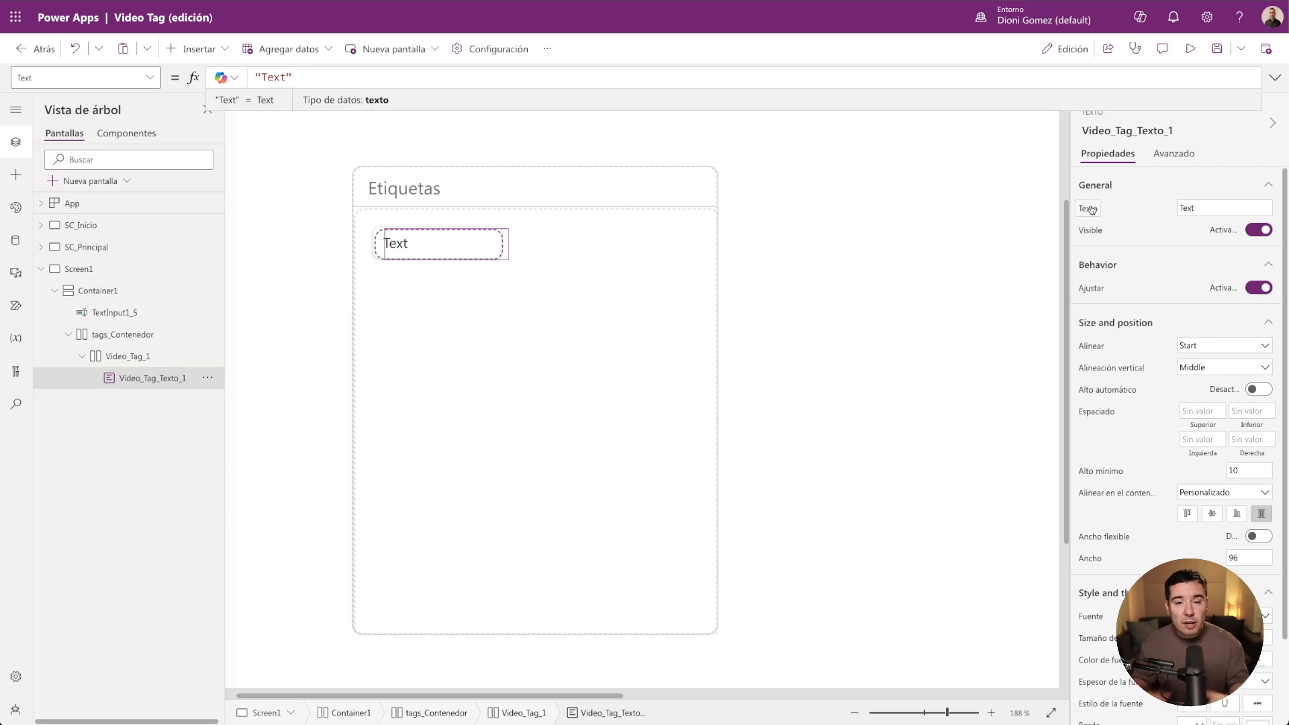
drag(294, 76, 251, 76)
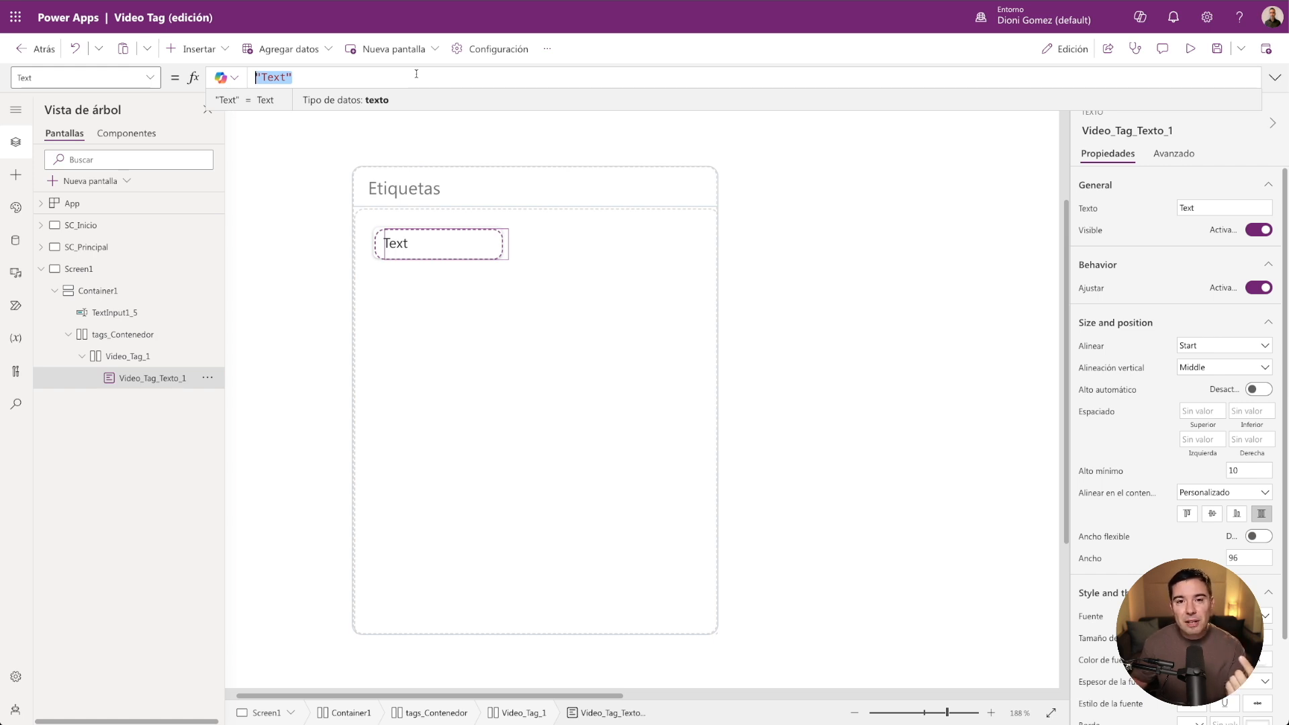
click(86, 256)
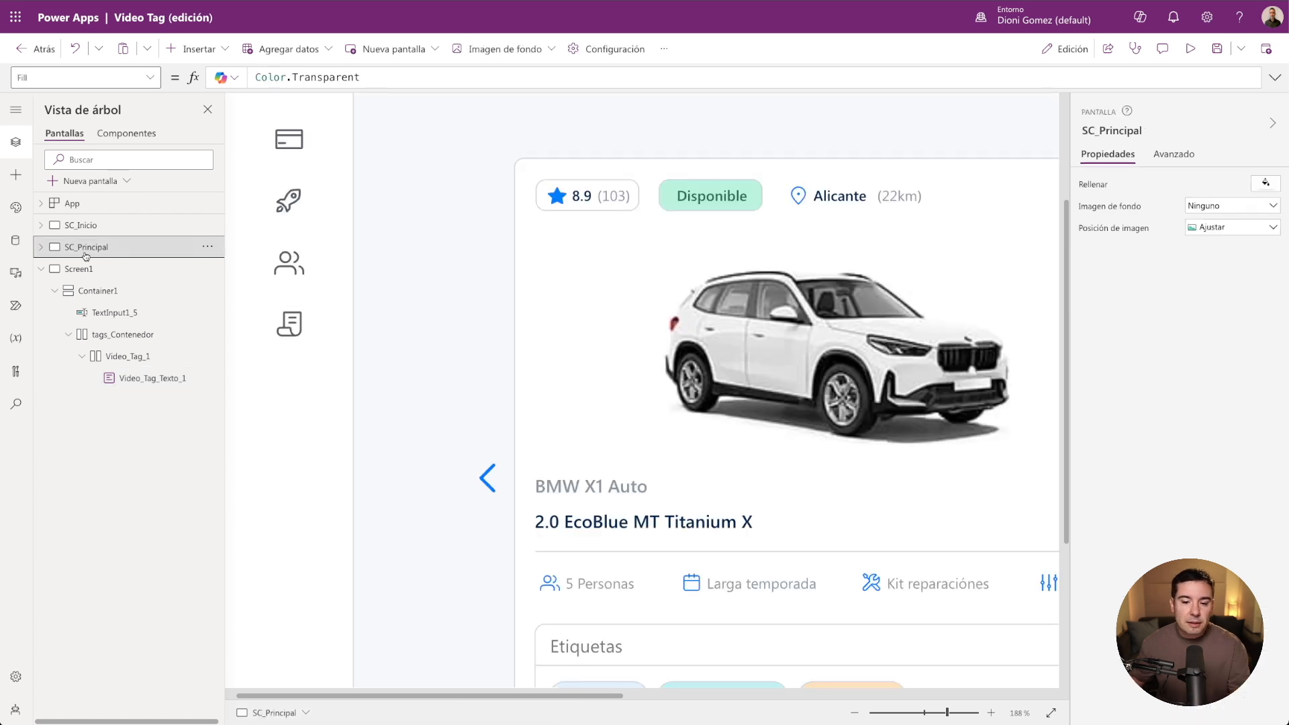
click(588, 462)
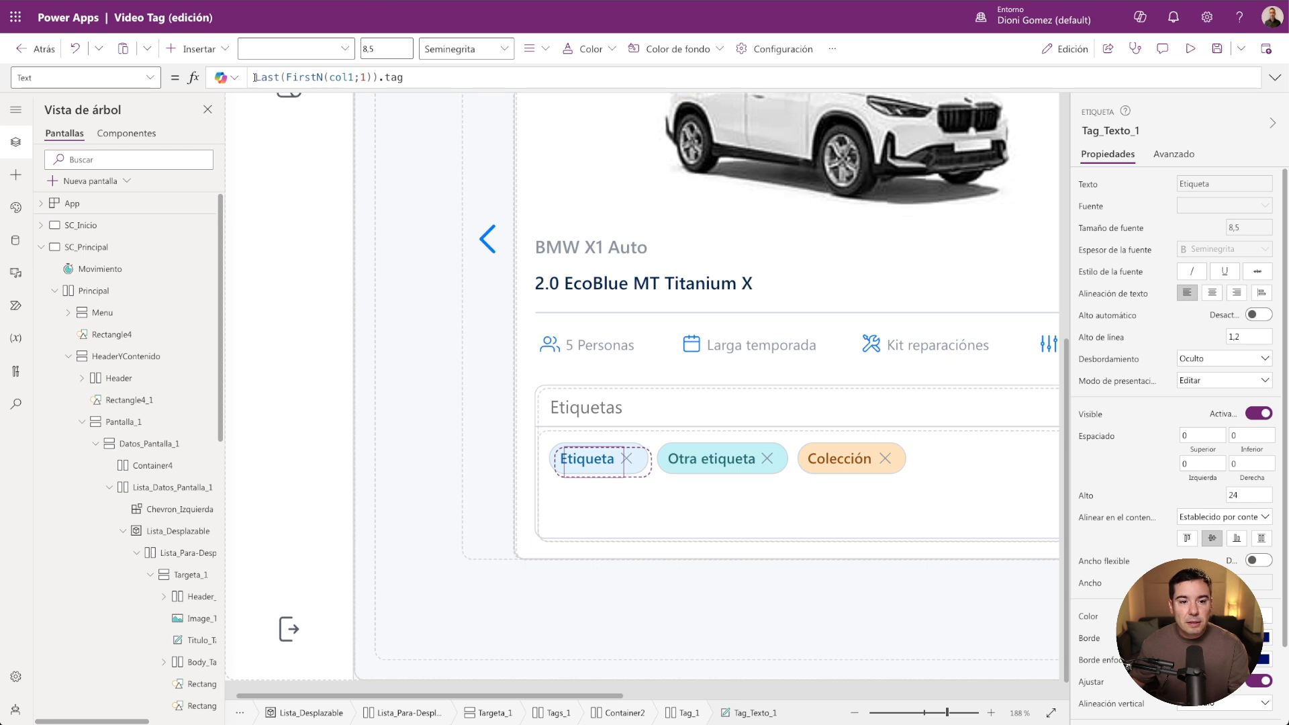
drag(281, 78, 325, 80)
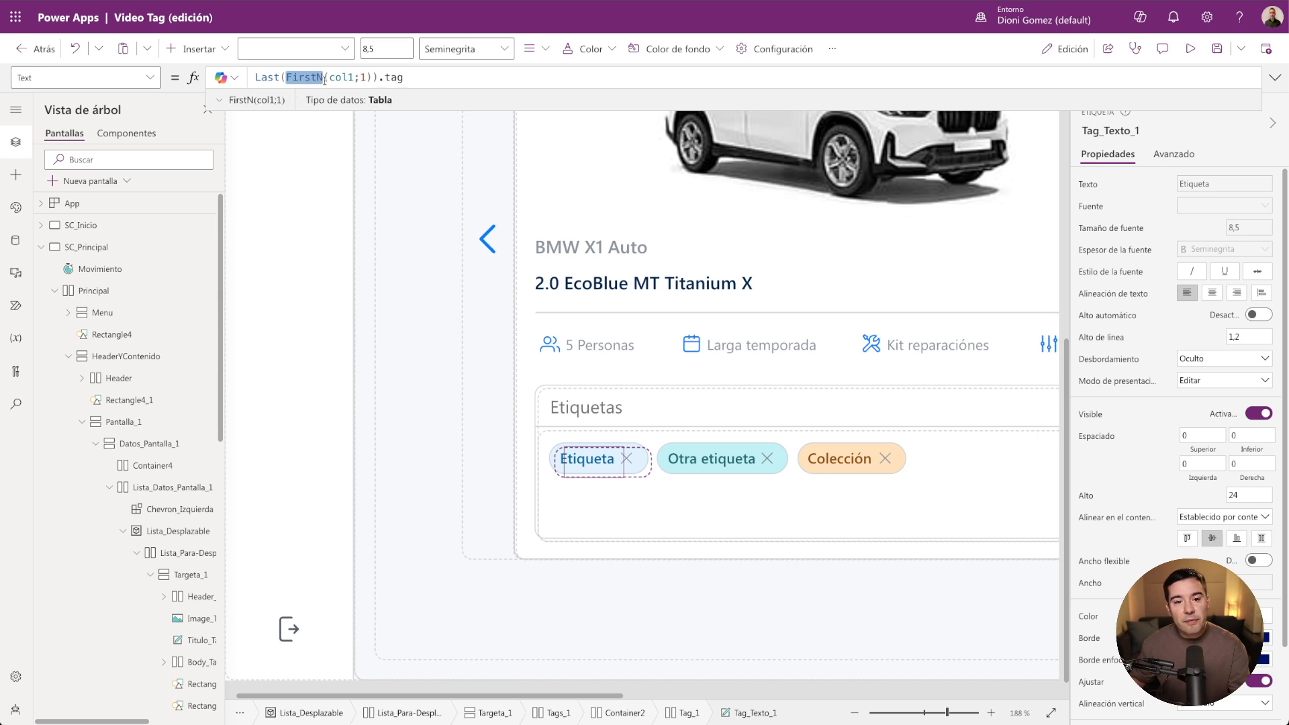
double_click(363, 78)
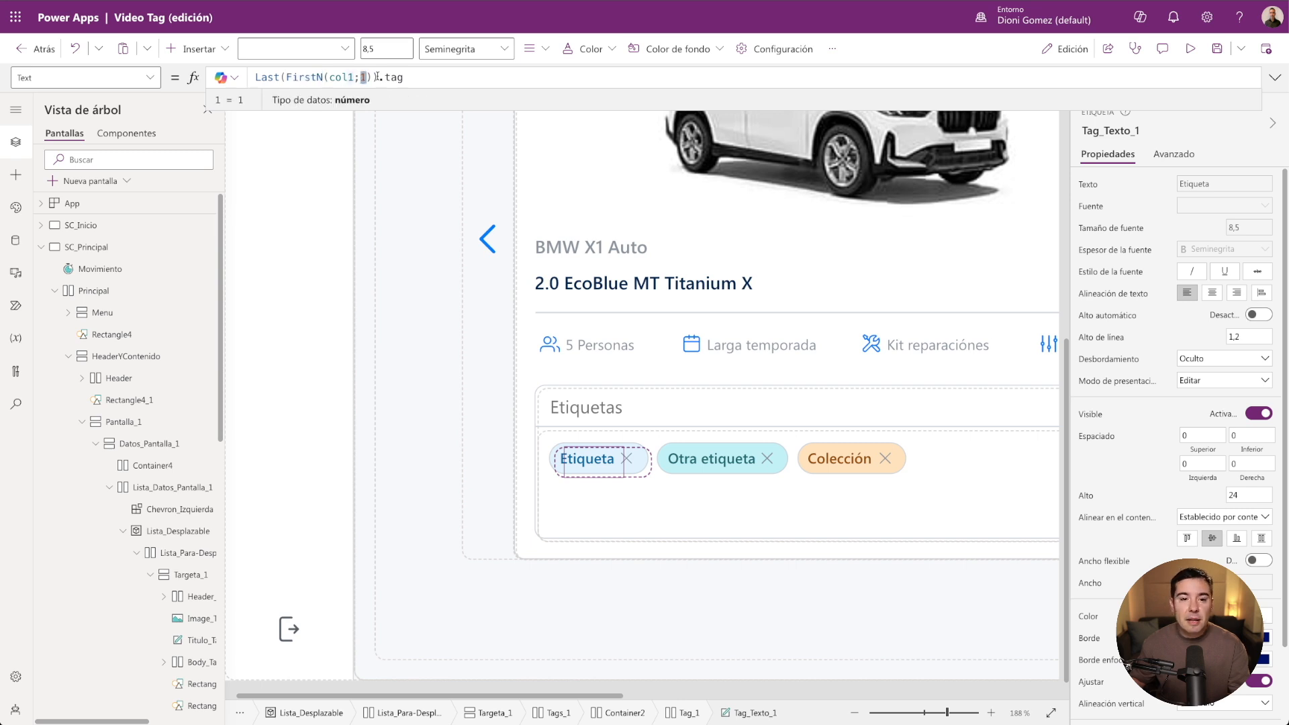
text(2)
click(722, 467)
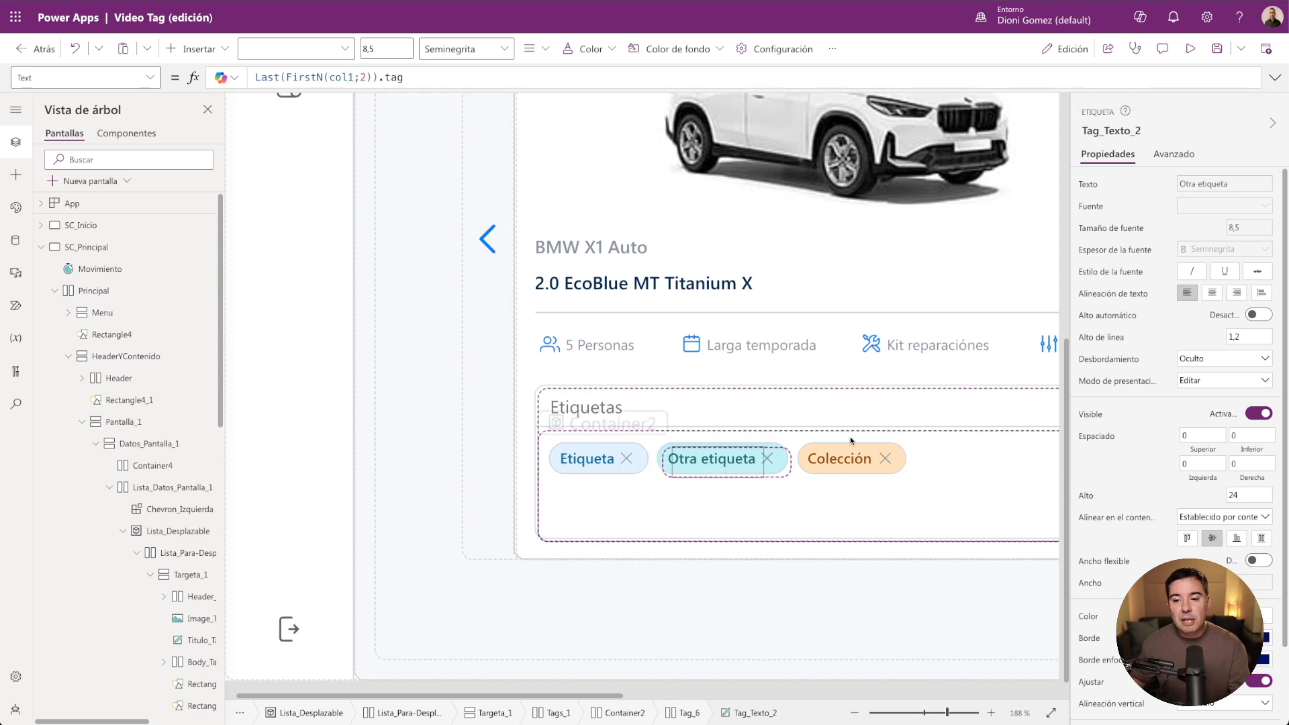
click(843, 465)
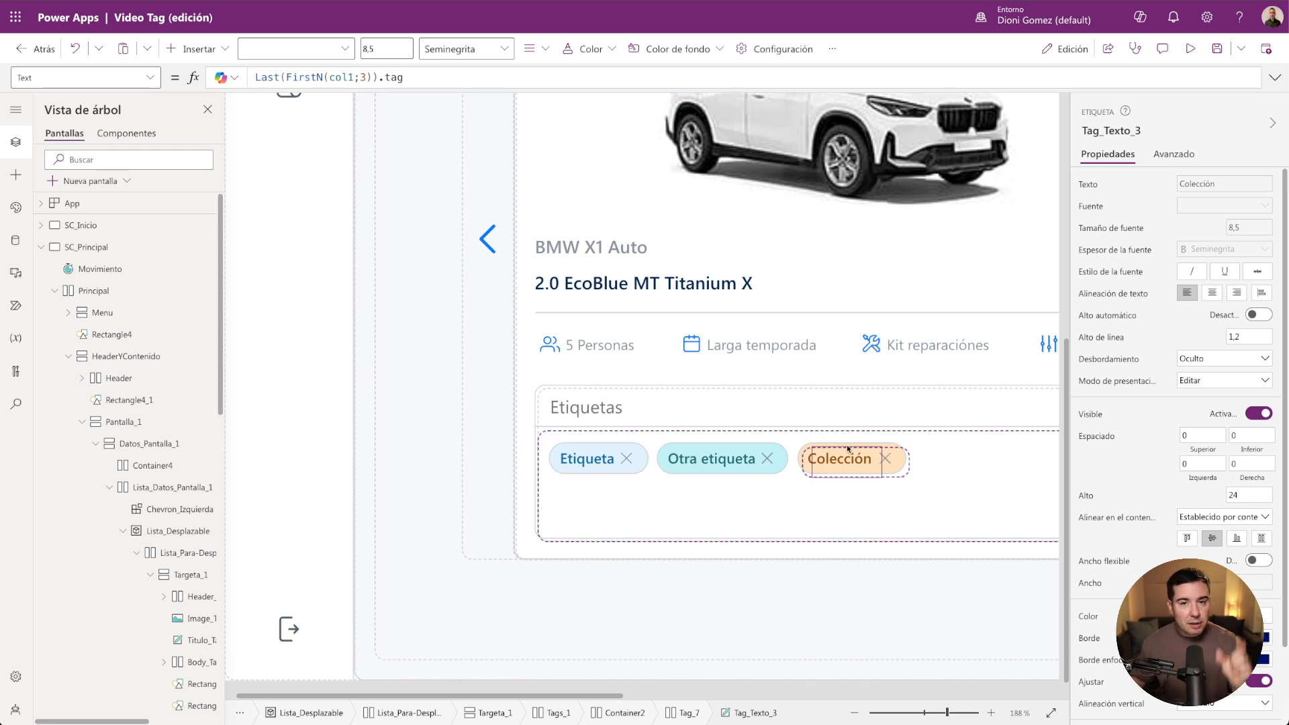
Copy the whole Text formula of the Etiqueta tag's label on SC_Principal.
click(584, 462)
drag(406, 76, 251, 77)
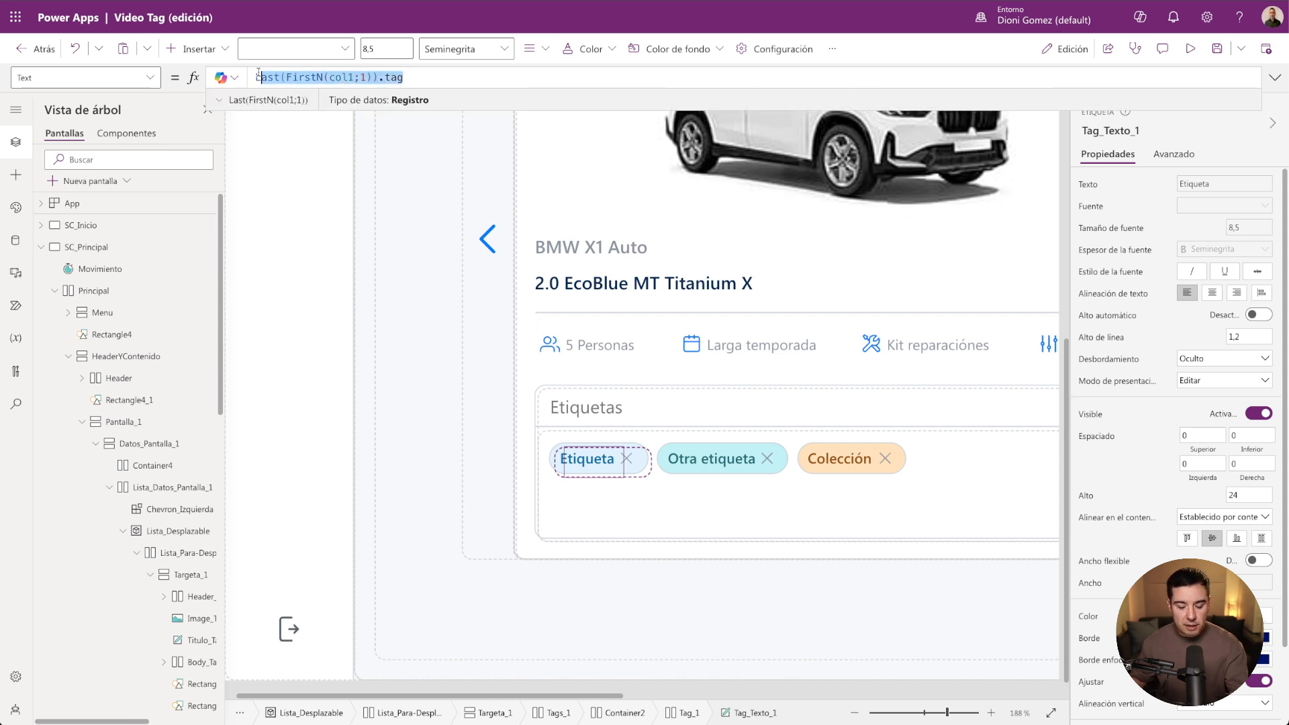
drag(407, 77, 242, 75)
key(ctrl+c)
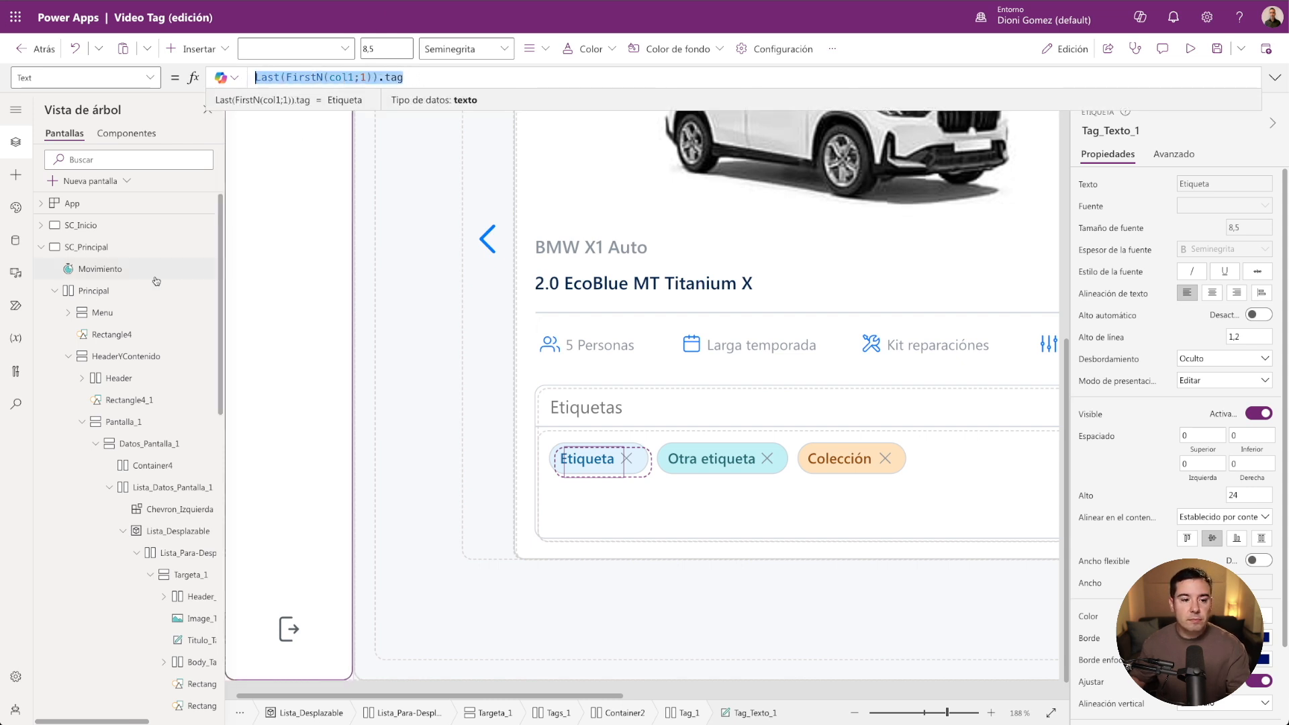
Replace the Text formula of Video_Tag_Texto_1 on Screen1 with Last(FirstN(col1;1)).tag.
click(41, 247)
click(93, 269)
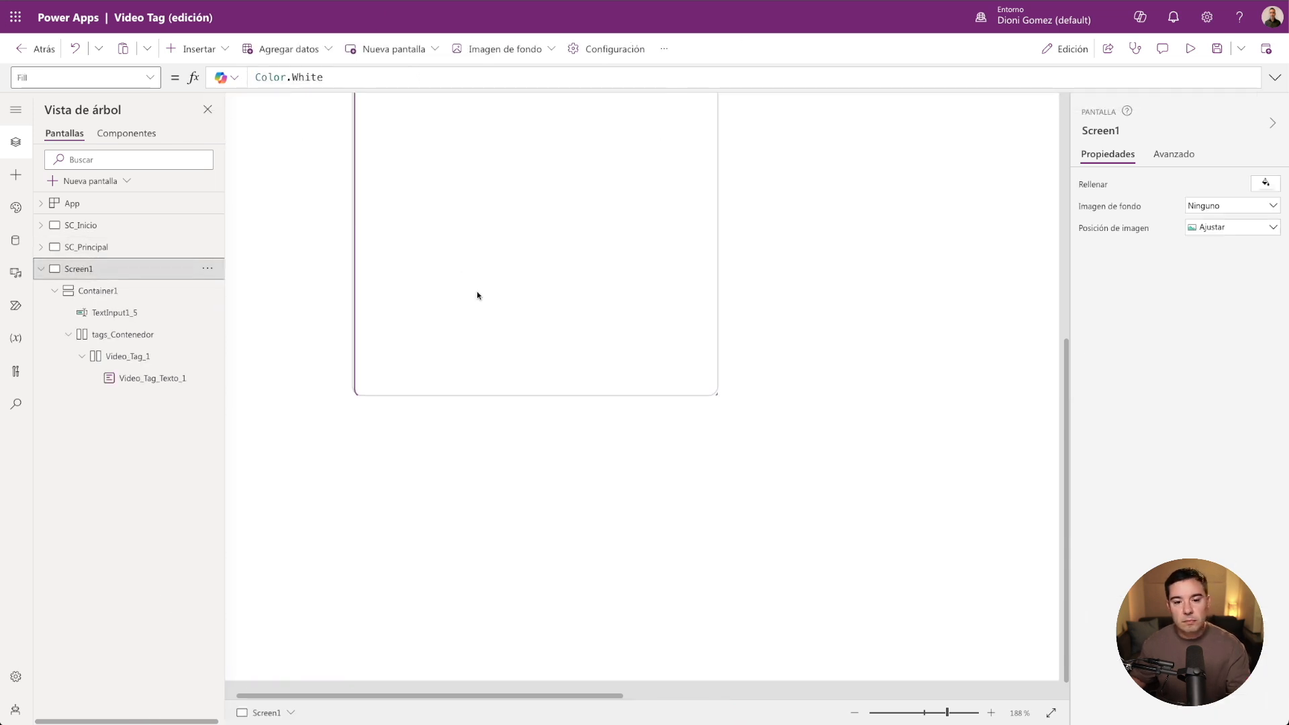
click(416, 383)
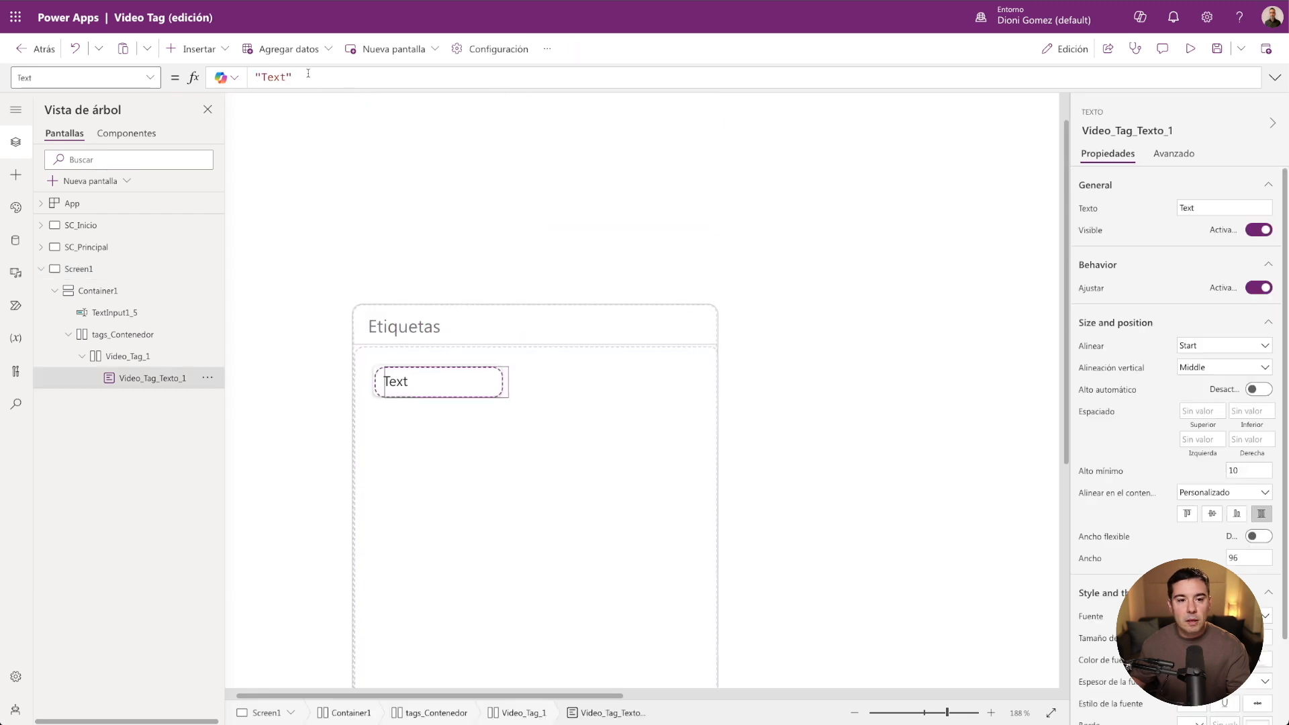
triple_click(269, 77)
key(ctrl+v)
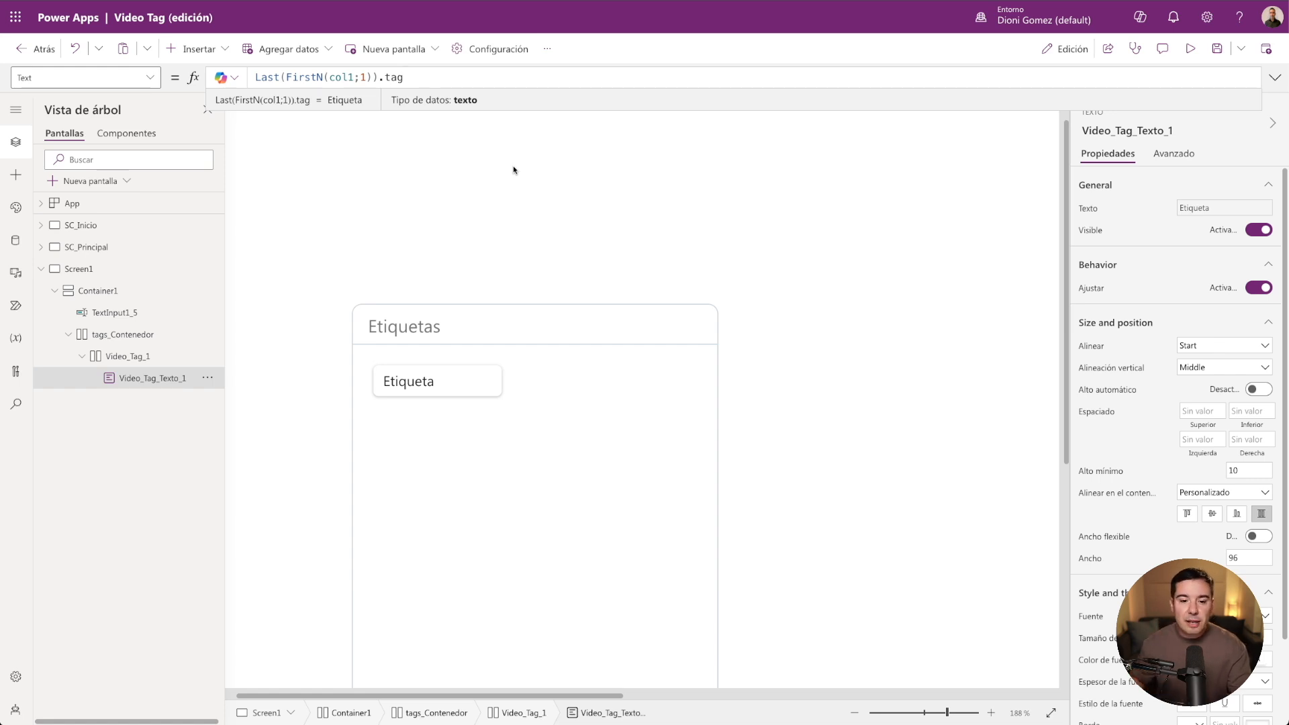
Copy the Tag_Borrar_1 cancel icon from the Etiqueta tag on SC_Principal into Video_Tag_1 on Screen1.
click(81, 247)
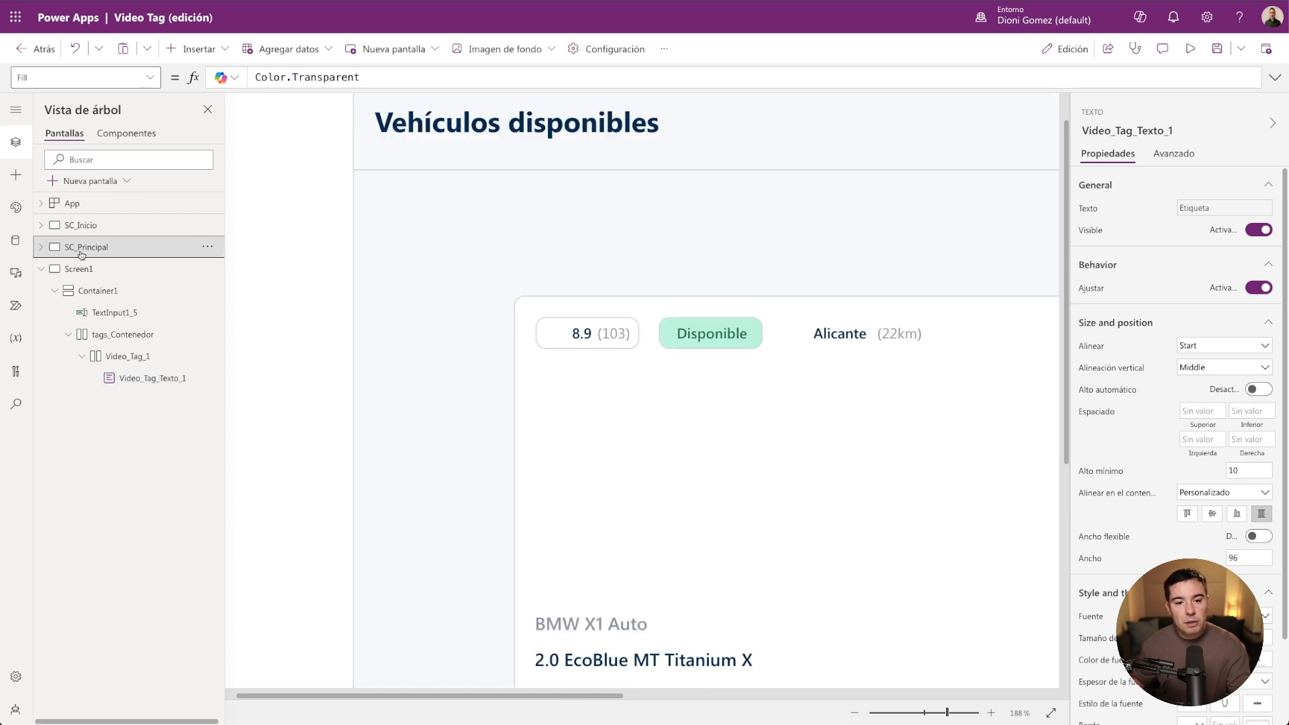
scroll(651, 472, down, 5)
scroll(651, 472, down, 1)
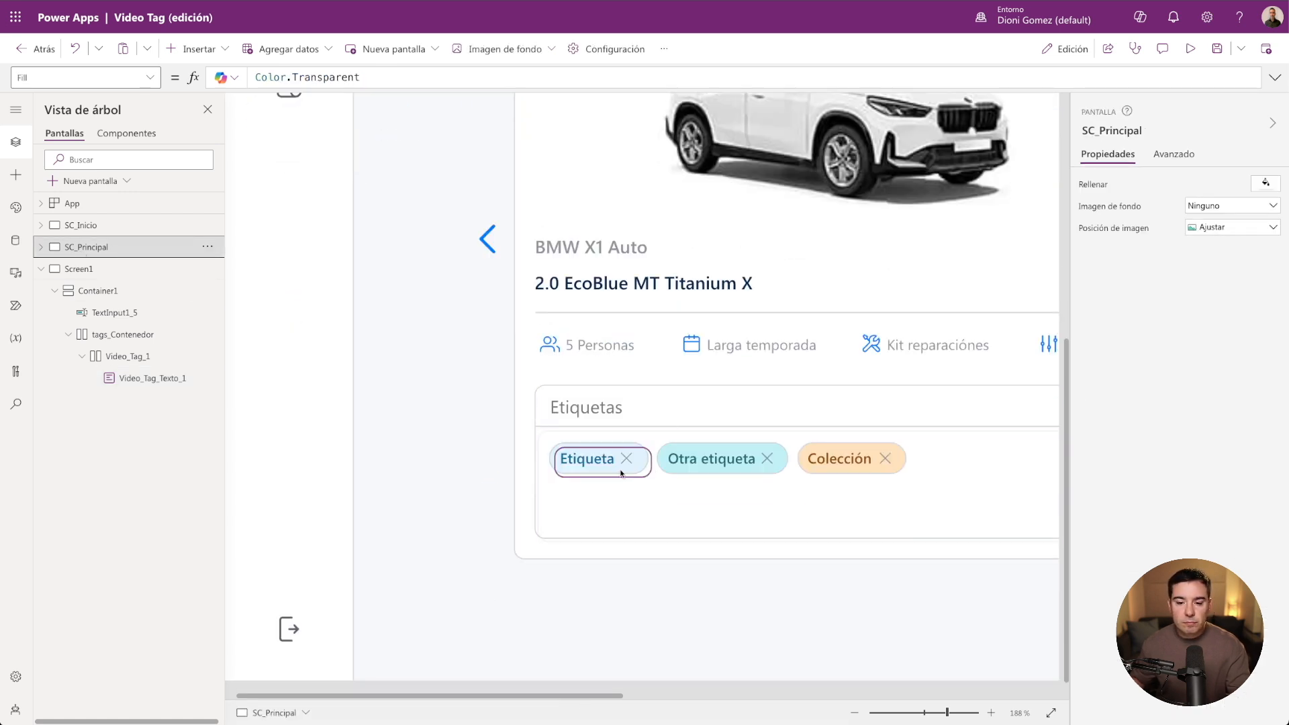
click(629, 461)
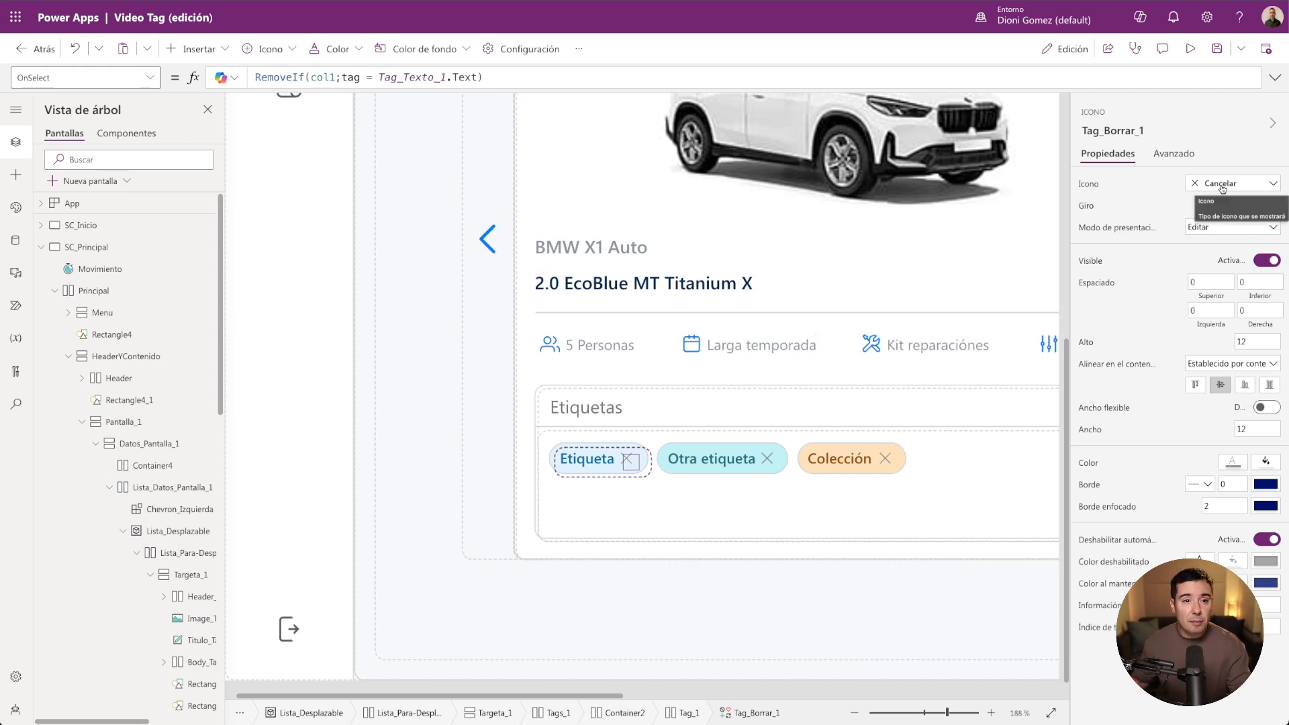
click(41, 247)
click(89, 270)
scroll(392, 433, up, 5)
click(452, 342)
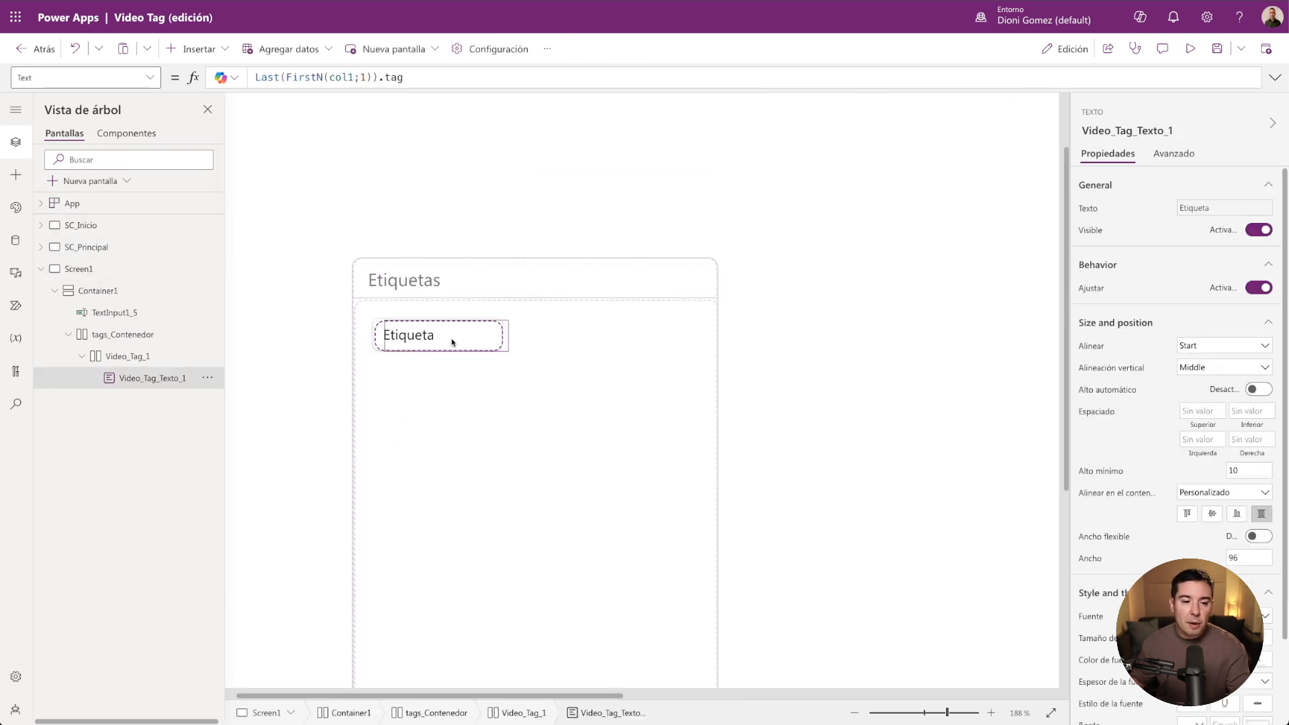
key(ctrl+v)
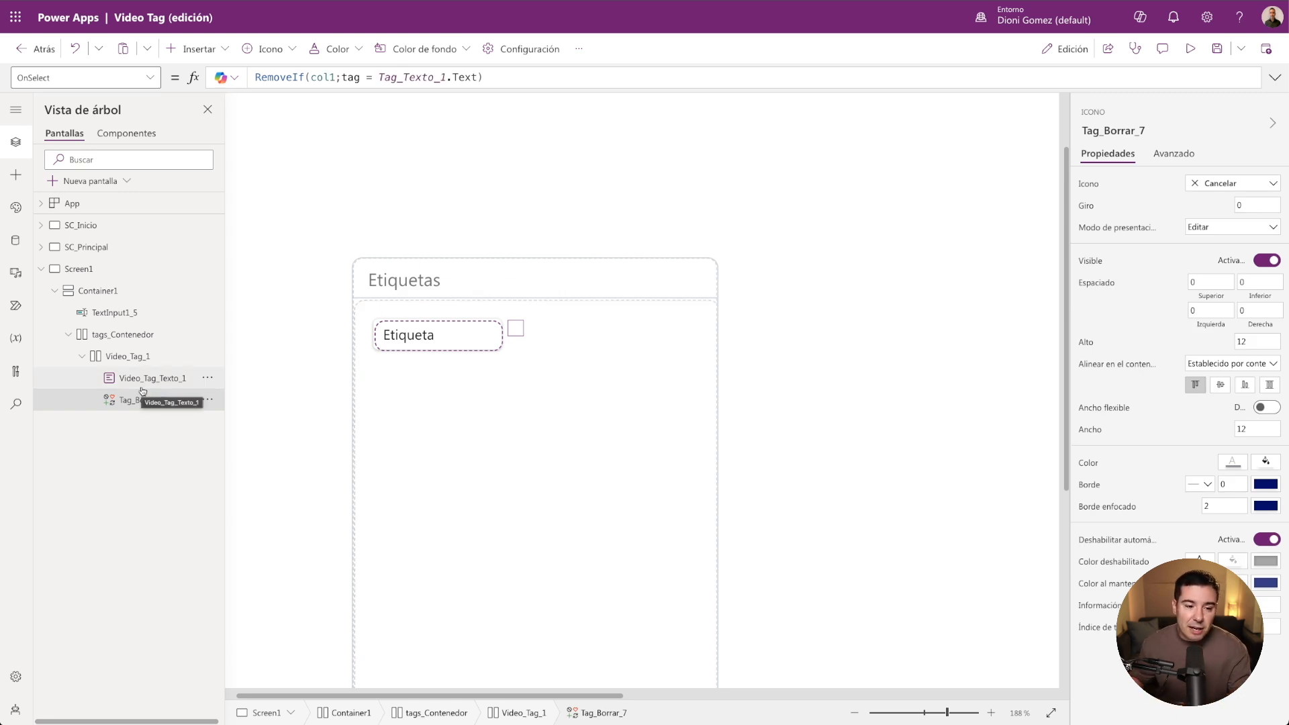
Set the width of Video_Tag_Texto_1 to 50.
click(137, 380)
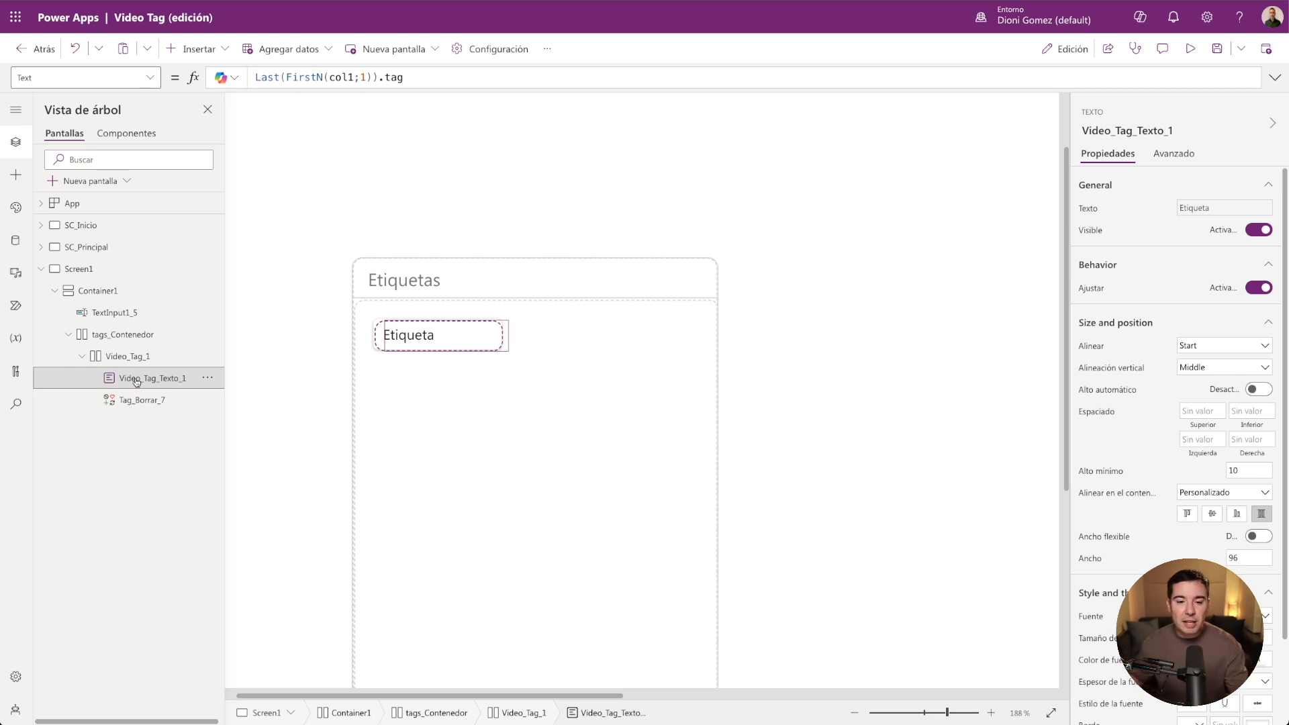
scroll(1107, 513, down, 2)
drag(1254, 471, 1215, 473)
text(50)
key(Return)
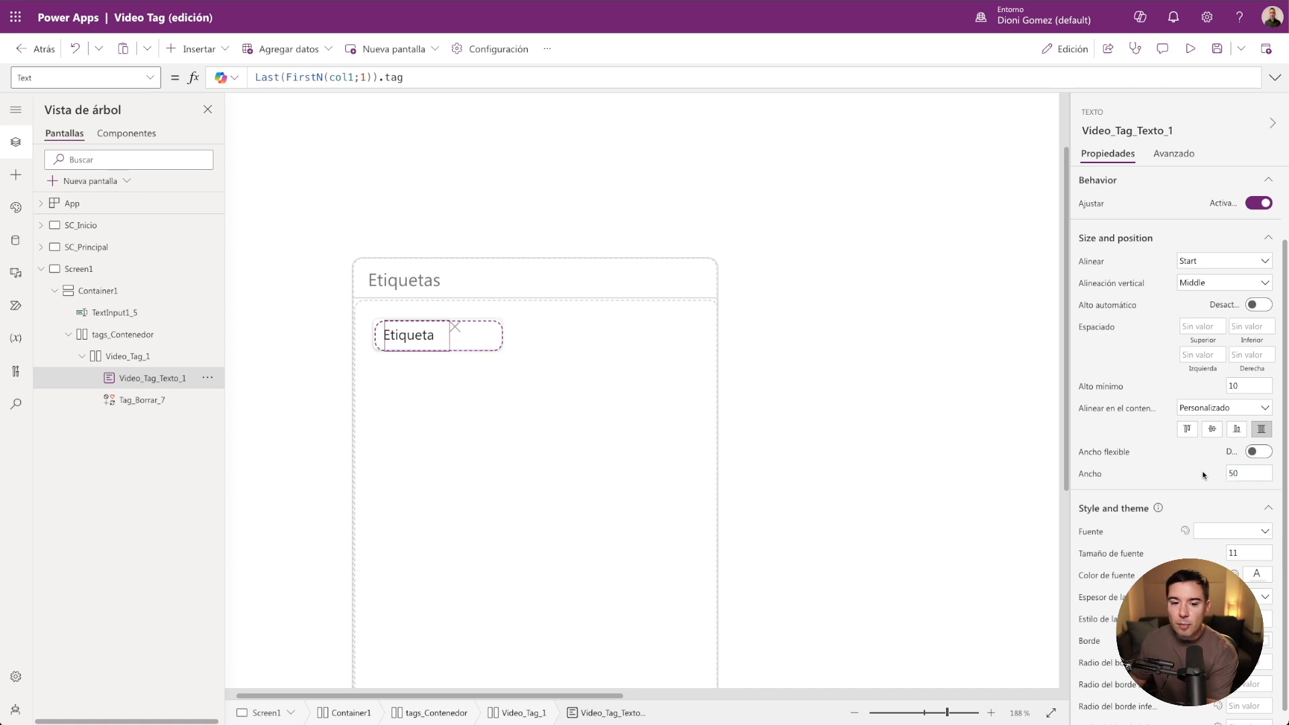
Center the Tag_Borrar_7 icon vertically within Video_Tag_1 on Screen1.
click(150, 400)
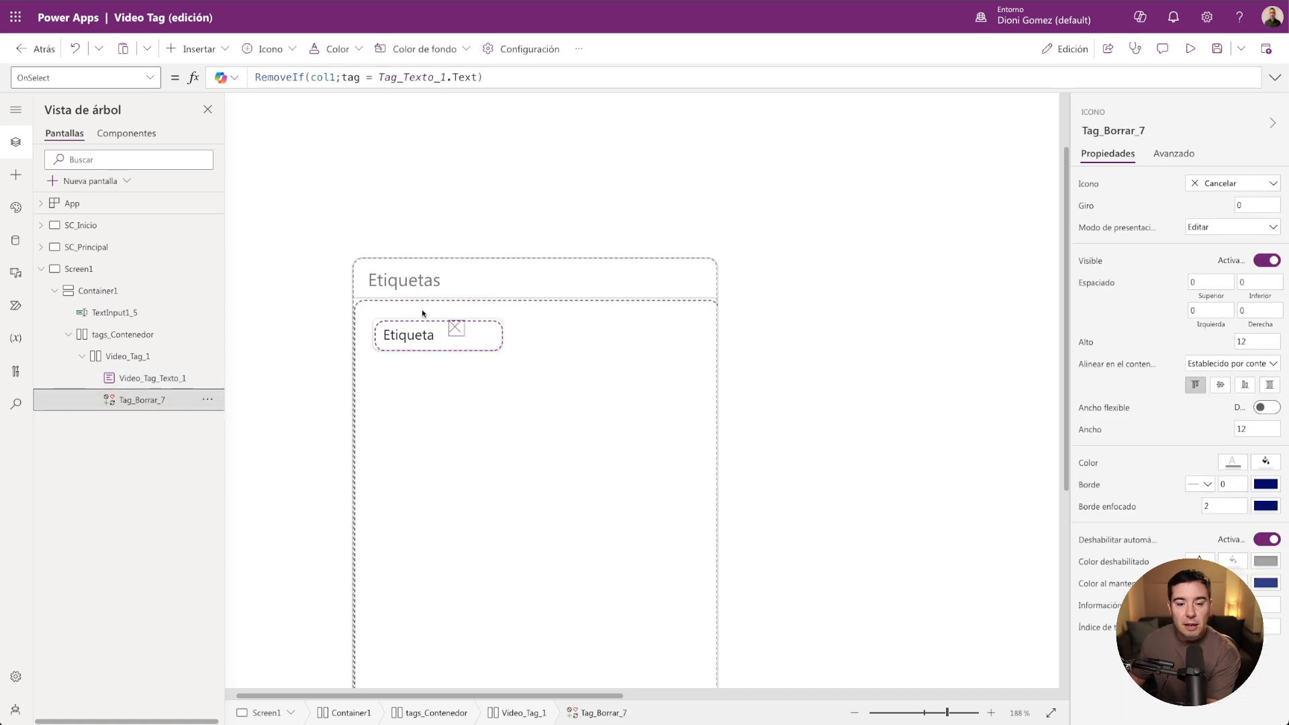
click(1222, 387)
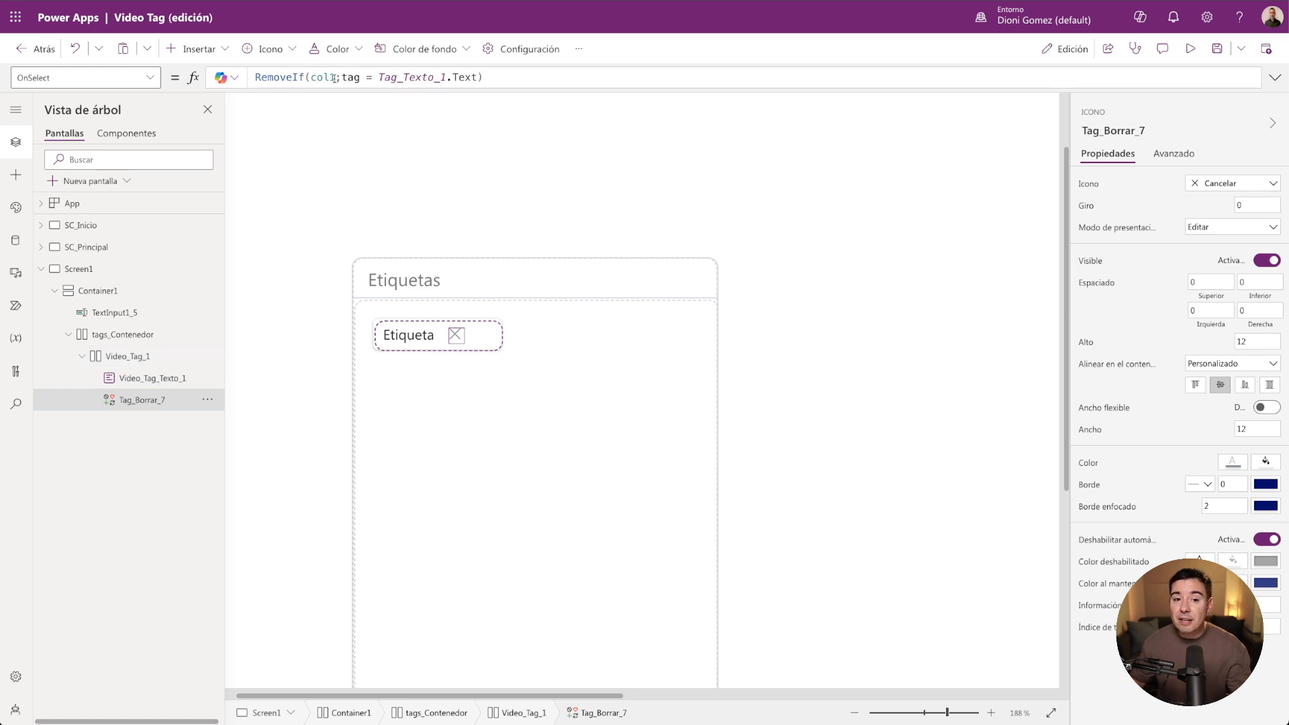
Change the OnSelect formula of Tag_Borrar_7 to RemoveIf(col1;tag = Video_Tag_Texto_1.Text).
drag(367, 77, 335, 77)
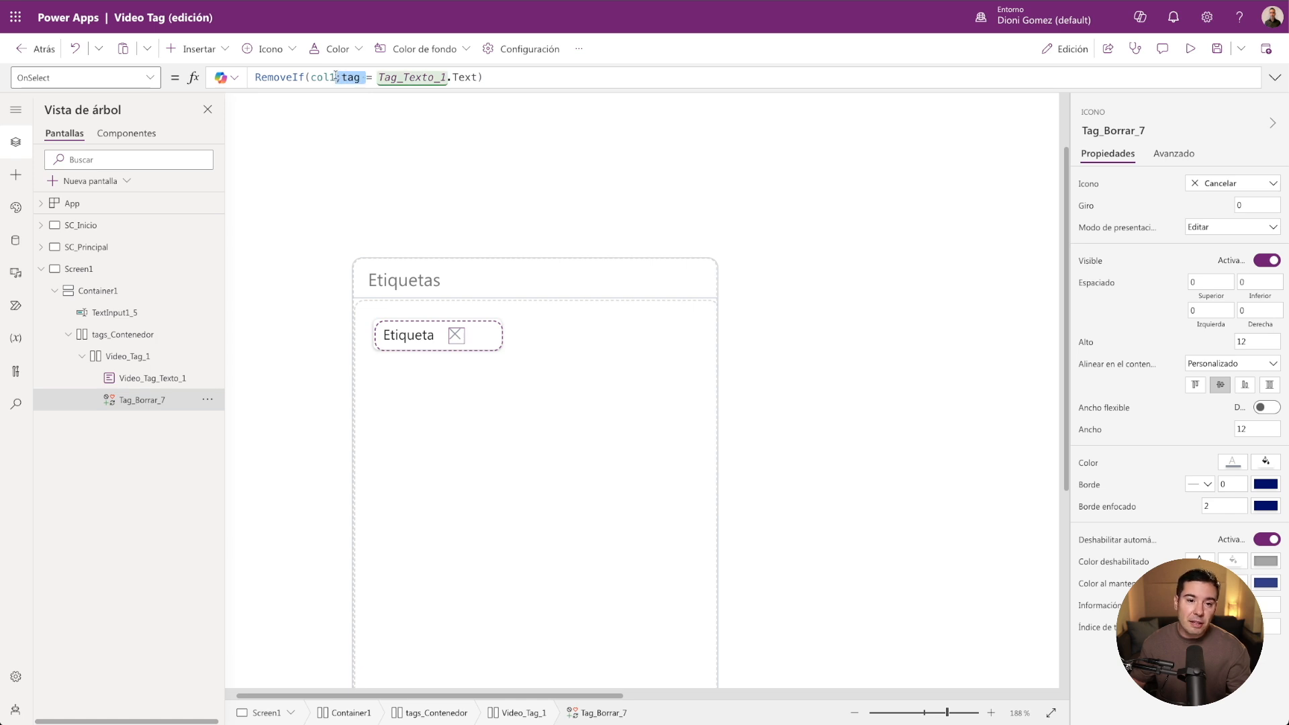
click(302, 78)
click(360, 78)
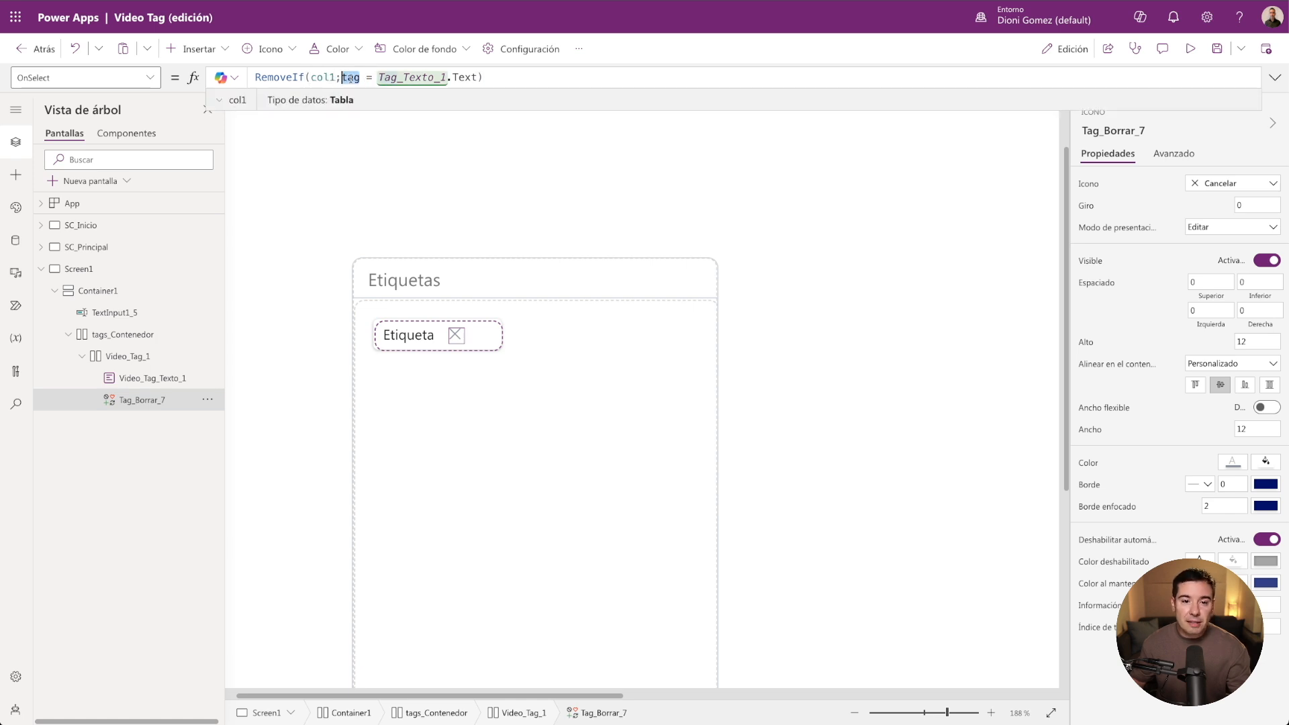
drag(378, 78, 478, 78)
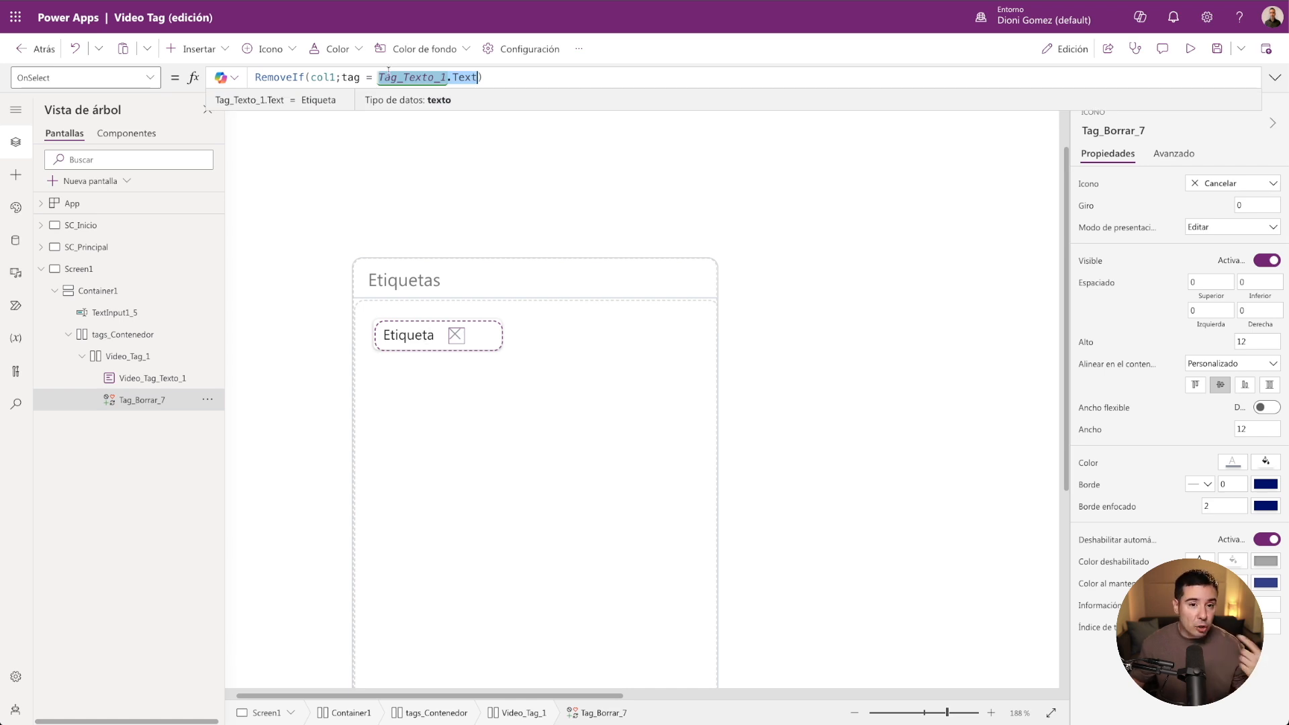
click(413, 337)
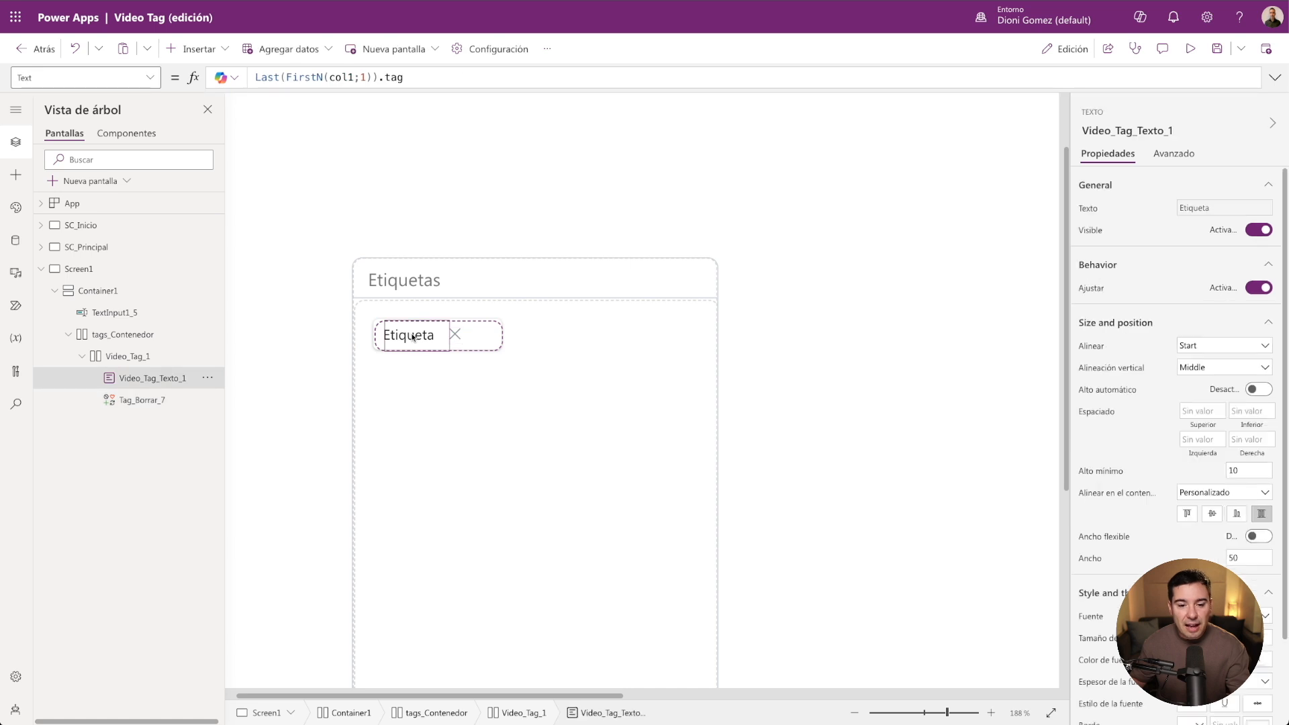
click(452, 335)
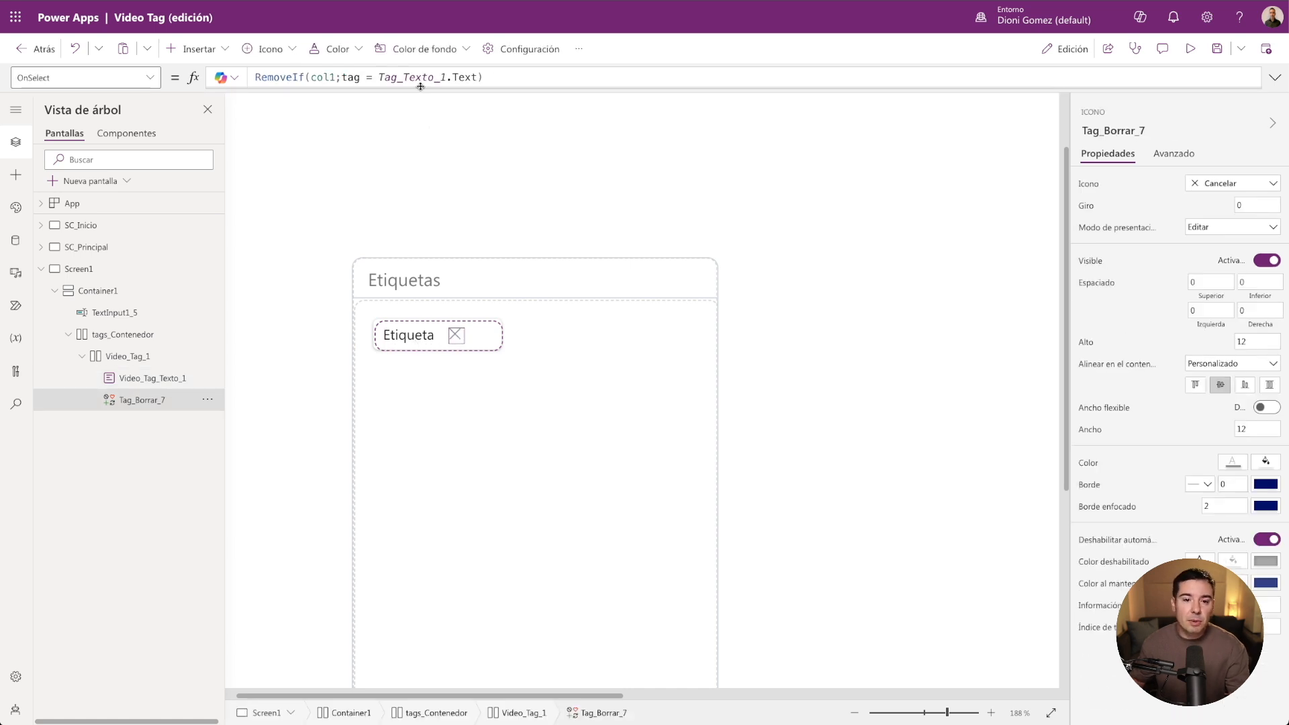
click(380, 78)
text(Video)
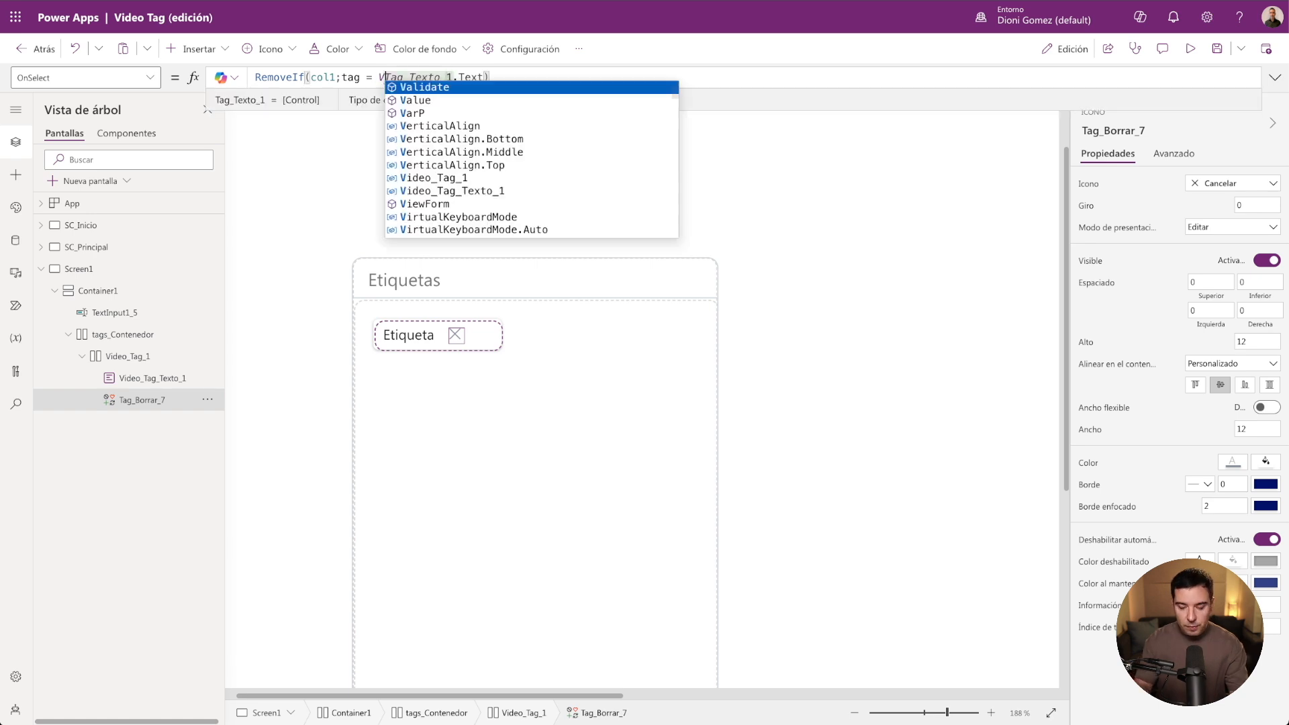
text(_)
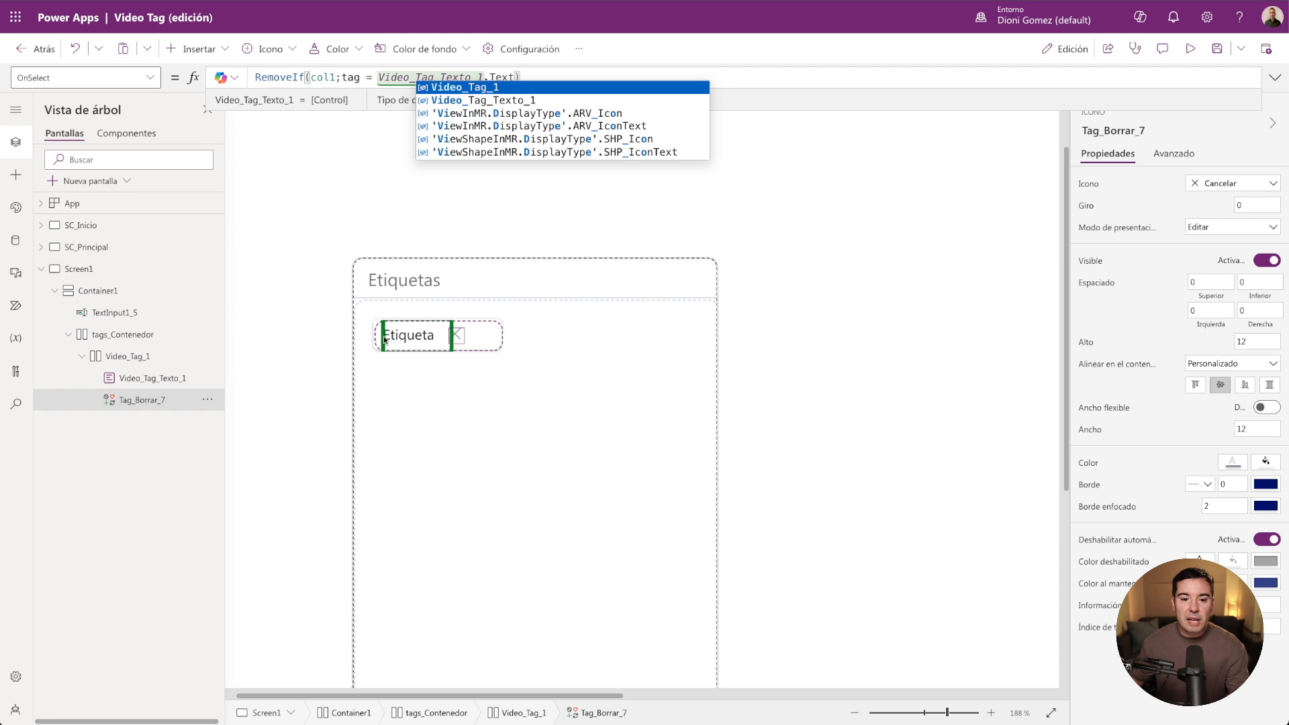
click(129, 379)
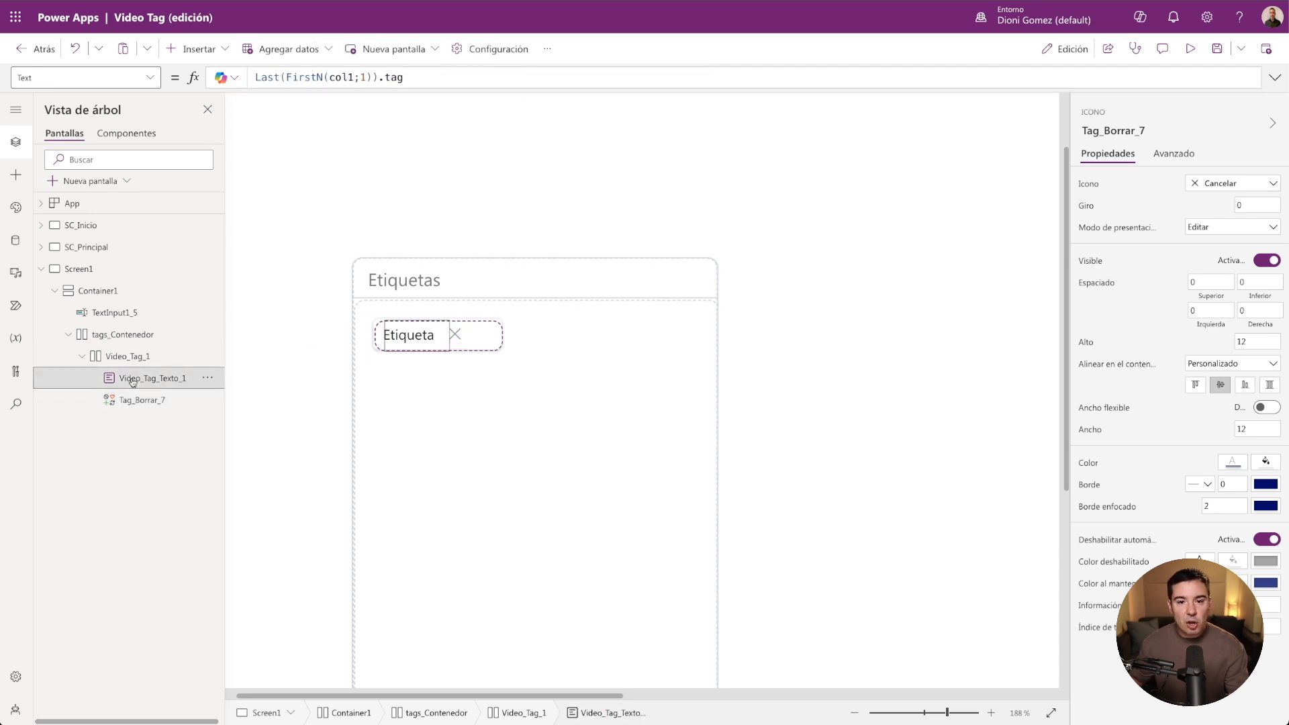
click(134, 401)
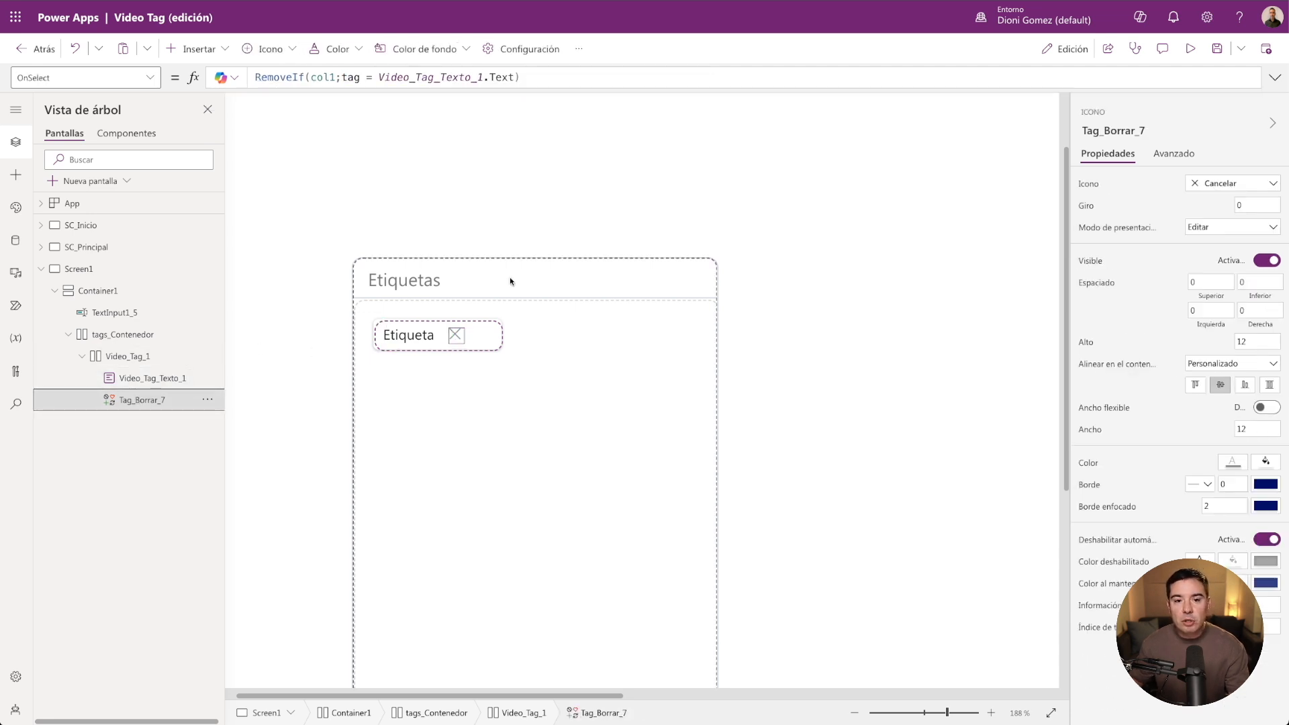
Test the Tag_Borrar_7 icon on the Screen1 canvas by deleting the tags in col1 one after another.
alt+click(456, 335)
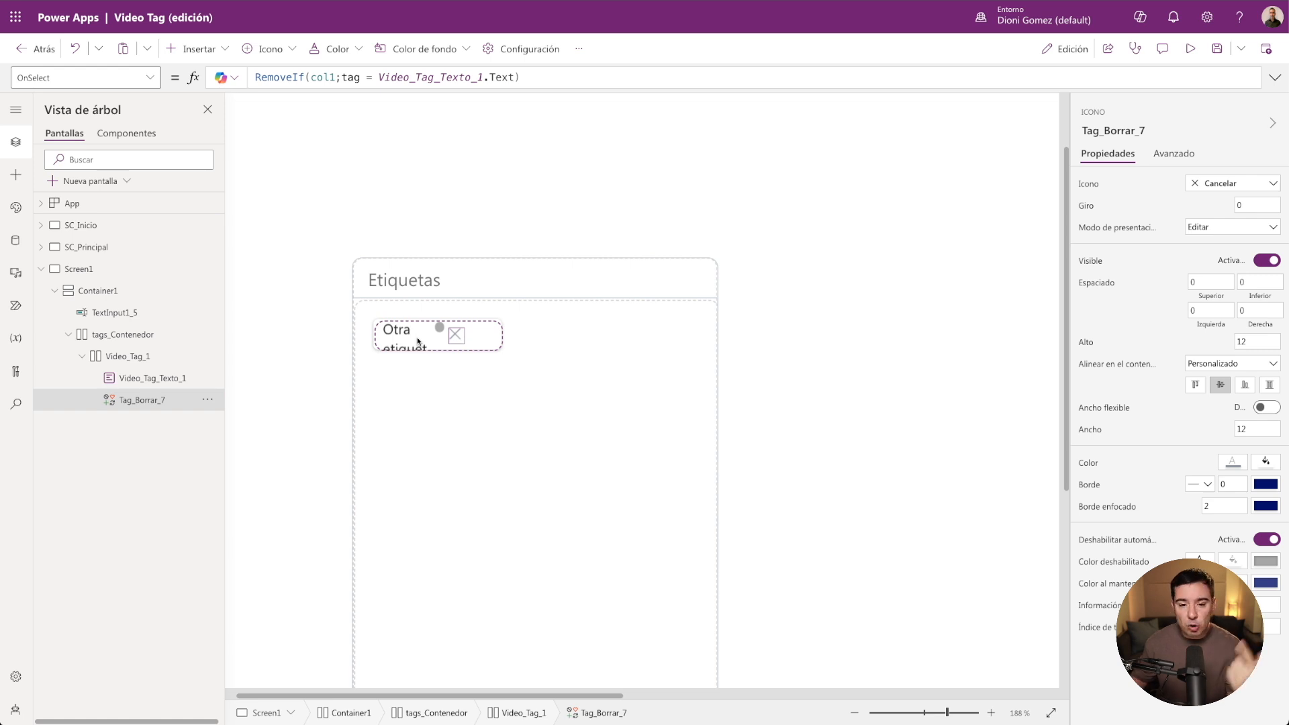
alt+click(456, 335)
alt+click(456, 335)
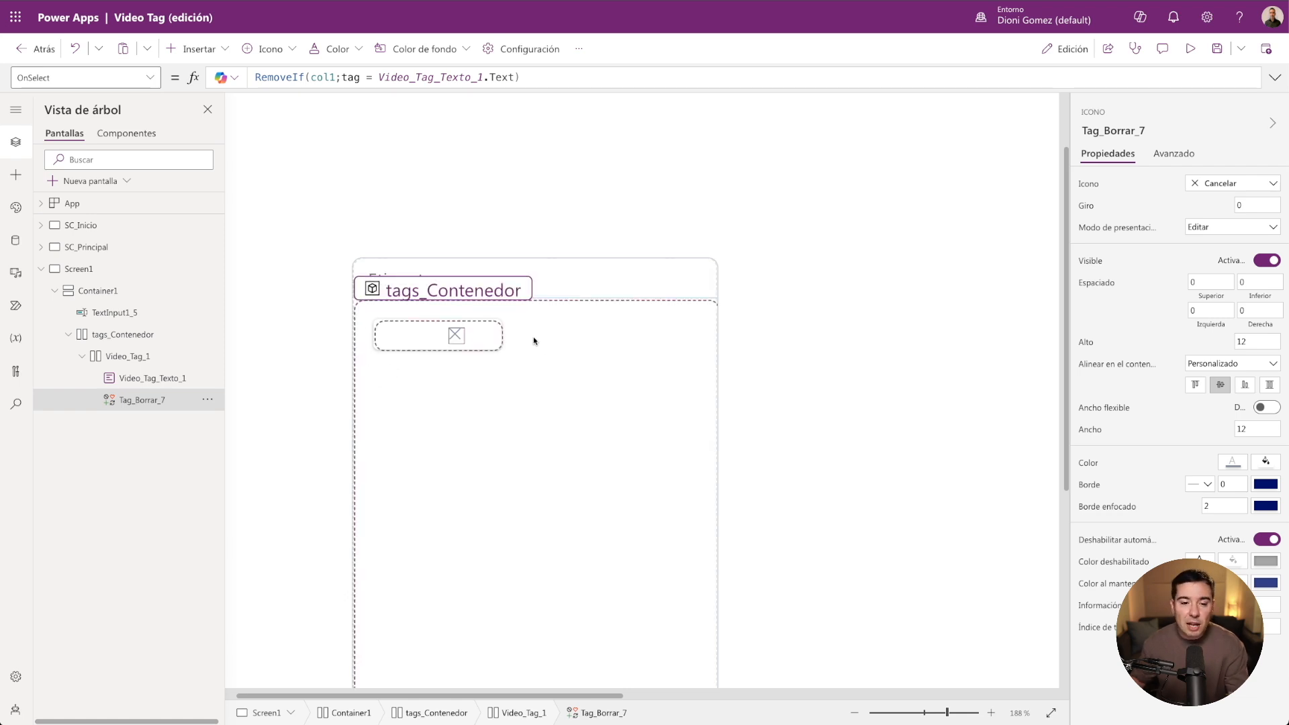
Copy the Visible formula CountRows(col1)>=1 from the Tag_1 container on SC_Principal.
click(115, 362)
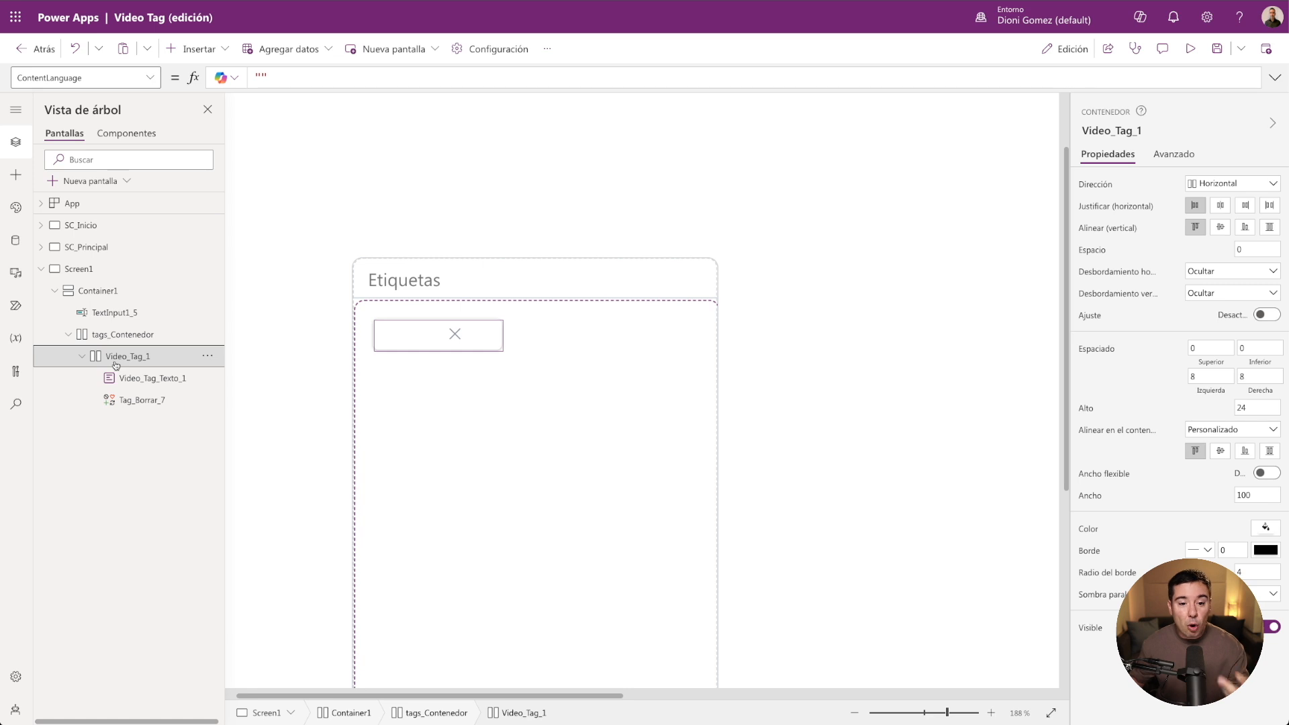
click(88, 247)
scroll(650, 513, down, 5)
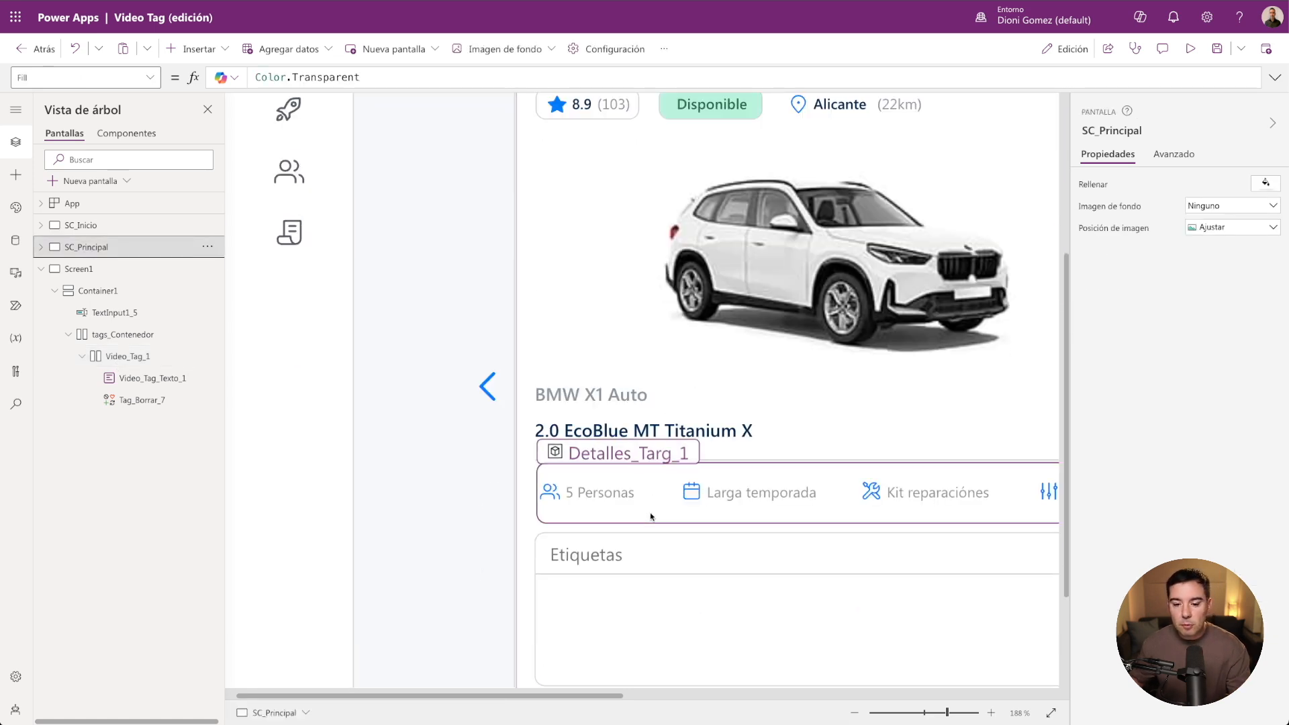
scroll(650, 513, down, 2)
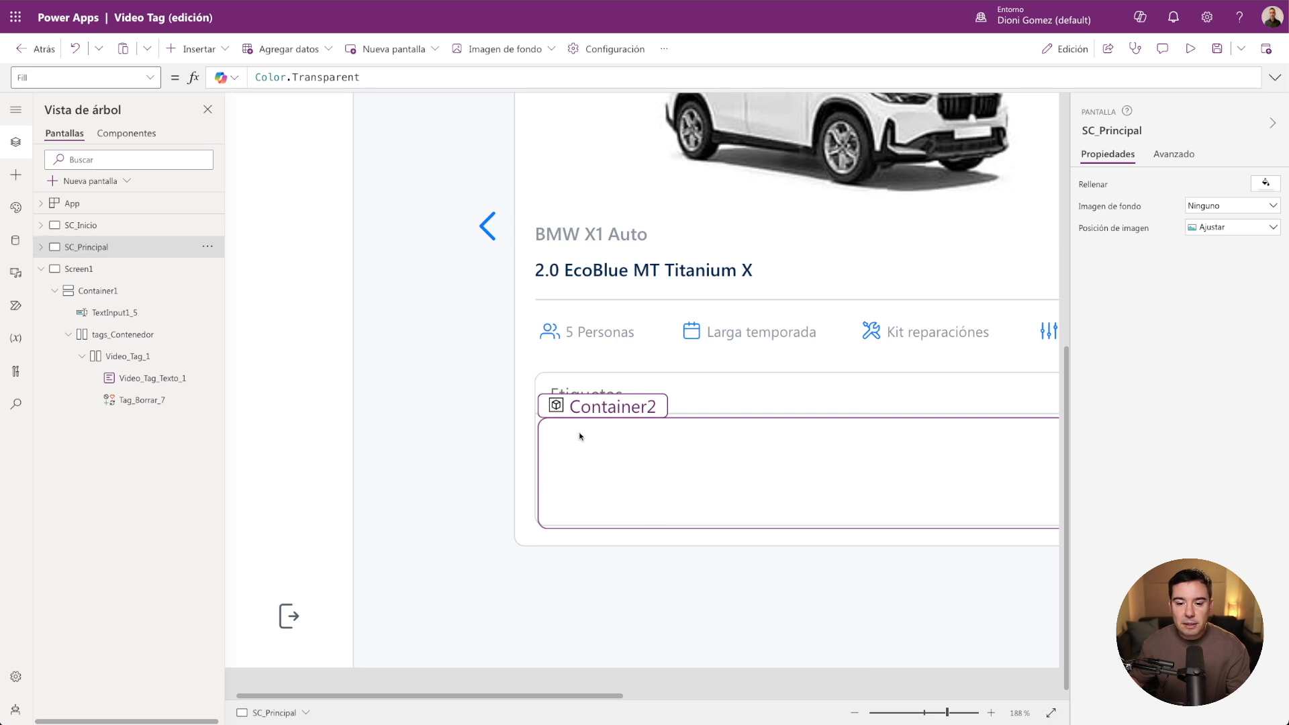
click(597, 452)
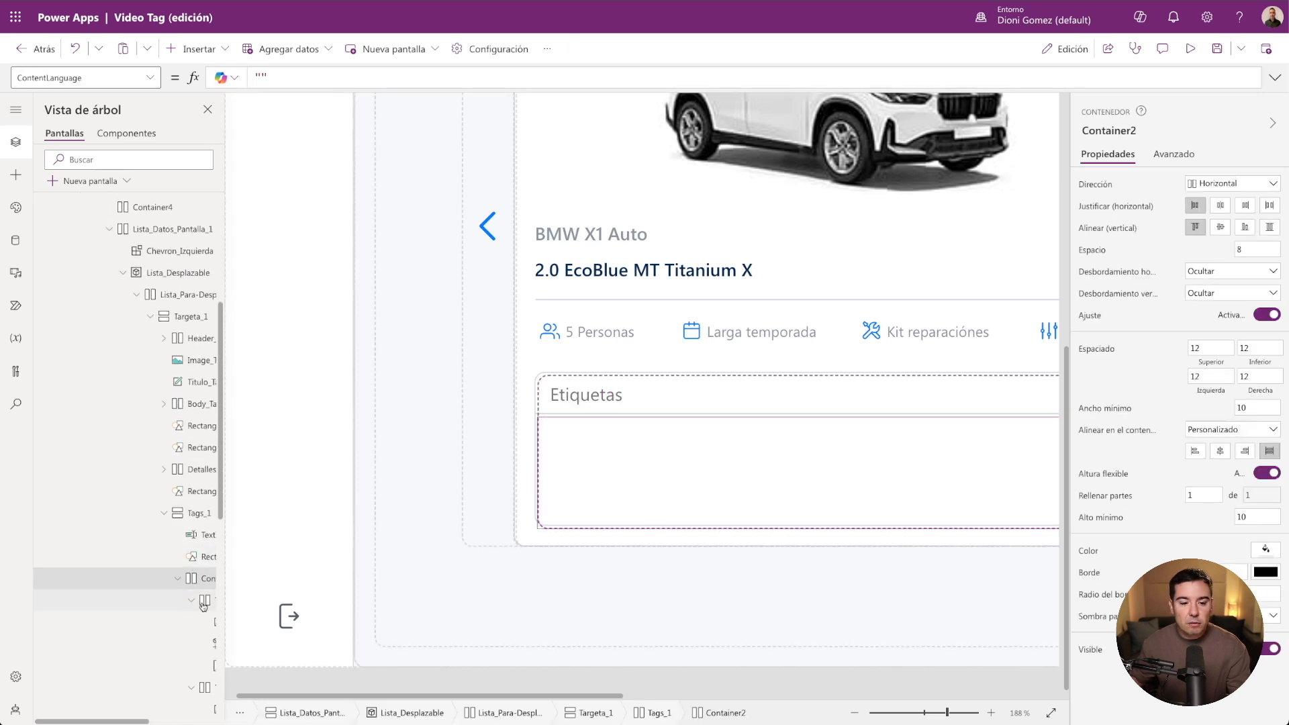
click(216, 602)
click(1089, 629)
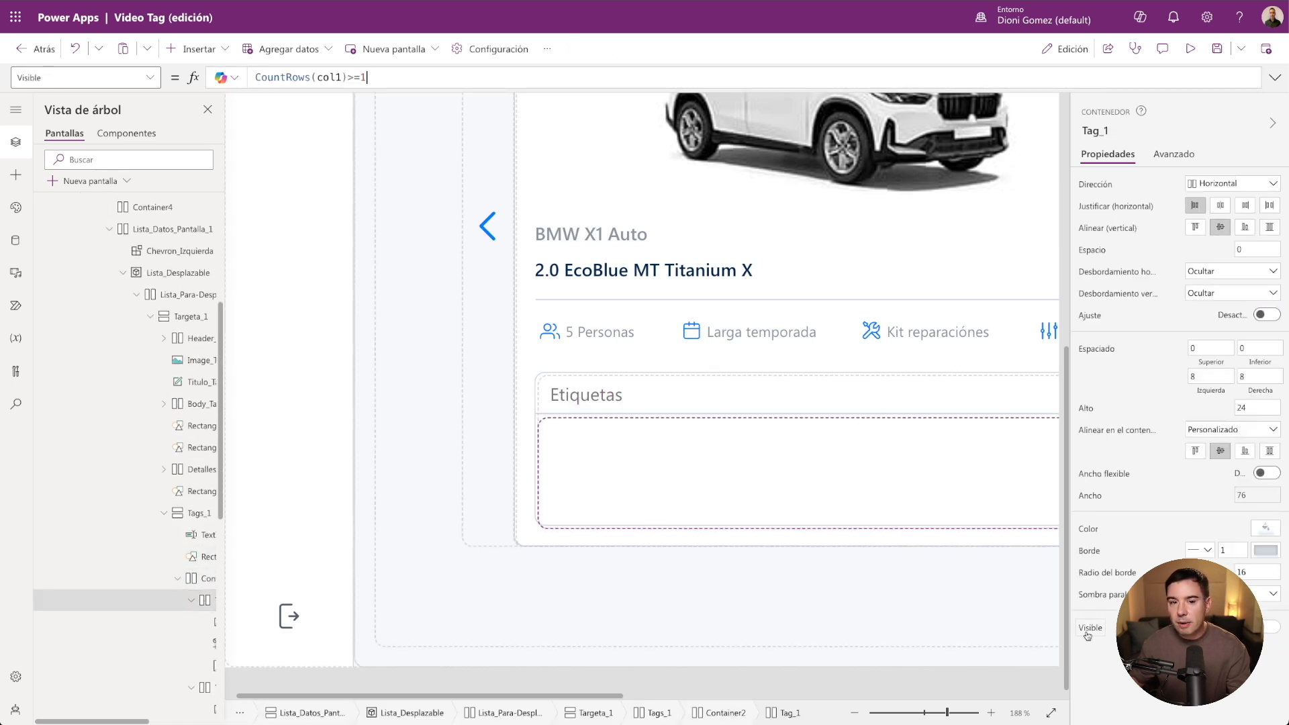
click(355, 81)
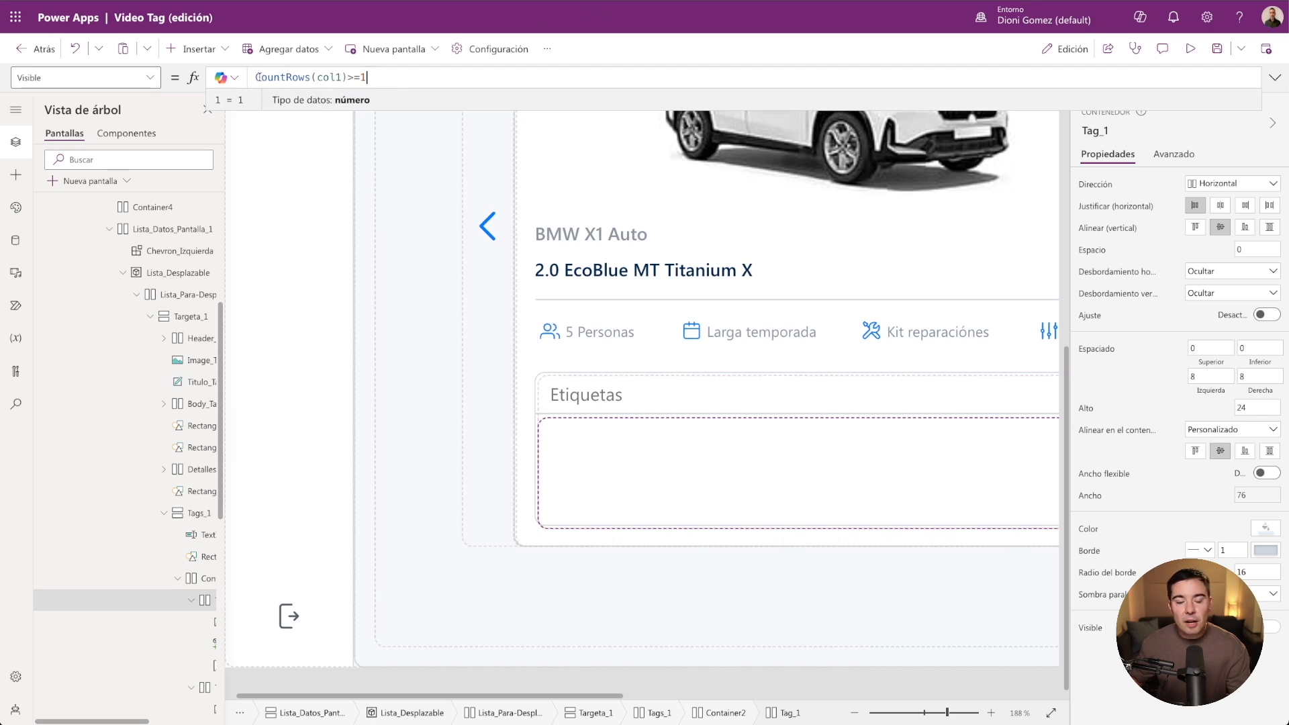
drag(382, 78, 254, 78)
key(ctrl+c)
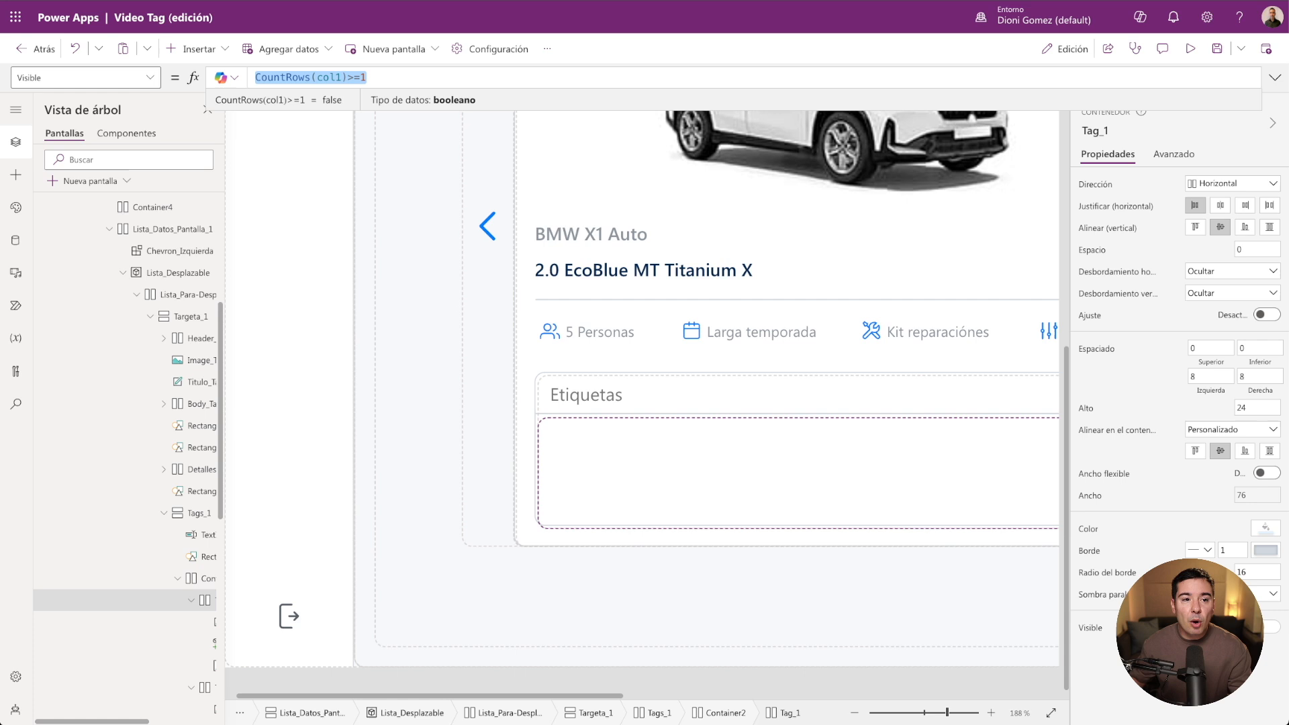
Replace the Visible value of the Video_Tag_1 container on Screen1 with CountRows(col1)>=1.
scroll(137, 251, up, 4)
click(41, 247)
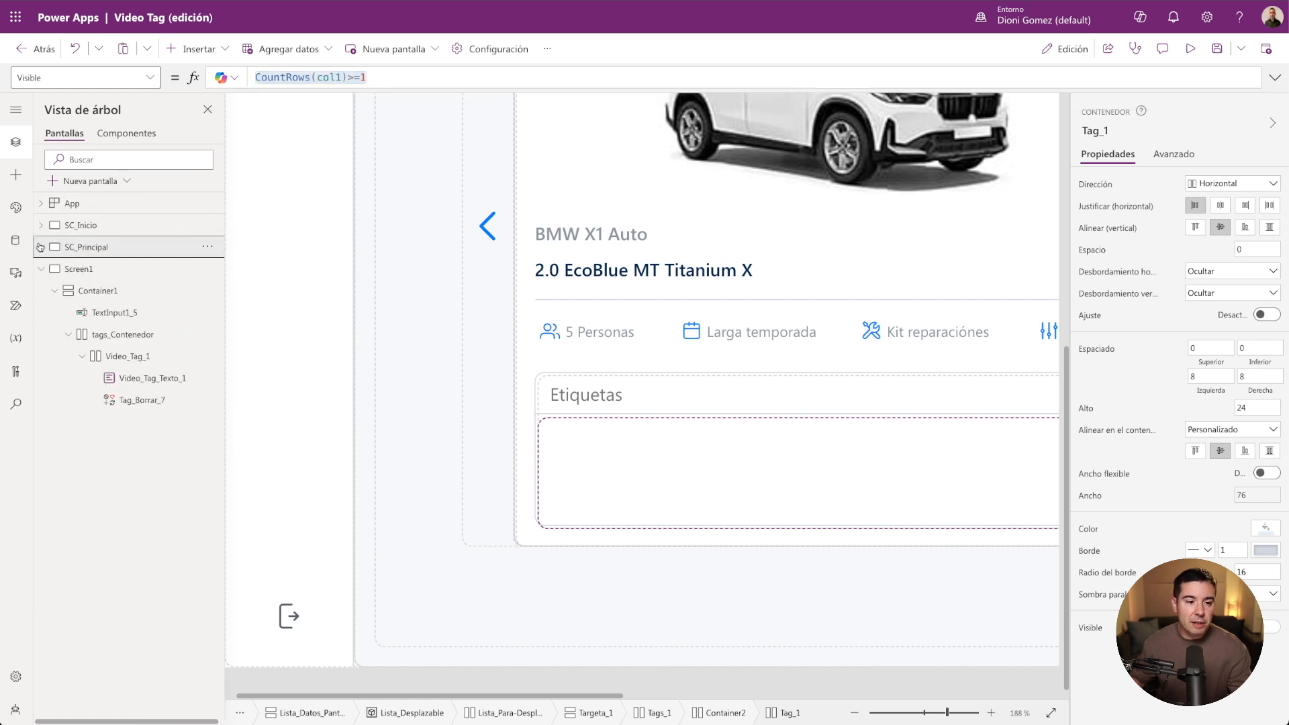
click(82, 270)
click(128, 366)
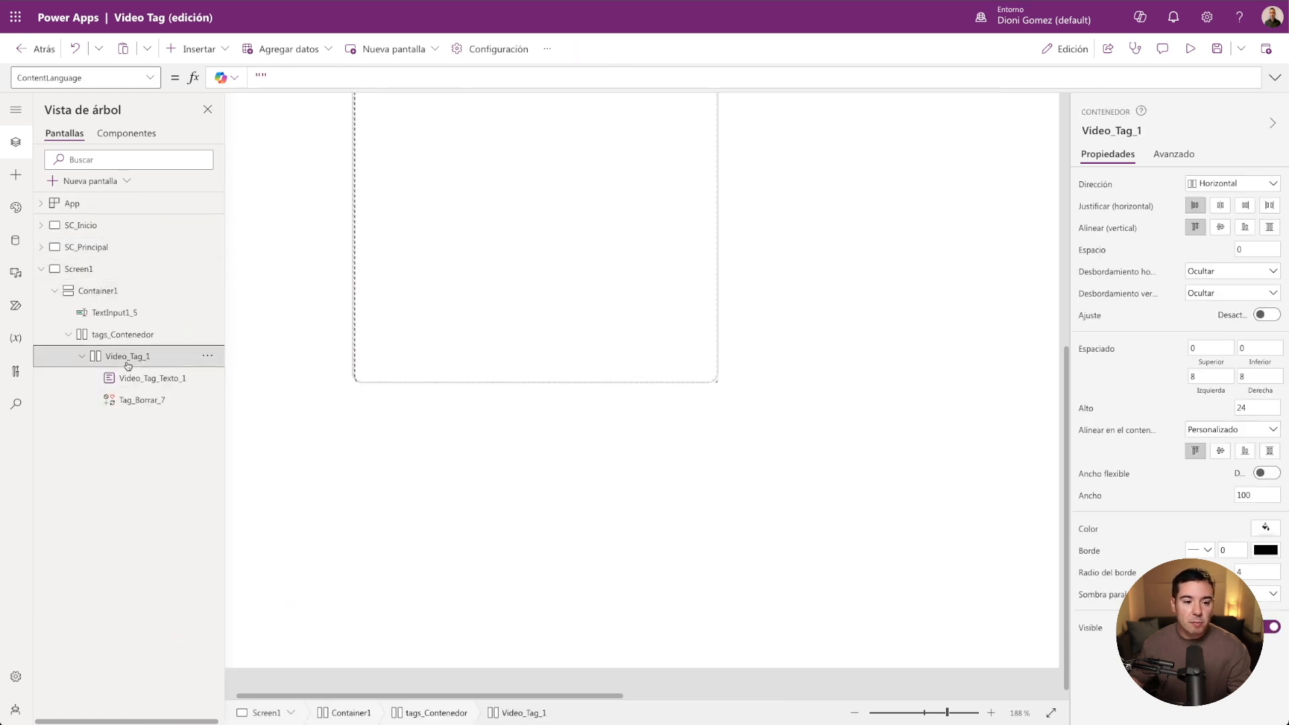
scroll(313, 421, up, 5)
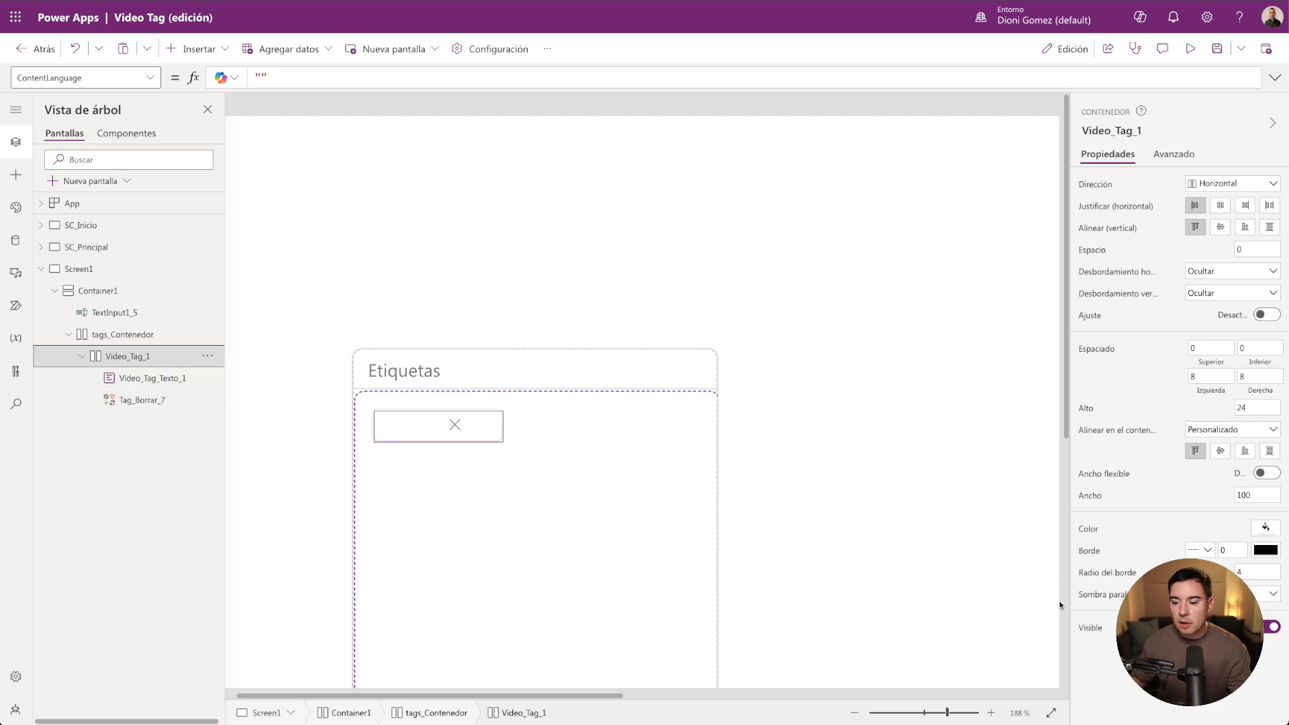
click(1090, 627)
key(ctrl+a)
key(ctrl+v)
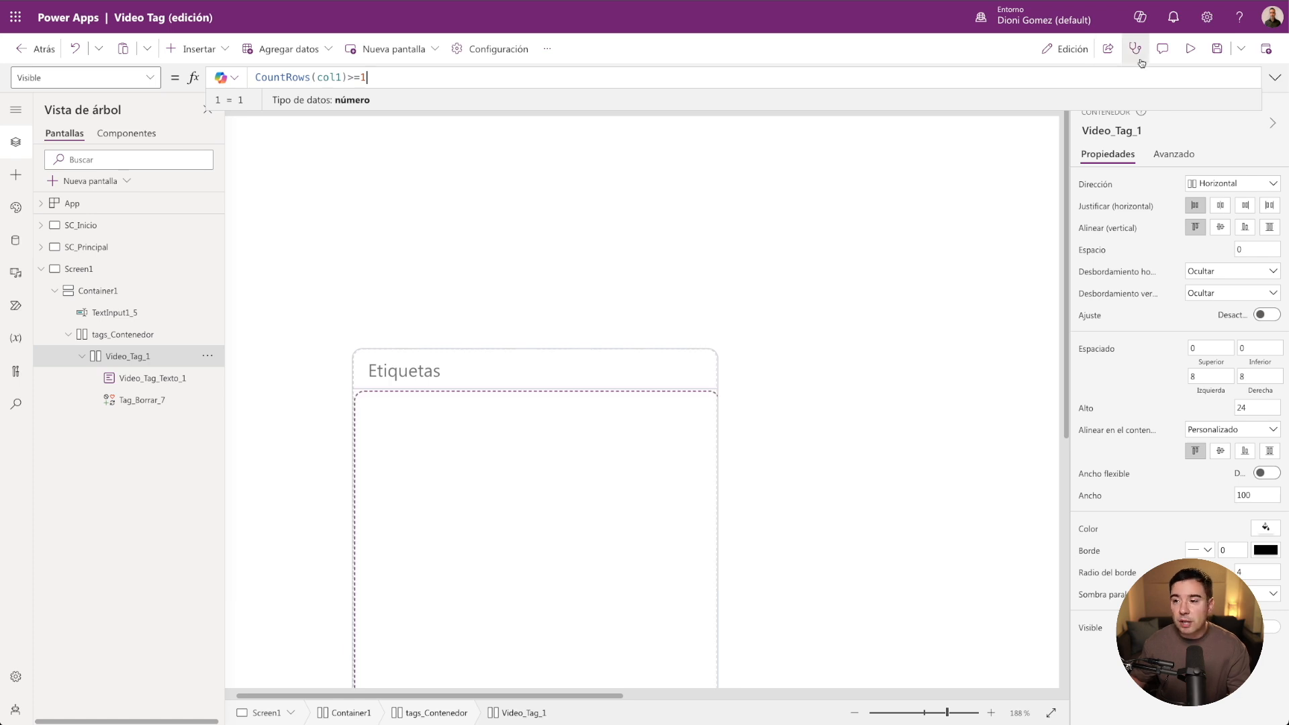
Preview Screen1, add a tag named Registro through the Etiquetas input, and return to editing.
click(1191, 48)
click(346, 262)
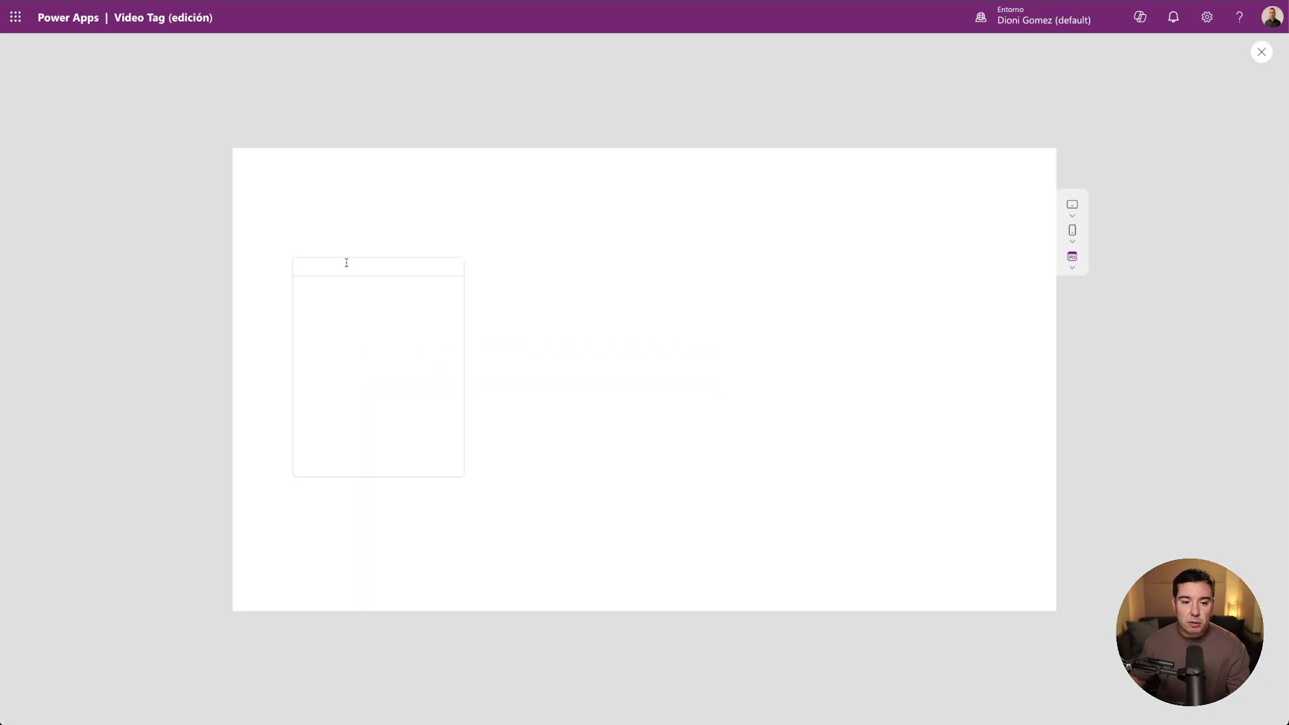
text(Registro)
key(Return)
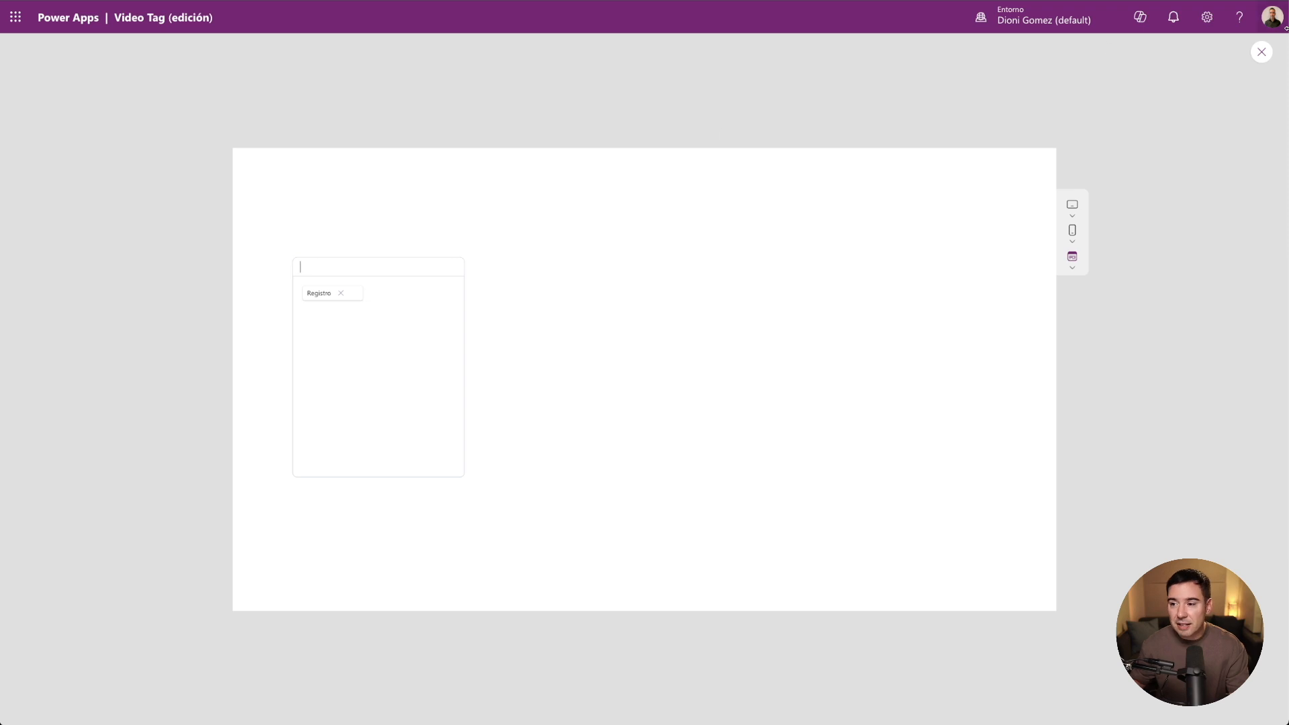
click(1261, 52)
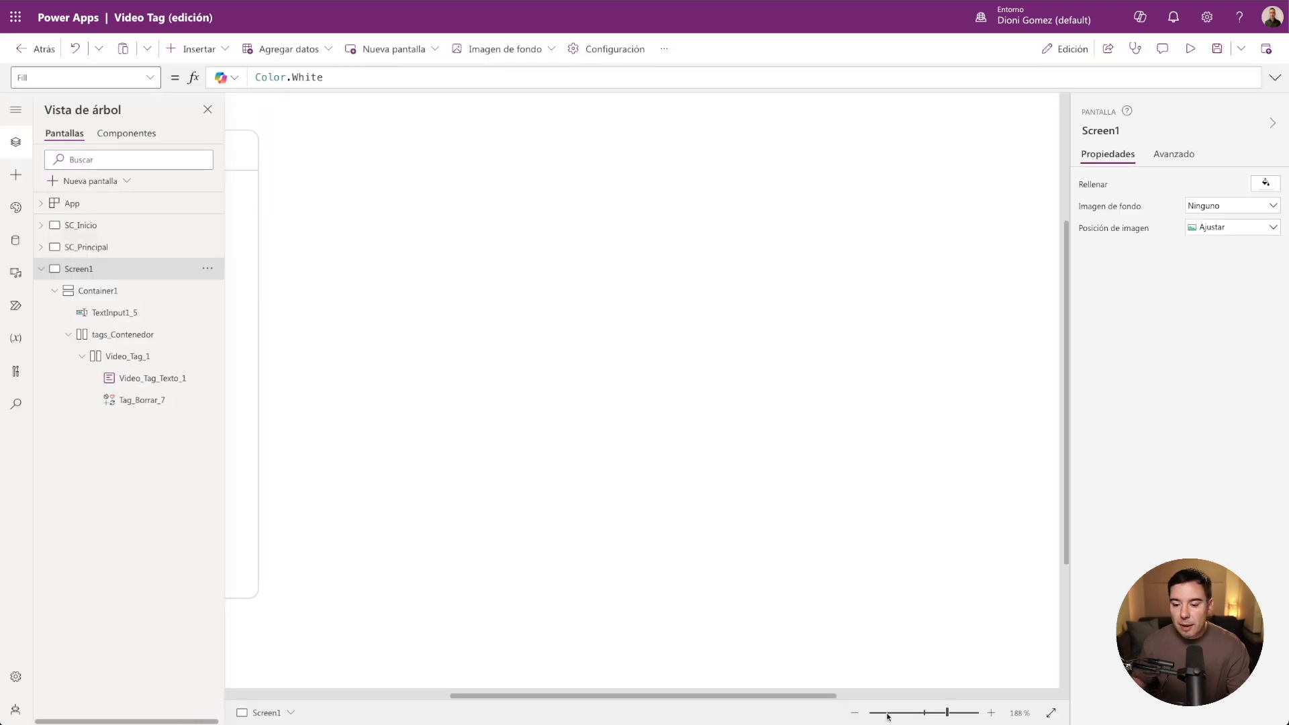
drag(827, 698, 586, 683)
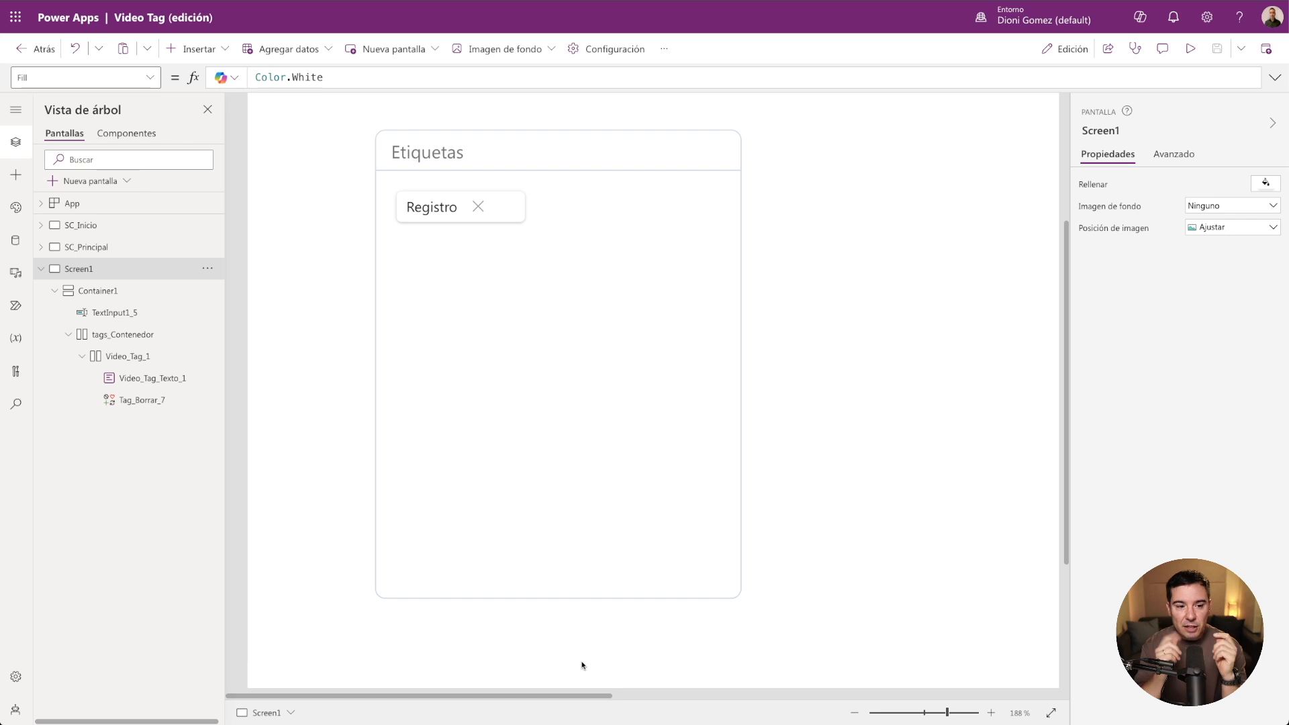
Examine the HtmlText formula of Tag_Ancho_1 inside the Tag_1 container on SC_Principal.
click(96, 249)
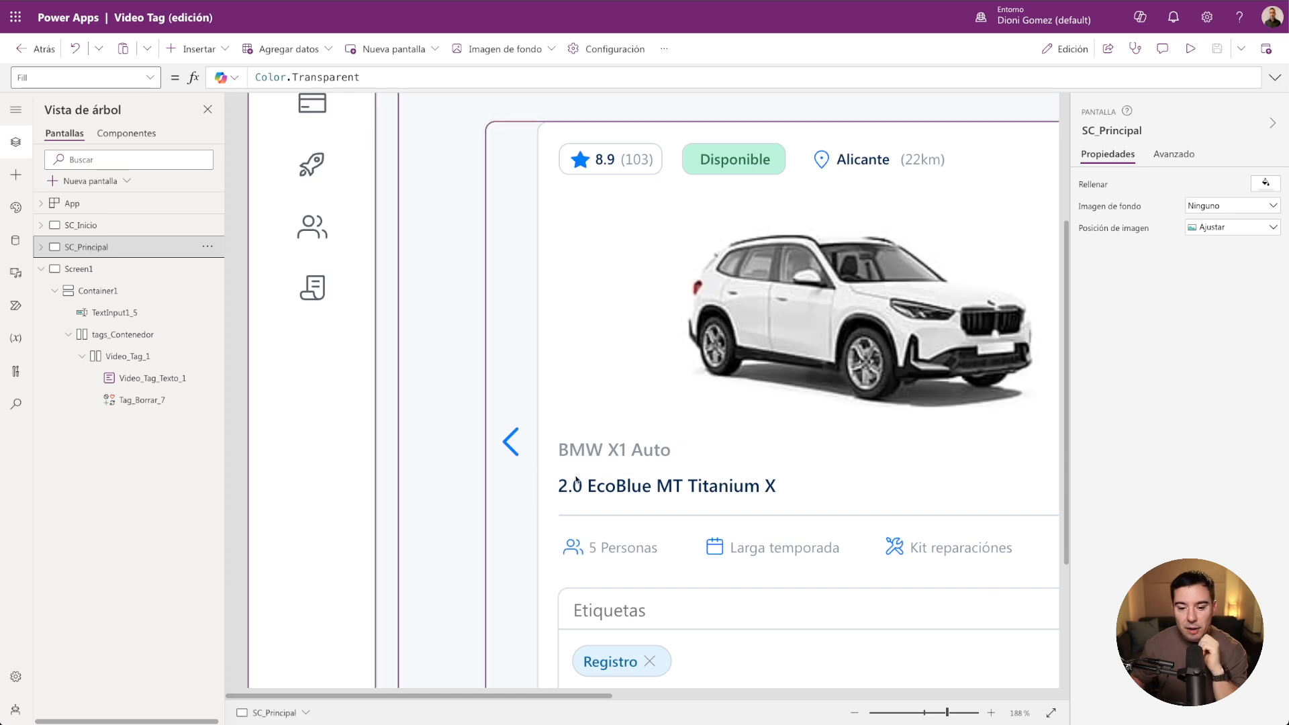
scroll(650, 478, down, 3)
click(615, 477)
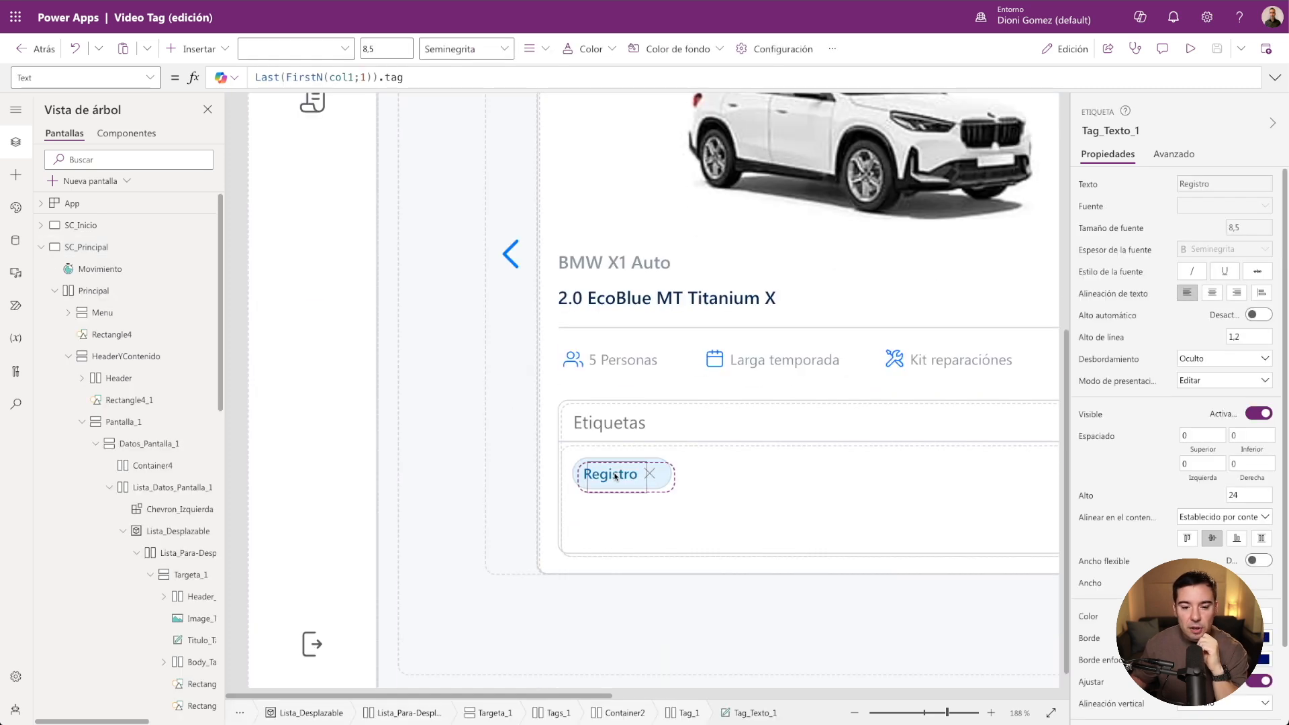
drag(127, 722, 183, 722)
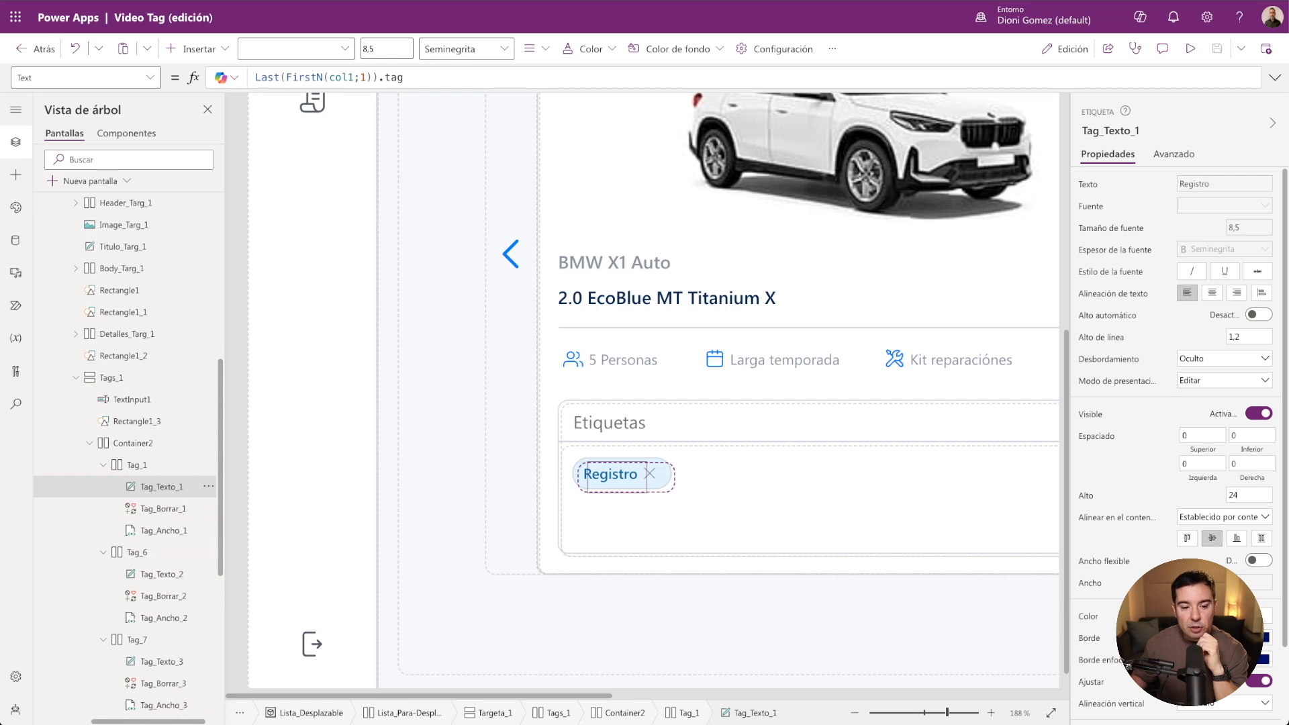
click(155, 531)
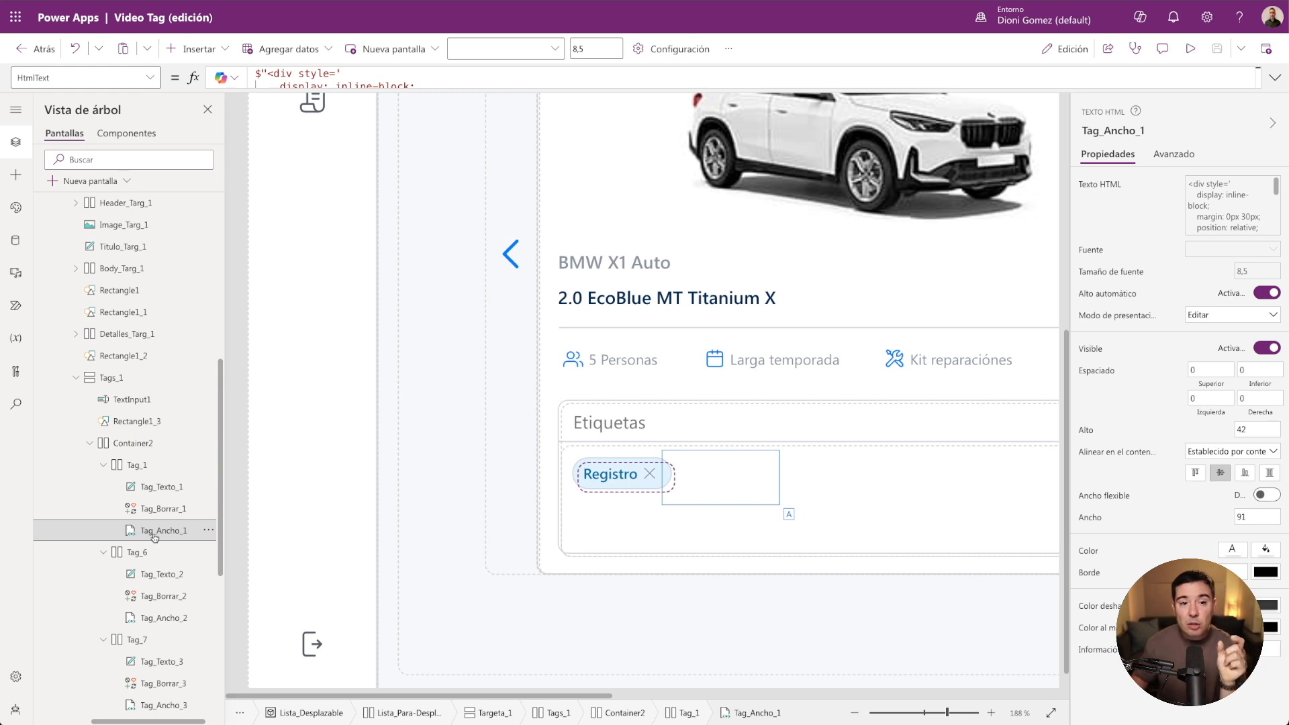
drag(455, 89, 468, 238)
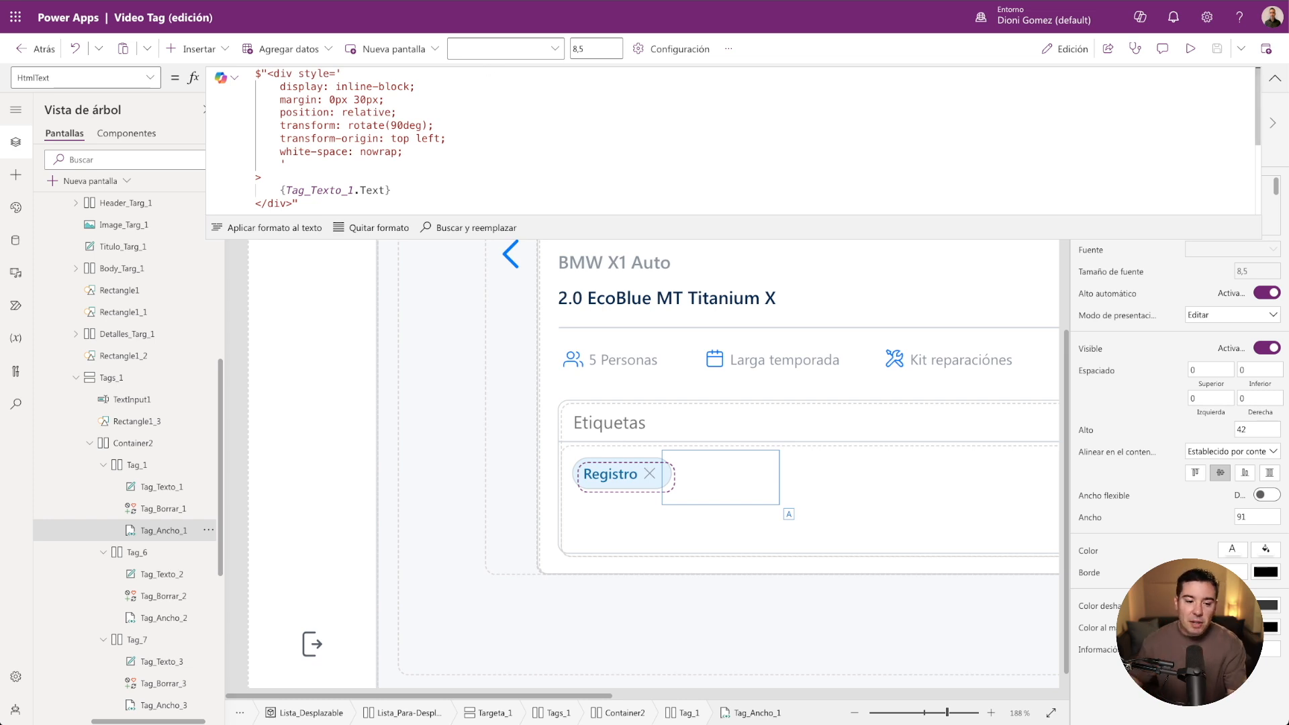
click(161, 509)
click(156, 531)
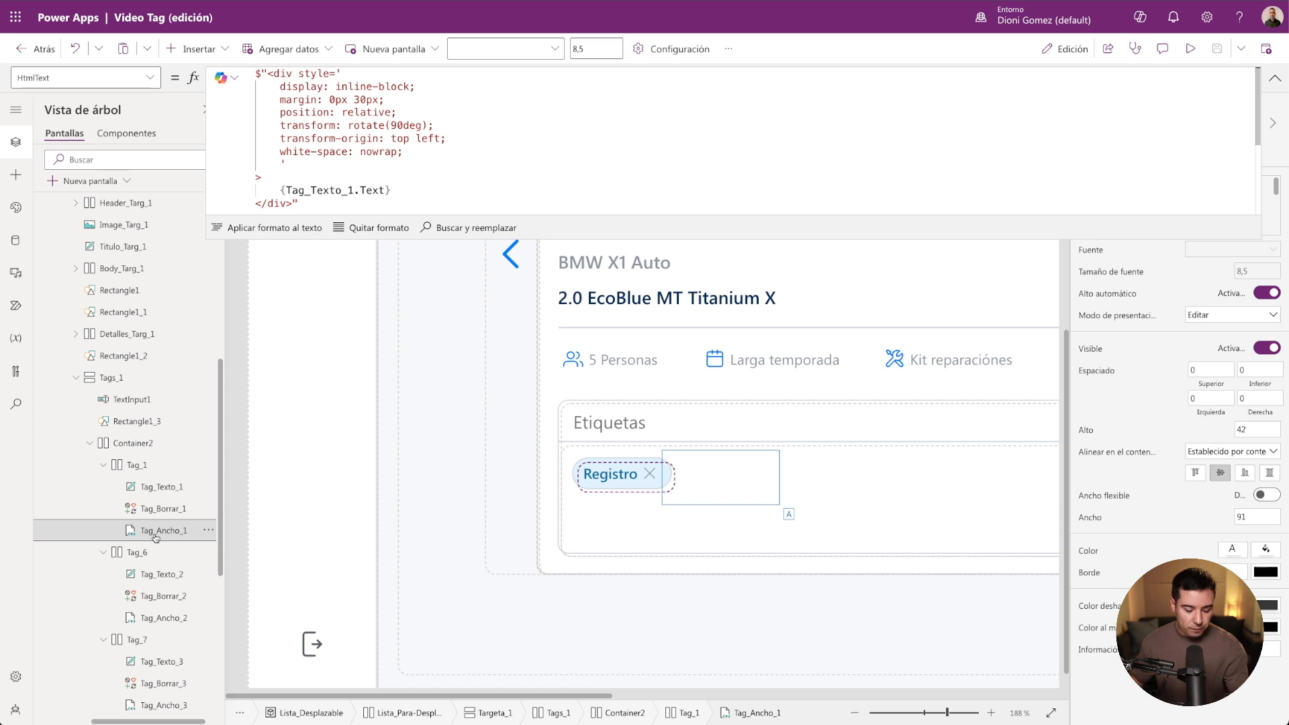
click(1274, 78)
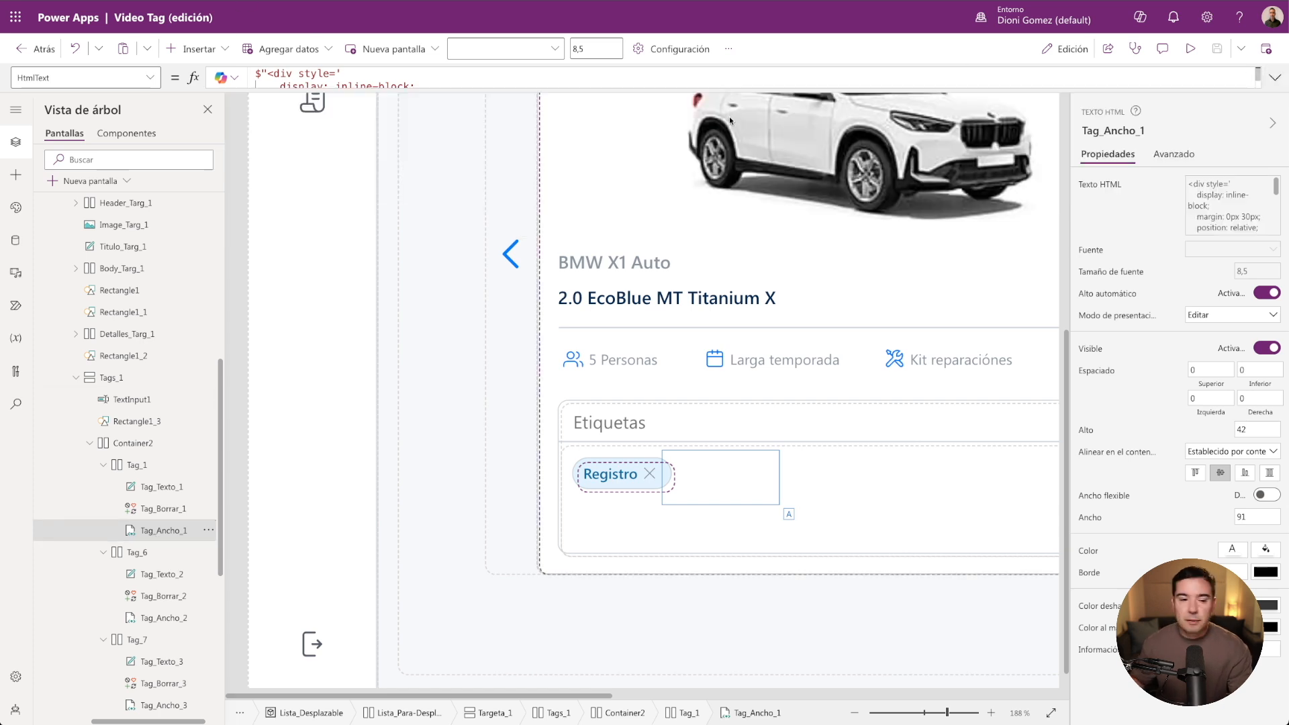
Copy the Tag_Ancho_1 HTML text control from SC_Principal into the Video_Tag_1 container on Screen1 and expand its HtmlText formula.
scroll(127, 457, up, 5)
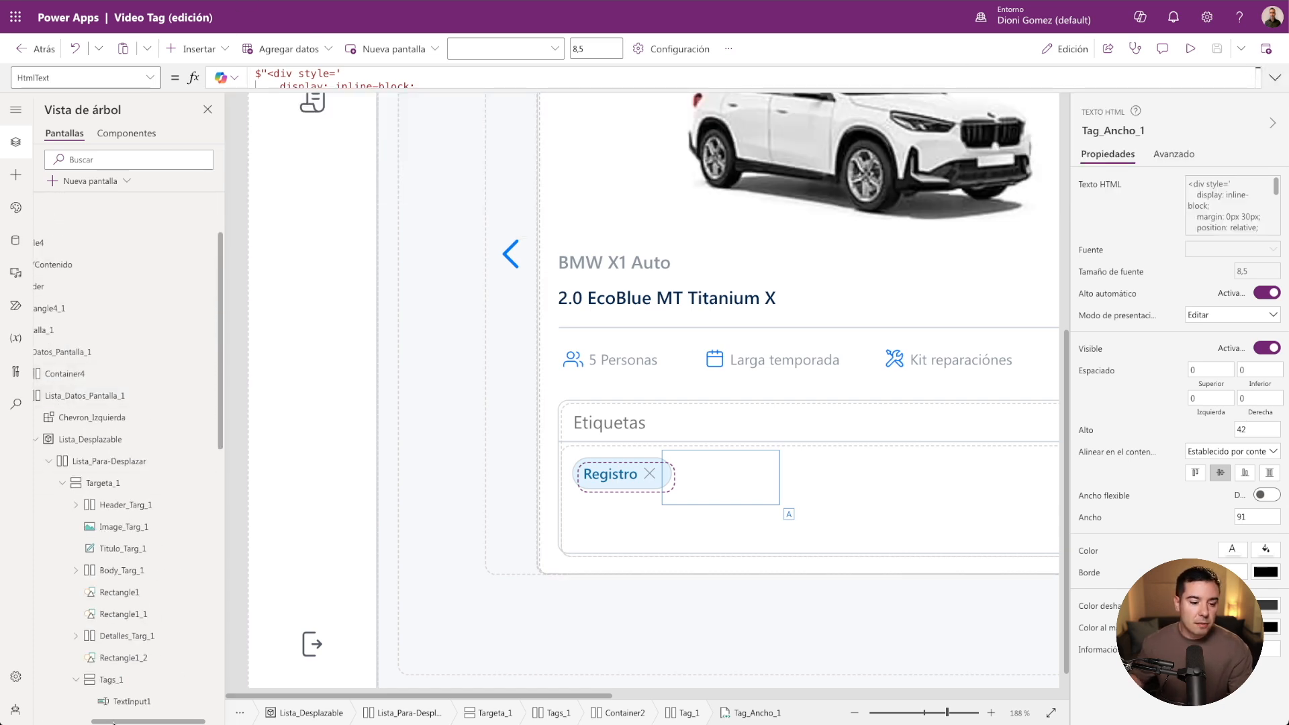
drag(113, 721, 59, 722)
click(68, 265)
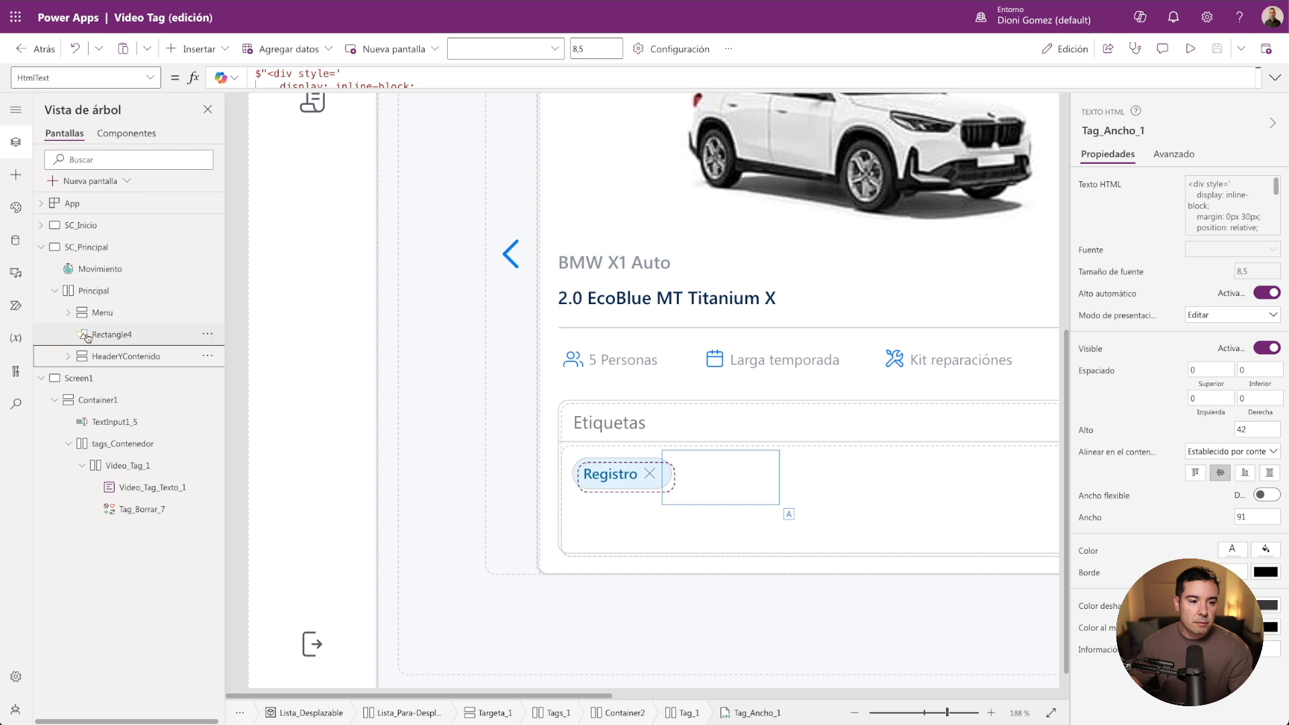
click(84, 380)
click(97, 399)
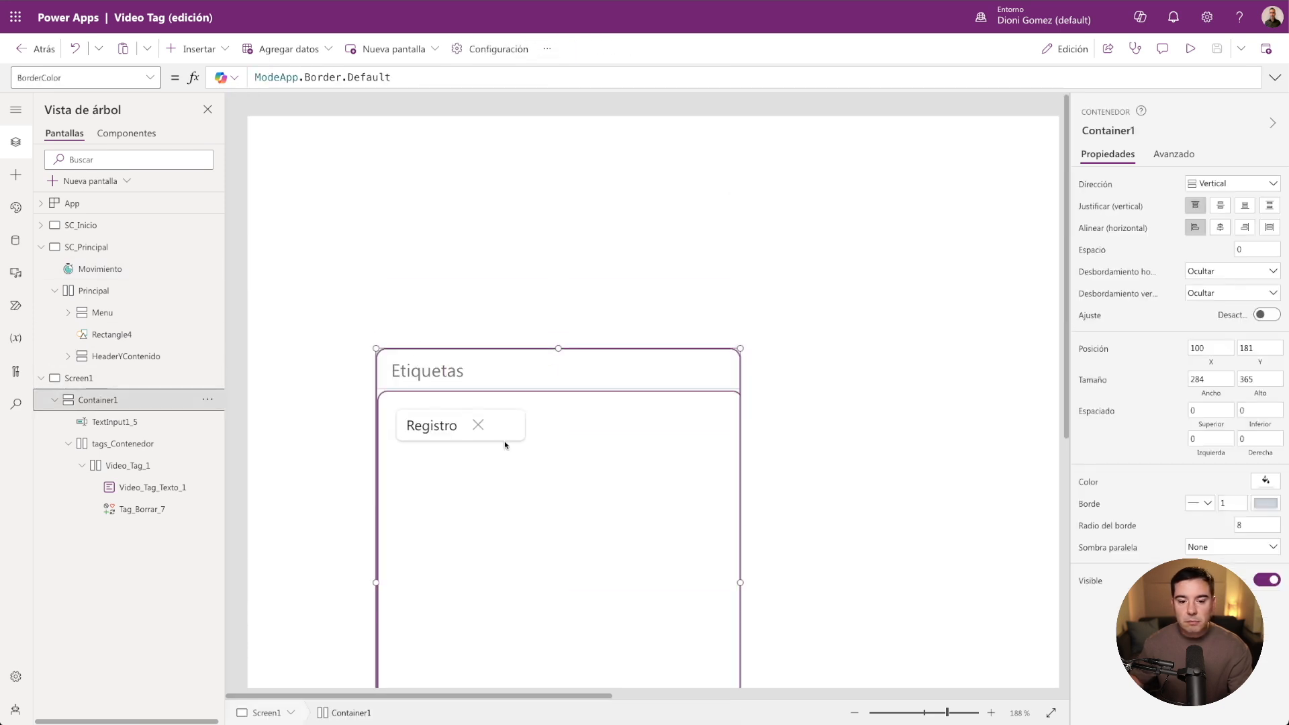
click(501, 429)
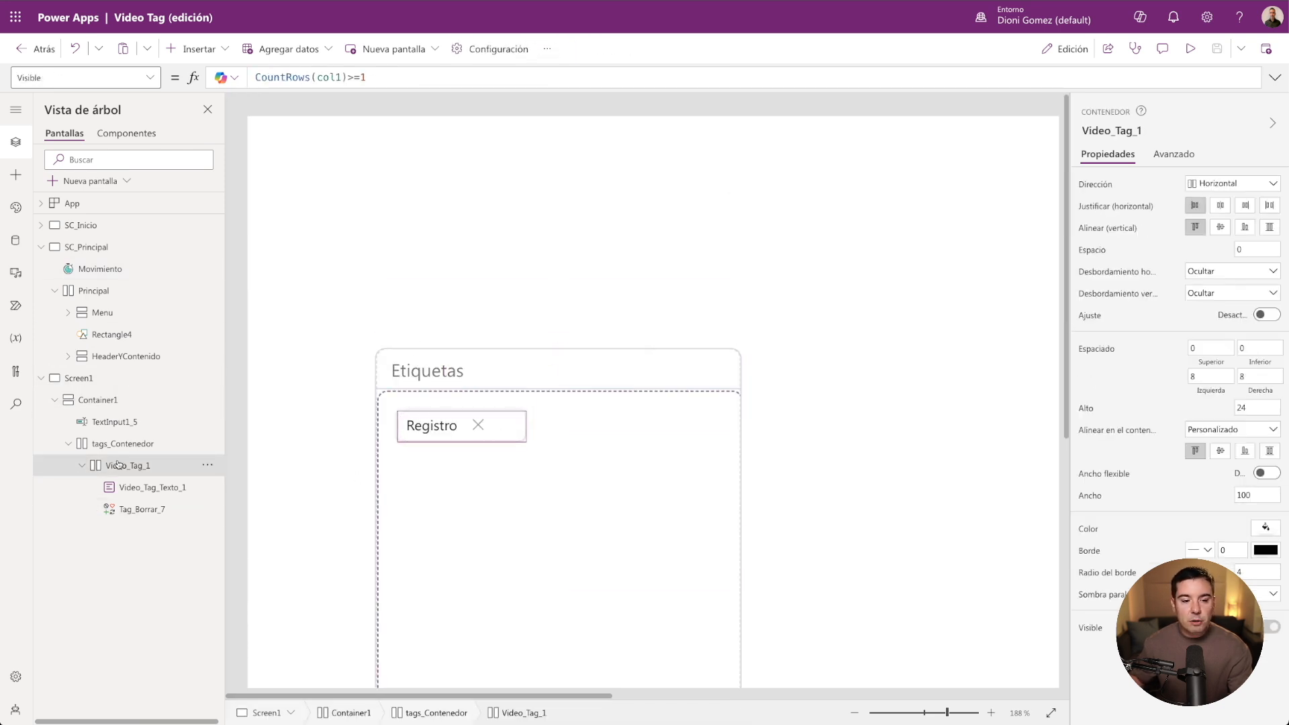
key(ctrl+v)
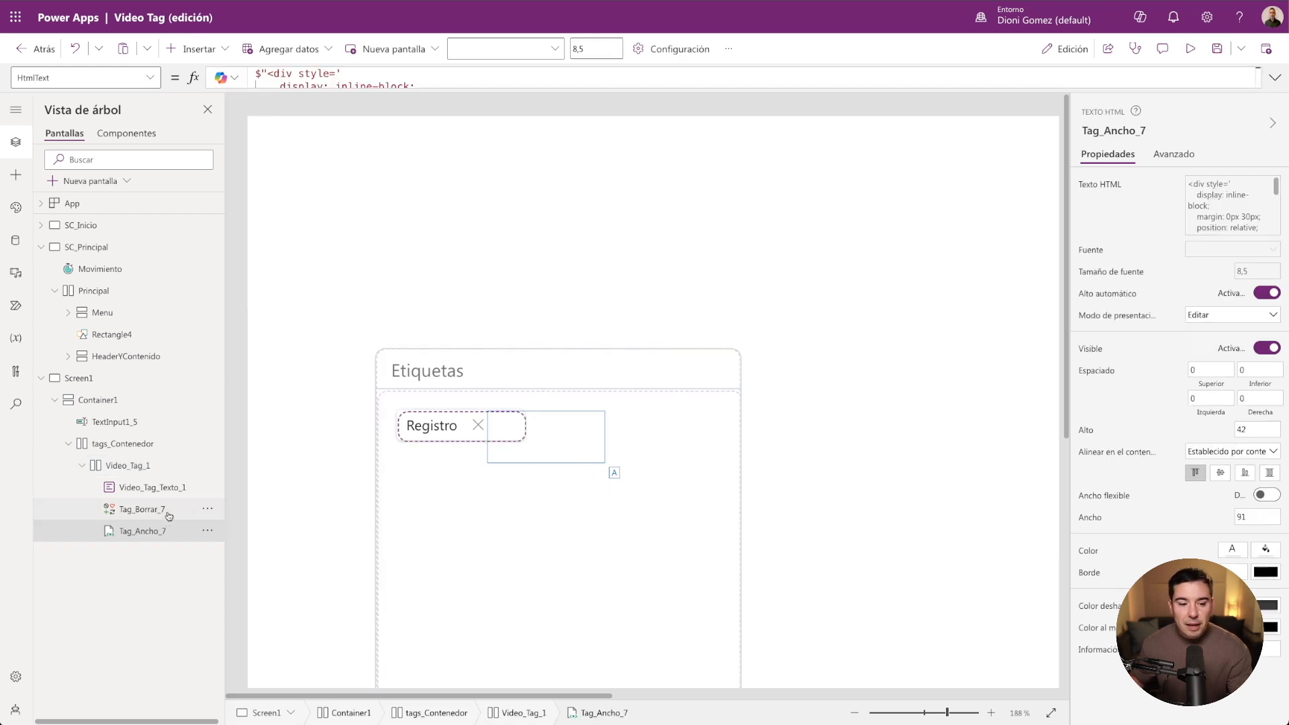
click(142, 510)
click(132, 535)
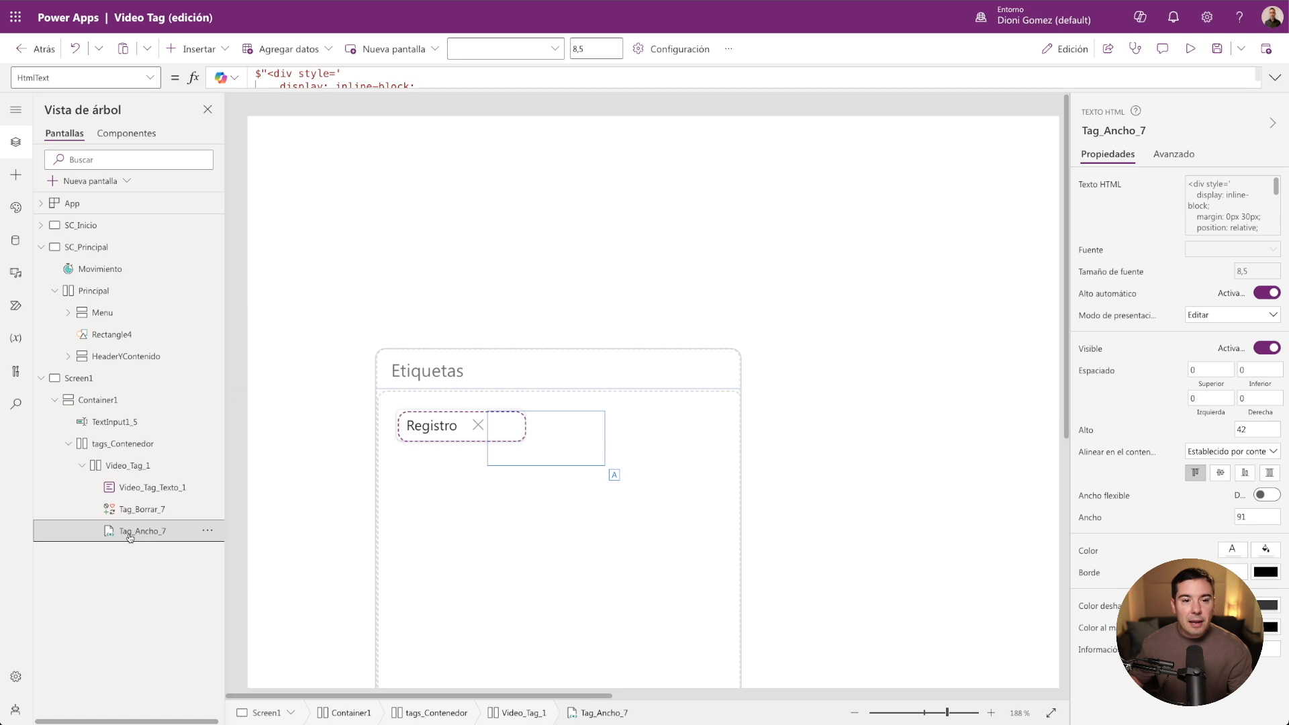
drag(618, 89, 618, 151)
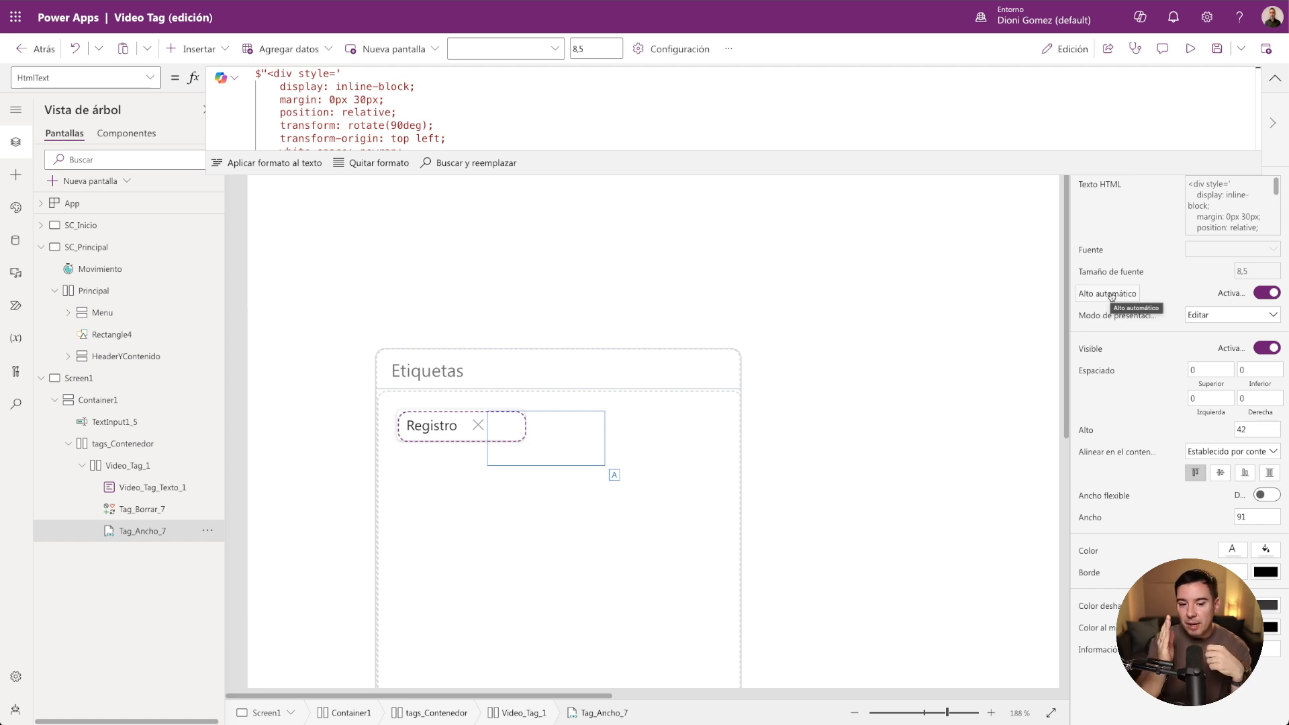
Paste another copy of the HTML text control directly onto Screen1 and place it in the empty area at about X 728, Y 264.
drag(948, 716, 923, 715)
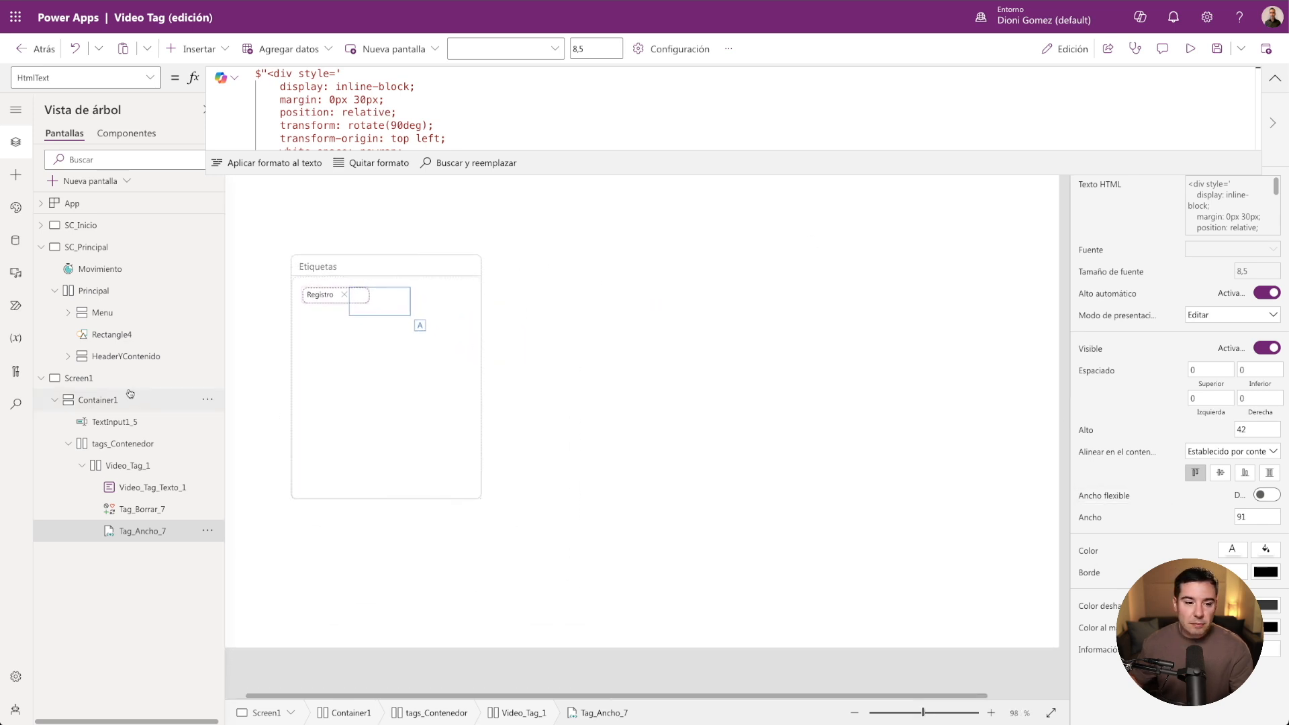
click(101, 378)
key(ctrl+v)
drag(919, 712, 910, 712)
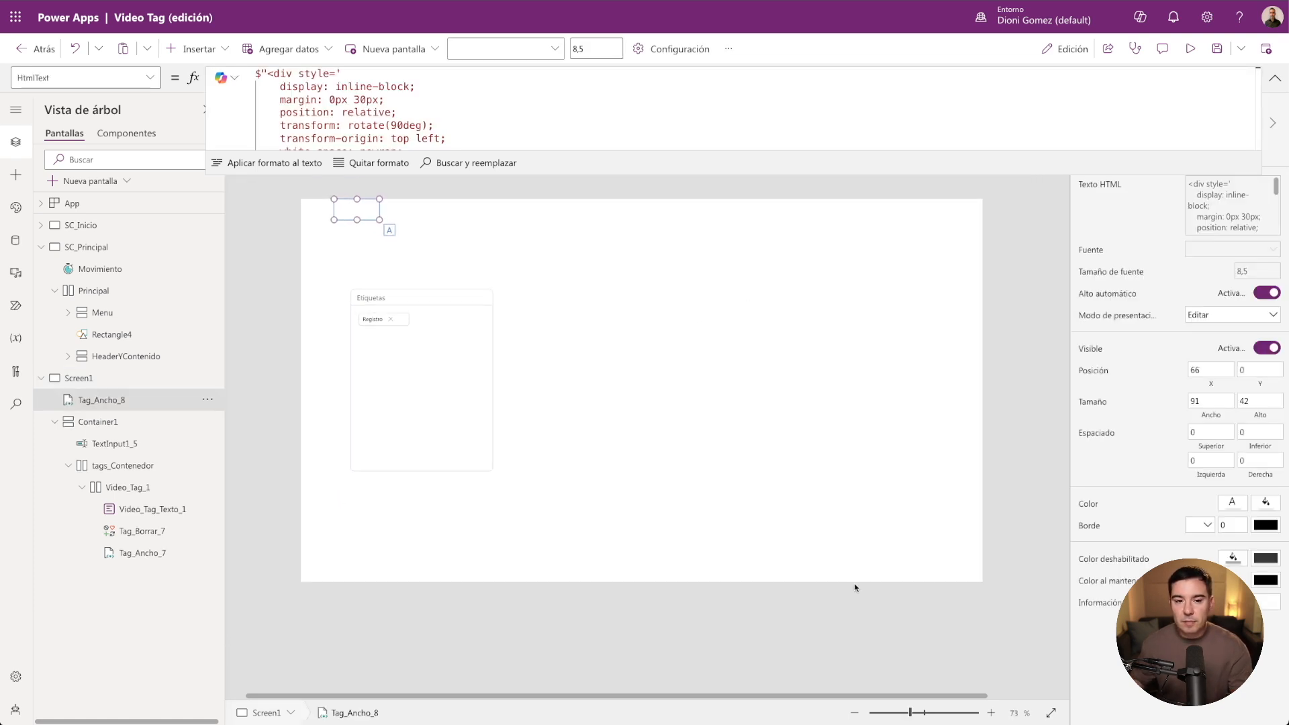
drag(383, 218, 714, 349)
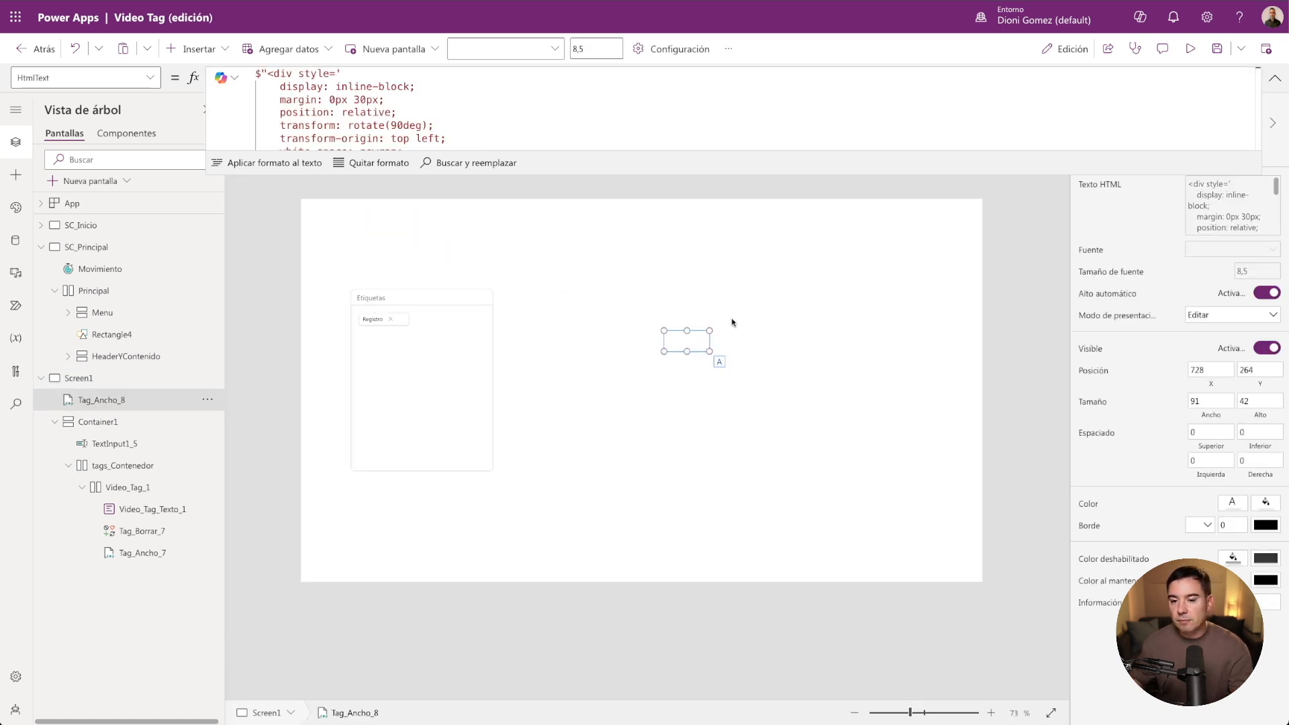
Set the loose copy's text color to black, examine its rotated text up close, and delete the copy from Screen1.
click(1236, 505)
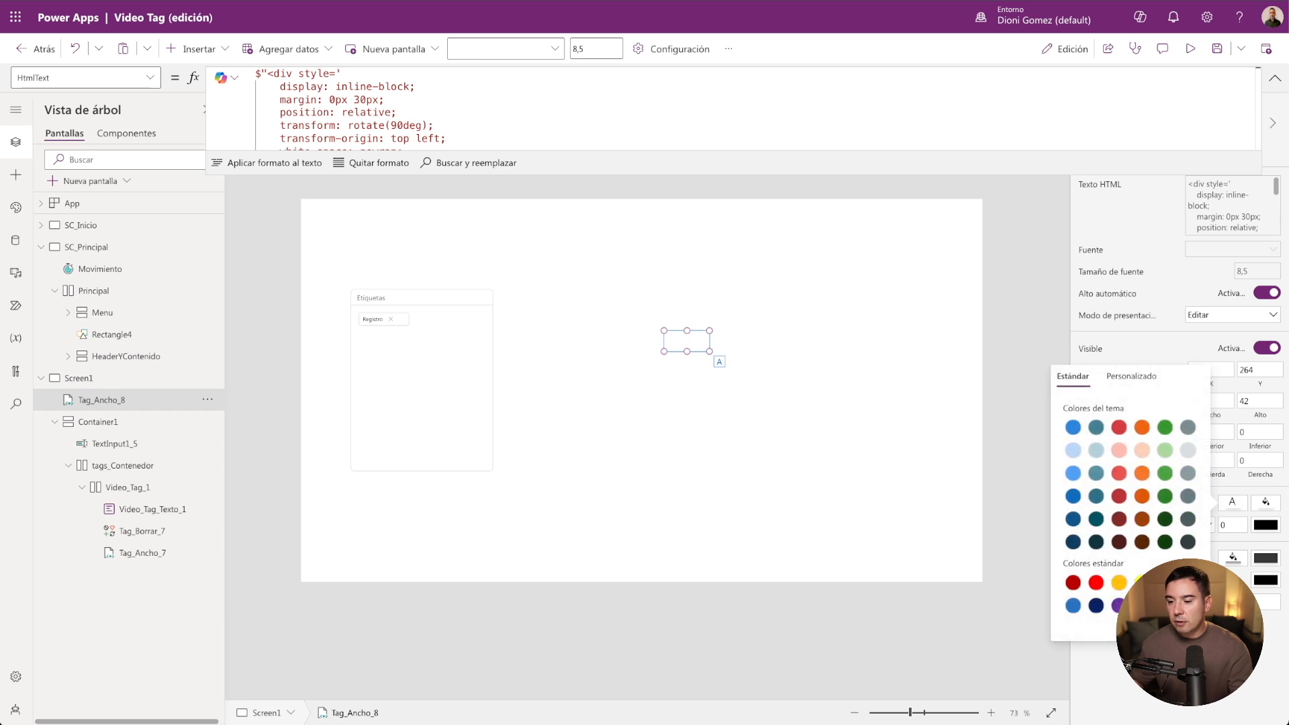
drag(908, 710, 967, 713)
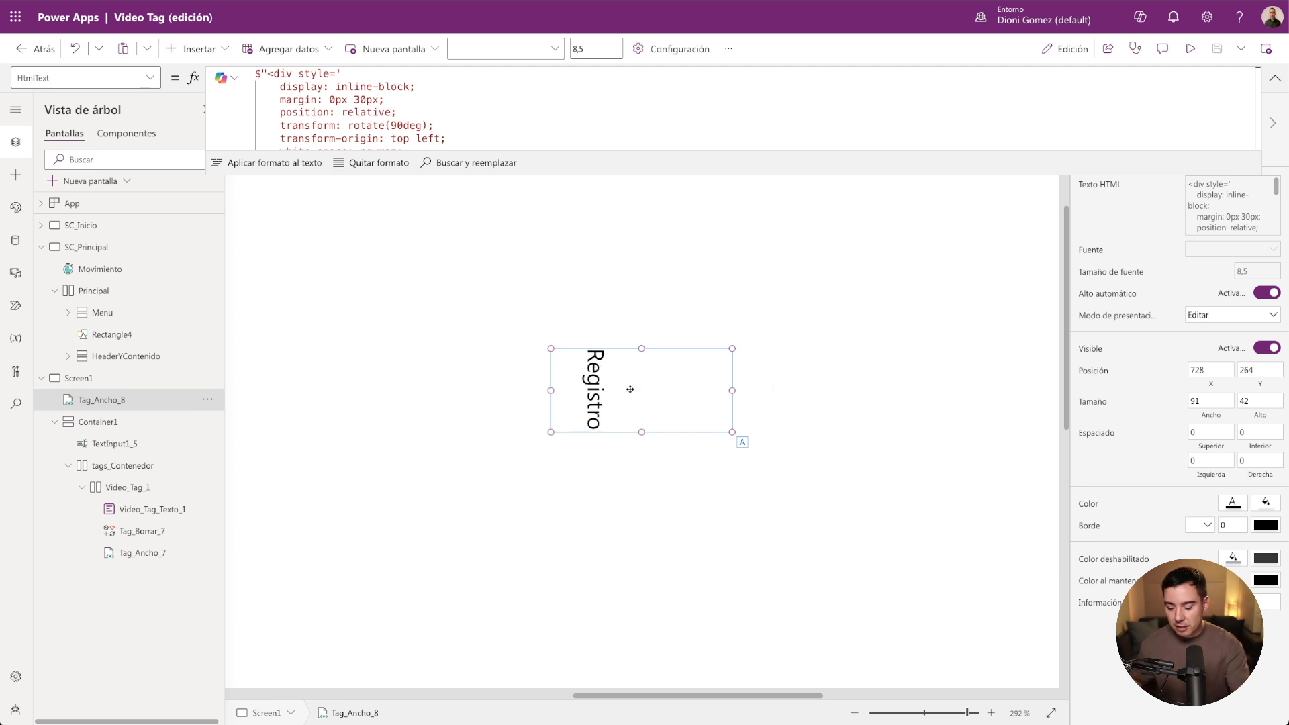
key(Delete)
Make the HtmlText formula of Tag_Ancho_7 in Video_Tag_1 reference Video_Tag_Texto_1.Text.
drag(967, 717, 952, 713)
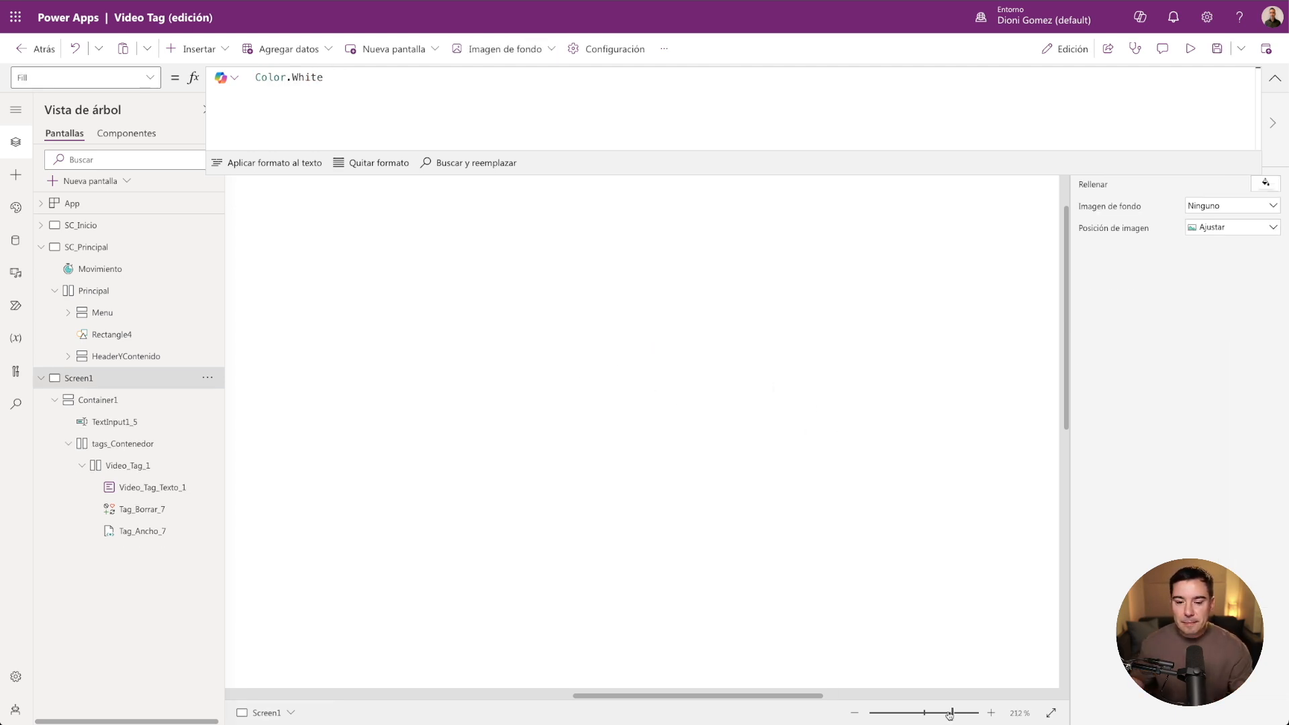
drag(787, 696, 483, 695)
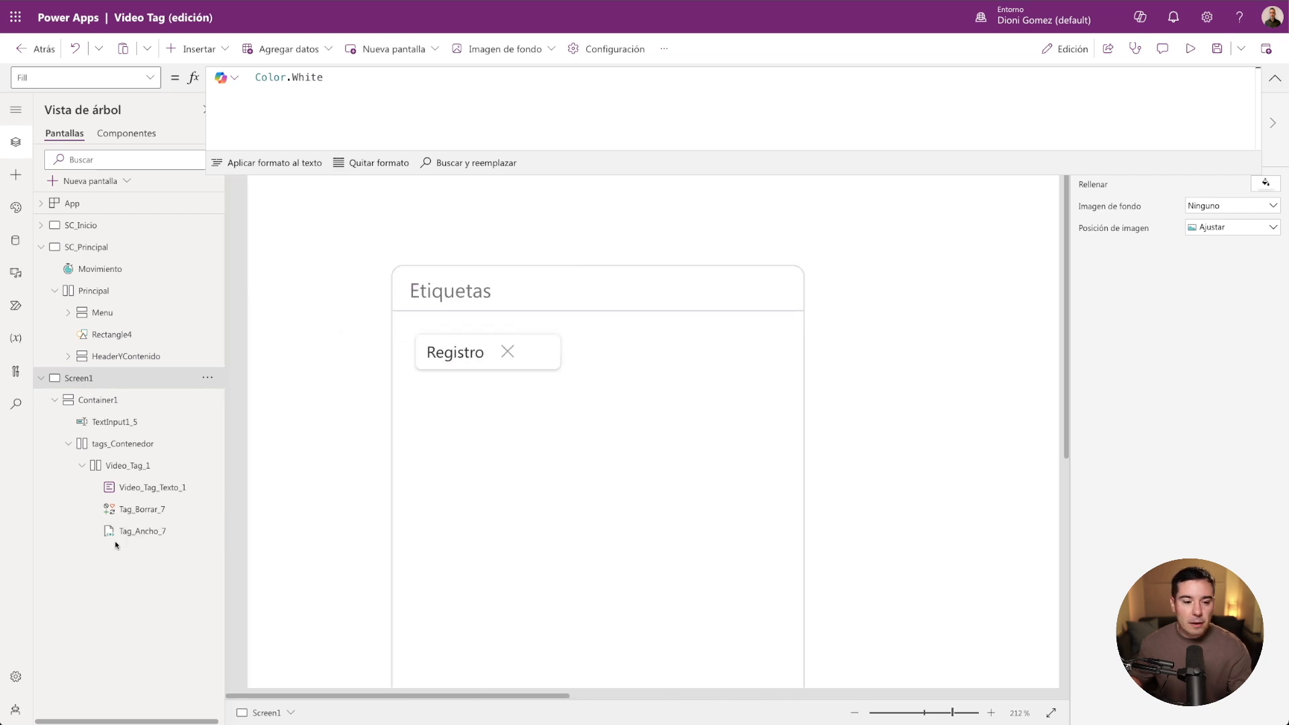
click(131, 531)
drag(535, 175, 530, 259)
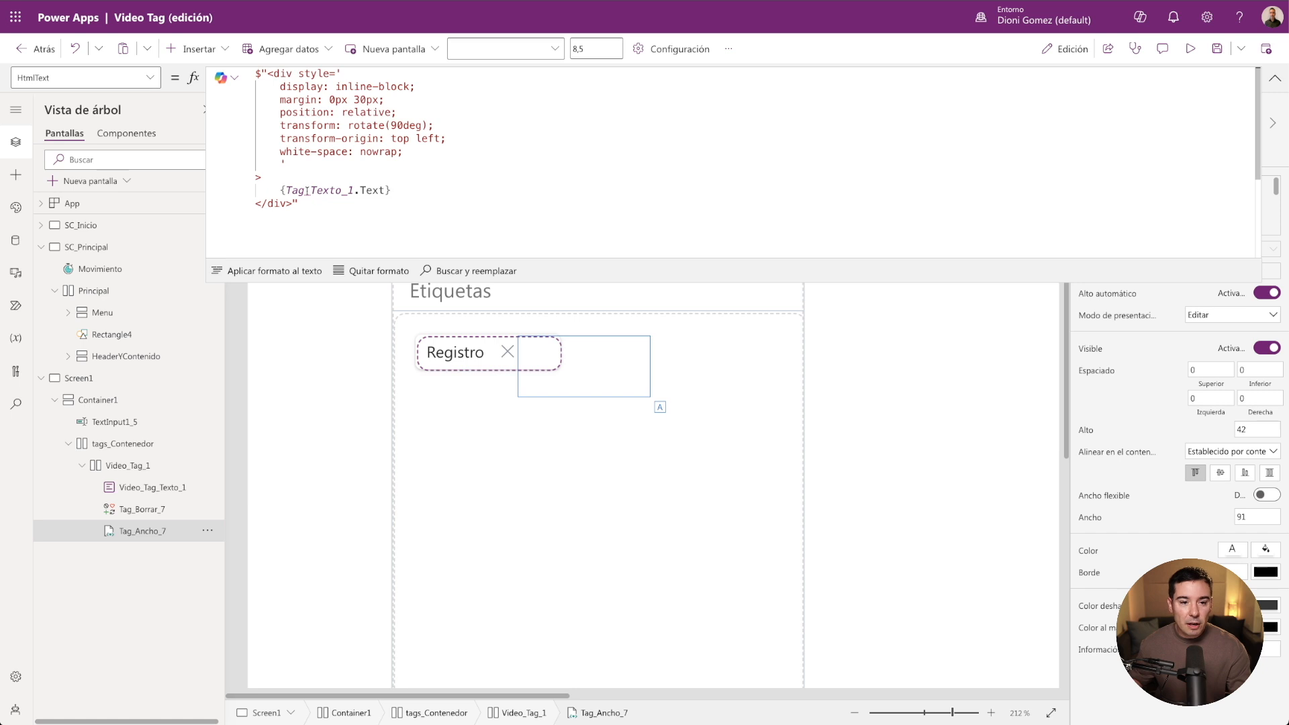
double_click(287, 190)
click(283, 190)
text(Video)
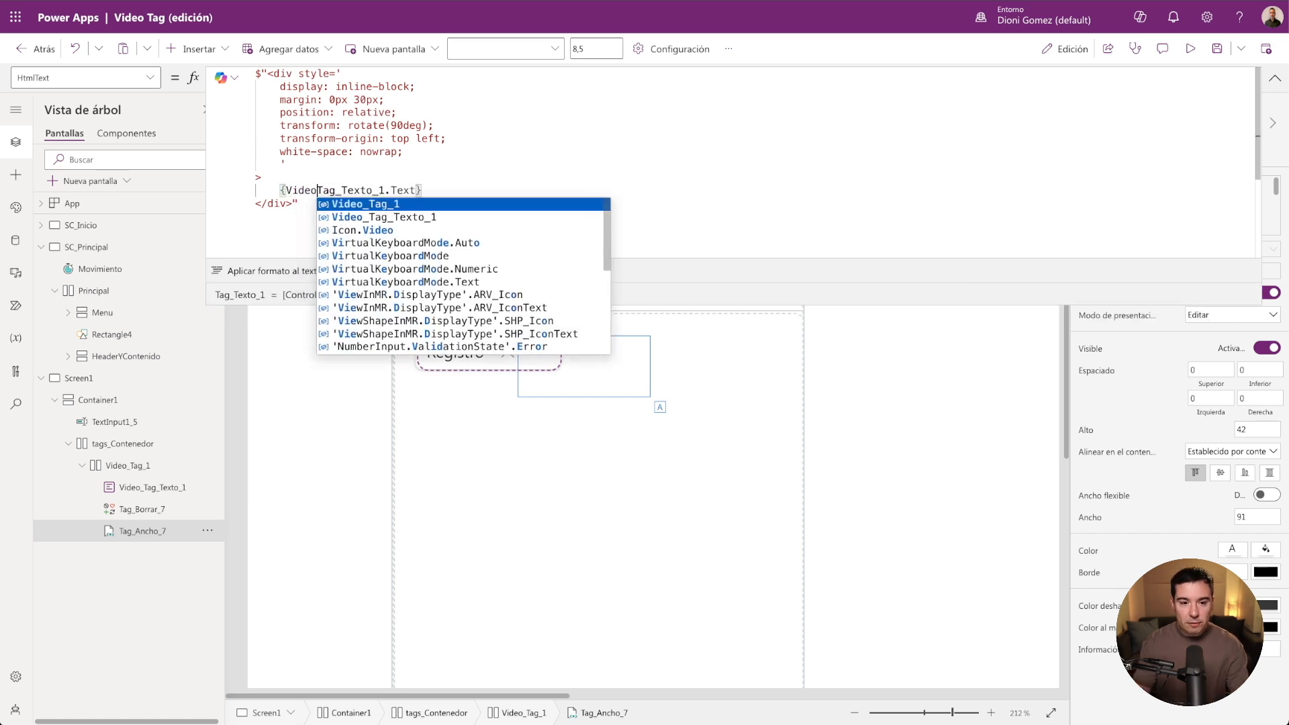
text(_)
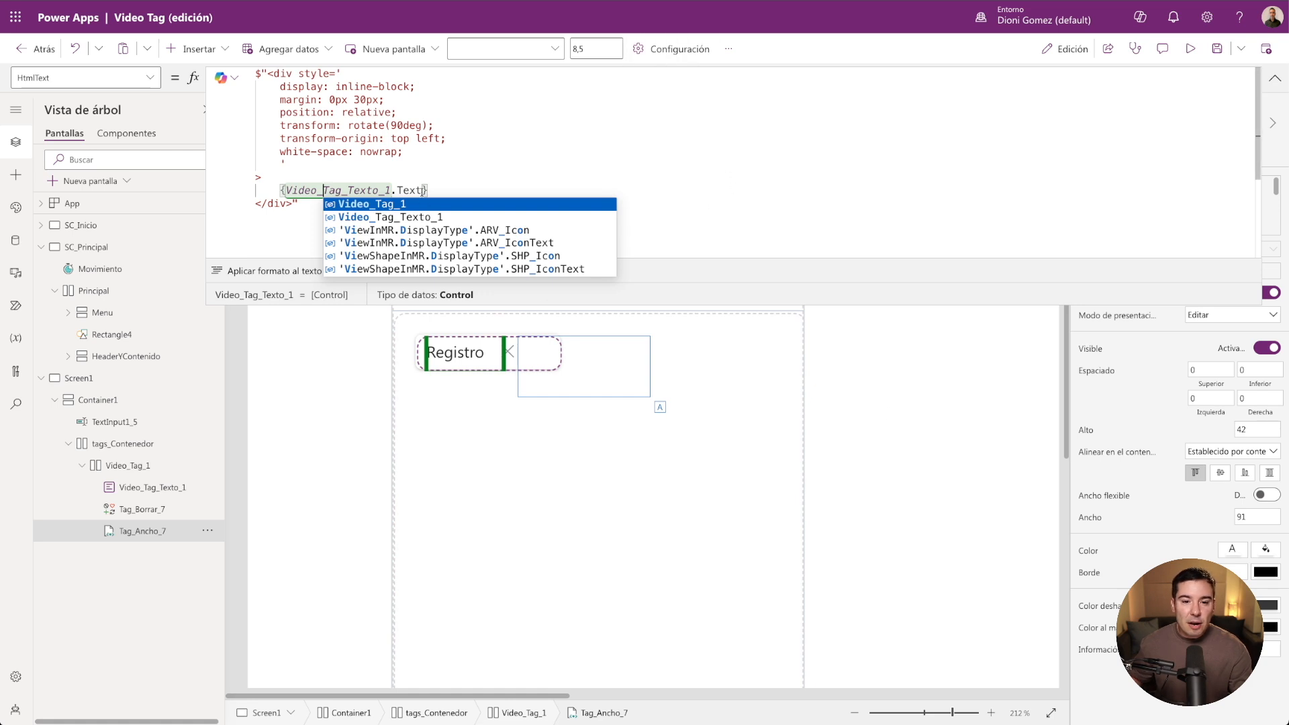
click(422, 190)
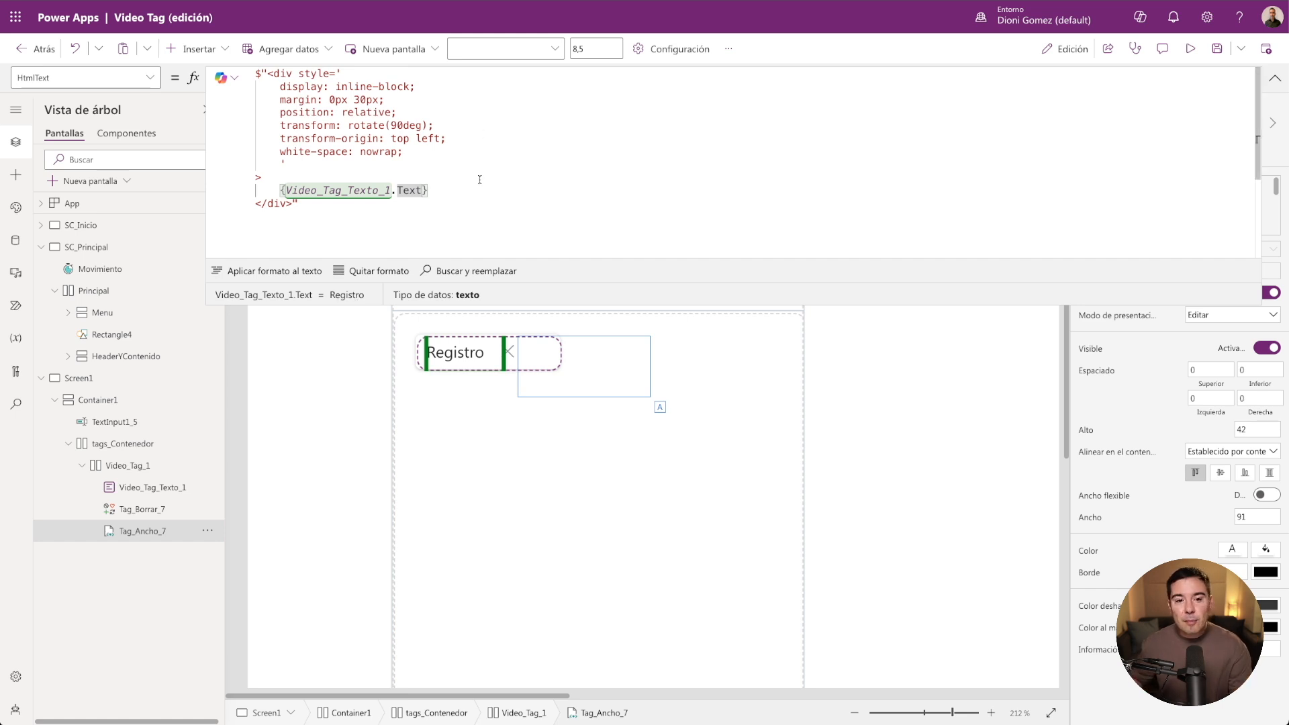
click(130, 493)
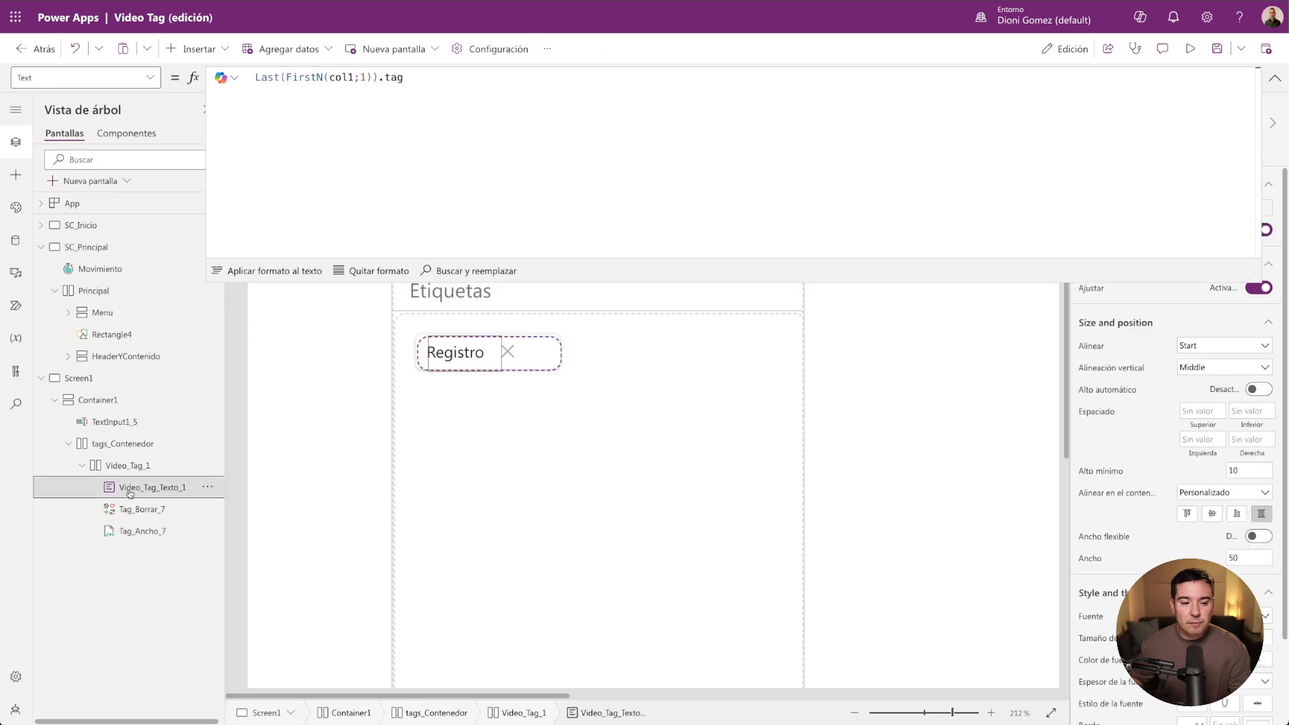
click(143, 532)
Rename the delete icon Tag_Borrar_7 in Video_Tag_1 as Video_tag_Borrar_1.
click(138, 511)
double_click(138, 511)
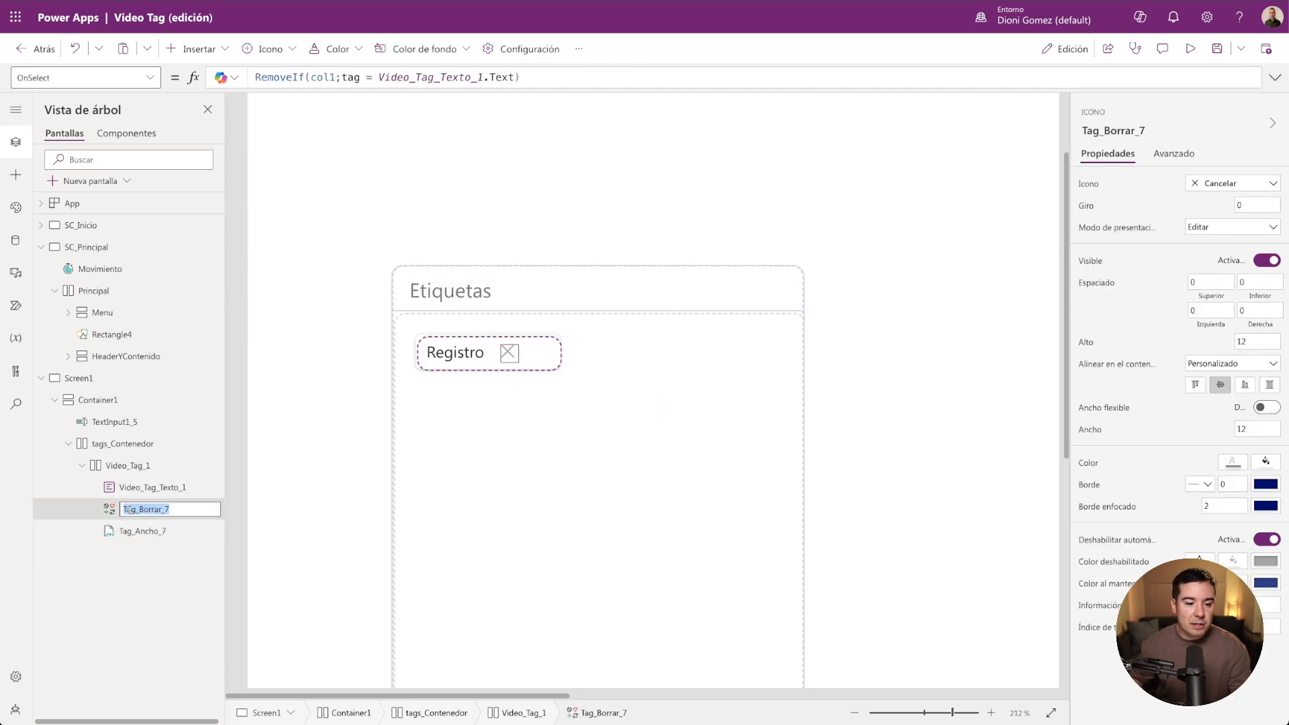
click(125, 509)
text(Vid)
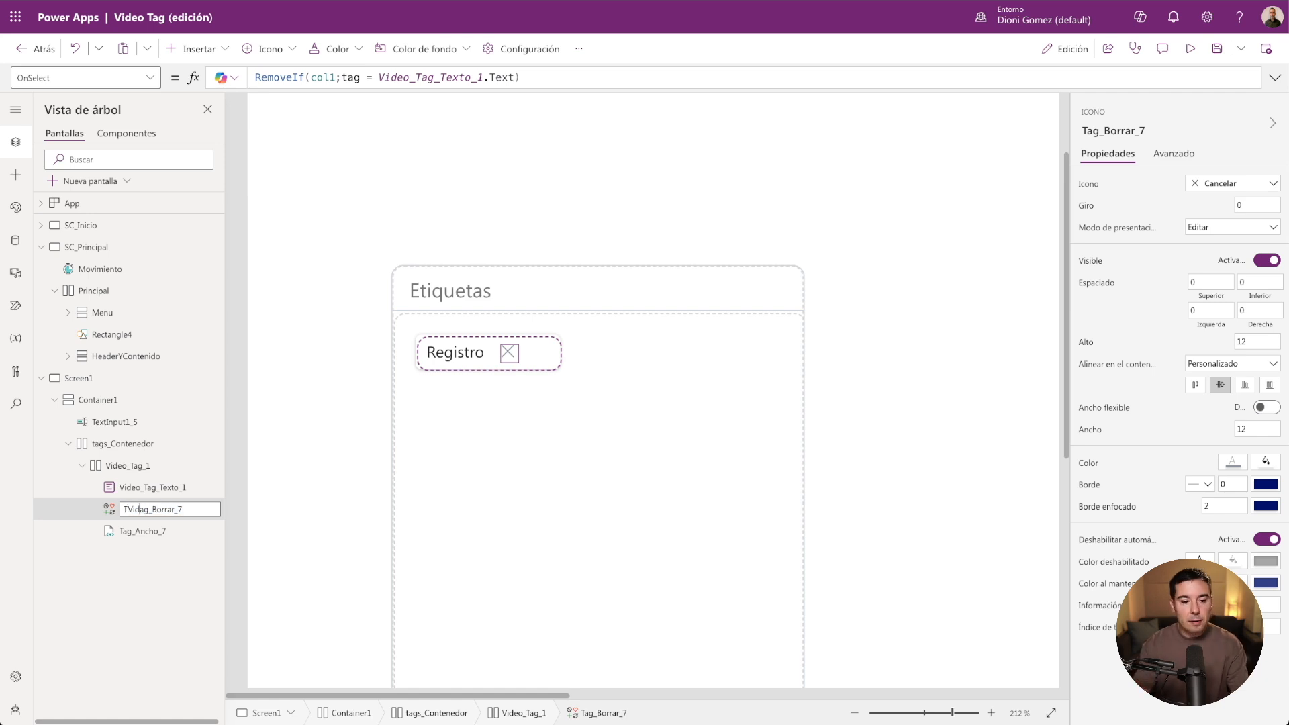
key(BackSpace)
key(BackSpace)
key(BackSpace)
key(BackSpace)
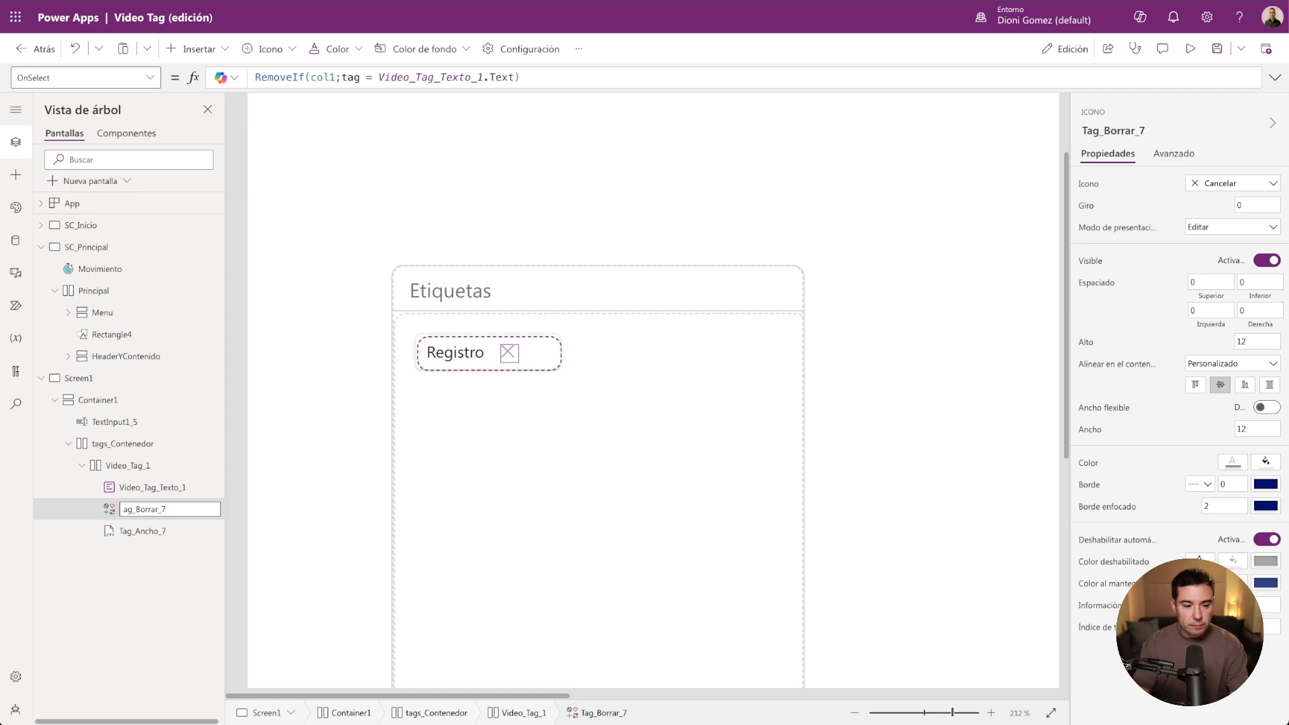
text(t)
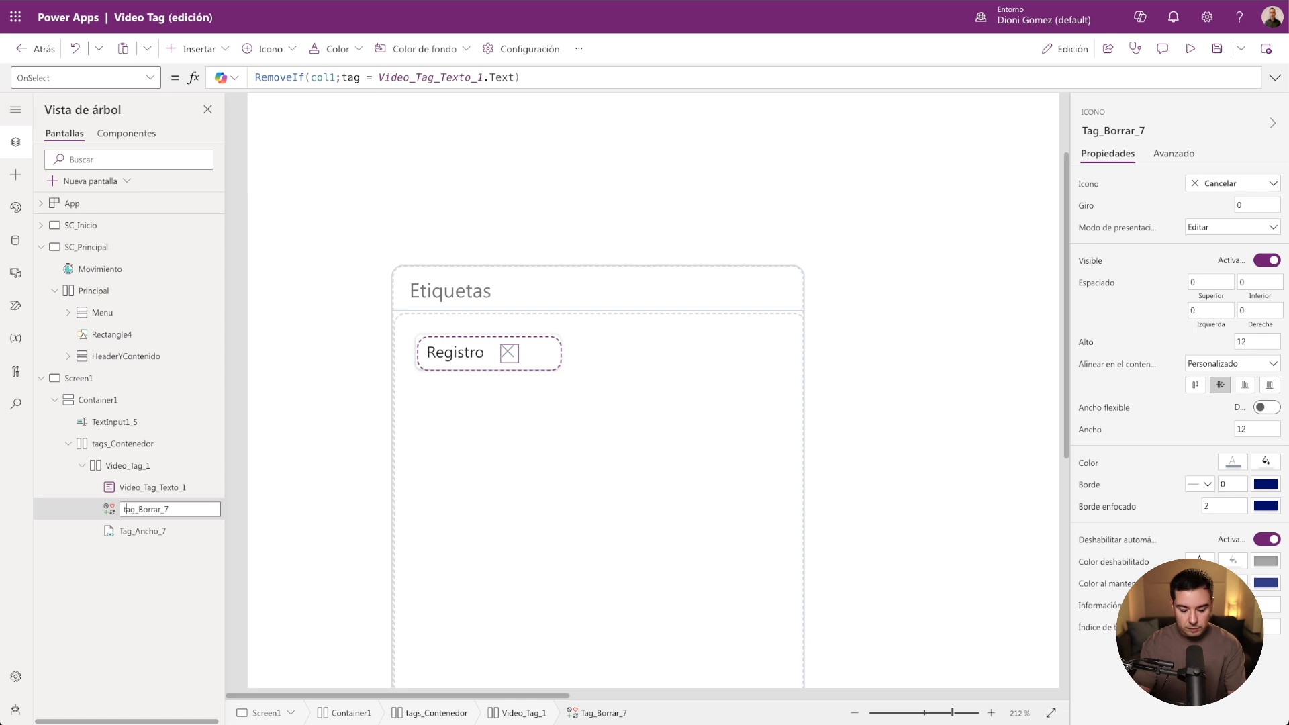
key(Left)
text(Video_)
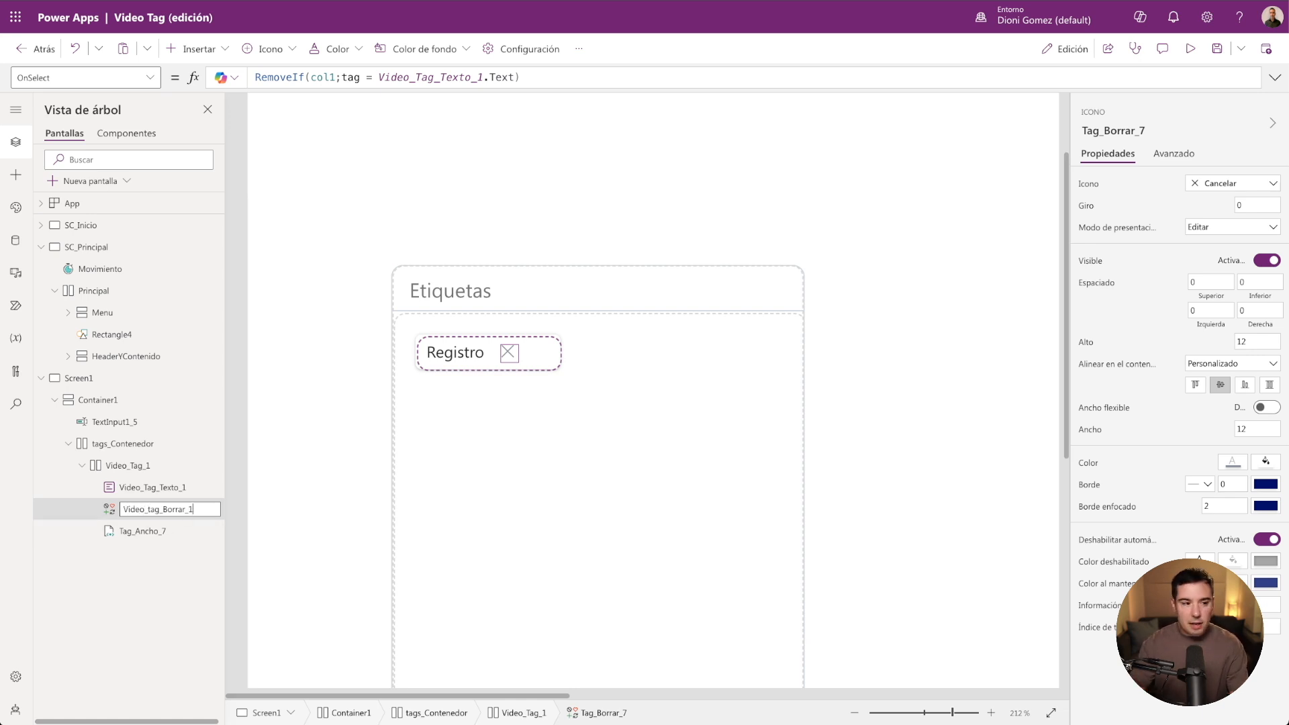
Rename the HTML text control Tag_Ancho_7 in Video_Tag_1 as Video_tag_Ancho_1.
click(134, 531)
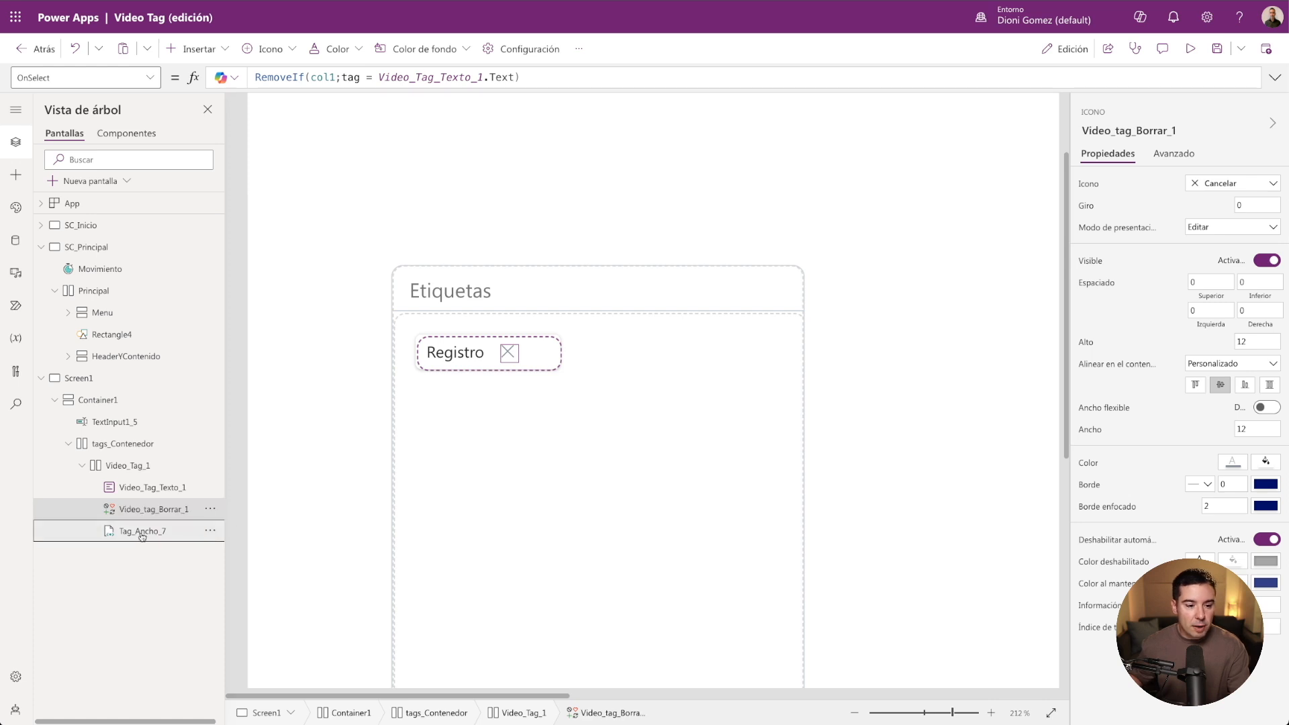
double_click(130, 531)
click(124, 531)
text(Video_)
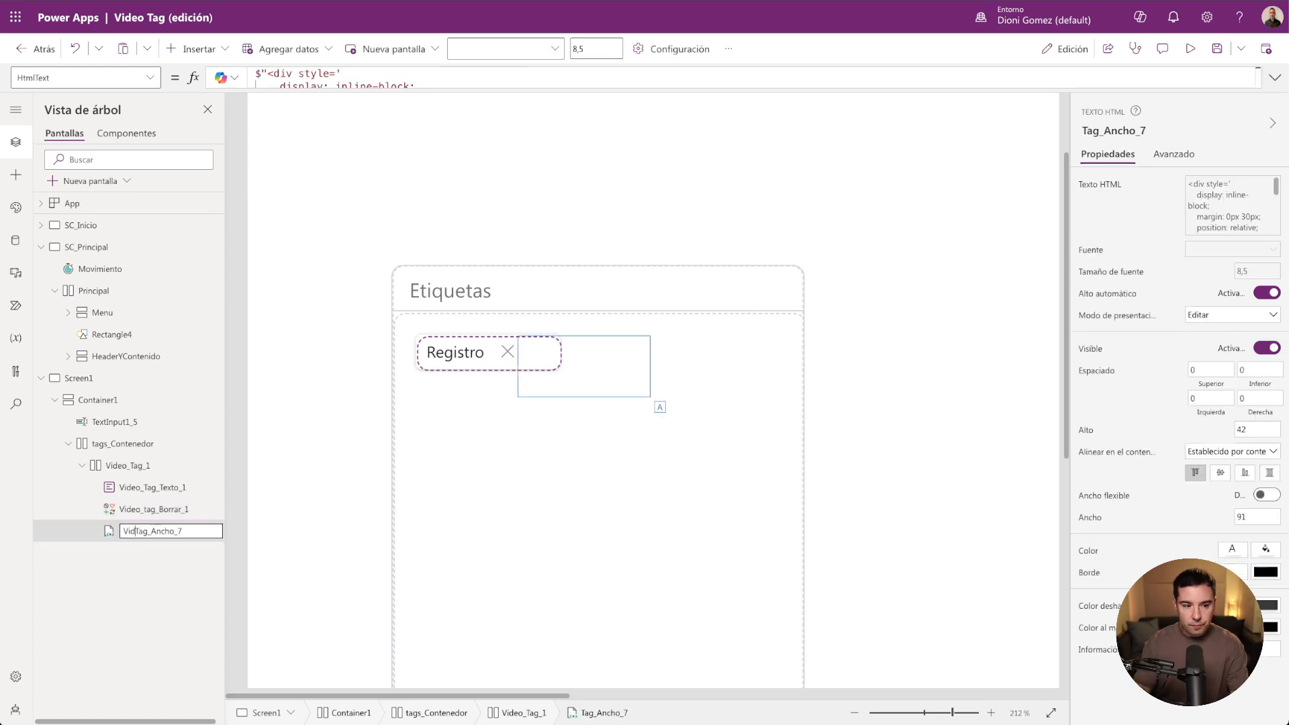
click(150, 531)
key(BackSpace)
text(t)
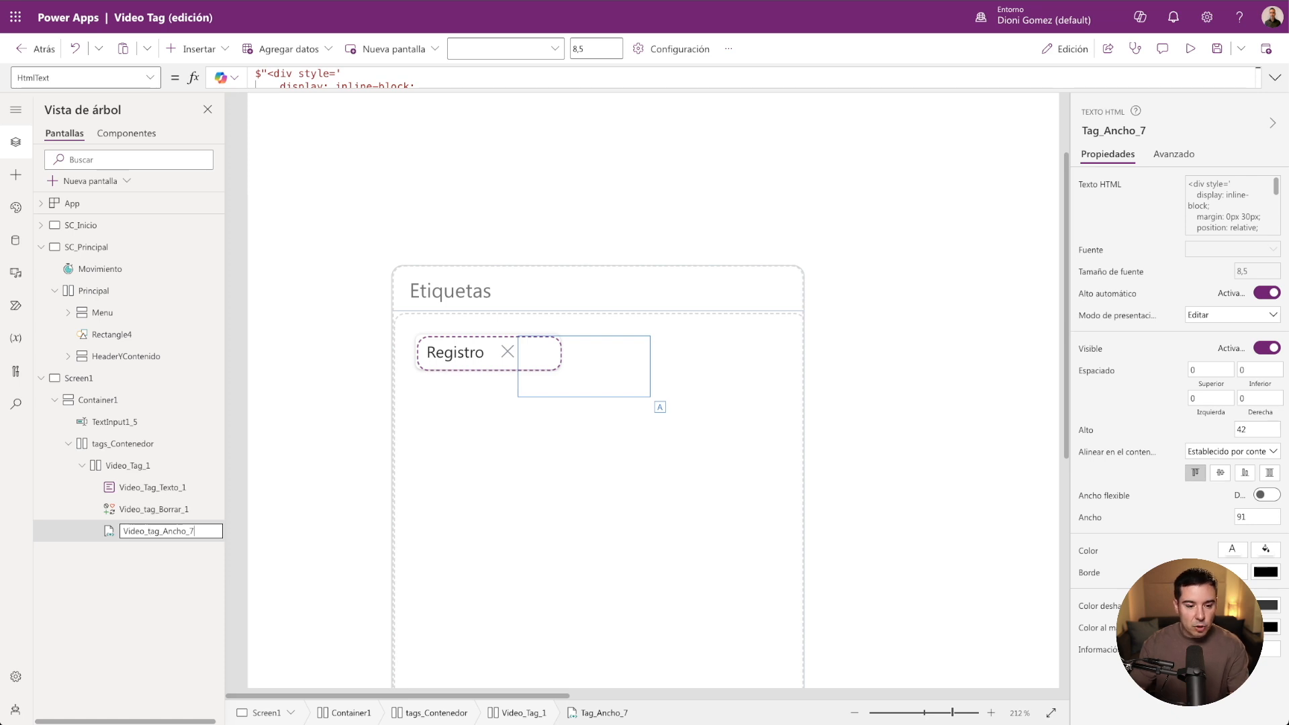
text(1)
key(Return)
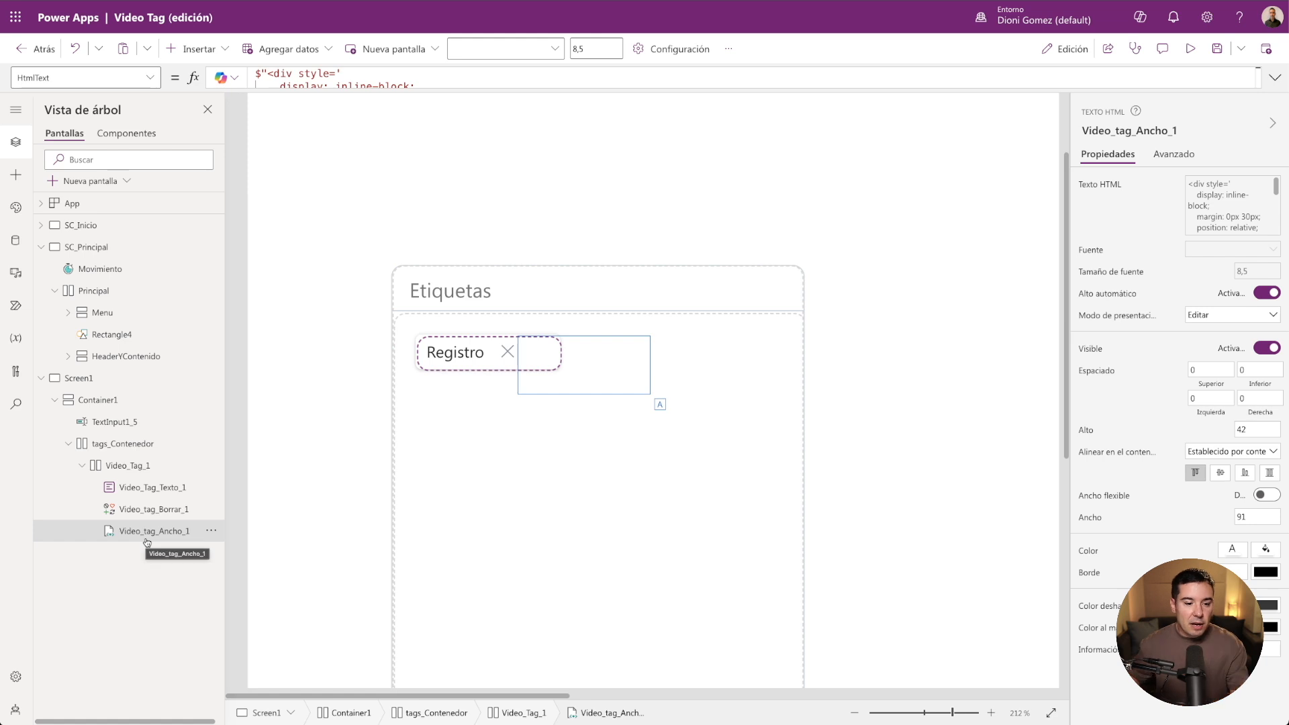
Set the Width of the Video_Tag_Texto_1 label to the formula Video_tag_Ancho_1.Height.
click(128, 489)
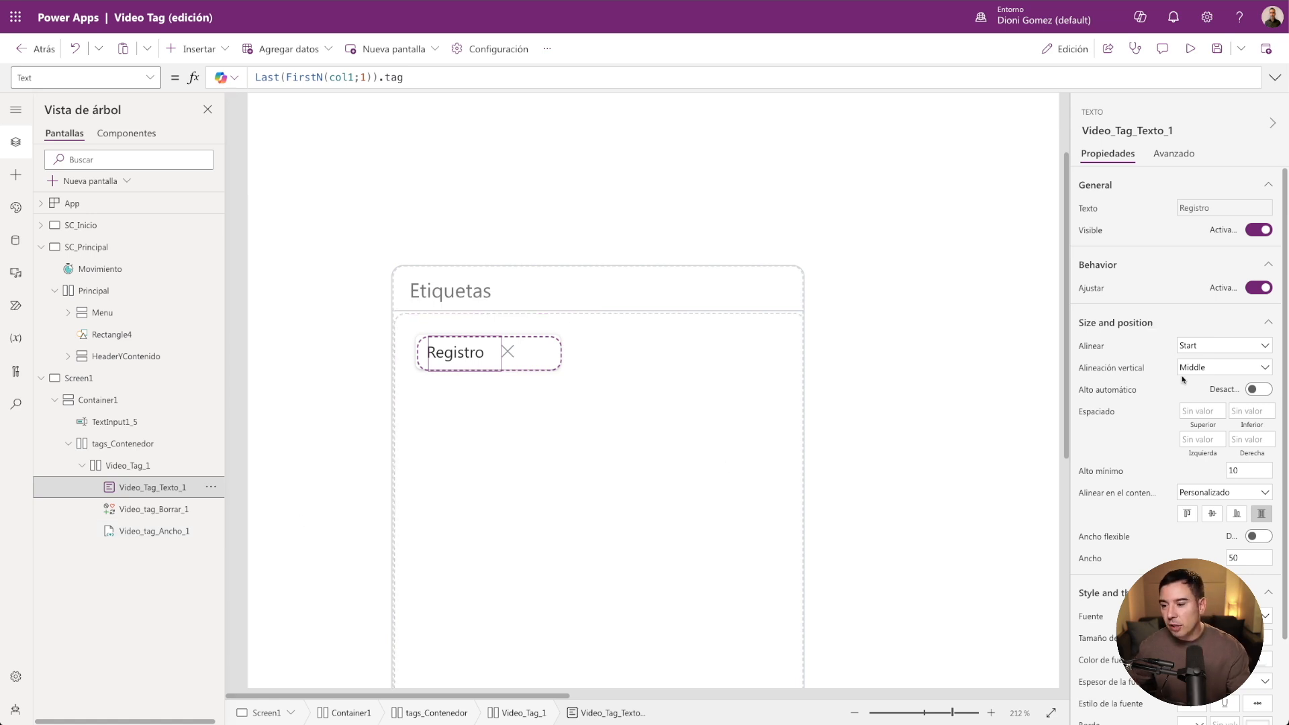
scroll(1183, 380, down, 2)
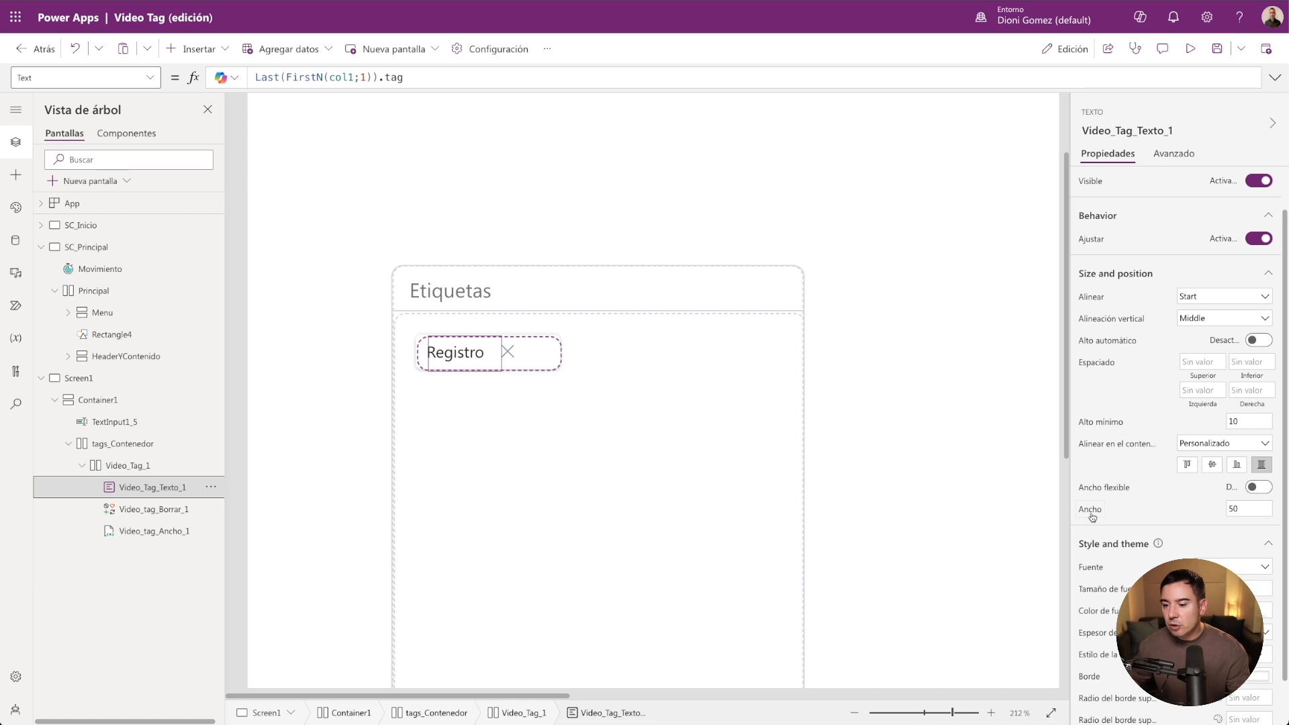
click(1091, 510)
text(Video)
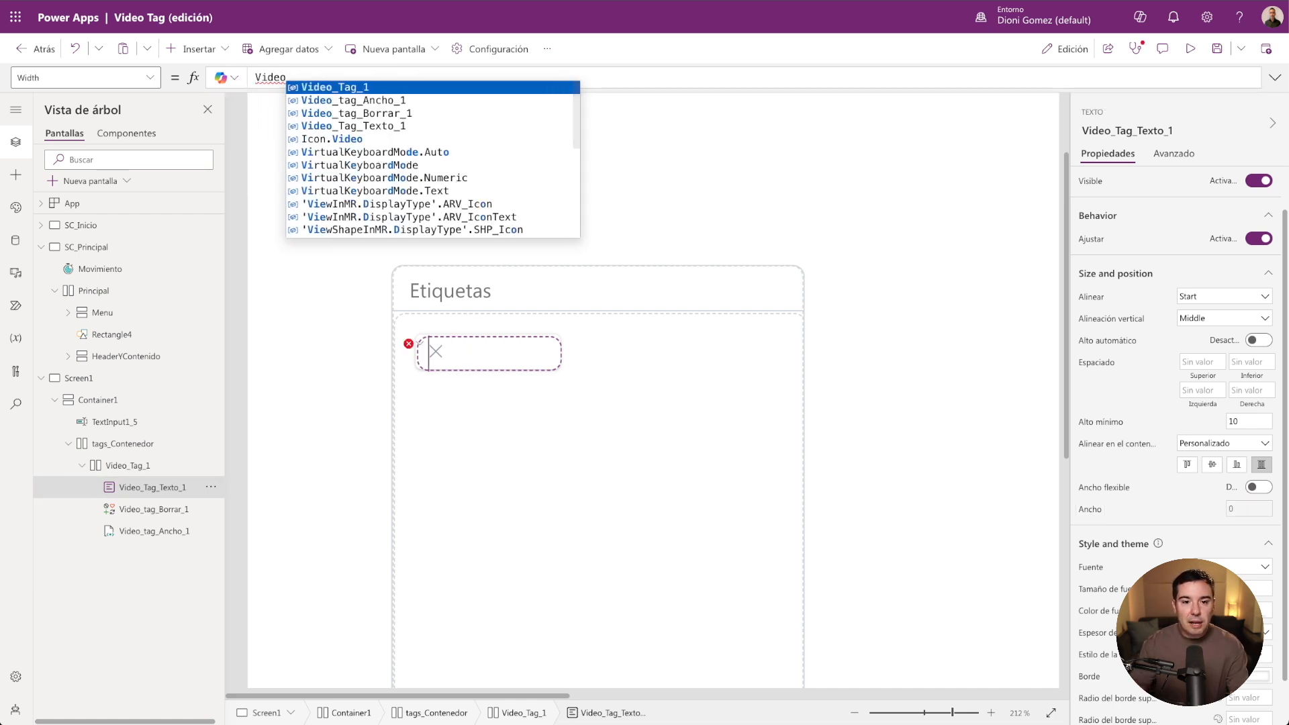
key(Down)
key(Return)
text(-H)
key(BackSpace)
key(BackSpace)
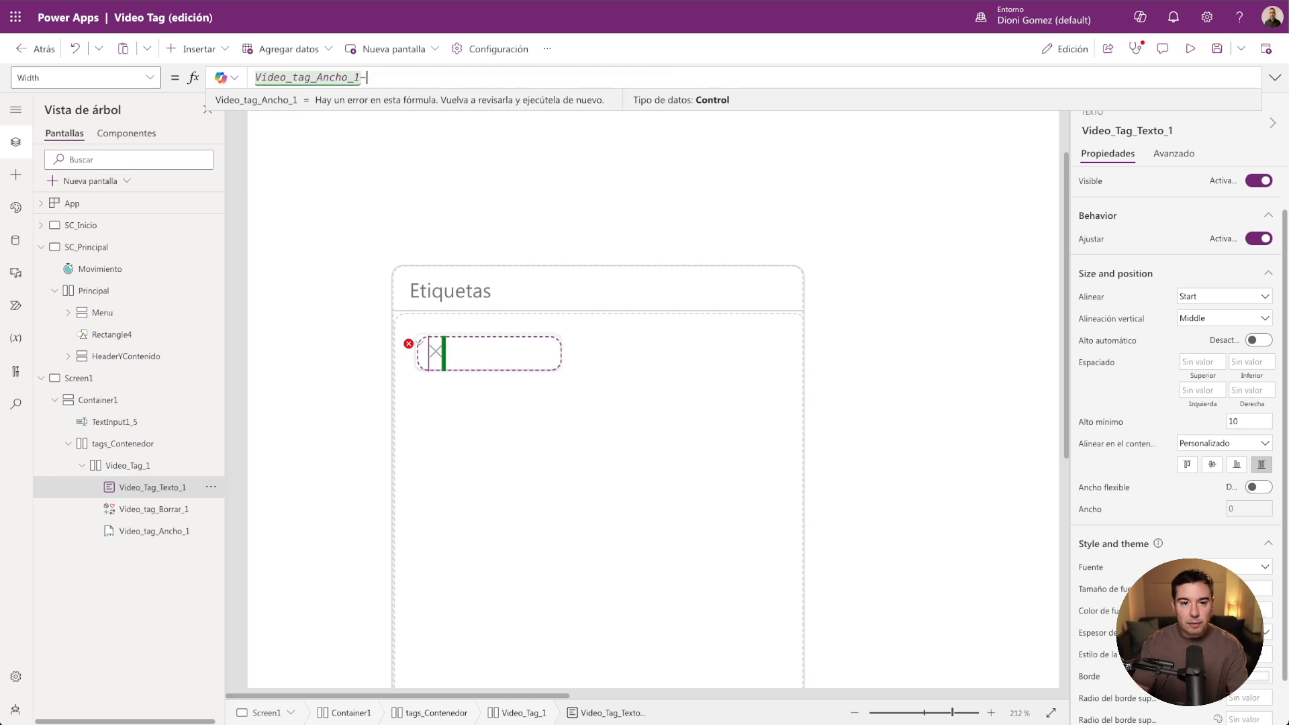
text(.H)
key(Return)
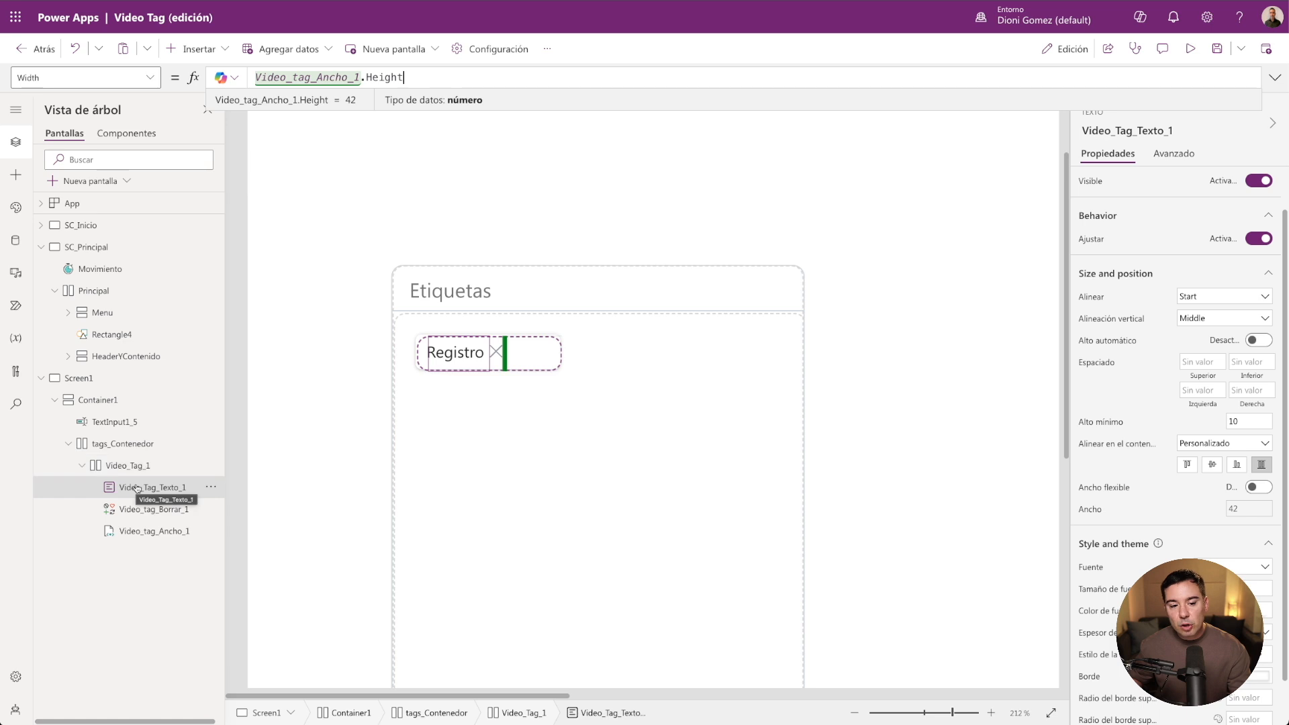
Set the Font of the Video_Tag_Texto_1 label to FontType.TitleMedium.Font, copied from Video_tag_Ancho_1.
scroll(1161, 512, down, 1)
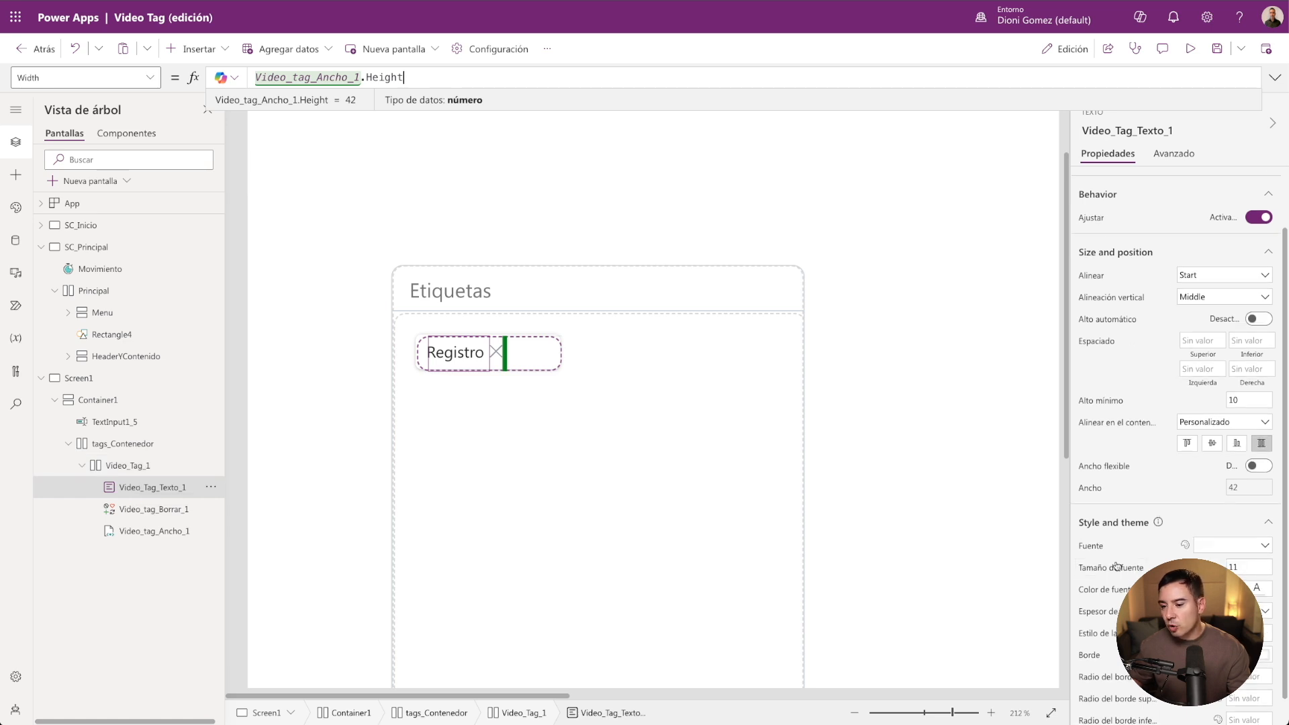
click(1101, 570)
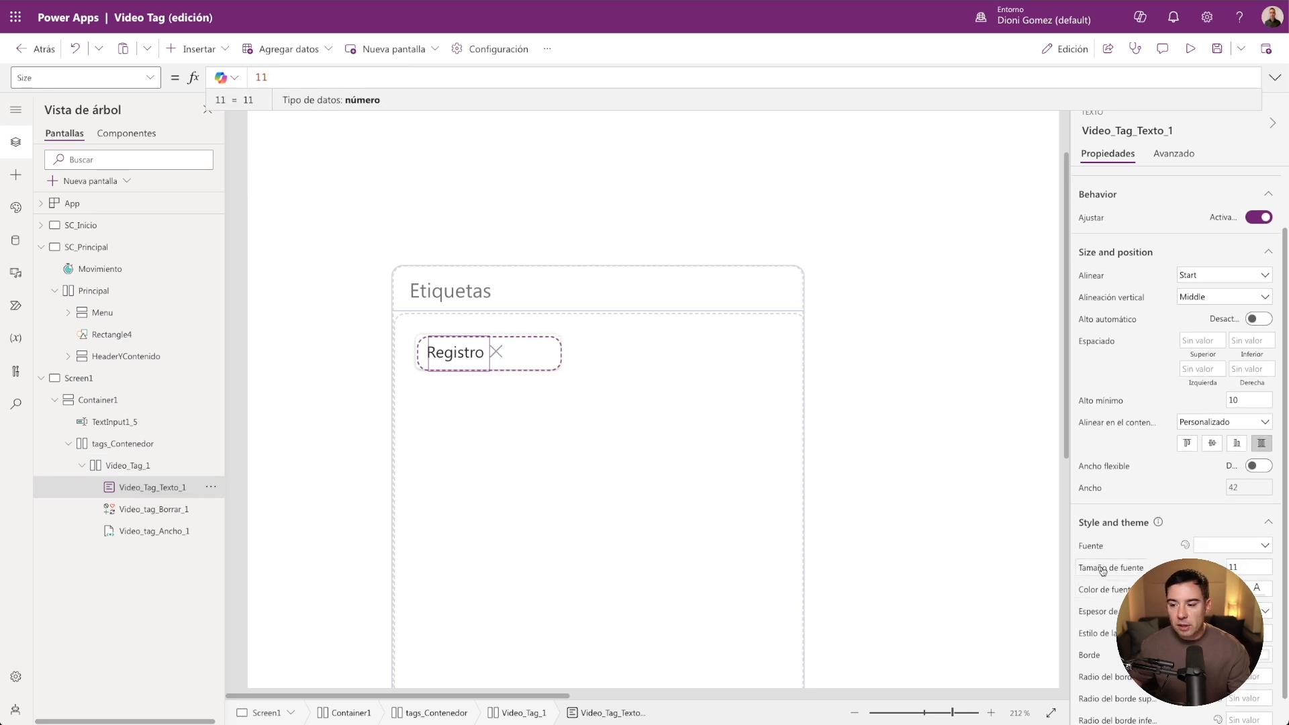
click(1091, 547)
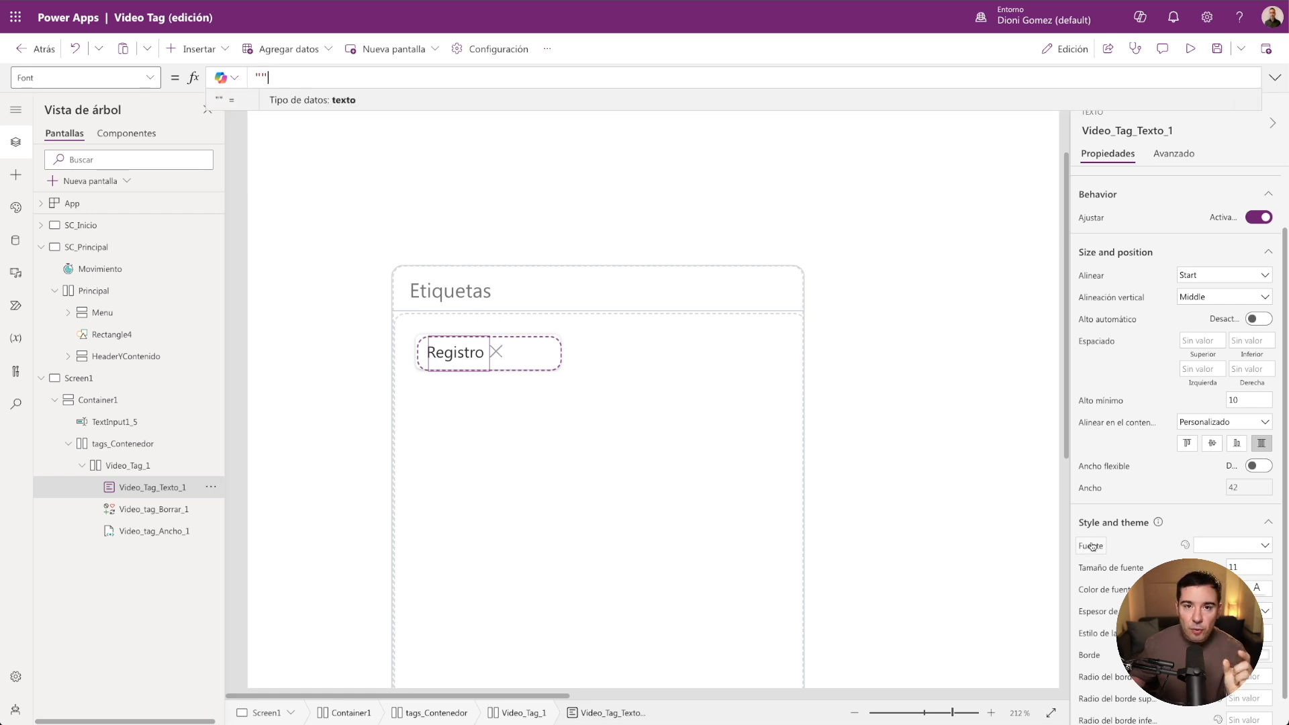
click(136, 532)
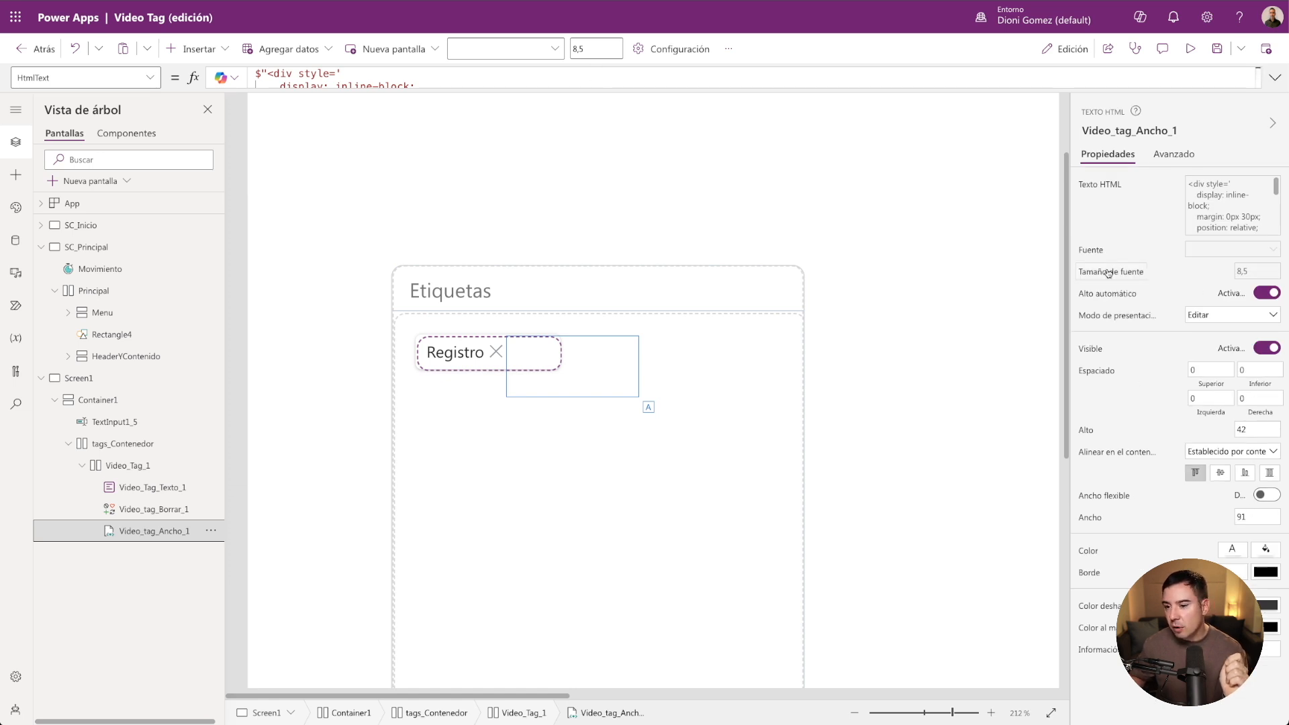
click(1108, 273)
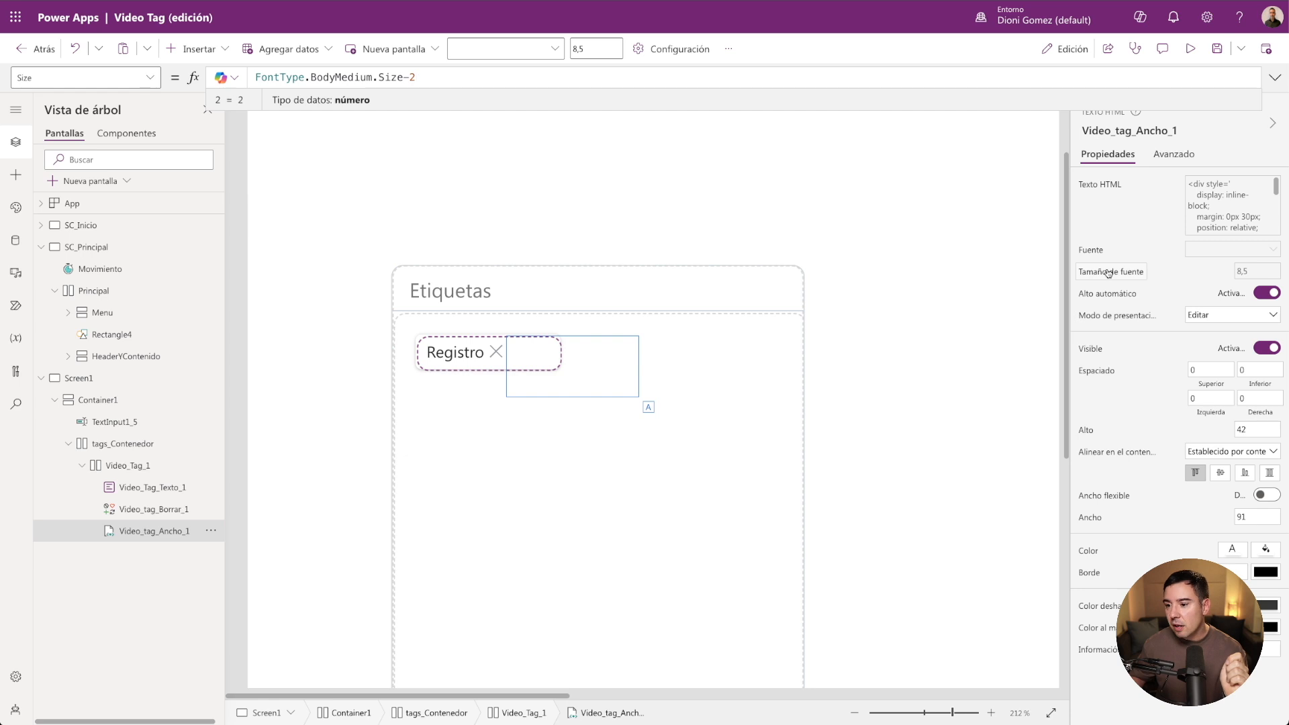
click(1100, 250)
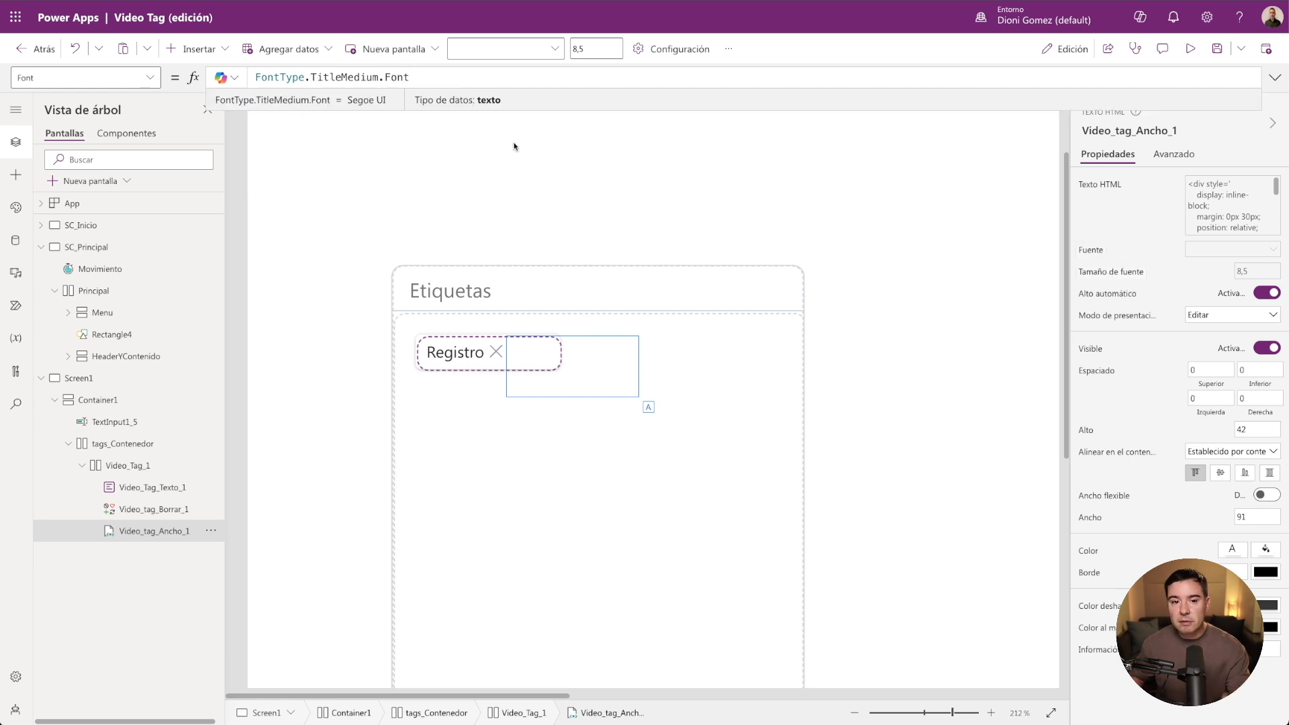
drag(411, 77, 255, 77)
key(ctrl+c)
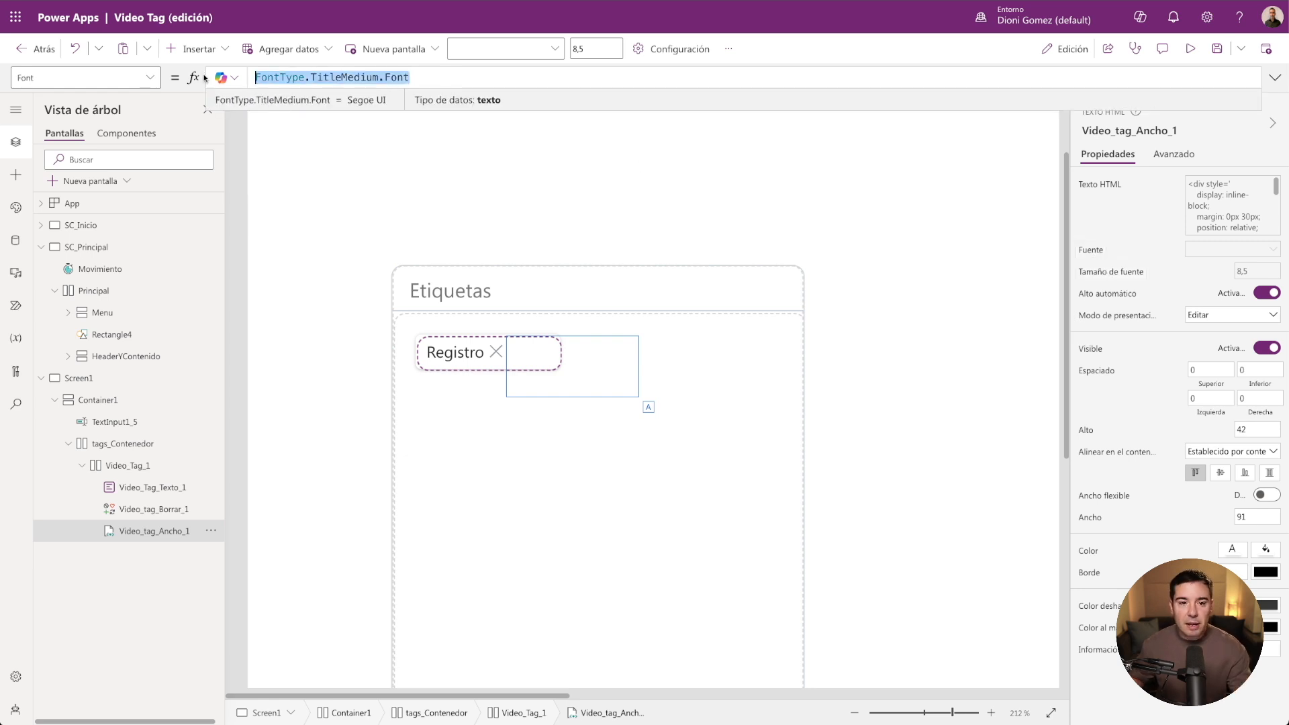
click(126, 488)
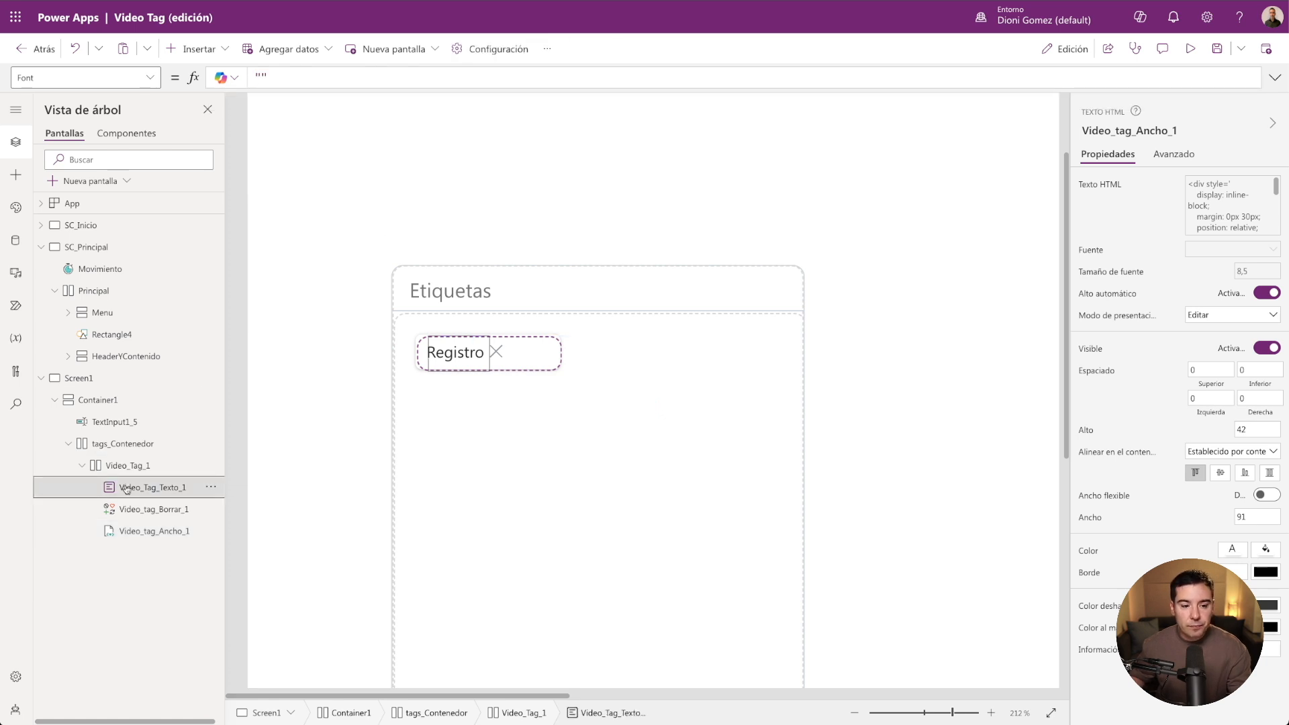
drag(269, 77, 255, 77)
key(ctrl+v)
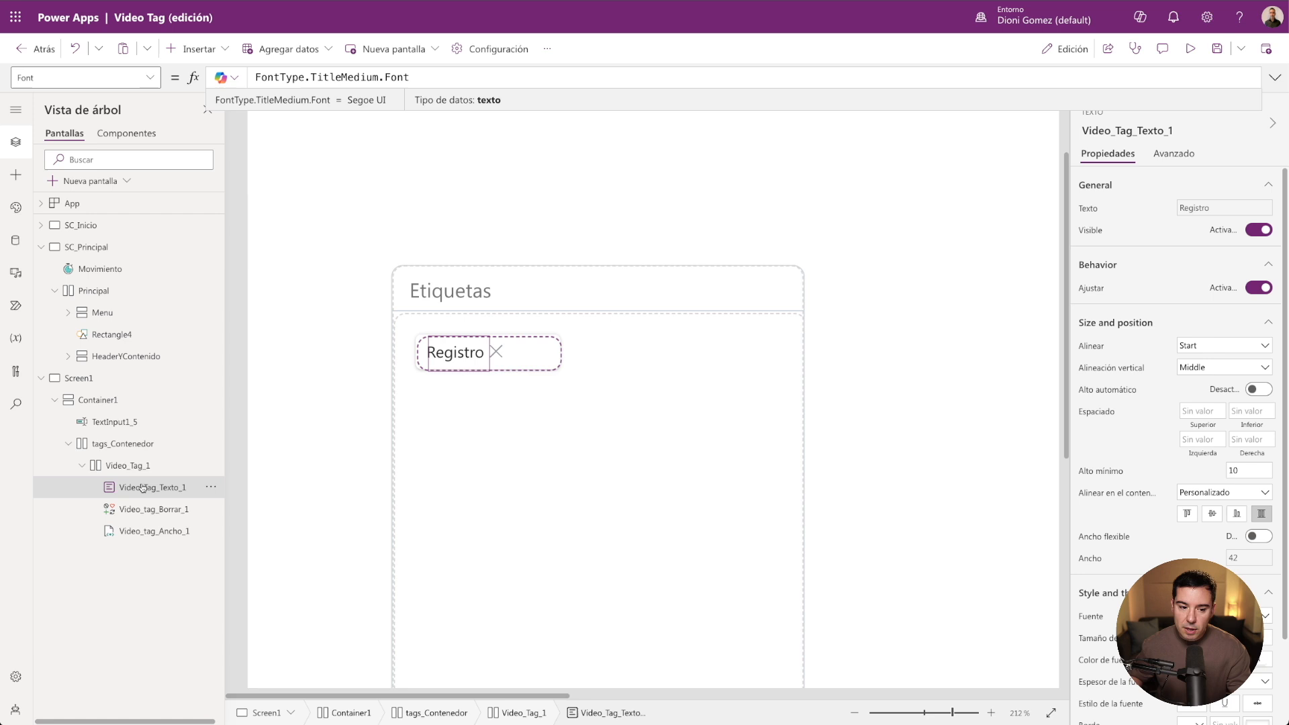
Set the font Size of Video_Tag_Texto_1 to FontType.BodyMedium.Size, reusing the Video_tag_Ancho_1 formula without its -2 offset.
click(134, 531)
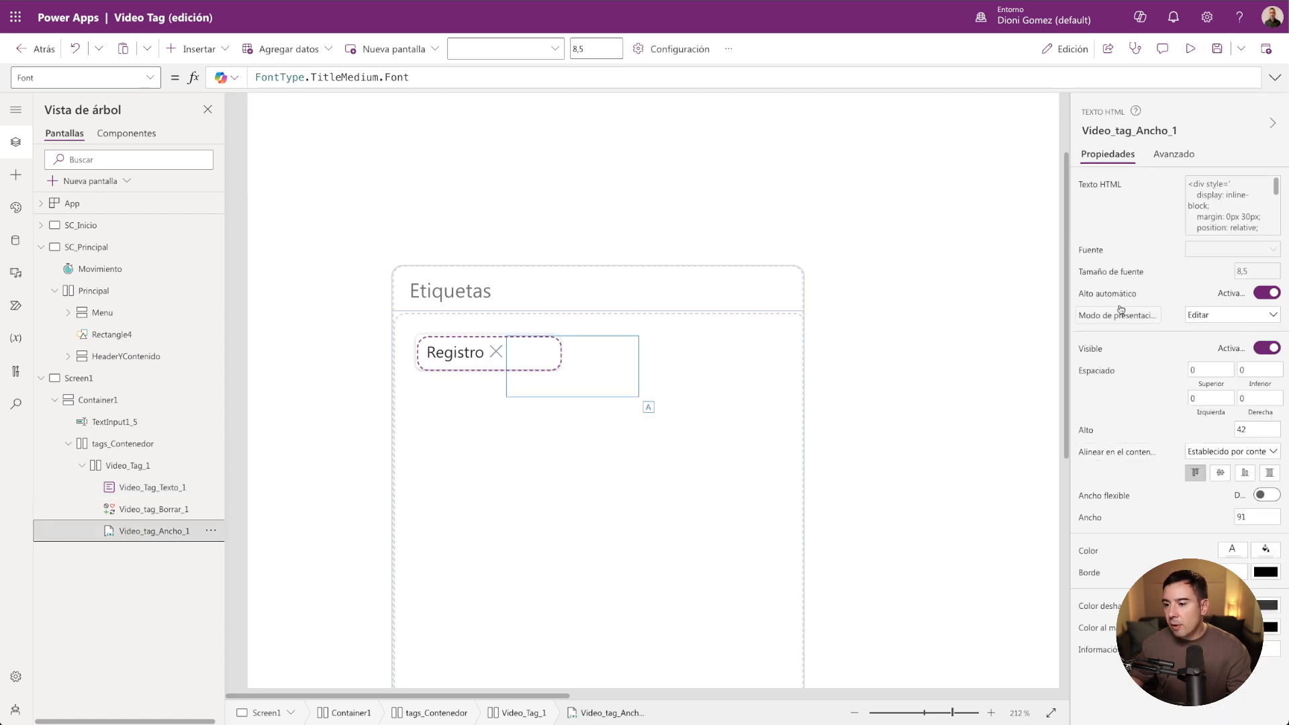
click(1111, 271)
drag(416, 77, 184, 80)
key(ctrl+c)
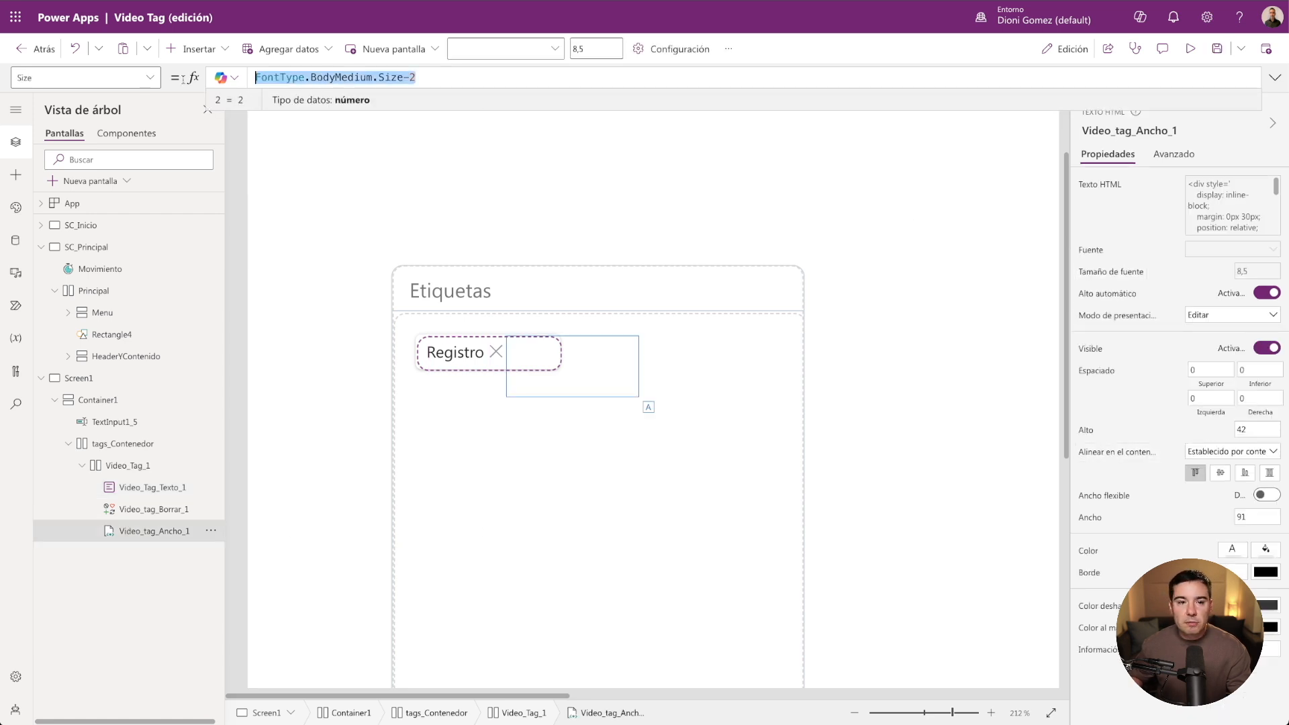
click(120, 494)
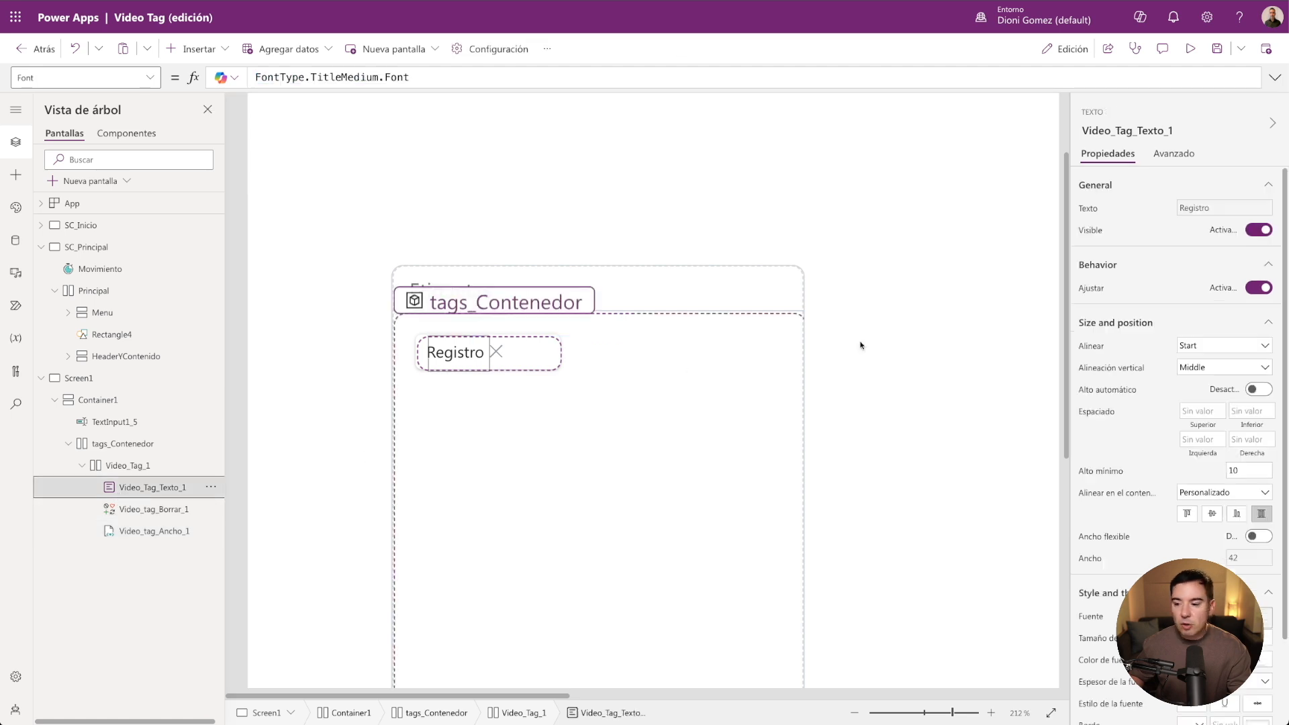
scroll(1166, 538, down, 1)
click(1169, 562)
click(490, 89)
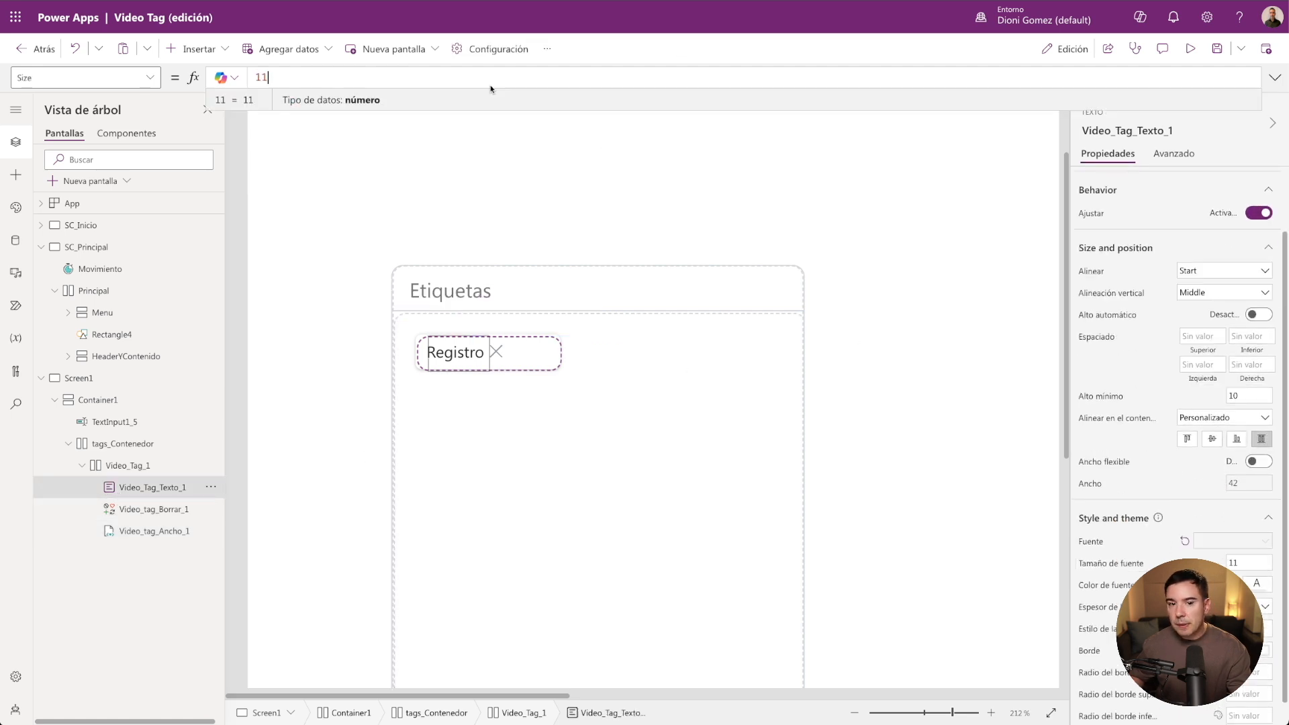
key(ctrl+a)
key(ctrl+v)
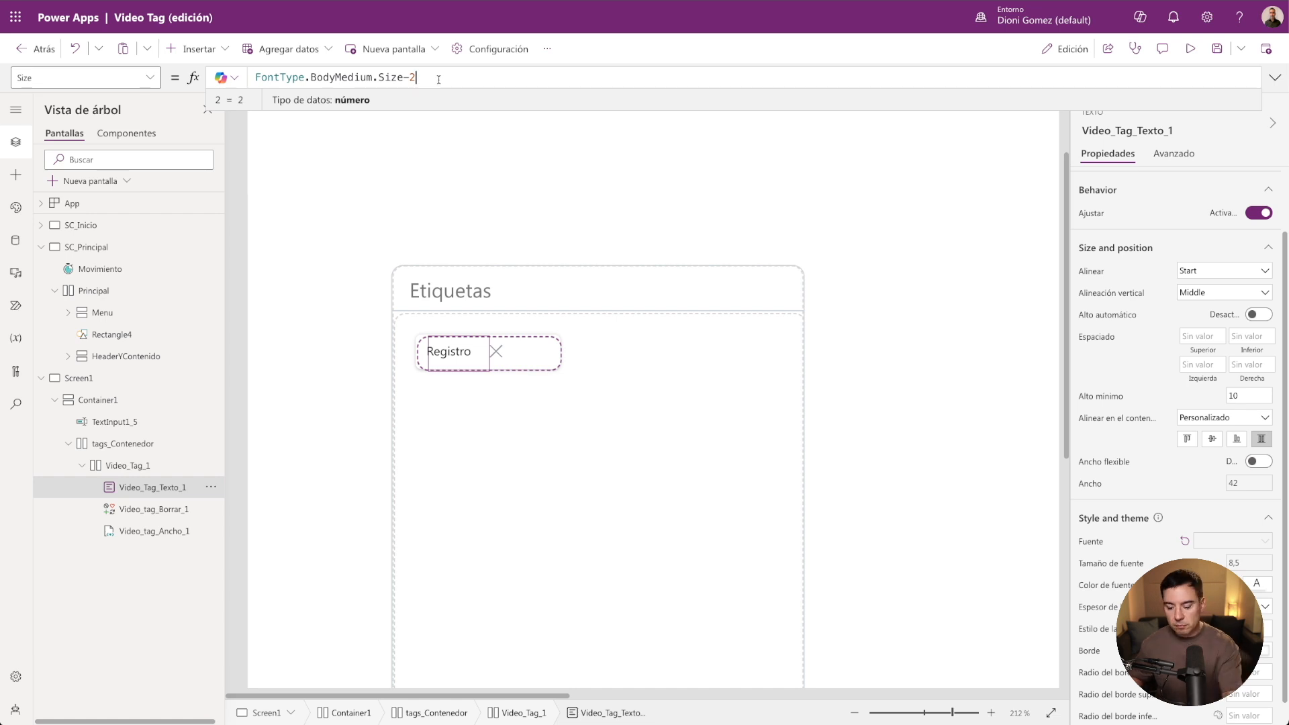
key(BackSpace)
key(BackSpace)
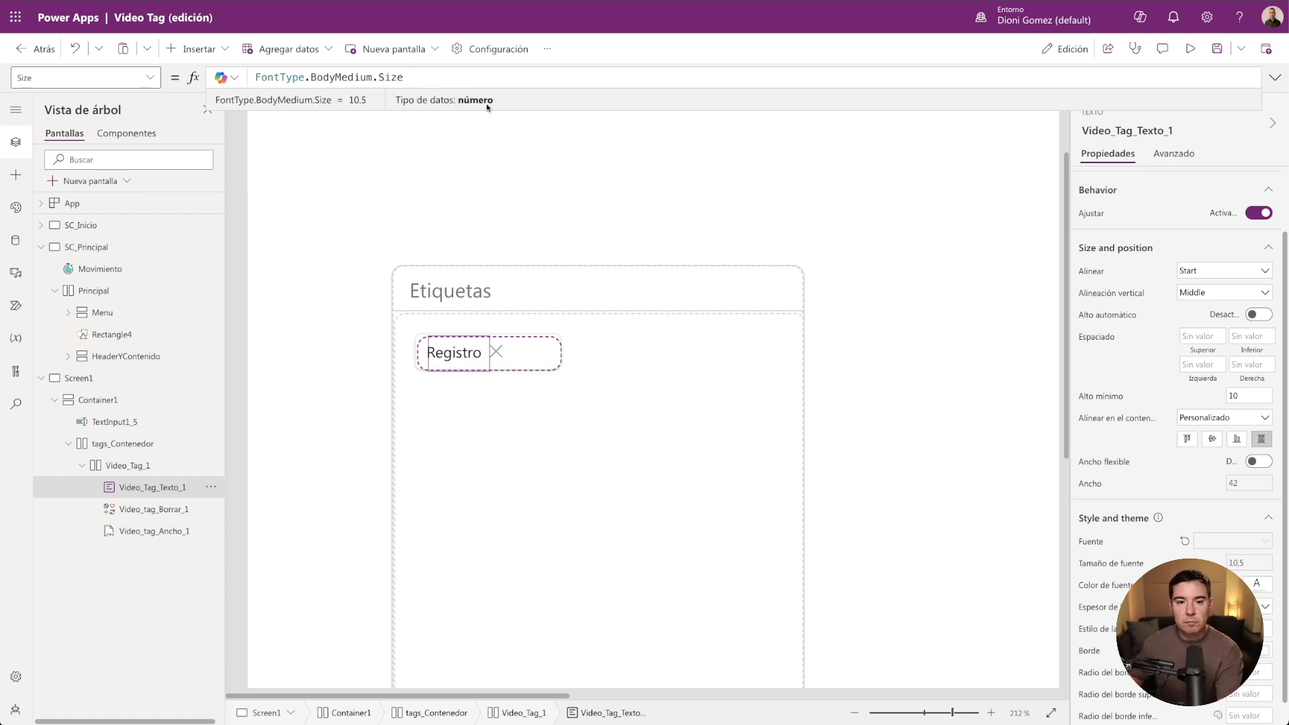
Compare the font Size formulas of Video_Tag_Texto_1 and Video_tag_Ancho_1 inside the Video_Tag_1 container.
click(136, 533)
click(134, 486)
click(127, 472)
click(131, 488)
click(131, 509)
click(131, 531)
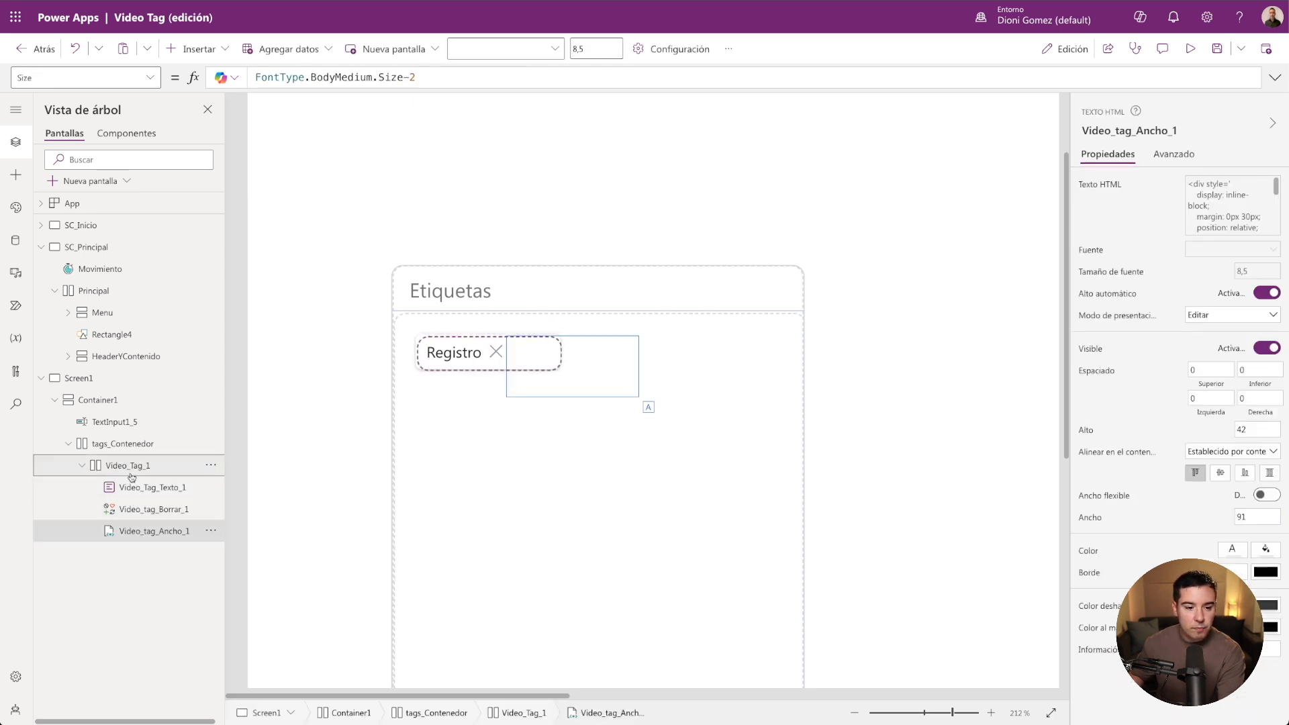
click(132, 473)
click(132, 488)
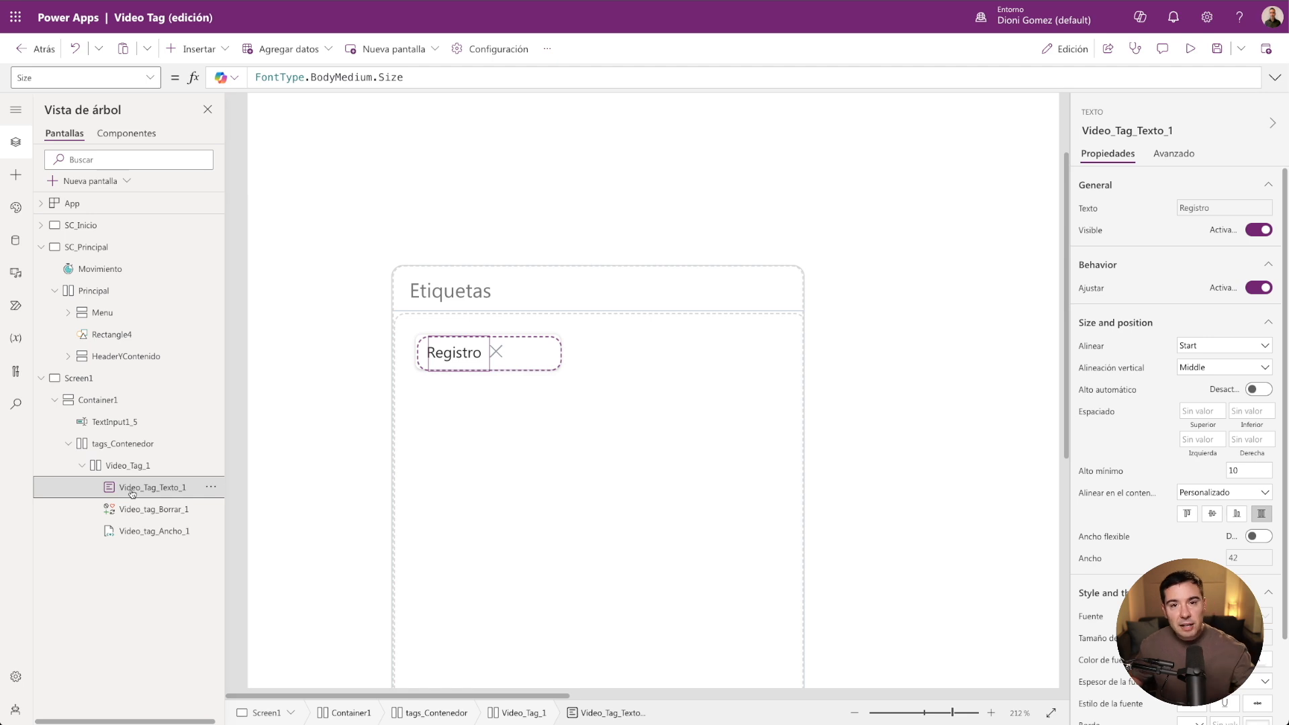
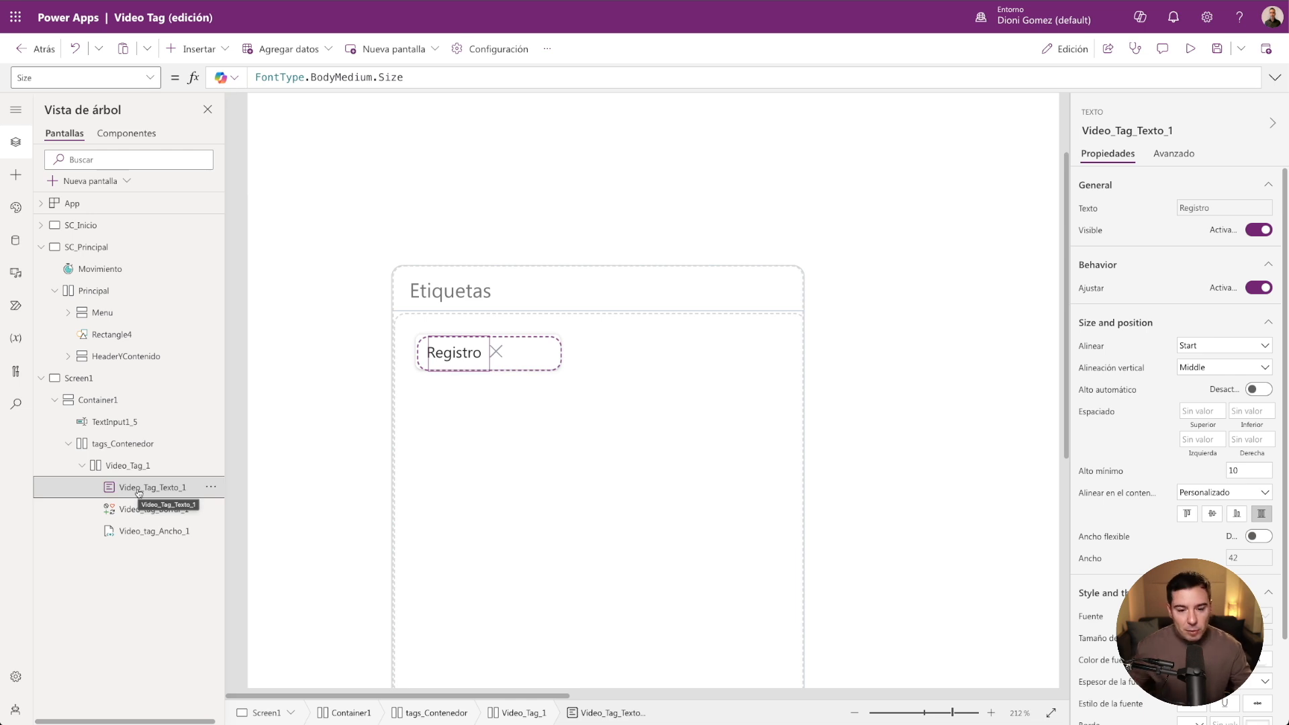
click(142, 467)
click(145, 487)
click(136, 467)
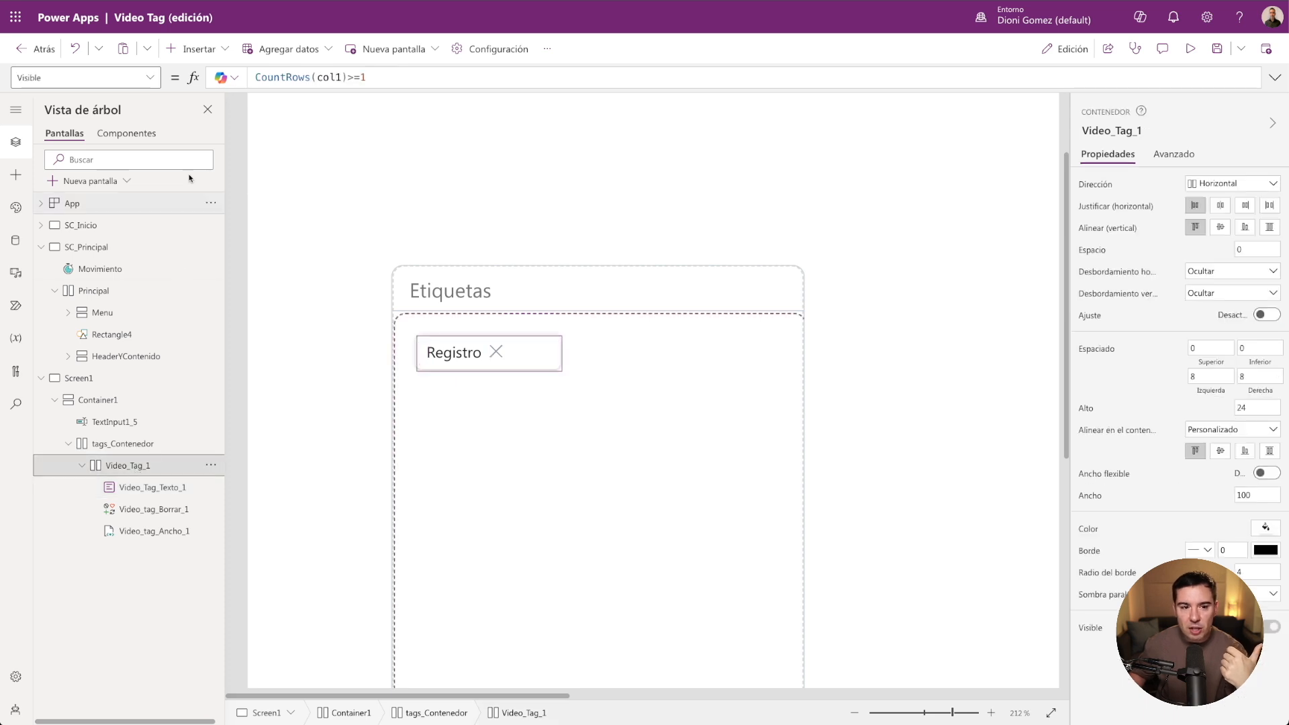
click(194, 48)
text(tex)
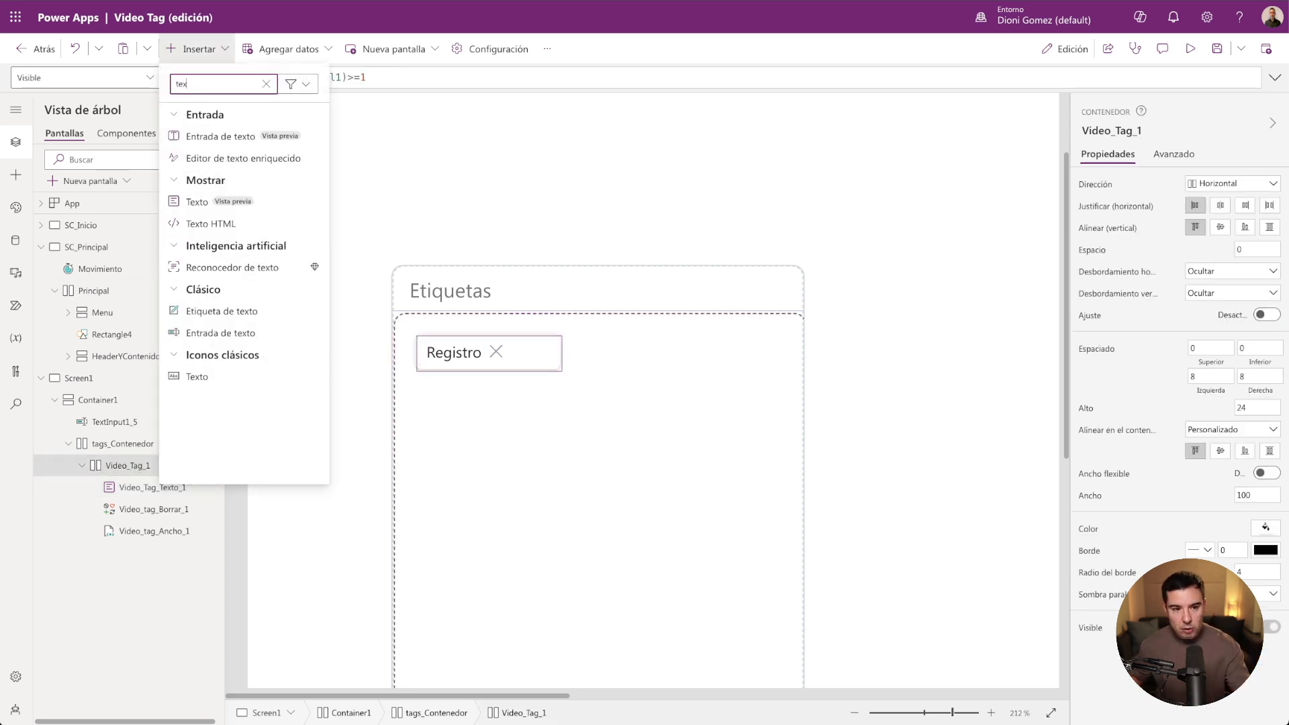
click(208, 378)
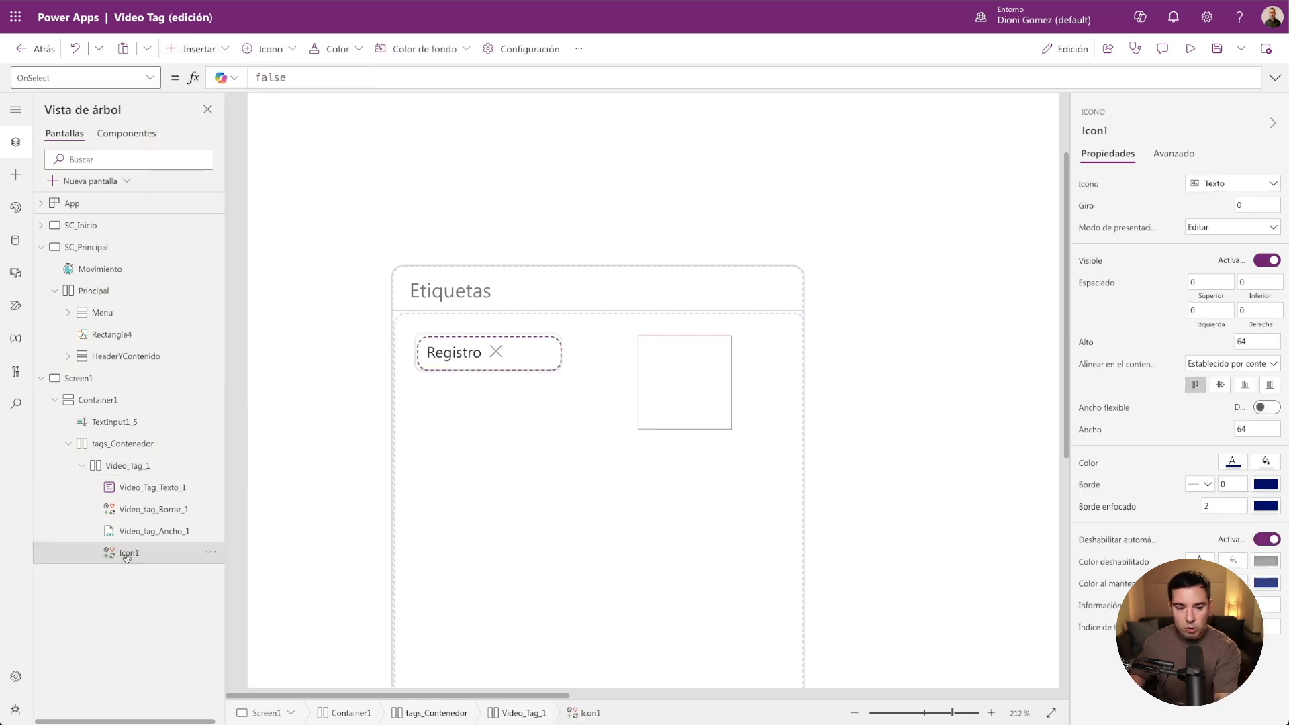
key(Delete)
Insert a classic text label into Video_Tag_1 and reorder it ahead of Video_Tag_Texto_1.
click(194, 48)
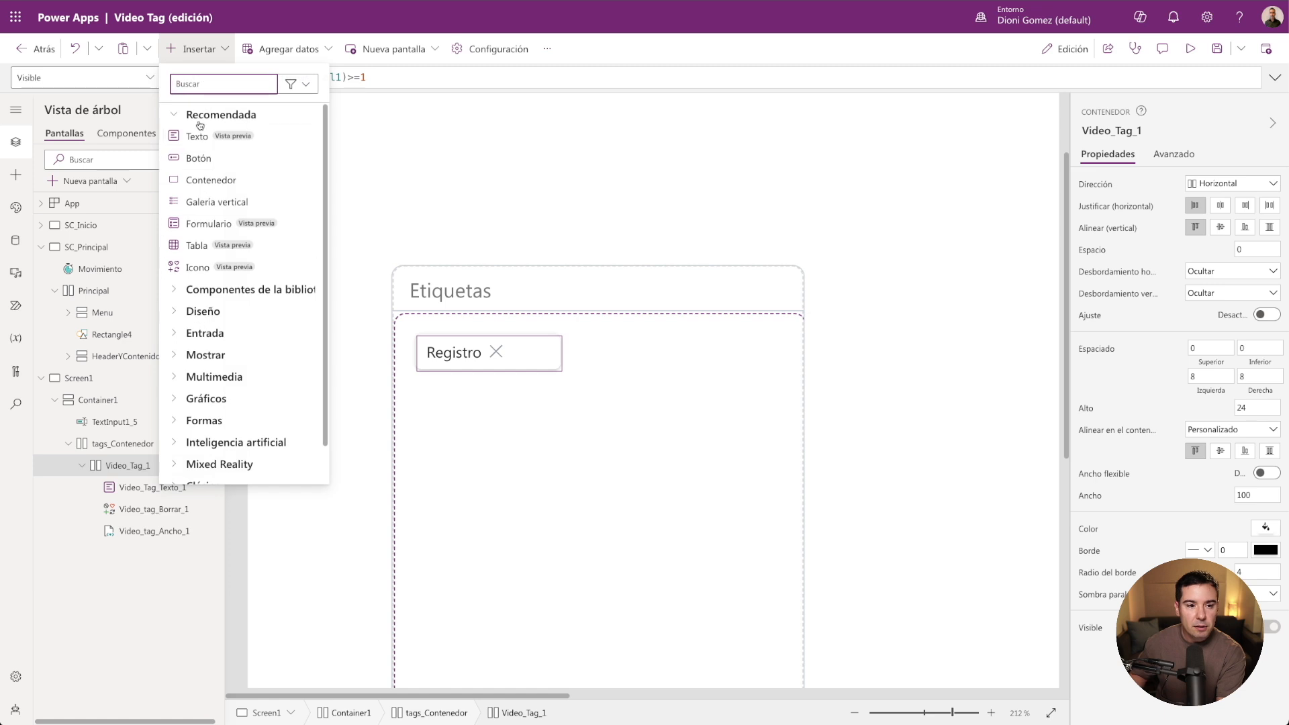
text(texto)
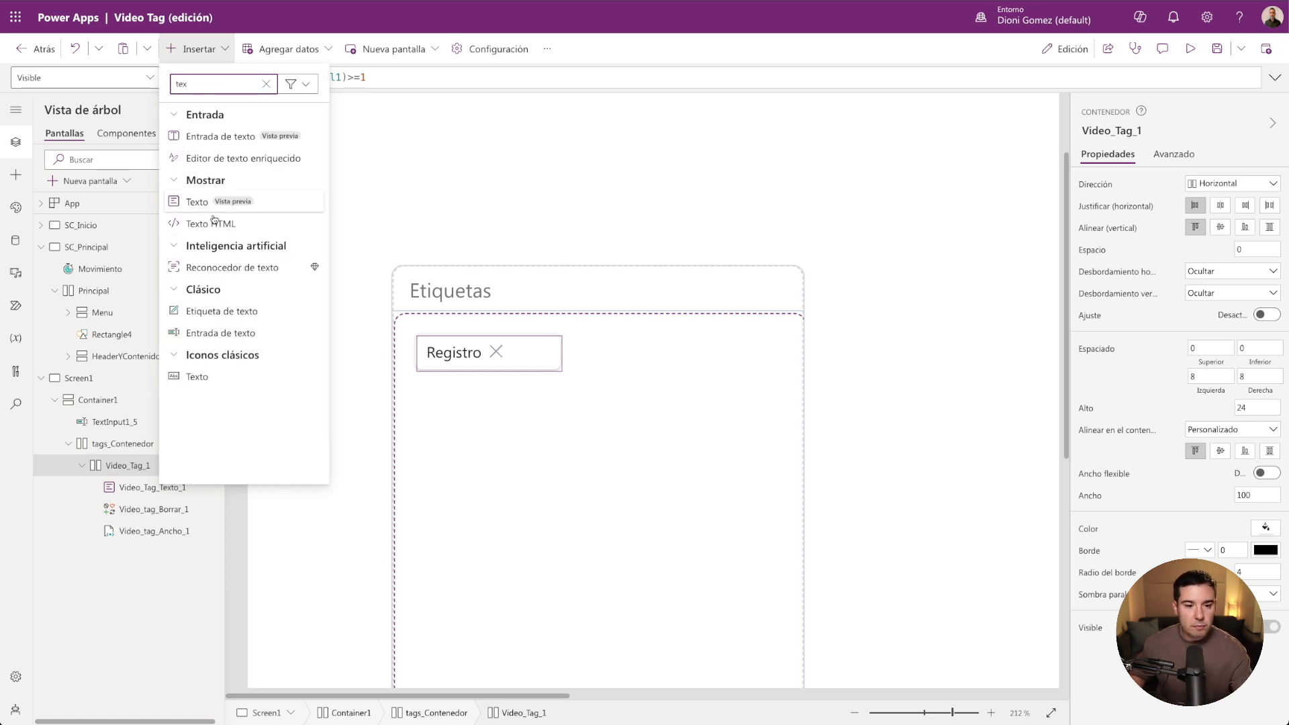
click(203, 308)
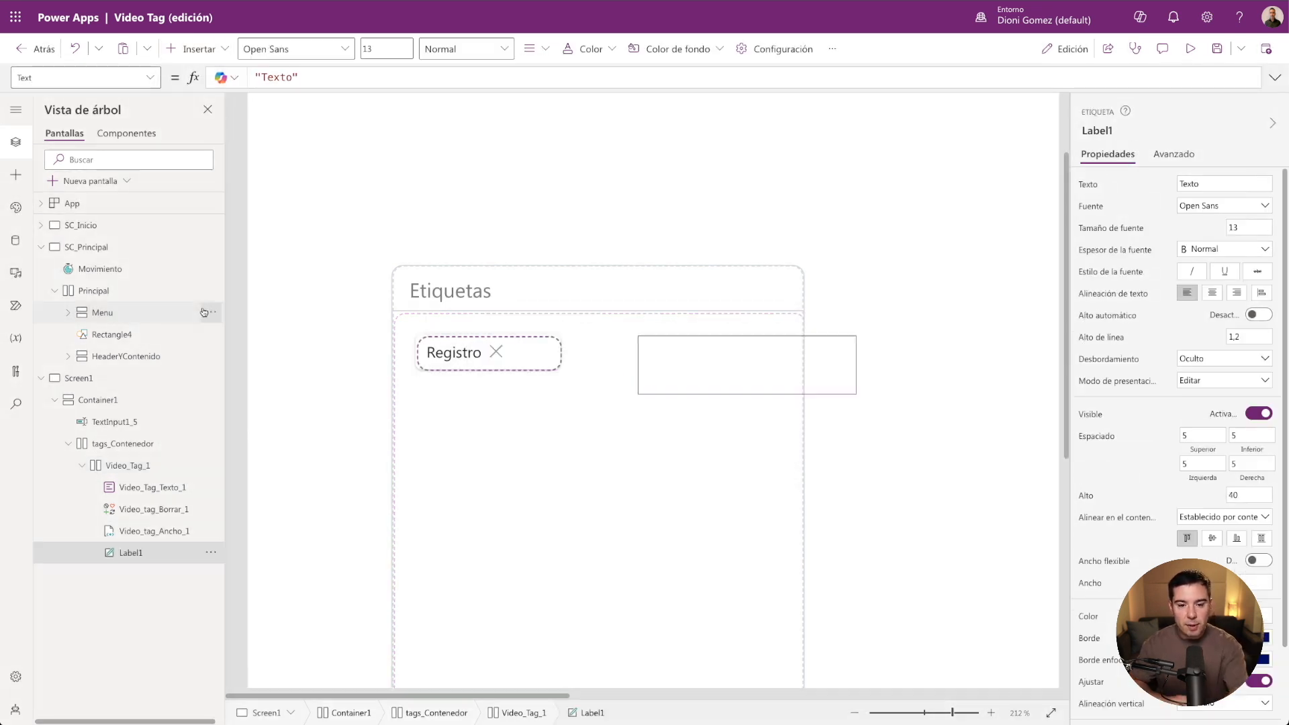
right_click(127, 559)
mouse_move(228, 528)
click(300, 534)
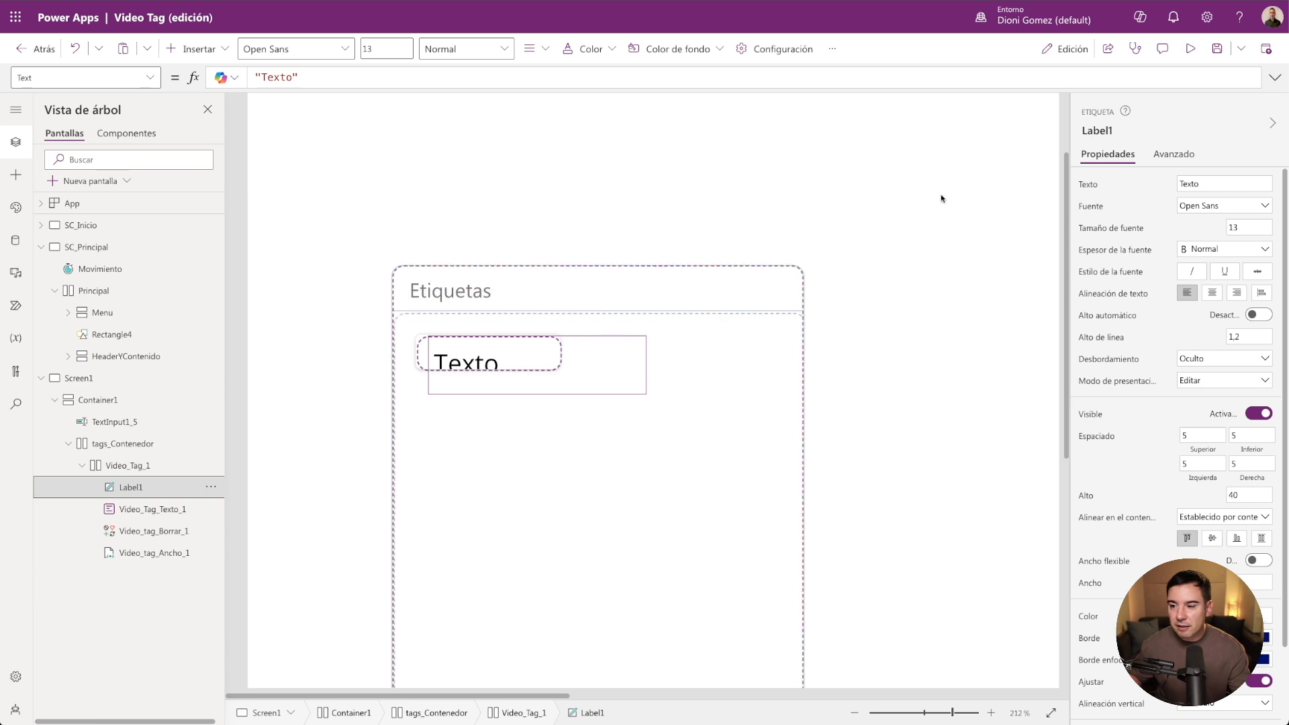
Set the font Size of the new classic label to the formula FontType.BodyMedium.Size-2.
click(1108, 232)
drag(271, 78, 238, 79)
text(FontType.BodyMedium.Size-2)
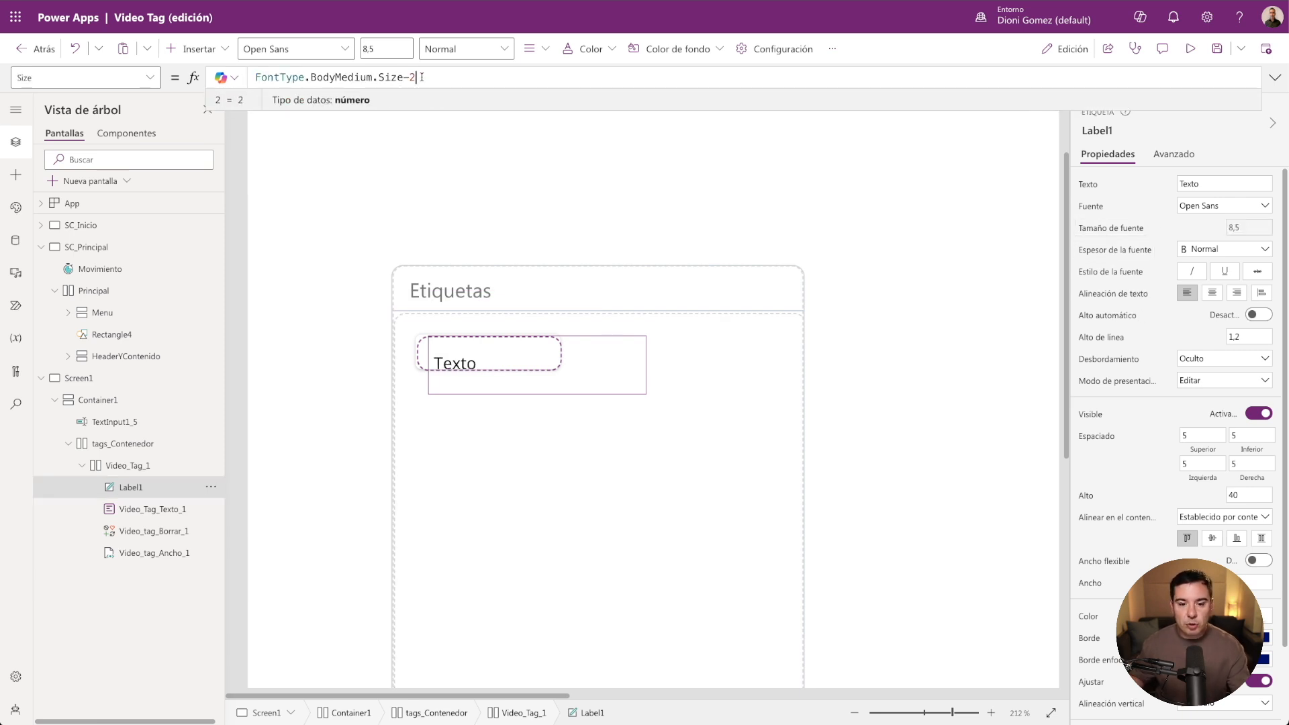
Stretch the classic label vertically within its container and set its minimum height to 10.
click(1263, 541)
click(1229, 495)
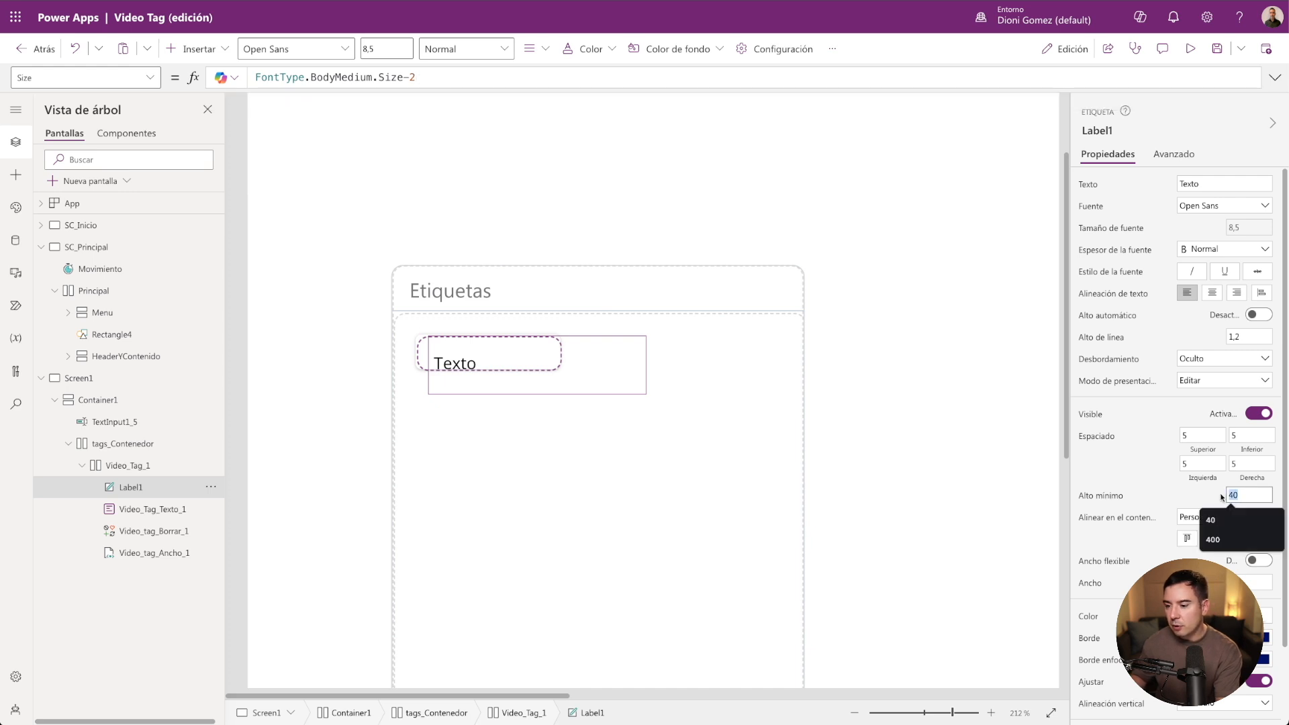
text(10)
key(Return)
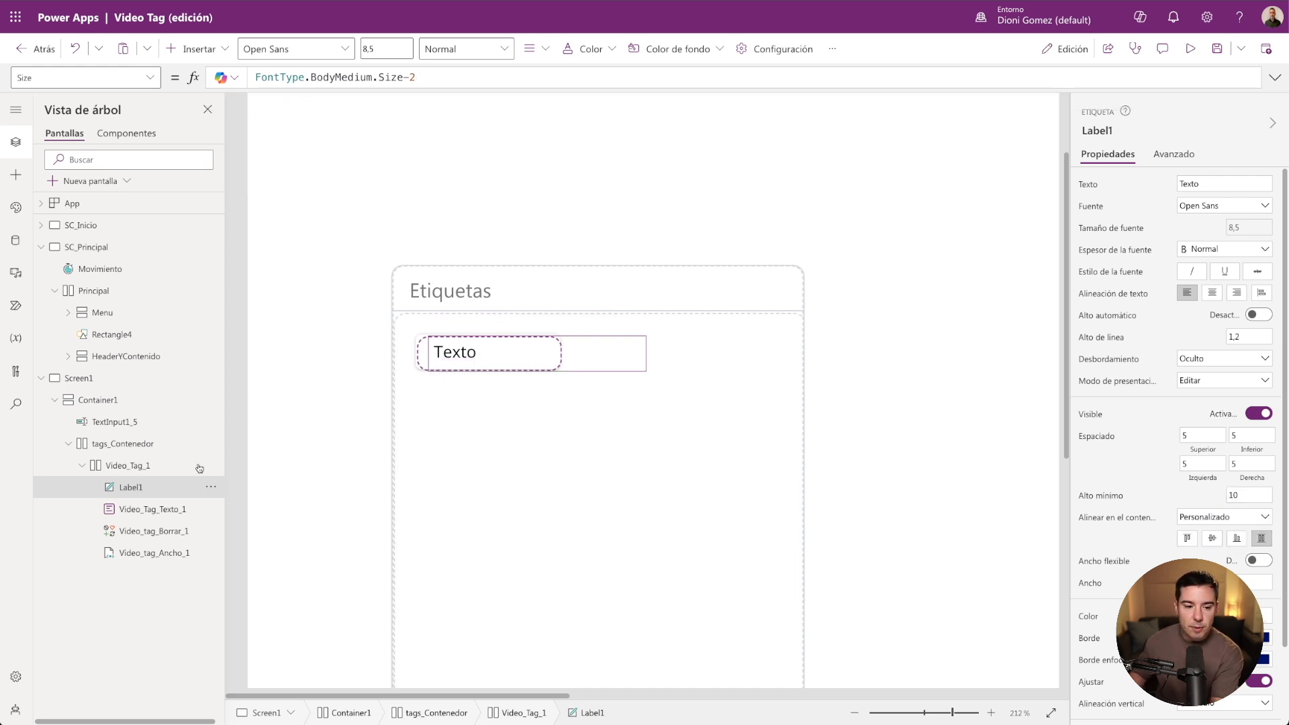
Review the properties of Video_Tag_Texto_1 and the classic label, and copy the label's font Size formula.
click(135, 508)
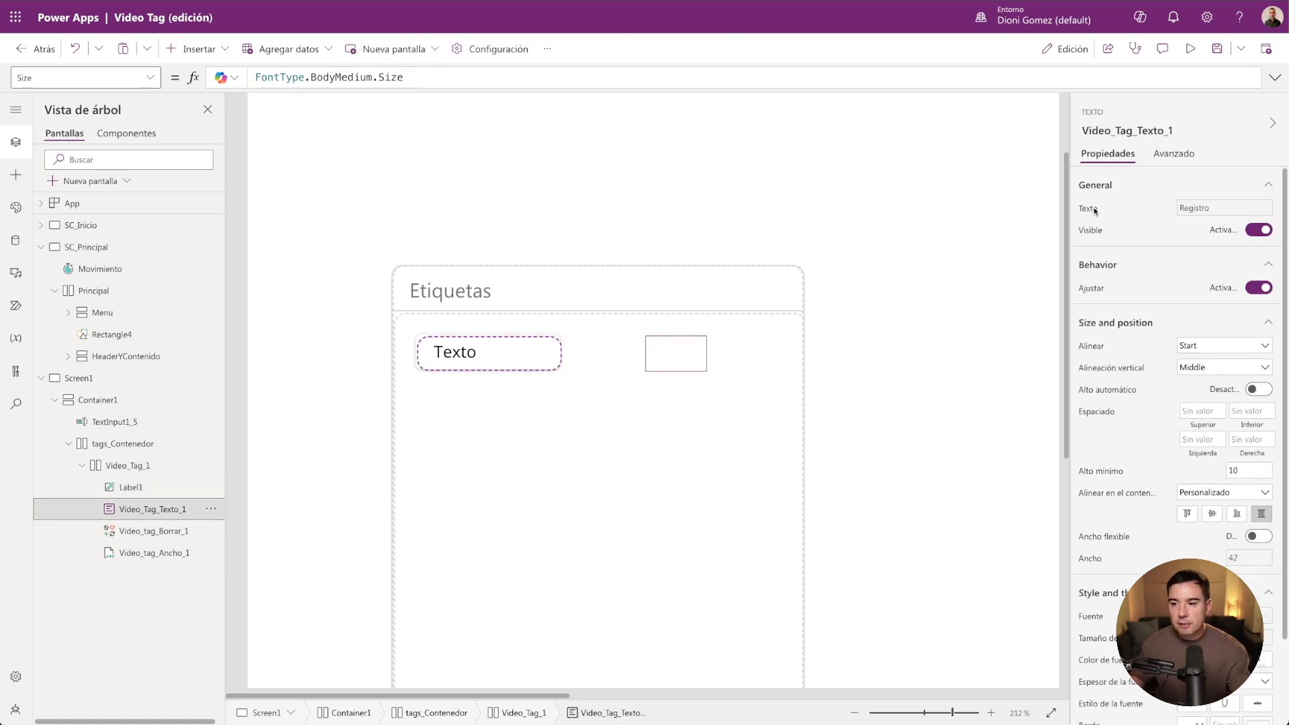
click(130, 488)
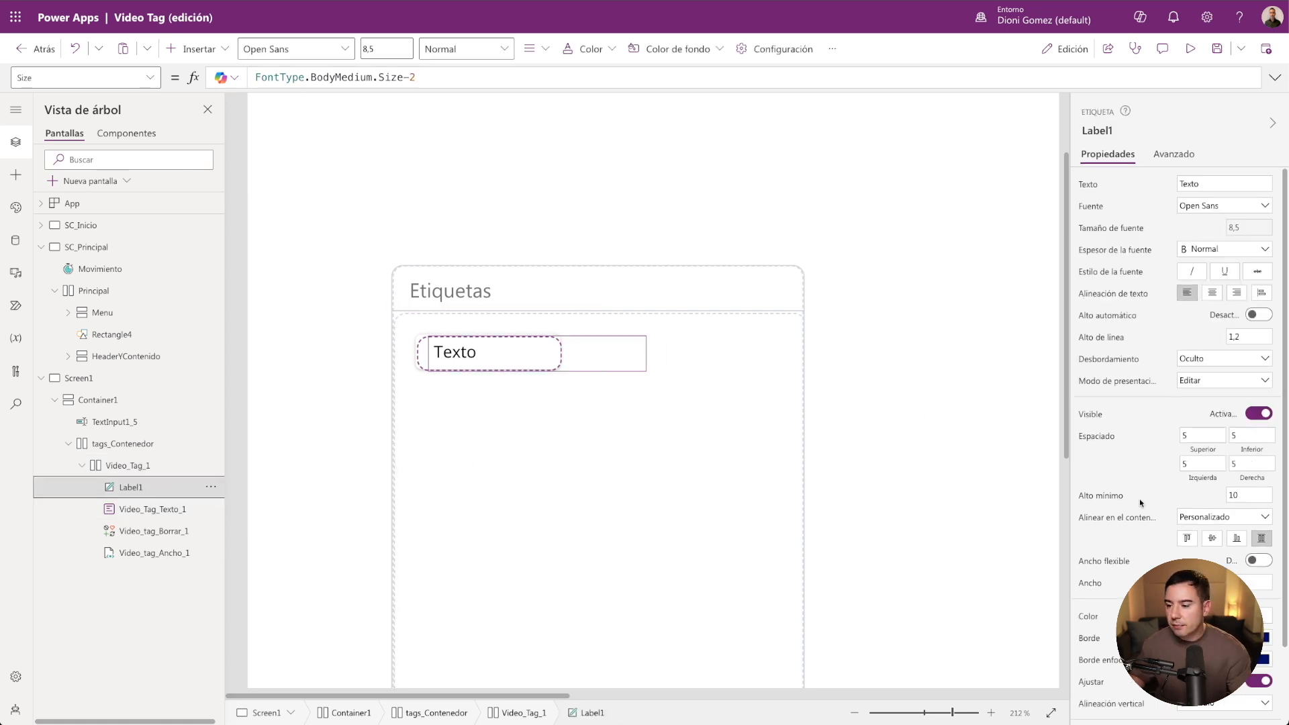
scroll(1143, 558, down, 2)
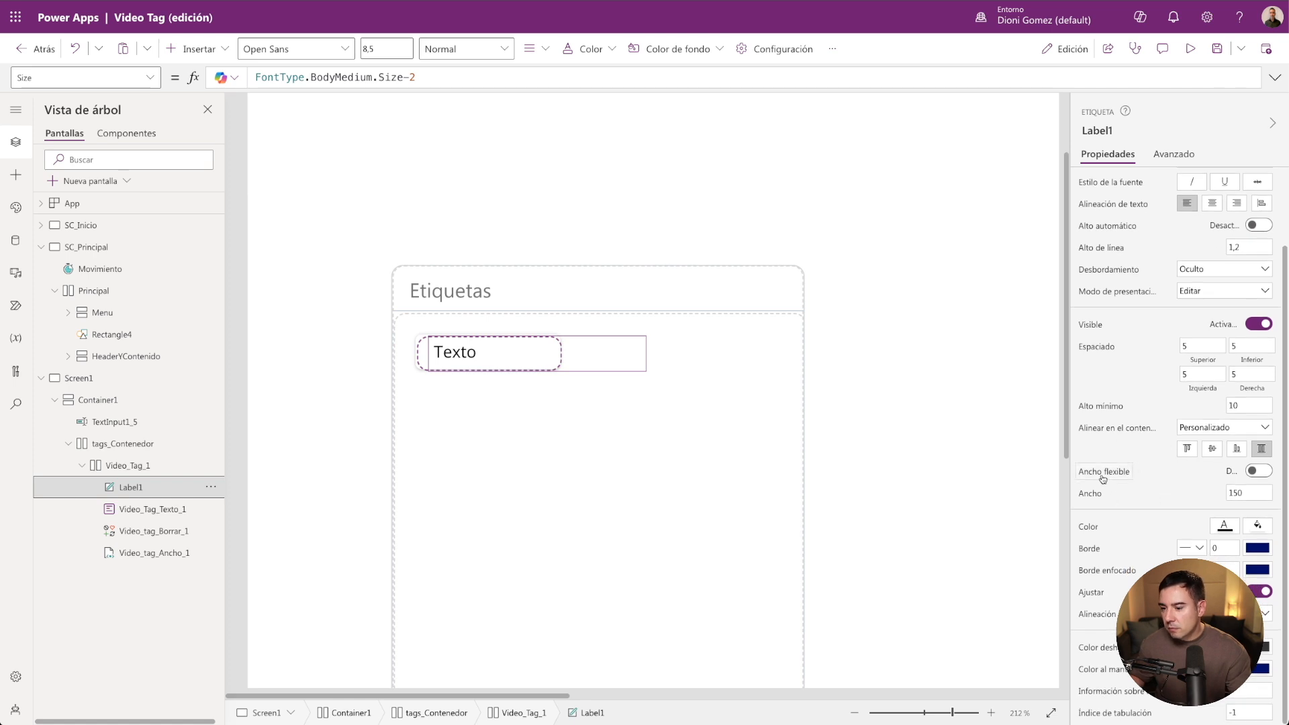
scroll(1114, 362, up, 2)
click(416, 77)
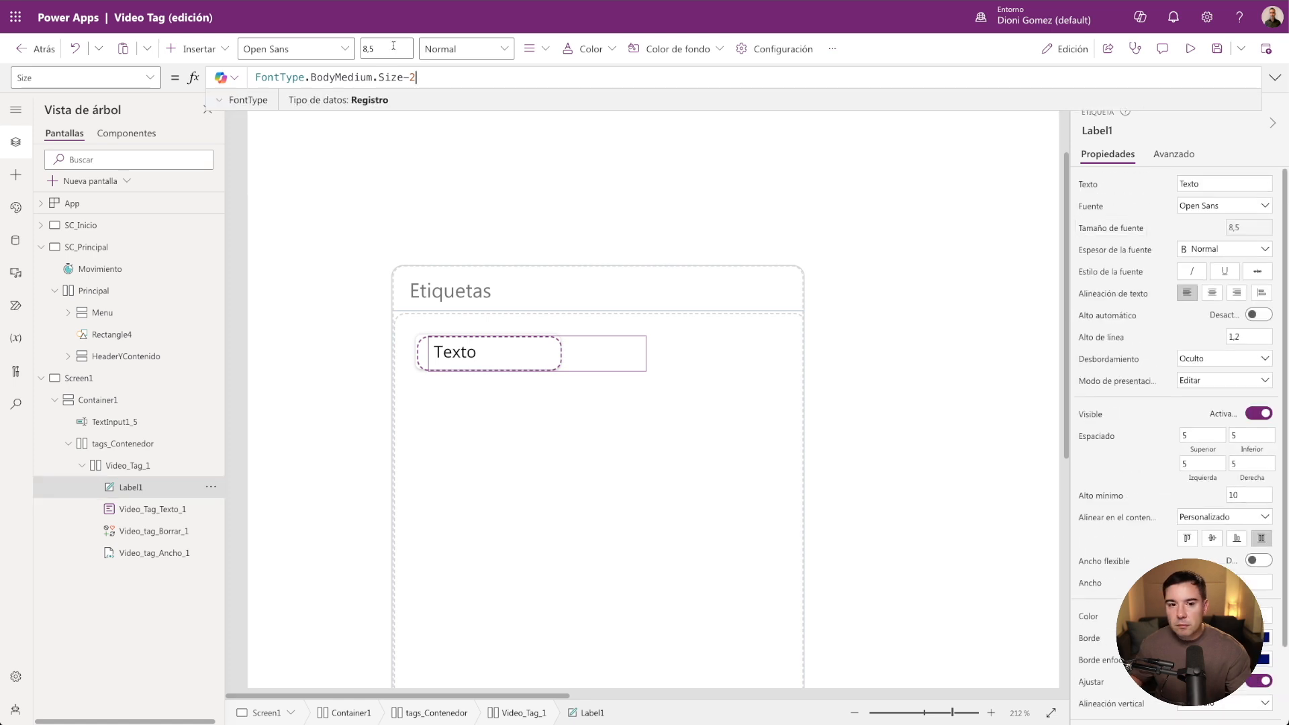
drag(416, 77, 203, 77)
key(ctrl+c)
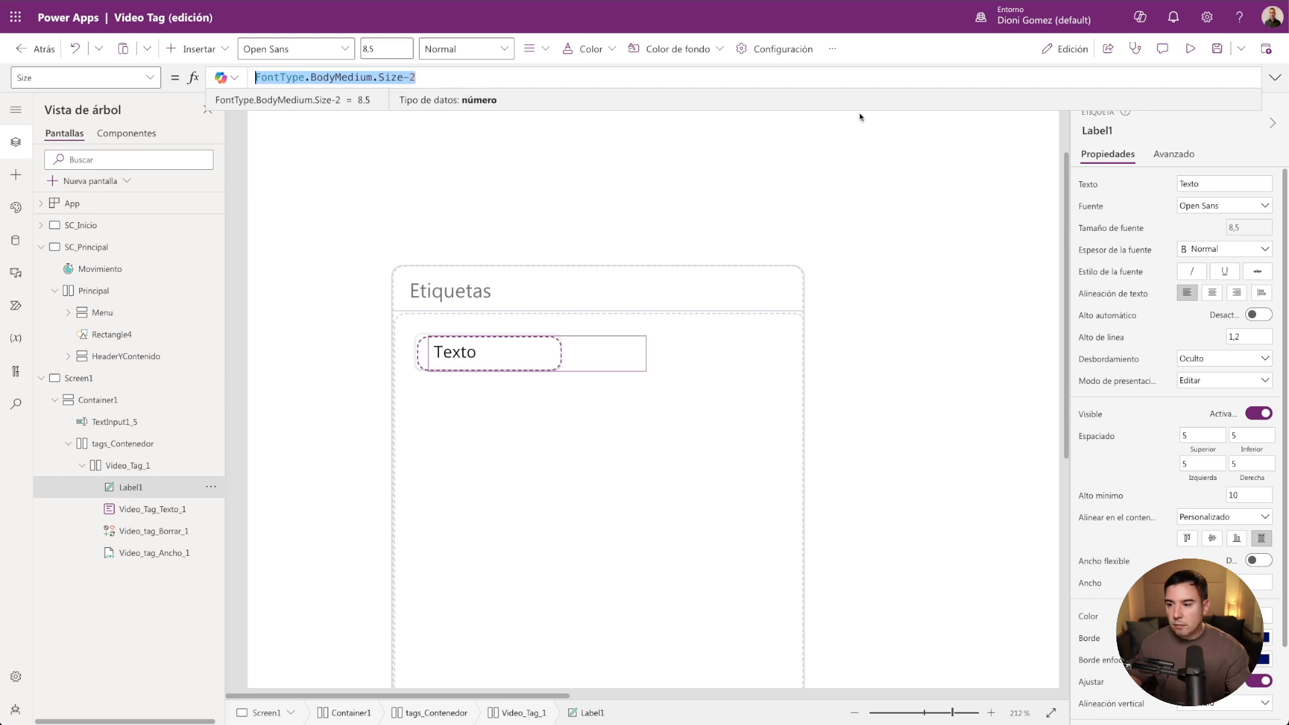
Set the Font property of Label1 to FontType.BodyMedium.Font.
click(1092, 206)
drag(376, 77, 204, 54)
key(ctrl+v)
drag(417, 77, 381, 76)
text(Font)
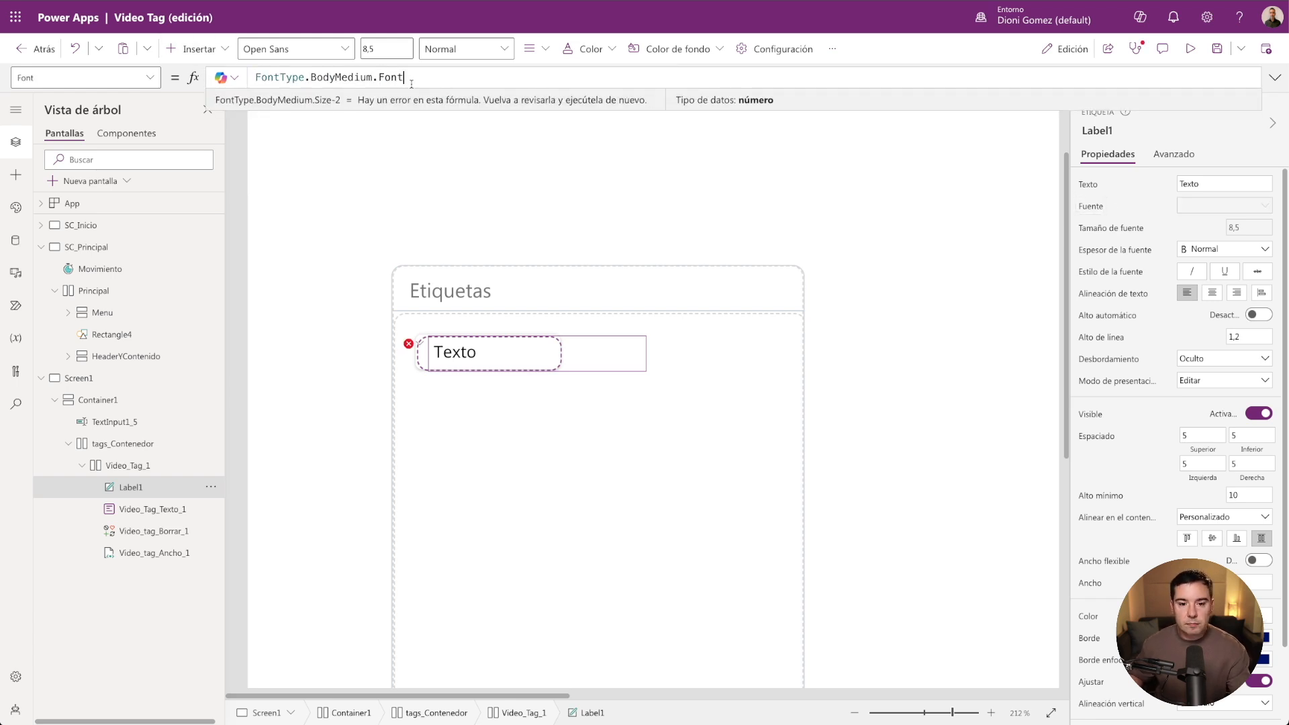
Copy the Width formula of the Video_Tag_Texto_1 control and delete that control from the Video_Tag_1 container.
click(134, 510)
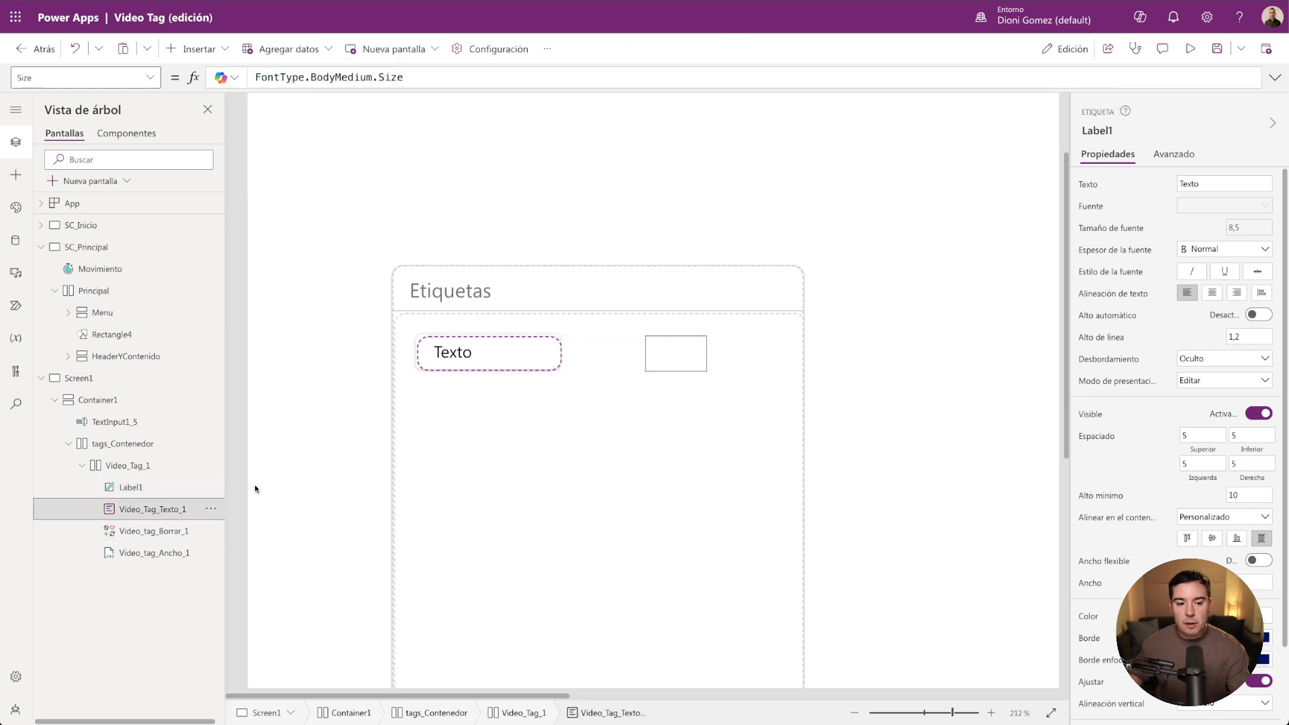
click(1090, 559)
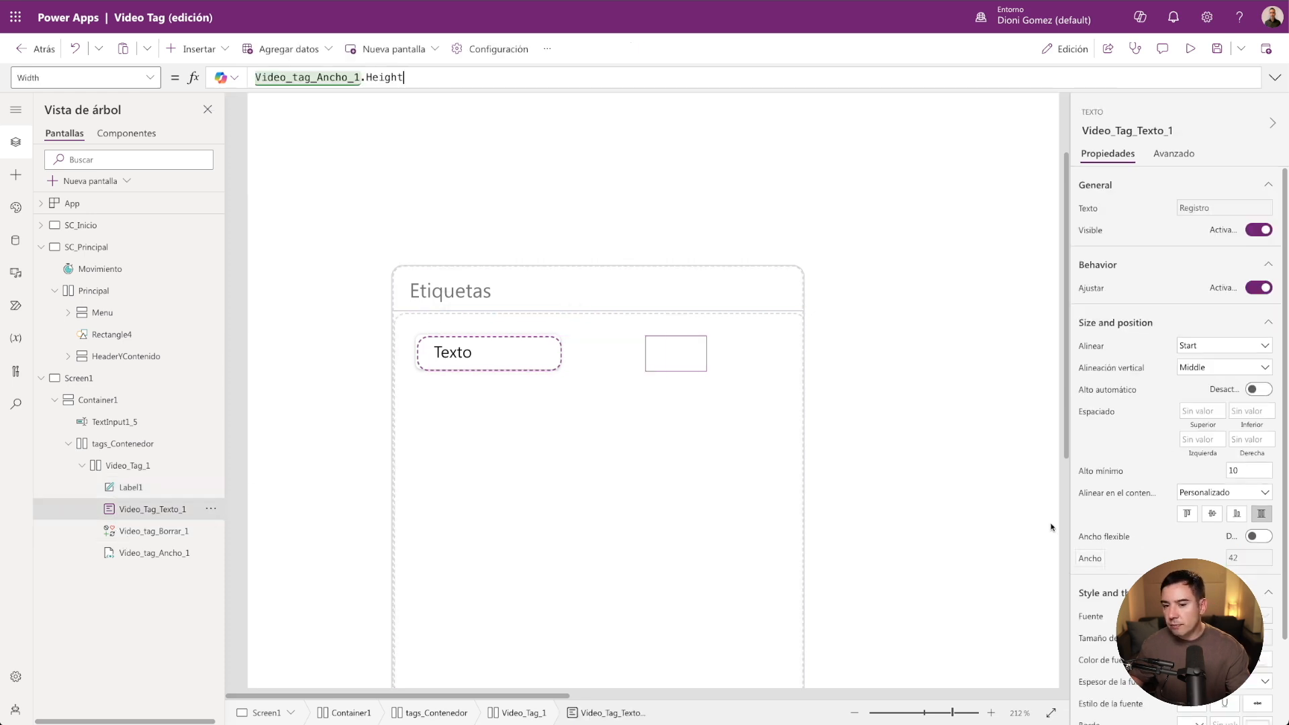
drag(405, 77, 213, 64)
key(ctrl+c)
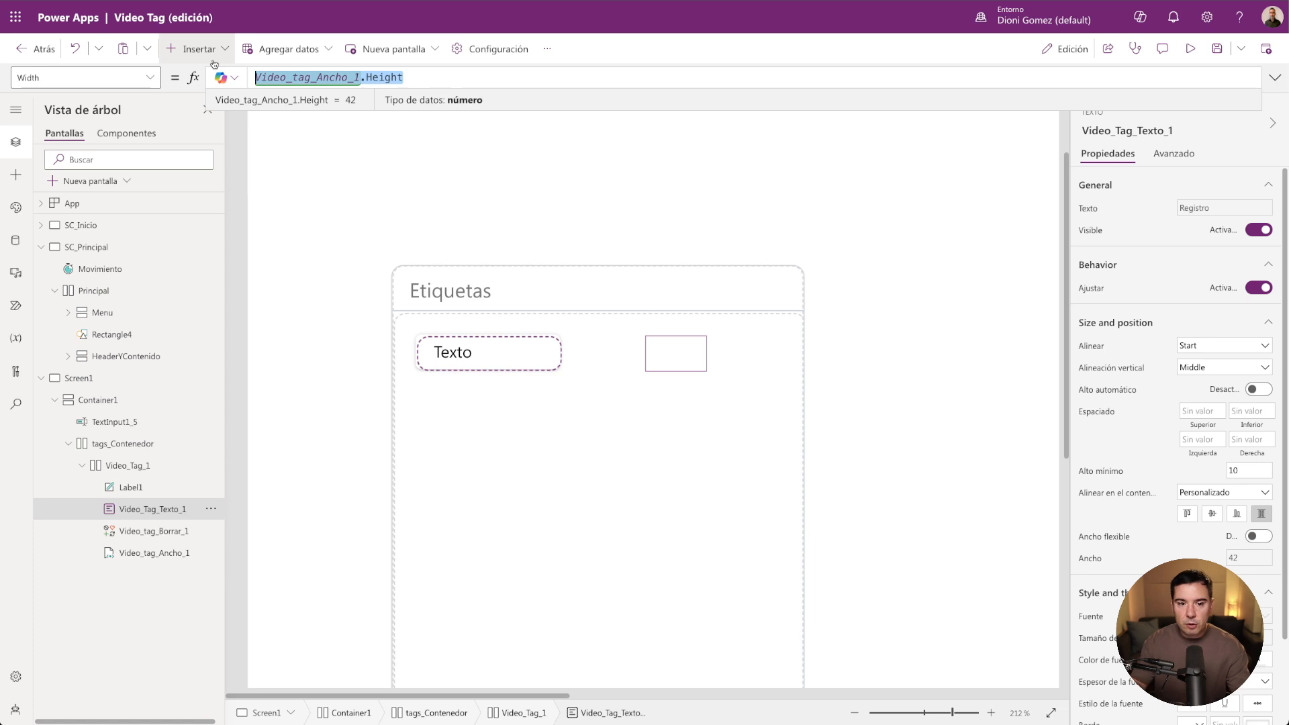
click(124, 488)
click(130, 510)
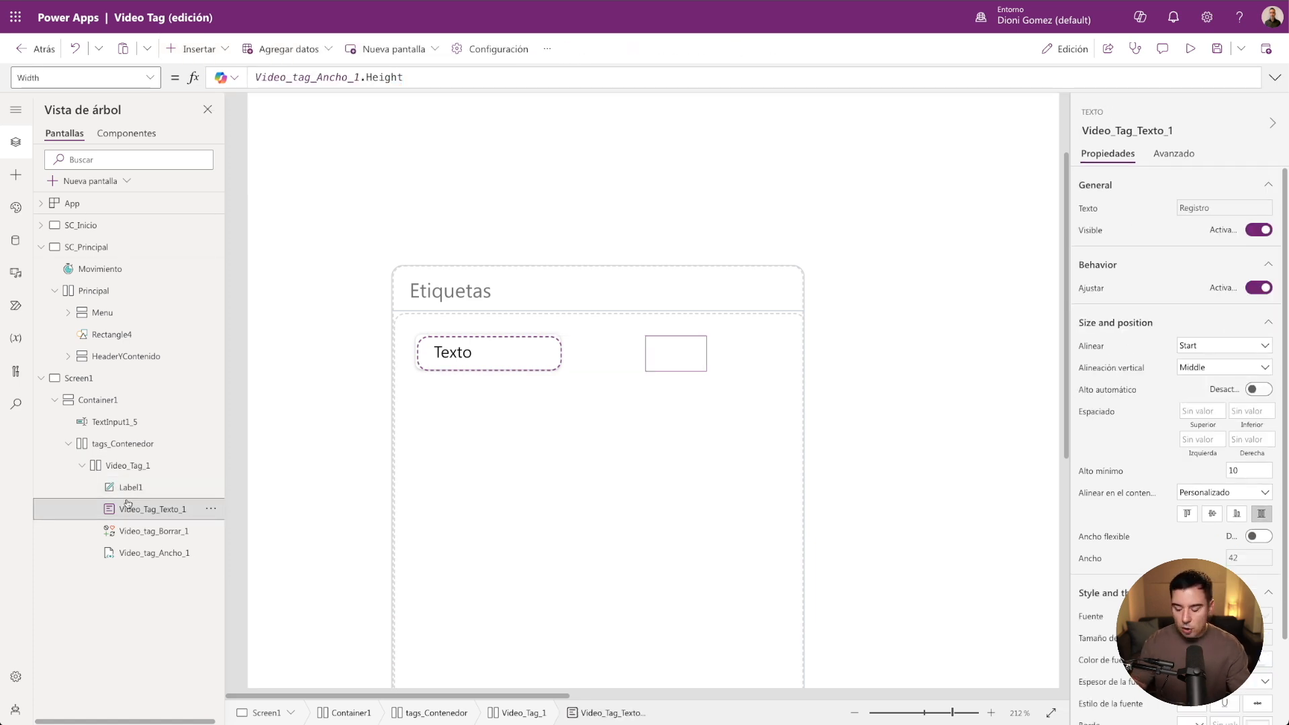
key(Delete)
Set the width of Label1 to Video_tag_Ancho_1.Height.
click(135, 490)
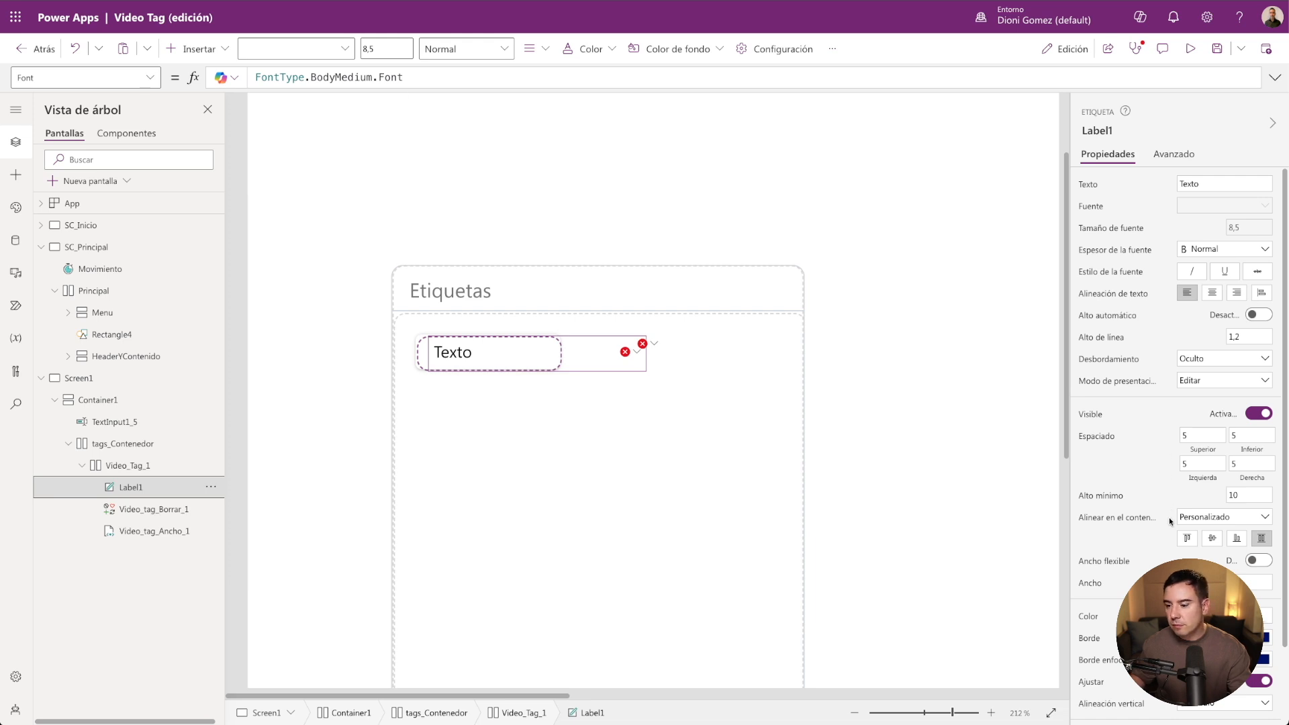
click(1097, 585)
drag(284, 77, 220, 76)
key(ctrl+v)
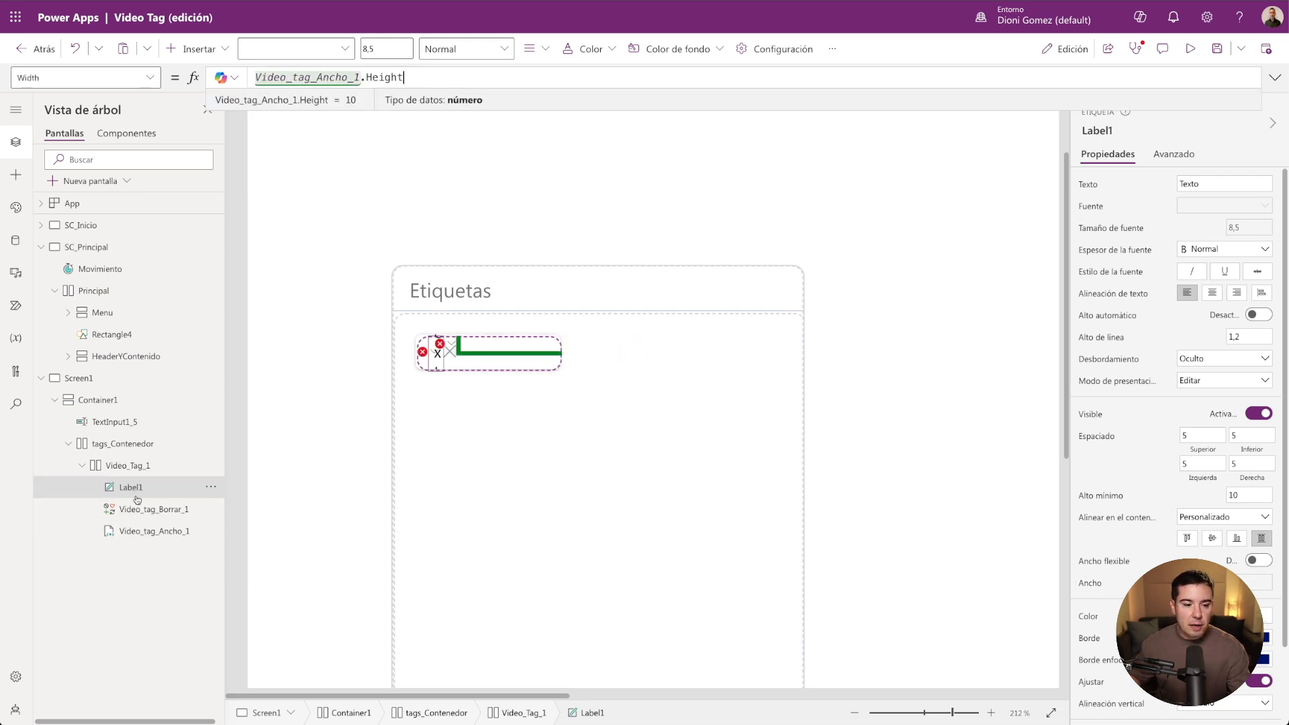
Rename Label1 as Video_tag_Texto_1, using the copied name of the delete icon as the base.
click(142, 513)
double_click(142, 512)
key(ctrl+c)
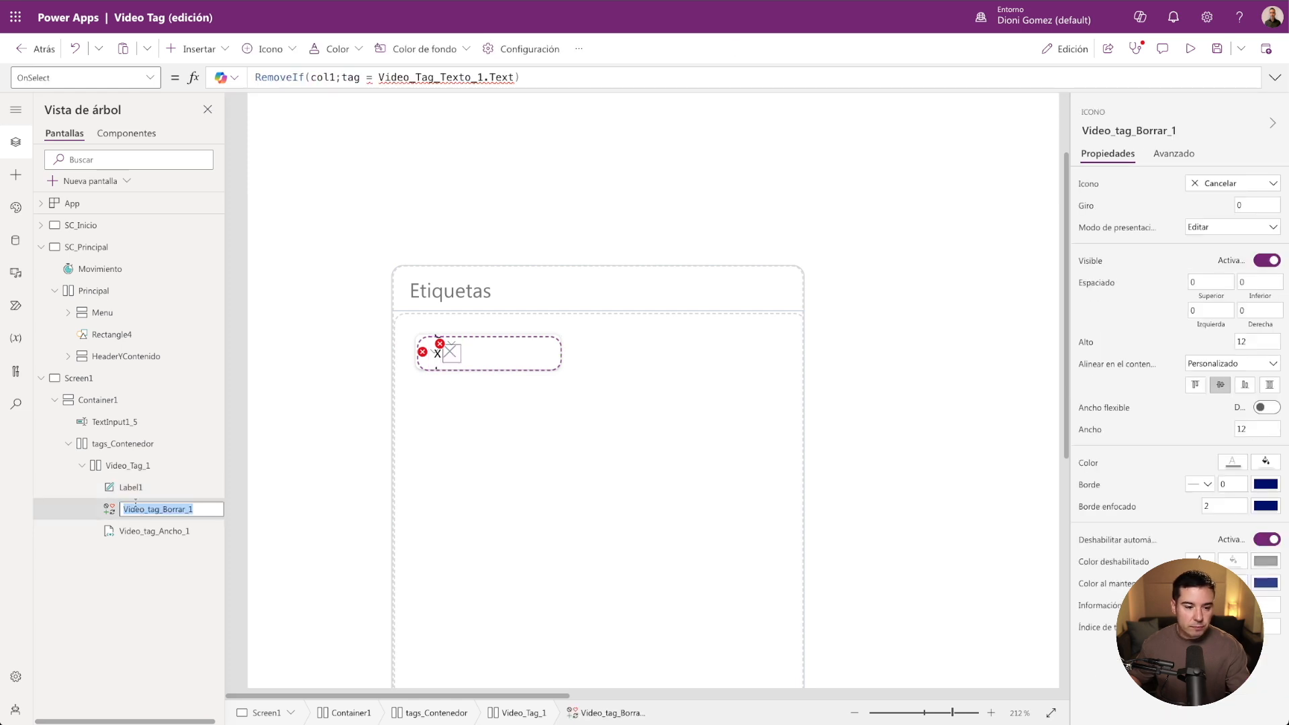
click(144, 489)
double_click(143, 489)
key(ctrl+v)
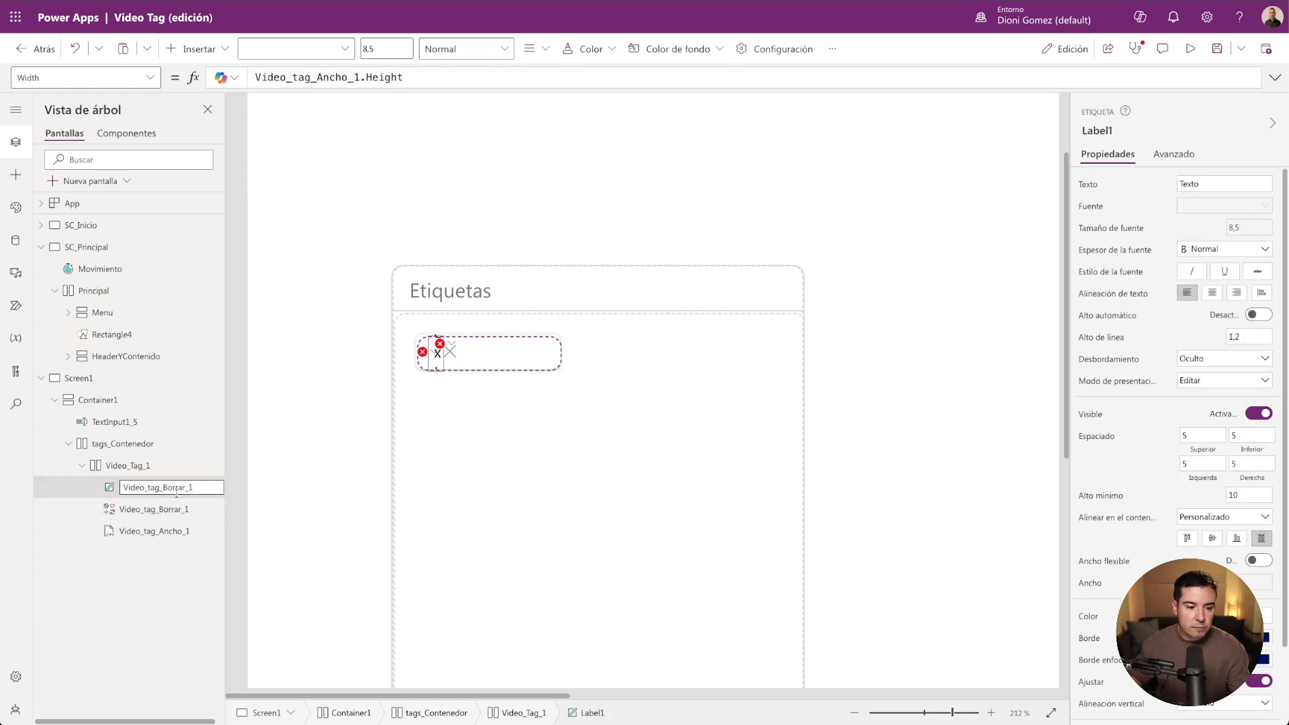
drag(186, 488, 165, 485)
text(Texto)
key(BackSpace)
key(BackSpace)
text(o)
click(165, 520)
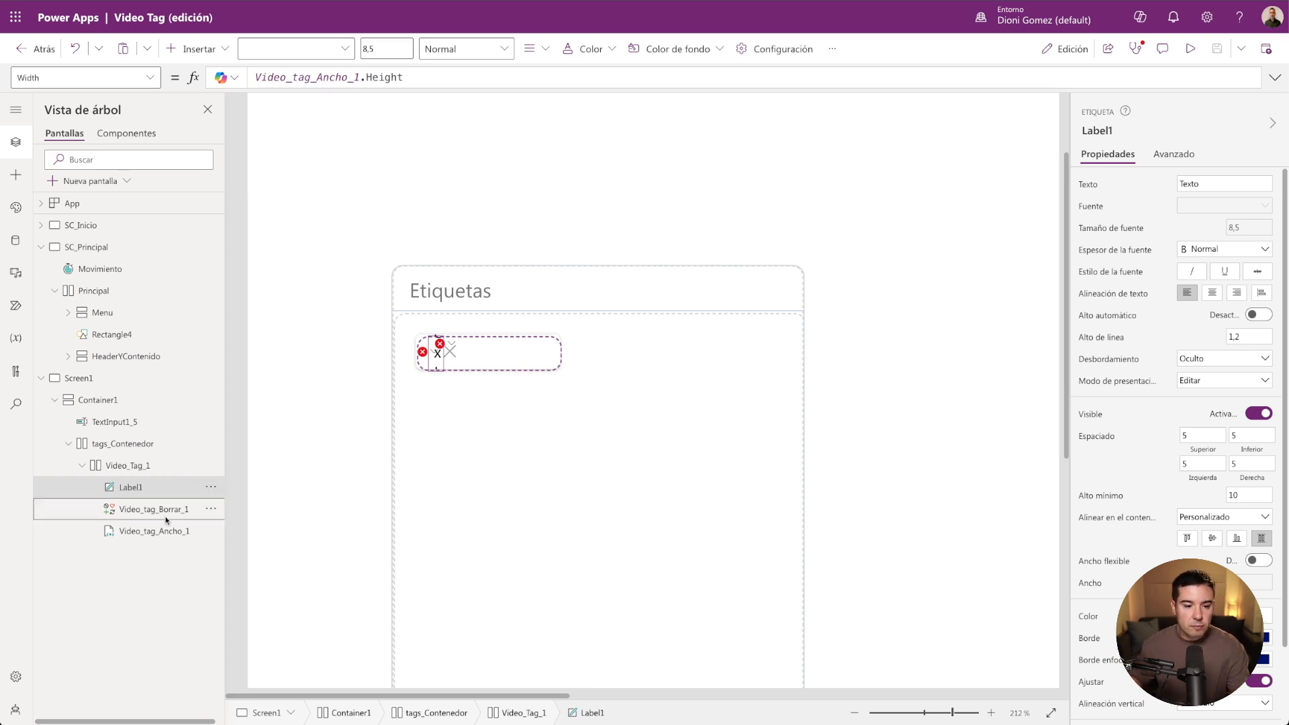
Correct the control reference in the HTML text of Video_tag_Ancho_1 to Video_tag_Texto_1.Text.
click(146, 532)
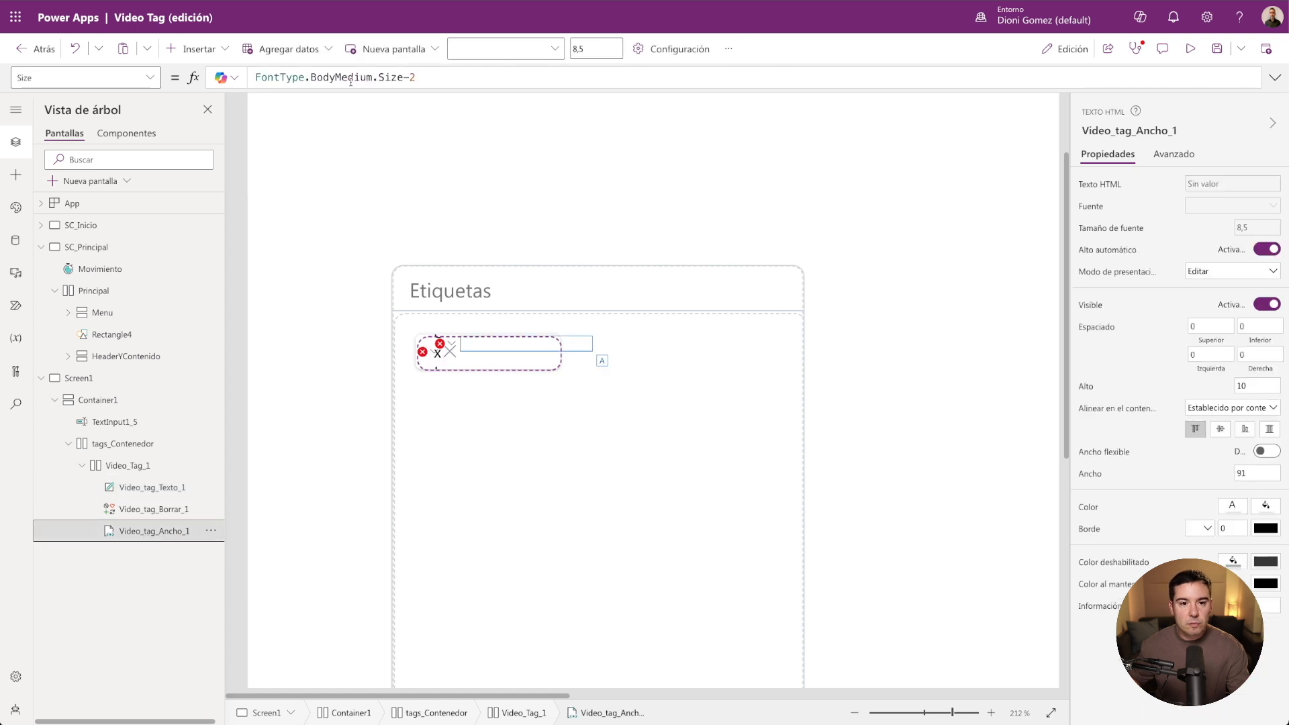
click(1103, 186)
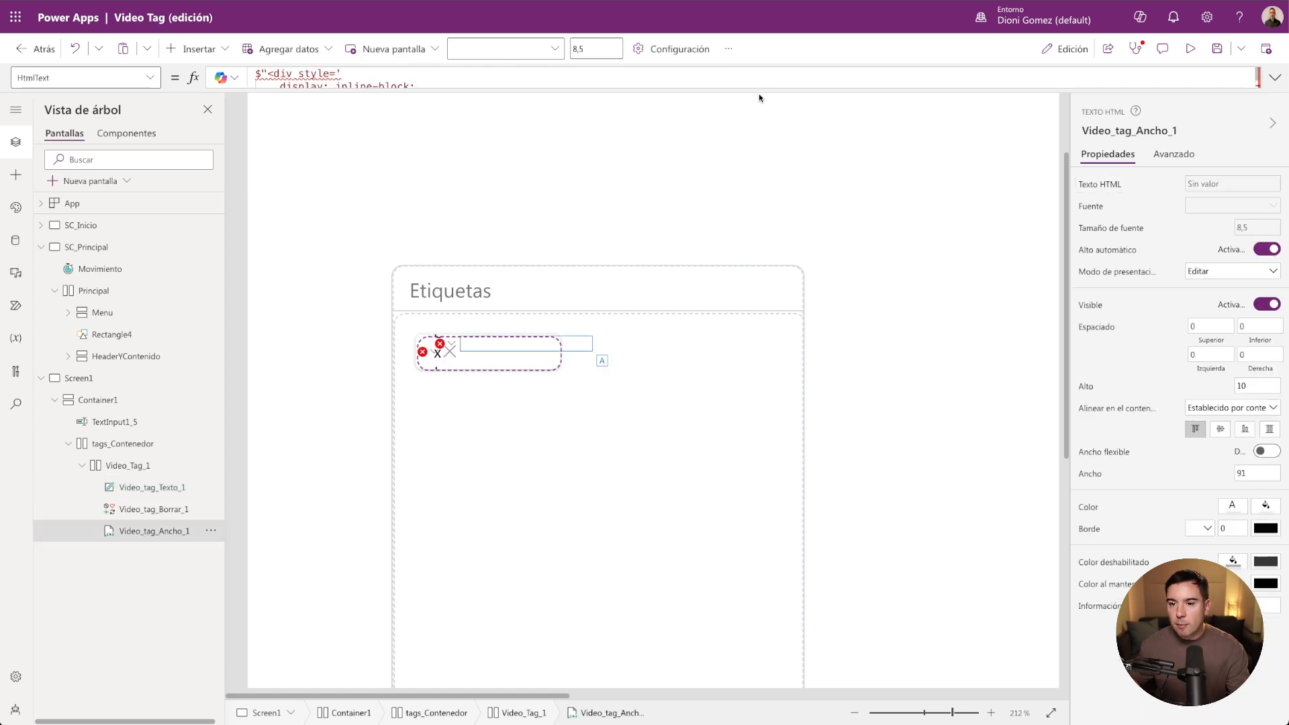
drag(762, 93, 742, 256)
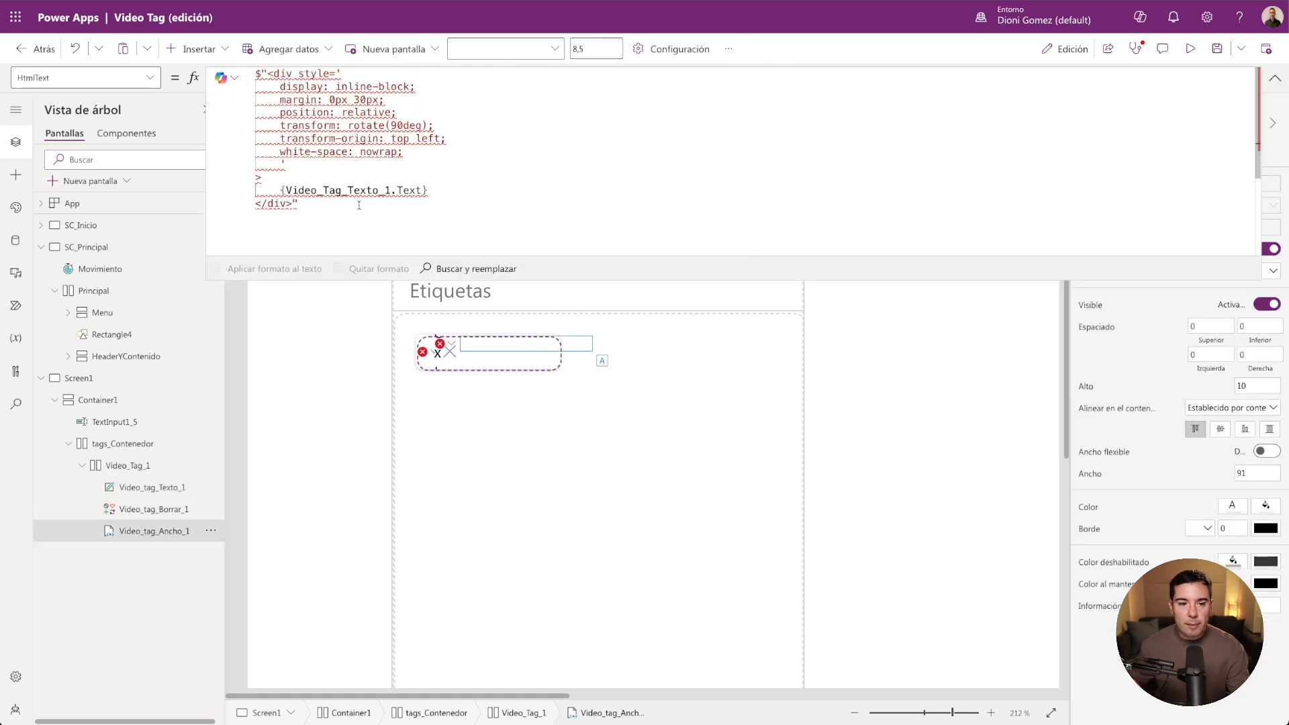
click(329, 190)
key(BackSpace)
text(t)
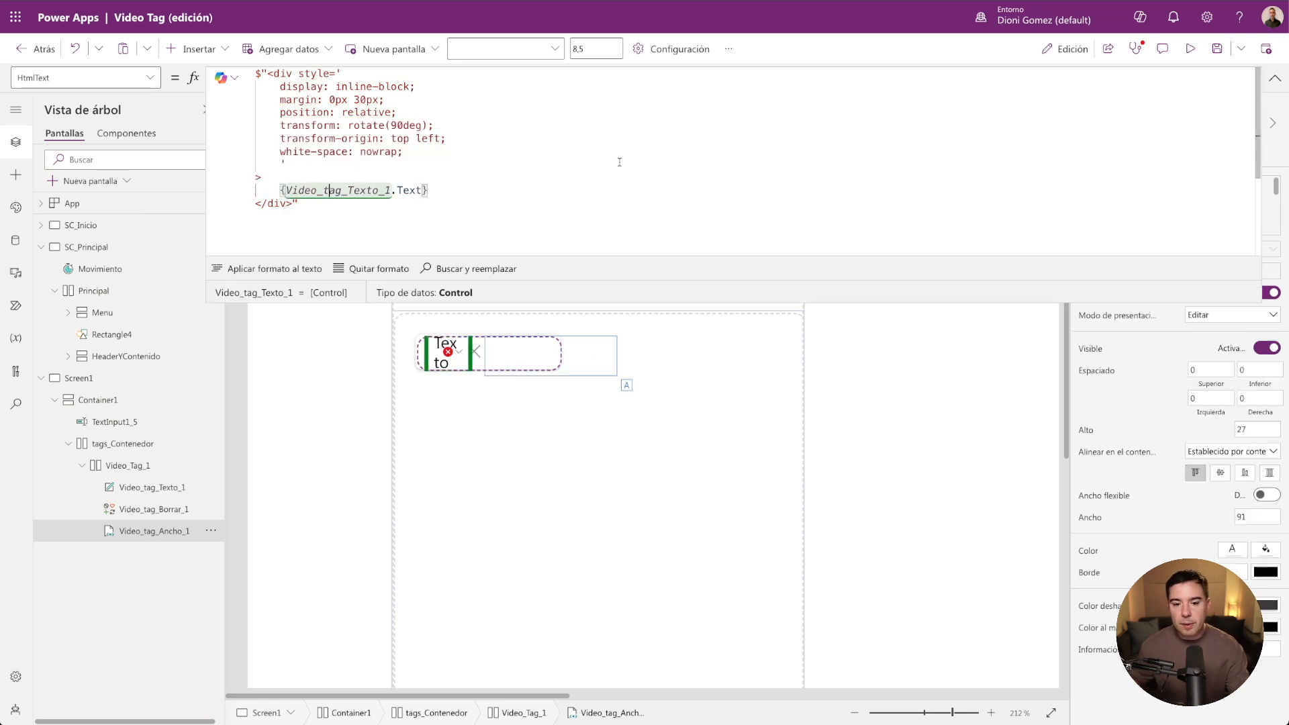
click(1273, 80)
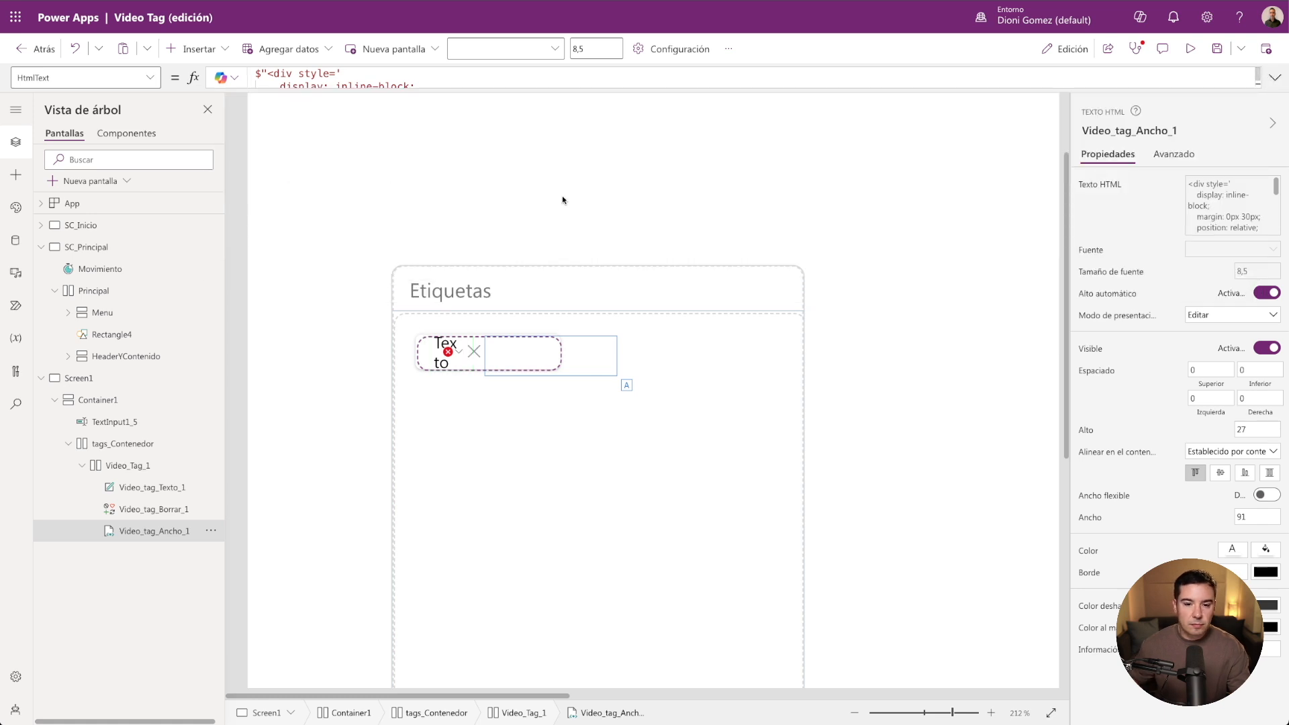
Review the font and font size formulas of Video_tag_Ancho_1 and the width formula of Video_tag_Texto_1.
click(133, 489)
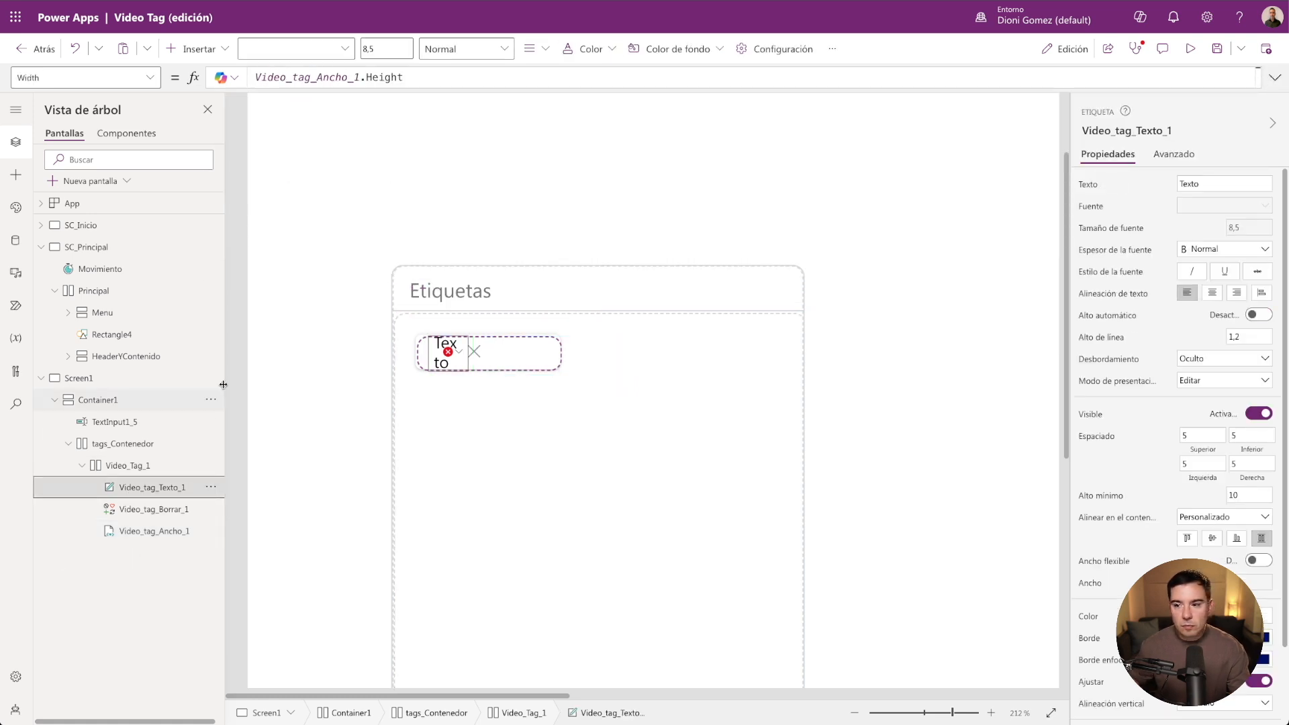
click(125, 510)
click(134, 532)
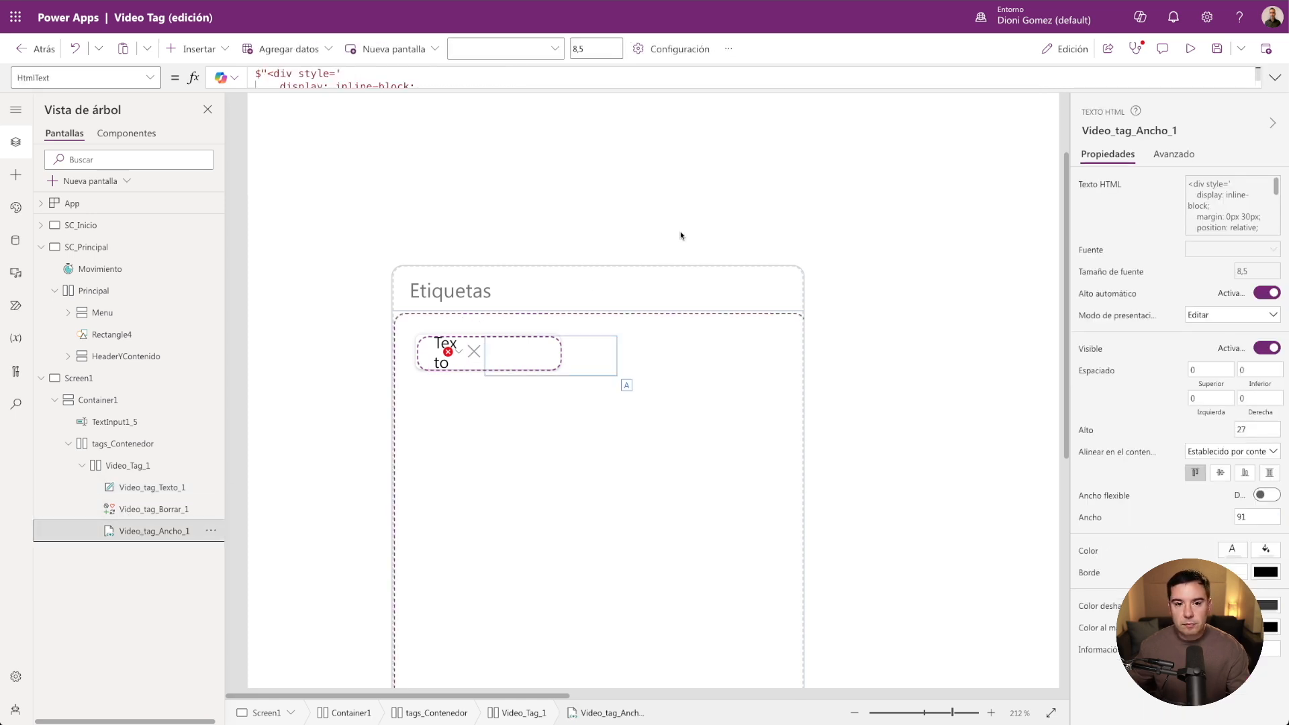
click(1089, 276)
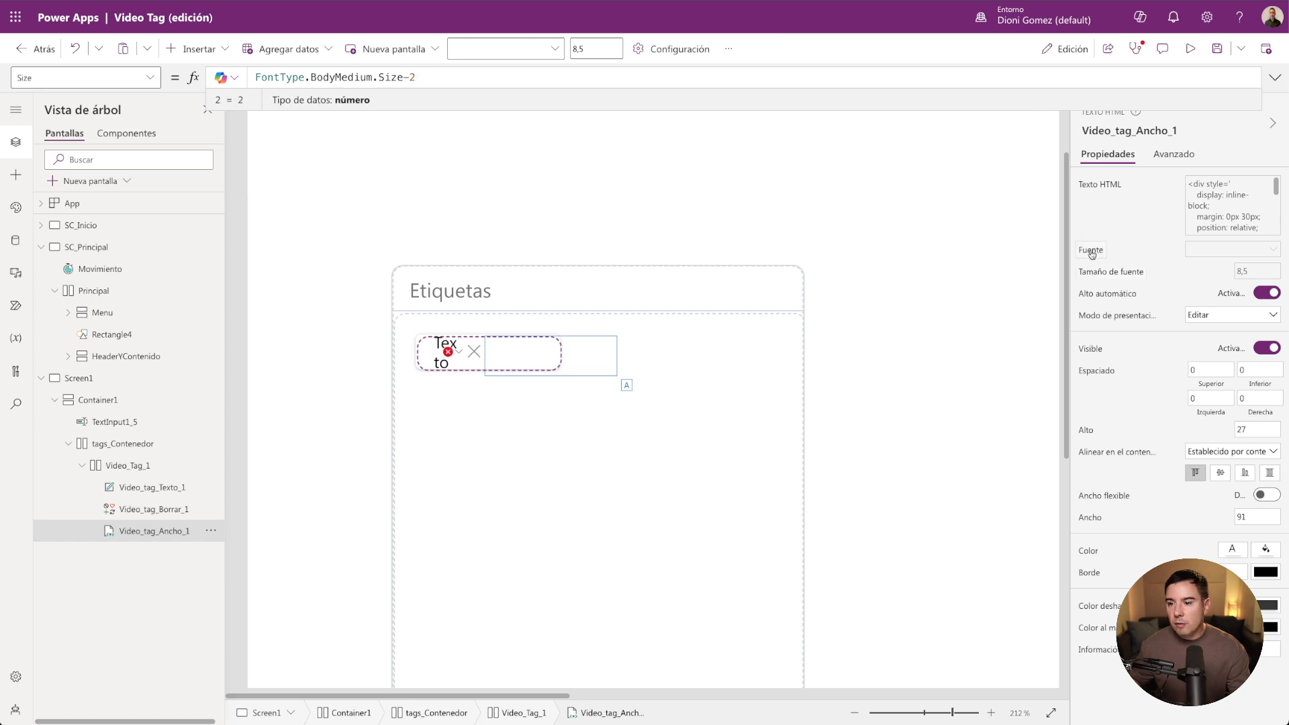
click(1092, 253)
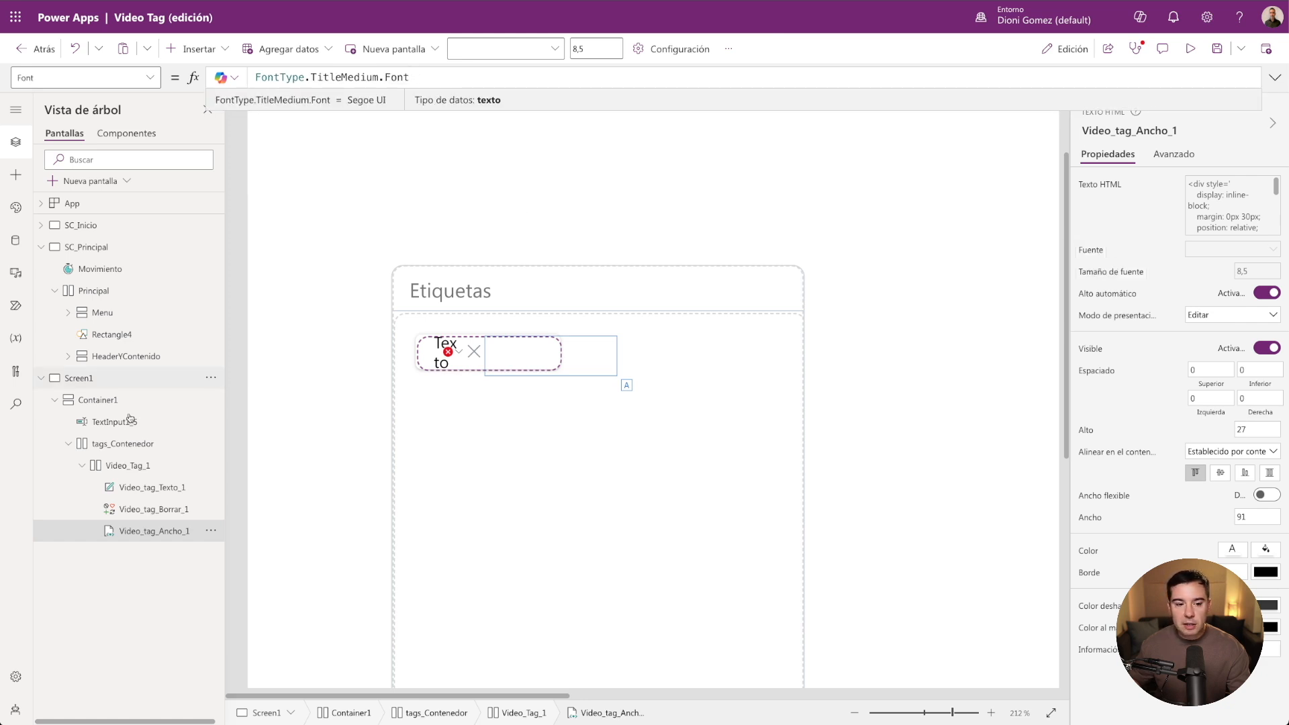
click(147, 487)
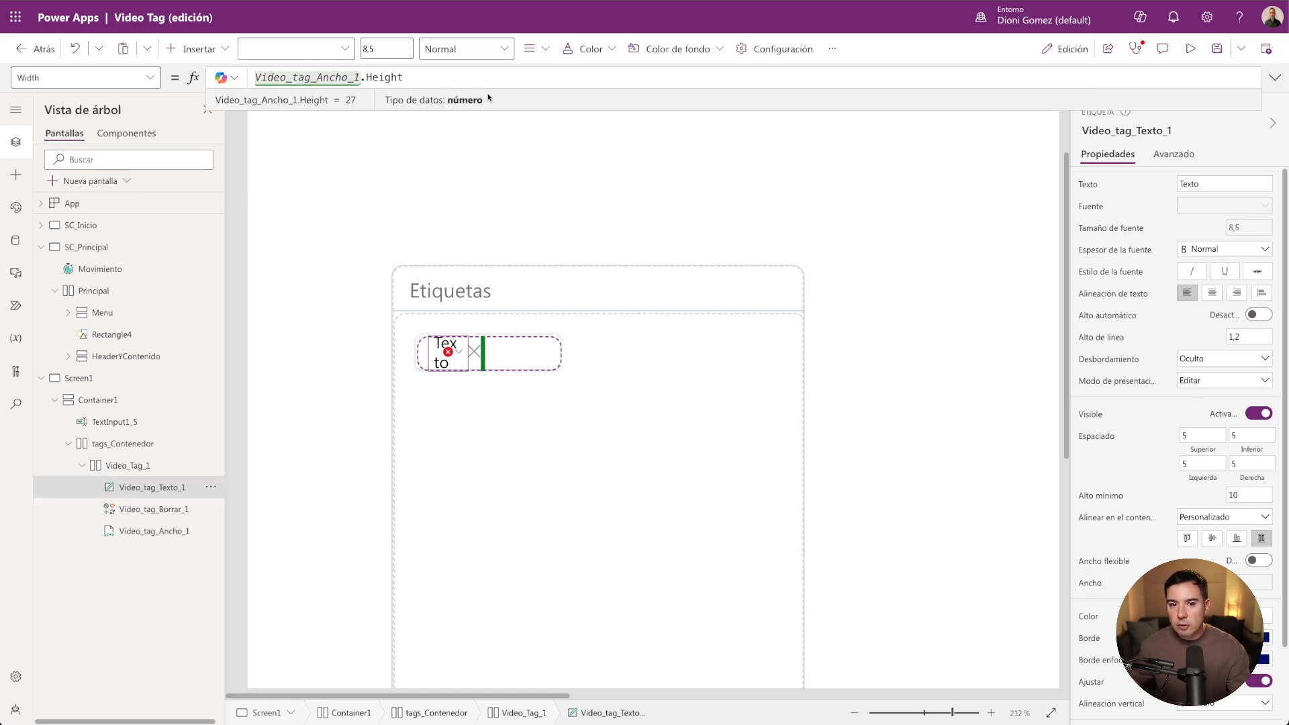
click(128, 466)
Set the padding of Video_tag_Texto_1 to 0 on all four sides.
click(136, 488)
drag(1199, 436, 1147, 468)
text(00)
key(Tab)
text(0)
double_click(1240, 436)
text(0)
click(1171, 446)
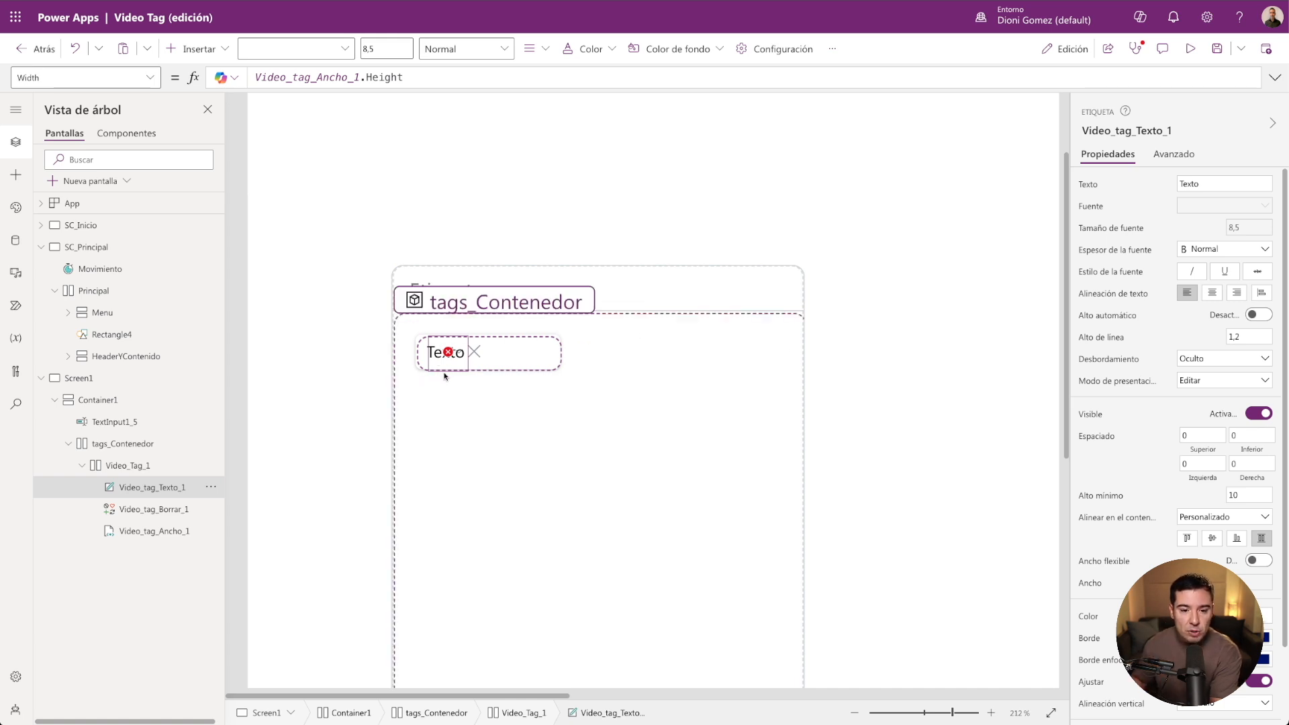
key(alt)
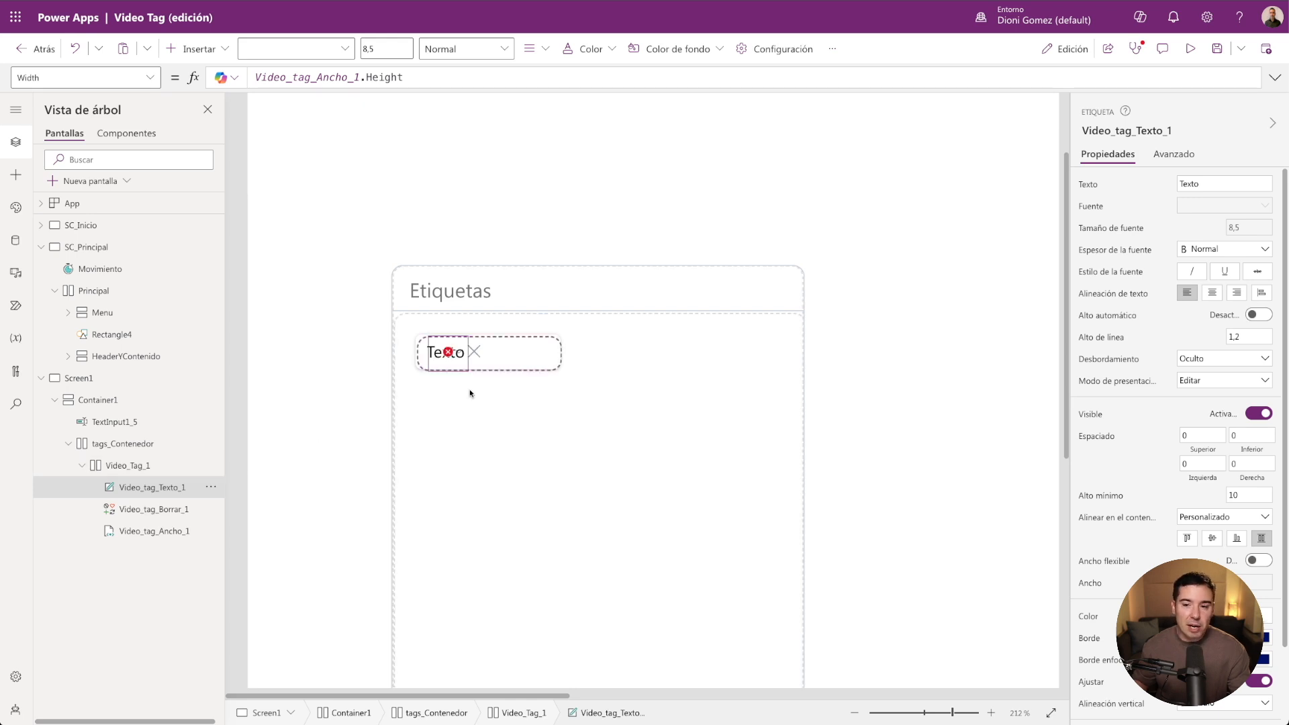
Copy the Text formula of the Tag_Texto_1 label in the Etiquetas box of the SC_Principal screen.
click(1089, 184)
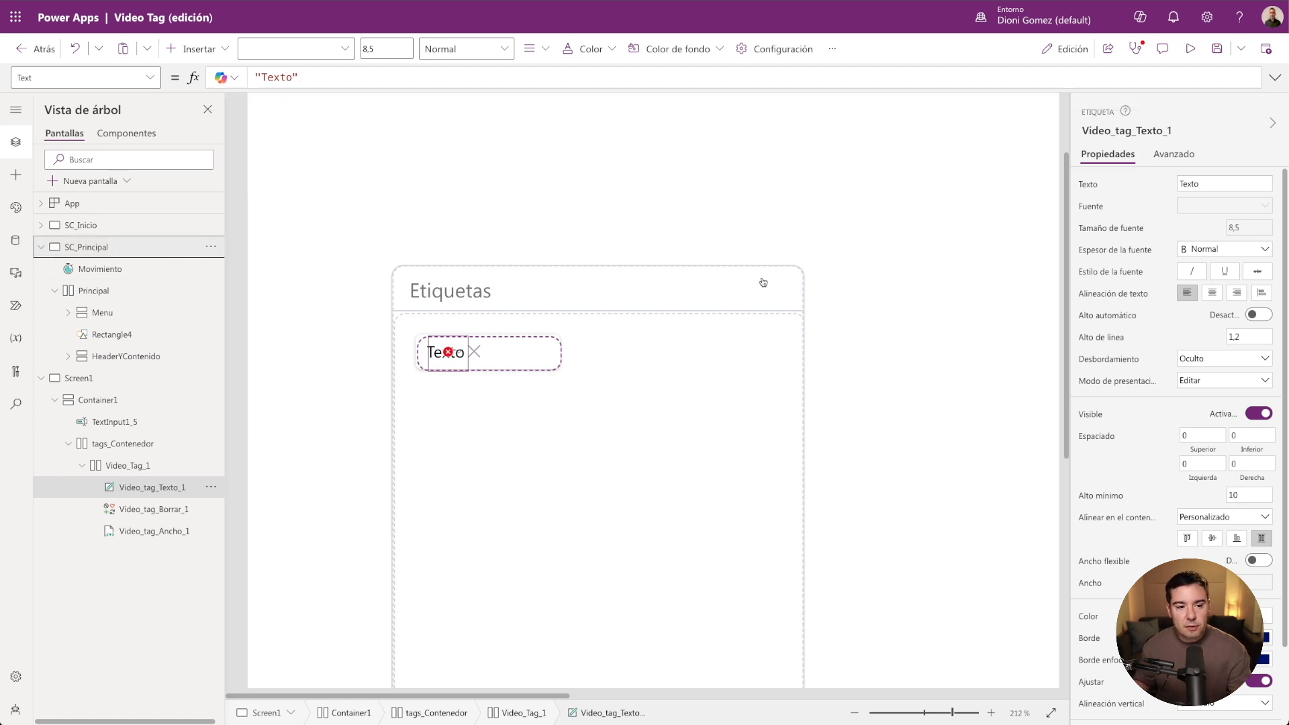
click(168, 247)
scroll(646, 518, down, 5)
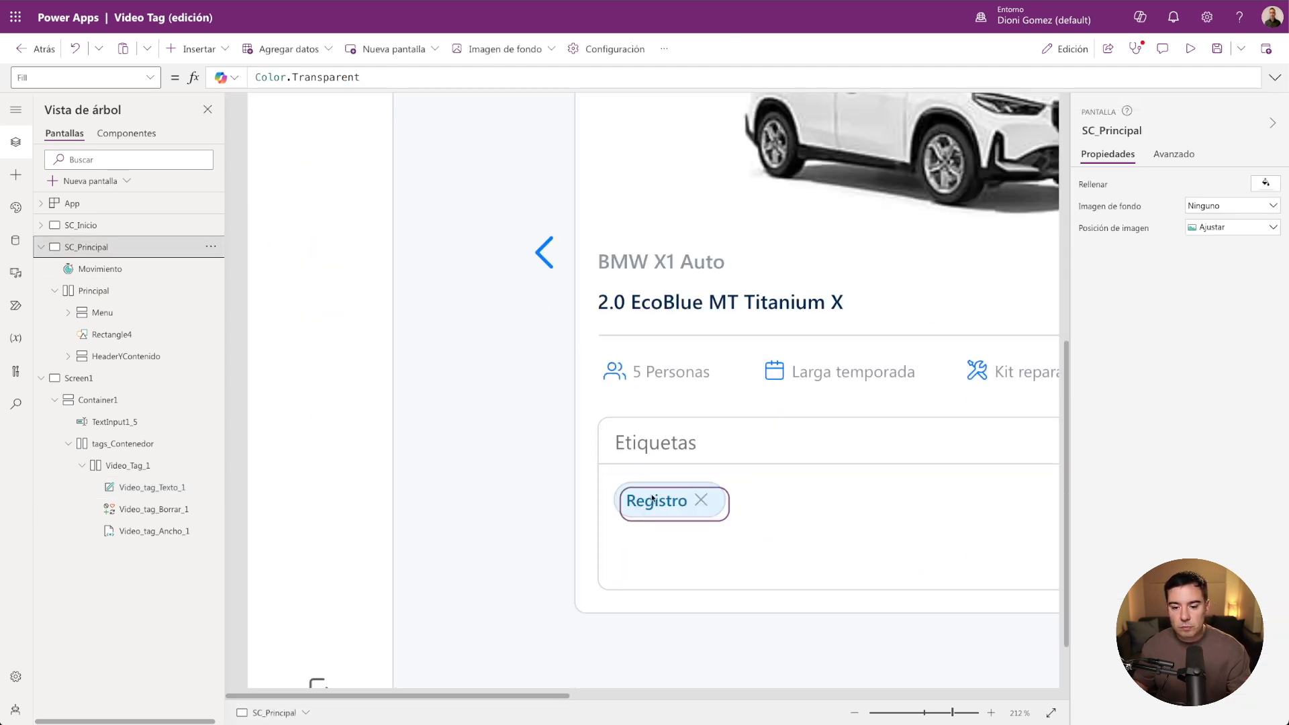
click(652, 499)
drag(418, 74, 211, 71)
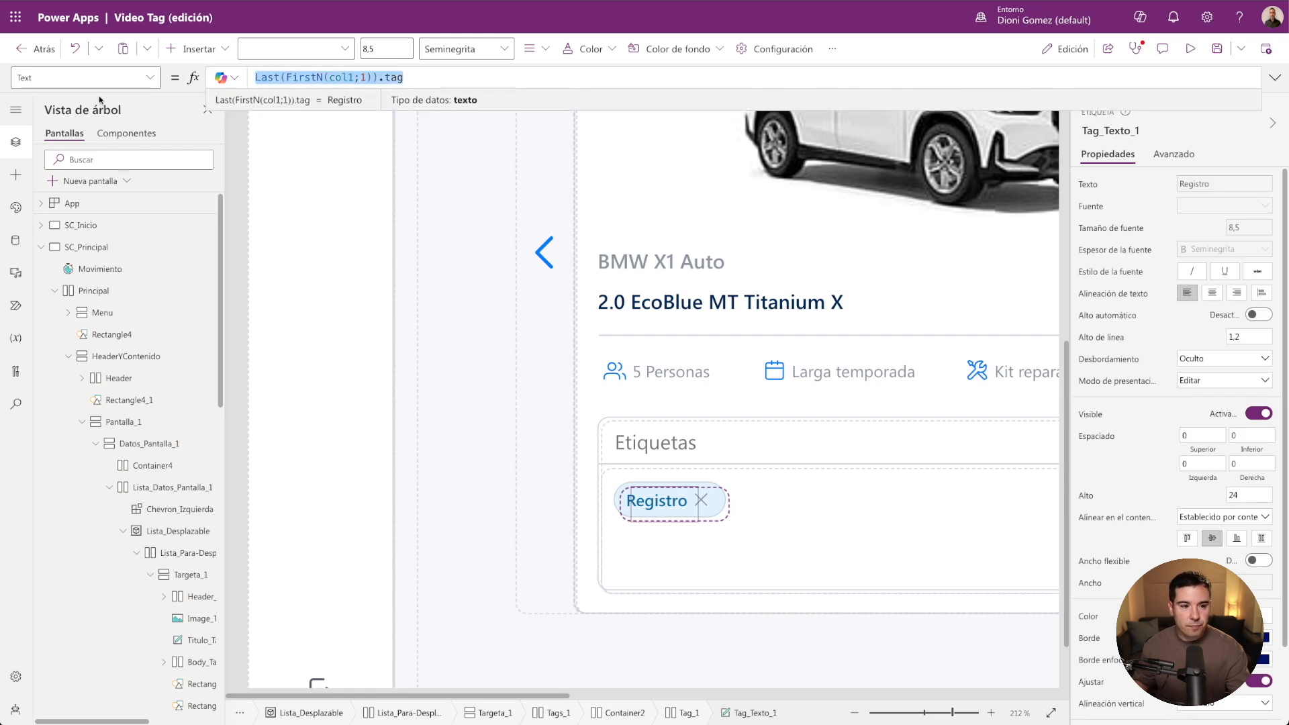
Set the text of Video_tag_Texto_1 on Screen1 to Last(FirstN(col1;1)).tag.
click(41, 247)
click(84, 270)
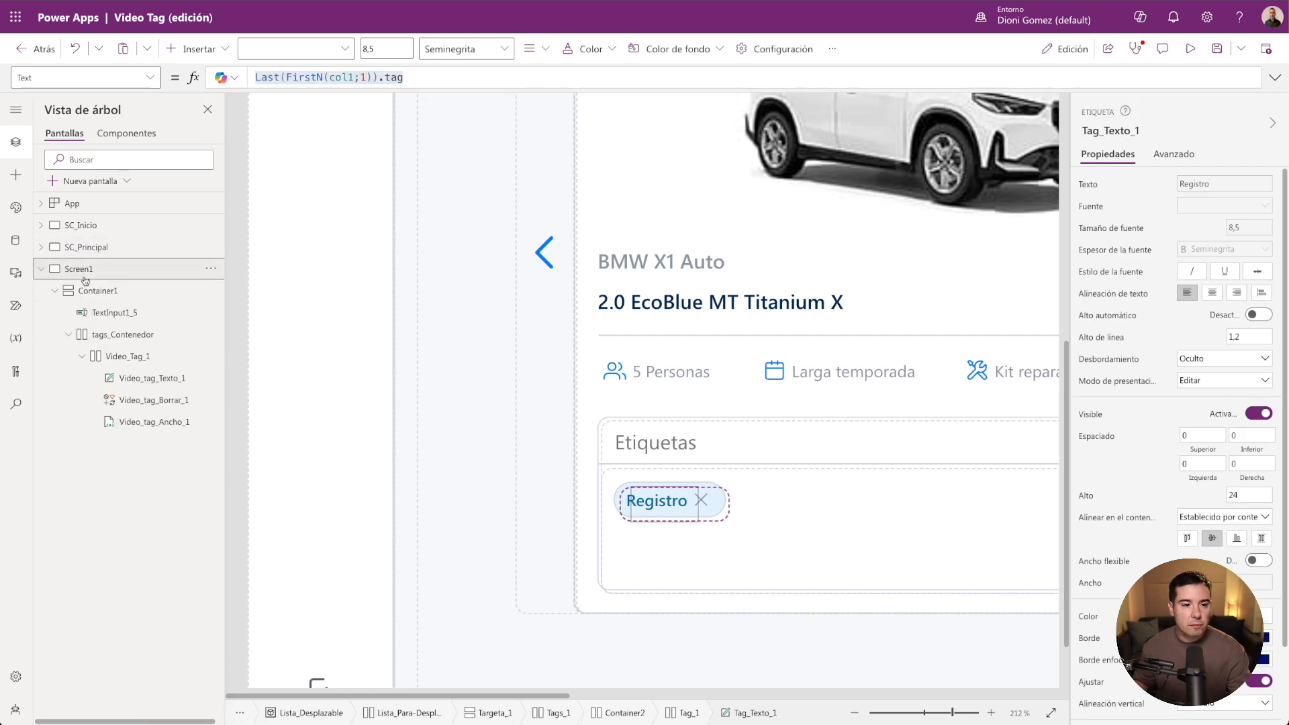
click(439, 444)
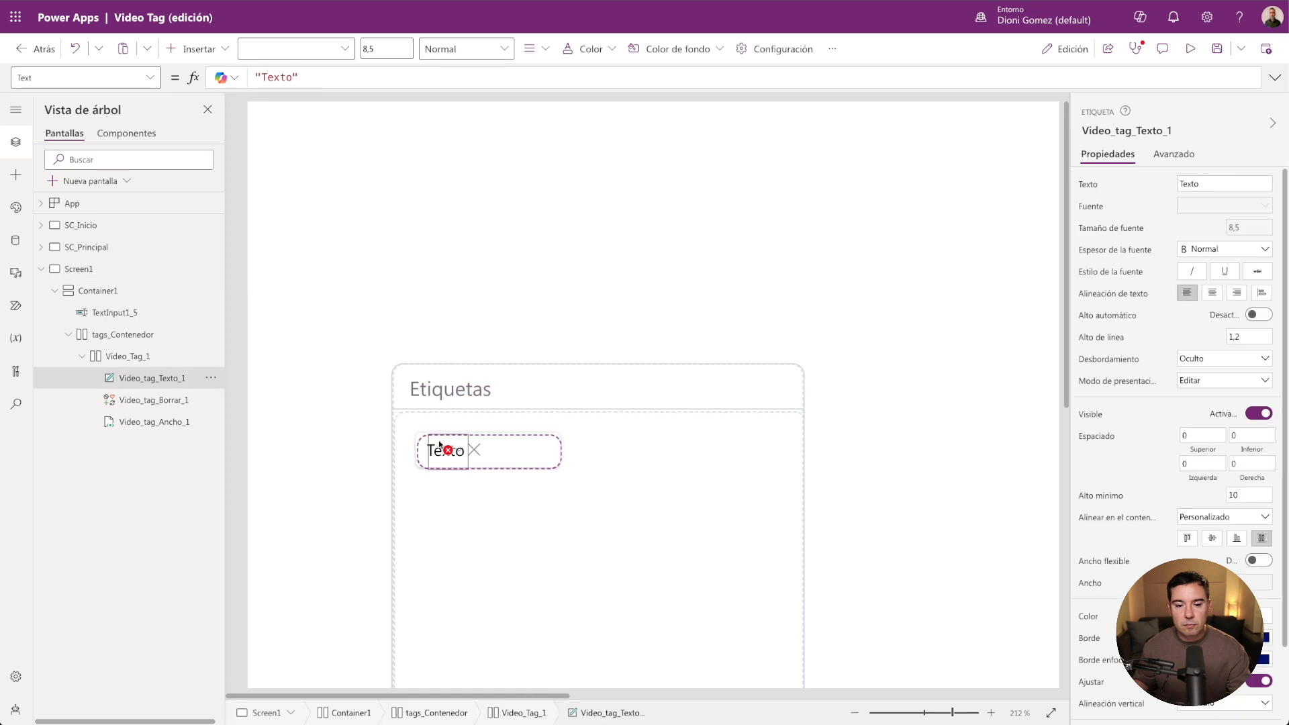
triple_click(318, 75)
key(ctrl+v)
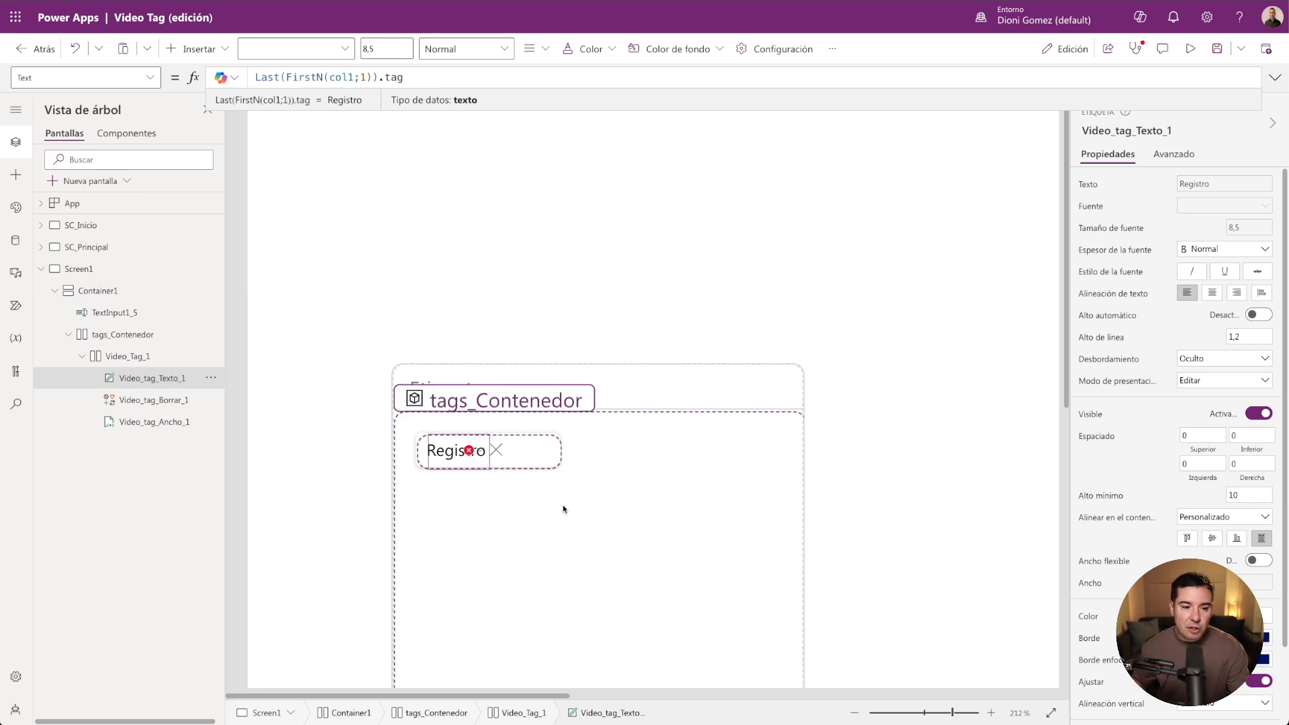
Set the gap between the items of the Video_Tag_1 container to 4.
click(115, 352)
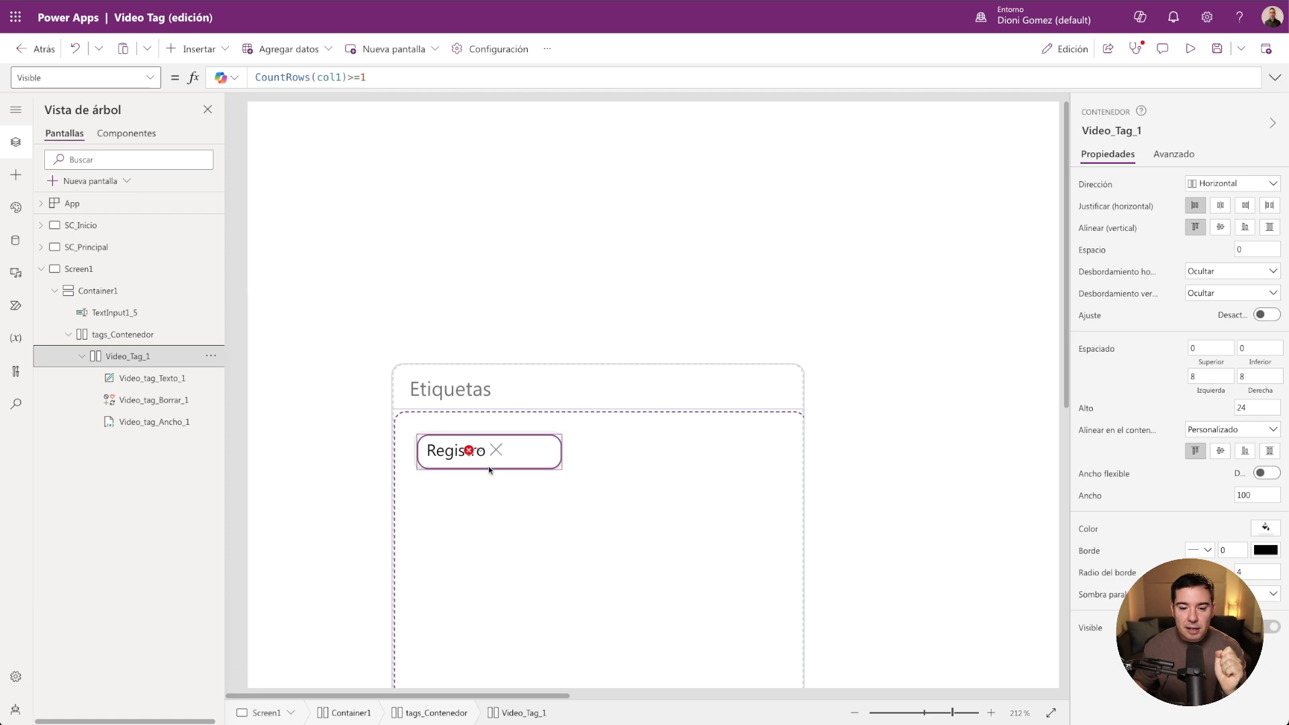
click(1237, 250)
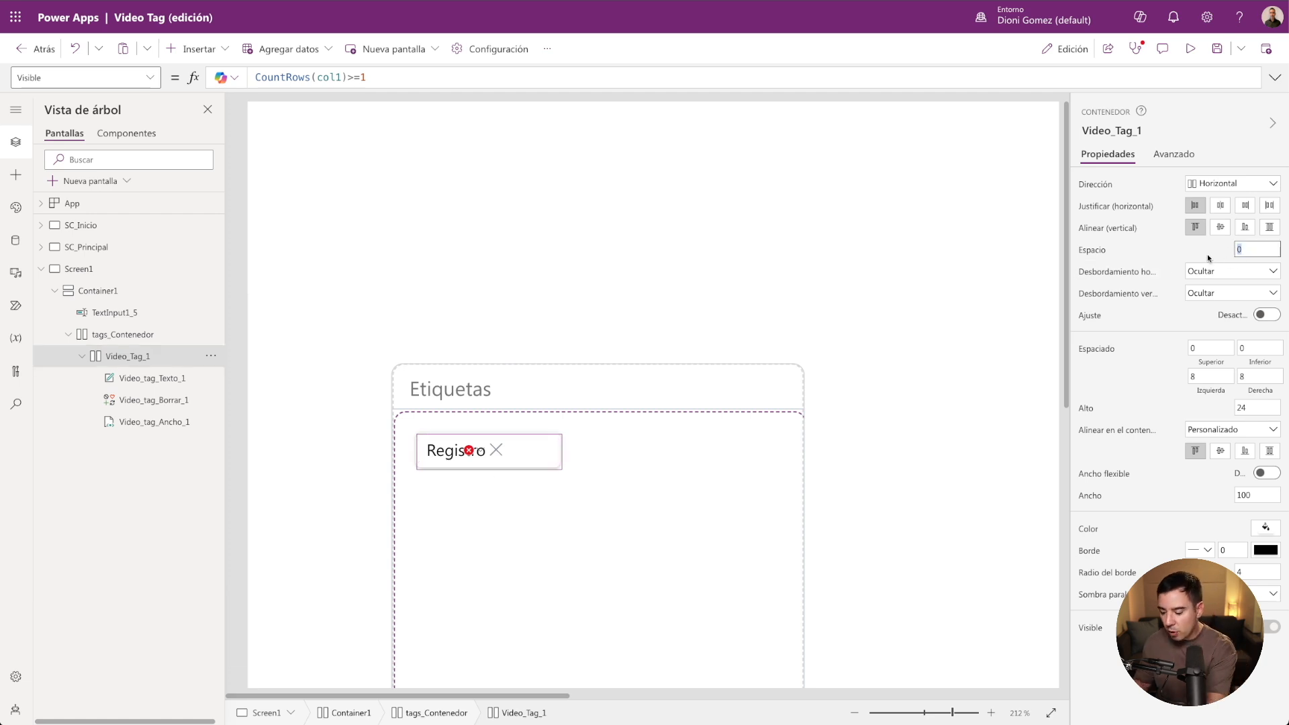
text(4)
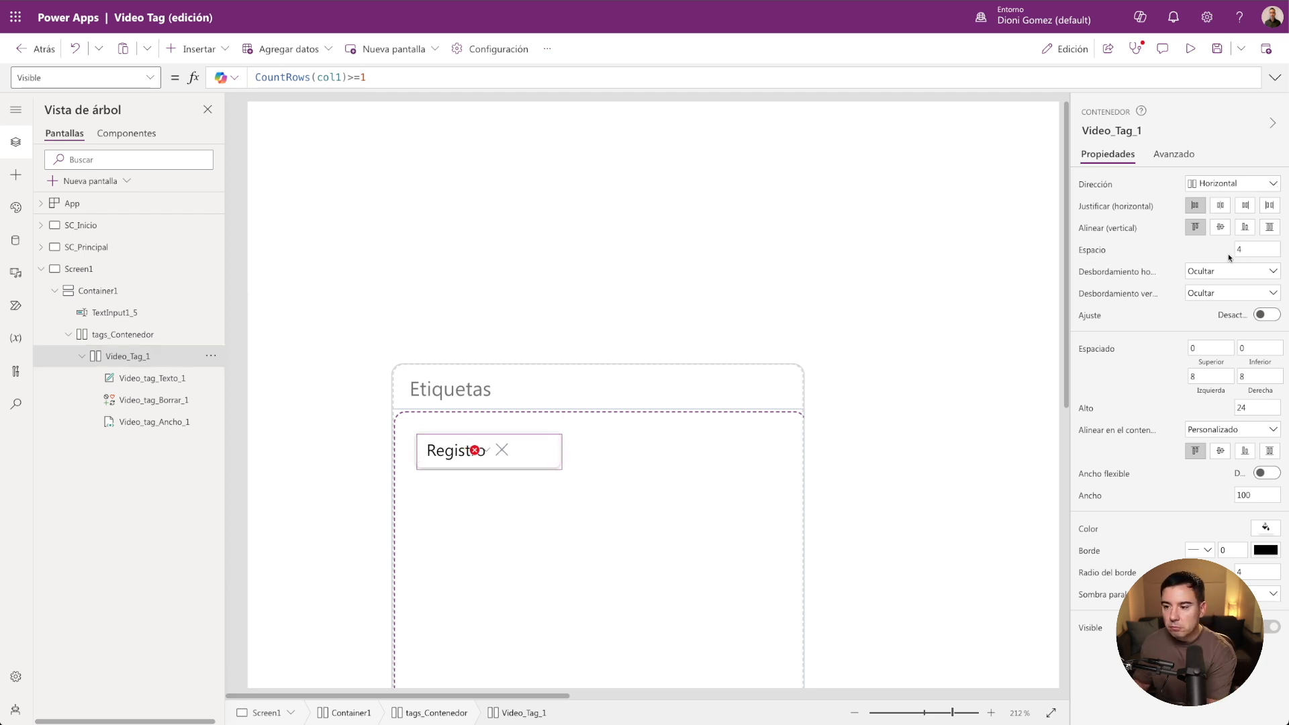
Correct the OnSelect formula of the delete icon to RemoveIf(col1;tag = Video_tag_Texto_1.Text).
click(493, 459)
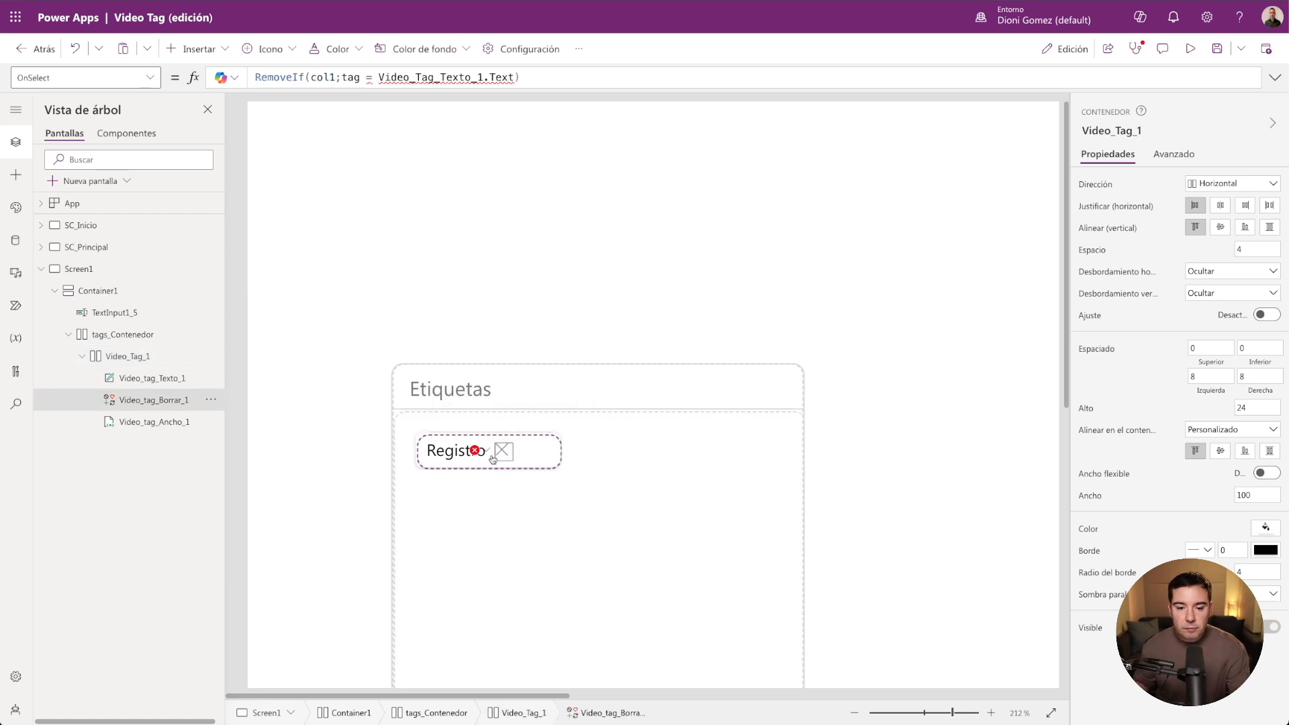
click(521, 89)
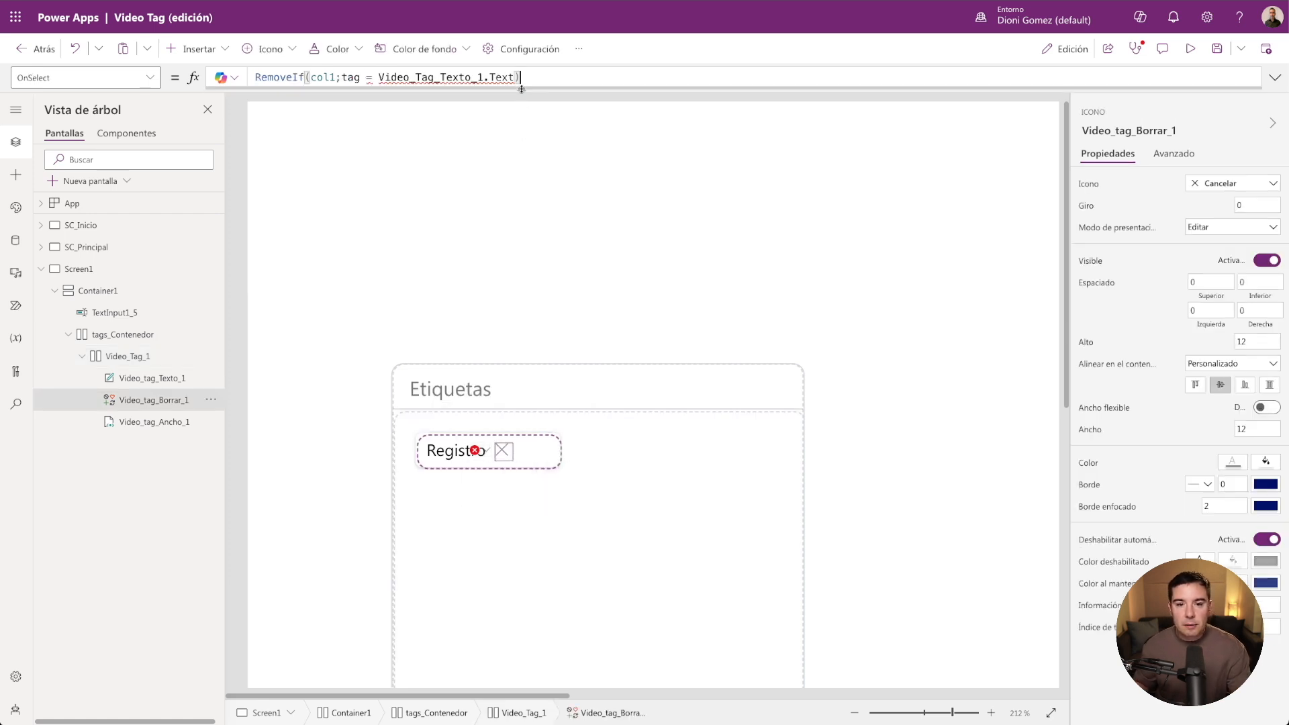
click(422, 77)
key(BackSpace)
text(t)
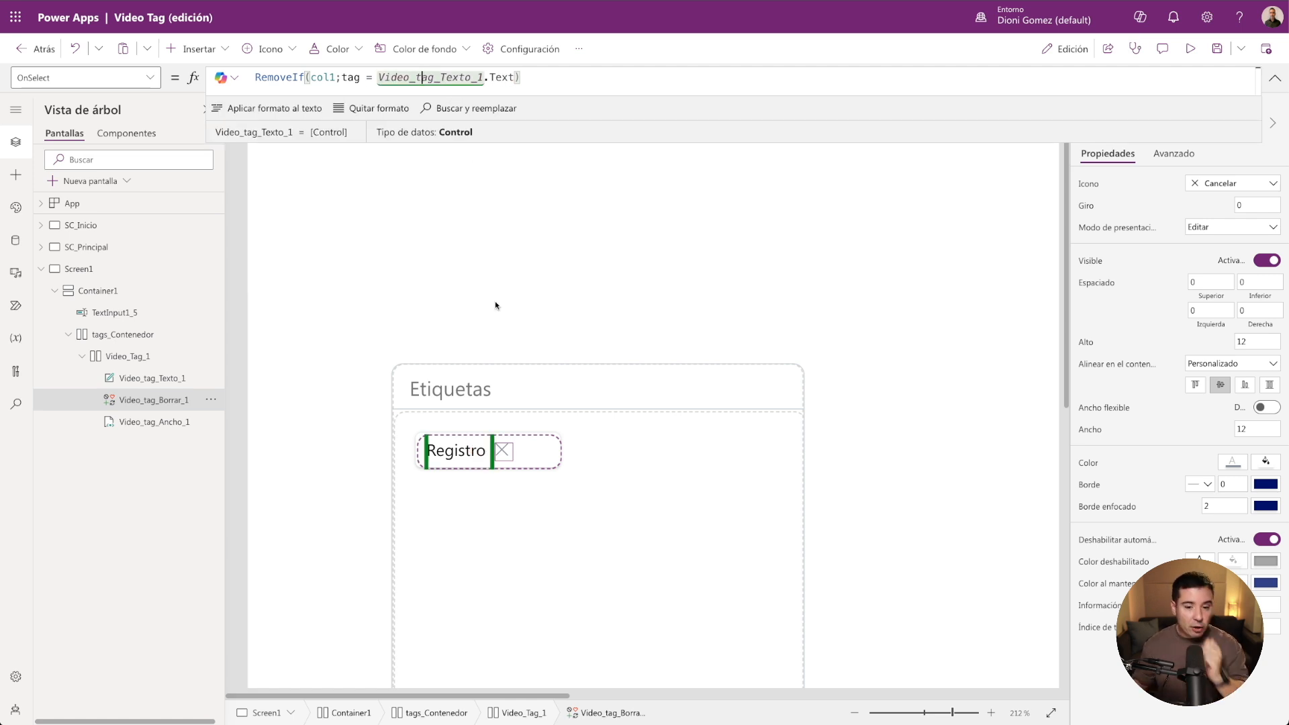
key(alt)
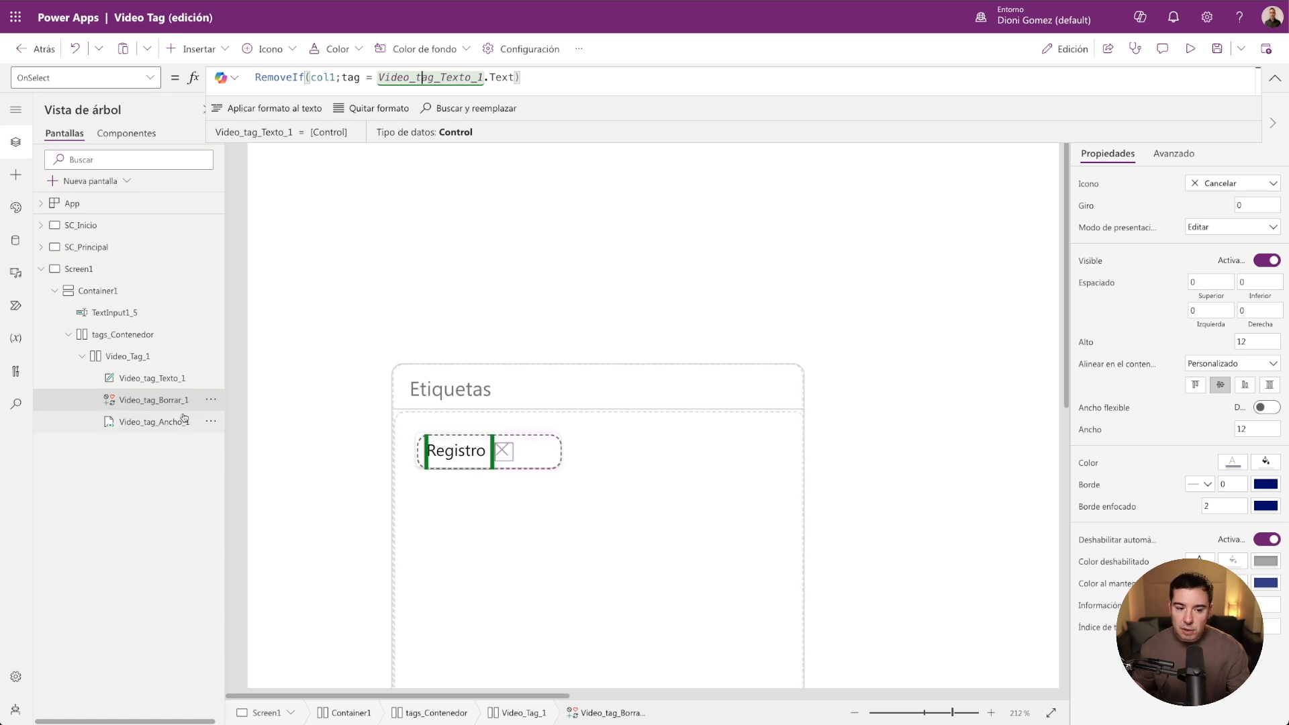
Copy the Width formula of Video_tag_Texto_1 and set the Video_Tag_1 container's width to Video_tag_Ancho_1.Height.
click(134, 384)
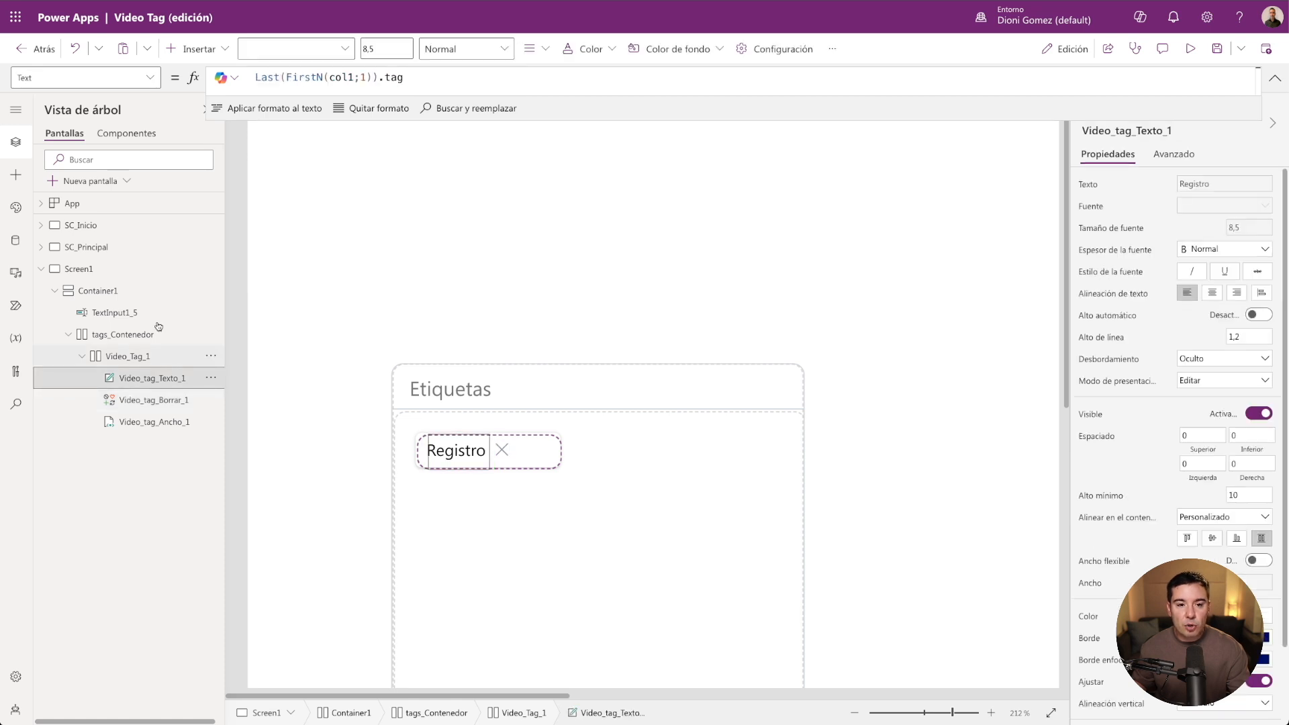
click(1089, 583)
key(ctrl+c)
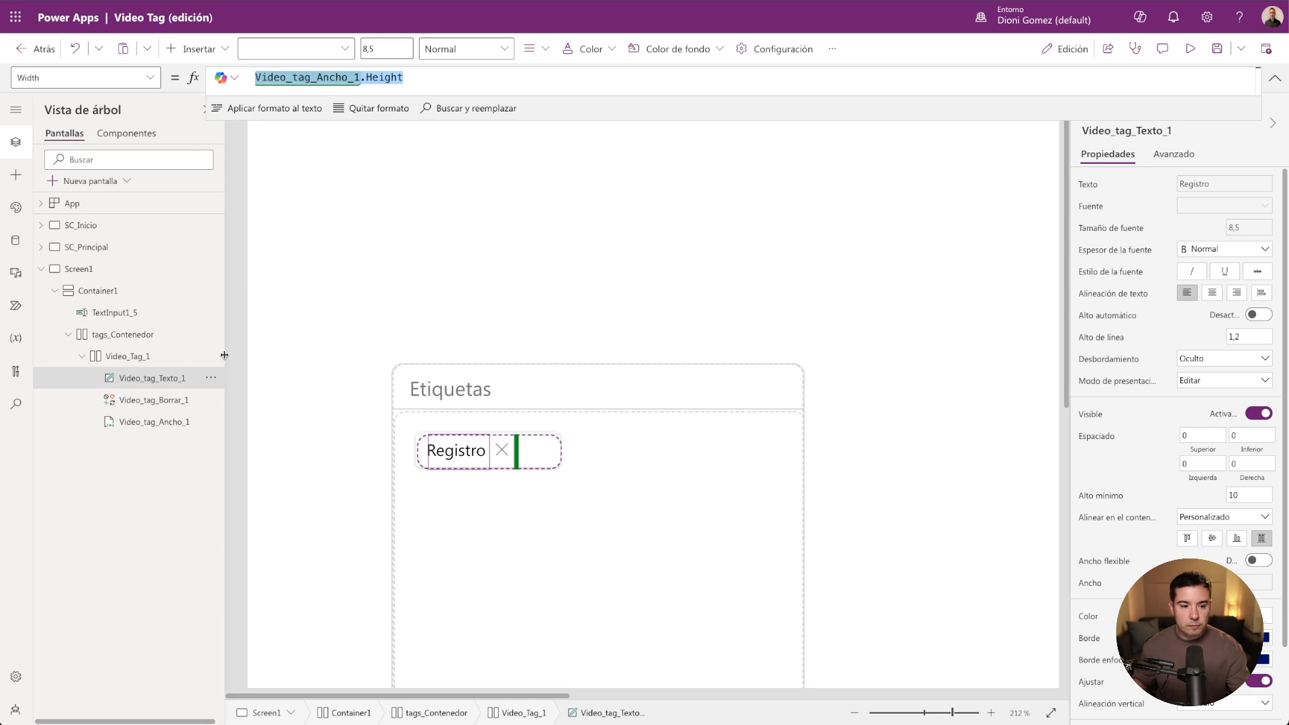
click(123, 357)
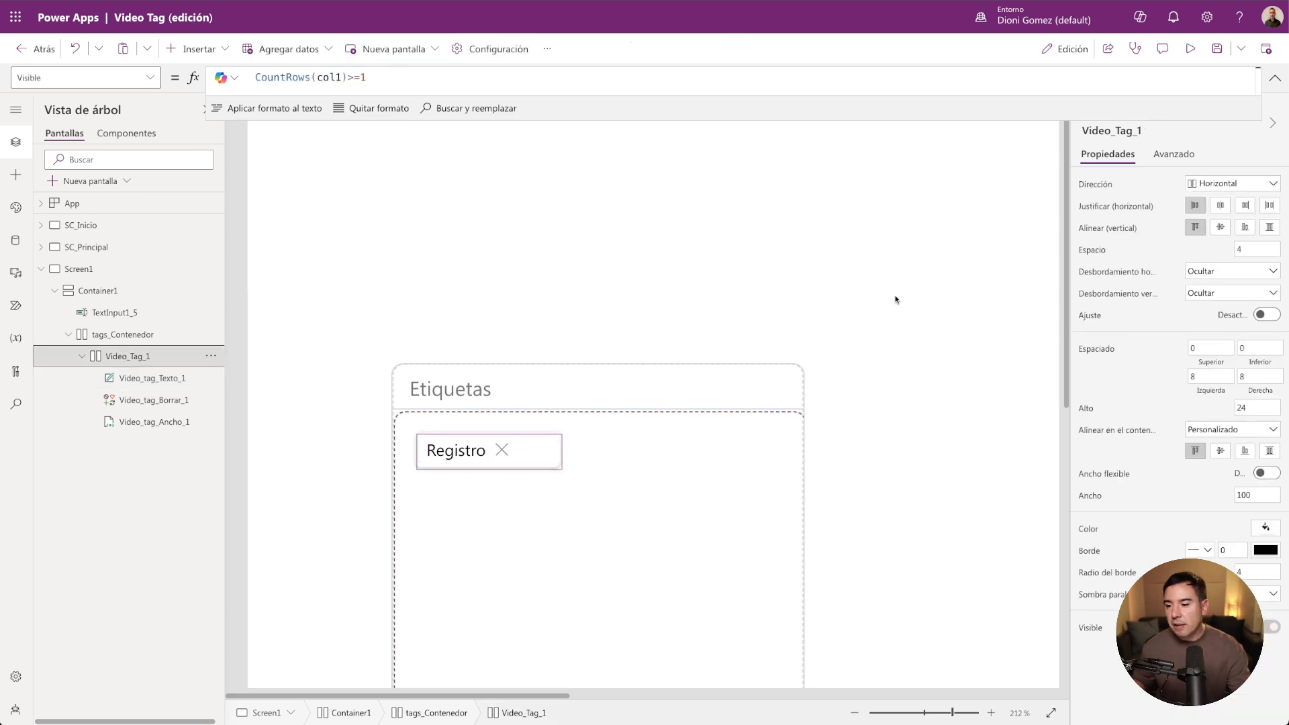
click(1091, 495)
double_click(295, 72)
key(ctrl+v)
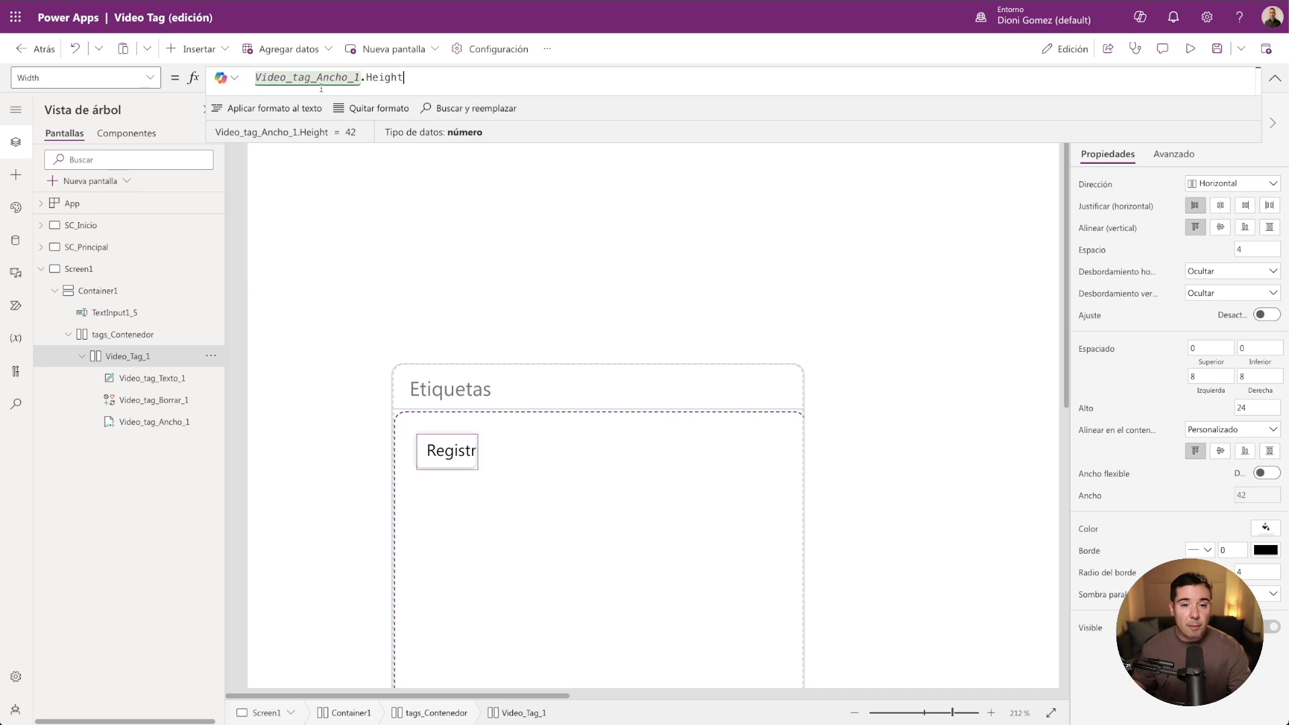
Extend the Width formula of the Video_Tag_1 container to Video_tag_Ancho_1.Height + 32.
click(146, 395)
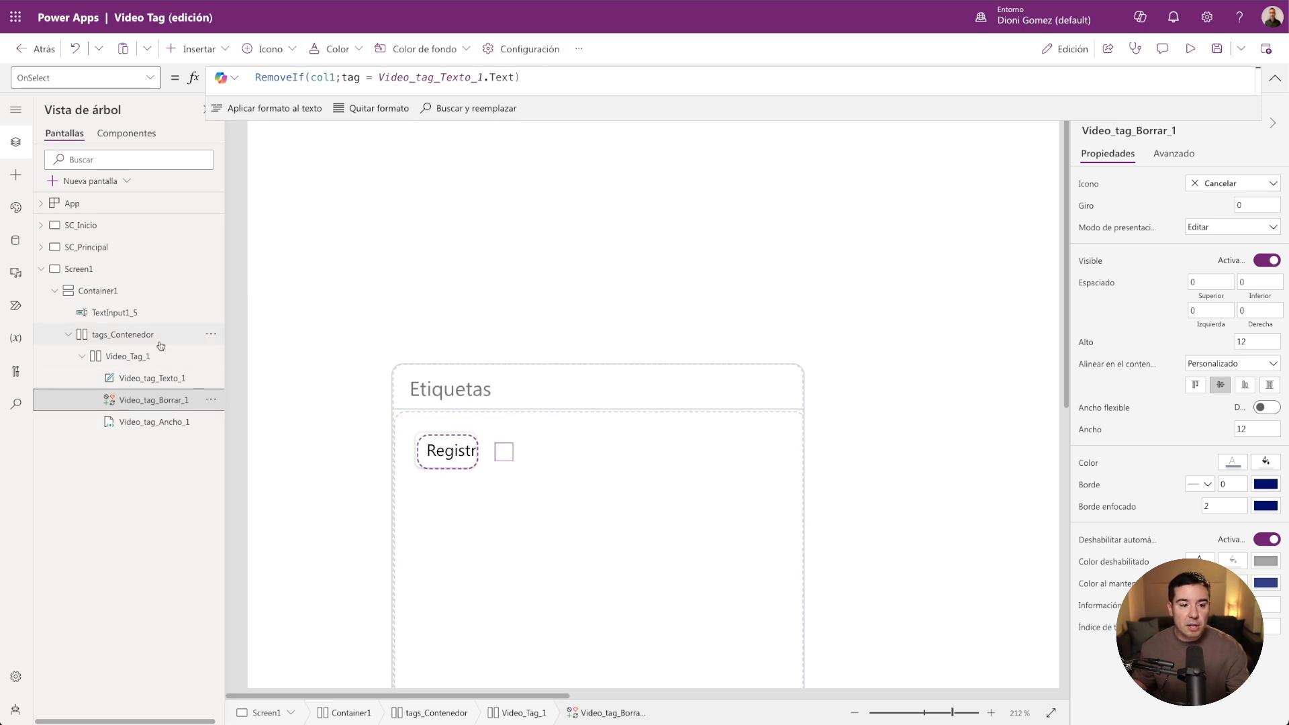
click(129, 356)
click(424, 78)
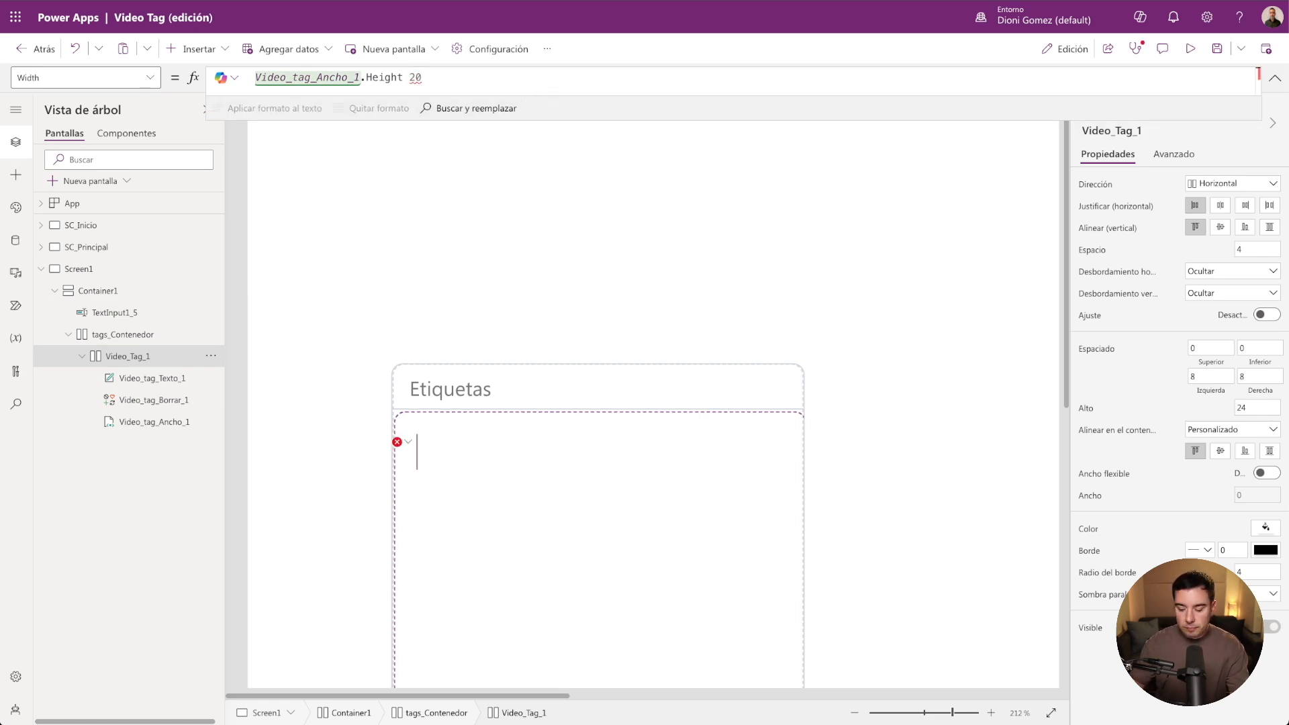
text(+)
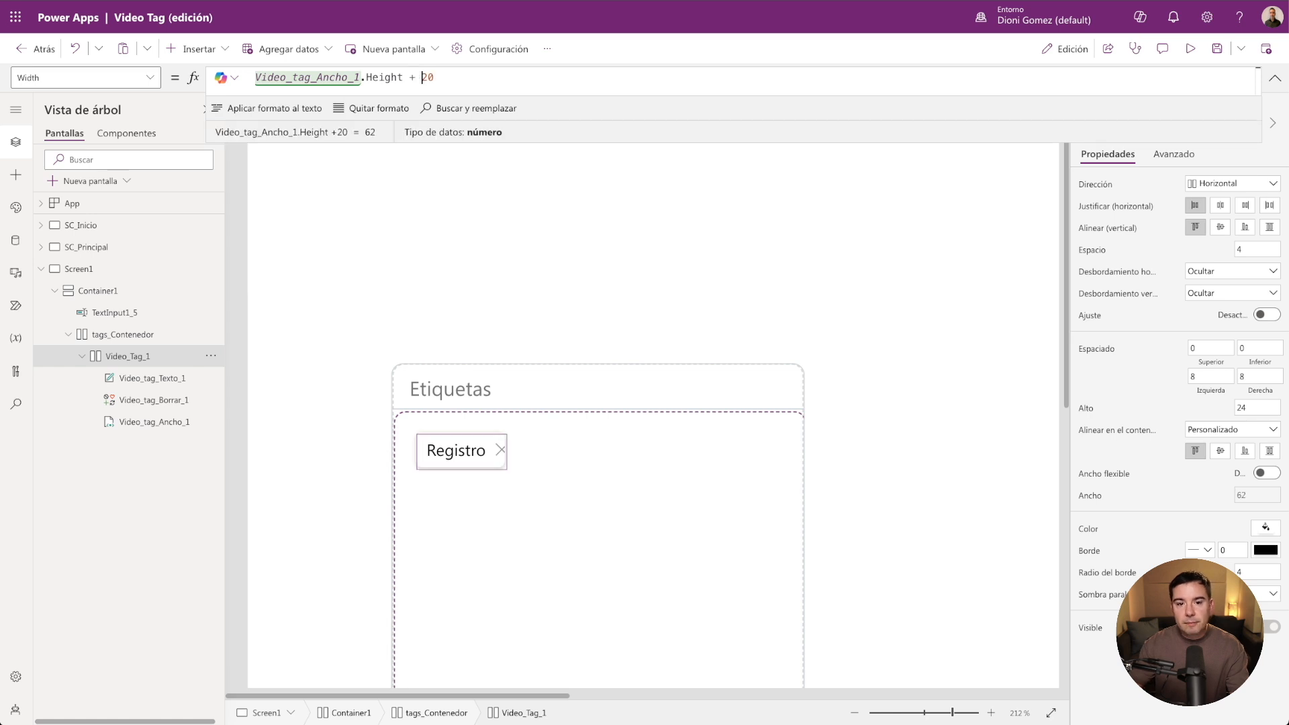
key(BackSpace)
text(8)
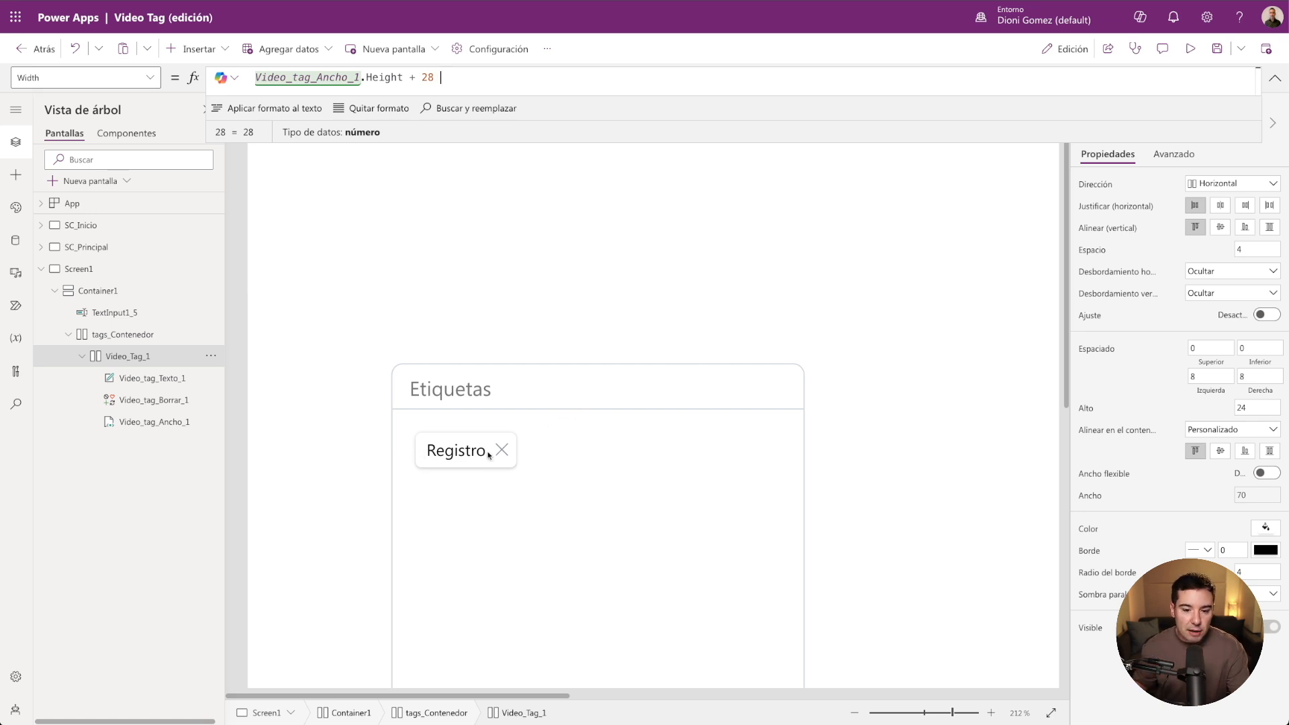
click(443, 79)
key(BackSpace)
key(BackSpace)
text(32)
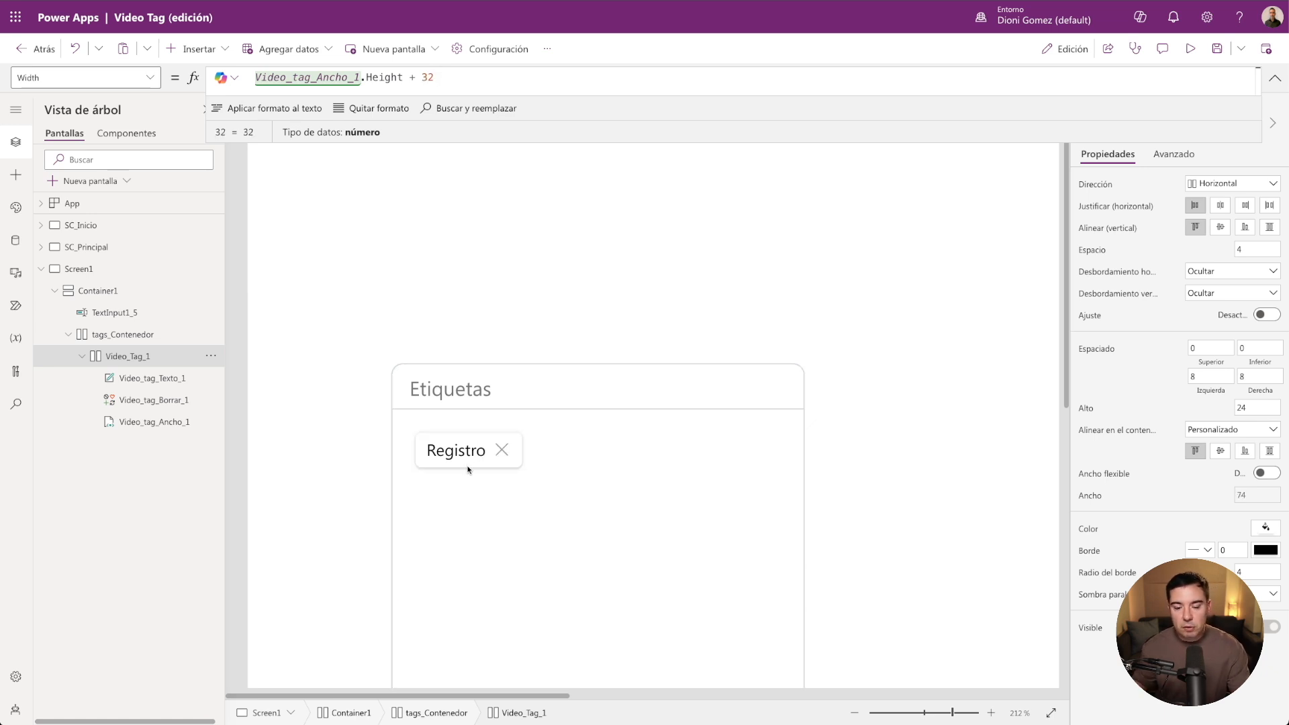
Preview the screen briefly, return to the editor and remove the Registro tag with its delete icon.
click(1189, 48)
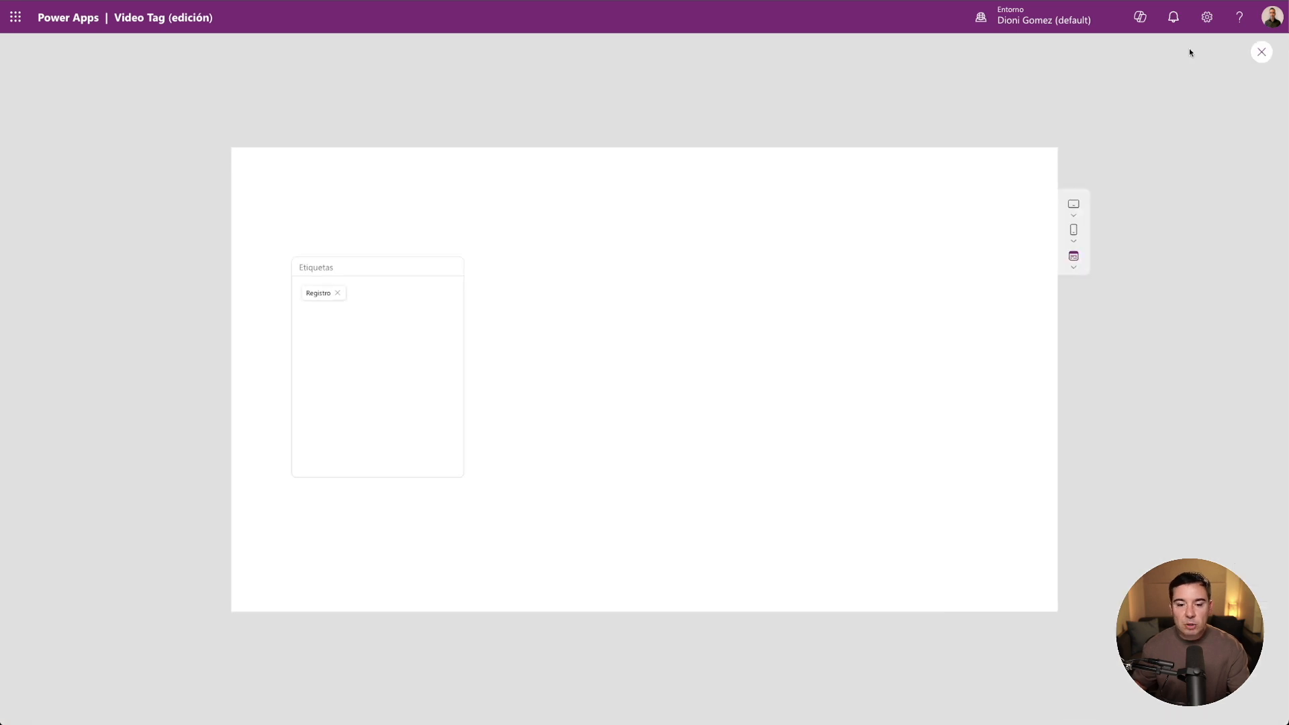
click(1260, 52)
drag(823, 689, 541, 695)
scroll(519, 503, up, 3)
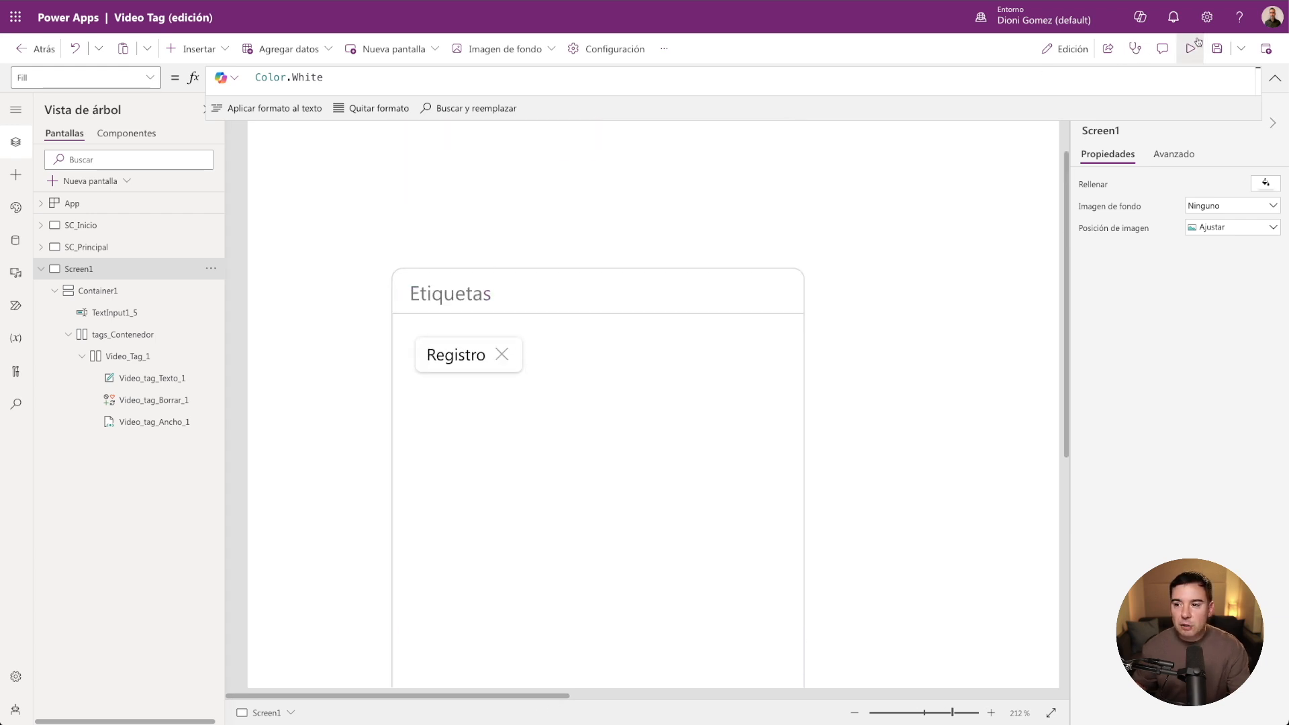
alt+click(502, 355)
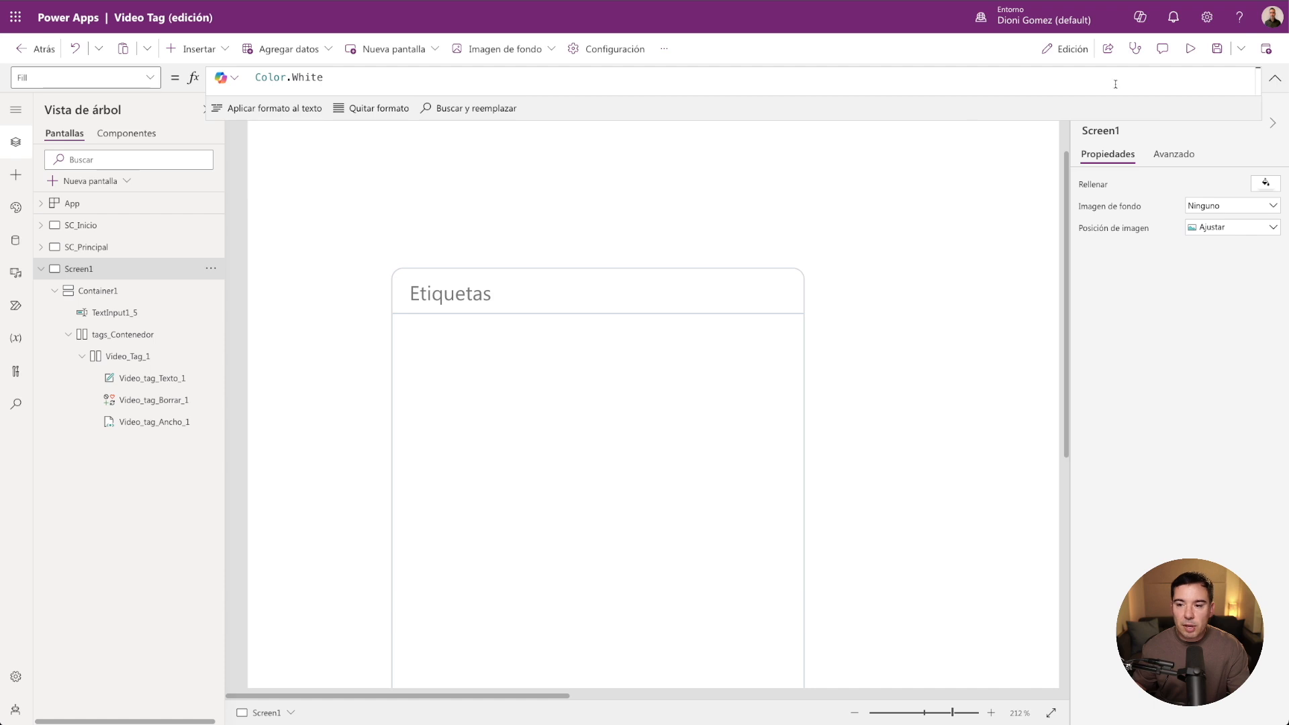
Add the tag "Una etiqueta más larga" through the Etiquetas input in preview mode and return to the editor.
click(1190, 49)
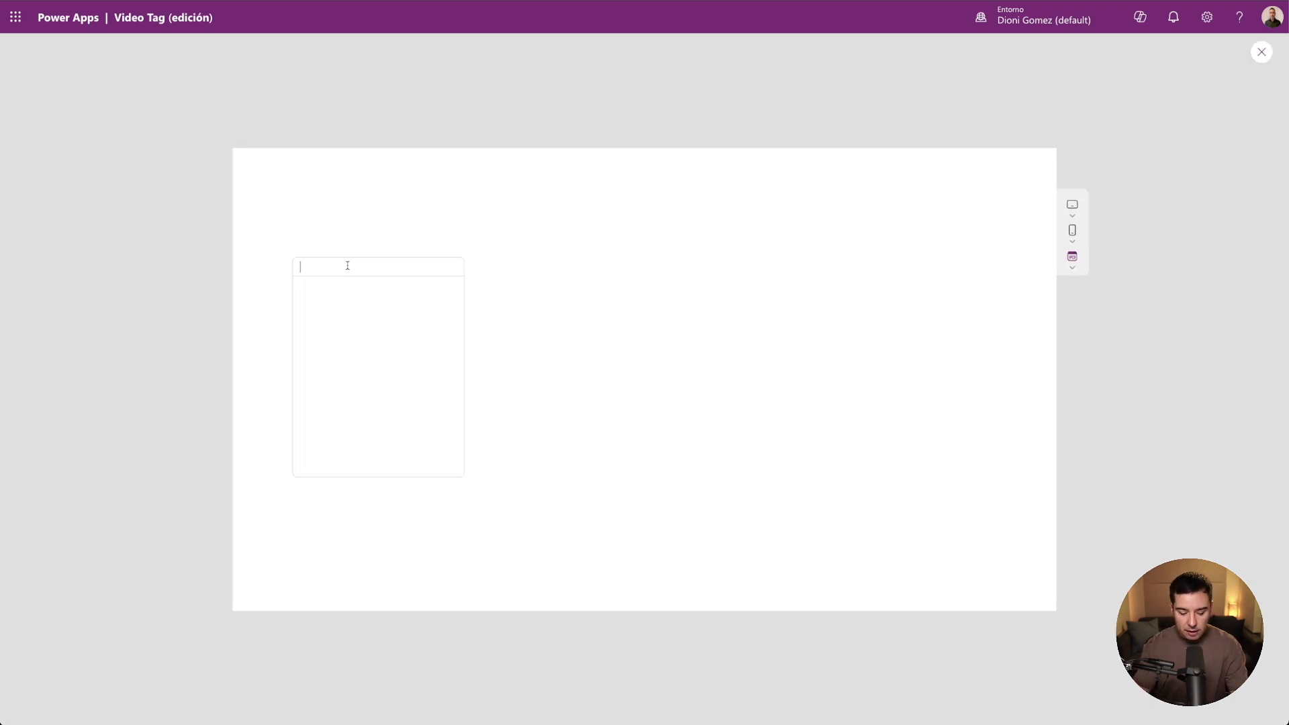
text(Una etuq)
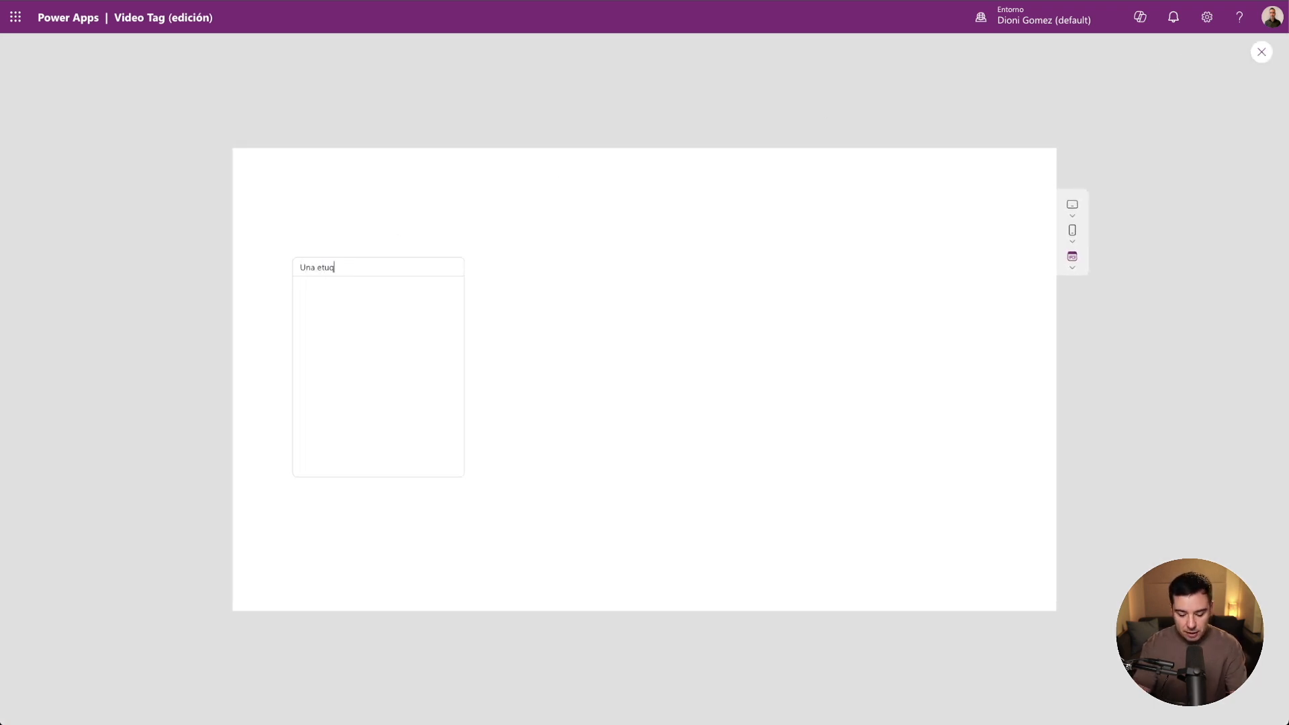
key(BackSpace)
key(BackSpace)
text(iqueta más larga)
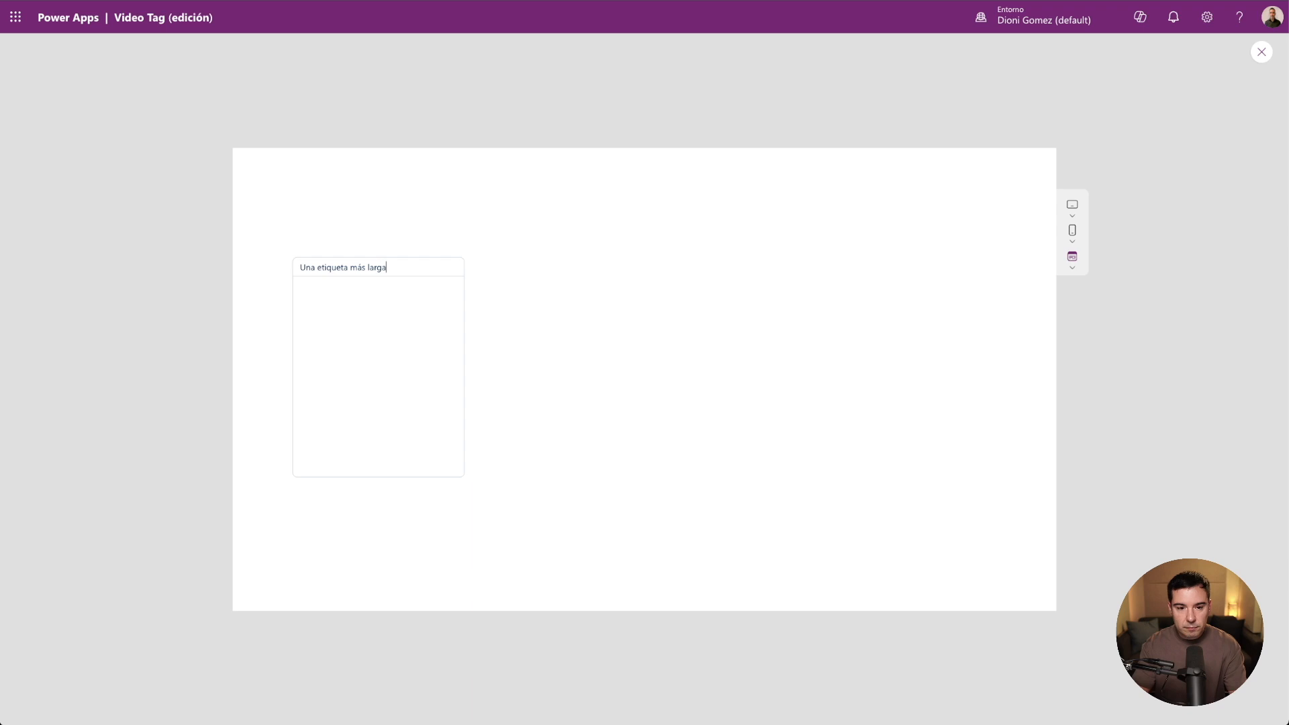
key(Return)
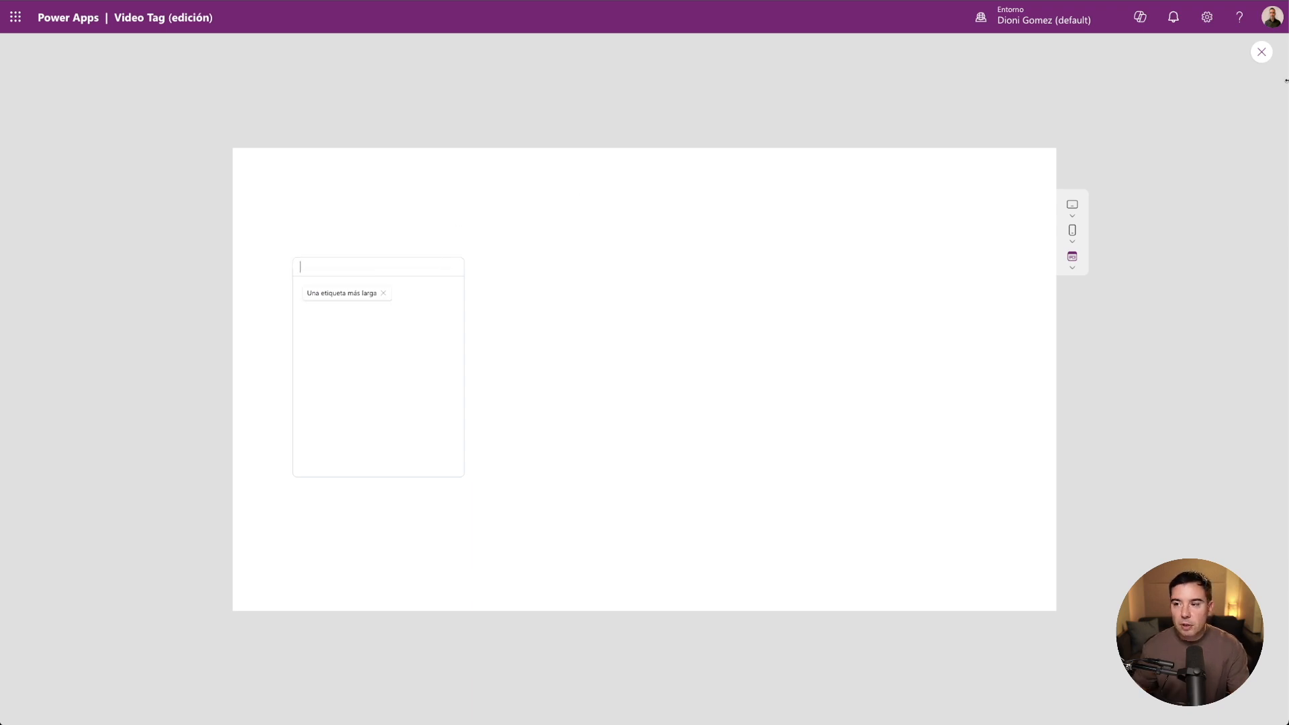
click(1261, 51)
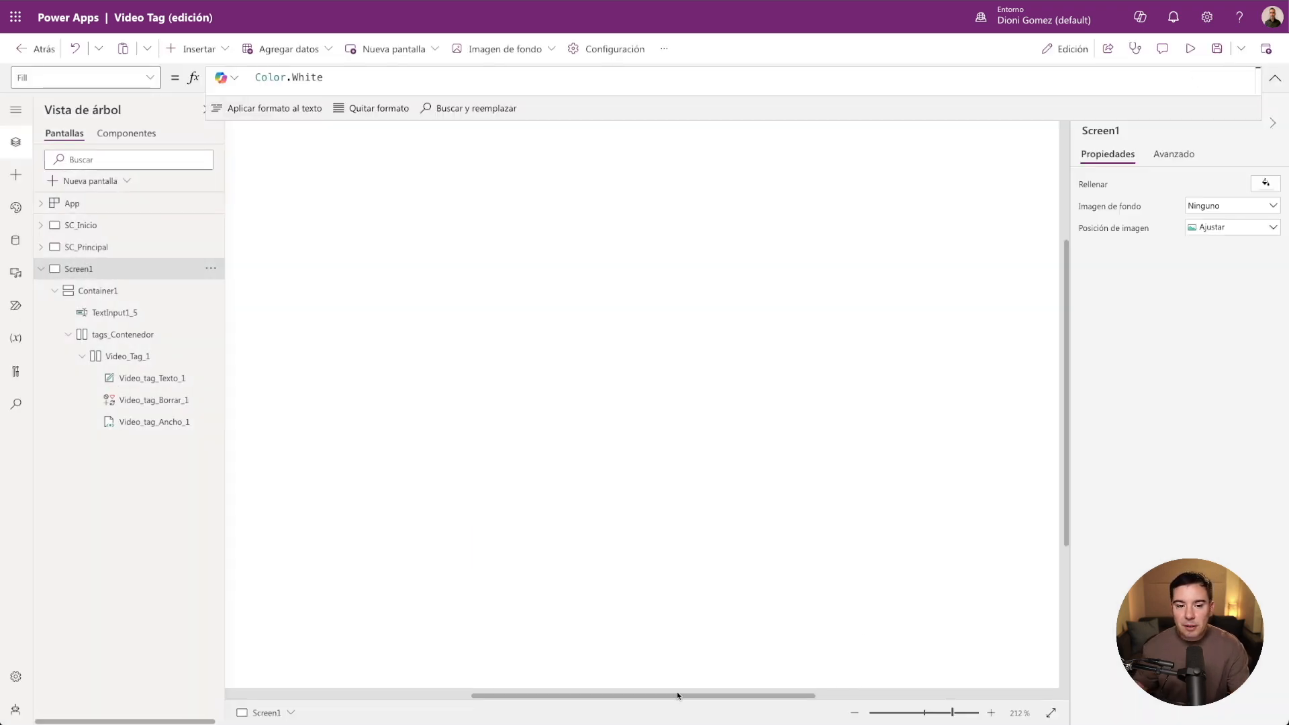
Duplicate the Video_Tag_1 container inside tags_Contenedor.
drag(533, 694, 282, 691)
scroll(417, 378, up, 2)
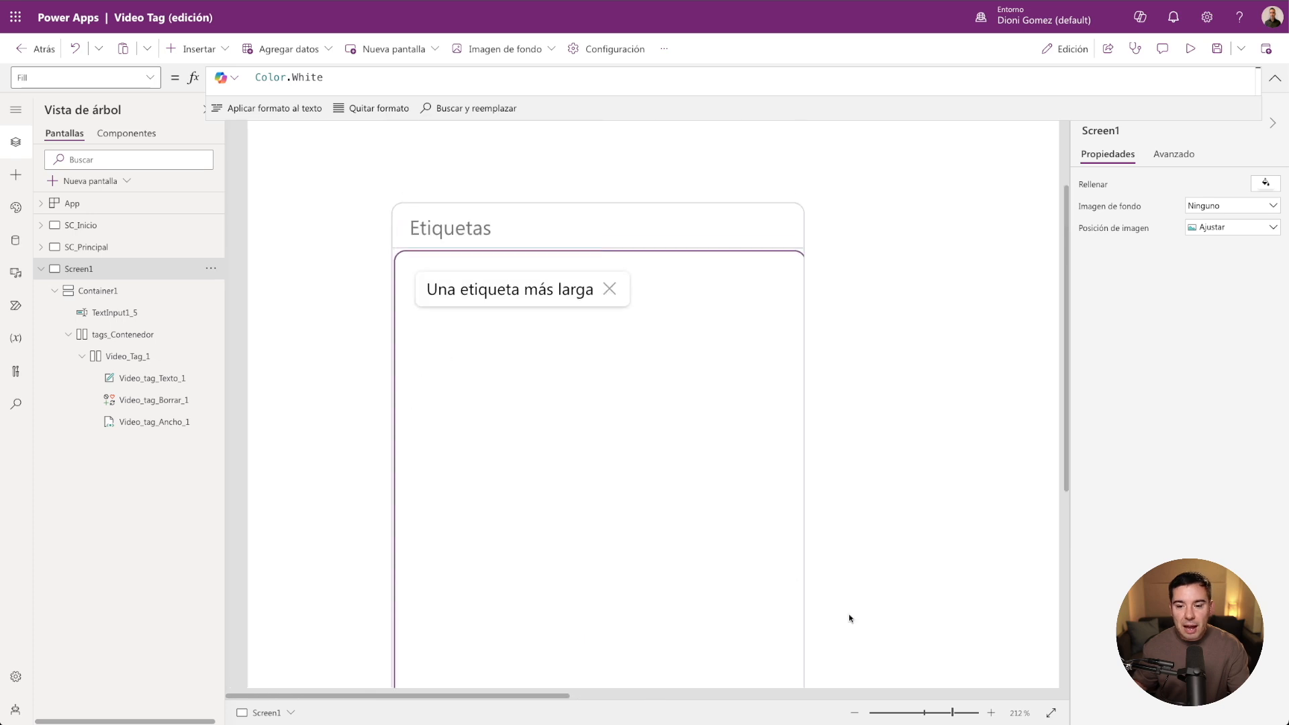
drag(953, 713, 967, 713)
drag(565, 694, 437, 695)
scroll(614, 420, up, 2)
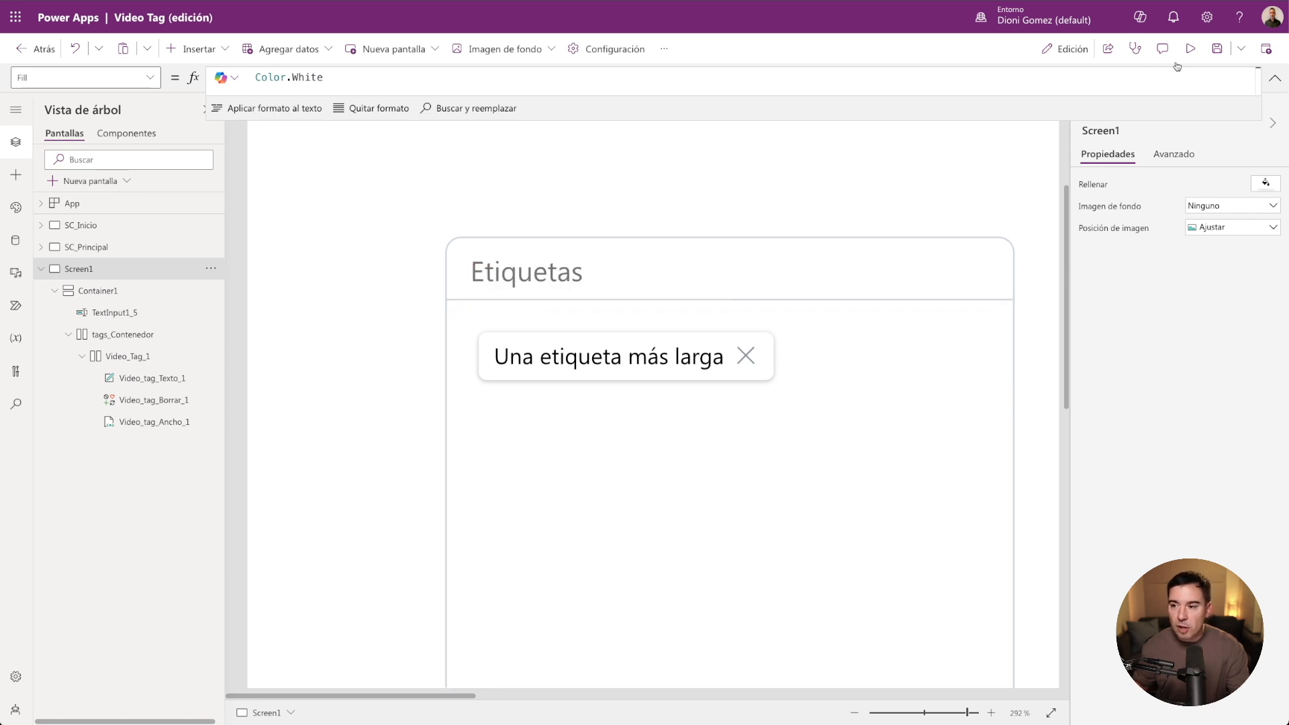
click(83, 357)
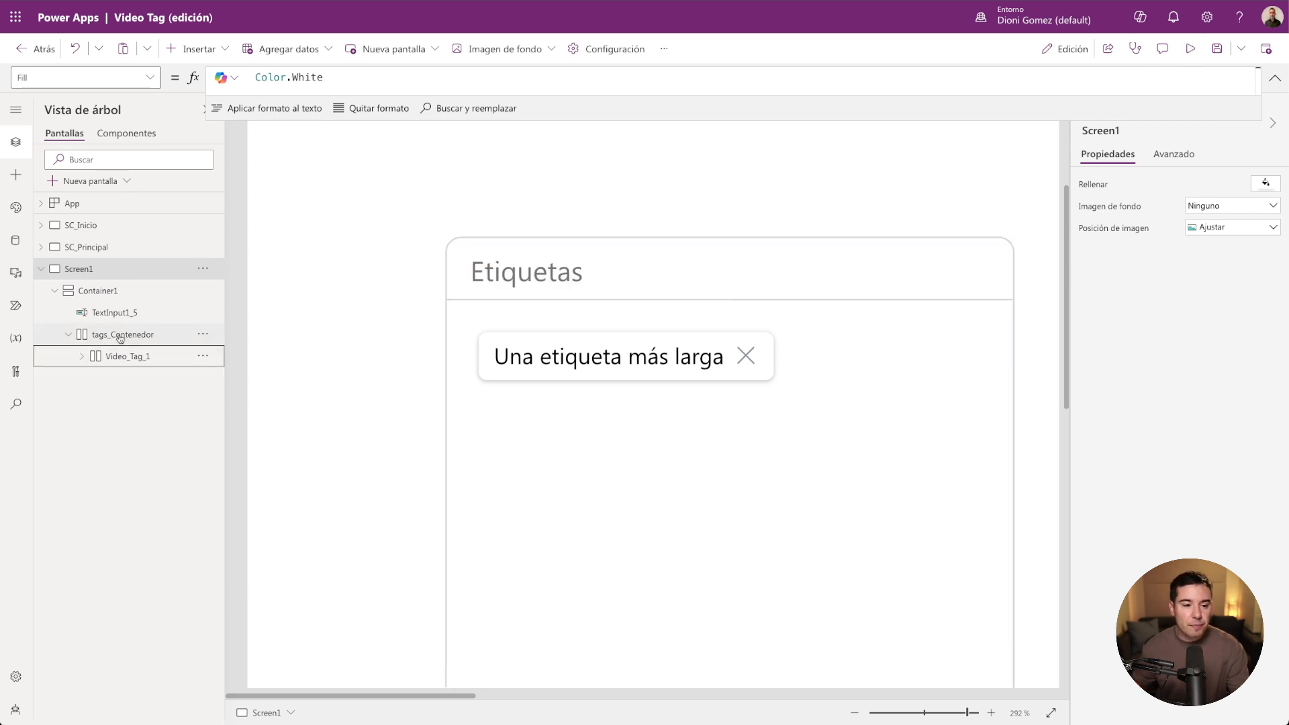
click(120, 357)
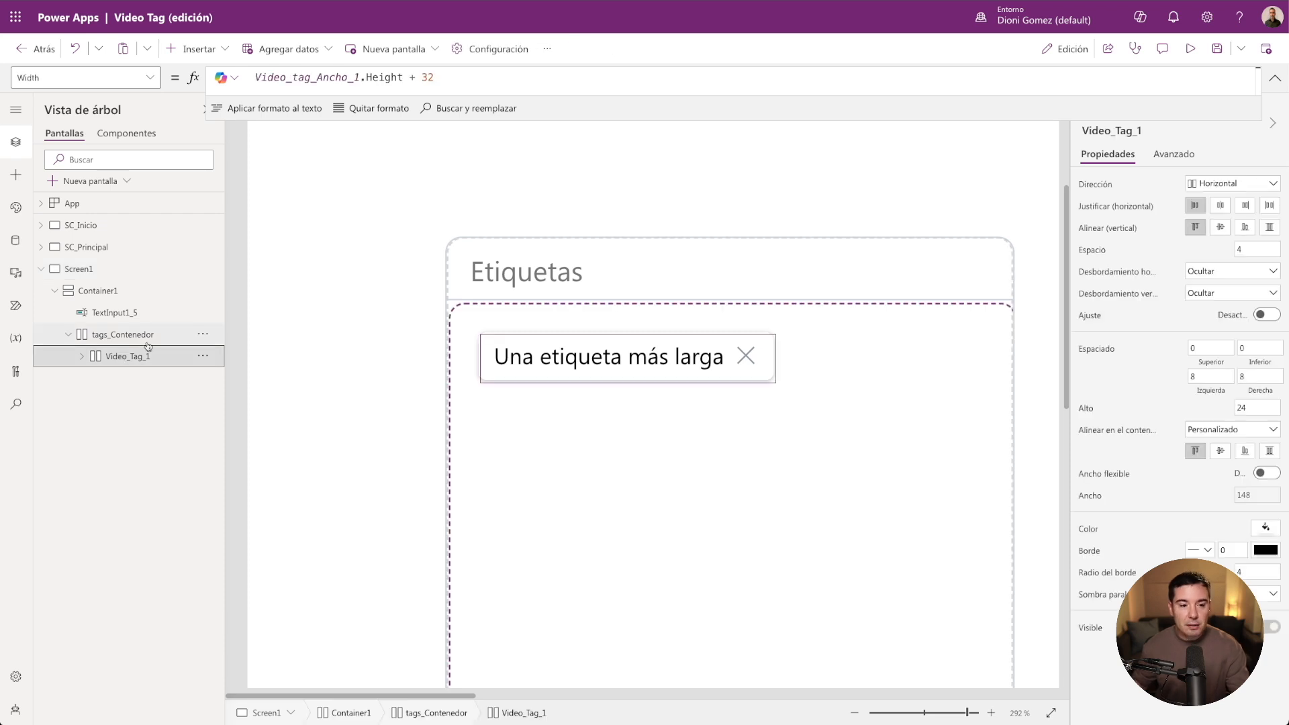
click(134, 335)
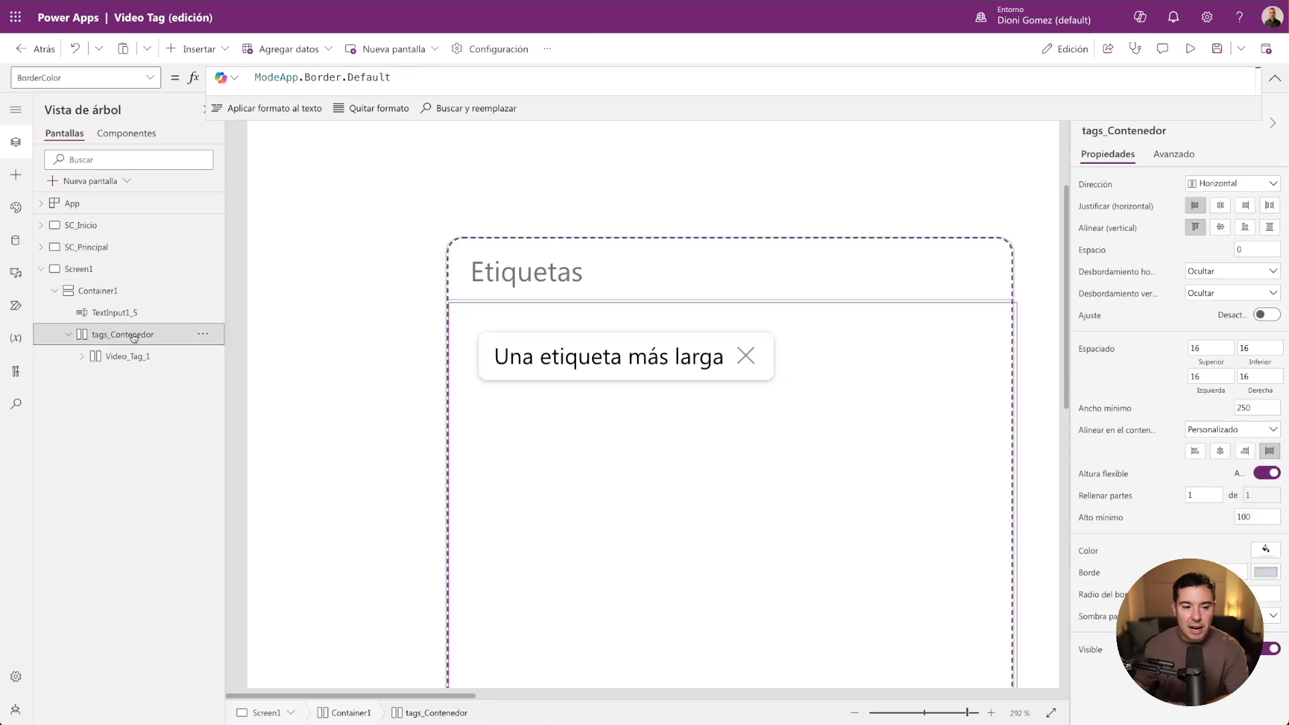
key(ctrl+v)
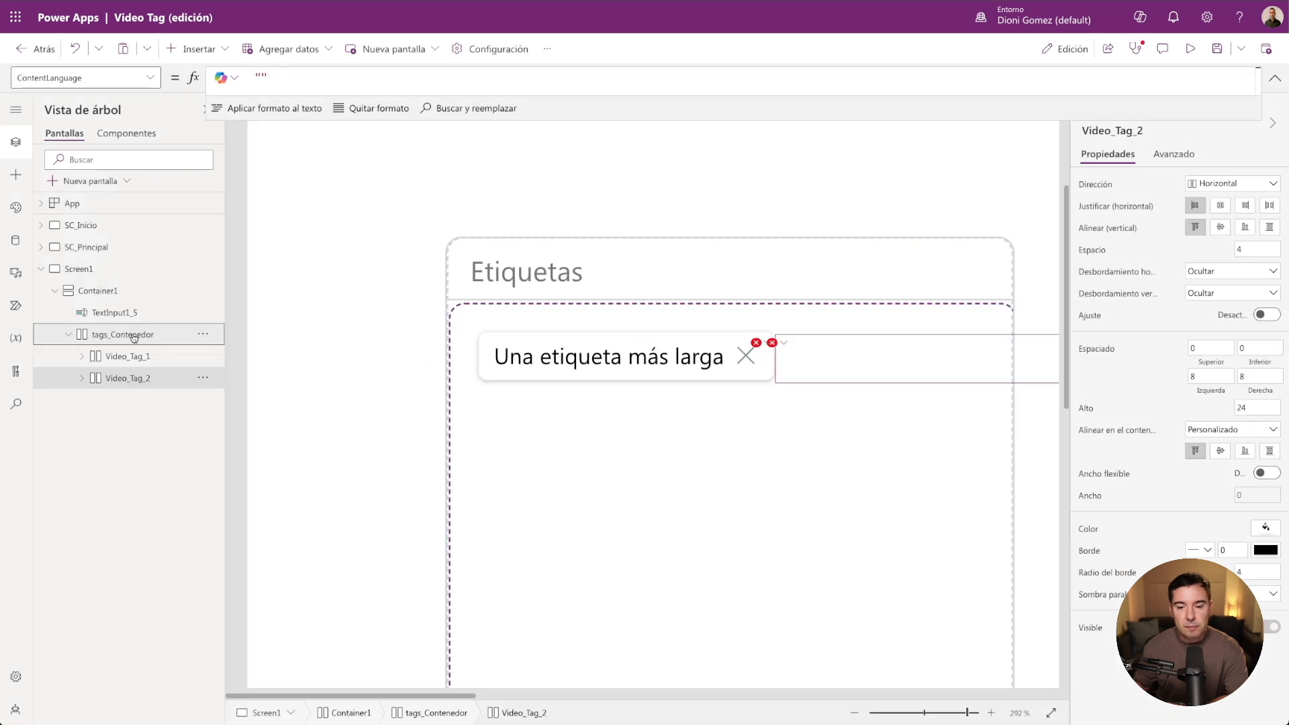
Set the Visible formula of the Video_Tag_2 container to CountRows(col1)>=2.
click(81, 380)
click(117, 356)
click(134, 377)
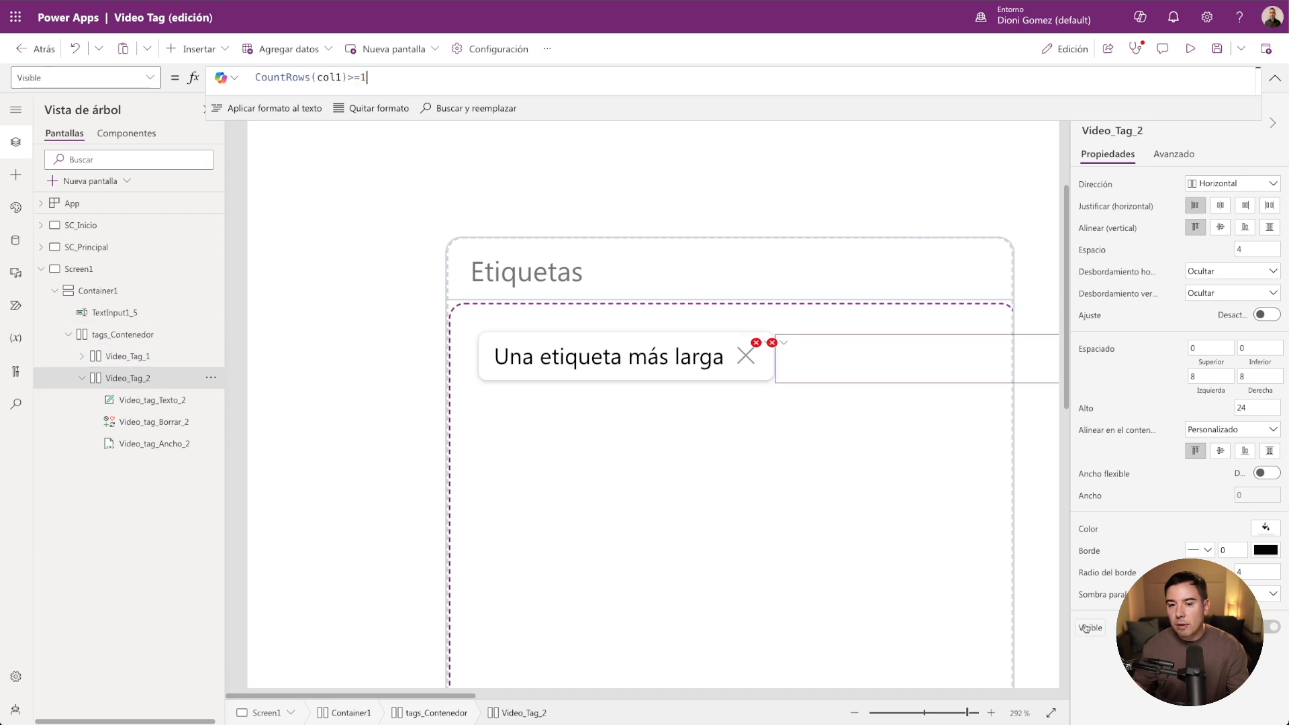
click(405, 84)
key(BackSpace)
text(2)
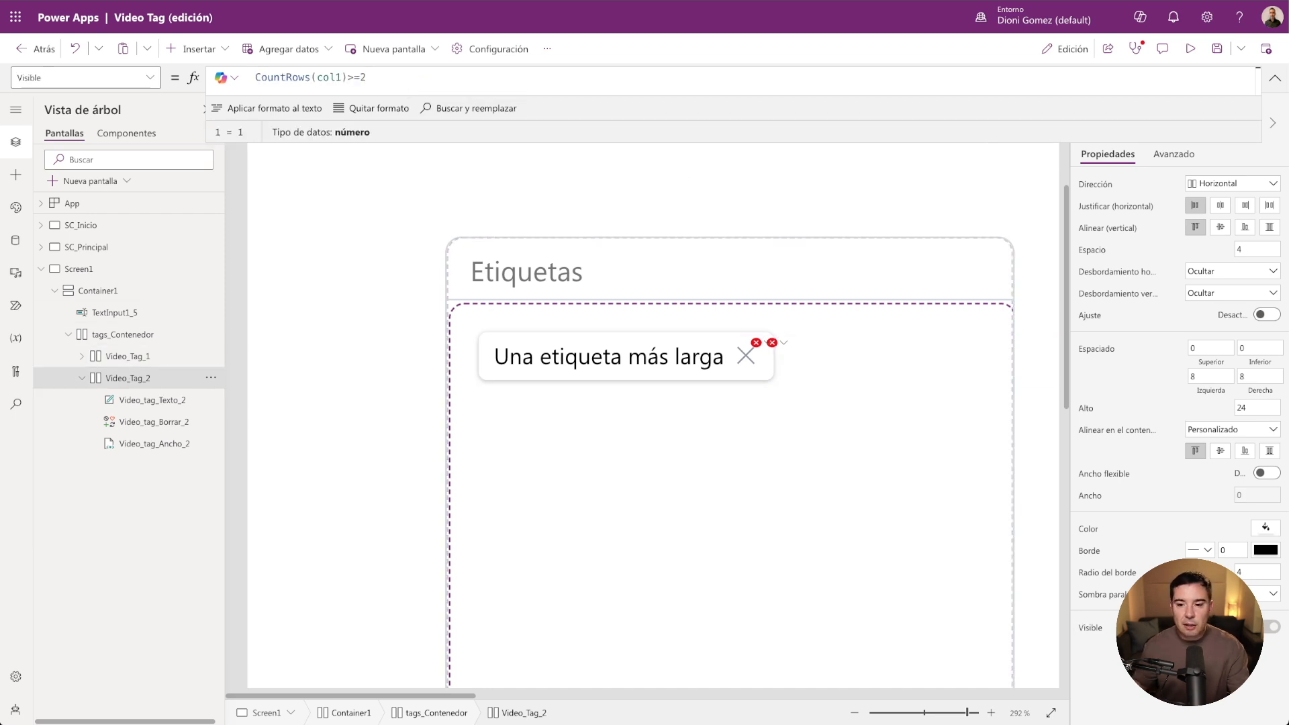
Set the text of Video_tag_Texto_2 to Last(FirstN(col1;2)).tag.
click(109, 401)
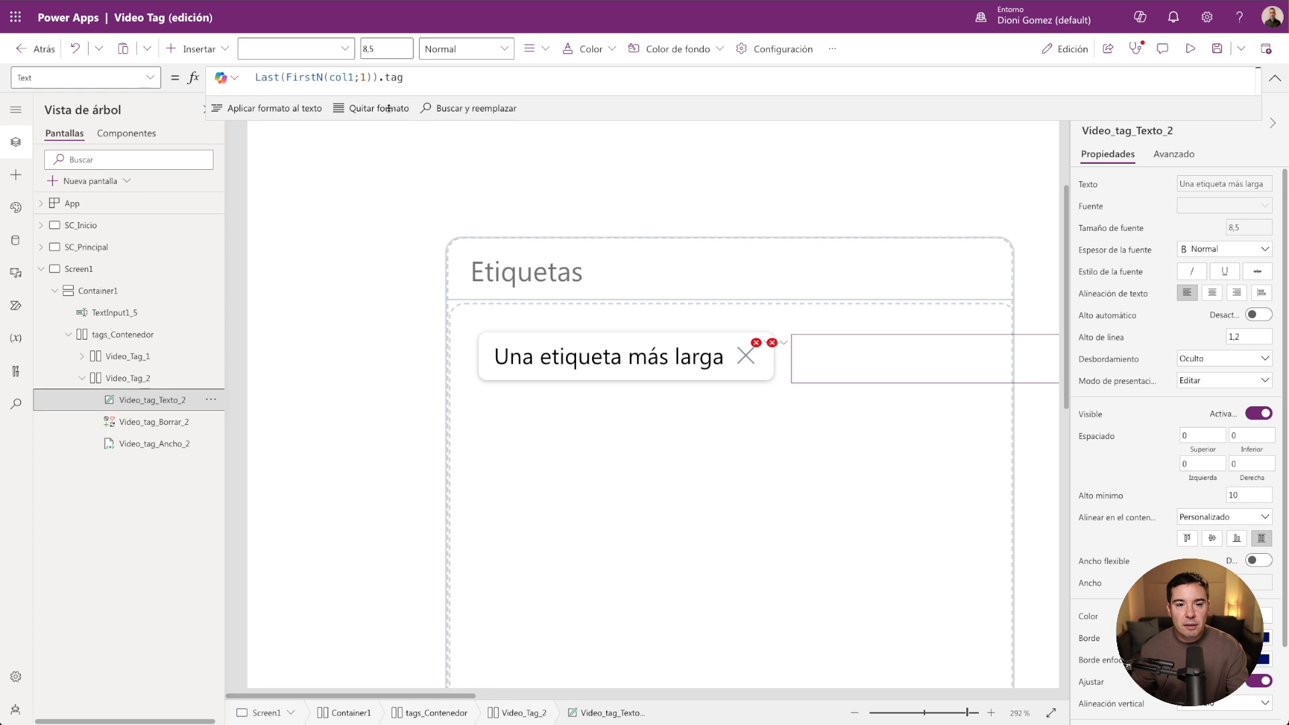
double_click(365, 82)
text(2)
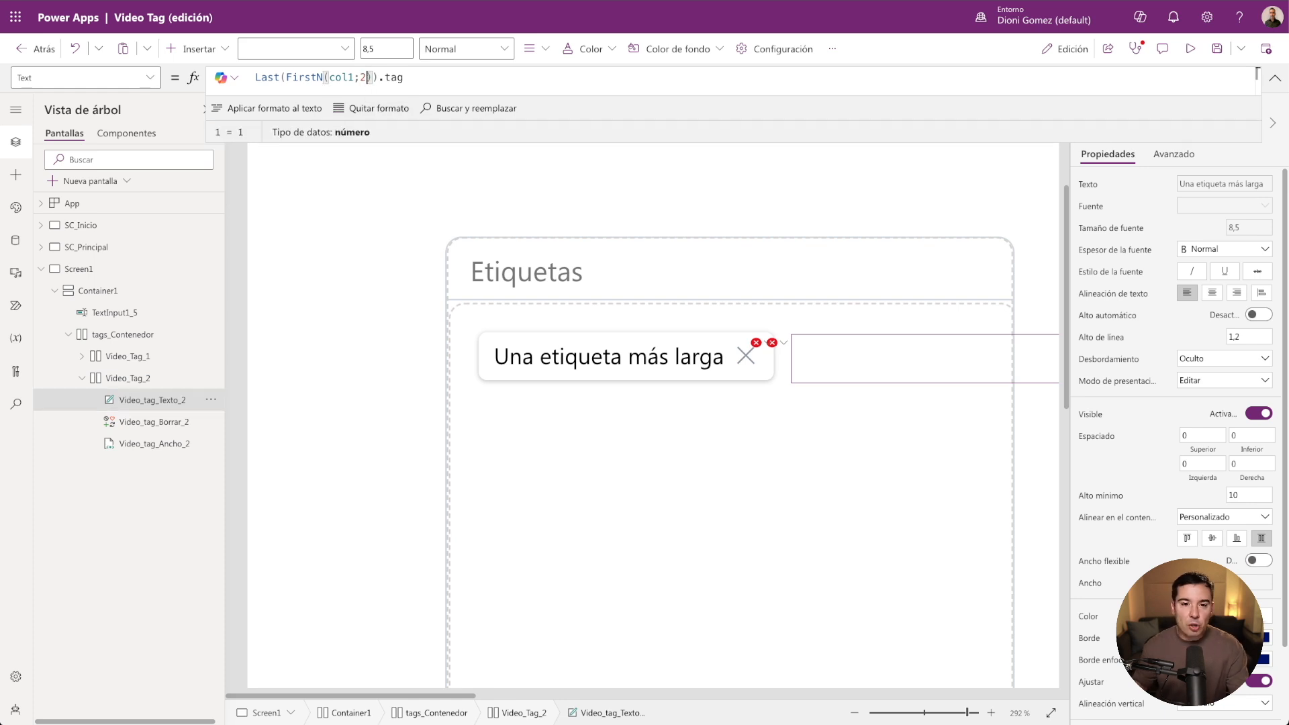
Check which text control the HtmlText formula of Video_tag_Ancho_2 and the OnSelect formula of Video_tag_Borrar_2 reference.
click(124, 446)
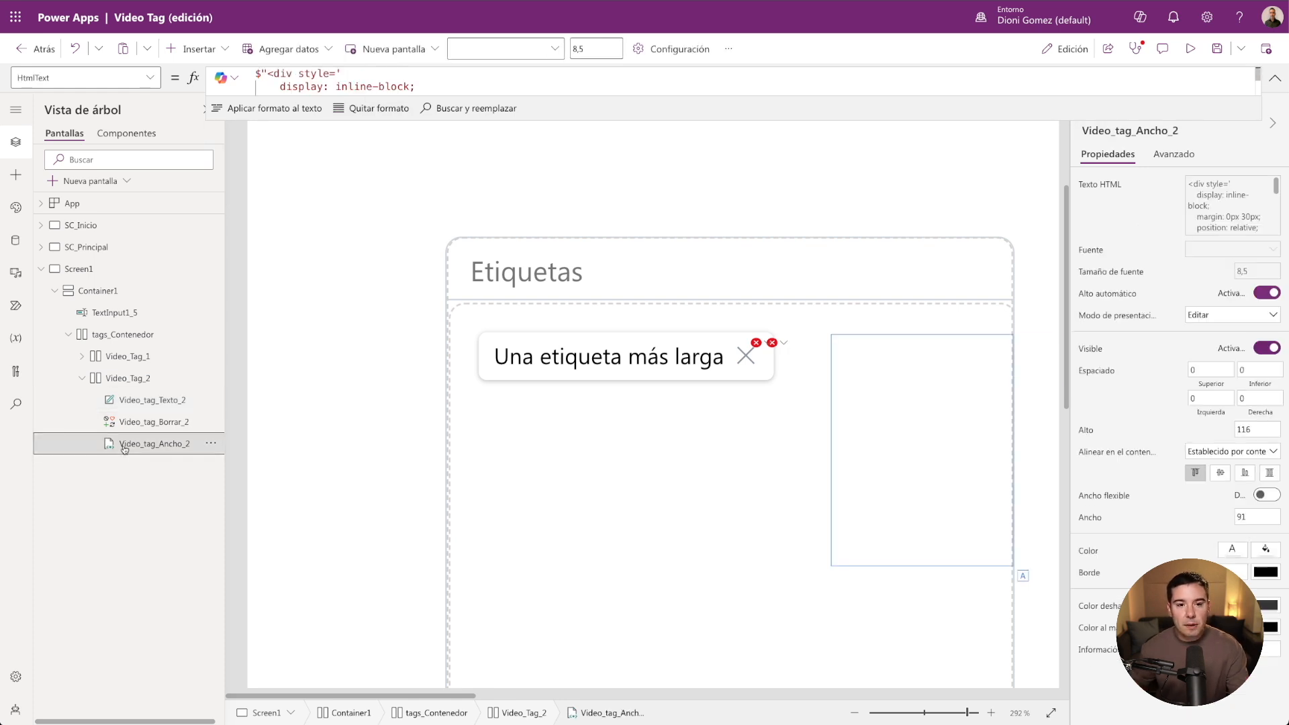
click(560, 84)
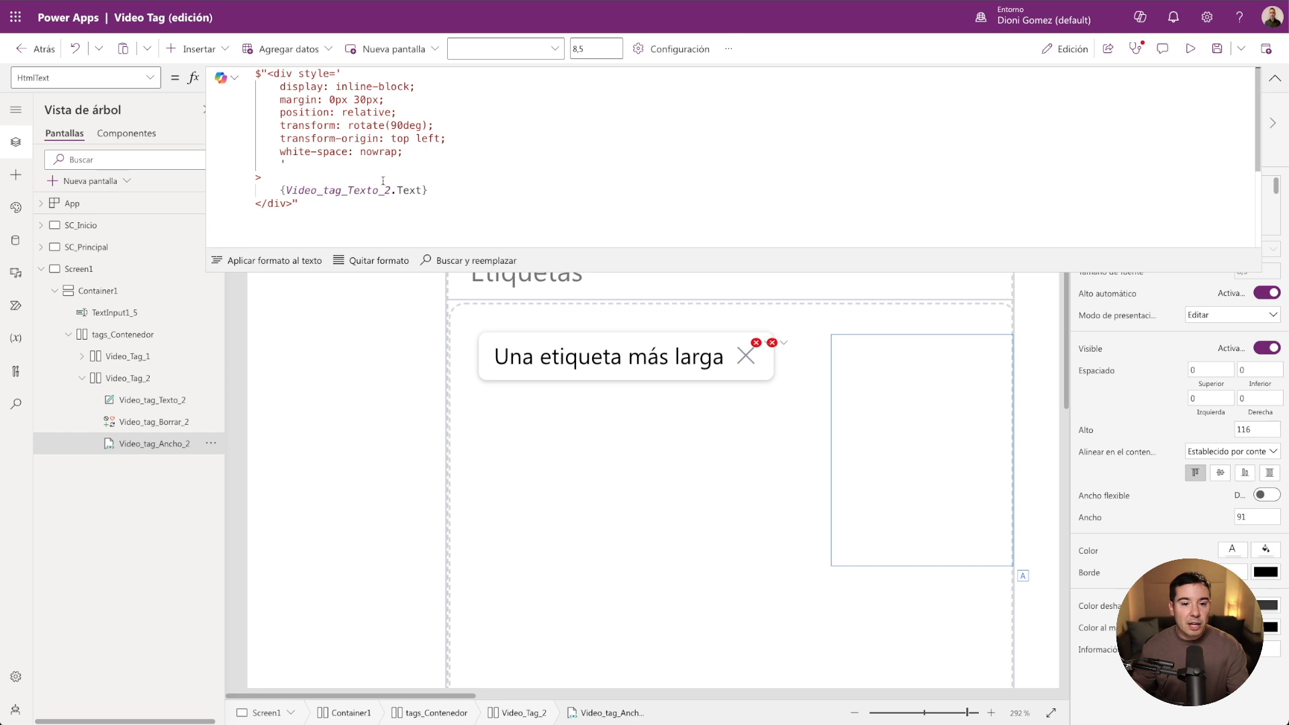
double_click(291, 190)
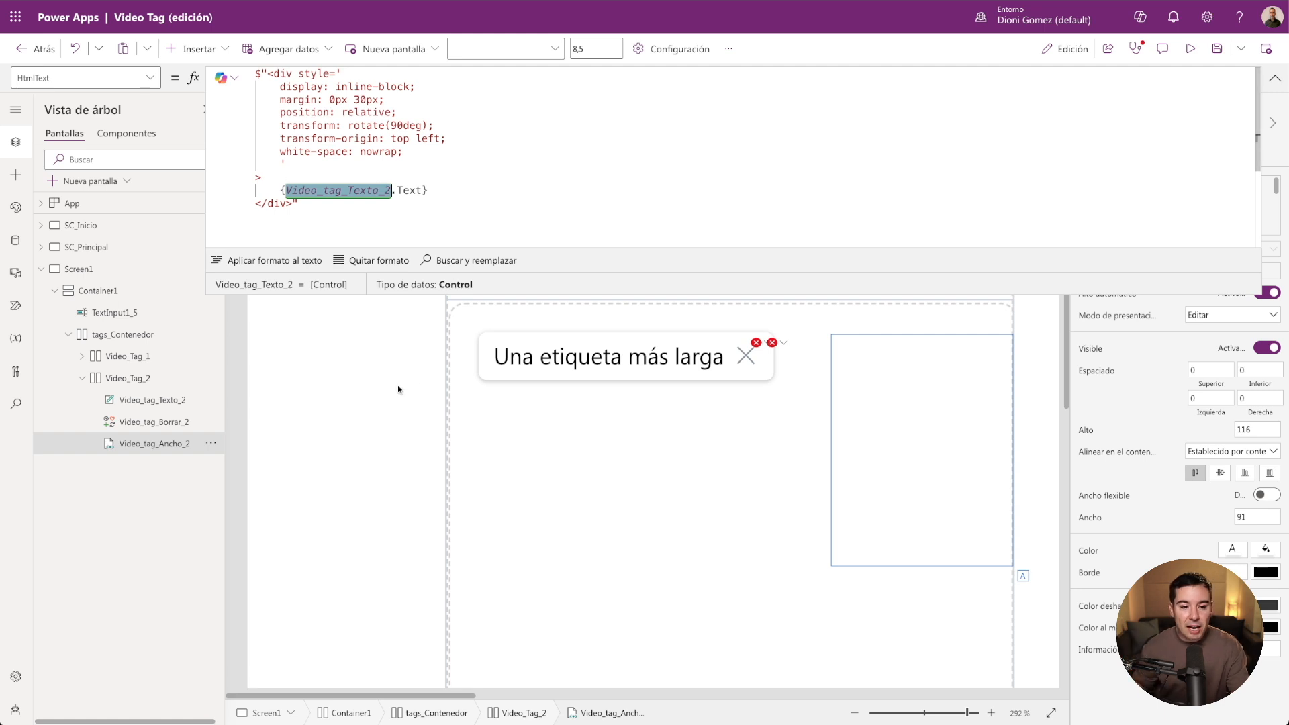
click(138, 422)
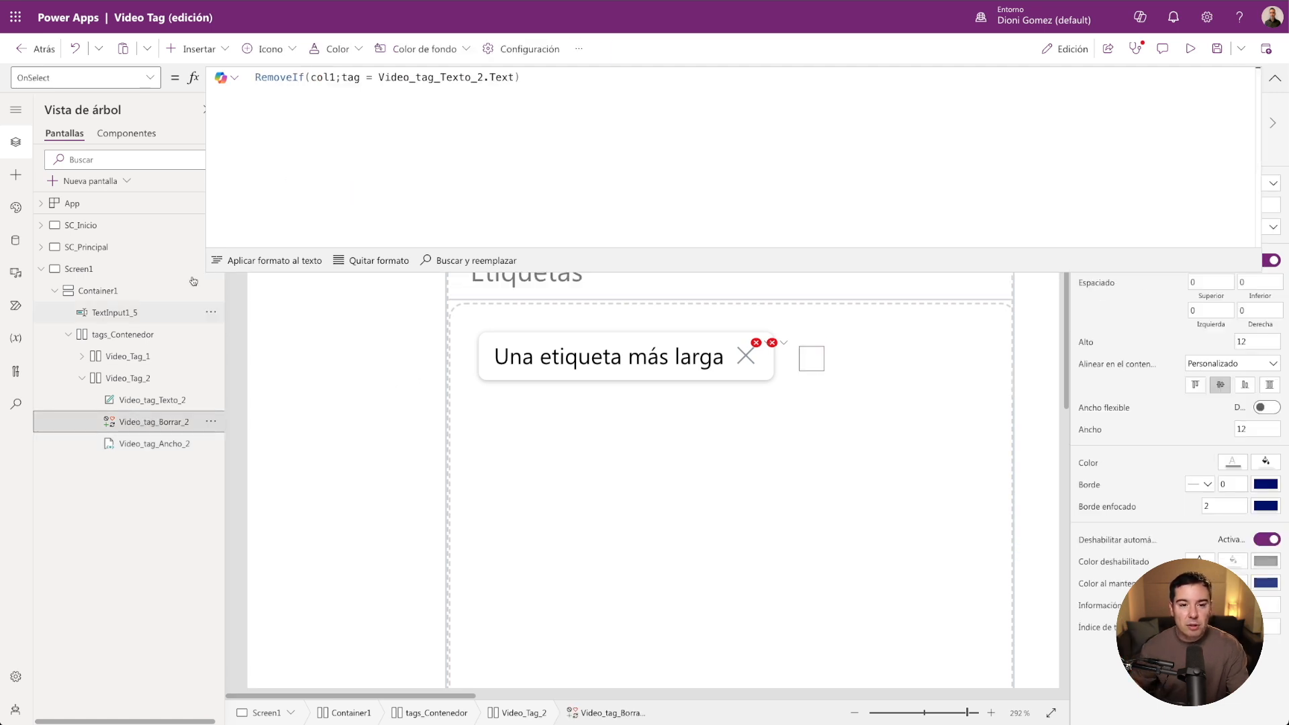
double_click(479, 77)
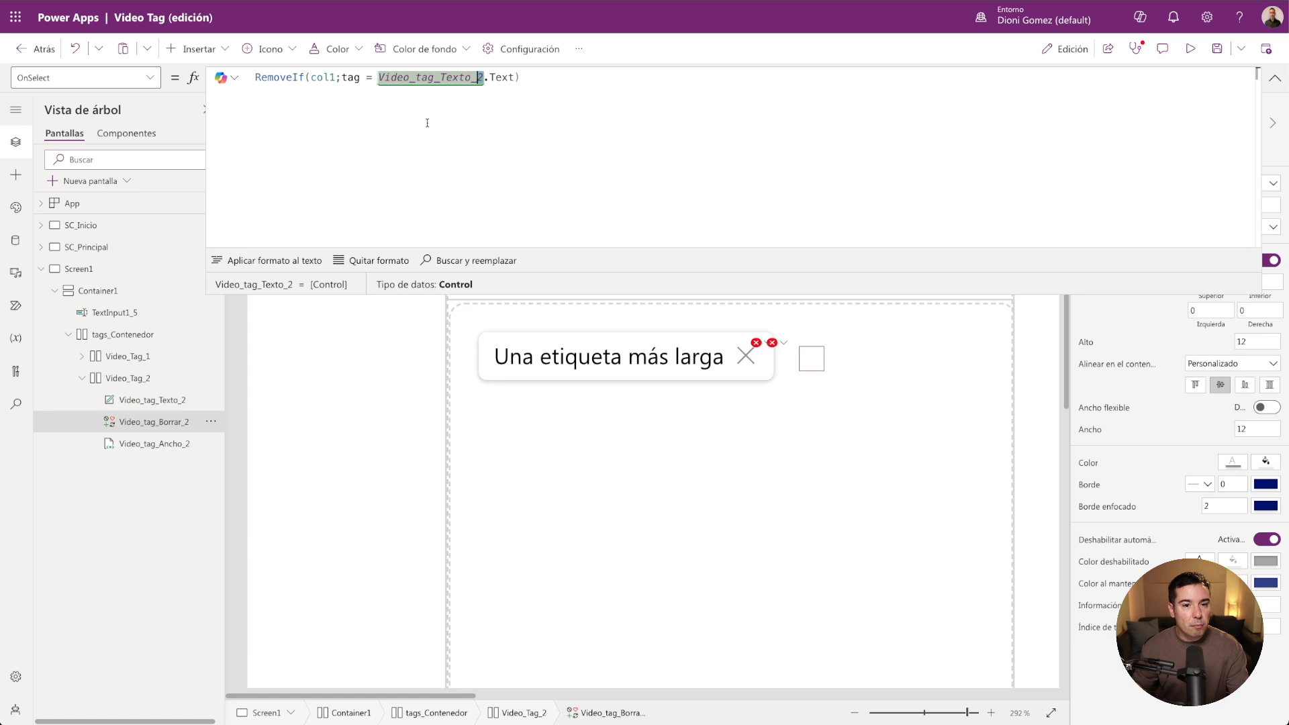
click(1274, 77)
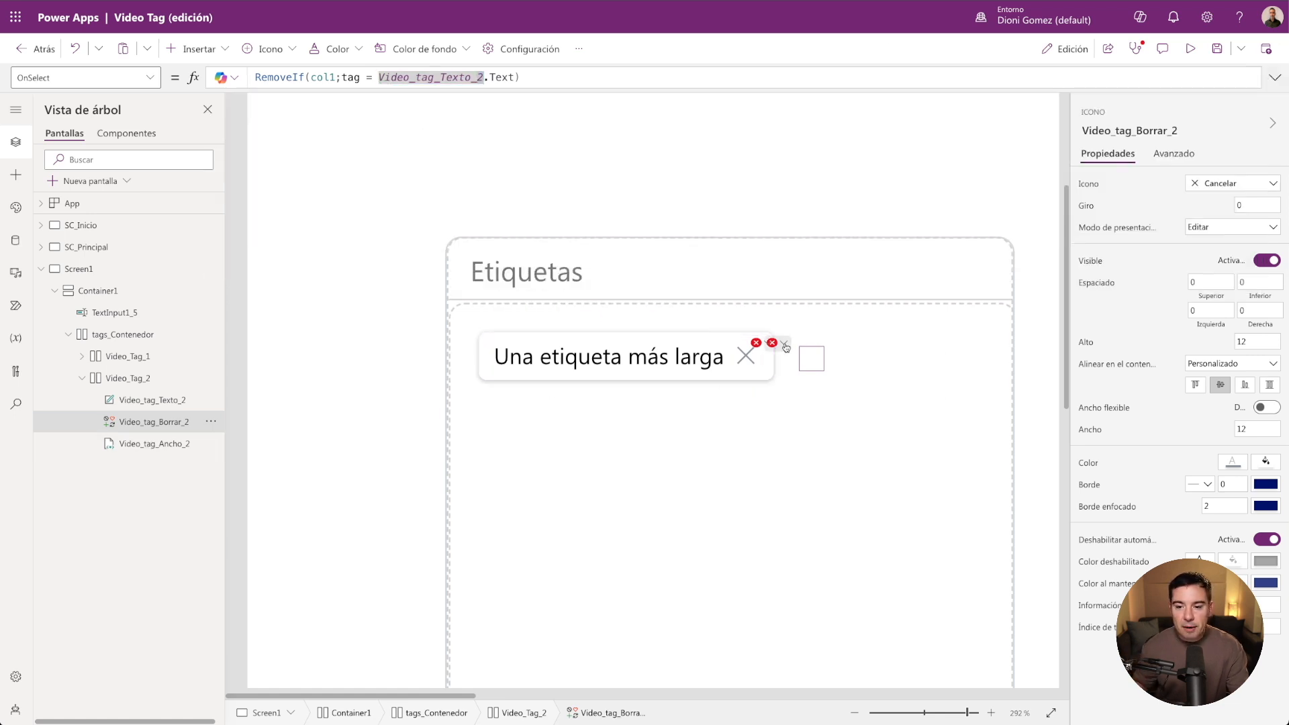
Check the Width formula of Video_tag_Texto_2, the HtmlText formula of Video_tag_Ancho_2 and the Visible formula of Video_Tag_2.
click(791, 361)
drag(396, 89, 397, 104)
click(335, 77)
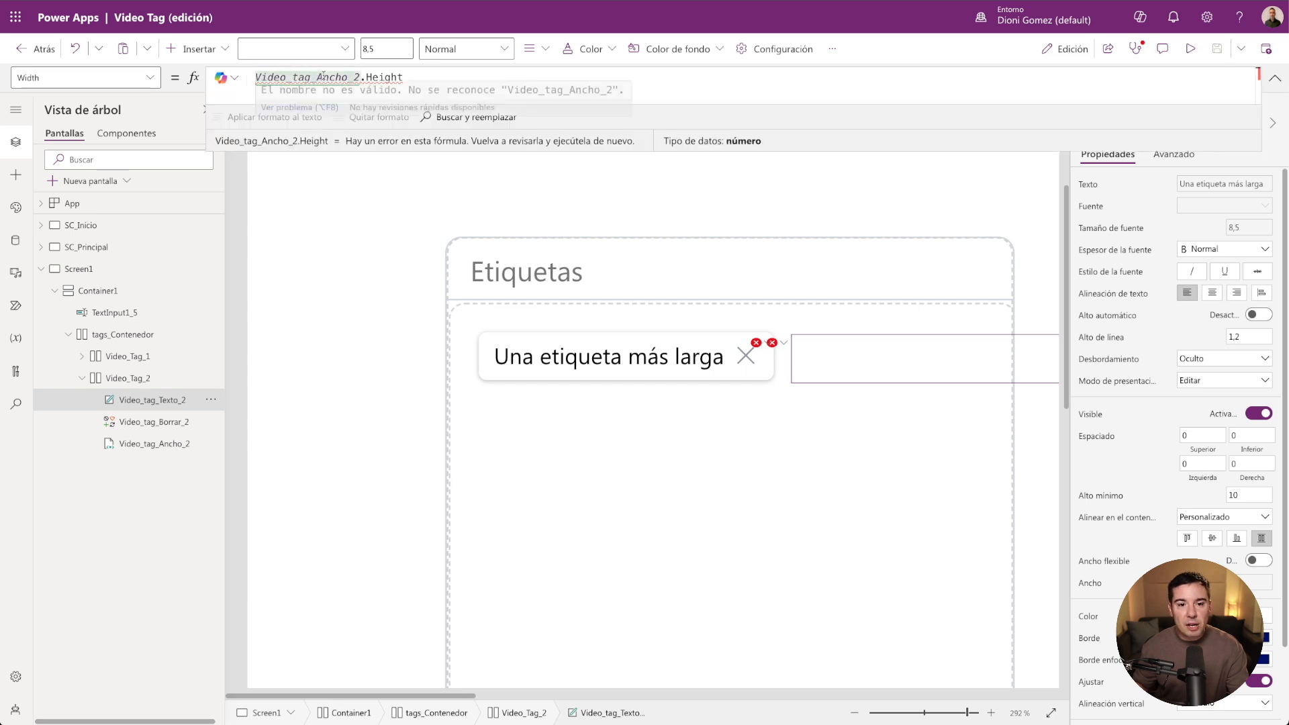
click(173, 449)
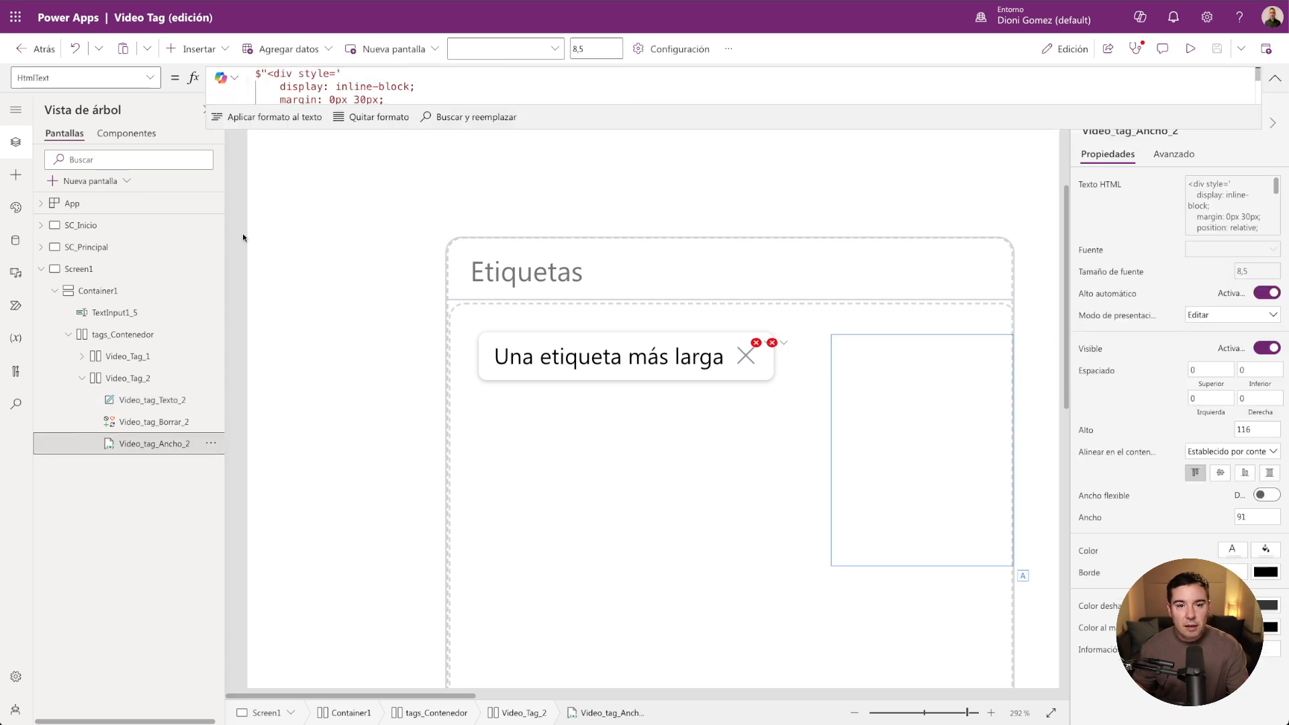
drag(437, 129, 432, 250)
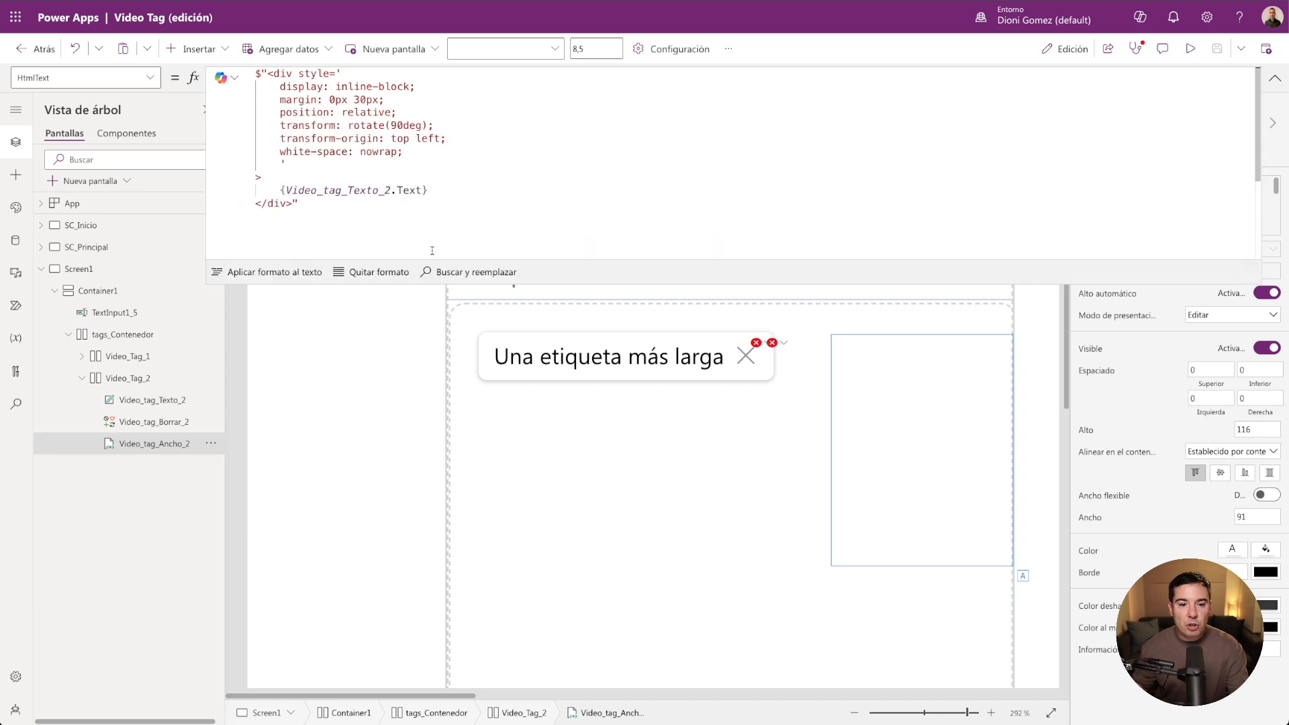
click(1274, 78)
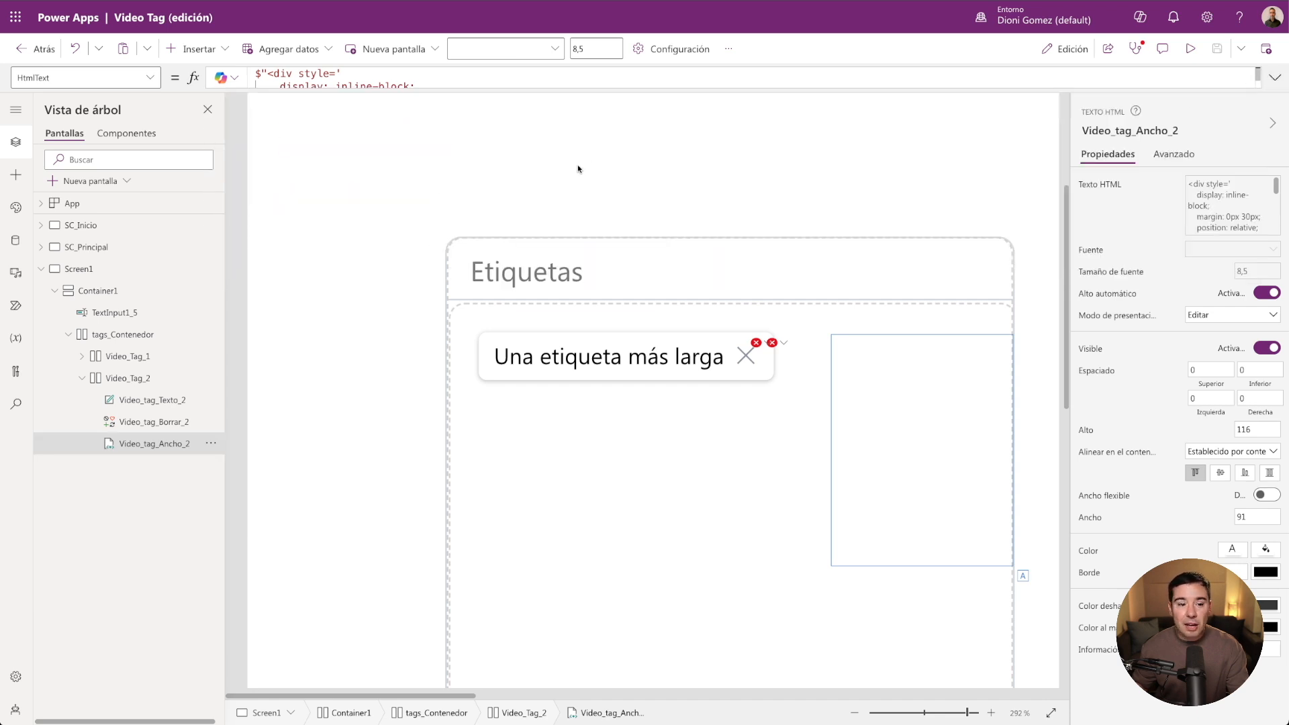
click(126, 378)
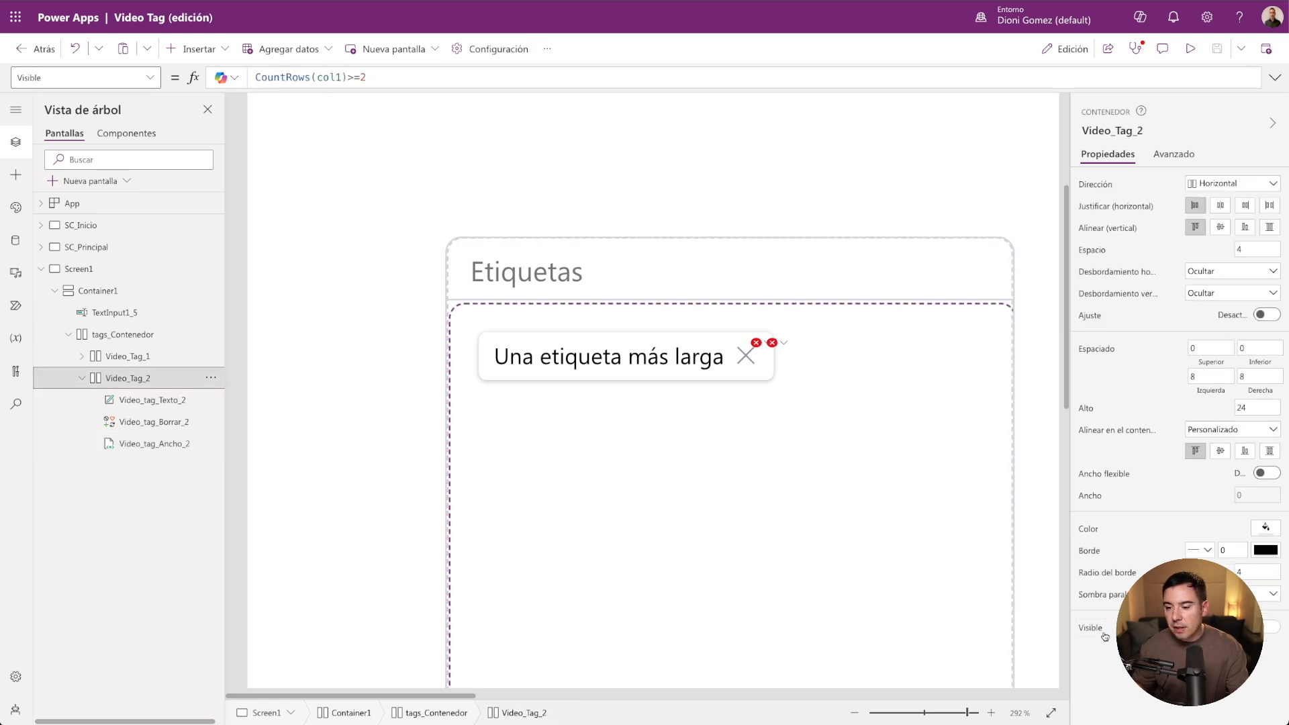
click(319, 79)
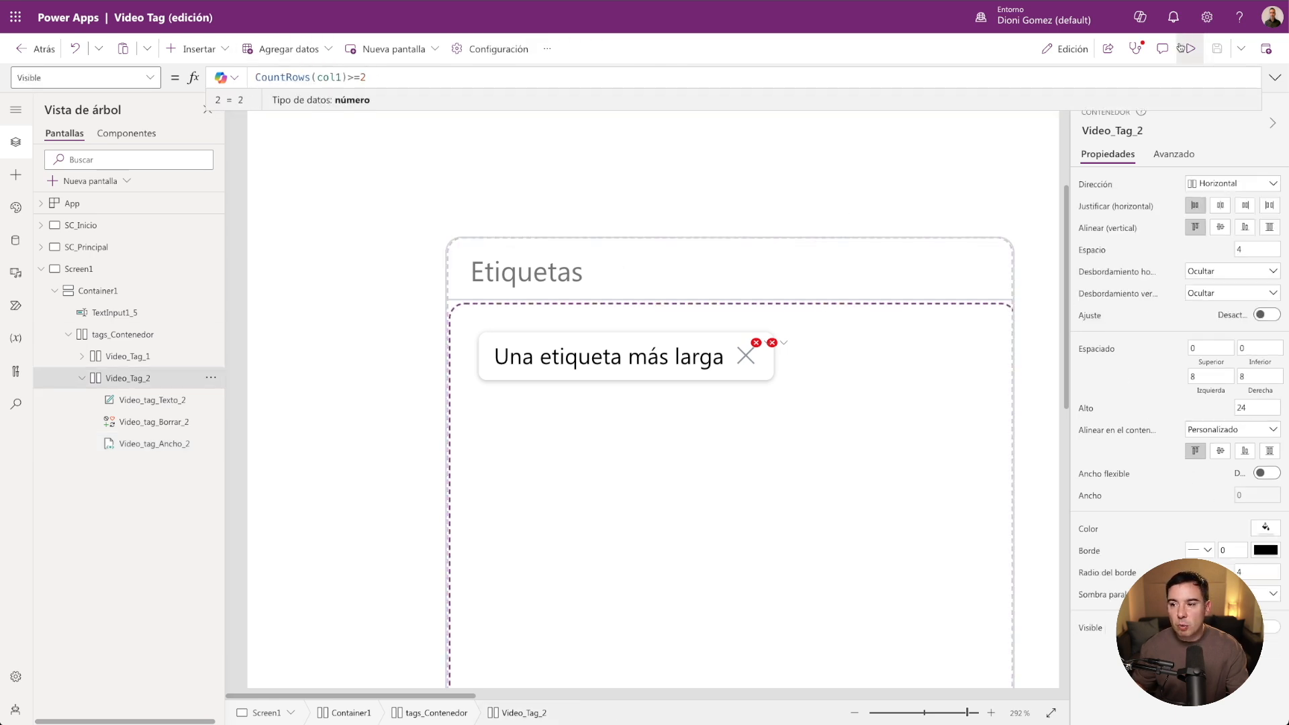
Preview the app, add the tag "Segundo registro" through the tag input, and return to editing.
click(1183, 48)
click(344, 266)
text(Seg)
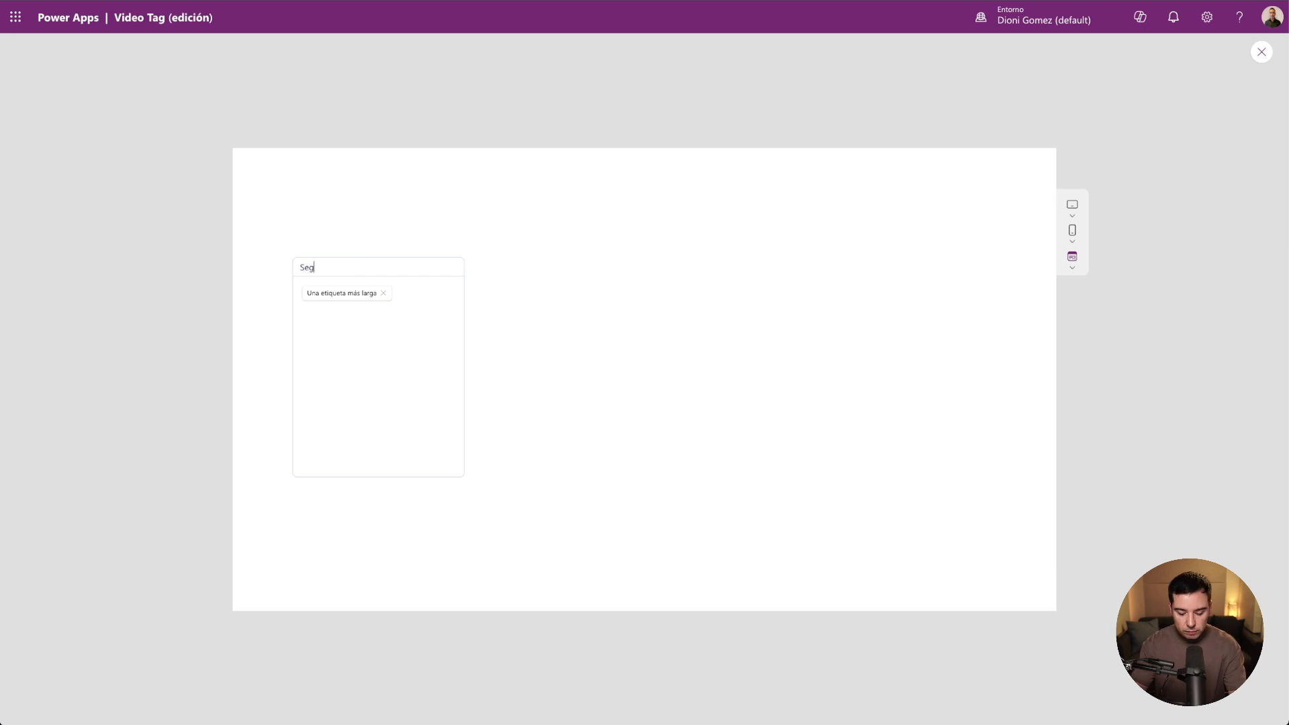
text(undo registro)
key(Return)
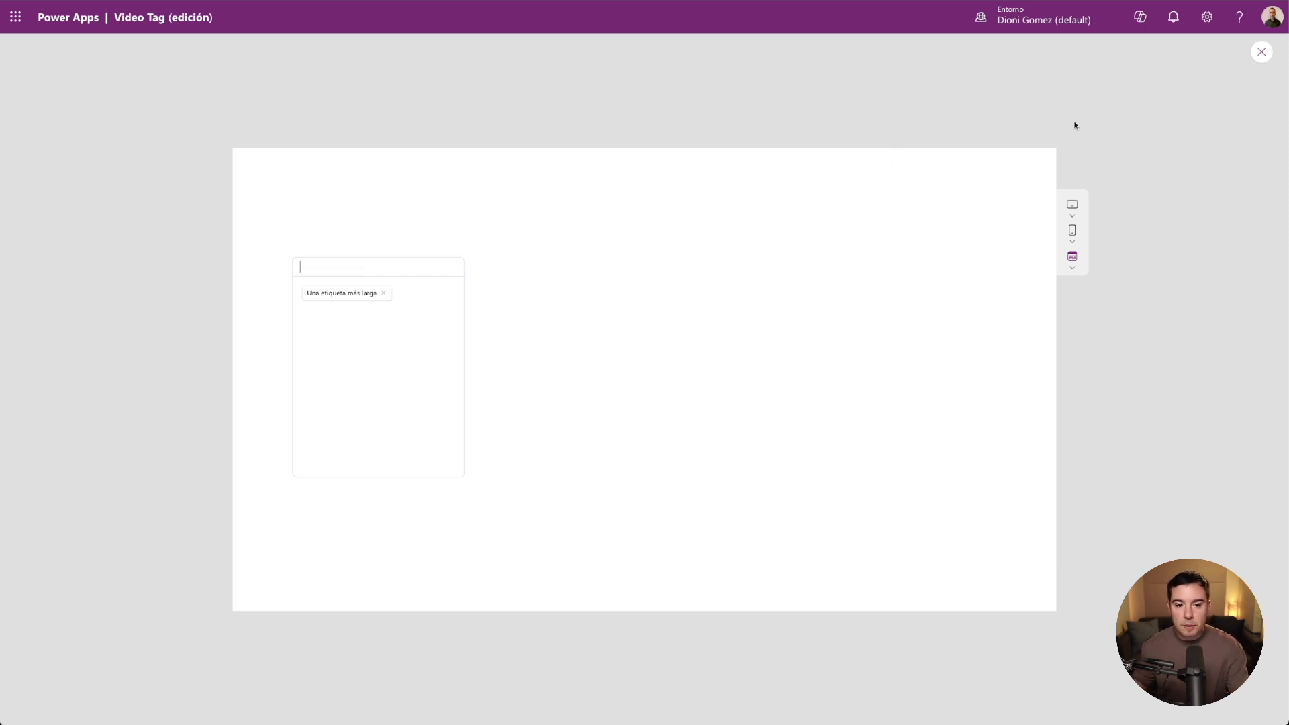
click(1262, 53)
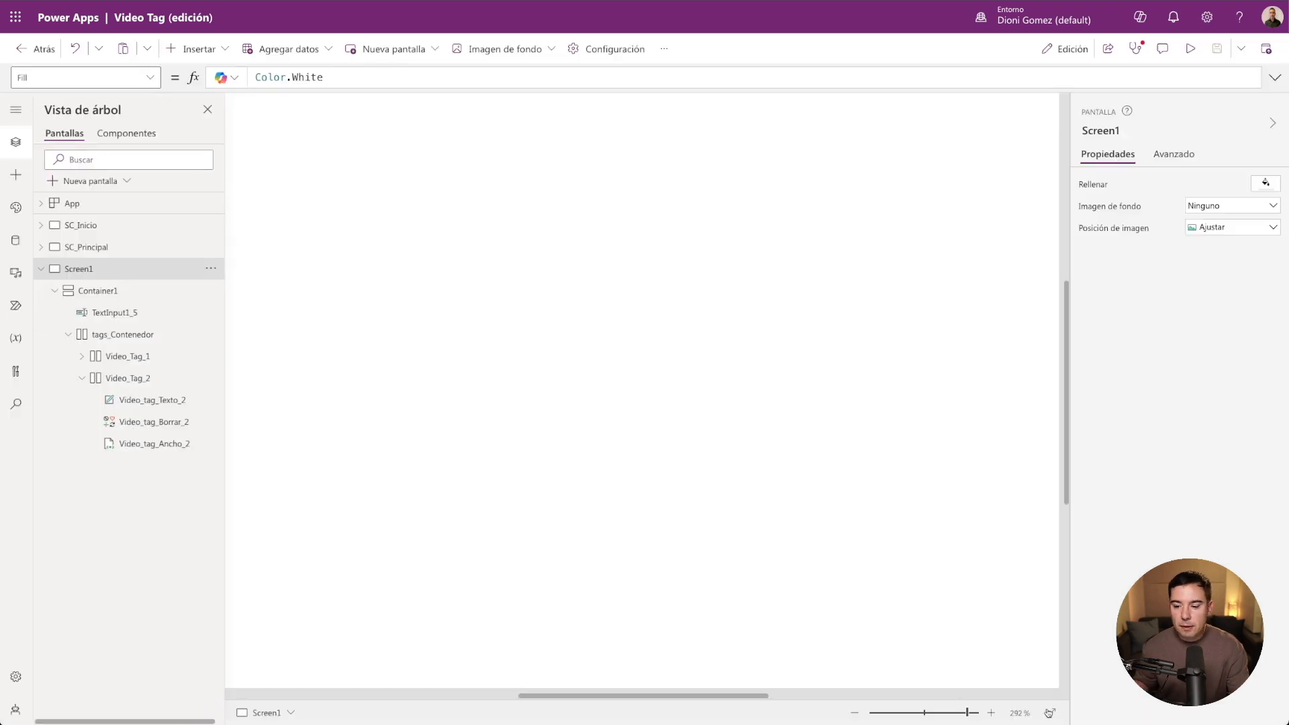
Re-enter the Width formula of the Video_Tag_2 container as Video_tag_Ancho_2.Height + 32 to force its re-evaluation.
drag(969, 713, 925, 713)
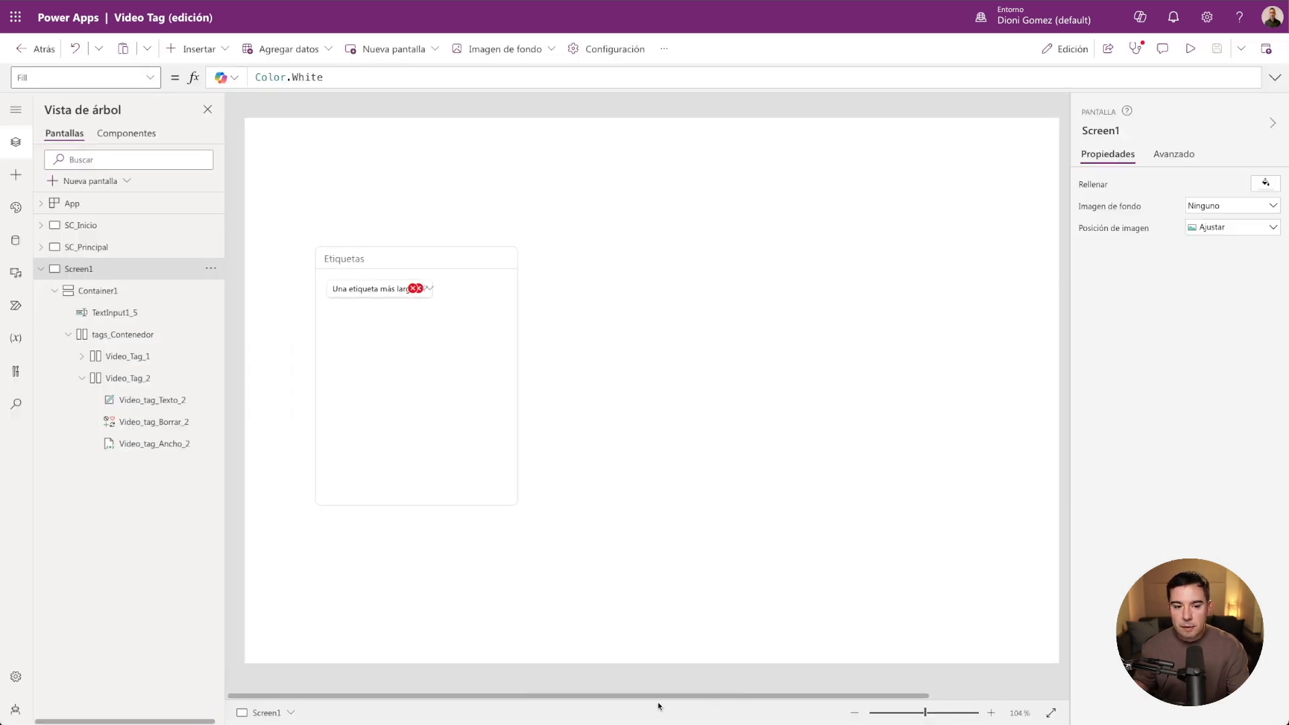
right_click(416, 290)
click(470, 304)
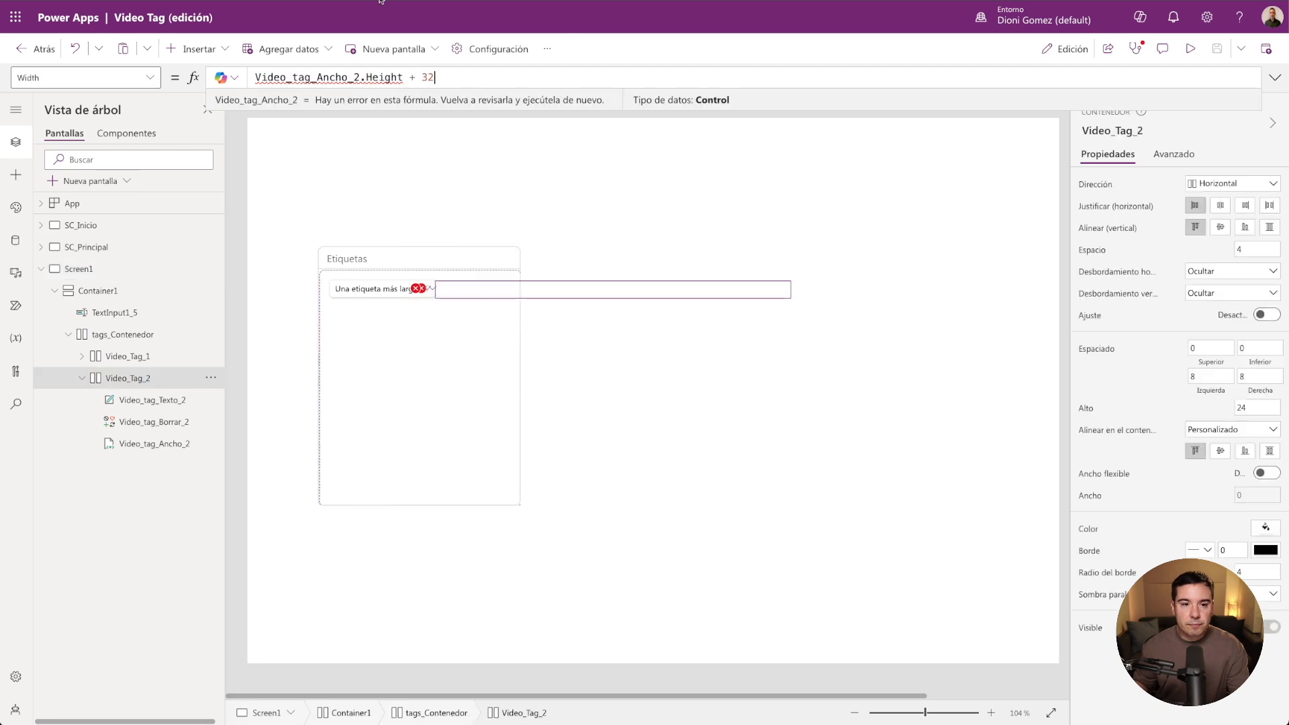
click(404, 78)
key(BackSpace)
text(t)
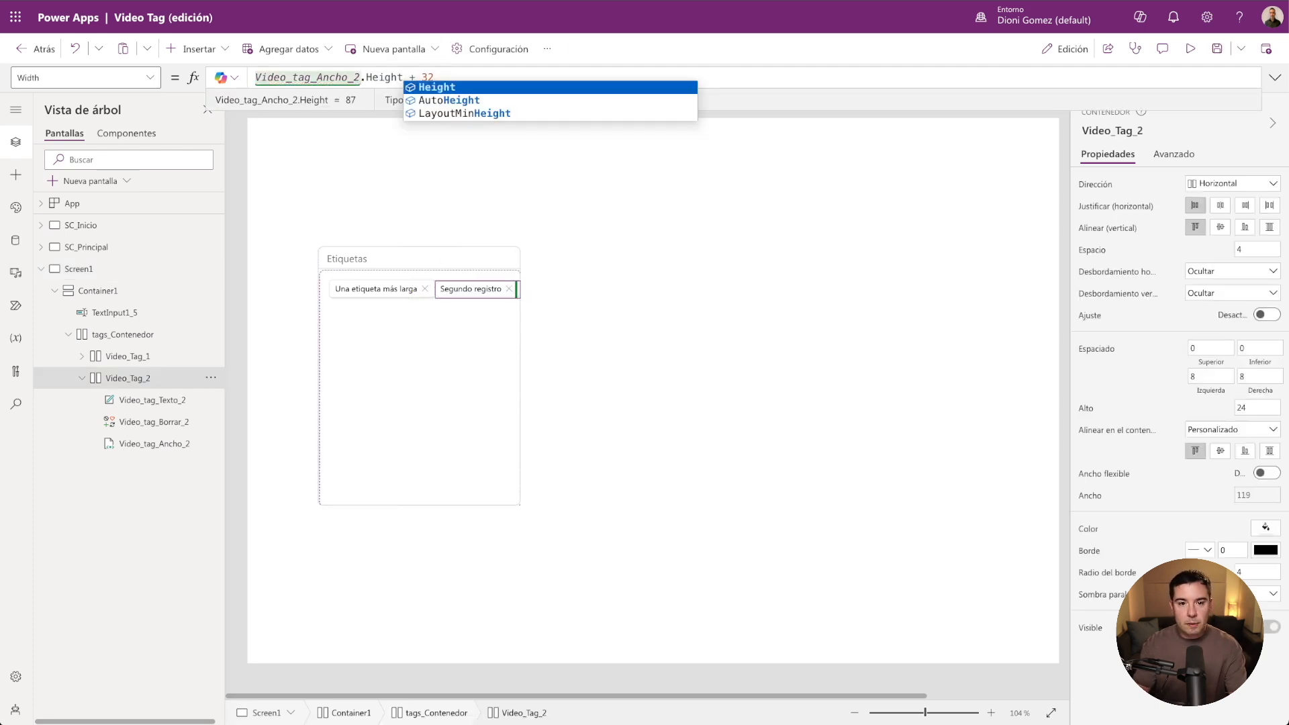
click(511, 66)
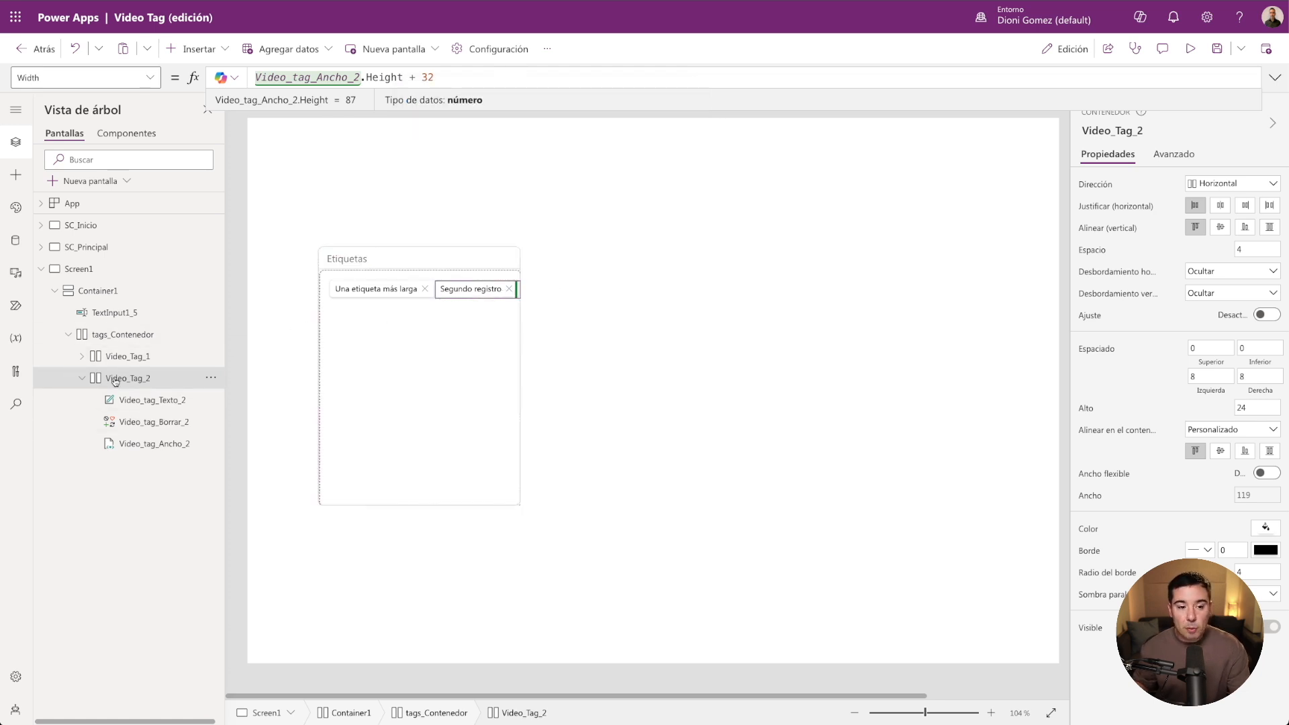
Set the spacing between items in tags_Contenedor to 16.
click(122, 334)
click(1239, 249)
text(16)
click(1185, 253)
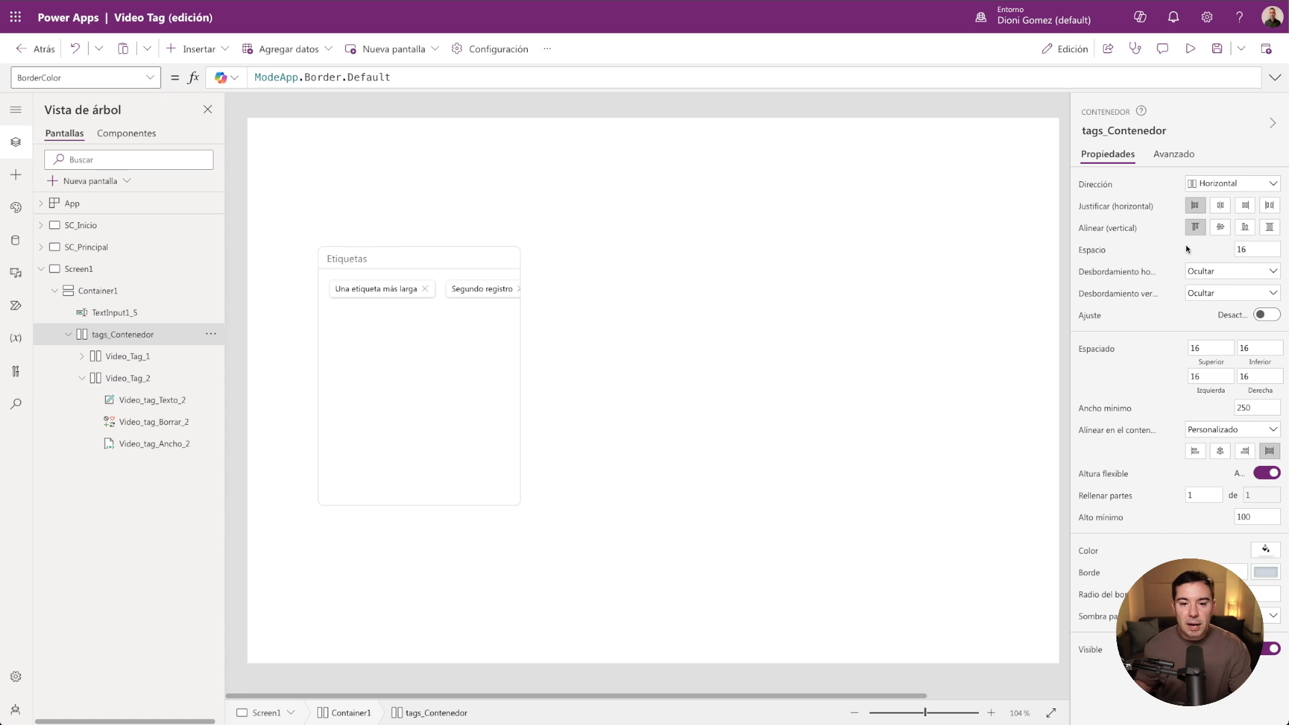
Enable wrapping (Ajuste) on tags_Contenedor so tags that do not fit flow onto a new row.
drag(927, 710, 943, 710)
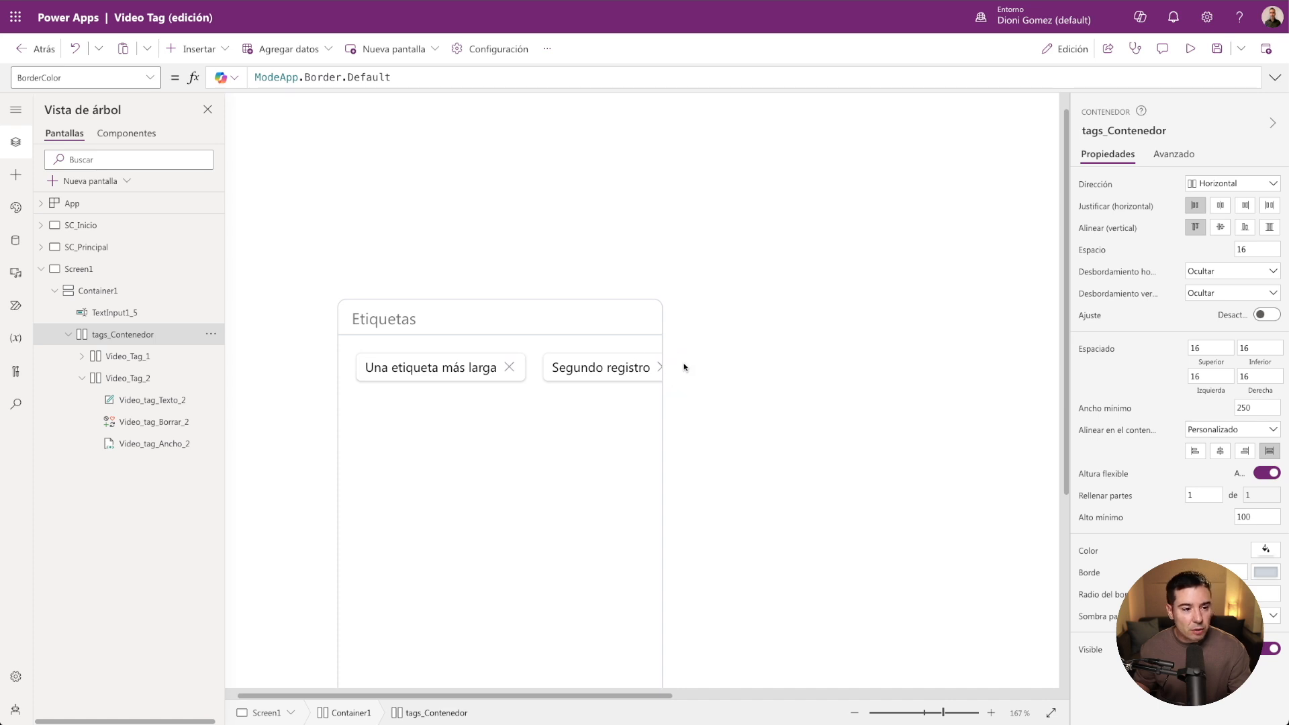
click(521, 498)
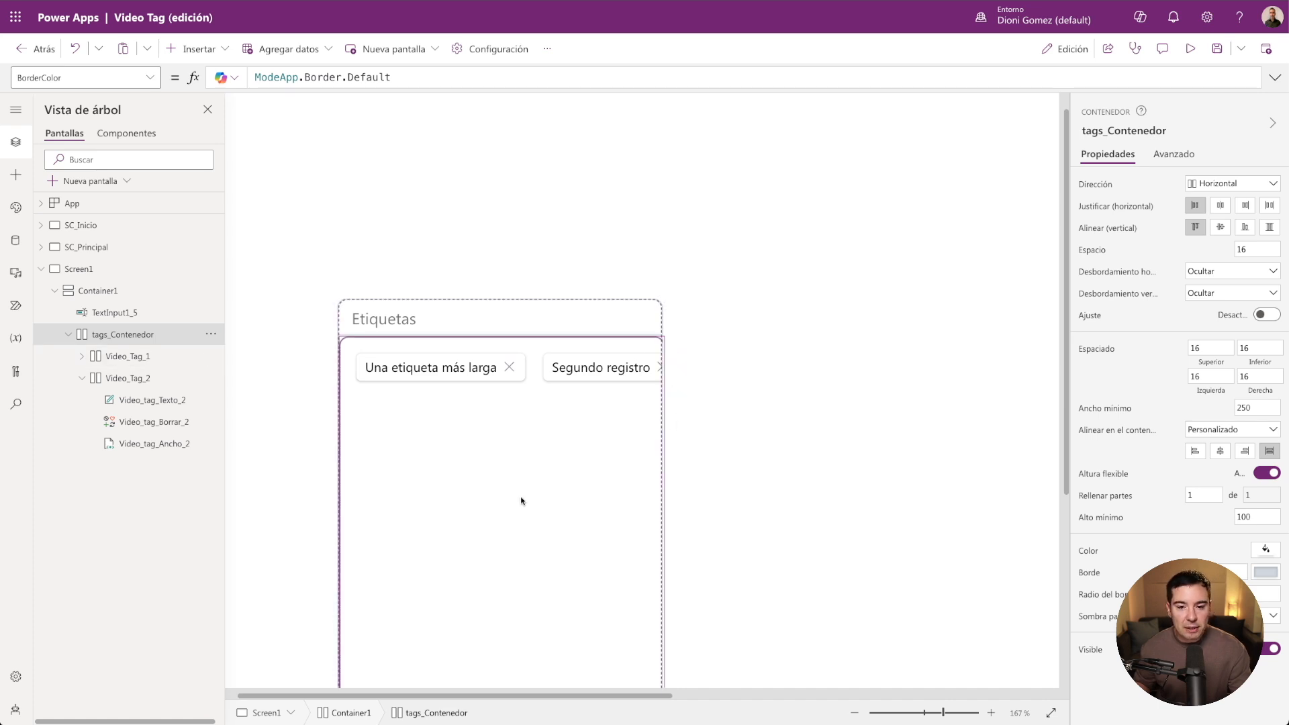
click(111, 313)
click(112, 339)
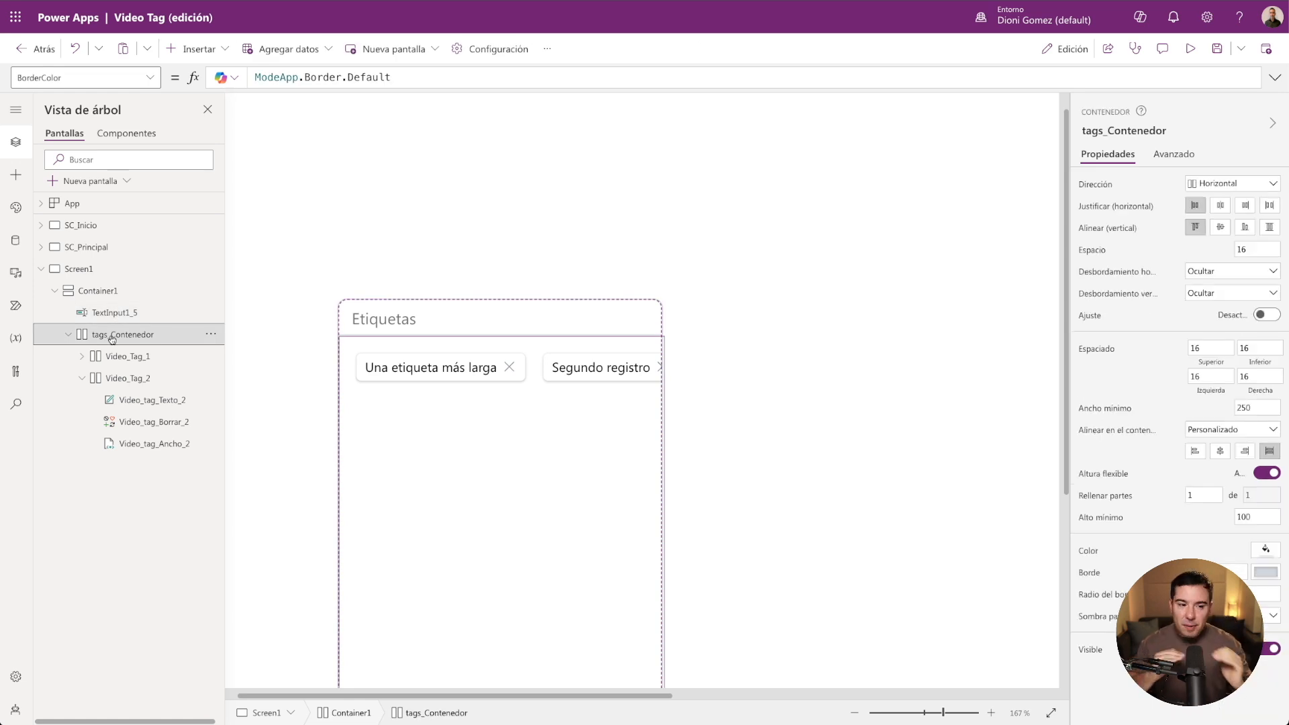
click(1273, 317)
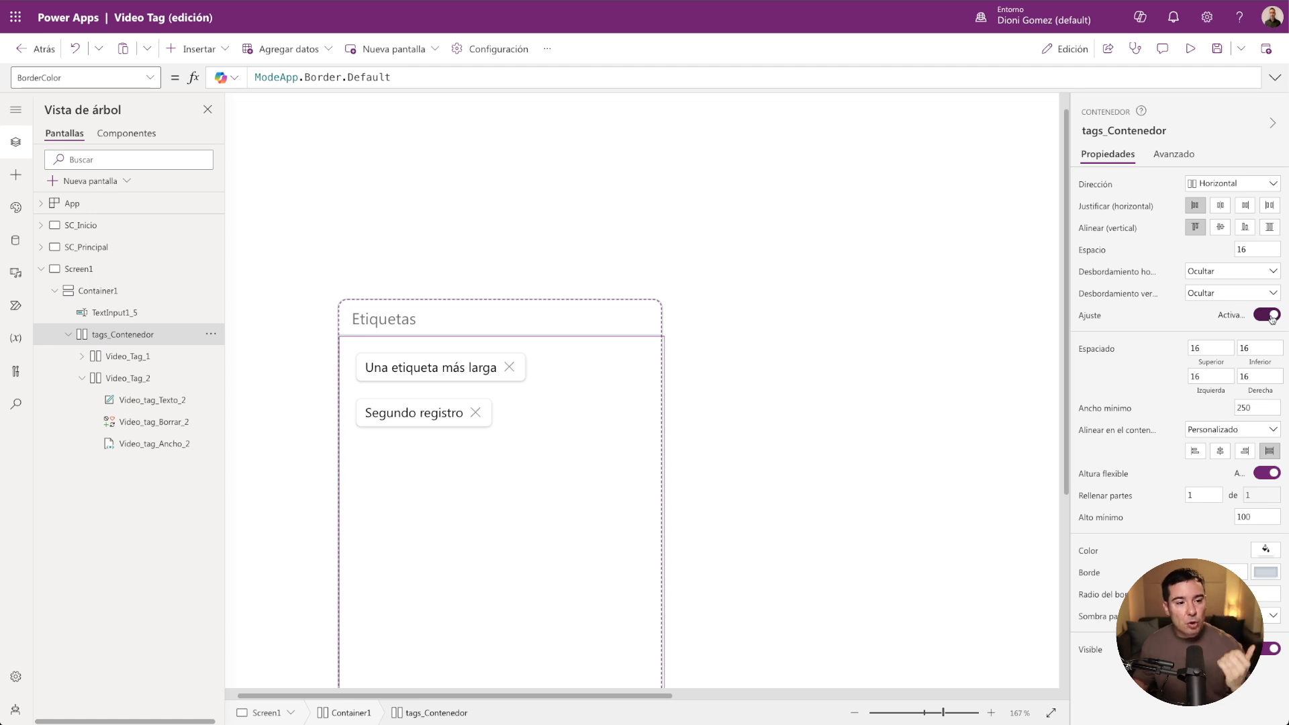
Remove the "Segundo registro" tag, add the tag "Corta" in the app preview, and return to editing.
click(476, 413)
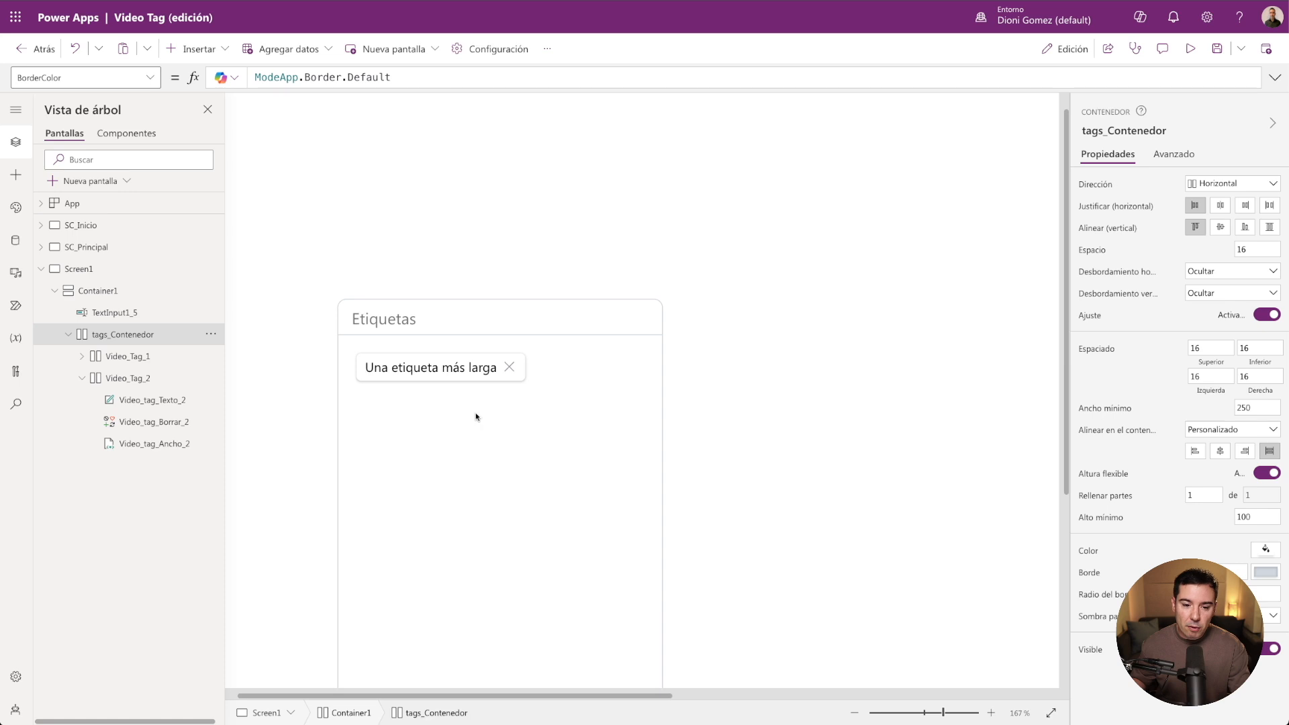
click(1190, 48)
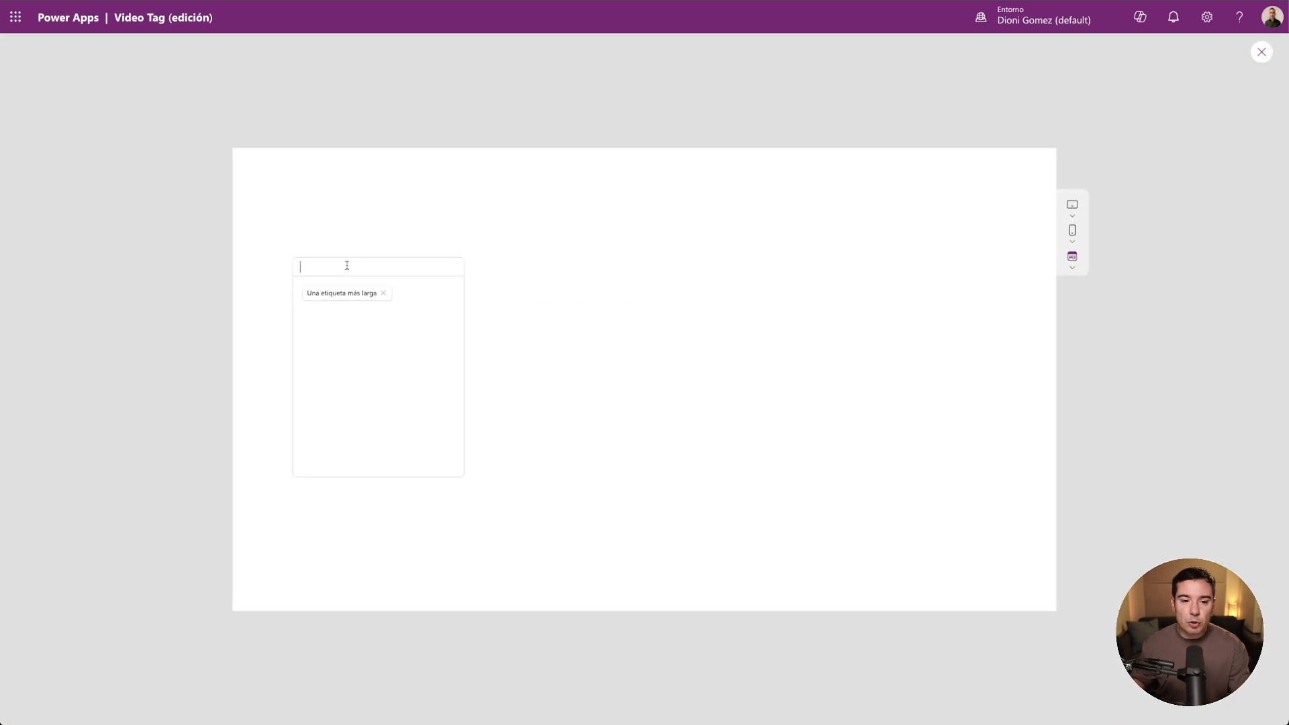
key(Return)
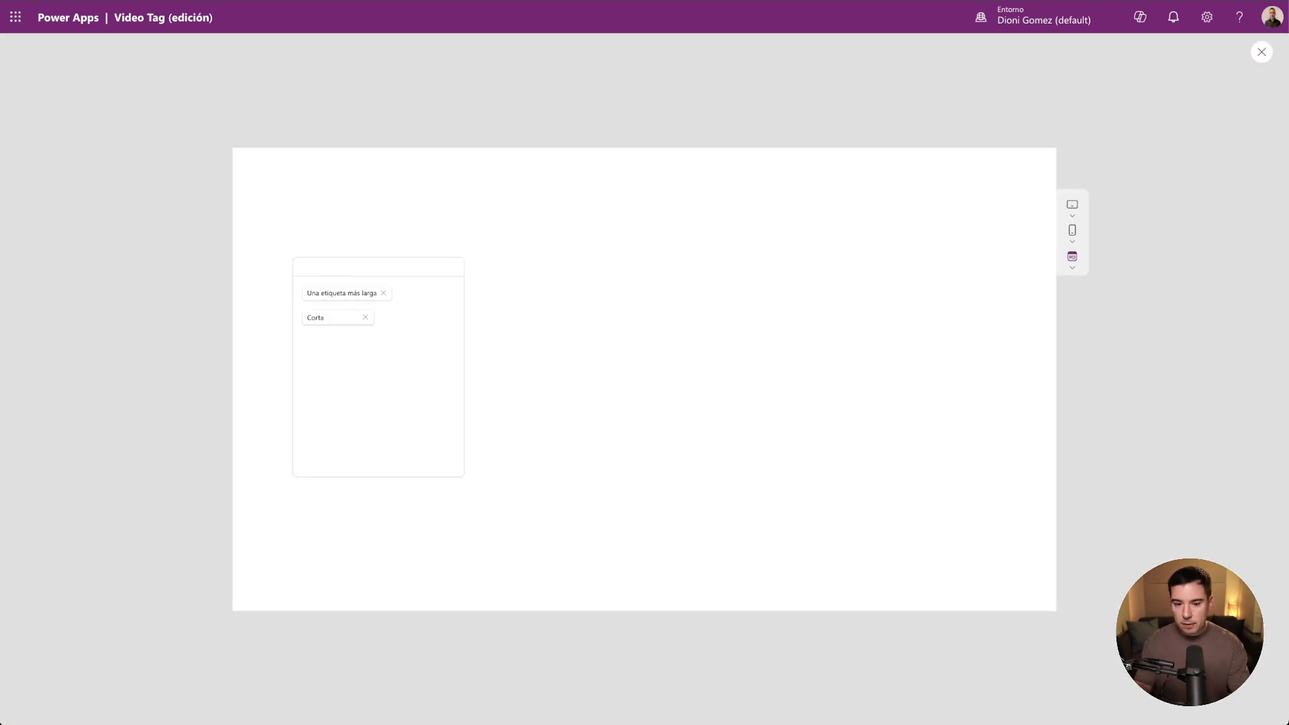
click(1261, 52)
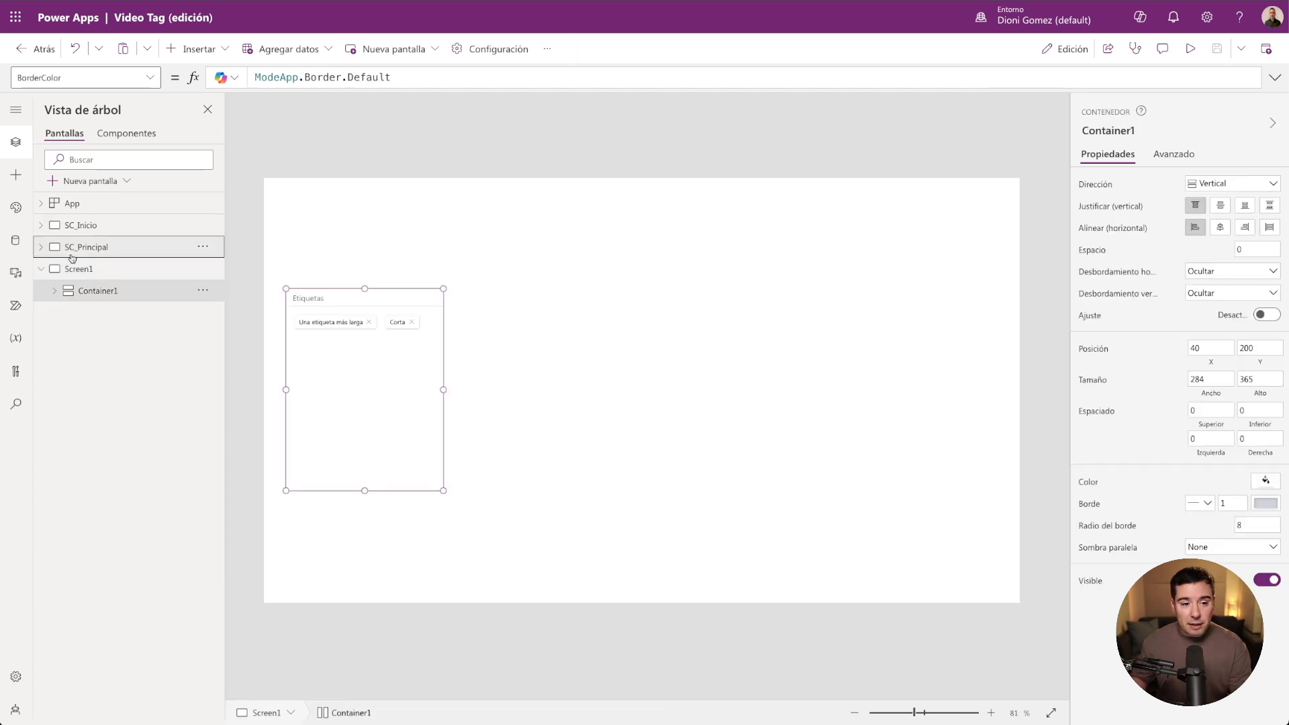
Check how the tags look on the vehicle cards of SC_Principal and return to Container1 on Screen1.
click(72, 256)
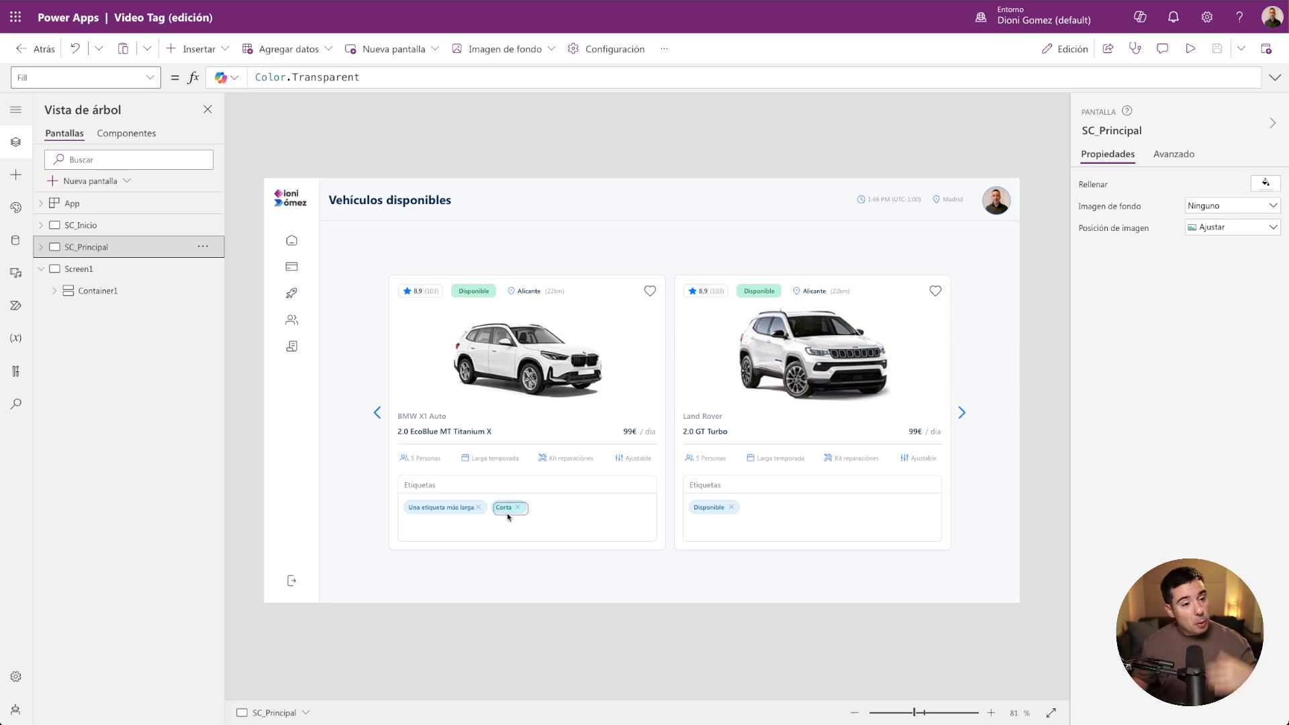
click(93, 276)
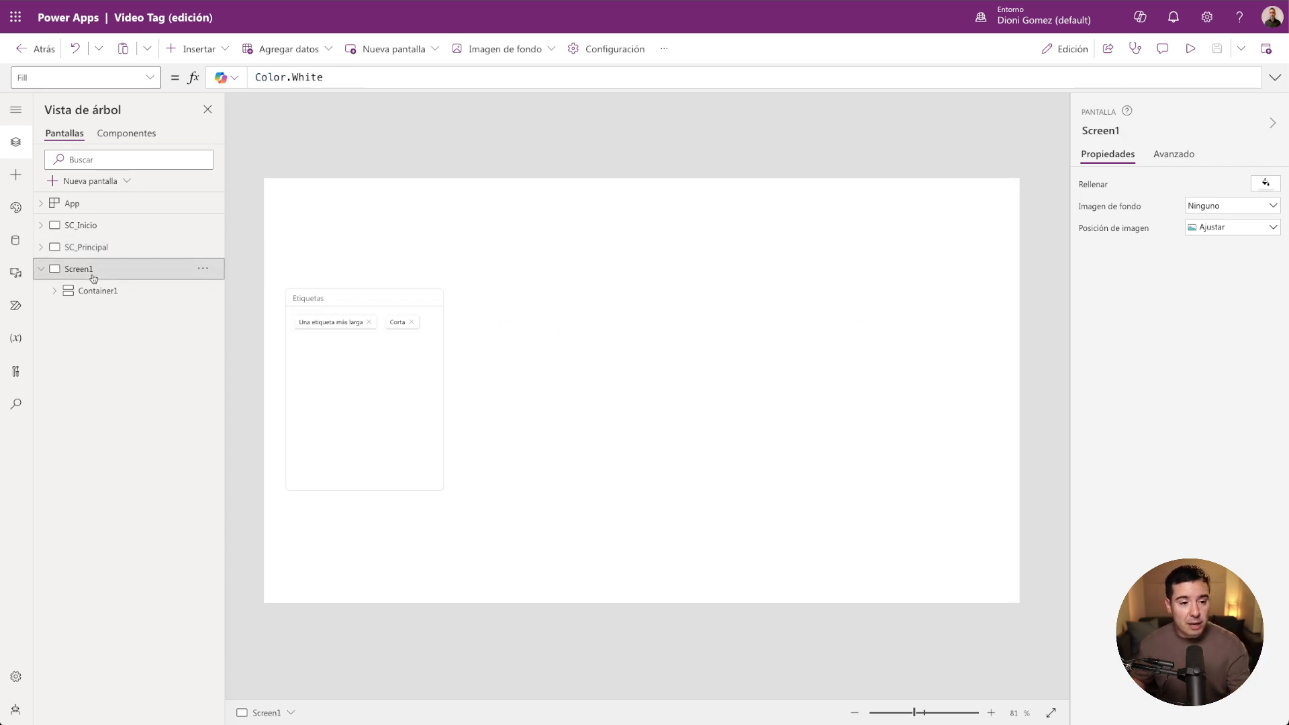
click(94, 291)
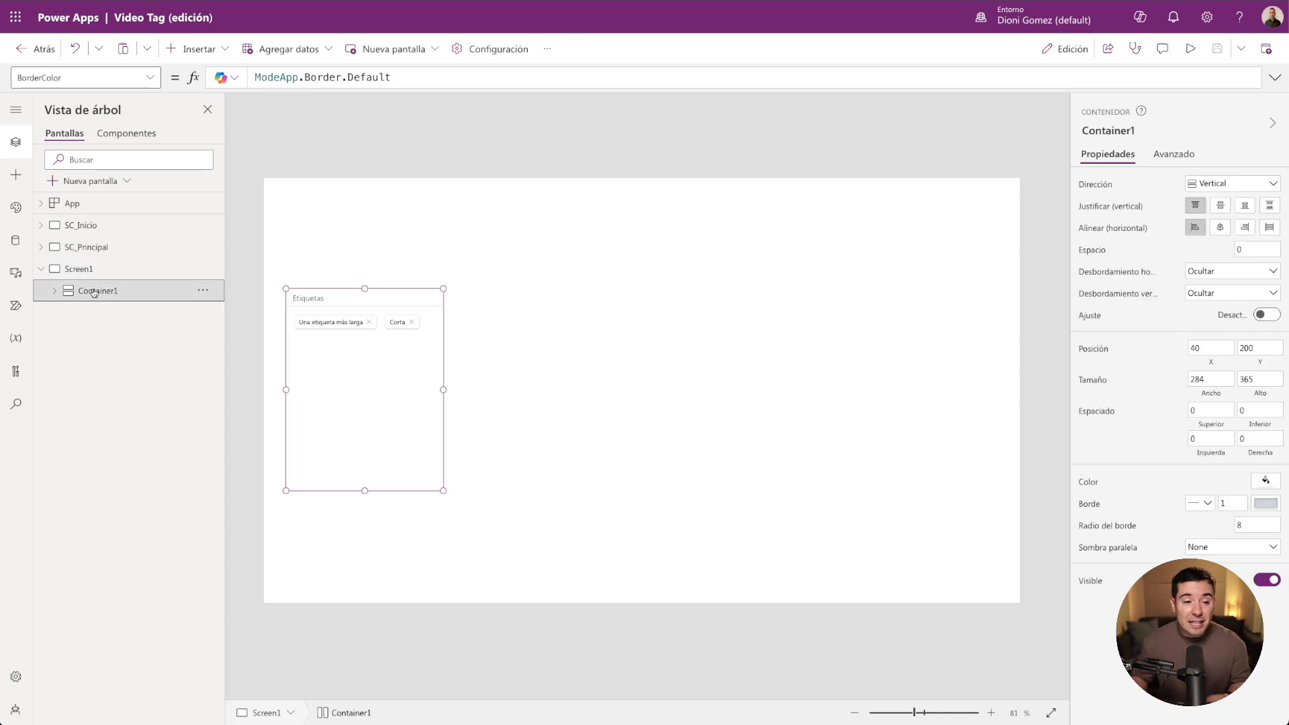
Fill the Video_Tag_1 container inside tags_Contenedor with the light orange theme colour.
click(48, 293)
click(82, 355)
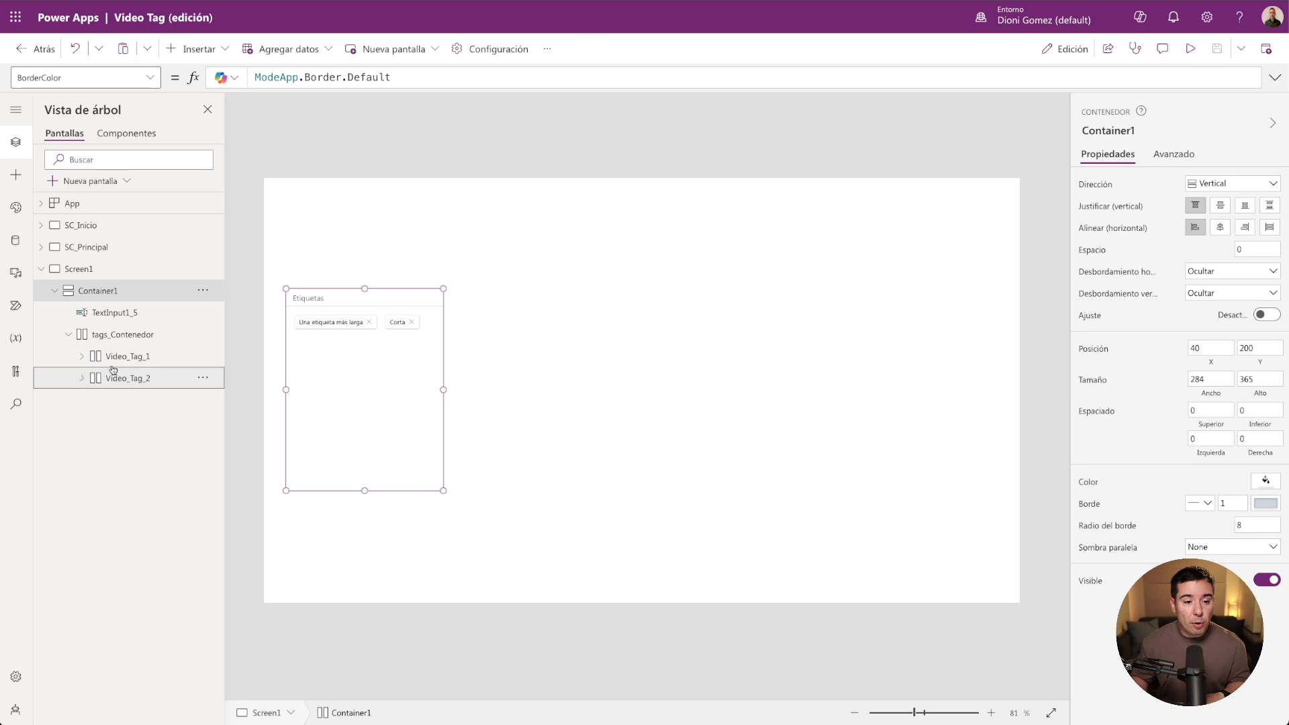
click(121, 362)
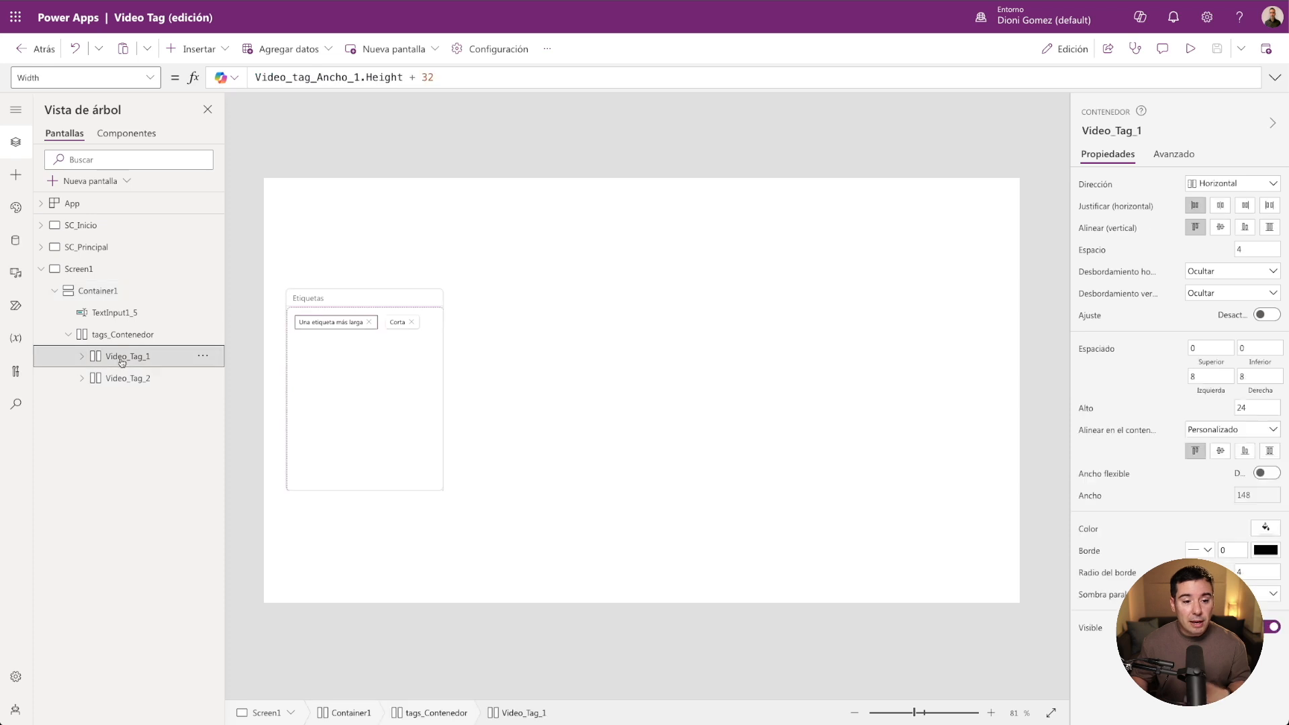
click(1089, 529)
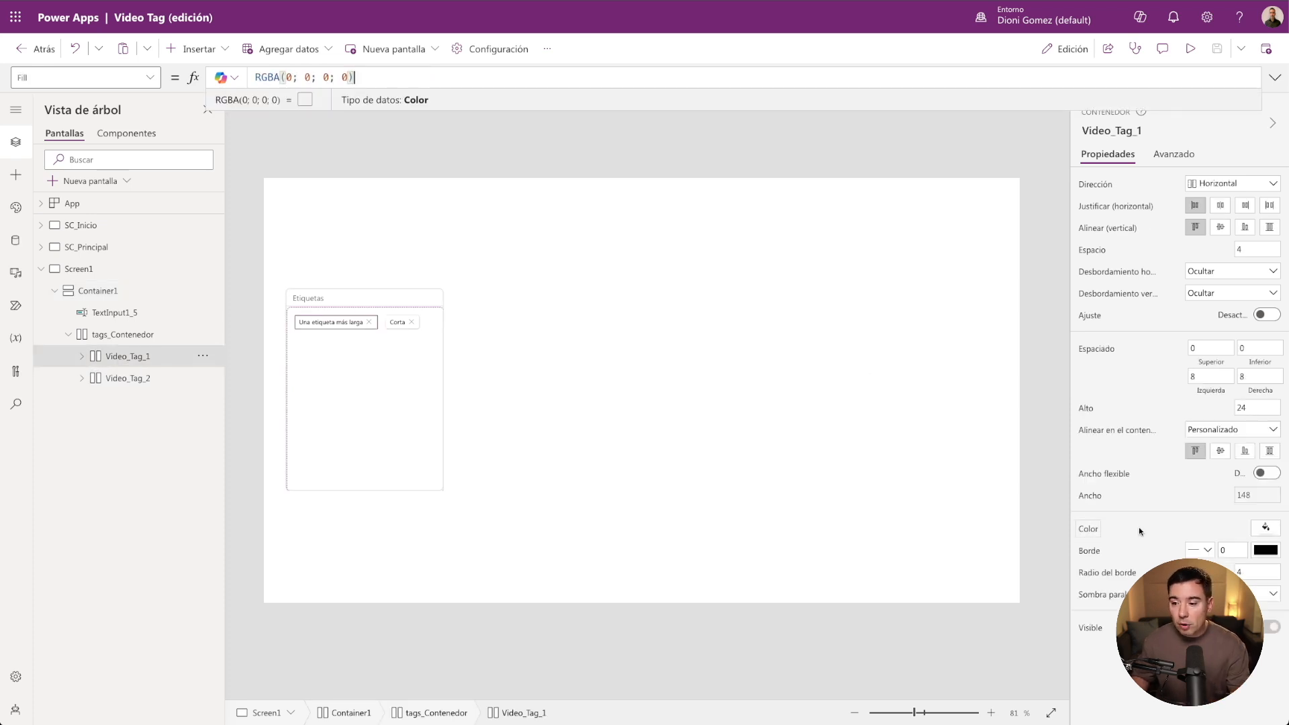
click(1266, 527)
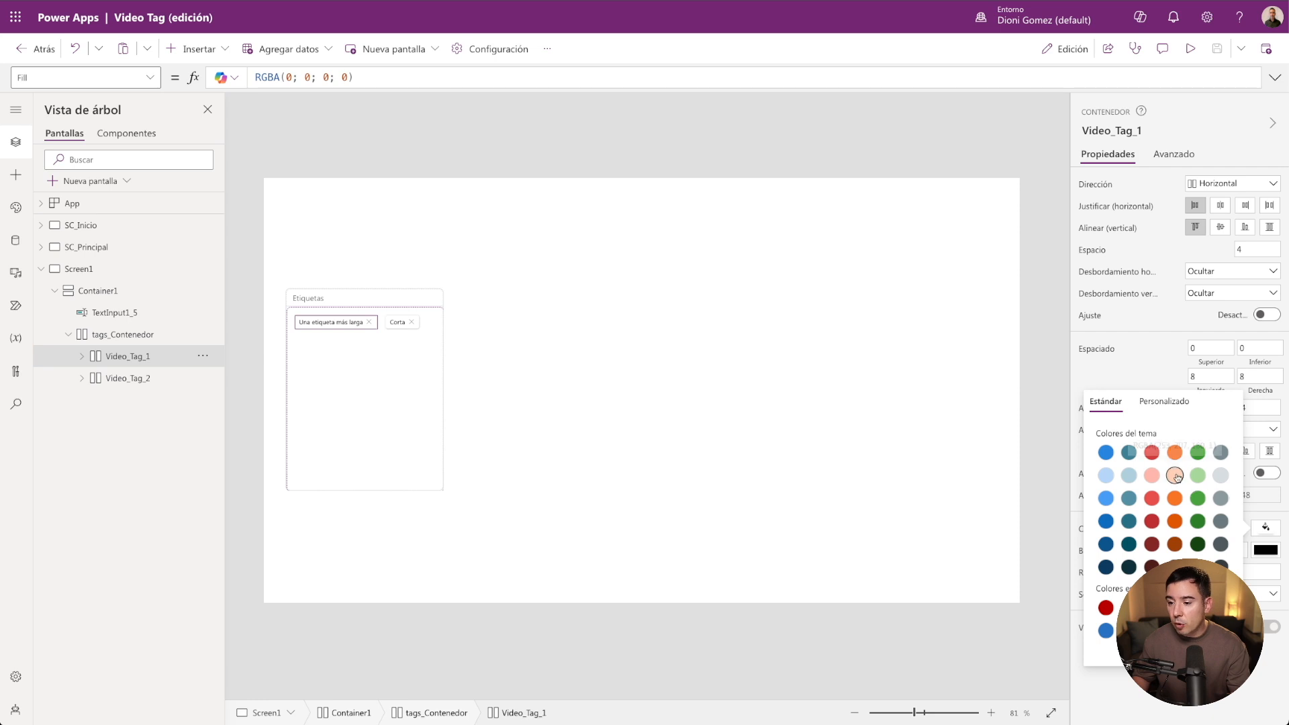
click(1176, 476)
Fill the Video_Tag_2 container with the light green theme colour.
click(164, 377)
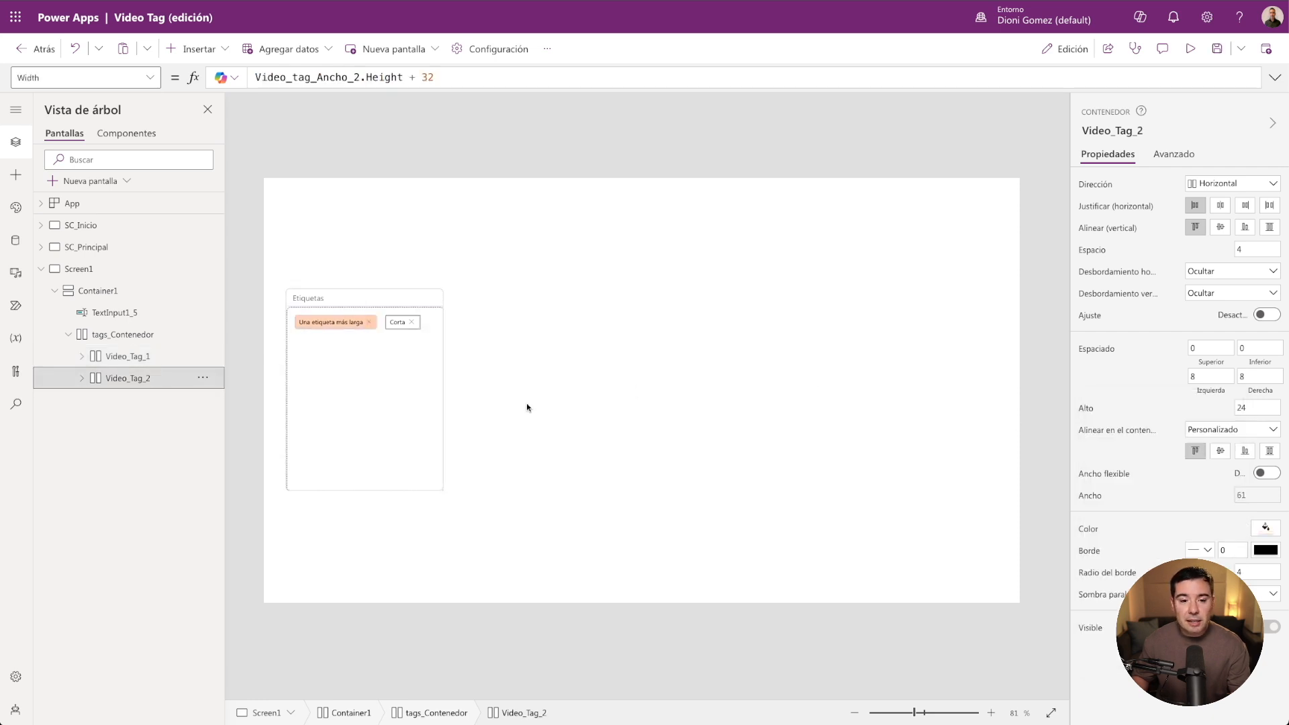
click(1265, 528)
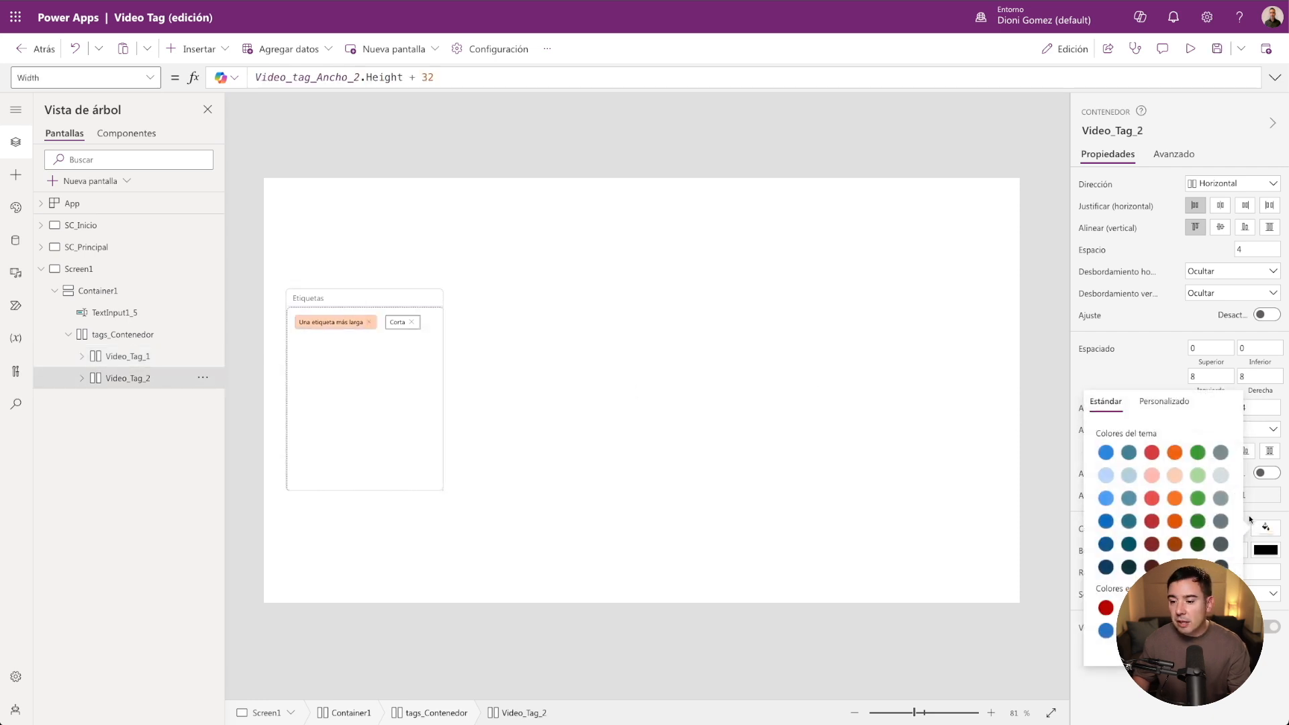
click(1199, 477)
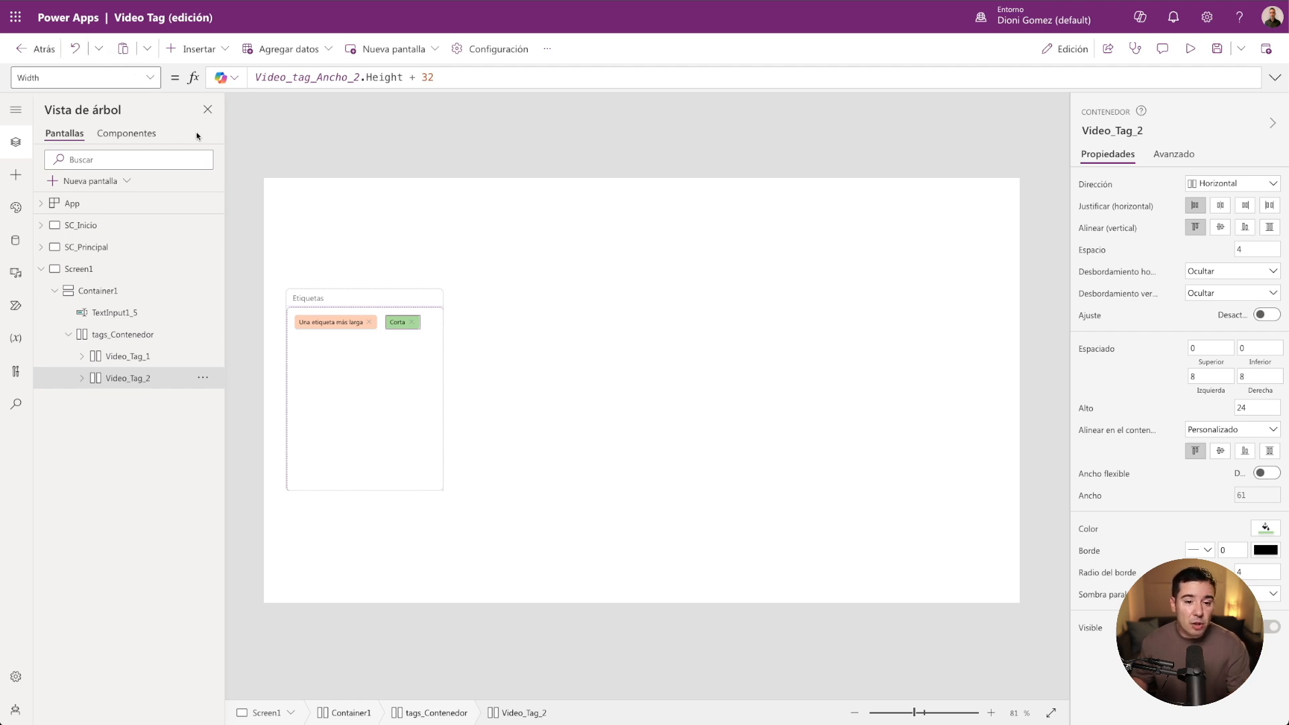
Remove the tags "Una etiqueta más larga" and "Corta" using their delete icons and open the SC_Principal screen.
click(369, 323)
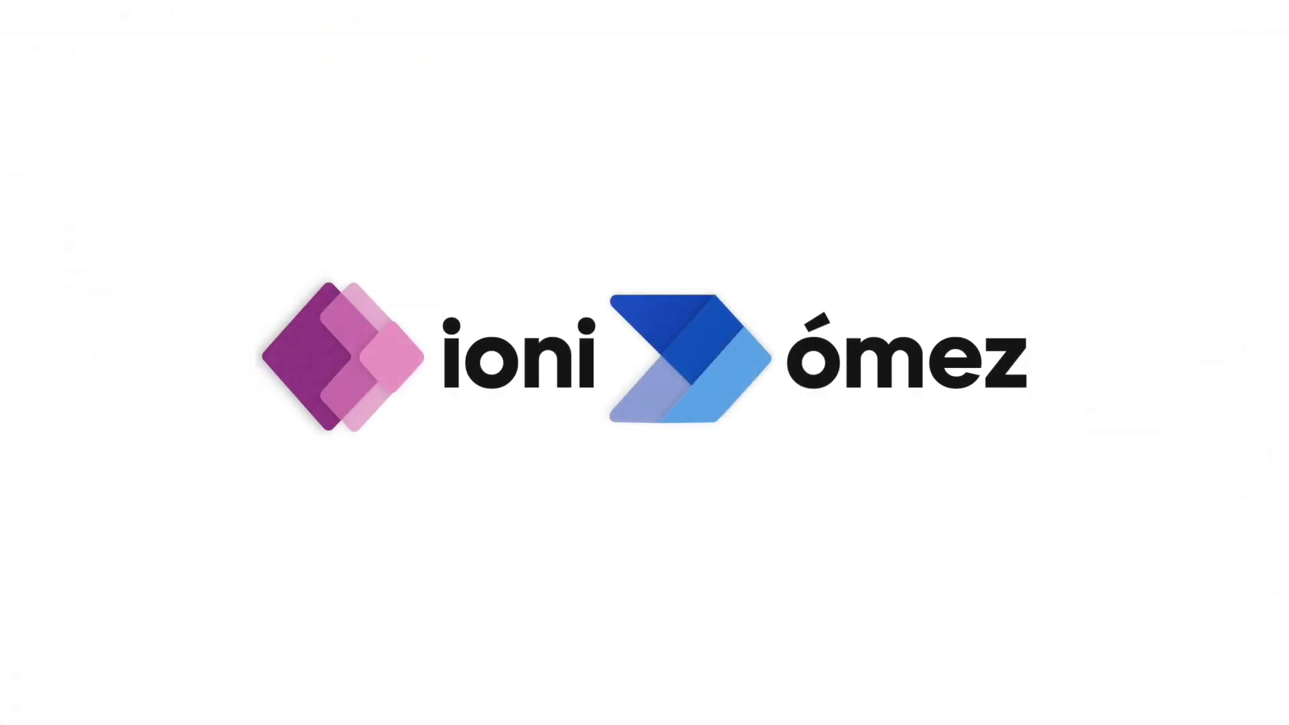
click(321, 322)
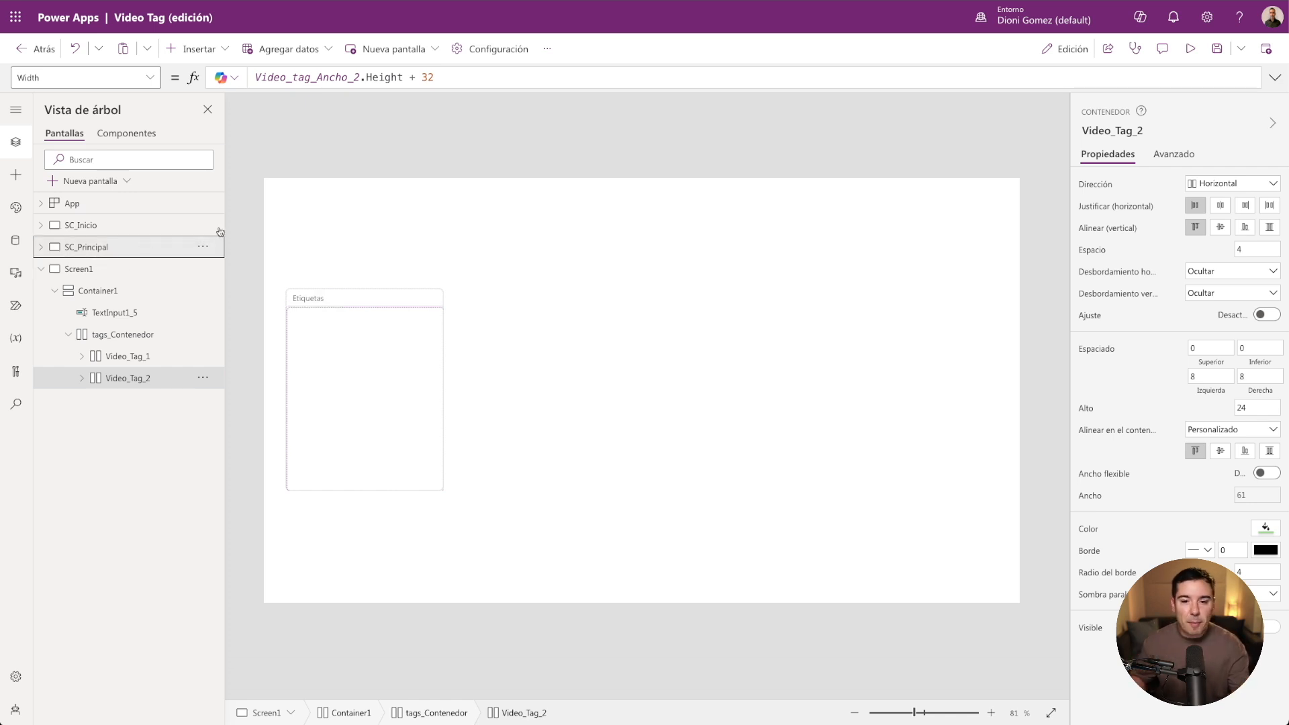
click(88, 247)
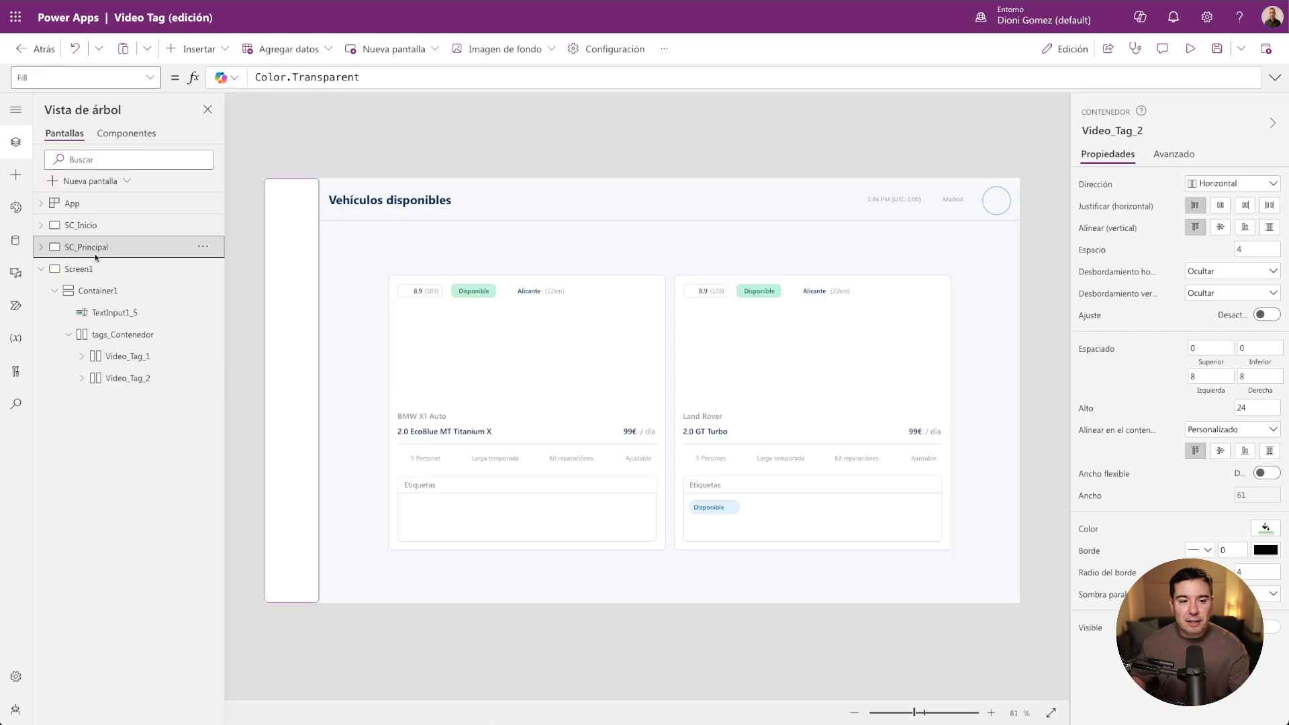
Preview SC_Principal, browse the vehicle cards forward to the Volkswagen and back to the BMW to check their tags, and close the preview.
click(1191, 50)
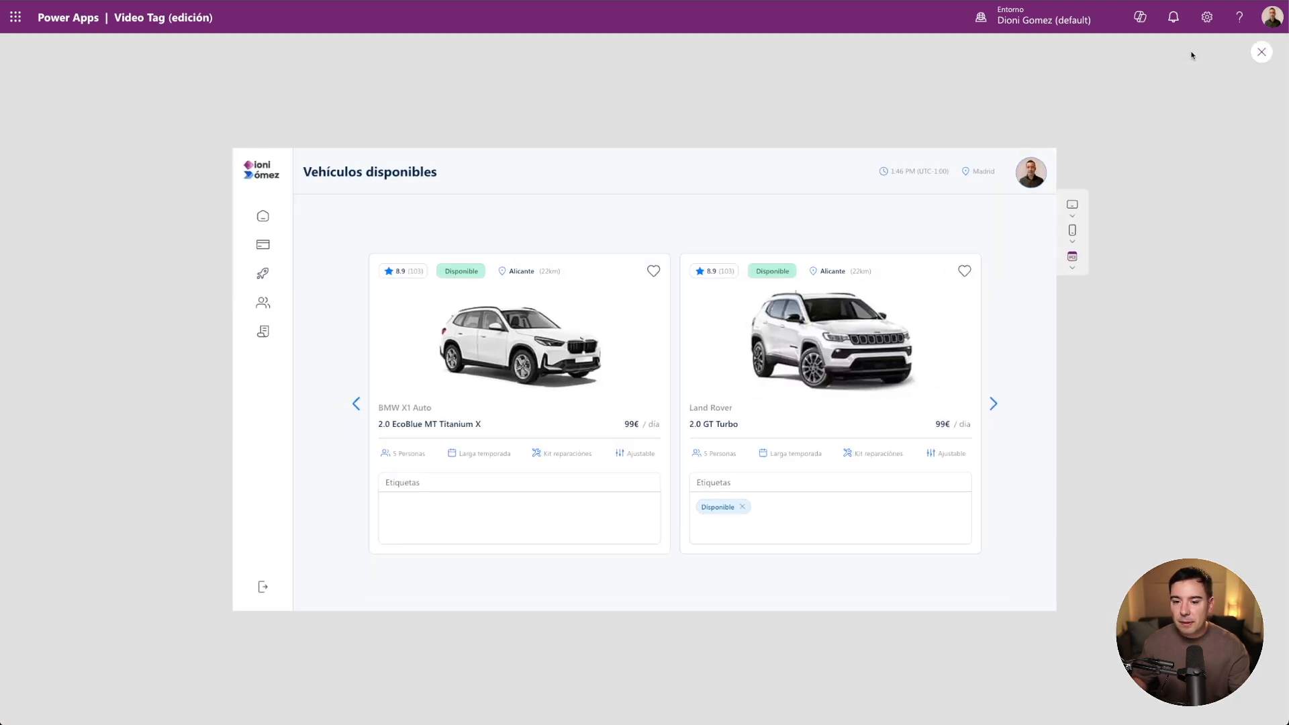
click(994, 406)
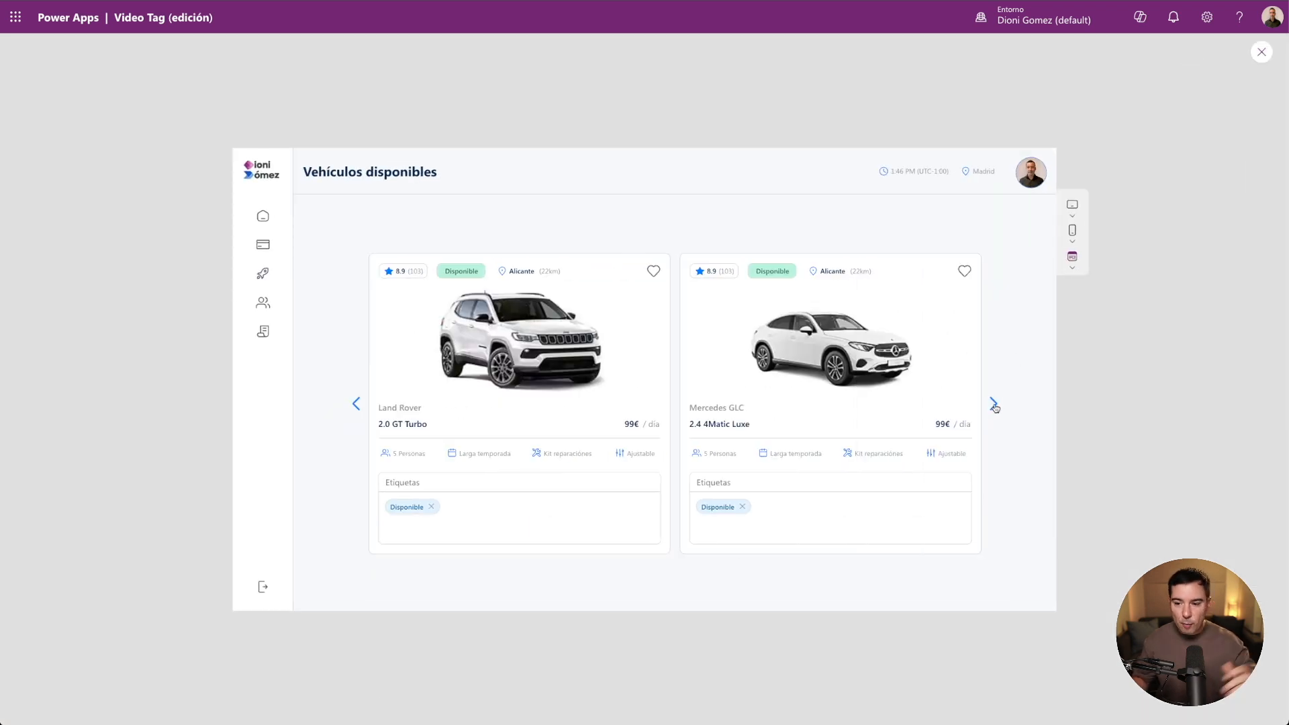
click(993, 405)
click(994, 406)
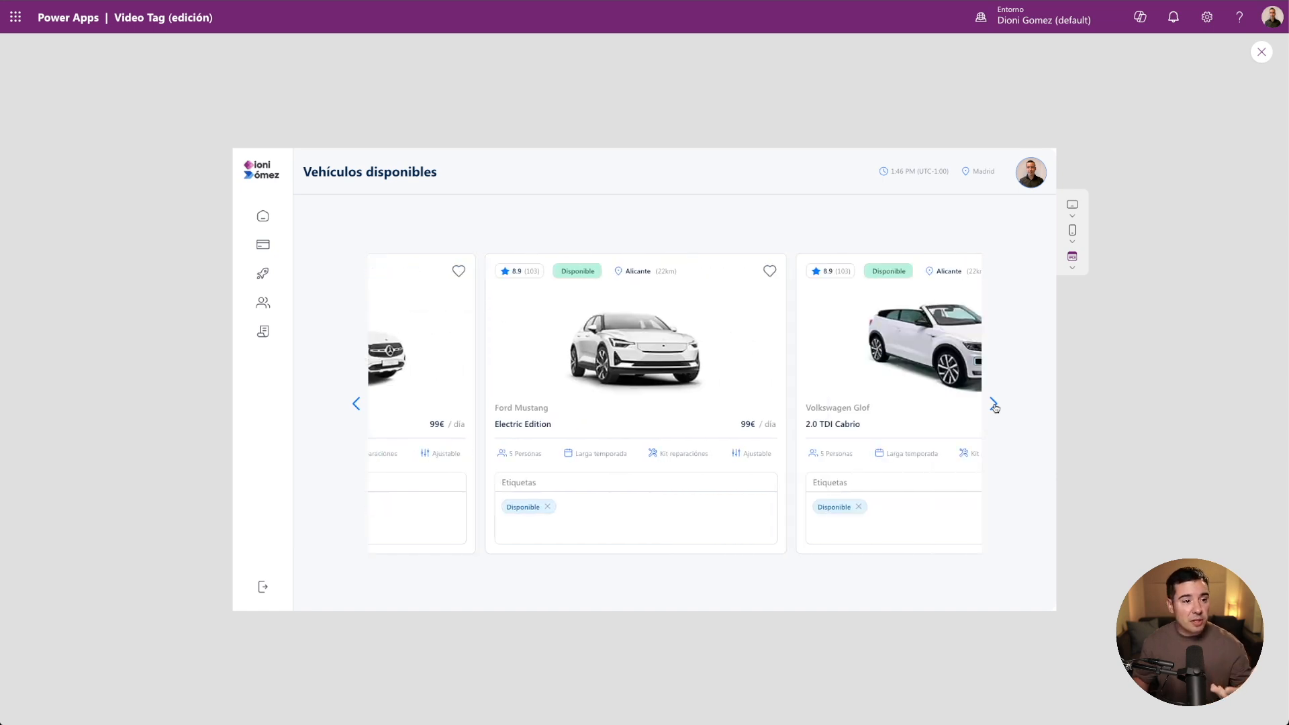
click(994, 406)
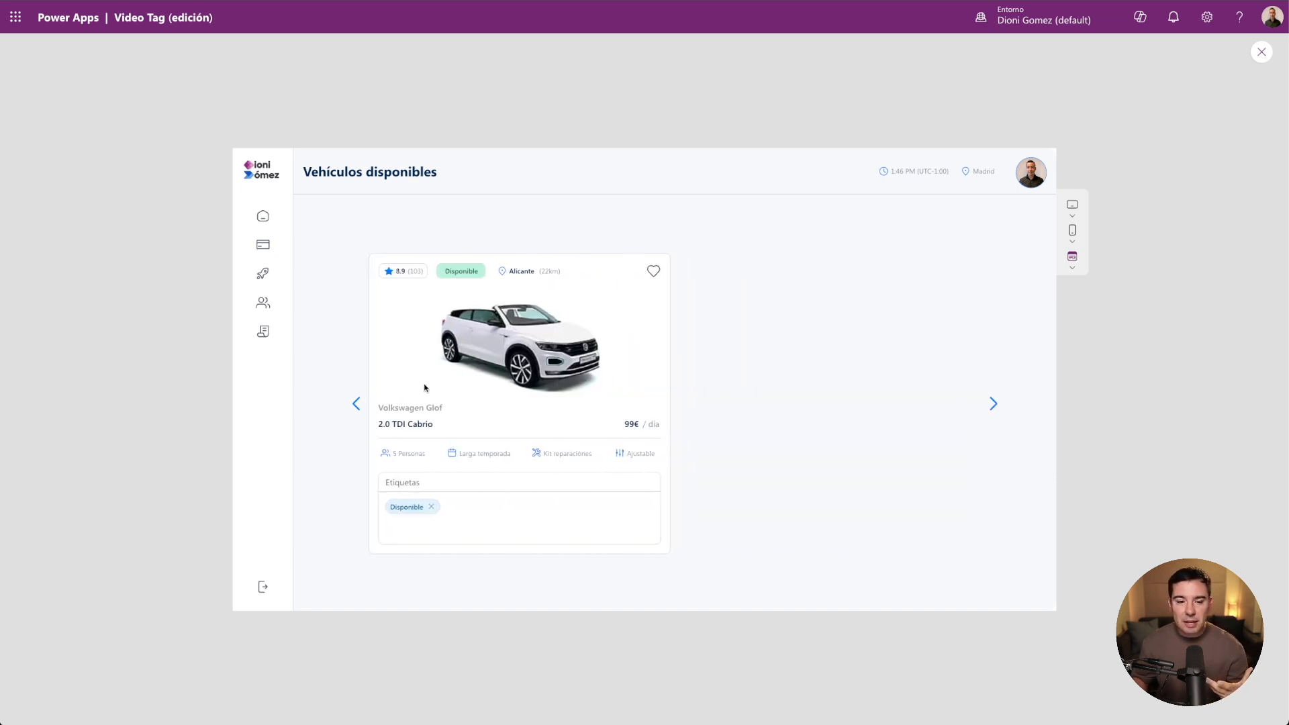
click(356, 404)
click(357, 405)
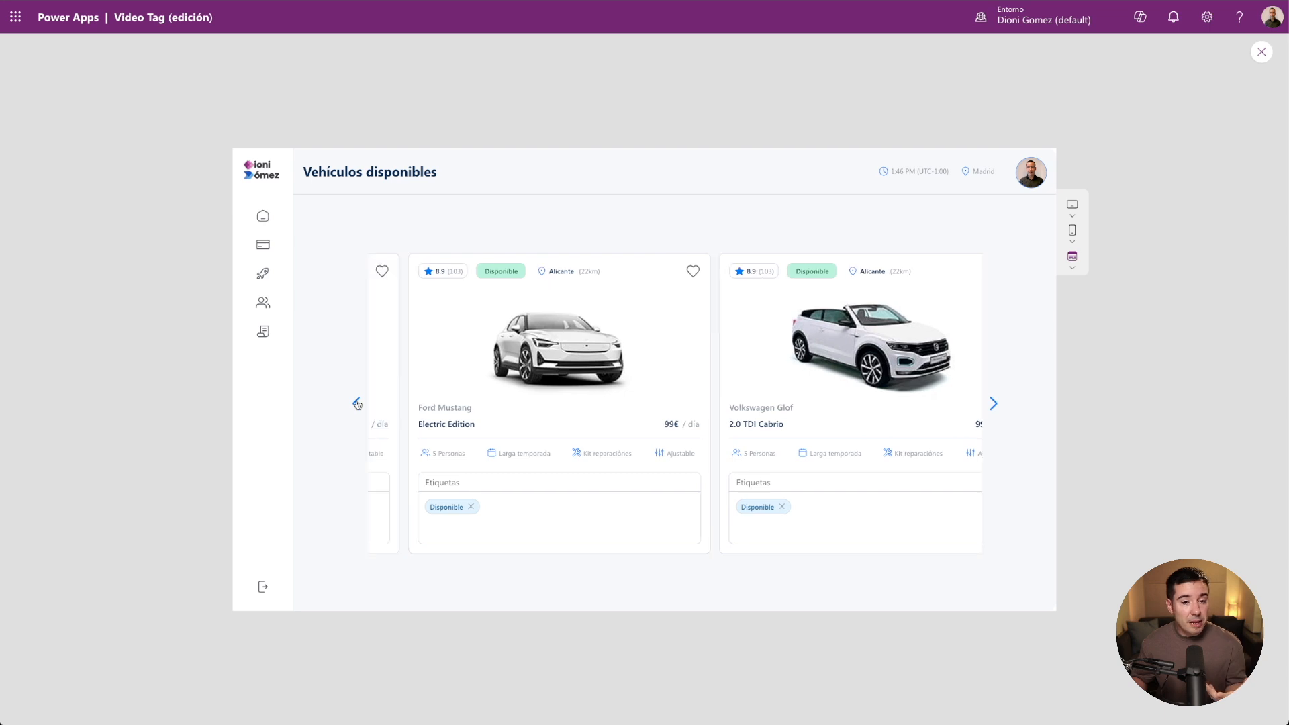
click(356, 404)
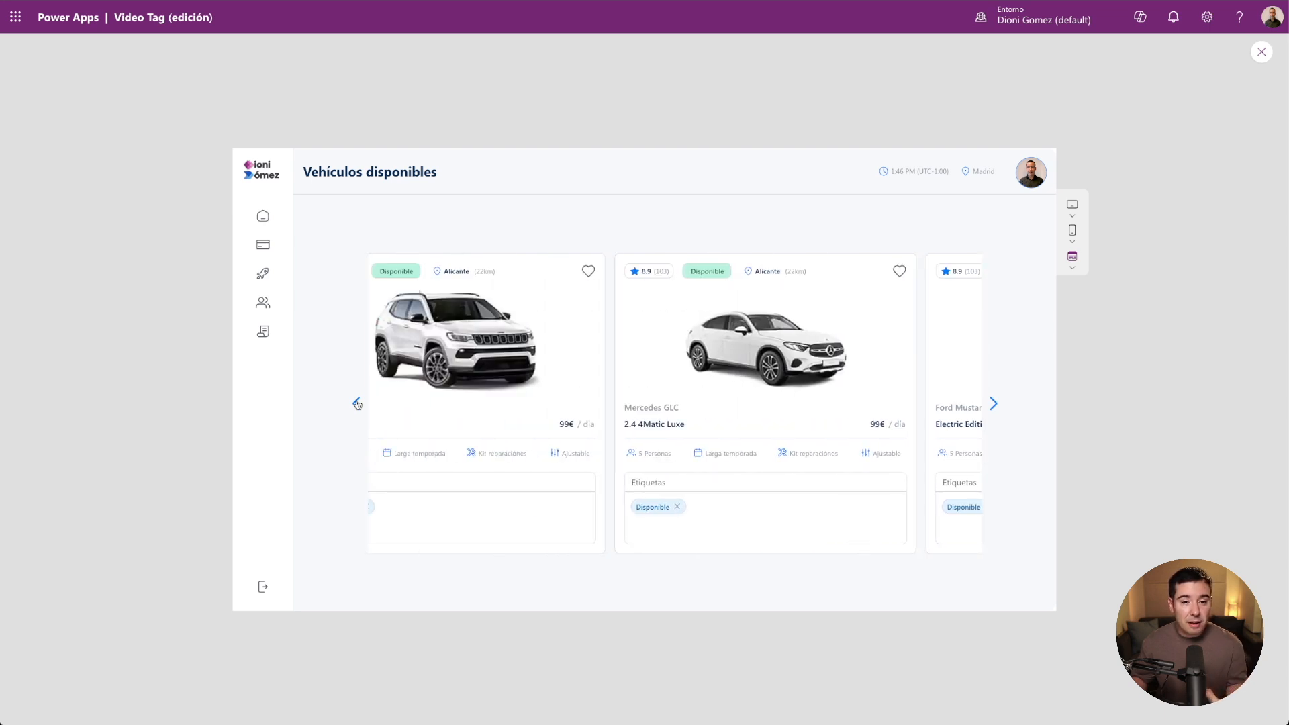
click(357, 404)
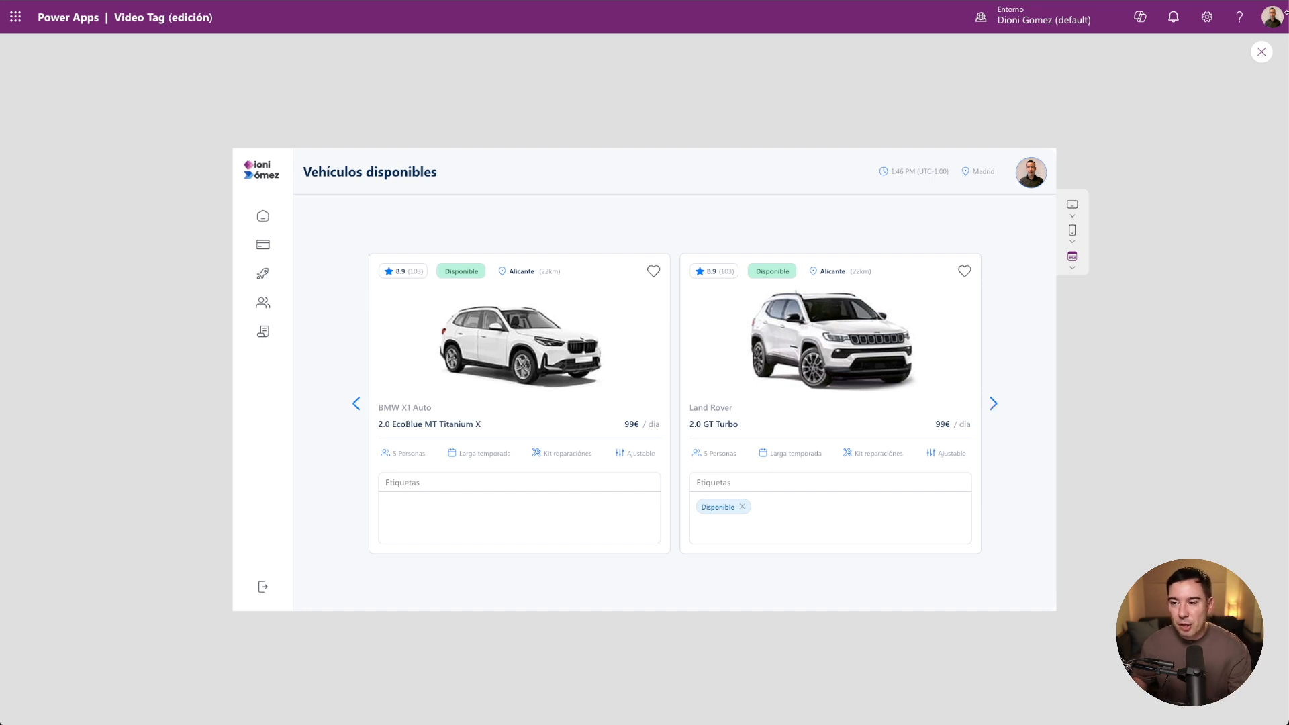
click(1262, 53)
Return to Screen1, collapse Container1 in the tree, and insert a plain container on the screen.
click(76, 293)
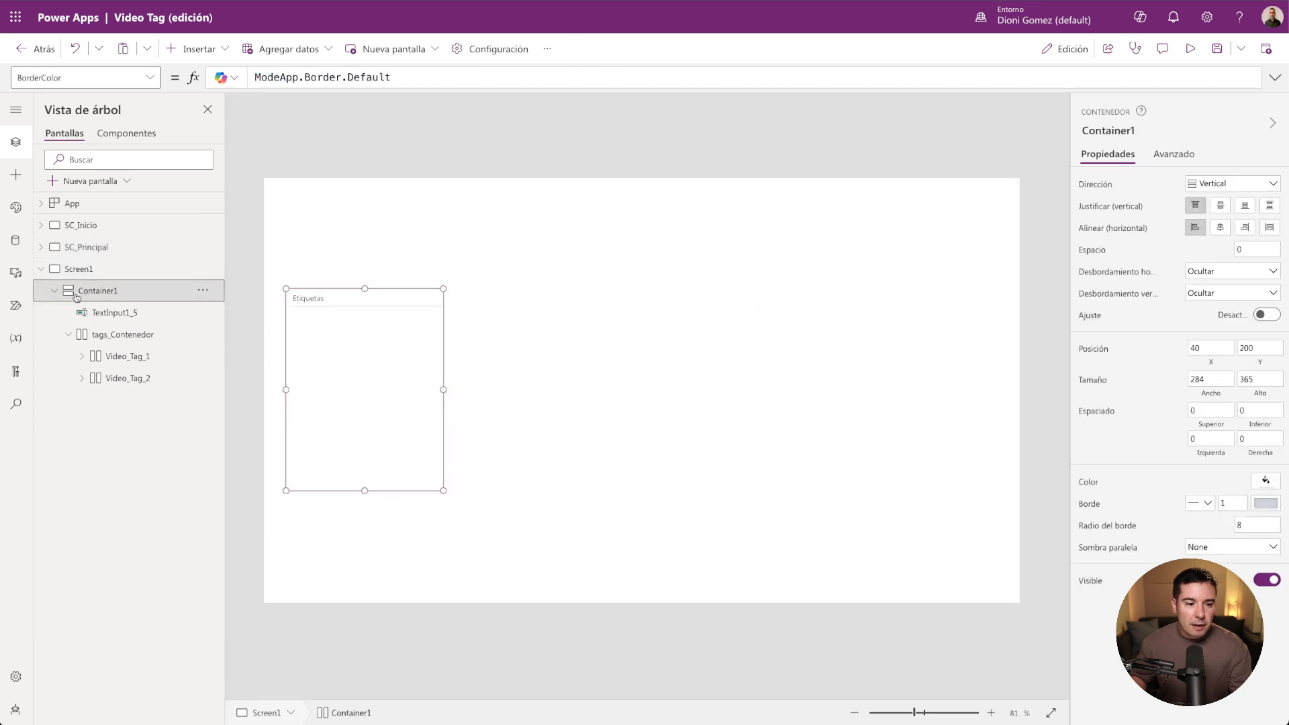
click(54, 290)
click(68, 269)
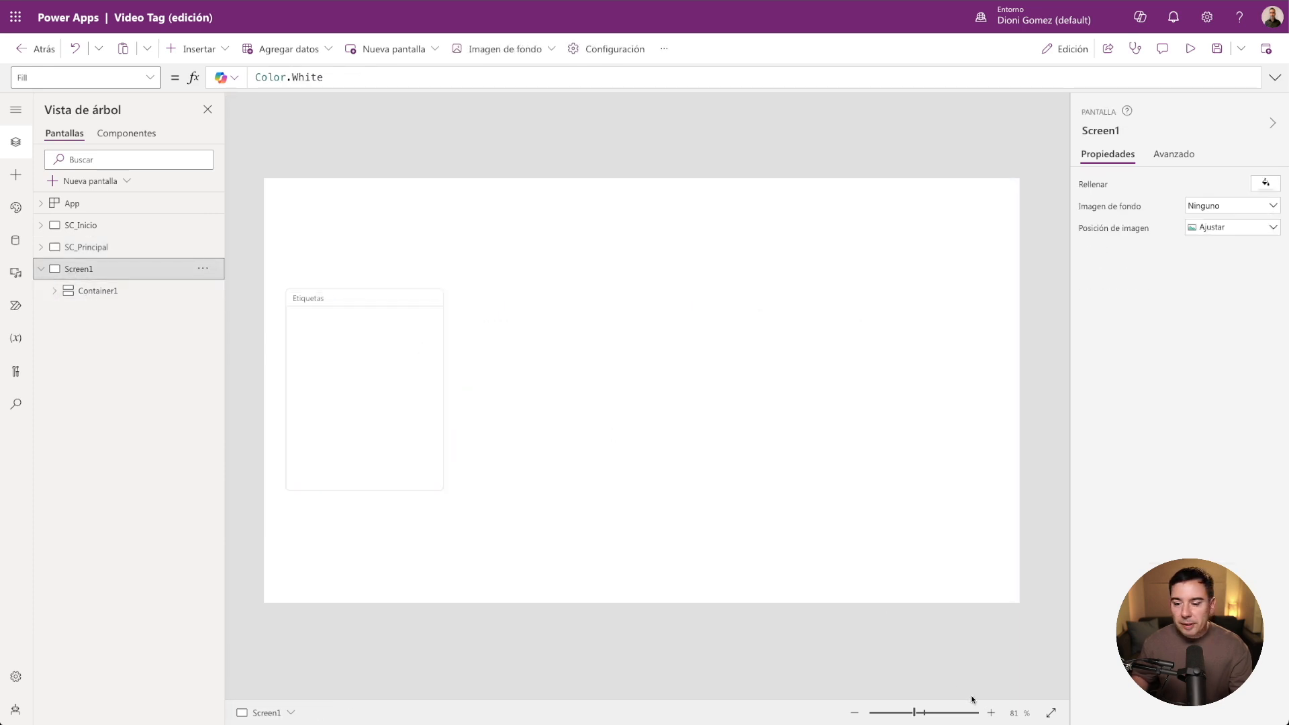
drag(919, 713, 909, 711)
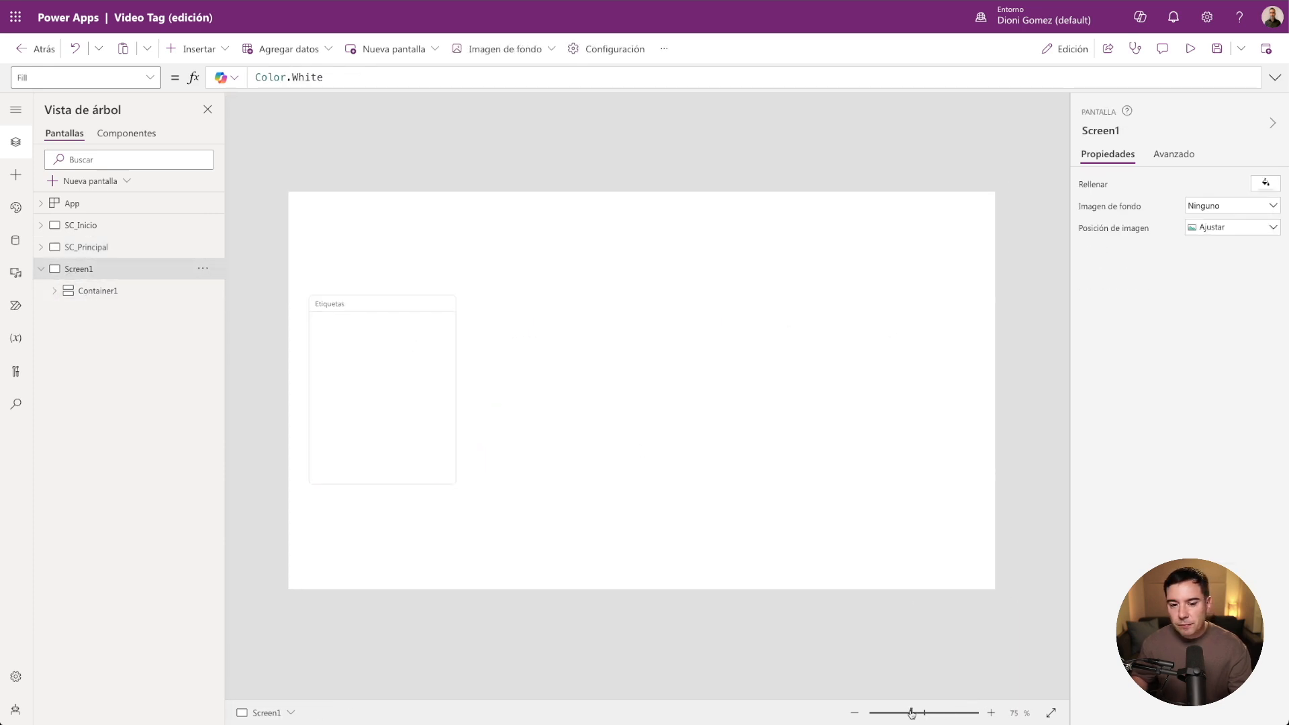
click(218, 41)
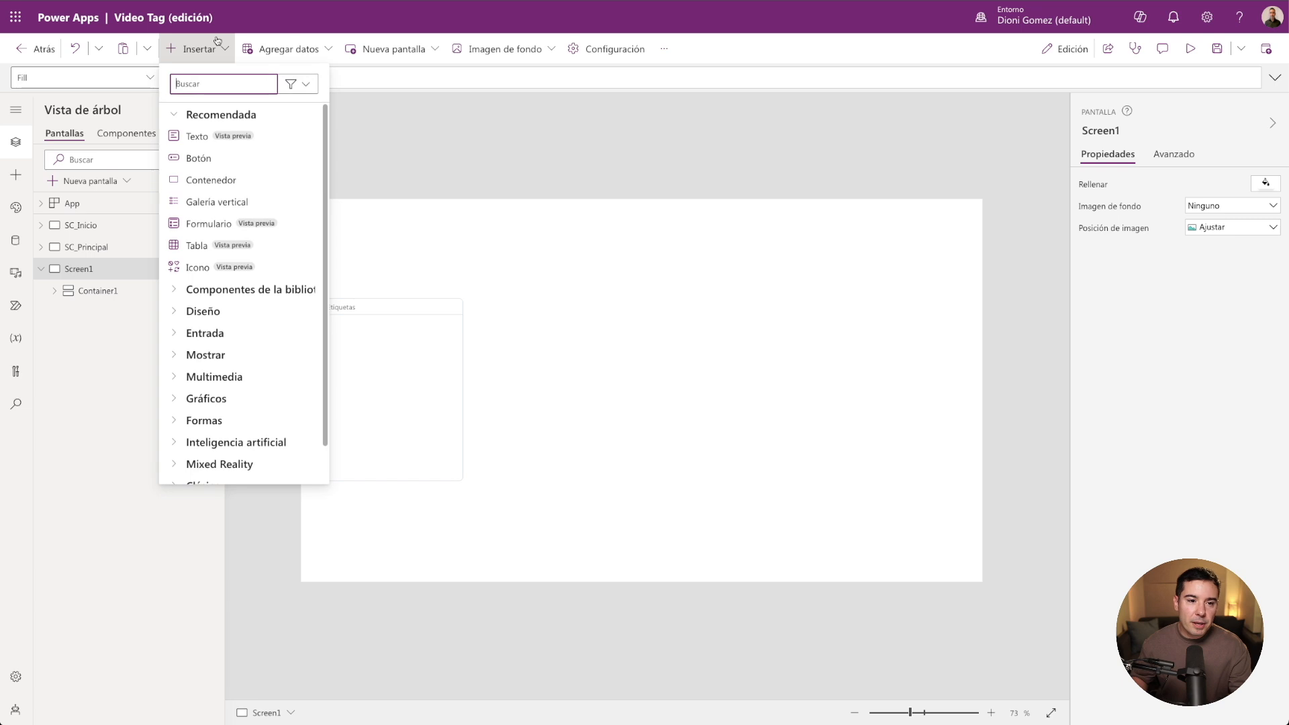
click(213, 180)
Size the new container to about 455 by 278 and place it beside the Etiquetas box at about X 508, Y 232.
drag(584, 305, 830, 335)
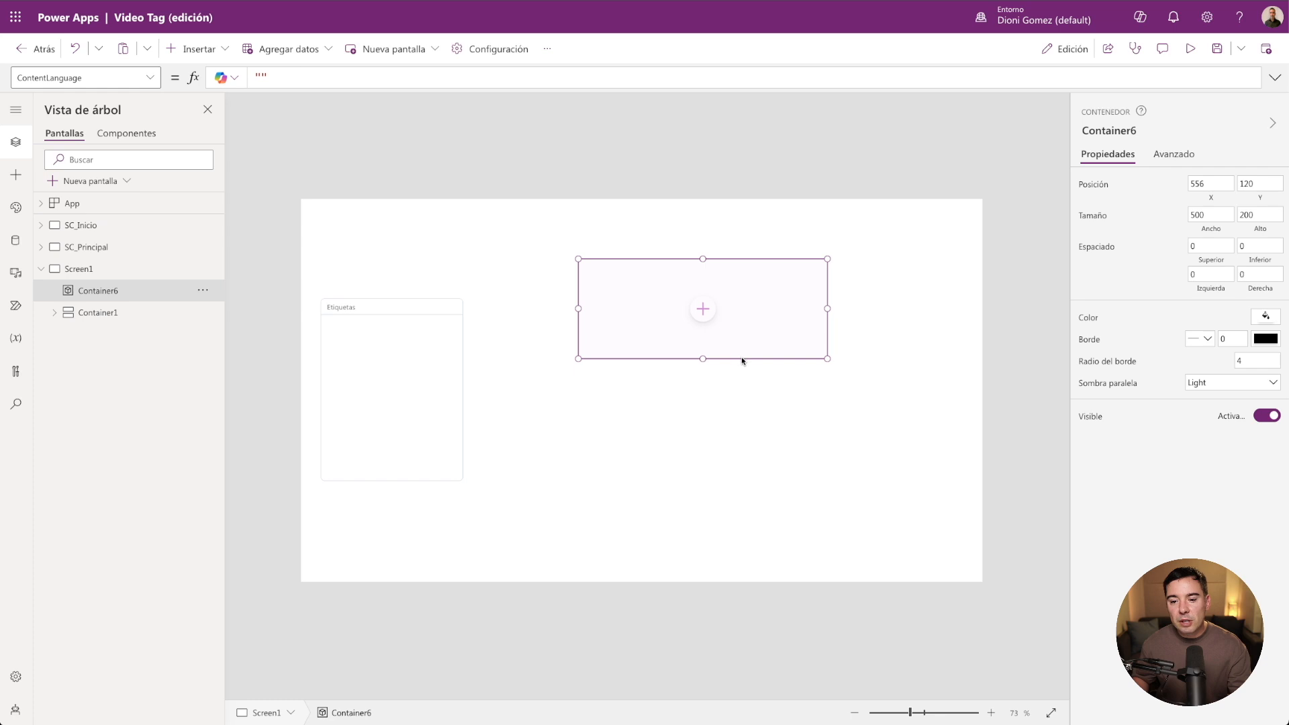
drag(741, 358, 742, 362)
drag(829, 342, 888, 399)
drag(736, 349, 737, 318)
drag(736, 448, 736, 457)
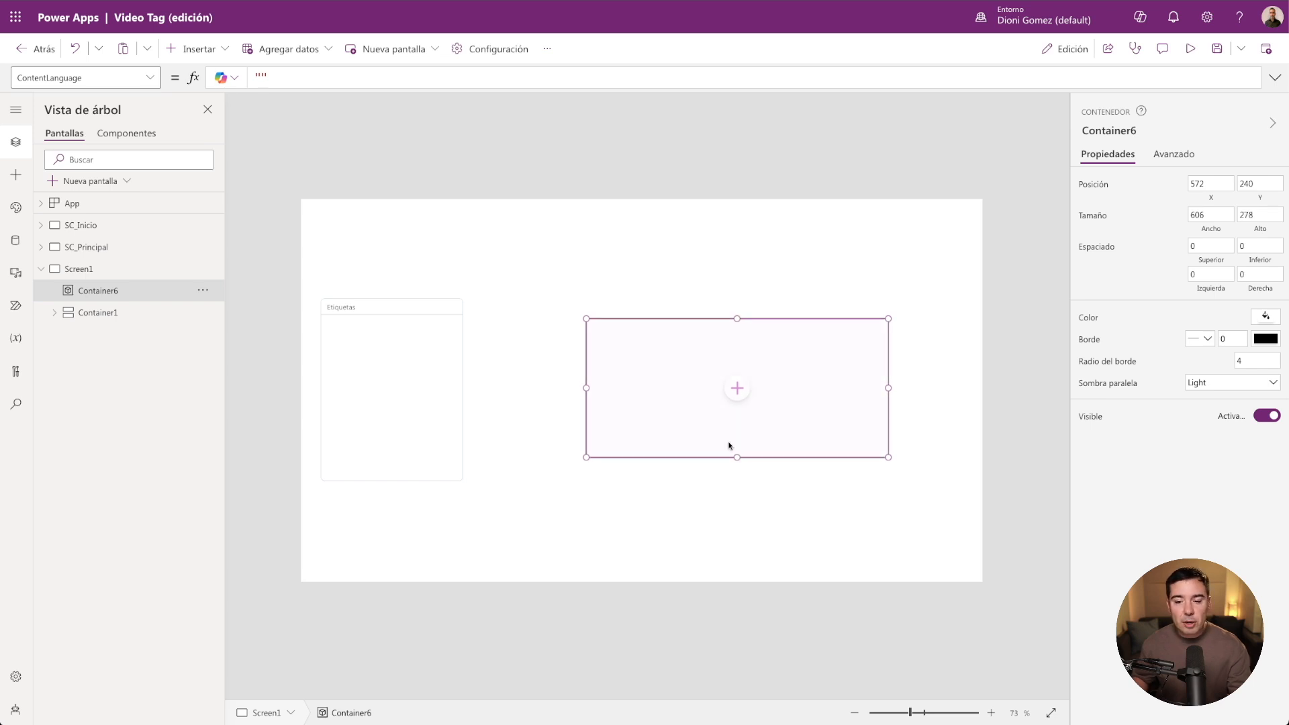
drag(888, 388, 813, 388)
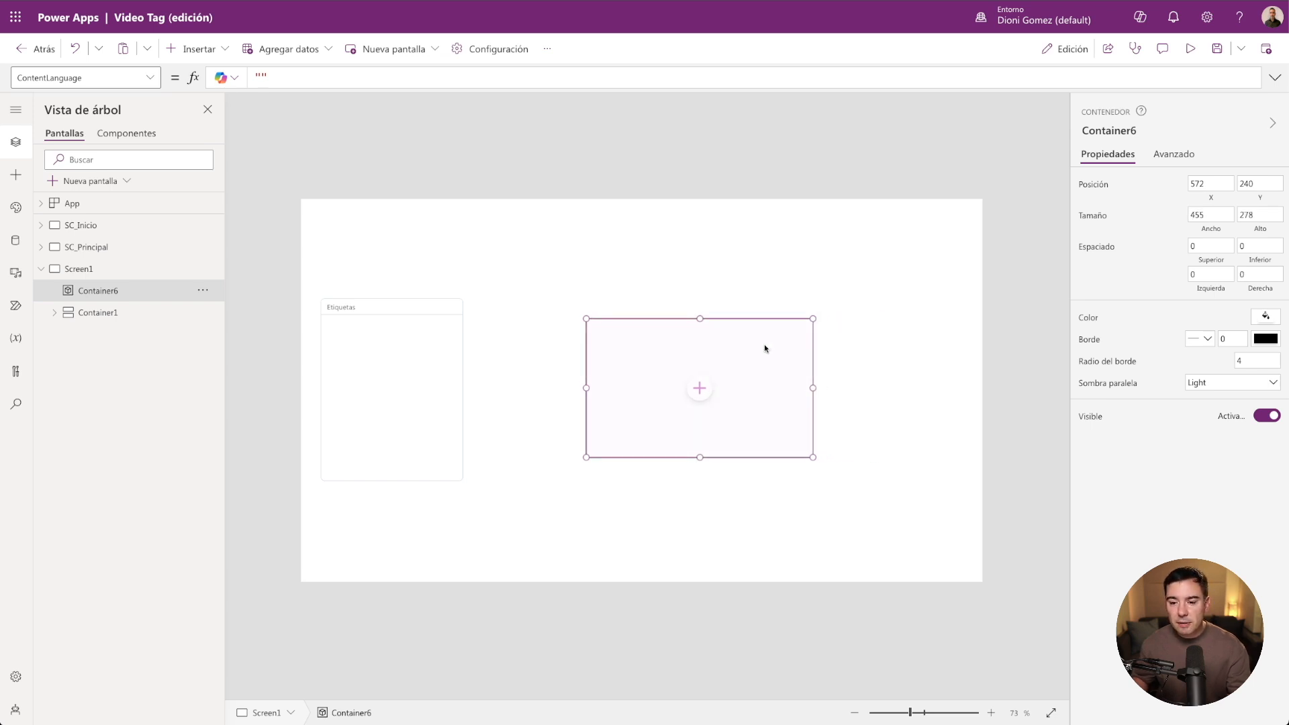
drag(724, 317, 692, 314)
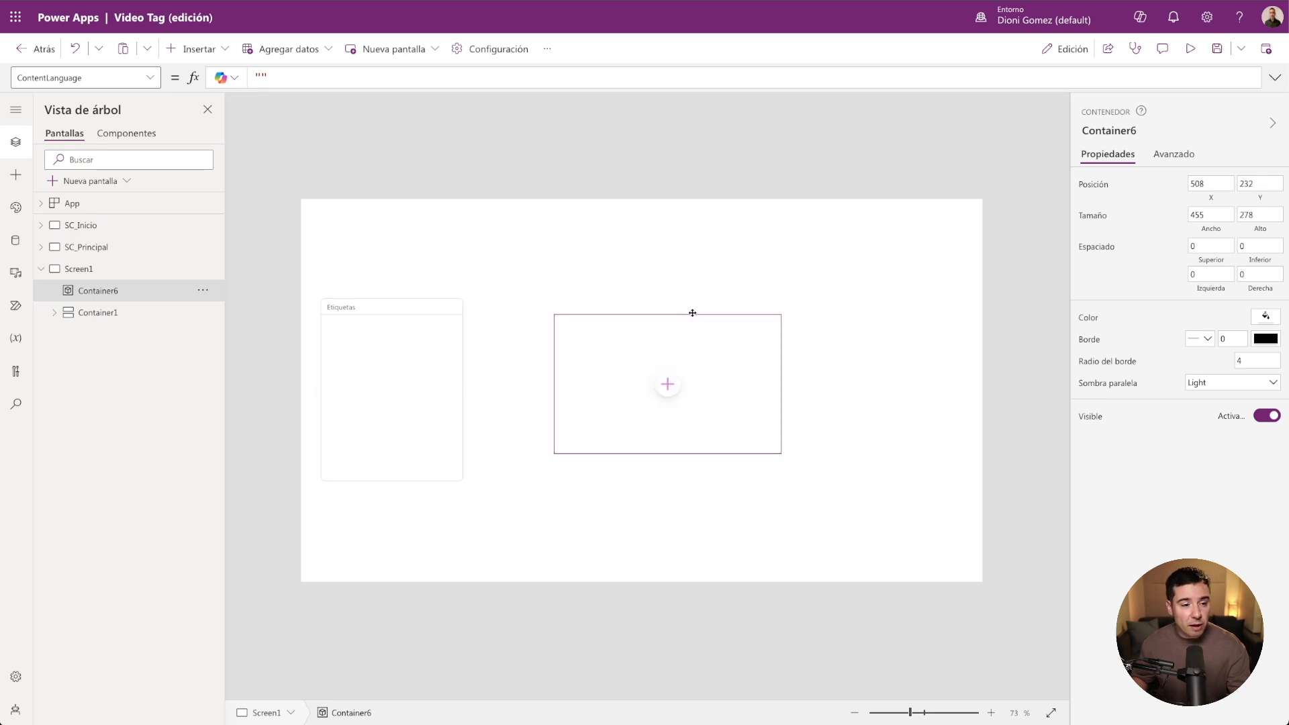
Remove the new container's drop shadow and set its border radius to 8 and border thickness to 1.
click(1231, 384)
click(1198, 398)
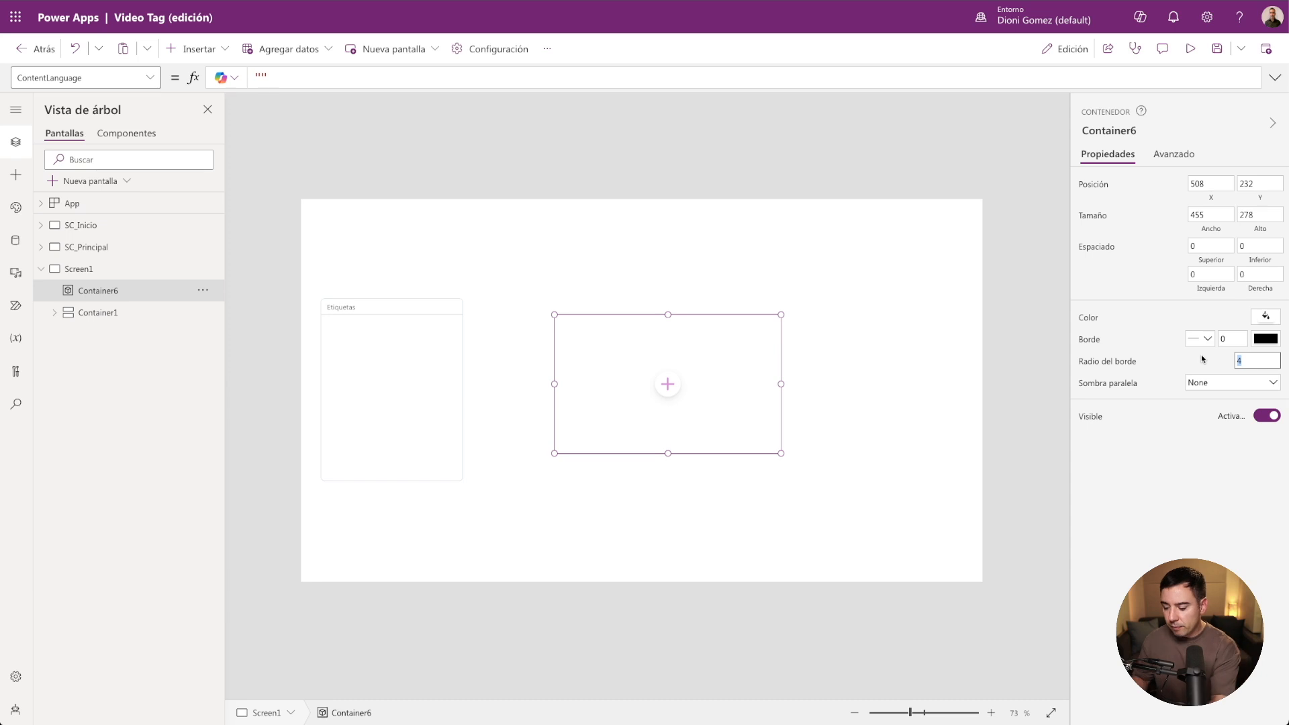
click(1090, 341)
drag(1227, 339, 1198, 339)
text(1)
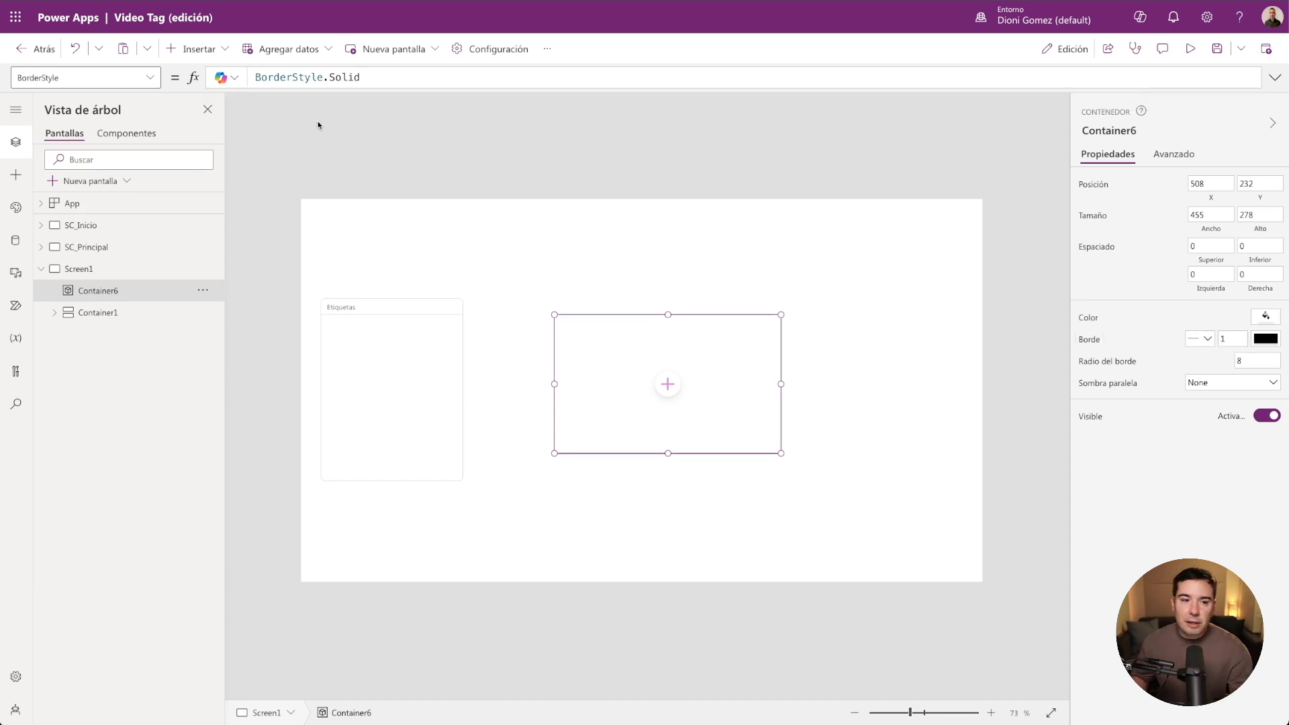
Set the container's BorderColor property to ModeApp.Border.Default.
click(151, 78)
click(41, 101)
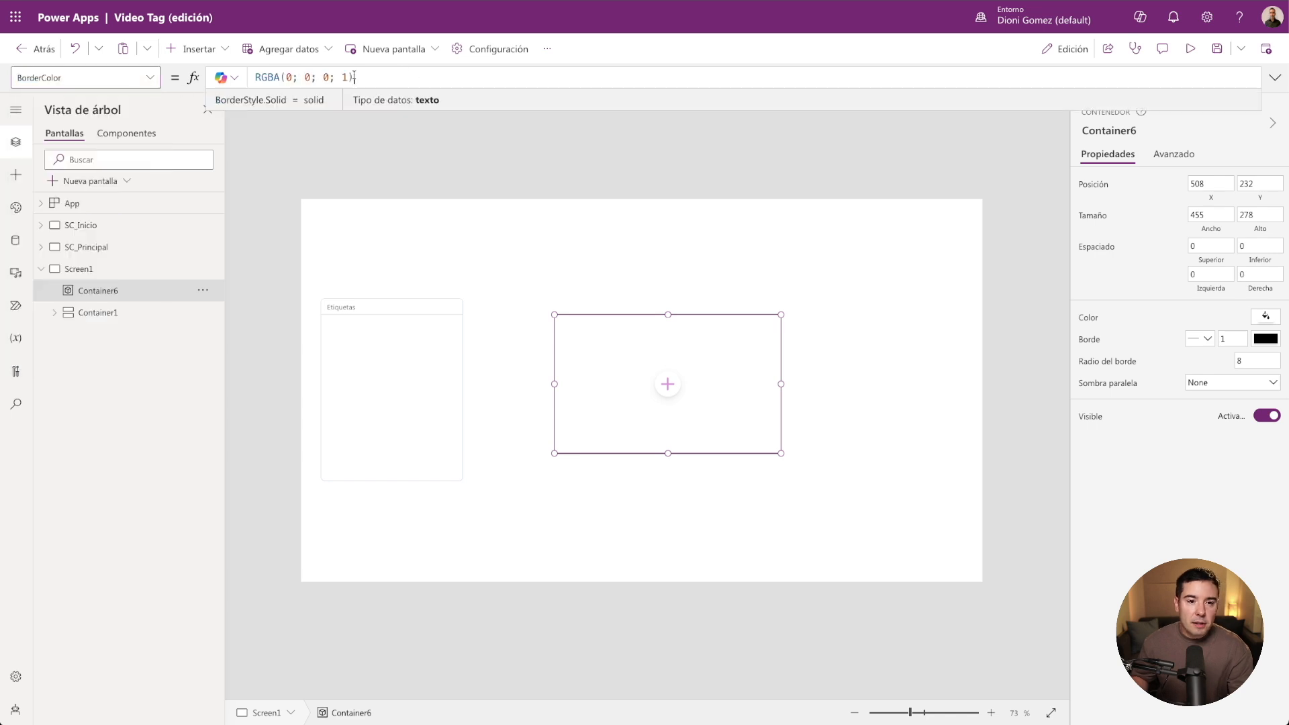
text(ModeApp.)
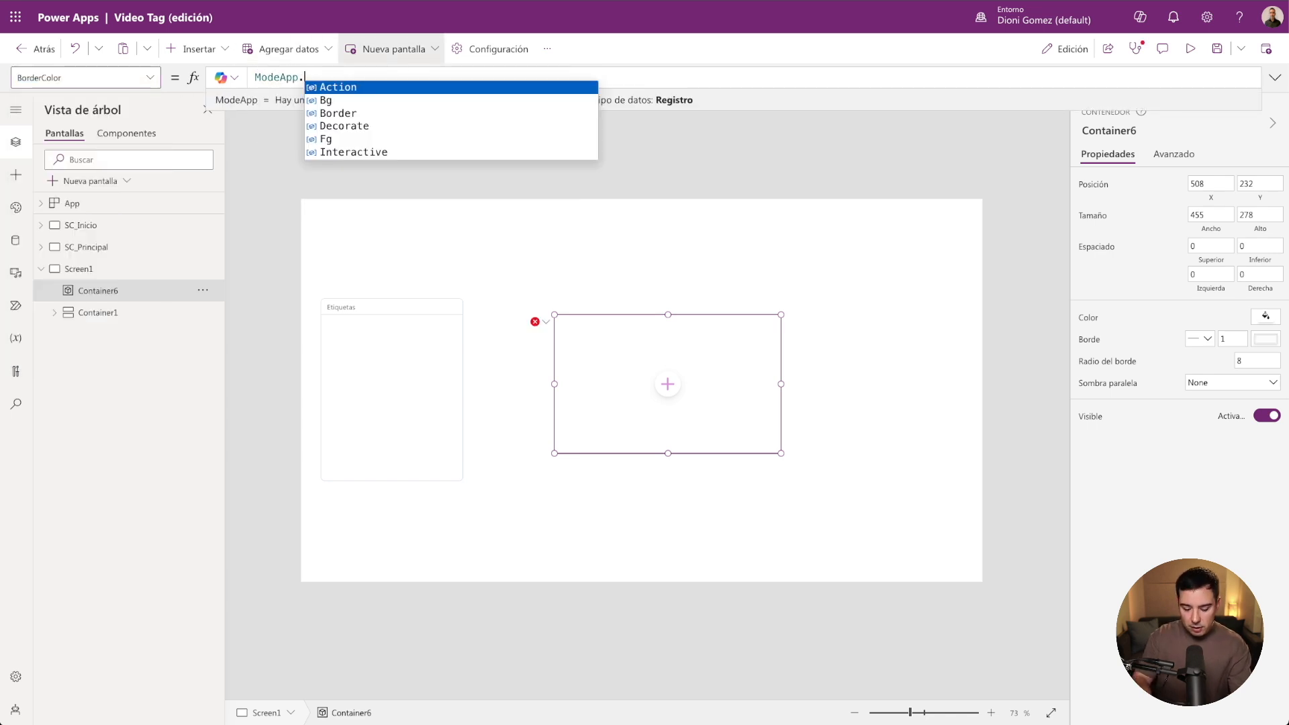
key(Down)
key(Down)
key(Tab)
text(.)
key(Down)
key(Down)
key(Tab)
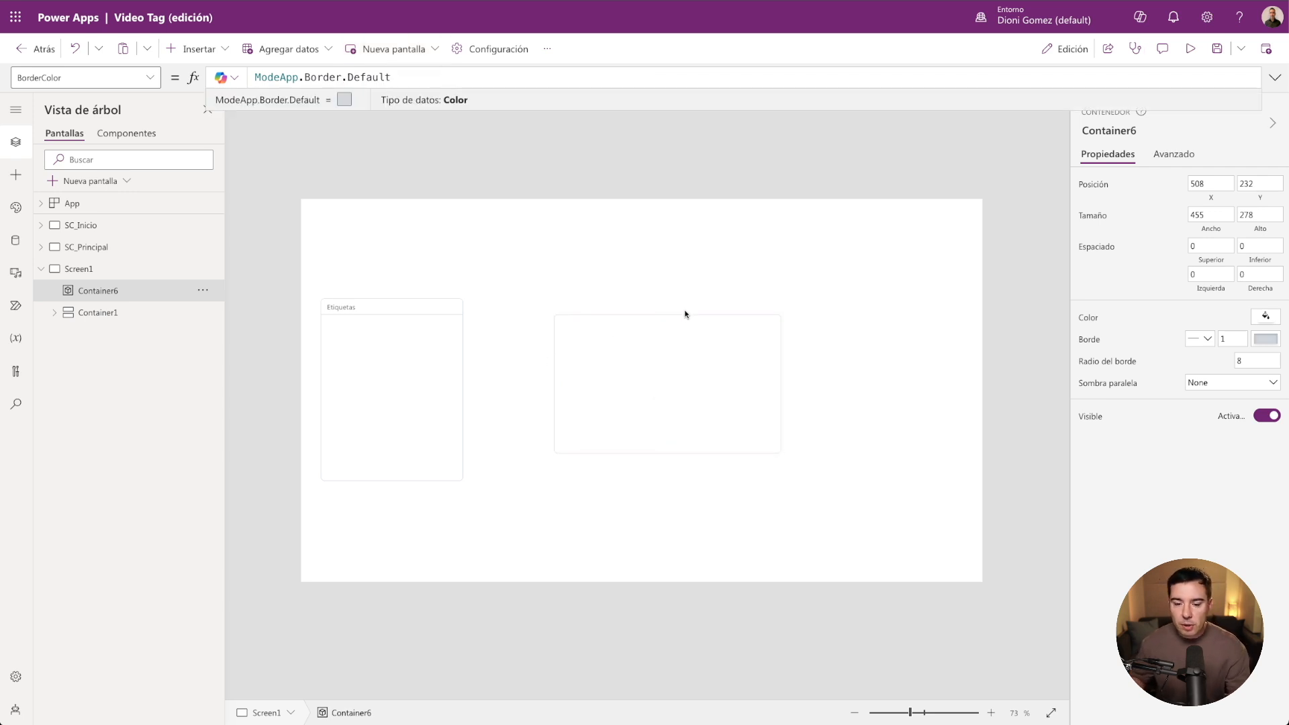
Enlarge the bordered container to about 500 by 333 and insert a horizontal container inside it.
drag(669, 455, 668, 481)
drag(783, 394, 804, 397)
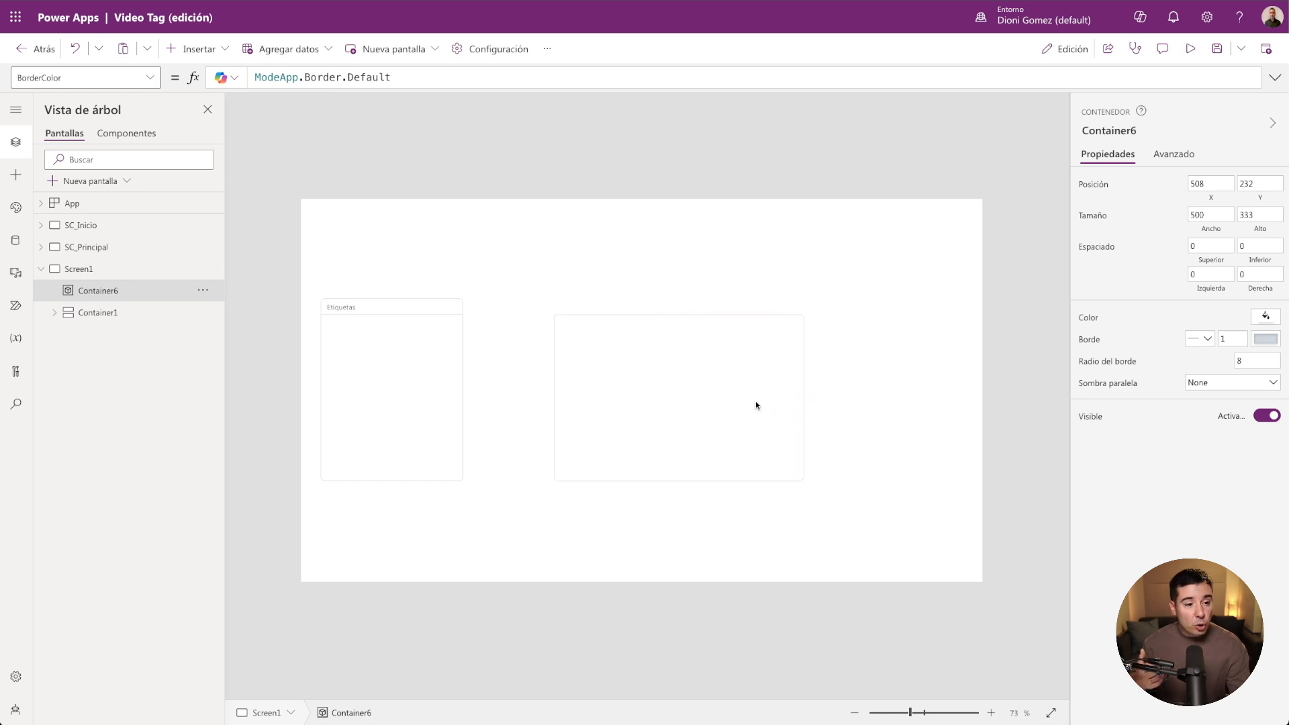
click(756, 405)
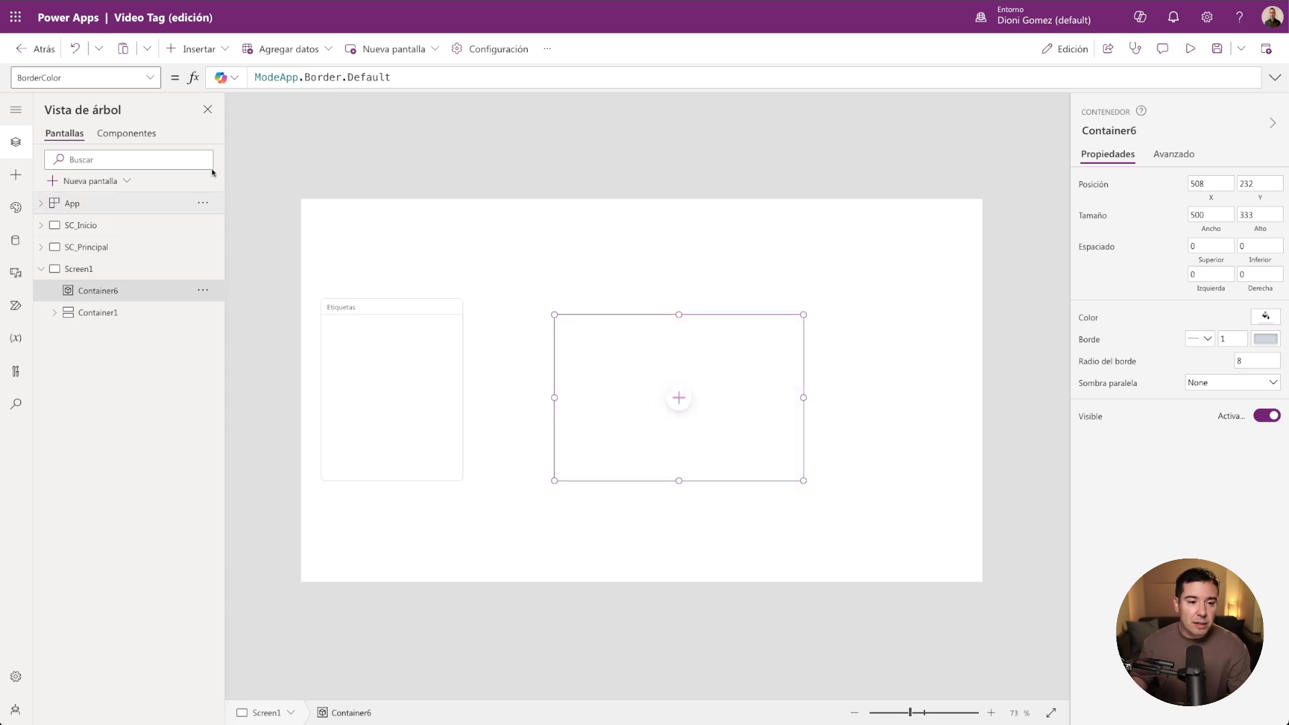
click(193, 49)
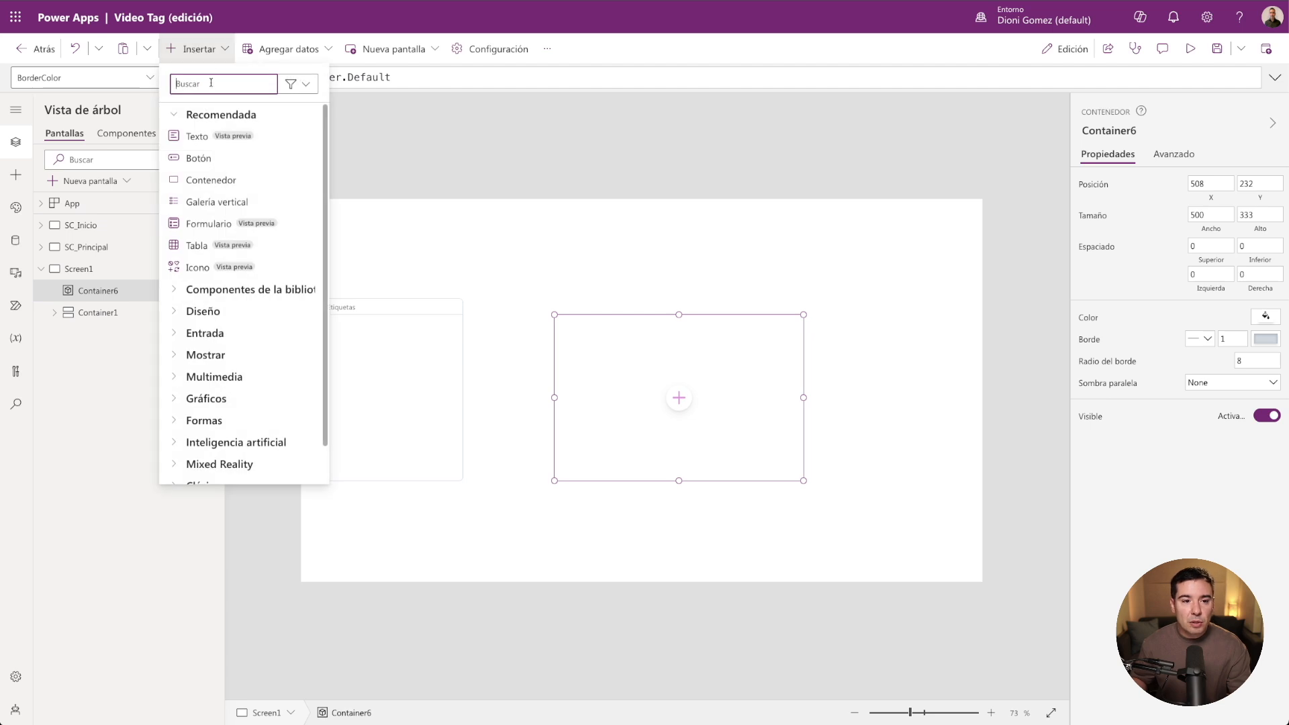
text(Conte)
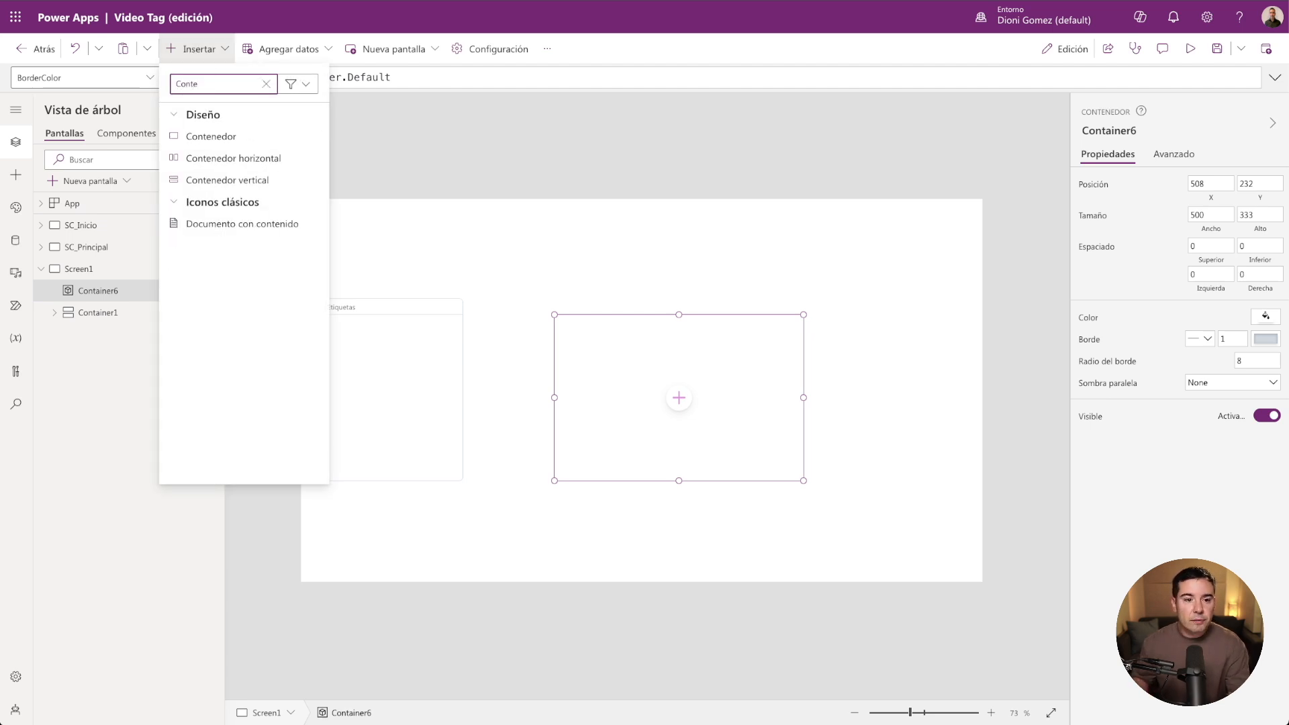
click(206, 161)
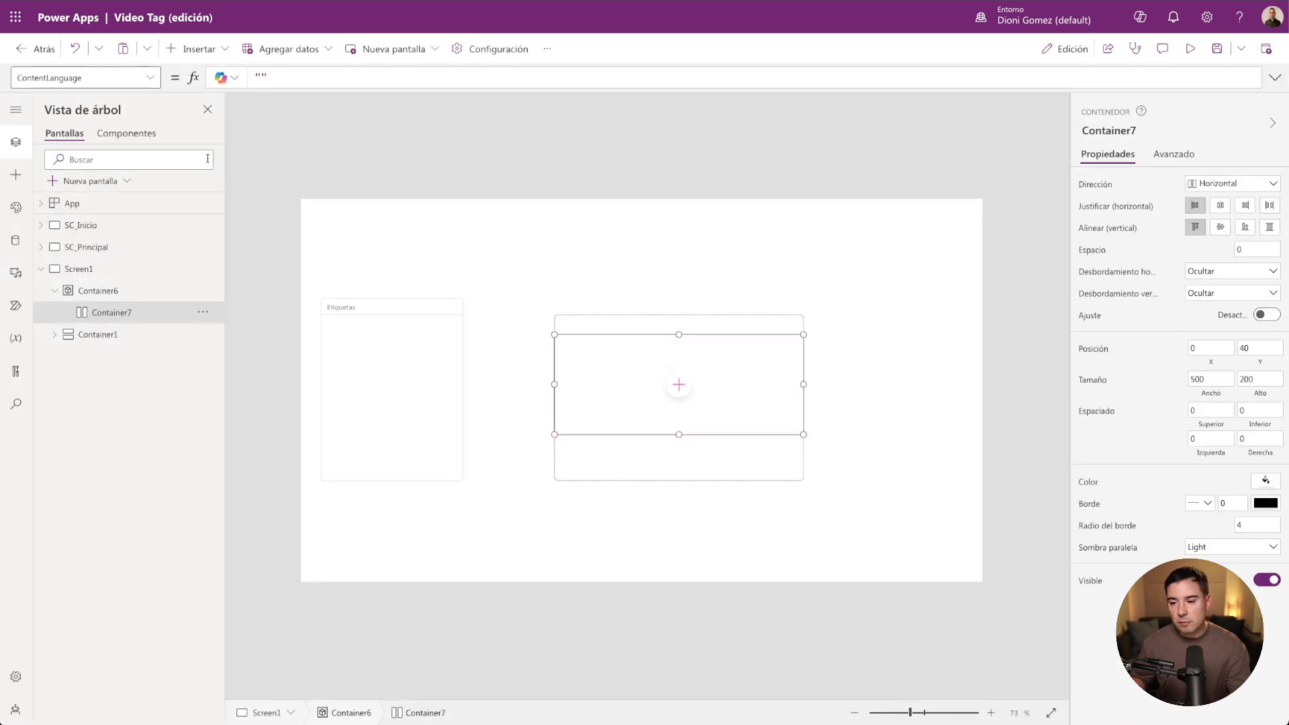
Set the inner horizontal container's height to Parent.Height and its Y position to 0.
click(1256, 384)
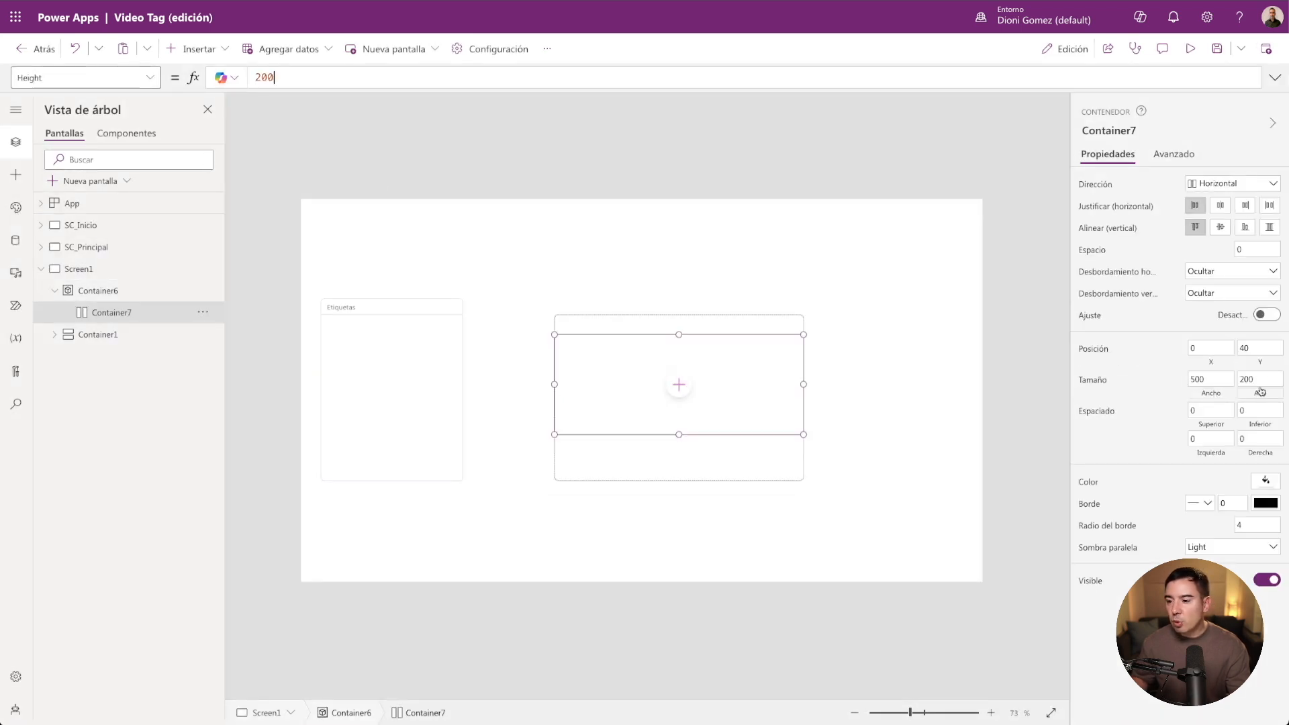
key(BackSpace)
key(BackSpace)
key(BackSpace)
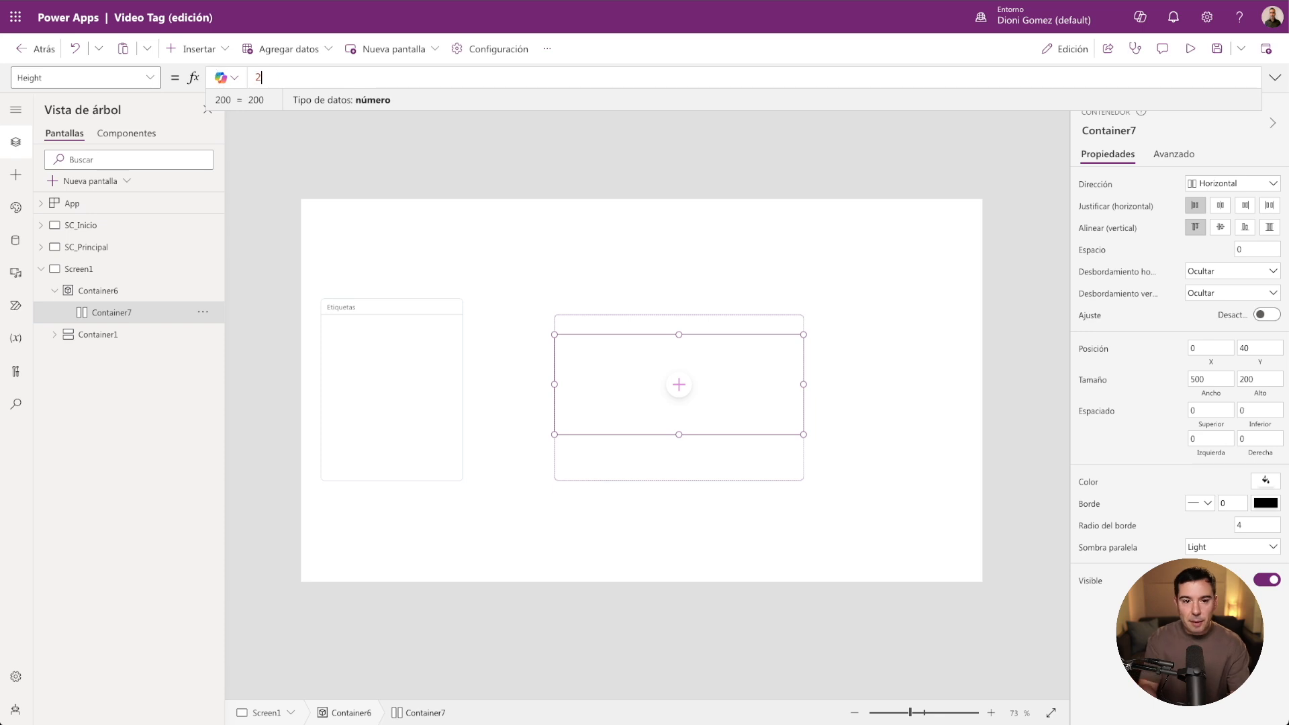
text(Pare)
key(Tab)
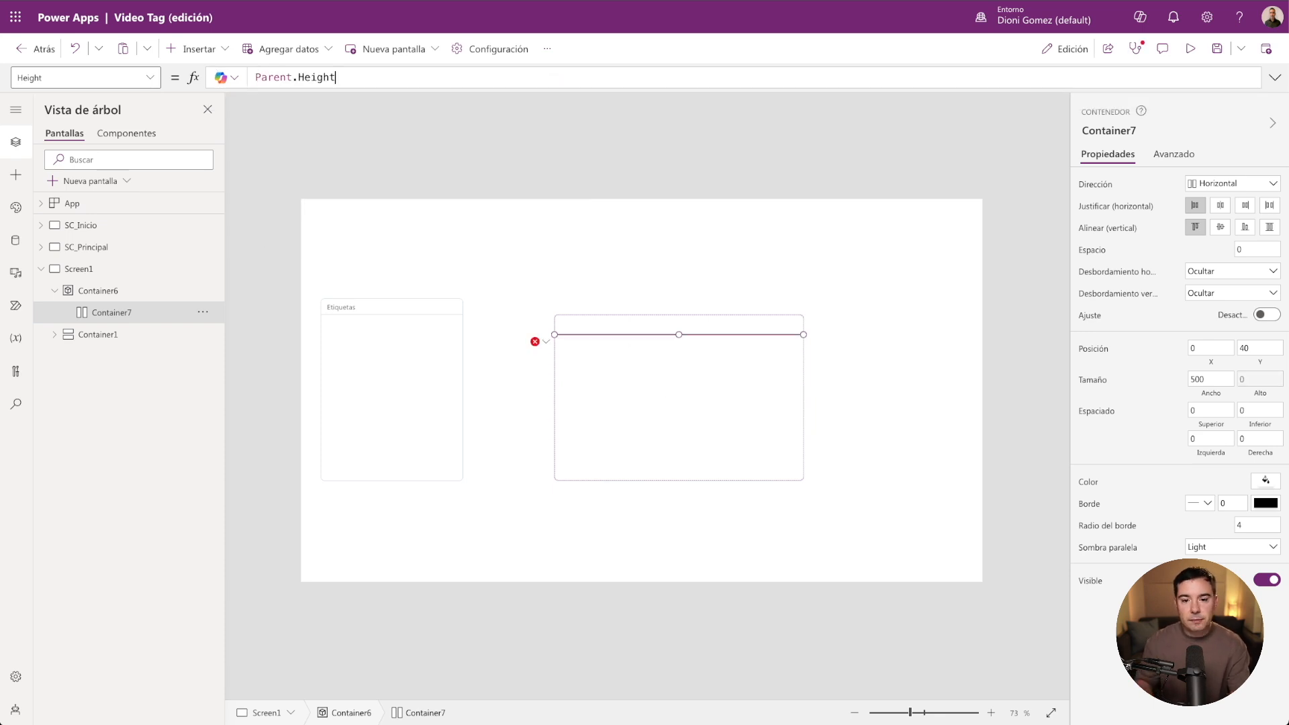
click(1264, 350)
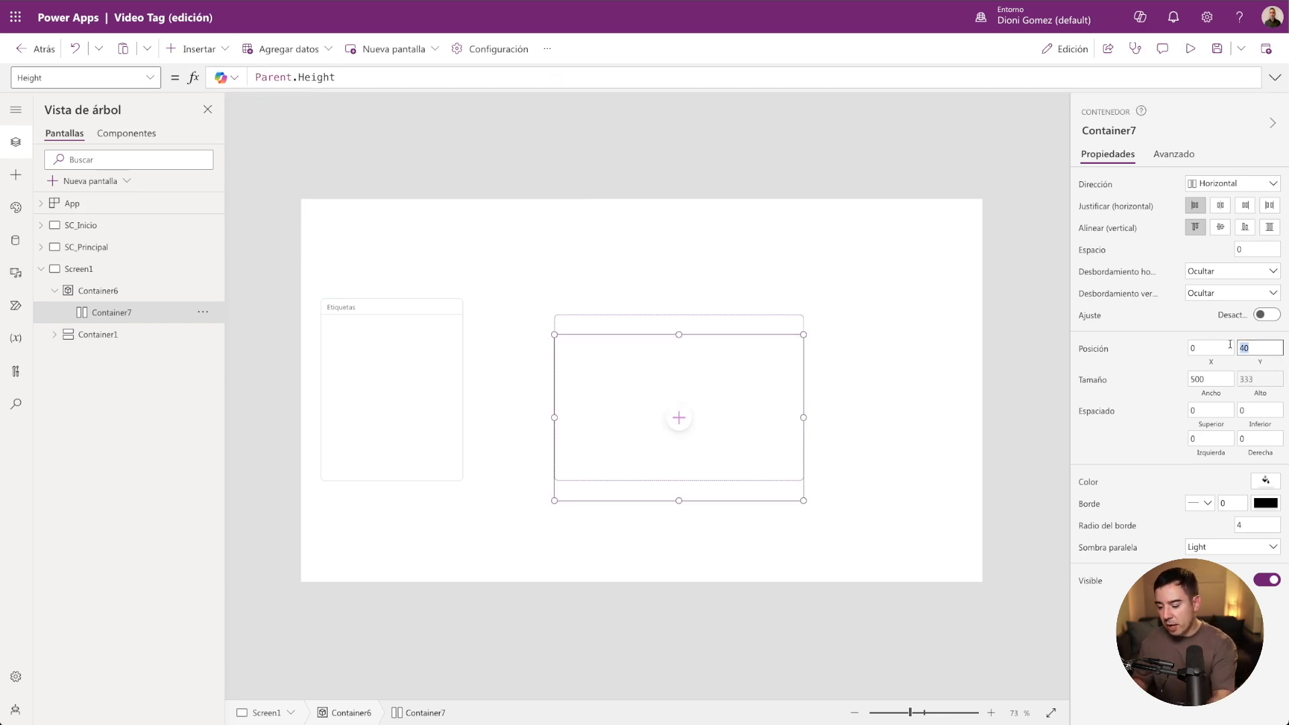
click(1172, 350)
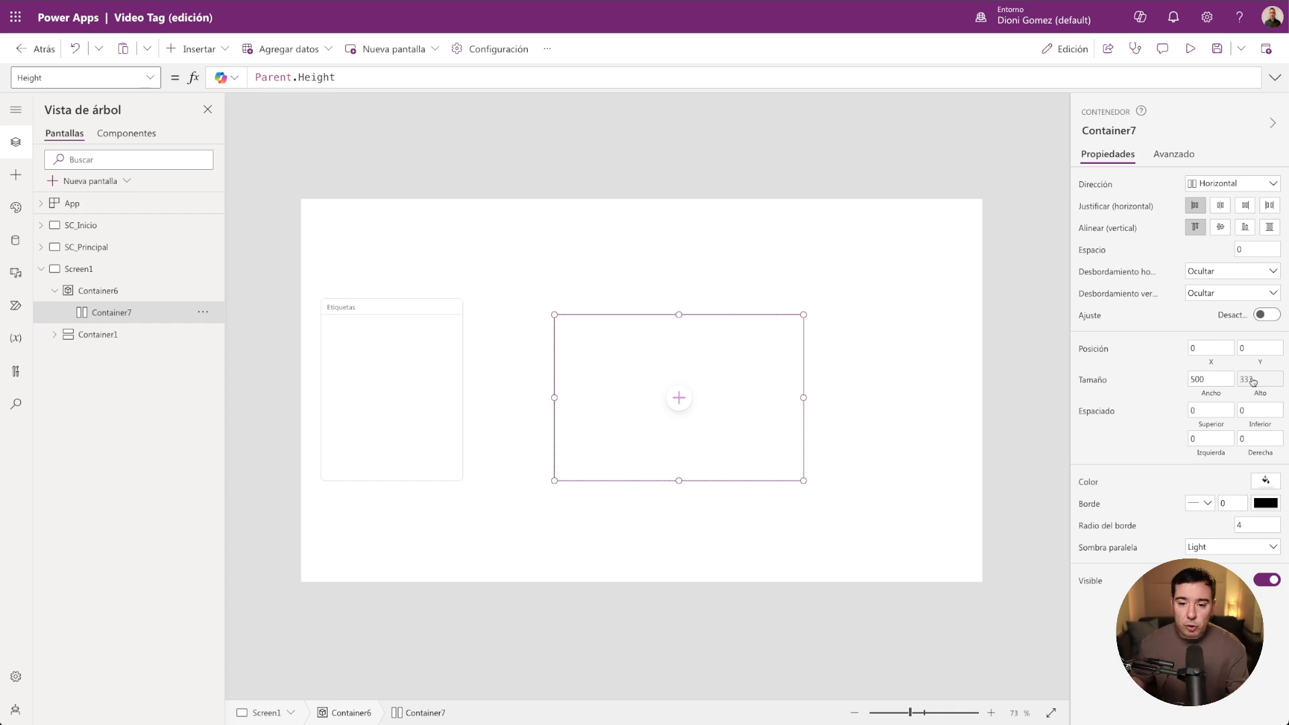
Reduce the outer container Container6 to a height of about 269.
drag(677, 482, 678, 456)
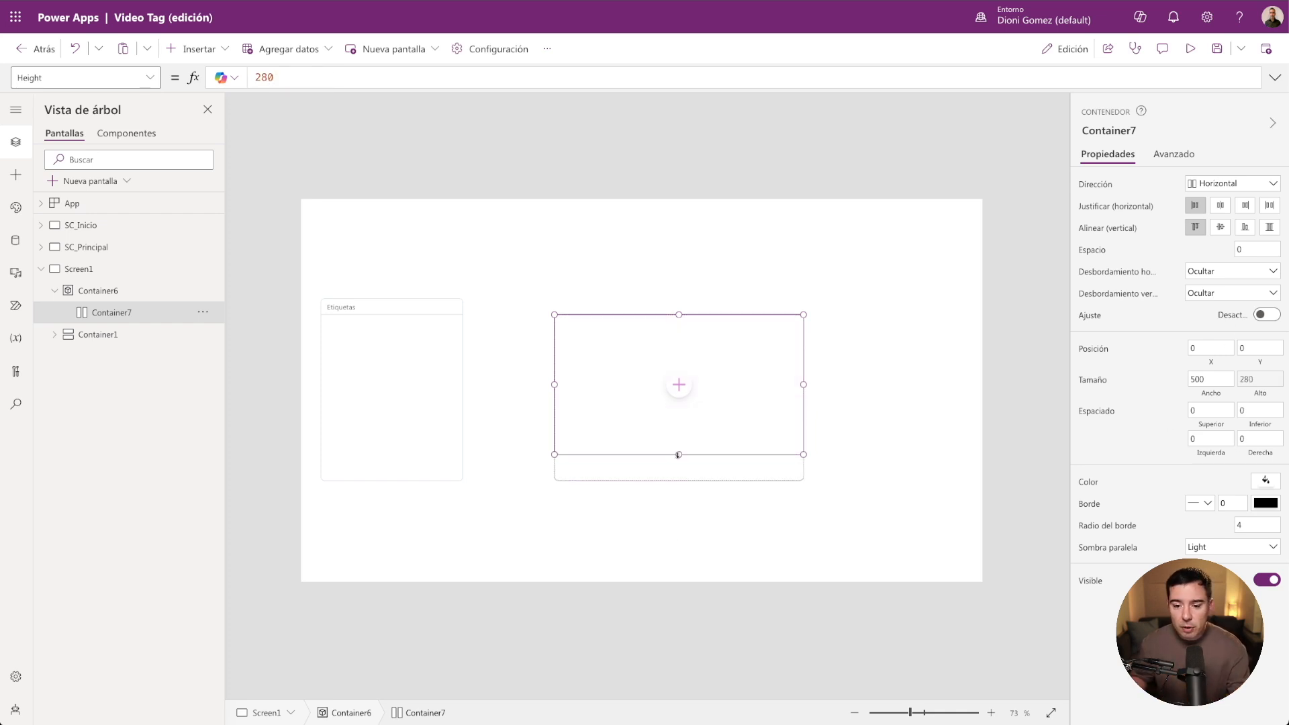
click(293, 385)
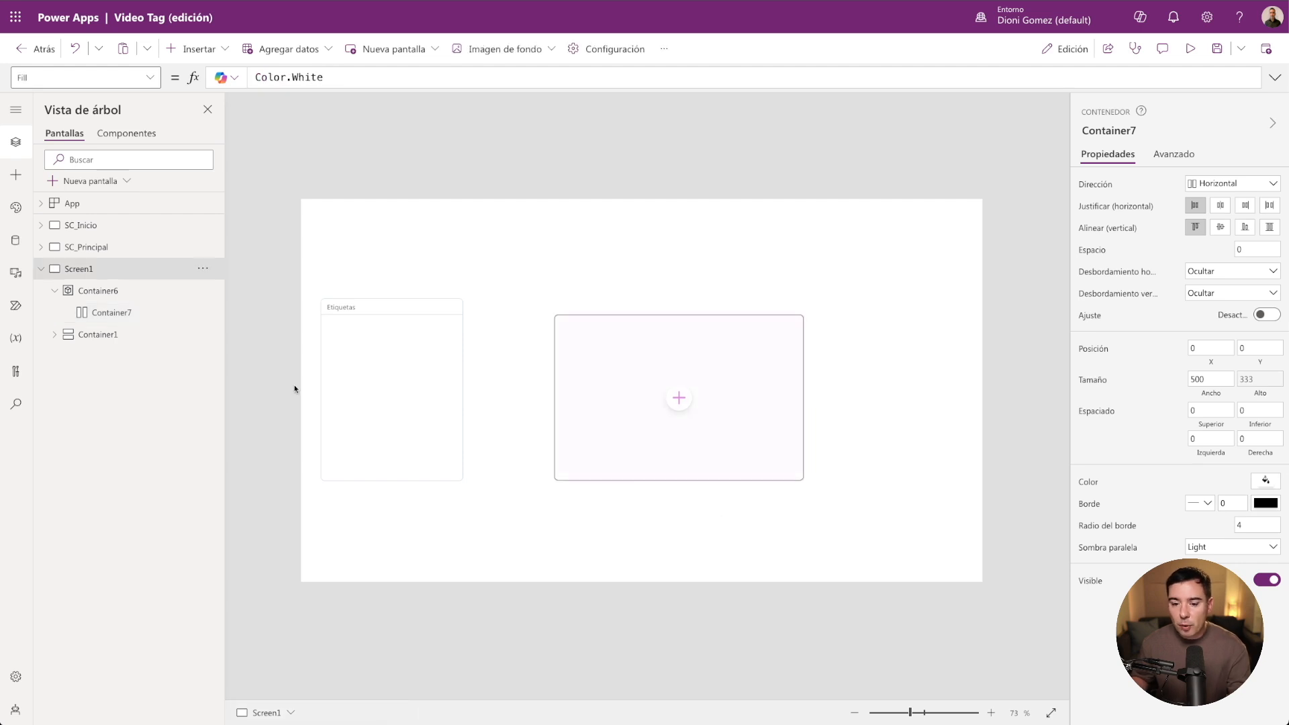
click(742, 483)
drag(678, 481, 678, 448)
Insert an image inside the inner horizontal container Container7 and set its picture to car_A1104.
drag(912, 712, 925, 712)
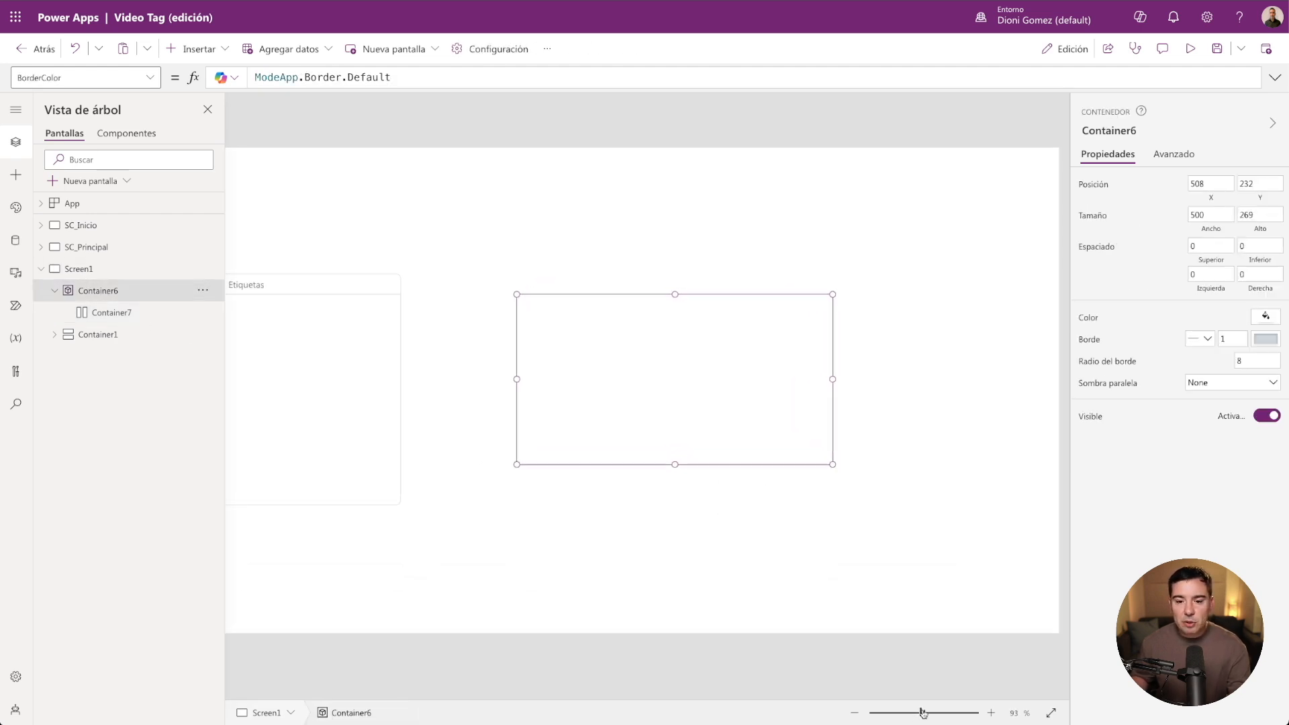
click(119, 316)
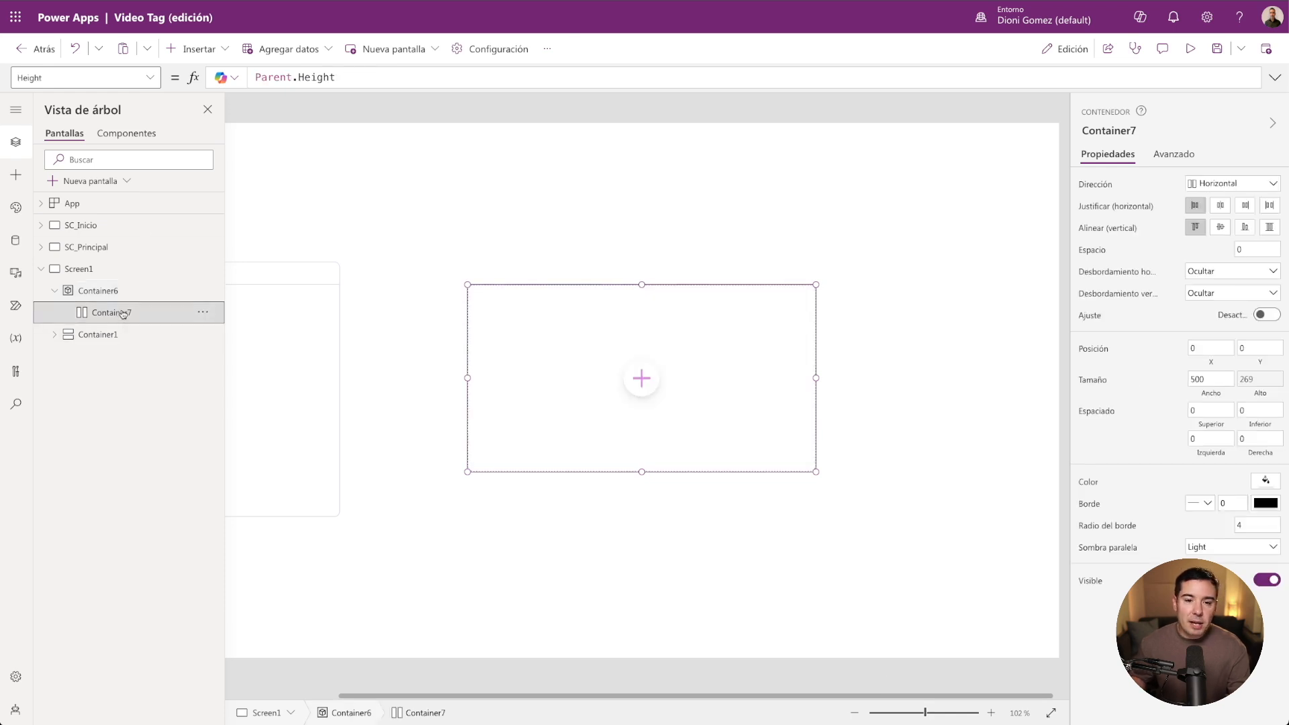
click(192, 48)
text(imagen)
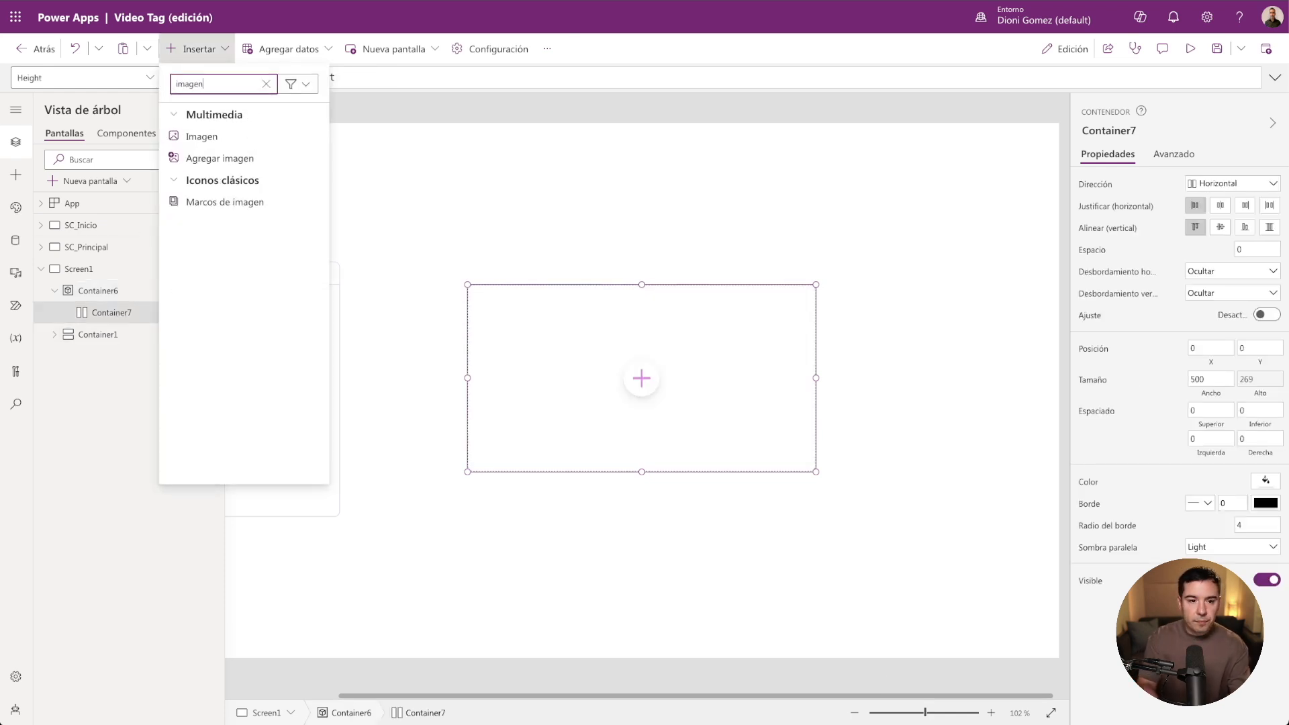
click(204, 134)
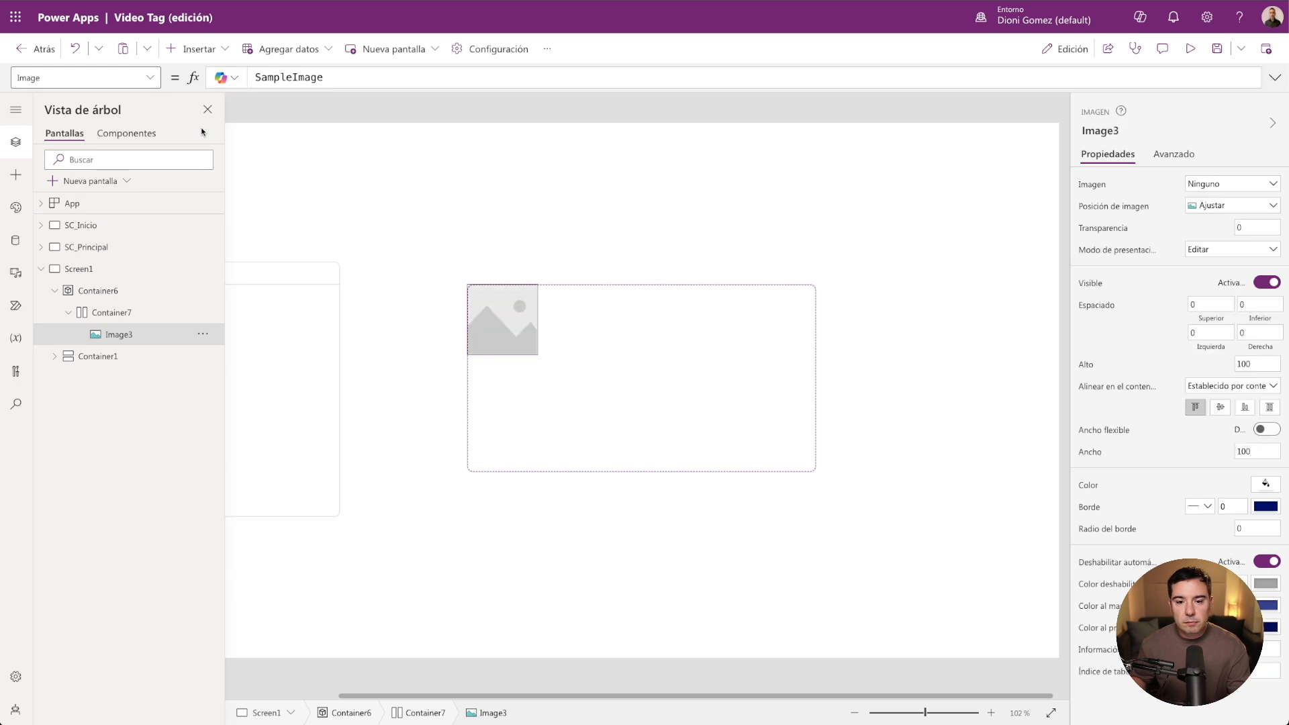
click(1277, 188)
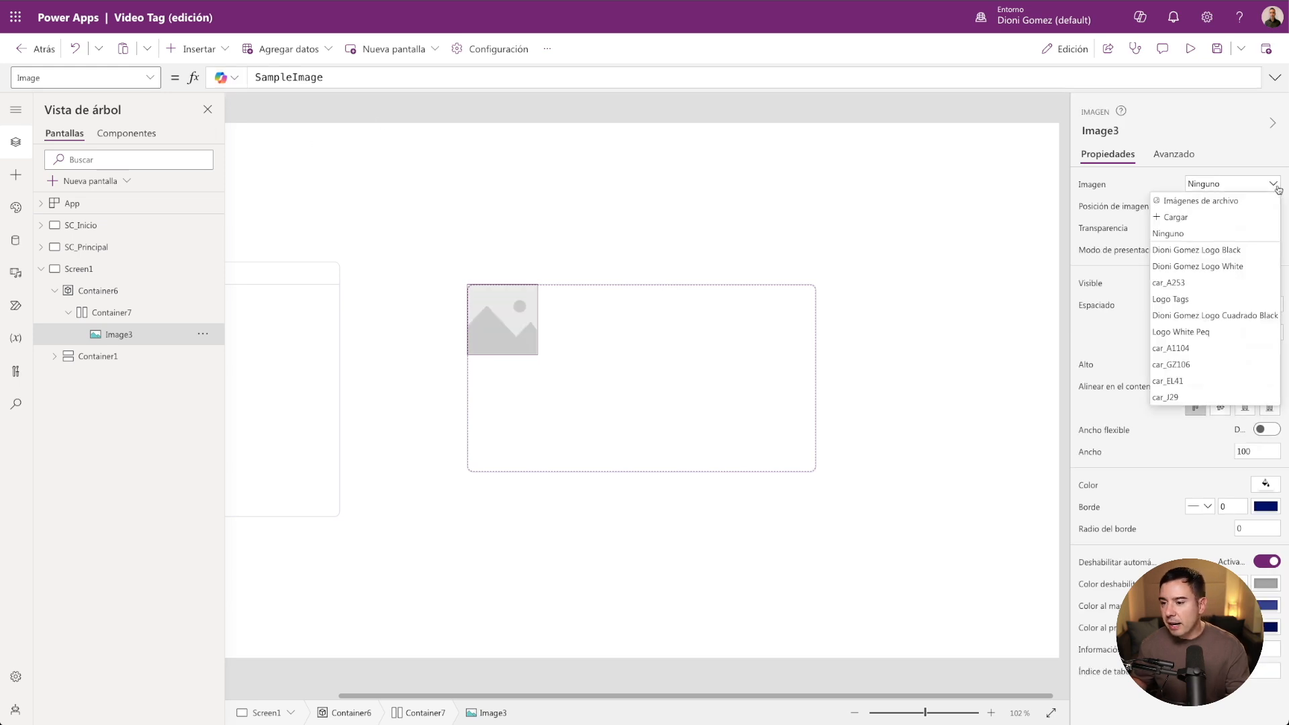
click(1182, 348)
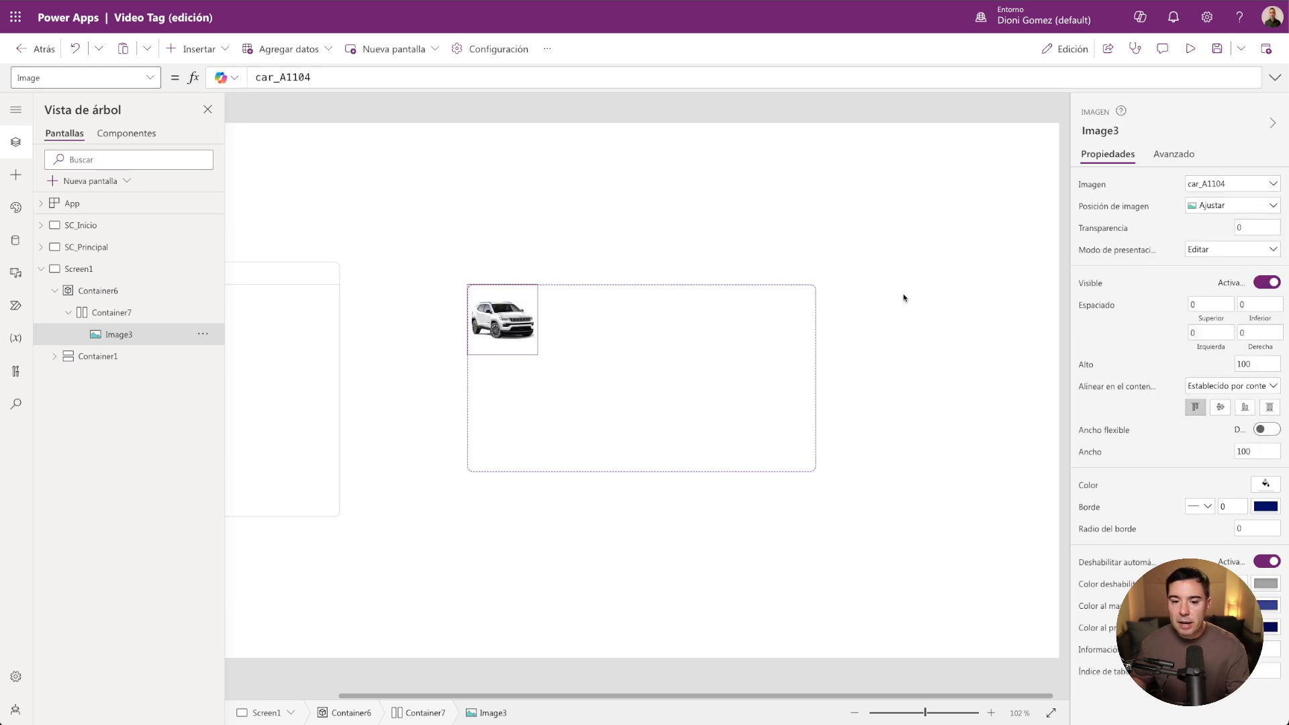
Duplicate the car image inside Container7 and set the copy's picture to car_GZ106.
click(112, 312)
click(109, 335)
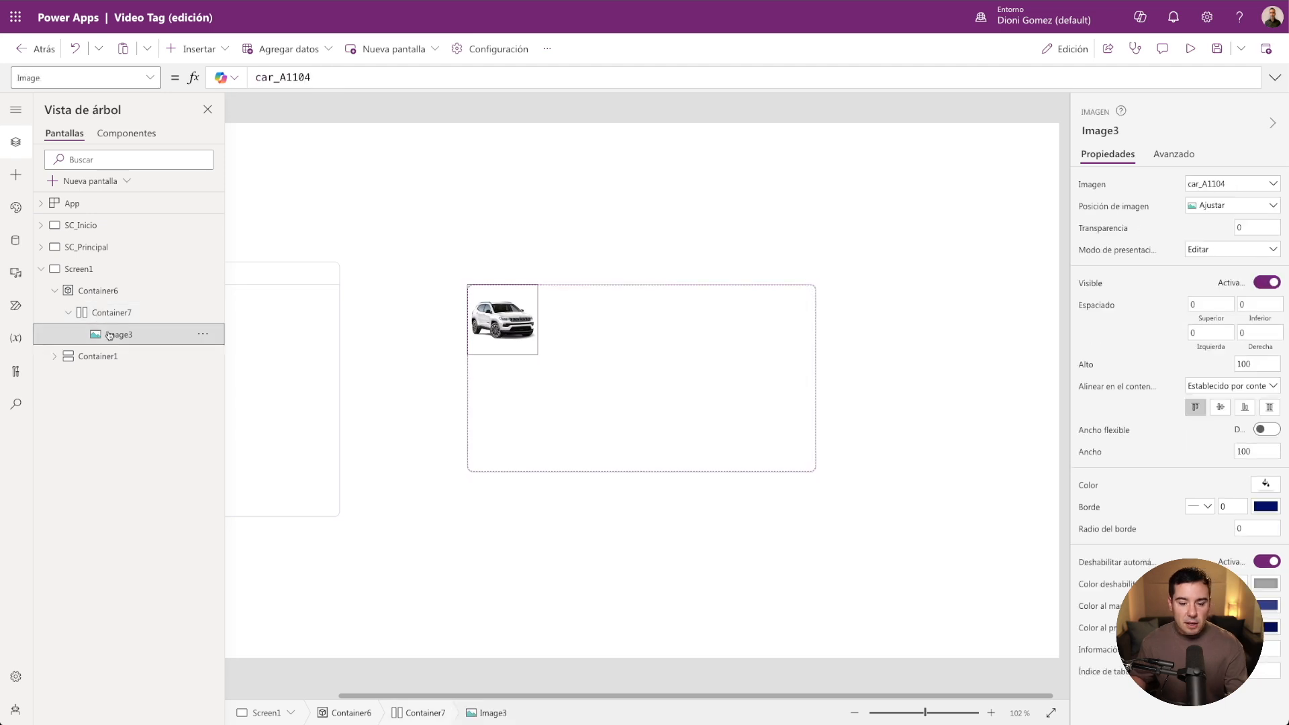
click(104, 313)
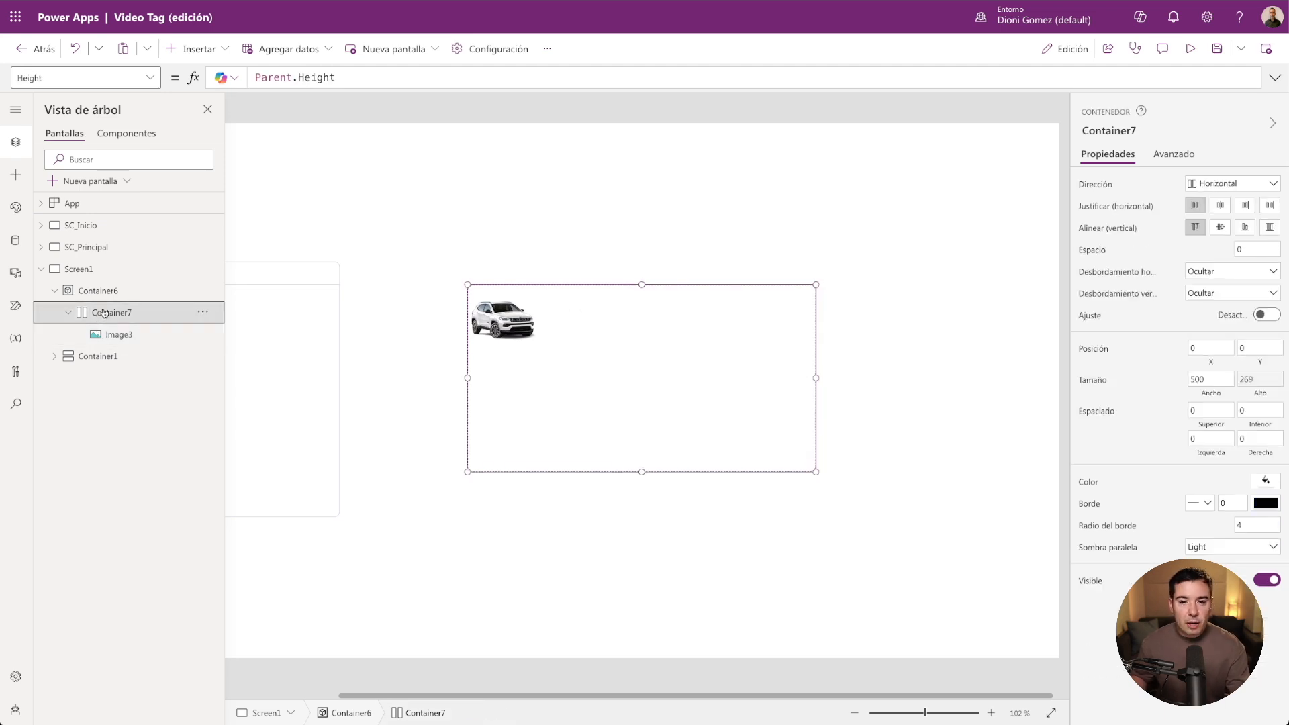
key(ctrl+v)
click(1272, 184)
click(1212, 357)
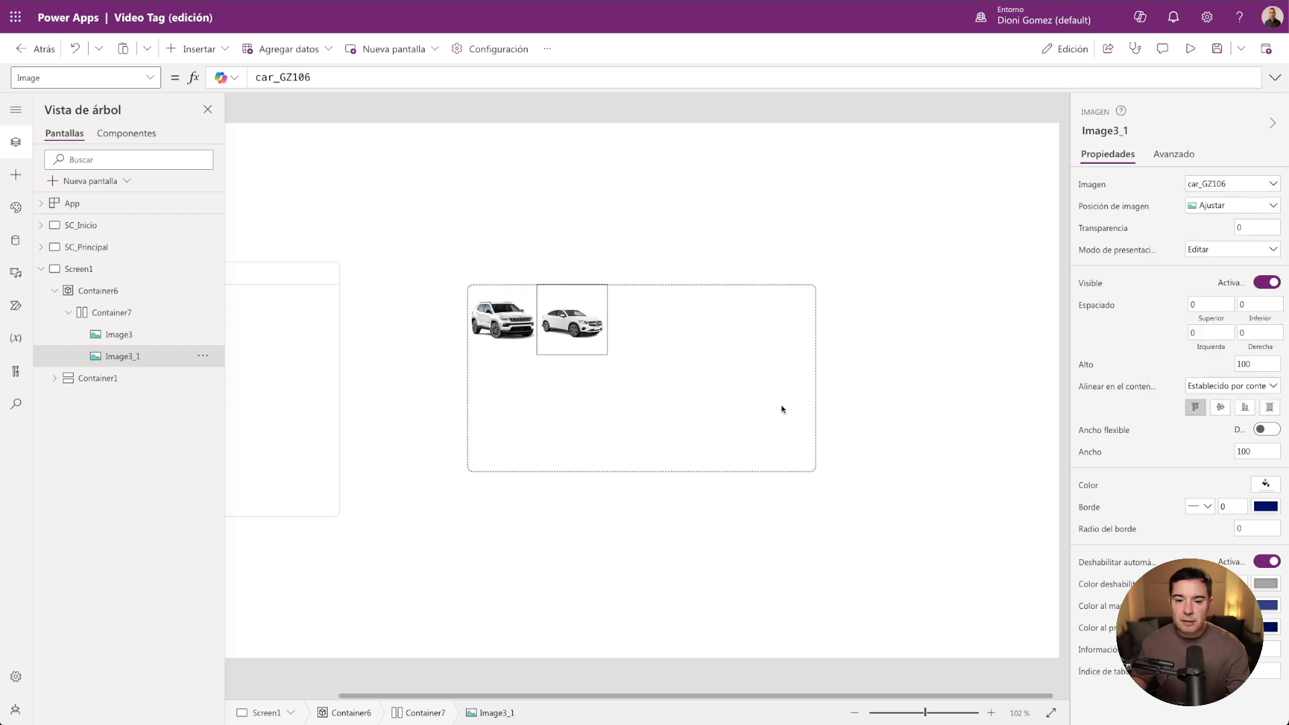
Paste a third image into Container7 and set its picture to car_EL41.
click(111, 321)
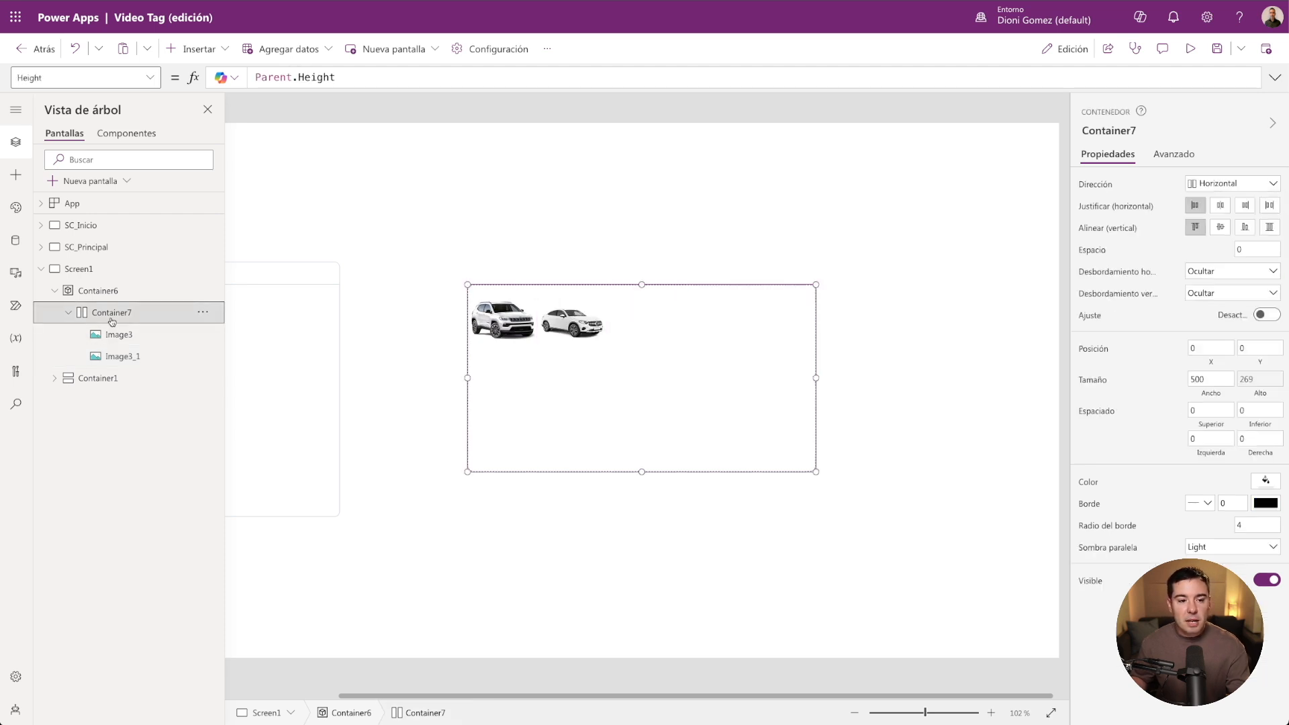
key(ctrl+v)
click(1272, 184)
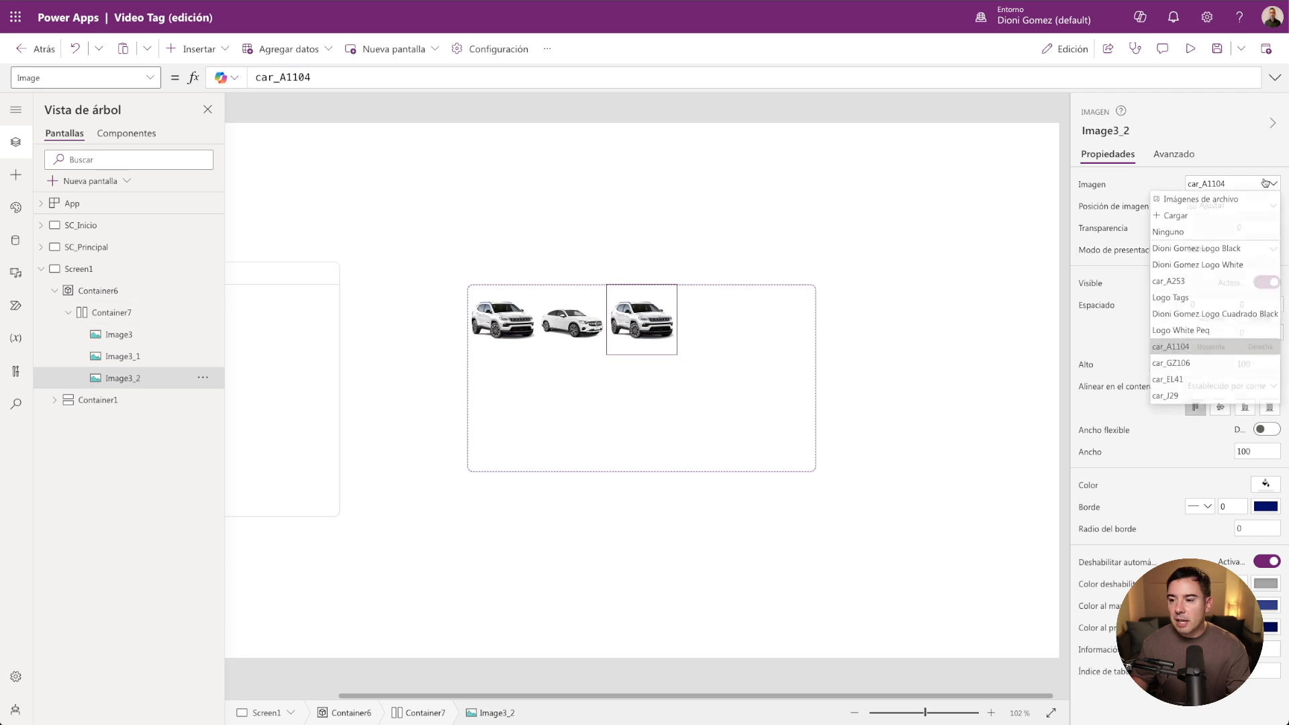
click(1196, 382)
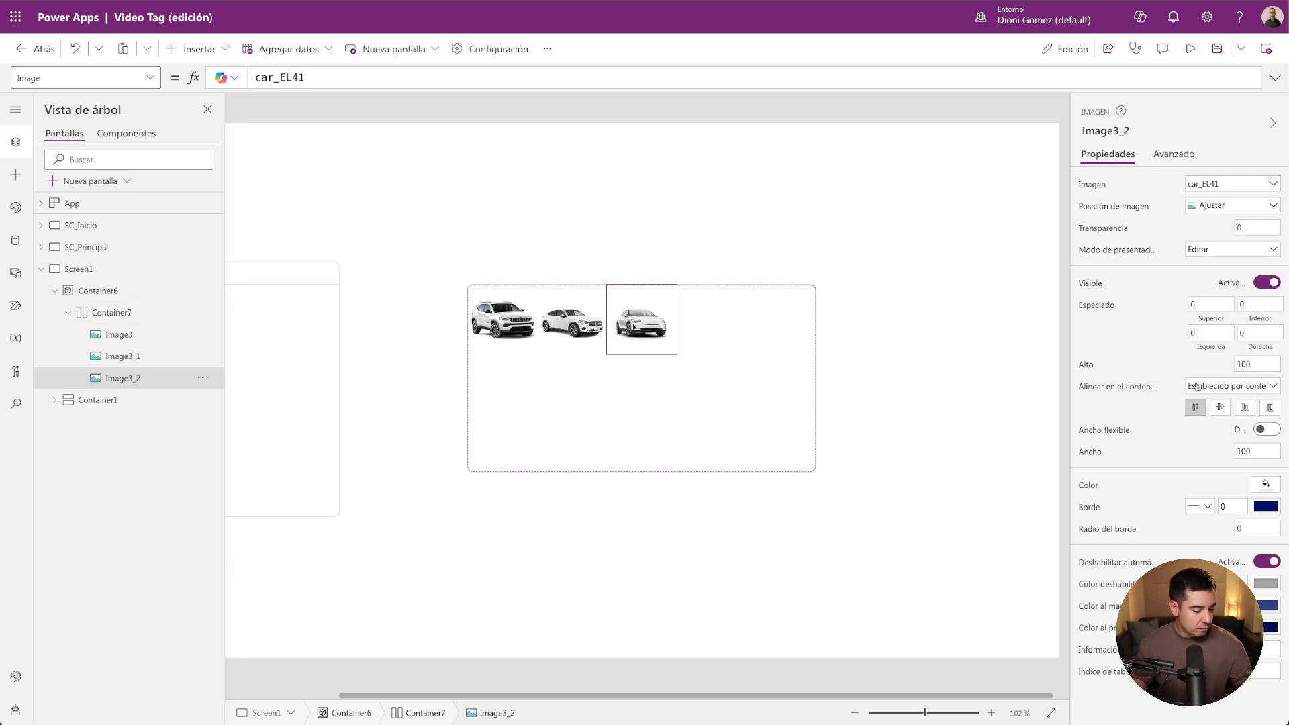
Examine the three car images and how they are nested in the horizontal container Container7.
click(721, 180)
click(504, 321)
click(574, 322)
click(649, 323)
click(505, 328)
click(590, 327)
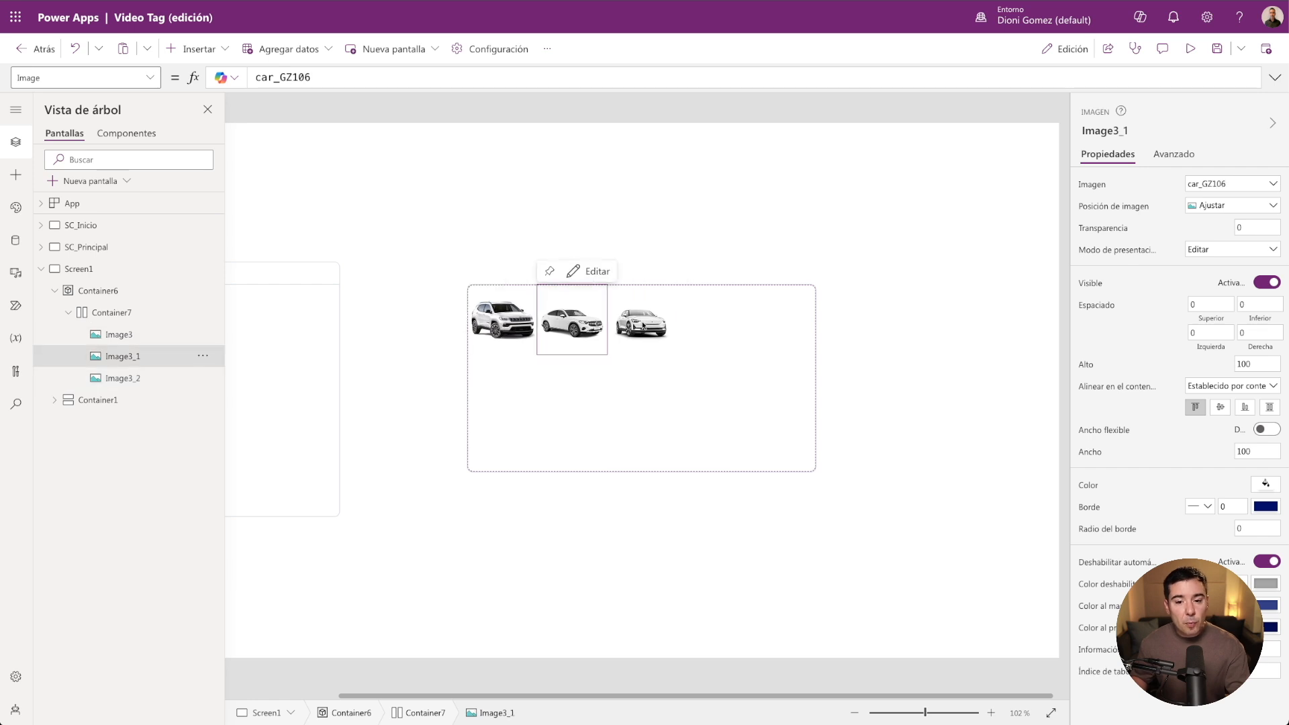
click(643, 327)
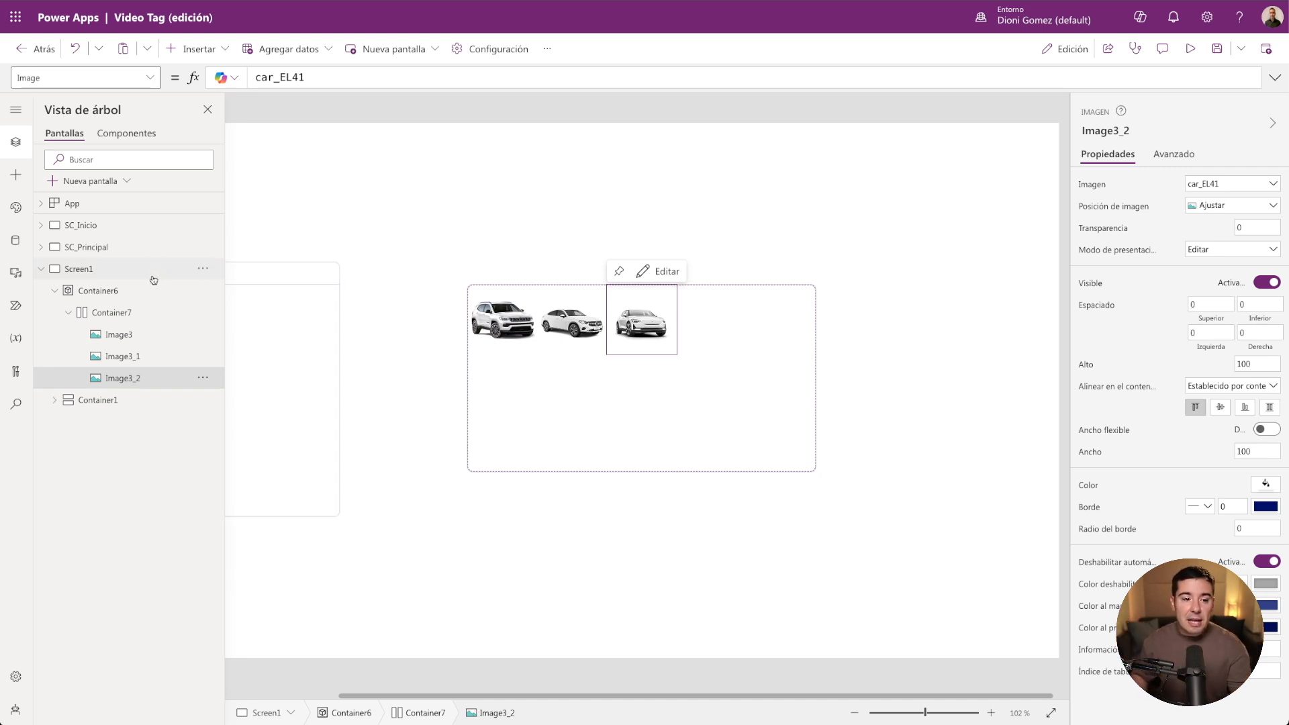
click(111, 335)
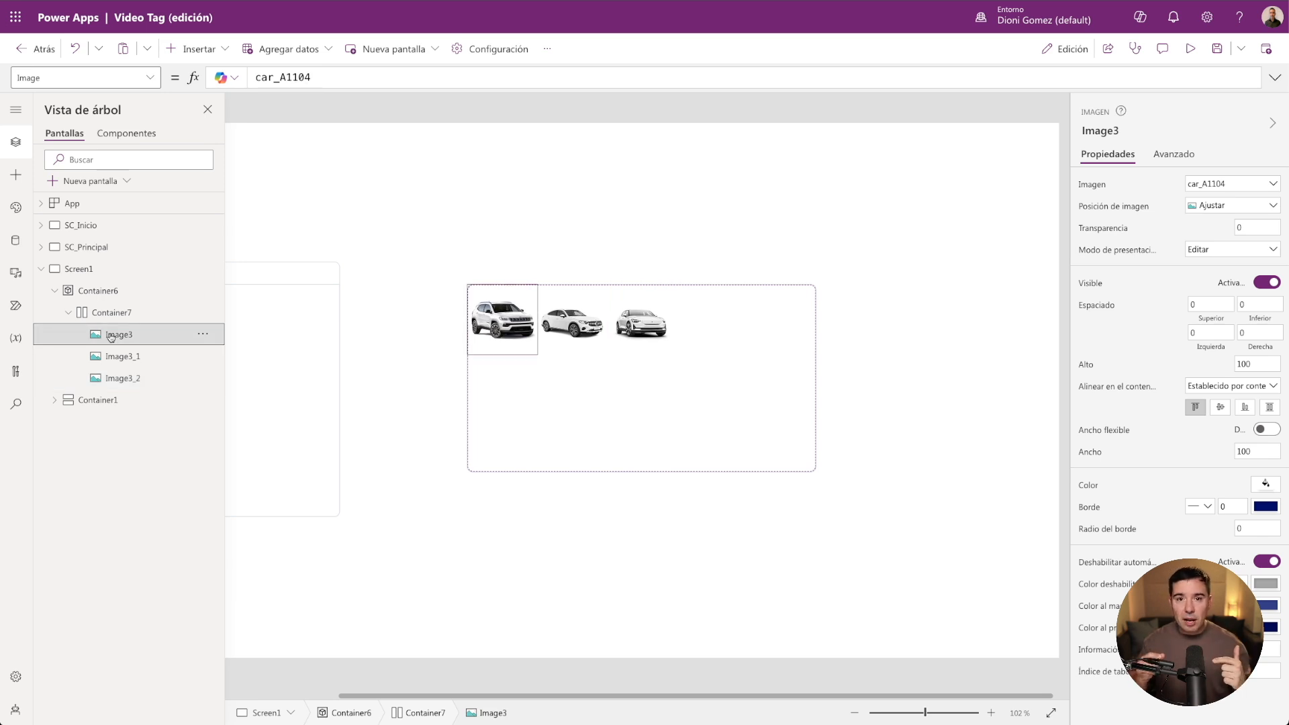
click(104, 314)
click(113, 336)
click(118, 357)
click(120, 377)
click(115, 321)
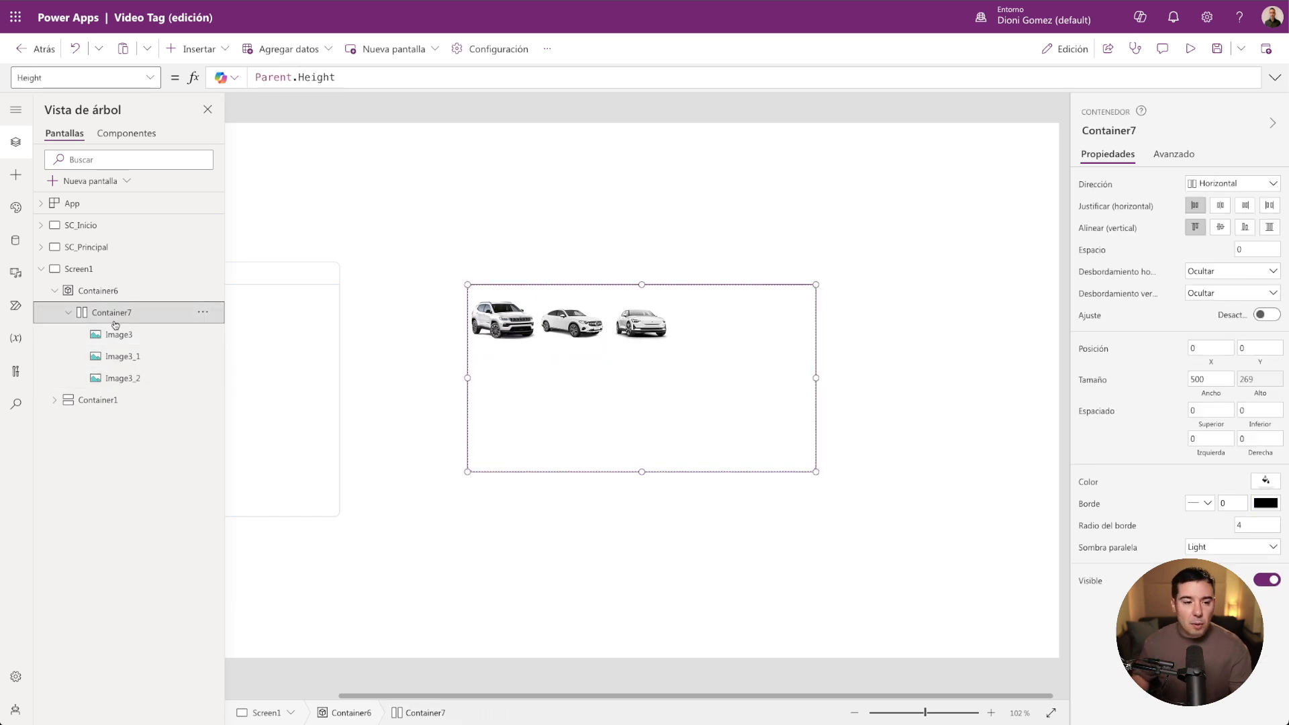
Set the width and height of all three car images together to 300.
click(119, 335)
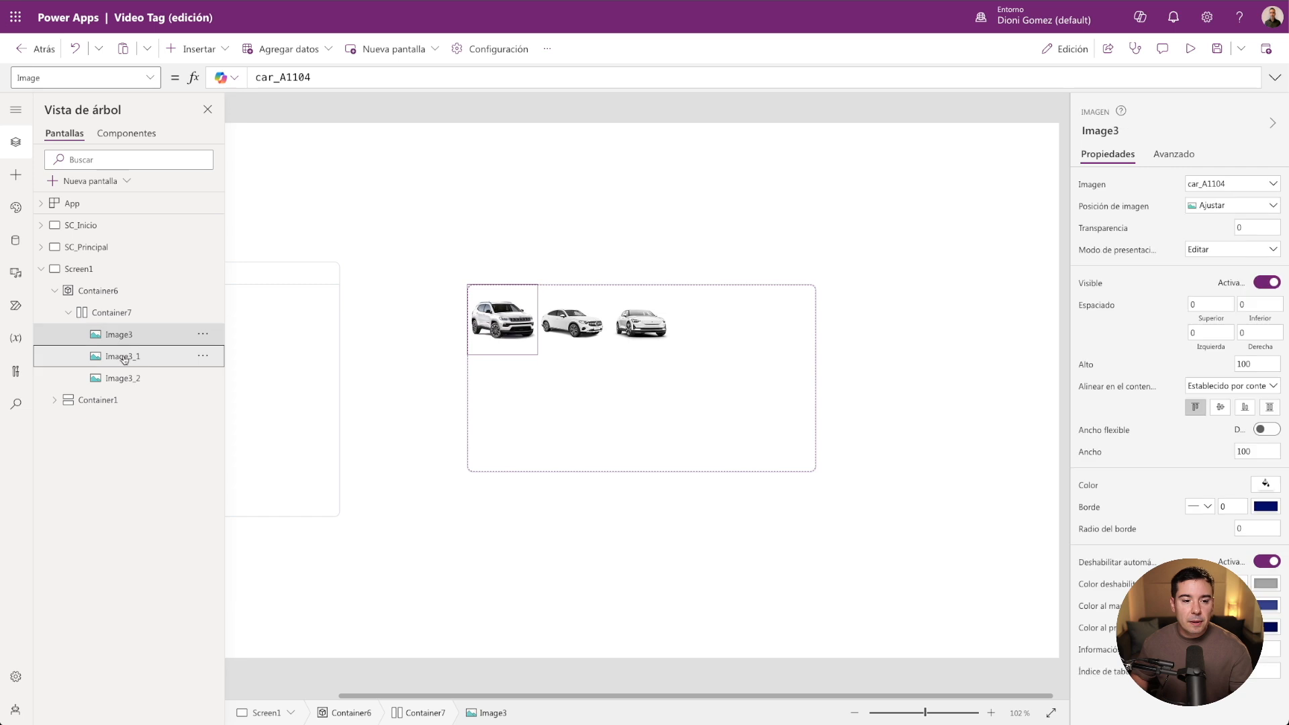
ctrl+click(121, 356)
ctrl+click(125, 378)
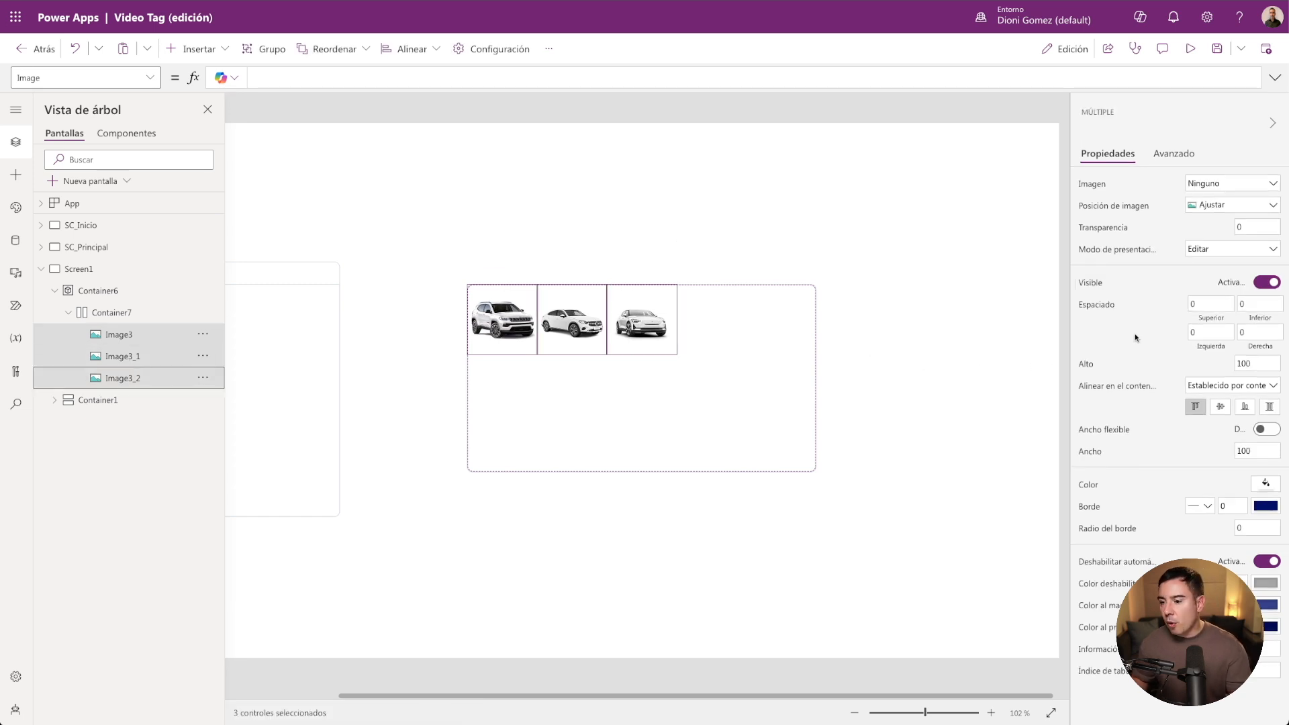
click(1264, 453)
text(300)
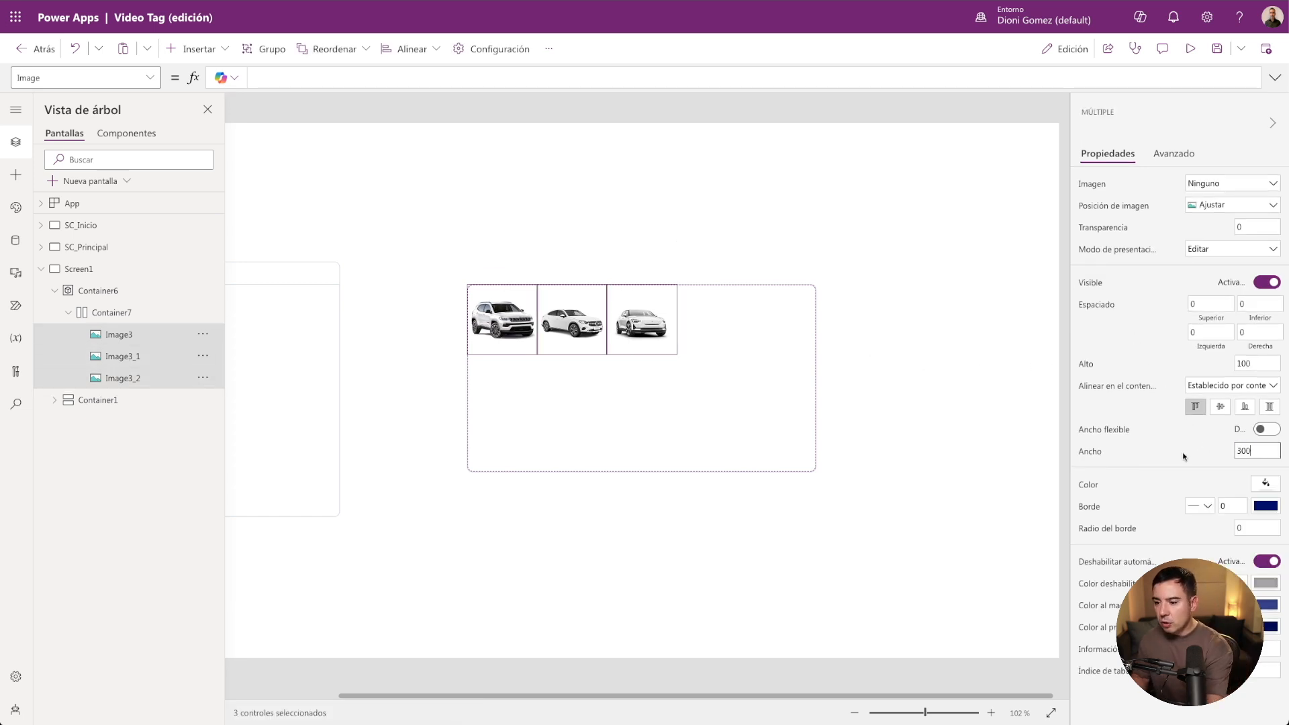
key(Return)
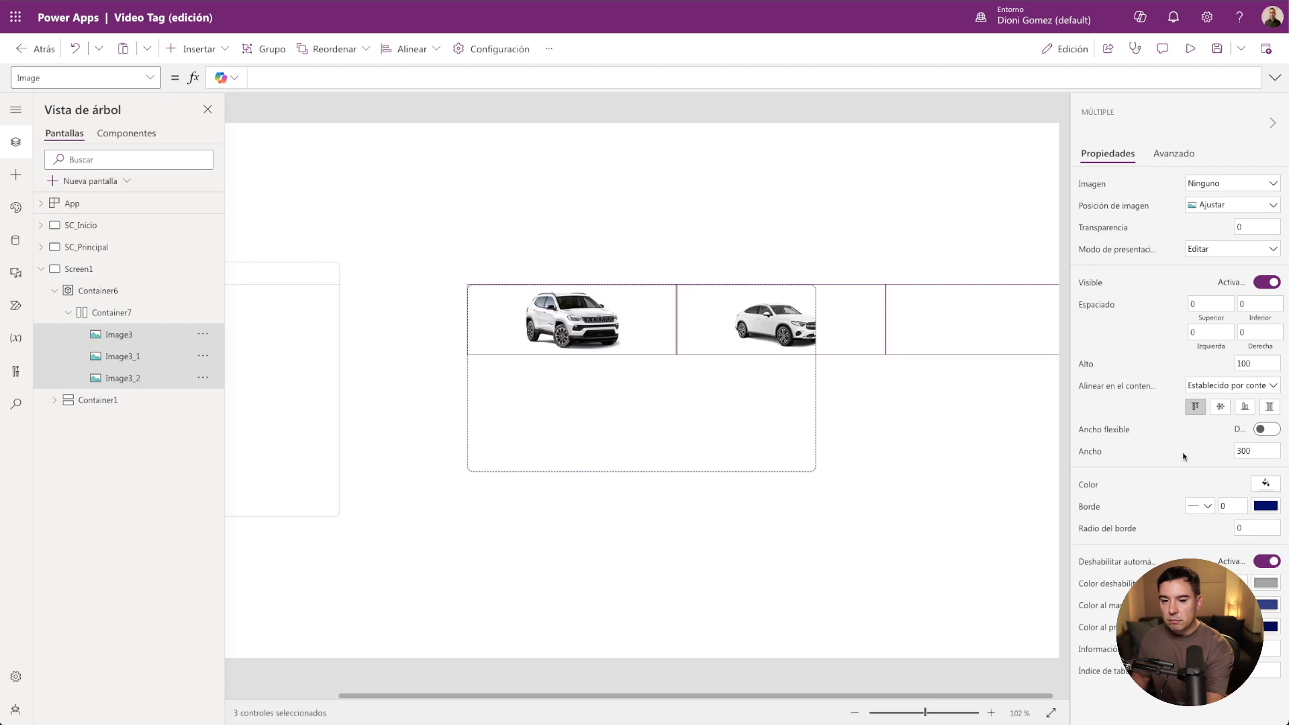
click(1253, 363)
text(300)
key(Return)
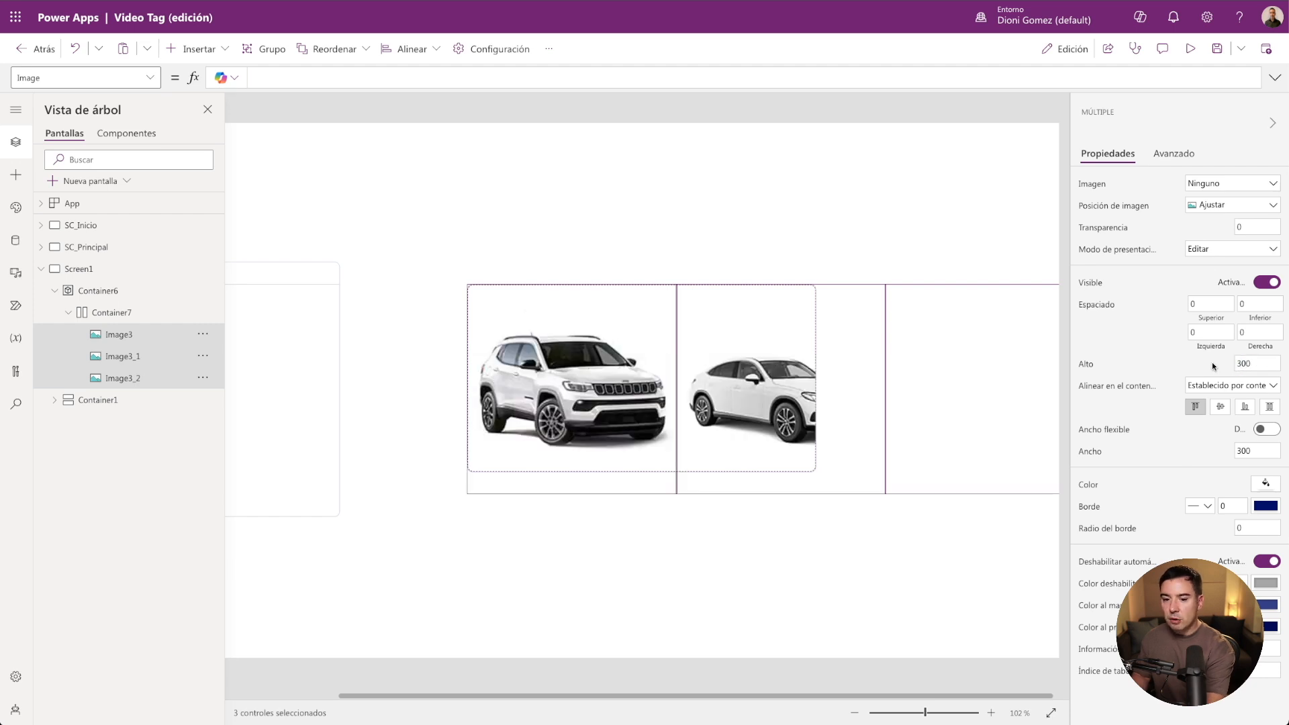
Set the height and width of the three selected car images to 200.
drag(1252, 366, 1215, 366)
text(22)
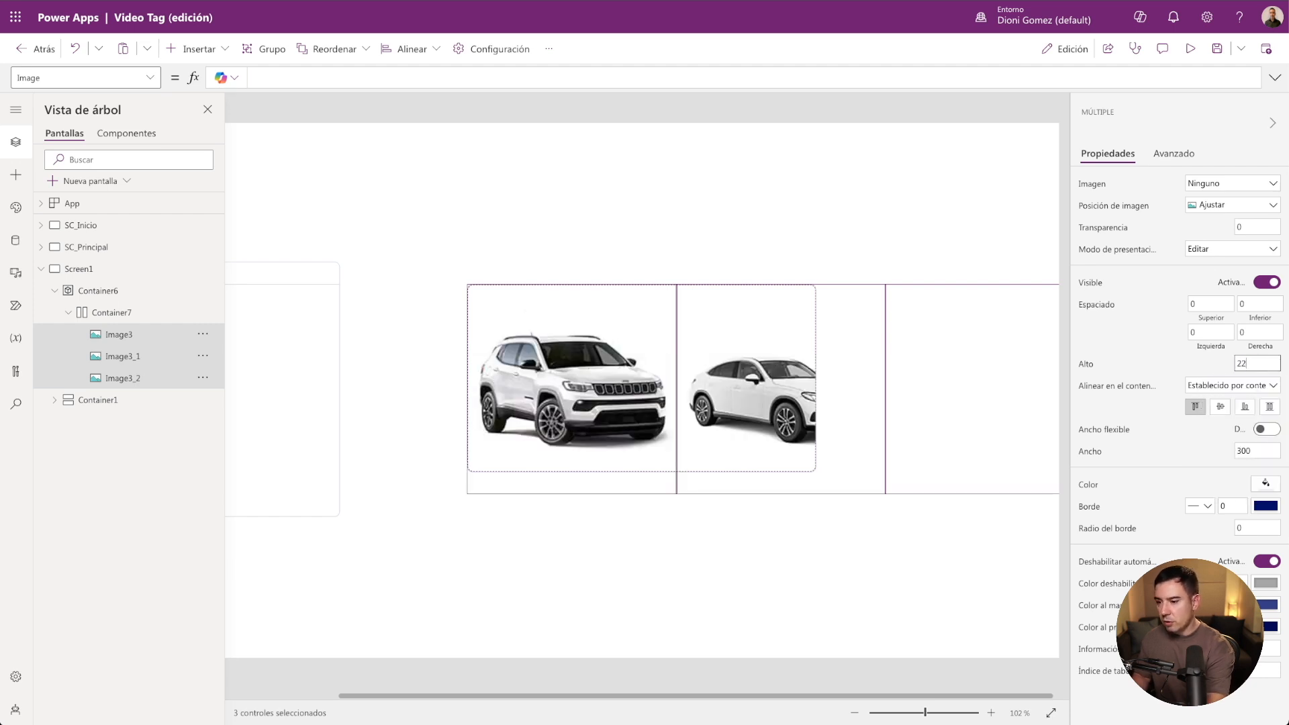
key(BackSpace)
text(00)
key(Return)
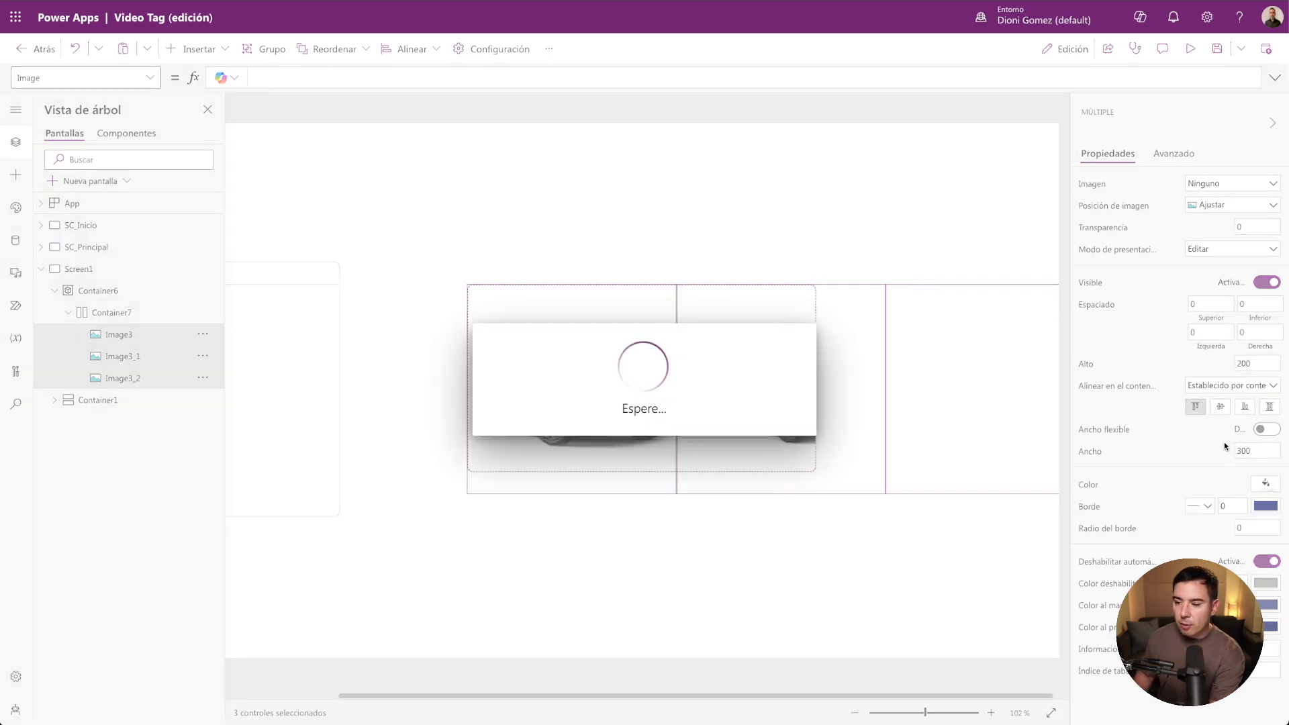
drag(1252, 450, 1212, 445)
text(200)
key(Return)
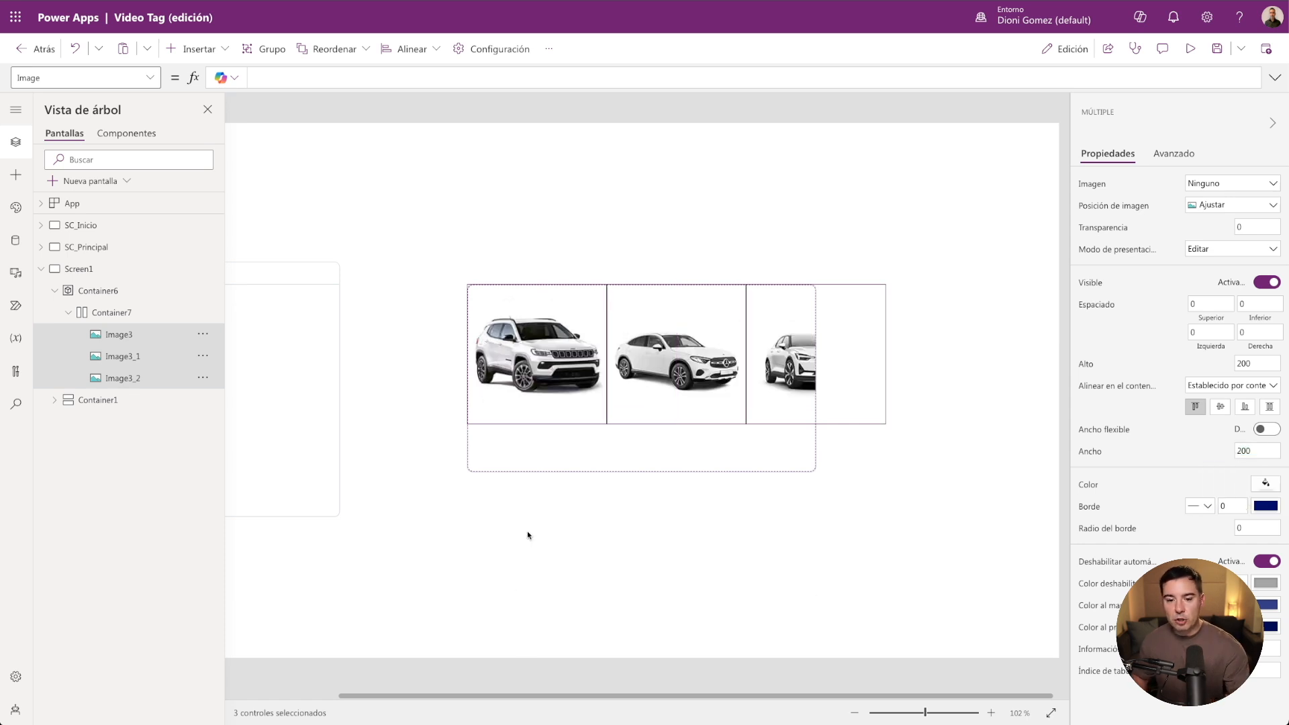
Set the width of the outer container Container6 to 200.
click(541, 454)
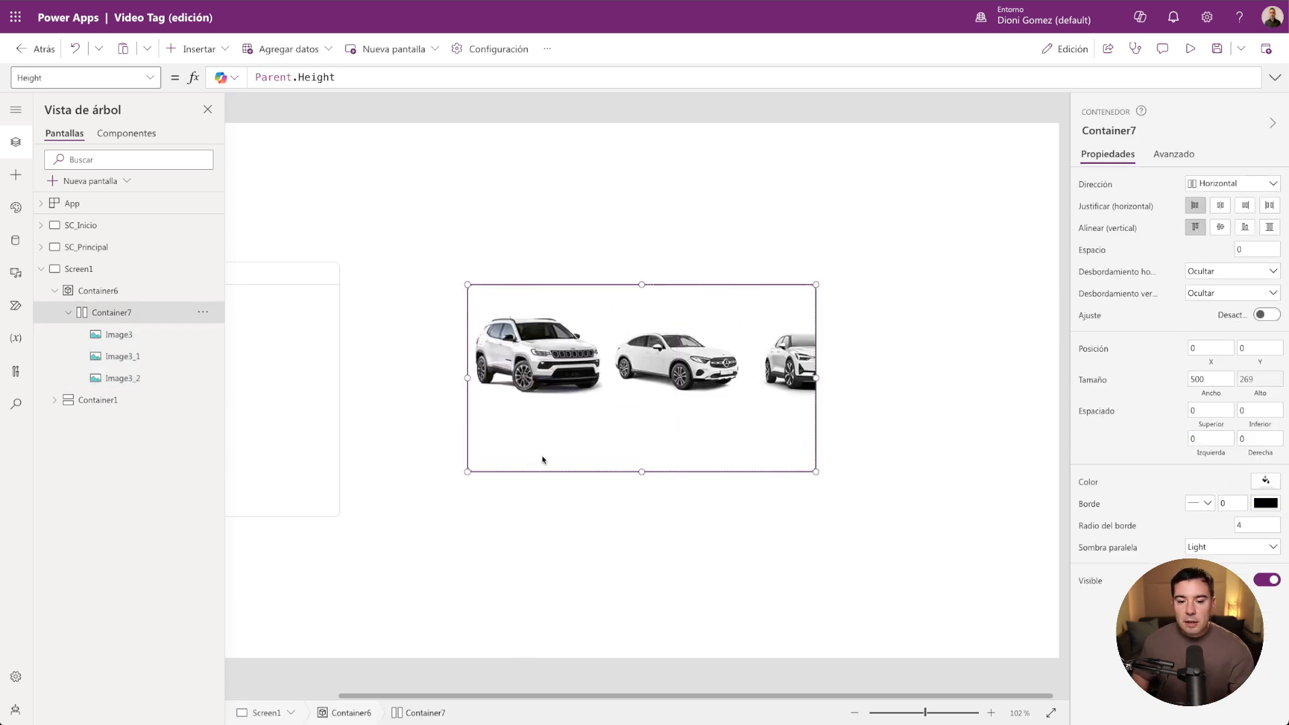
click(107, 299)
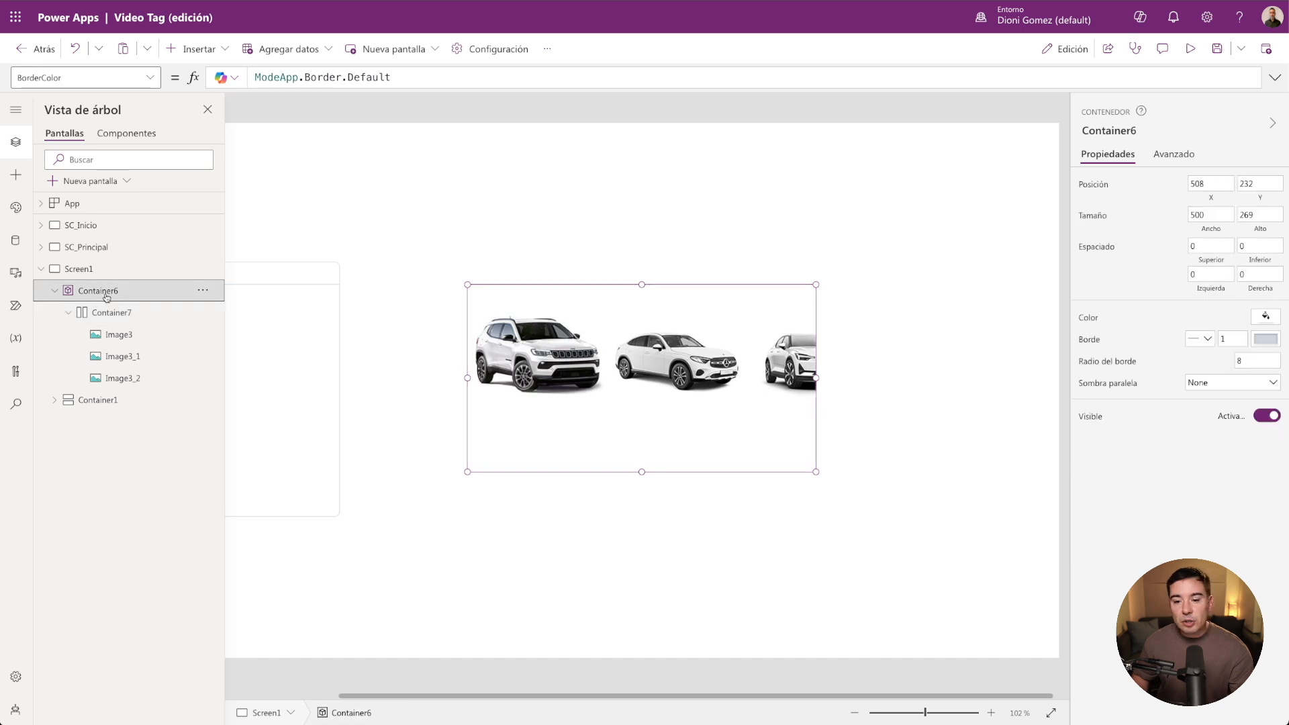
click(1202, 215)
text(200)
key(Return)
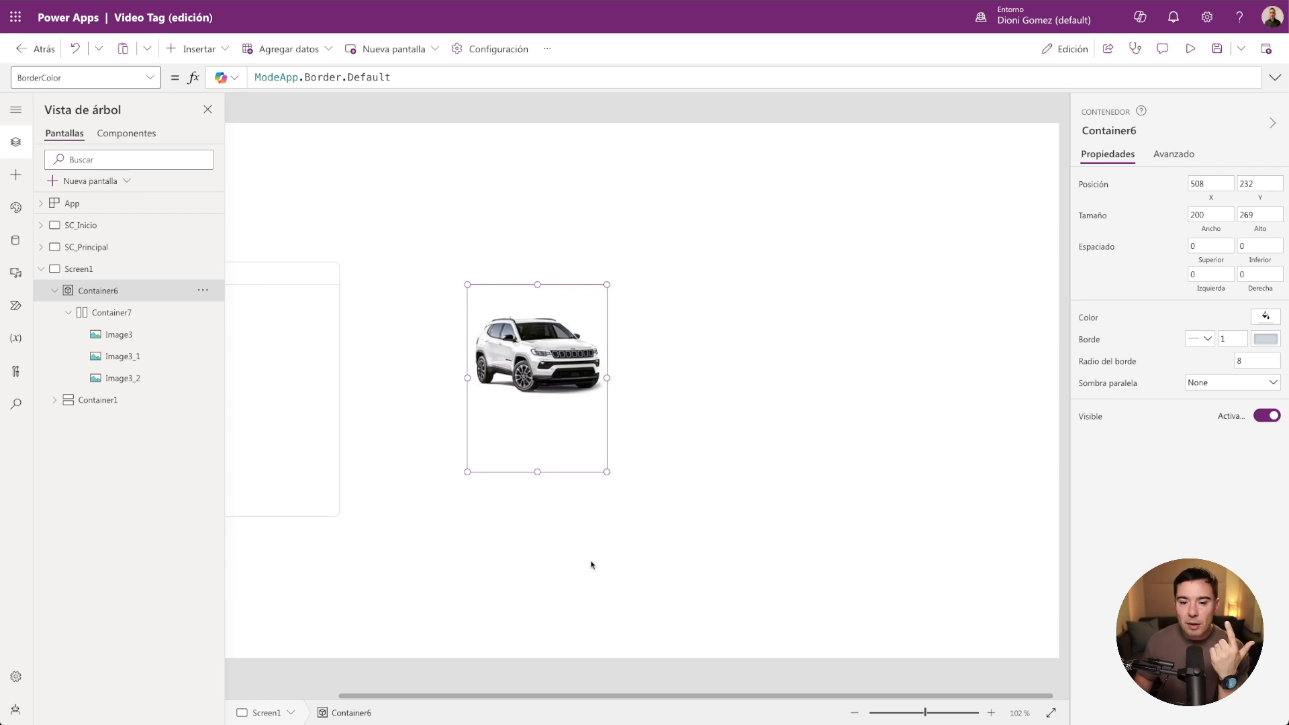
key(alt)
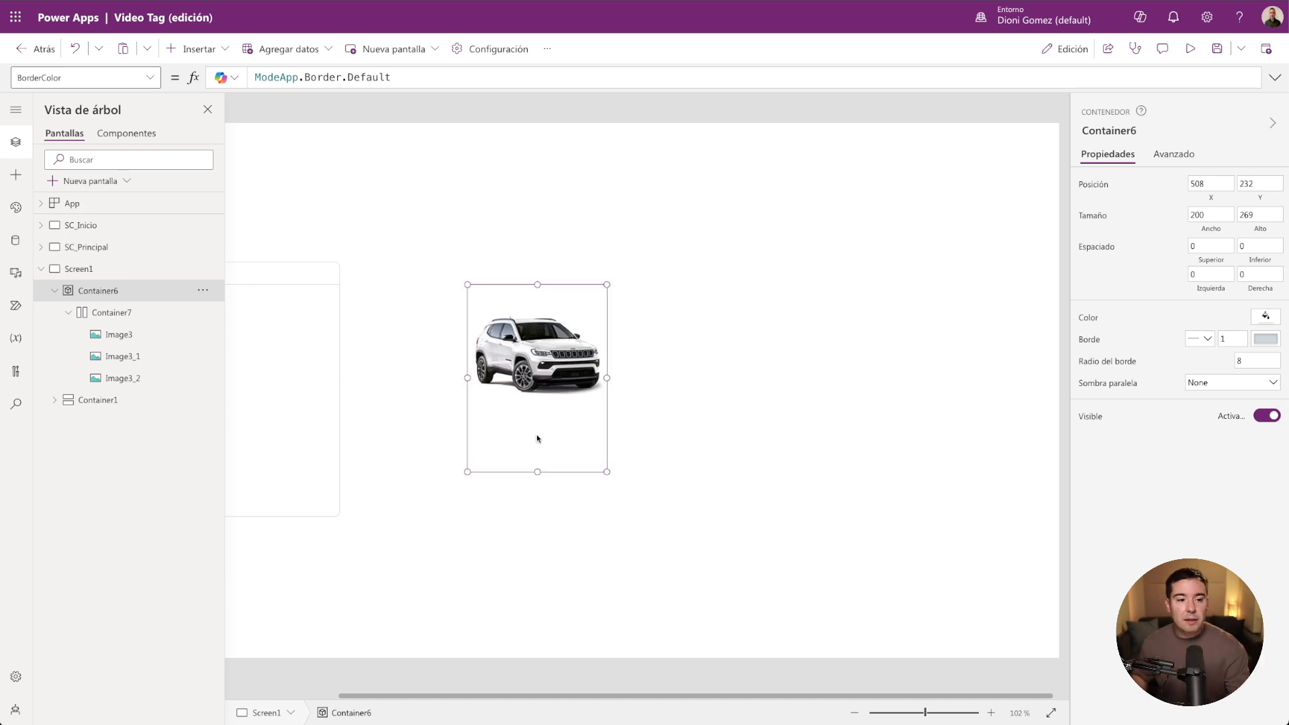
Insert the classic down-arrow icon Abajo directly on Screen1, outside the containers.
click(53, 292)
click(68, 269)
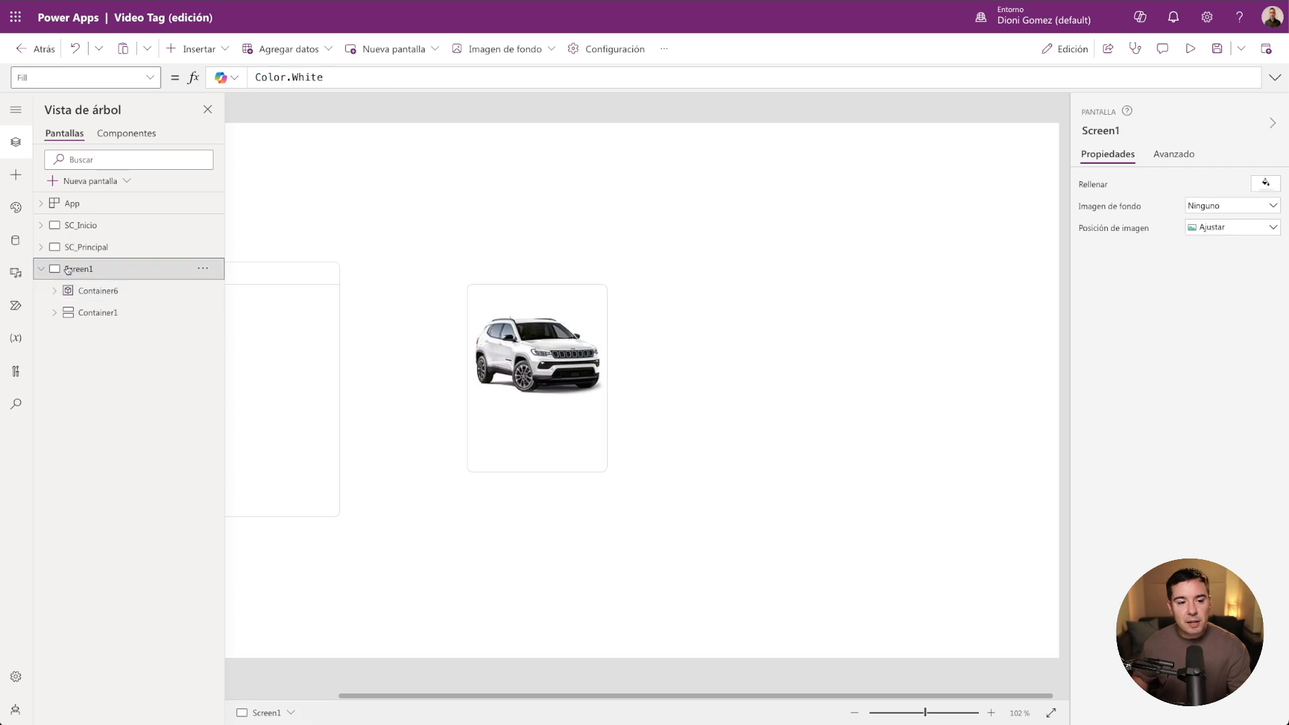
click(198, 49)
scroll(179, 342, down, 1)
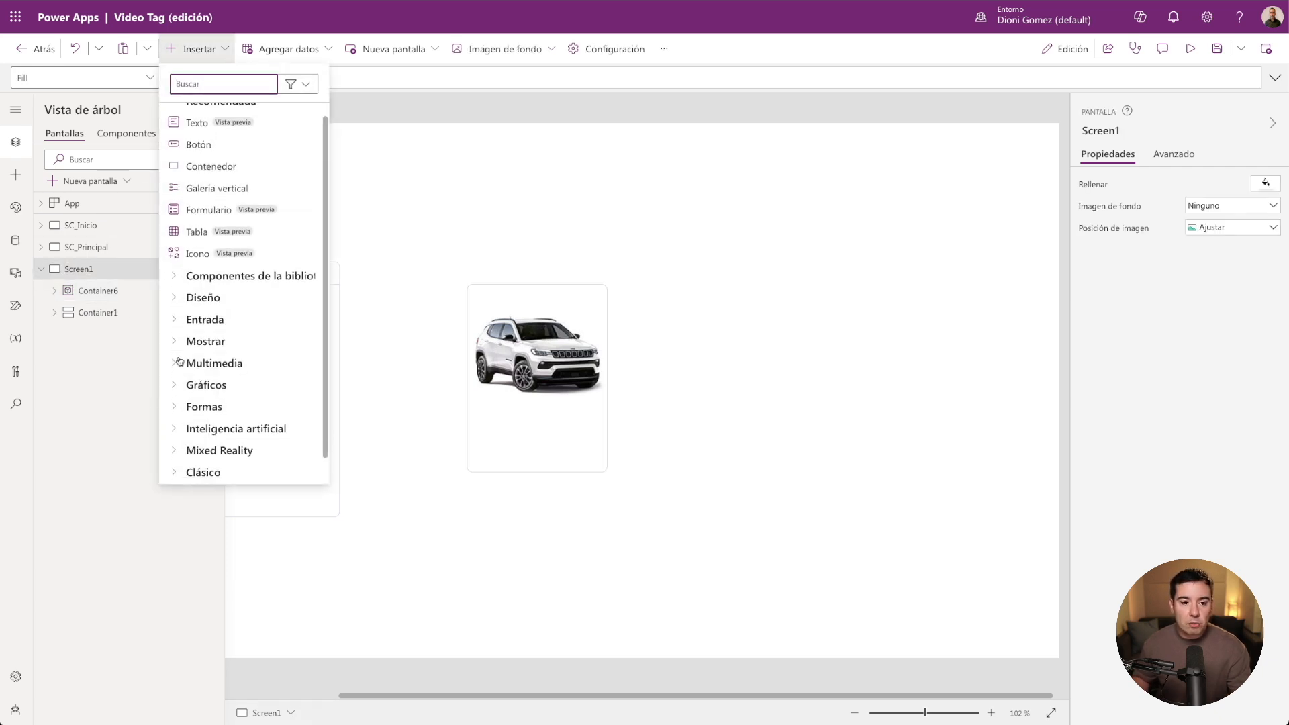
scroll(181, 332, down, 2)
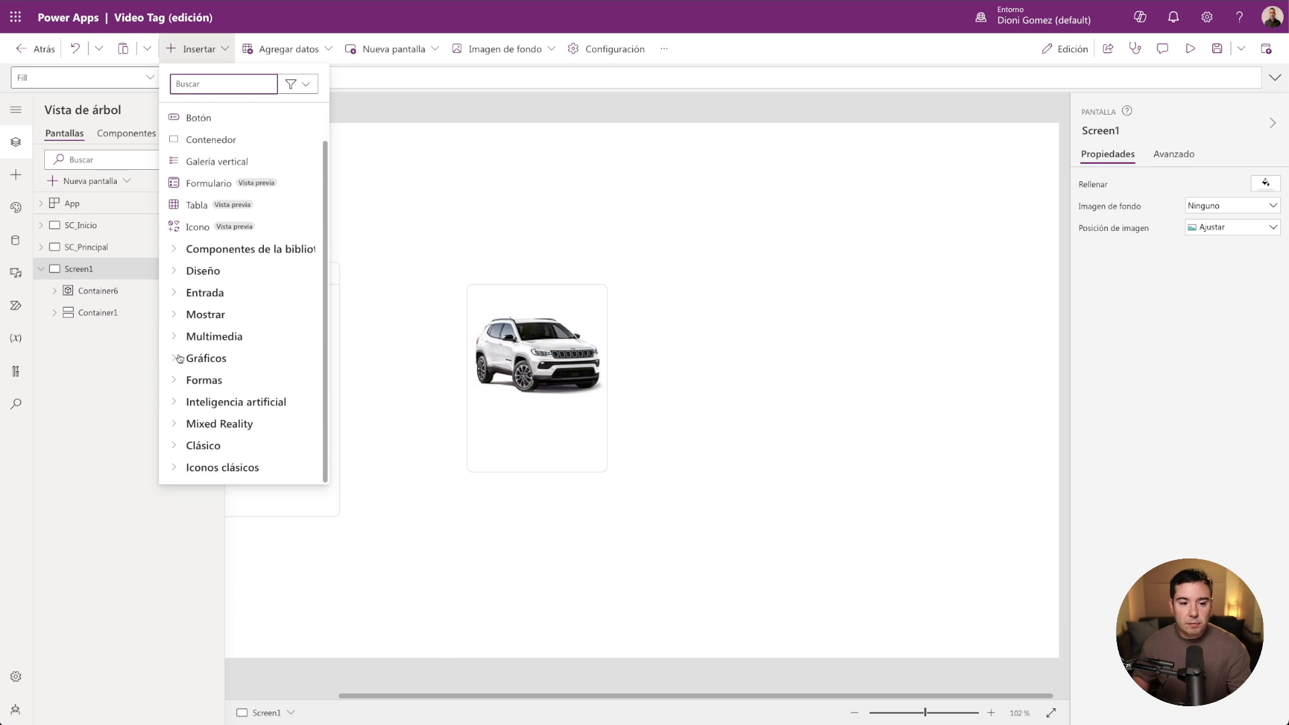
text(ico)
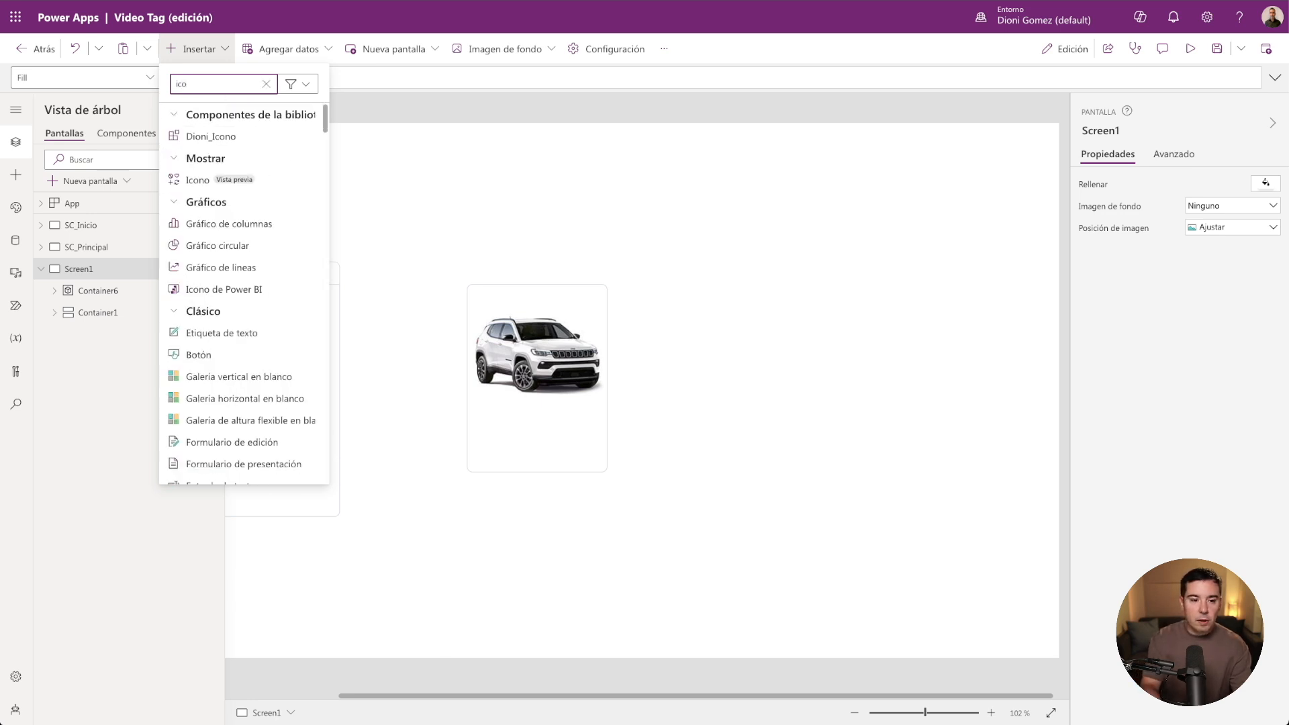
scroll(228, 311, down, 5)
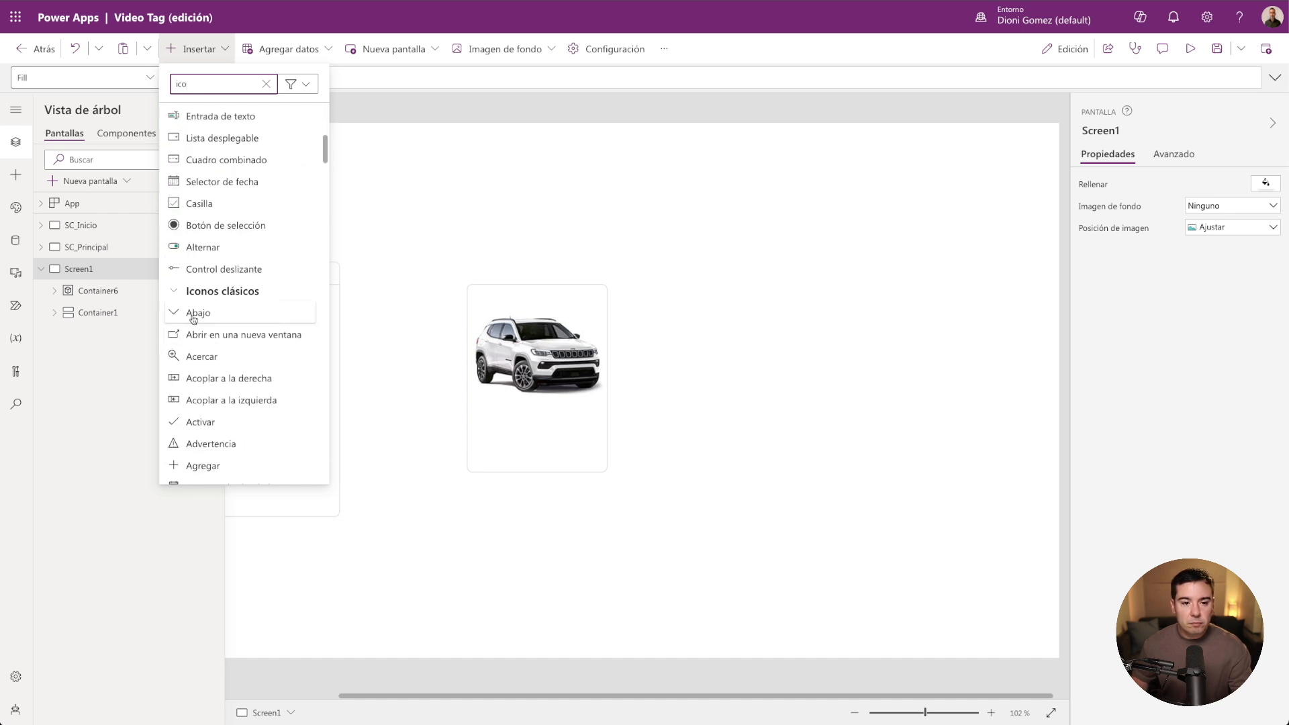
click(195, 313)
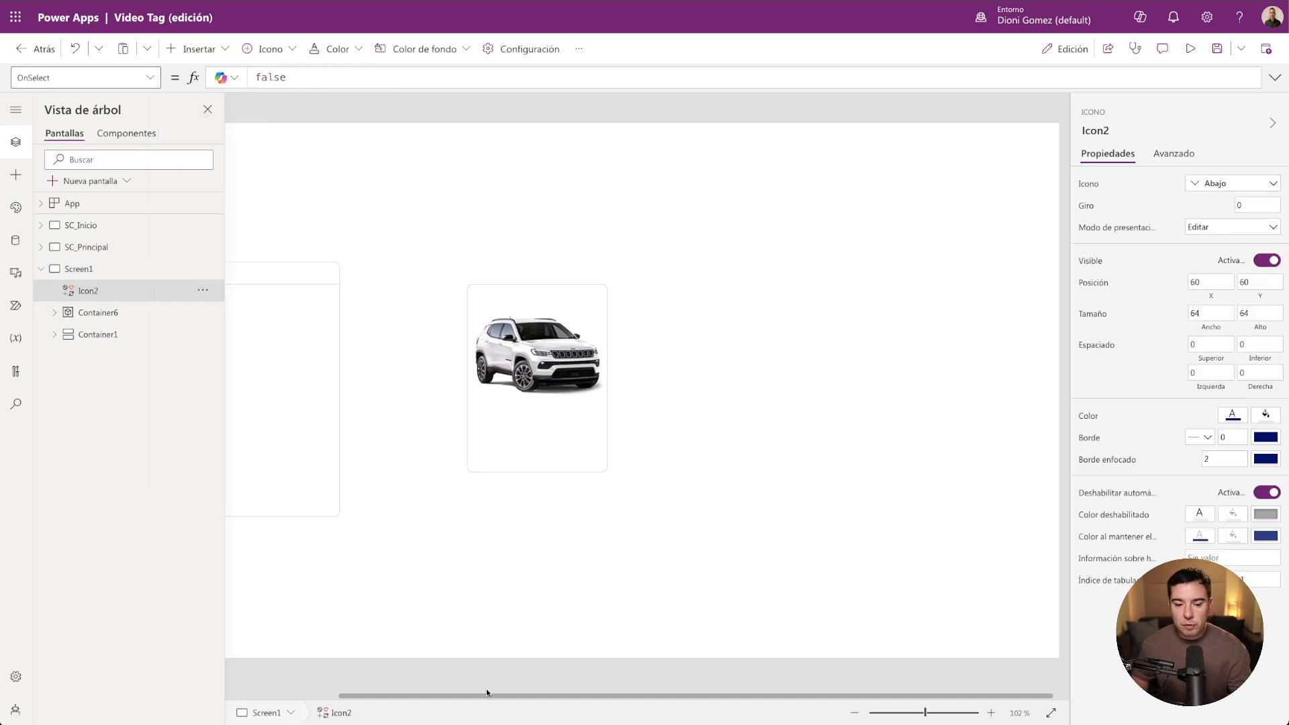
drag(486, 695, 339, 695)
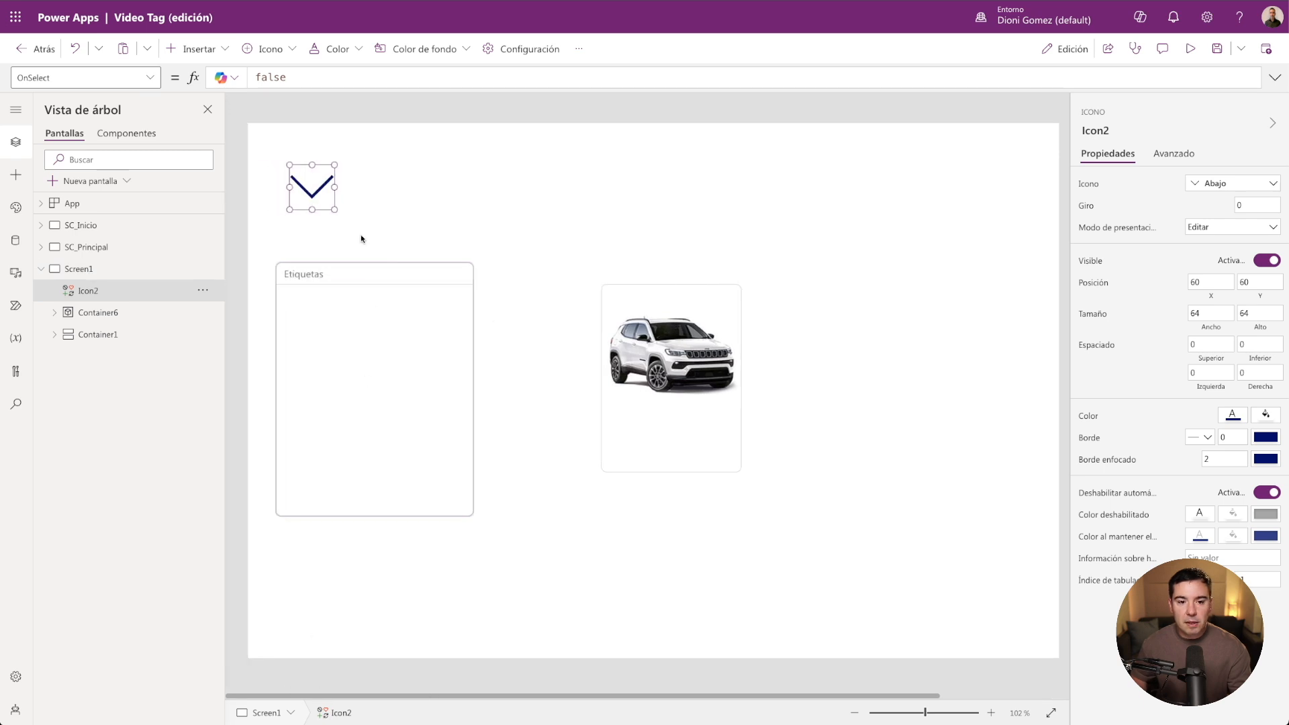
Move the down-arrow icon to the right of the car container and change its icon to Derecha.
drag(312, 186, 833, 377)
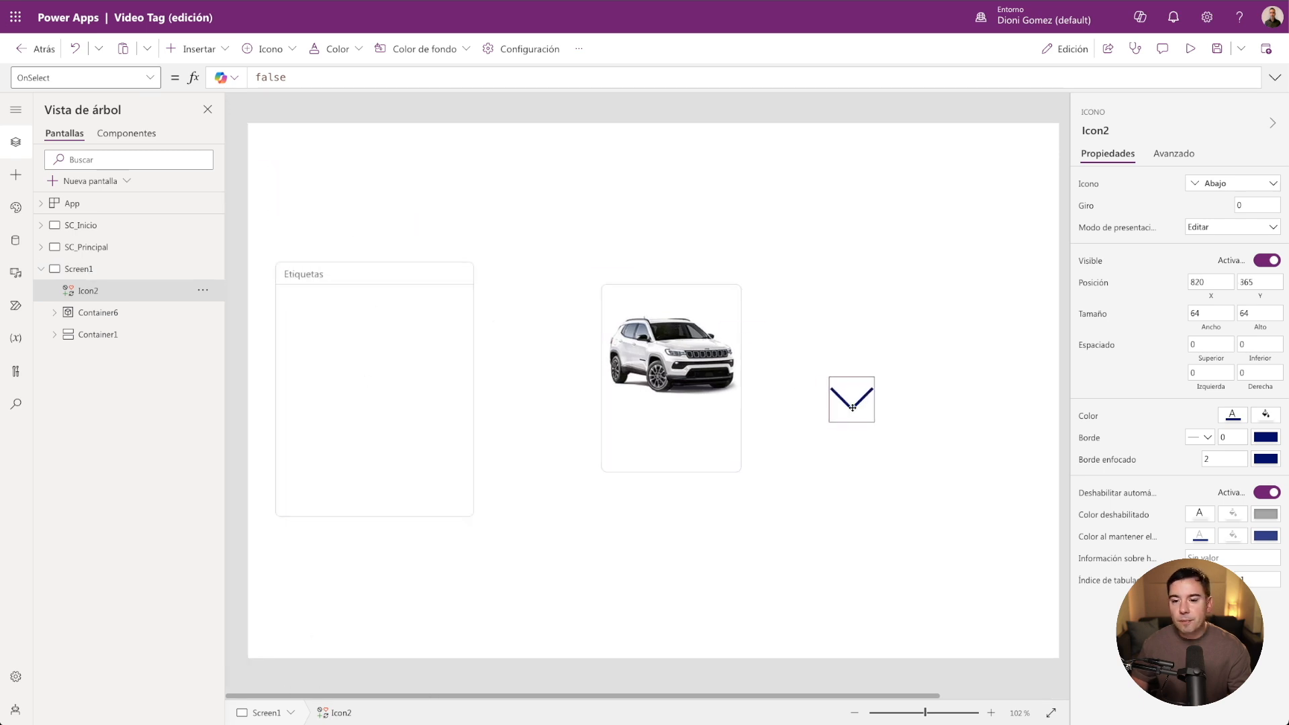
click(1249, 187)
text(der)
click(1109, 346)
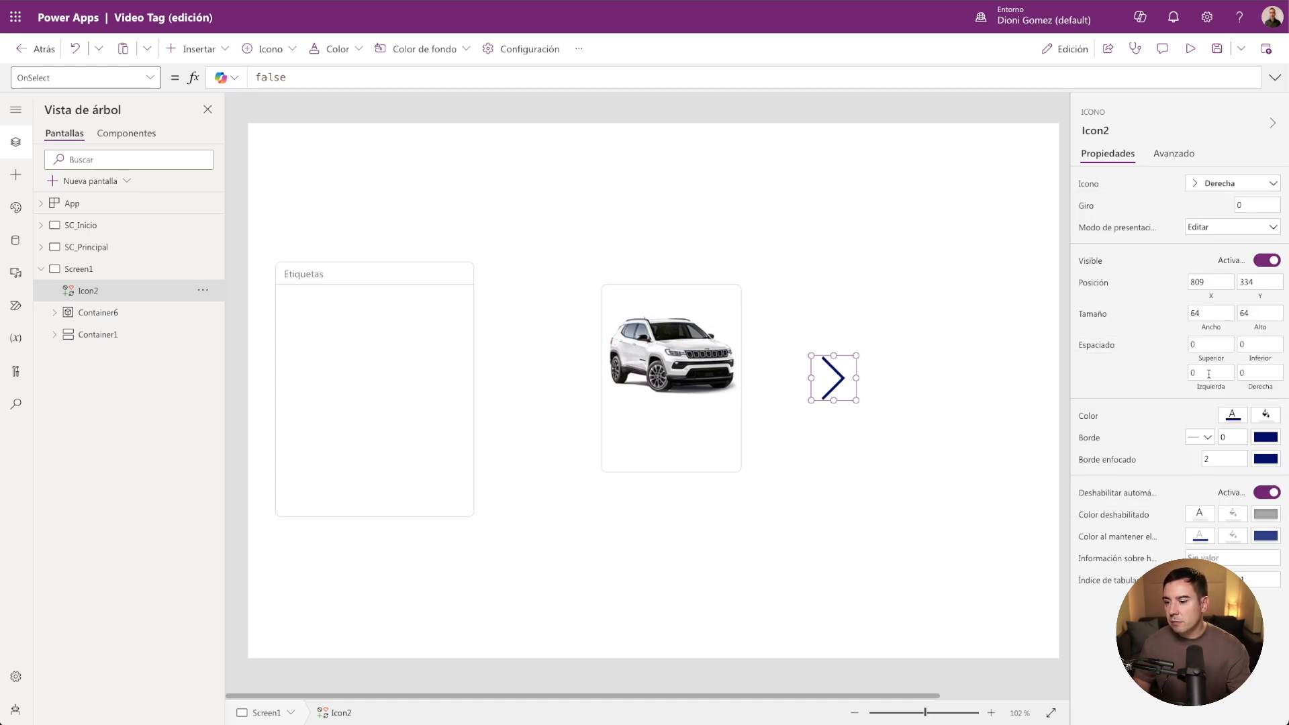
Set the Derecha icon's width and height to 24.
double_click(1213, 312)
text(24)
key(Tab)
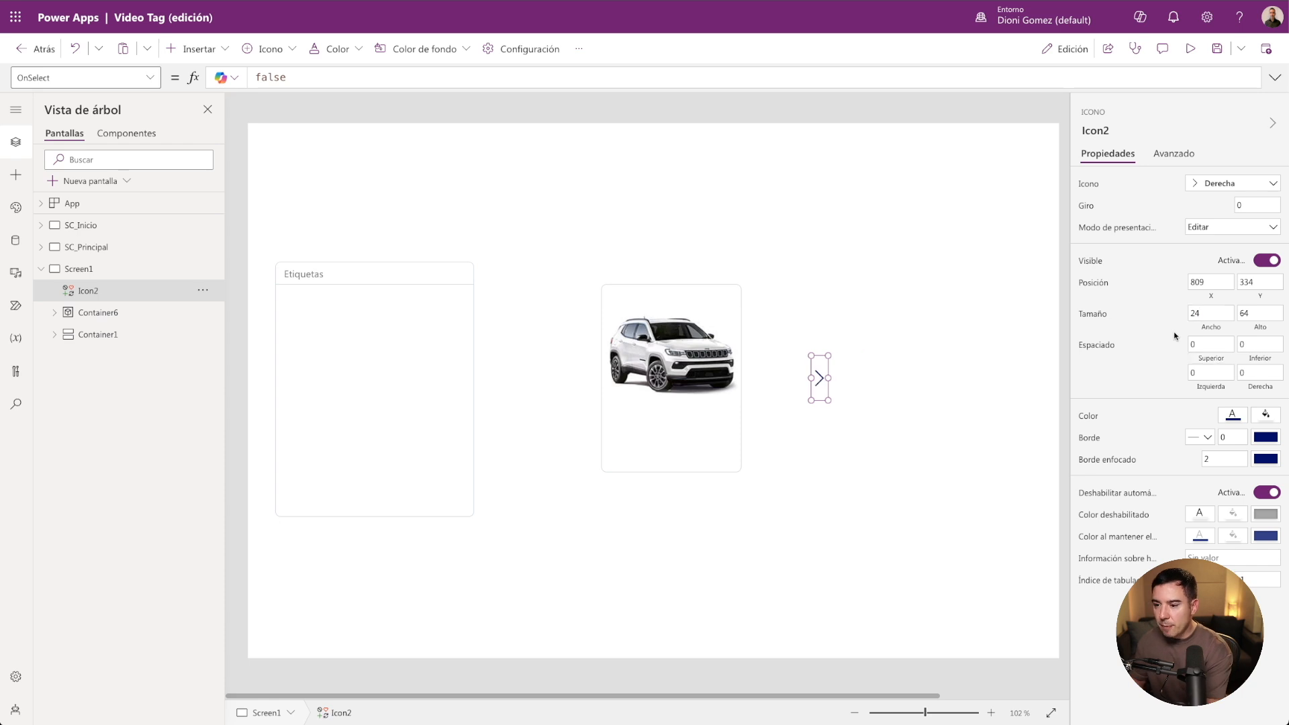
text(24)
click(1178, 311)
Place the Derecha arrow close to the car container and duplicate it on the opposite side as an Izquierda icon.
drag(818, 365, 576, 377)
key(ctrl+c)
key(ctrl+v)
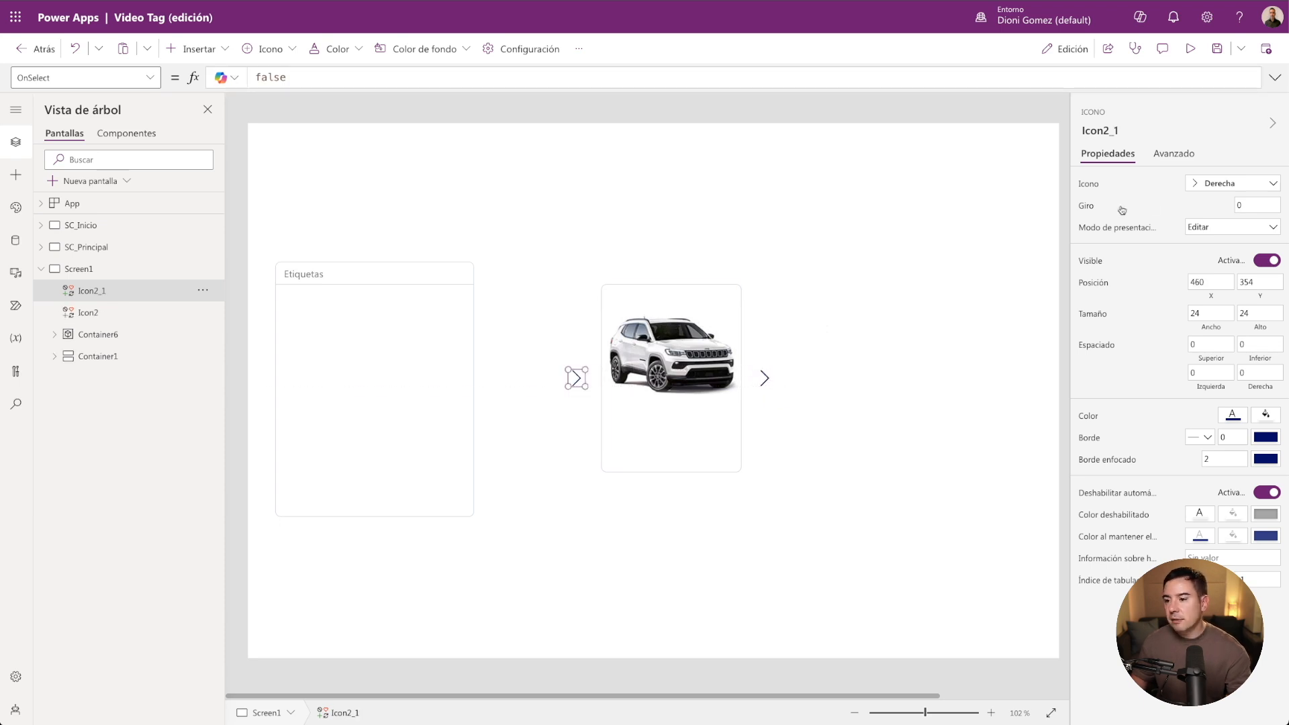
click(1232, 183)
click(1127, 209)
text(izq)
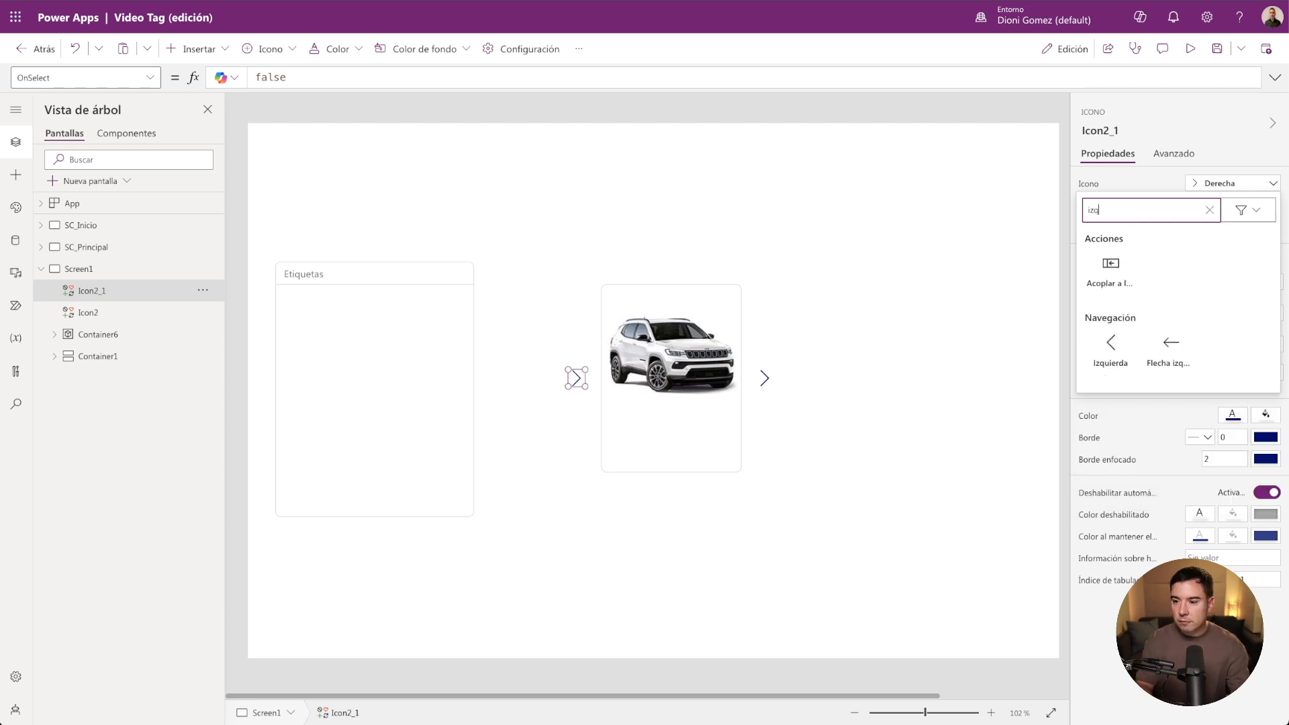
click(1110, 346)
click(692, 552)
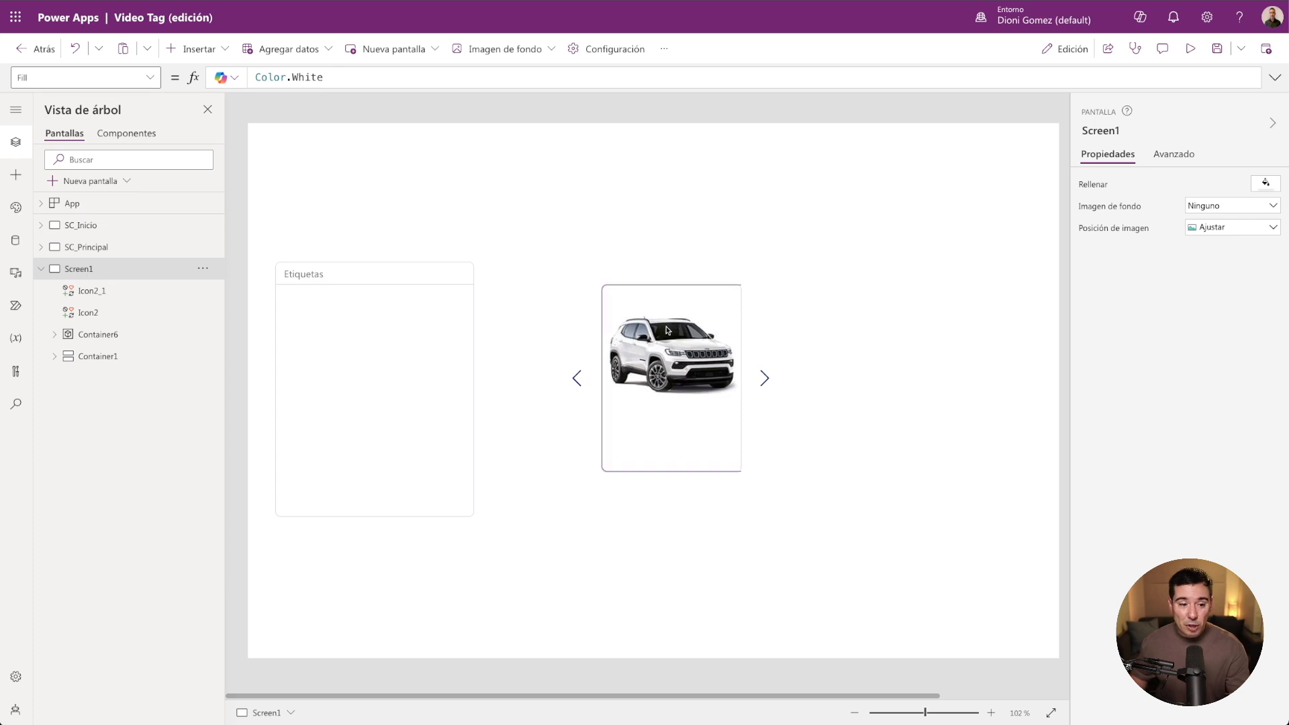
Set the width of the inner Container7 to 200*3, based on the widths of Container6 and the car images.
click(98, 335)
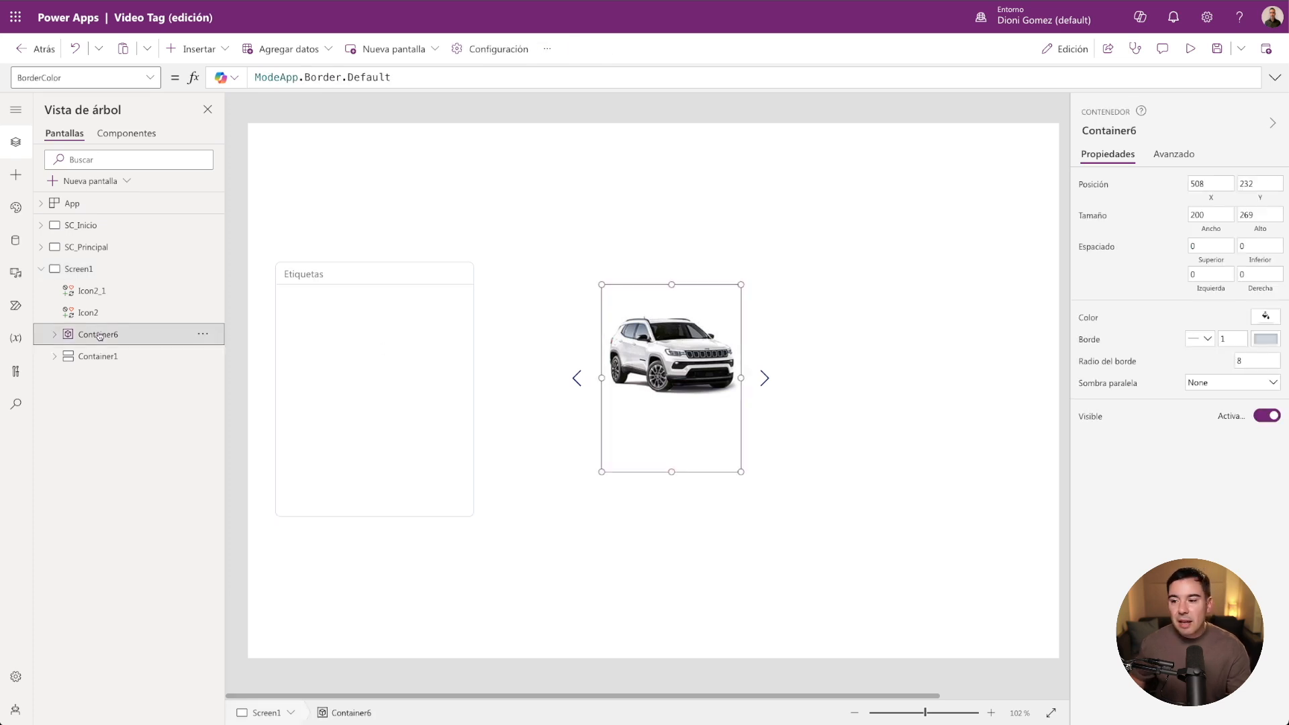
click(1212, 216)
click(55, 334)
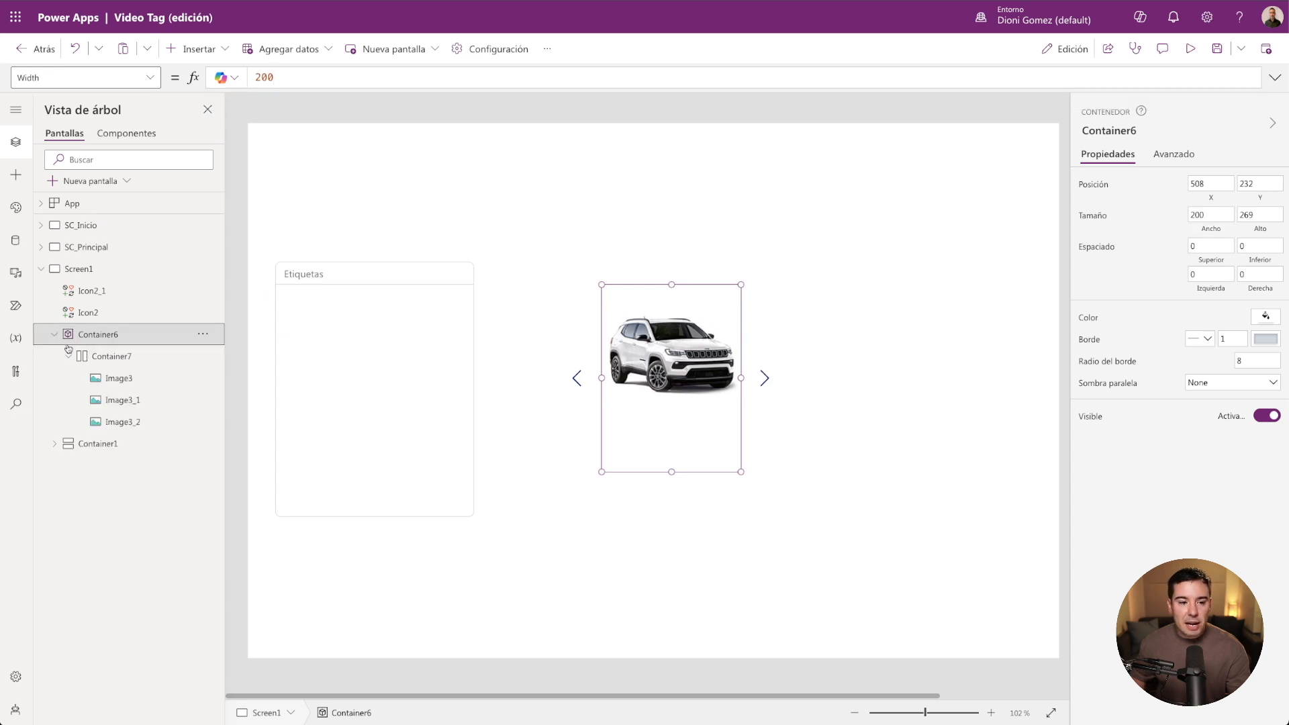
click(97, 361)
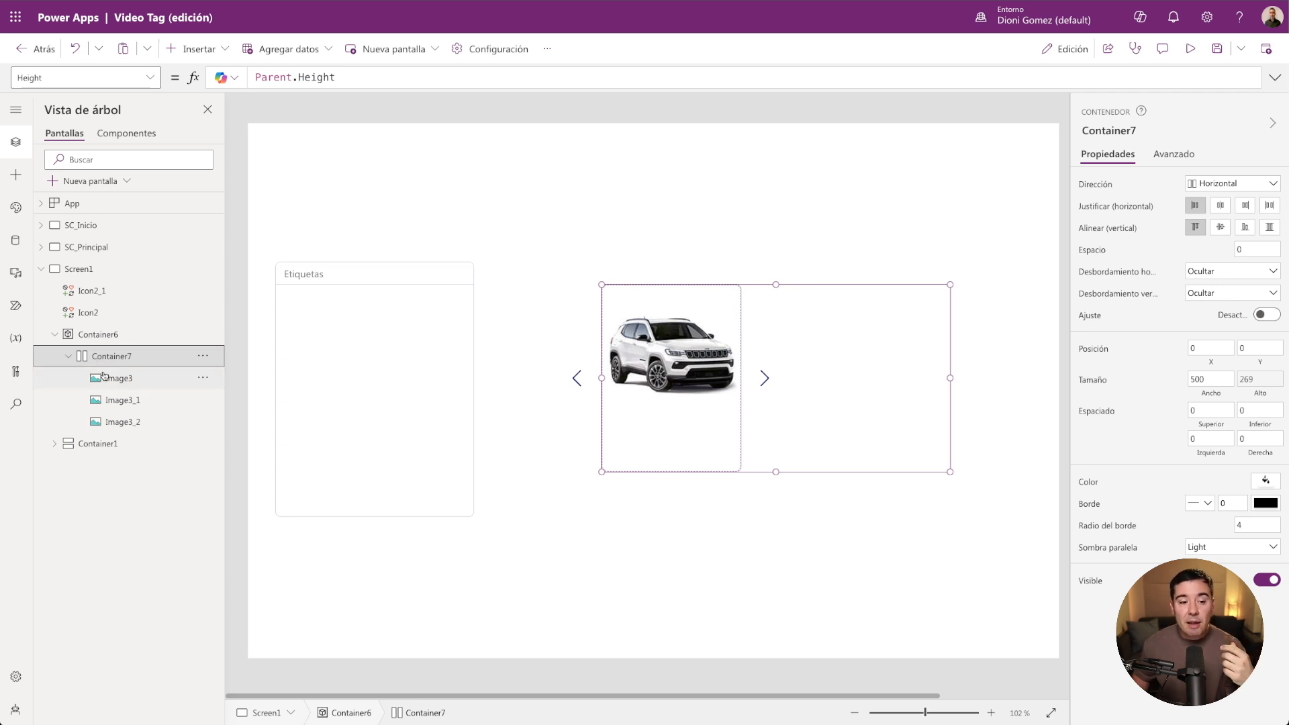
click(104, 377)
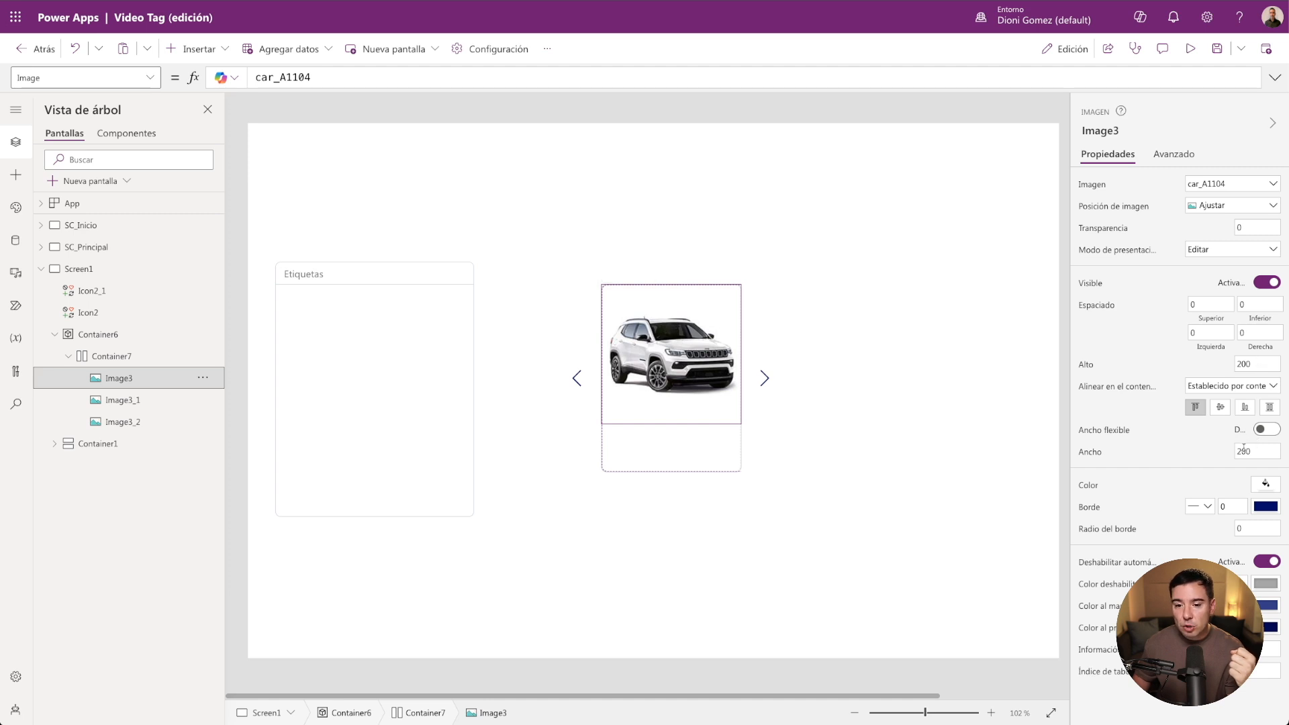
click(98, 362)
click(1212, 380)
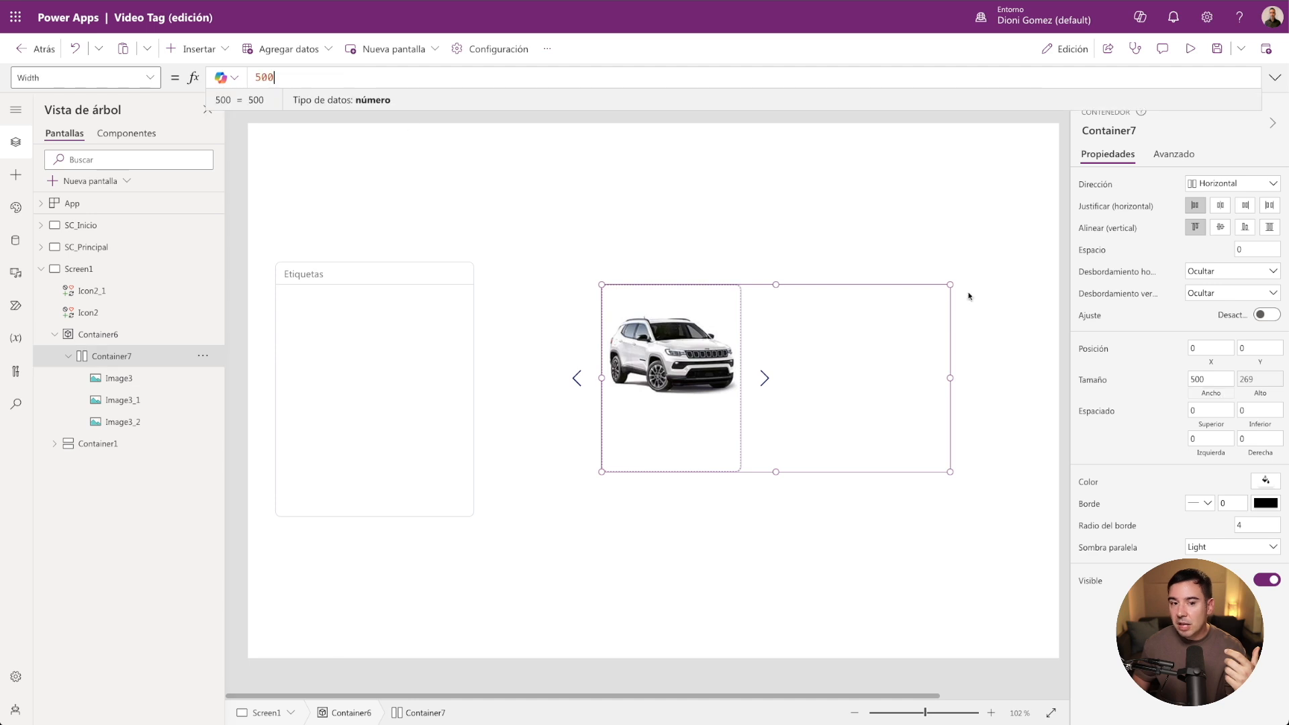
drag(293, 79, 253, 79)
text(50200)
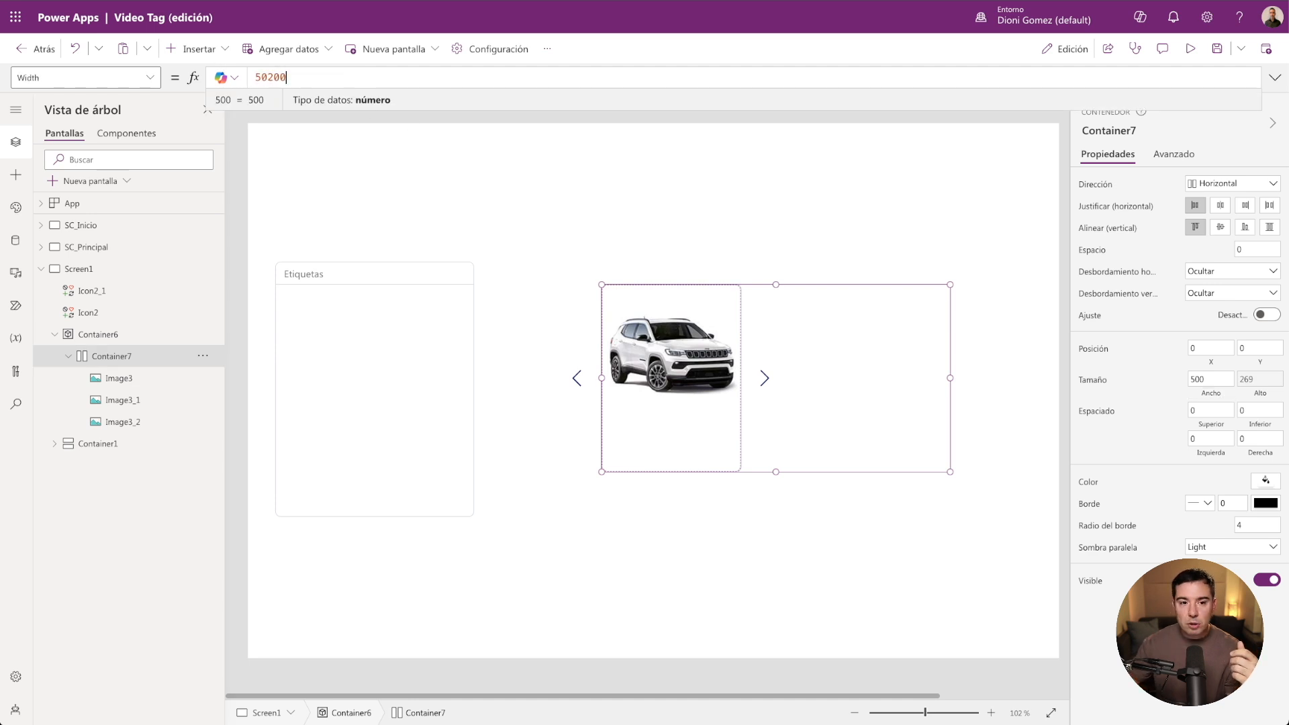
key(BackSpace)
key(BackSpace)
key(BackSpace)
key(BackSpace)
key(BackSpace)
text(200*)
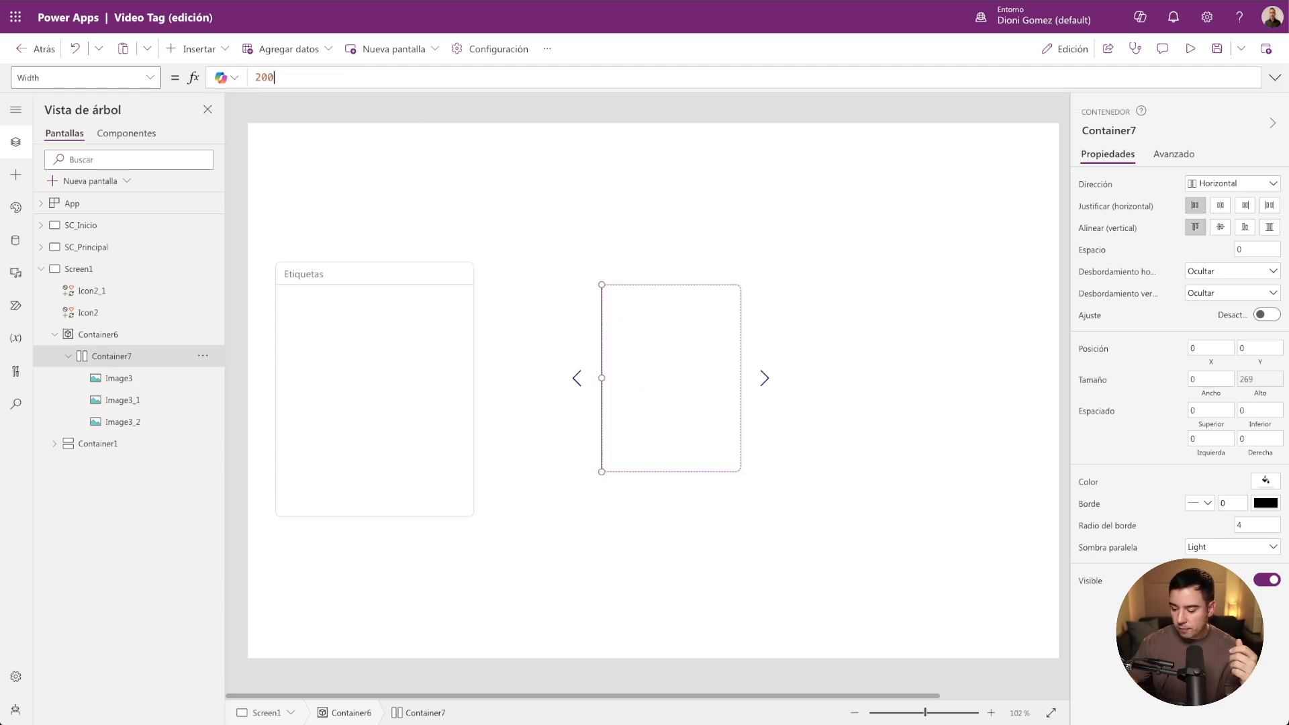
text(3)
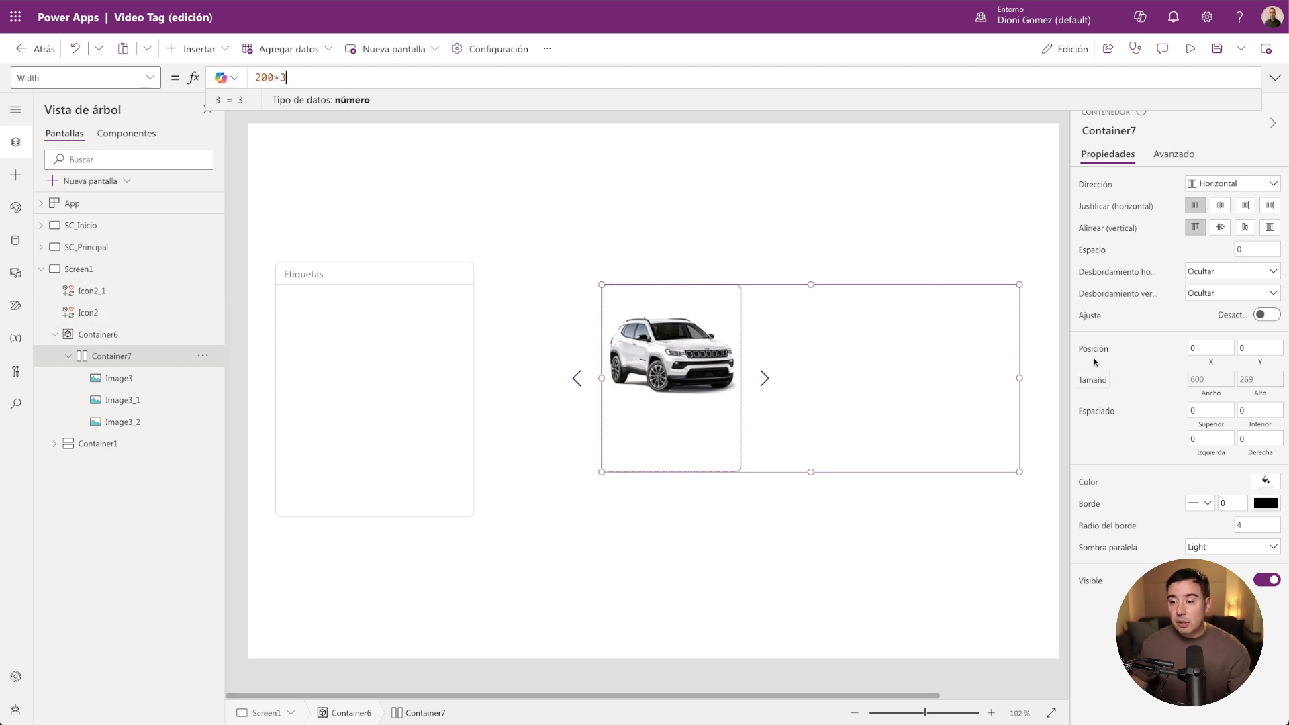
Set Container7's X position to 200.
click(1209, 348)
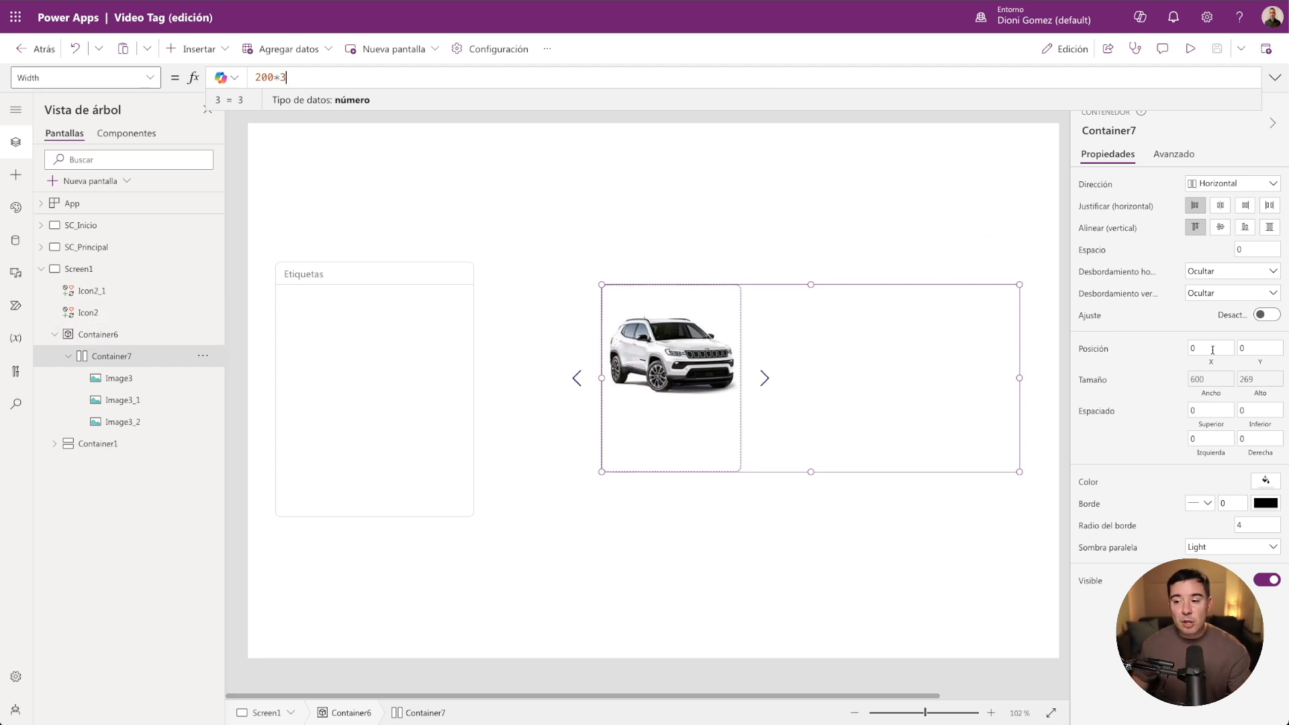
text(200)
click(1163, 360)
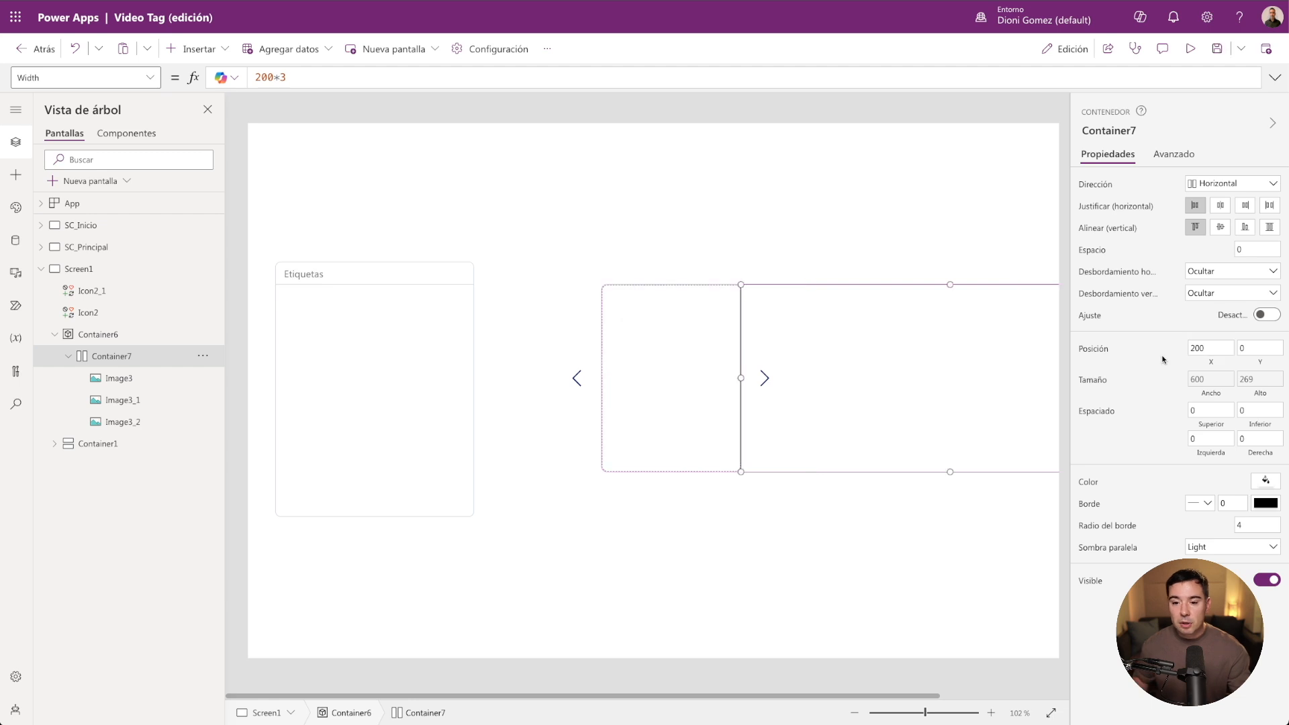
Change Container7's X position to -200 to bring the second car image into the frame.
click(1184, 348)
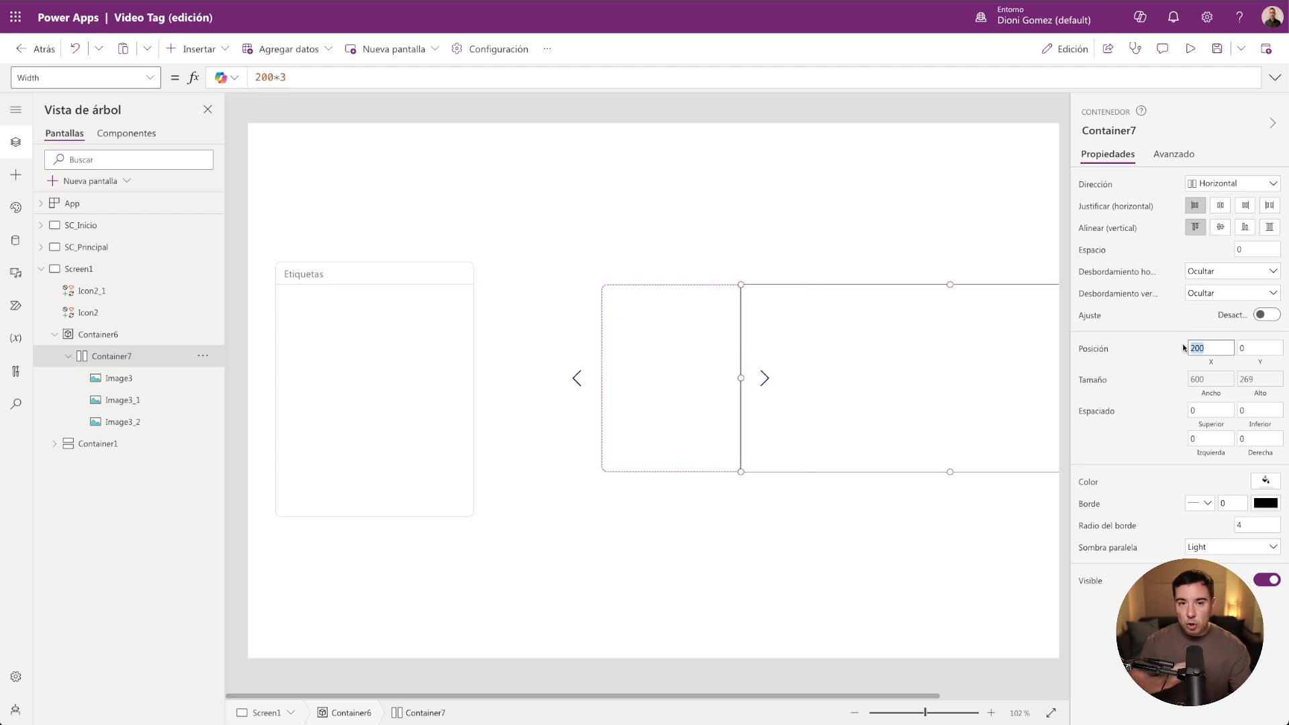
click(1206, 347)
click(1191, 348)
text(-)
click(1172, 346)
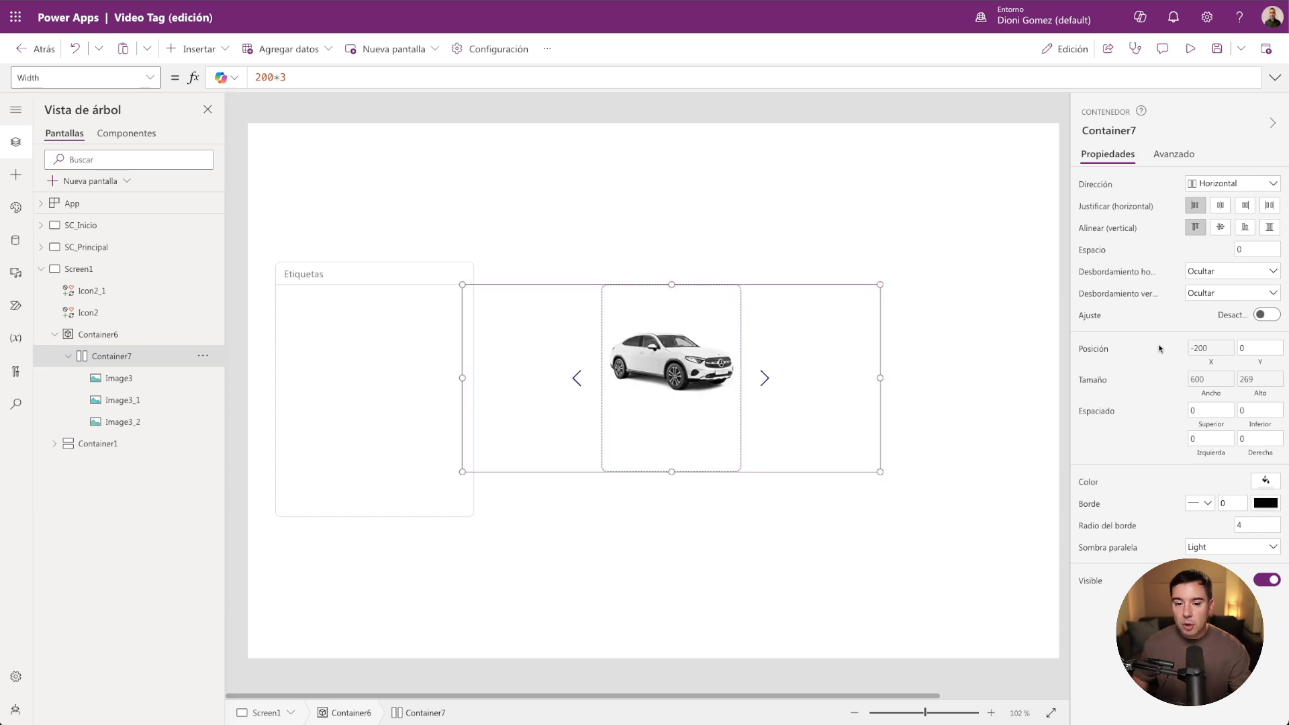
Change Container7's X position to -400 to bring the third car image into the frame.
click(1202, 349)
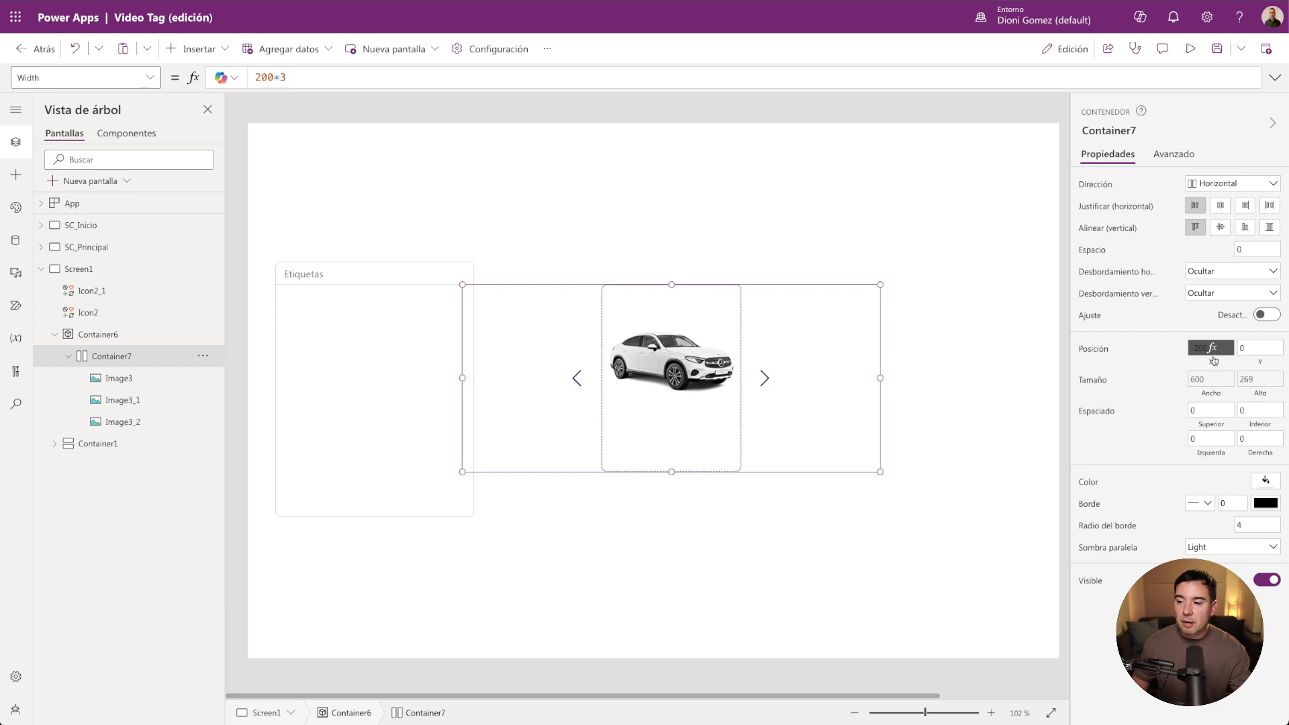
click(268, 78)
key(BackSpace)
text(400)
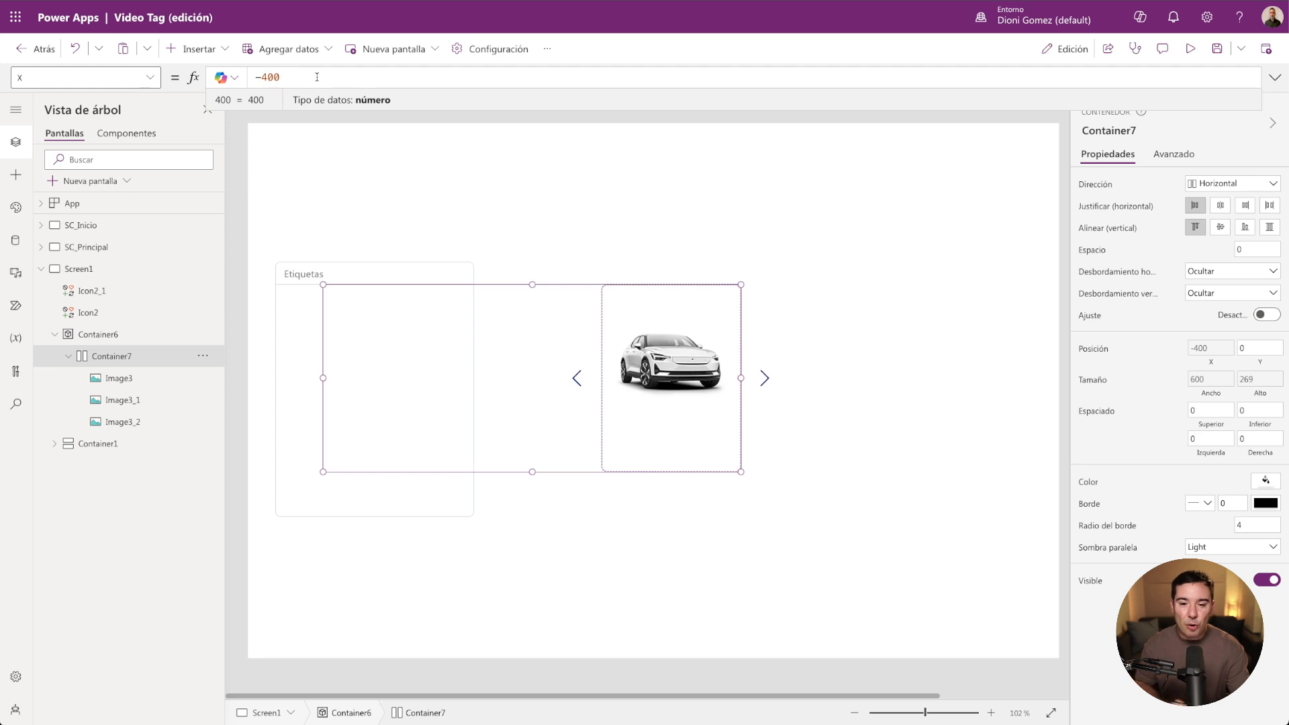
Return Container7's X position to 0 and deselect the container.
drag(316, 77, 260, 78)
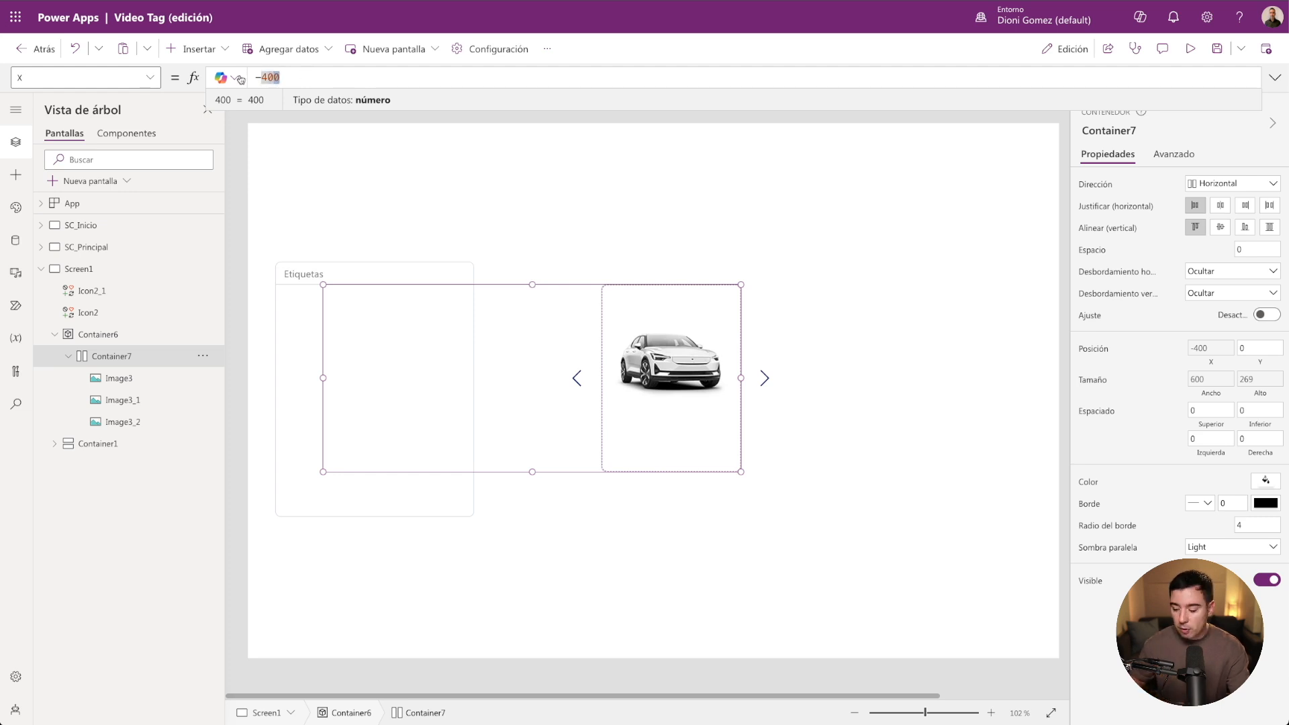
key(BackSpace)
key(BackSpace)
text(0)
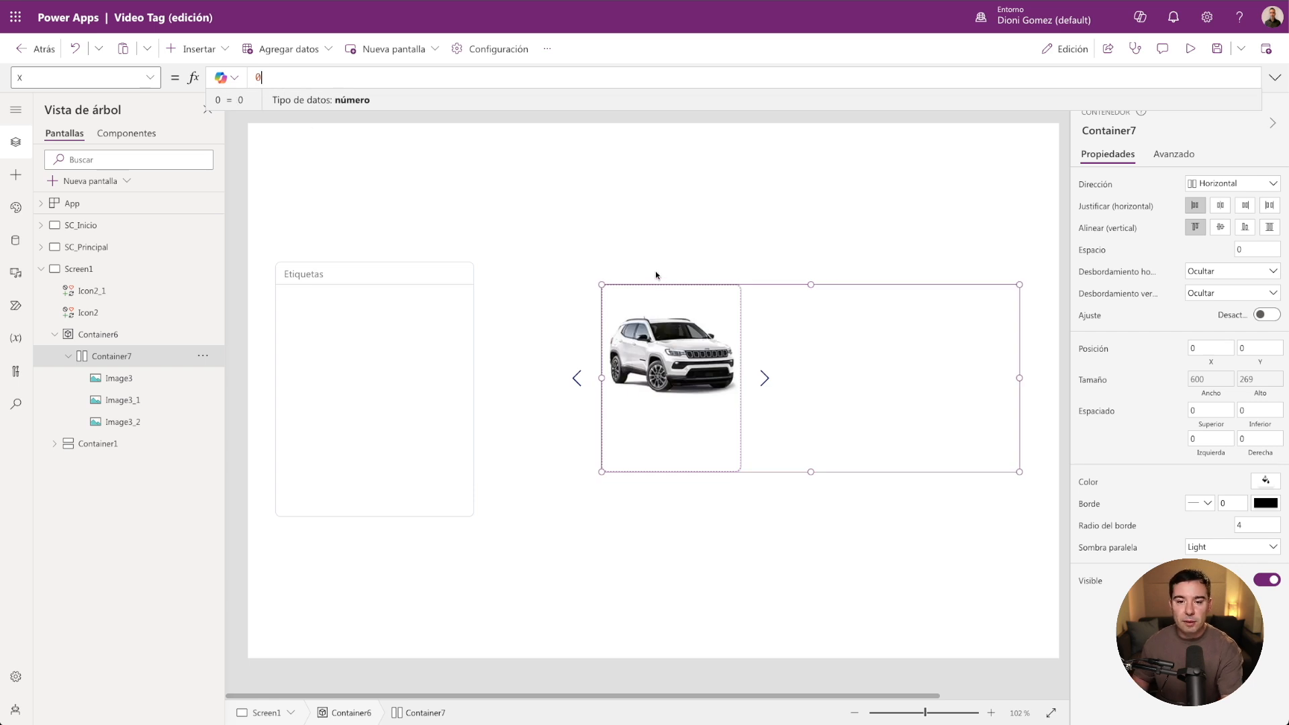
click(655, 232)
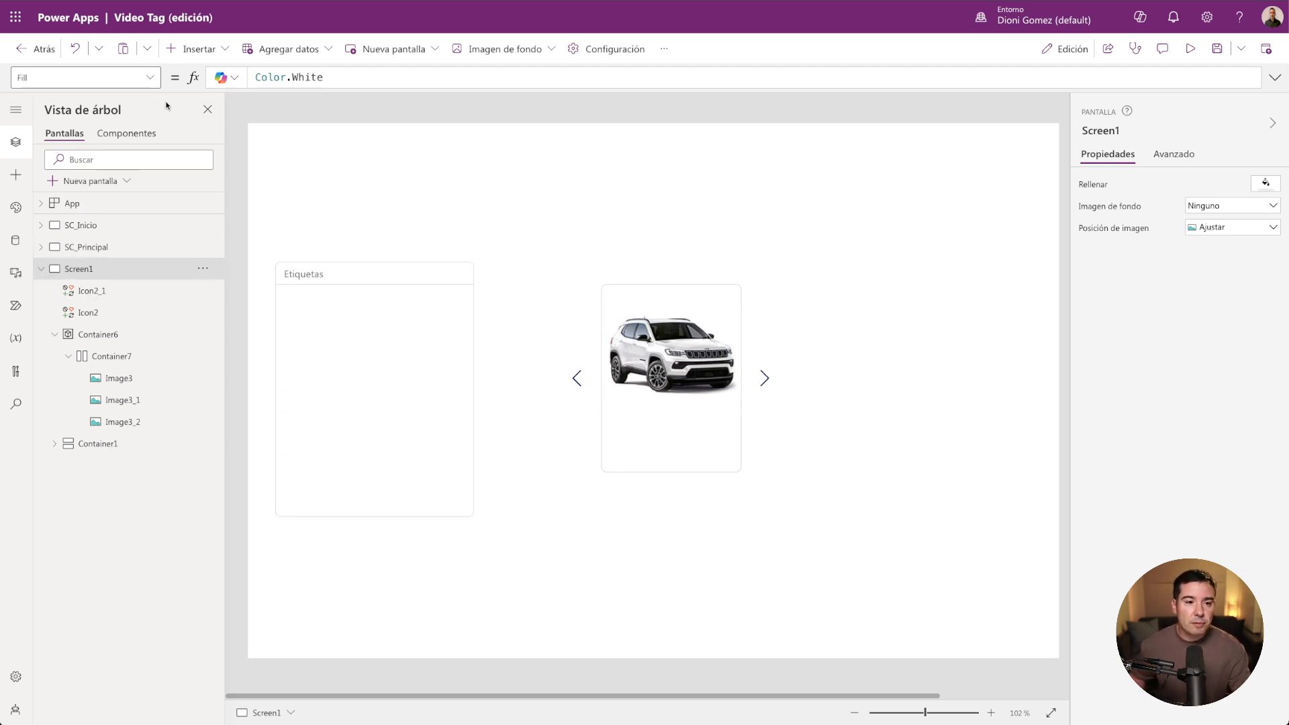
click(198, 48)
text(tem)
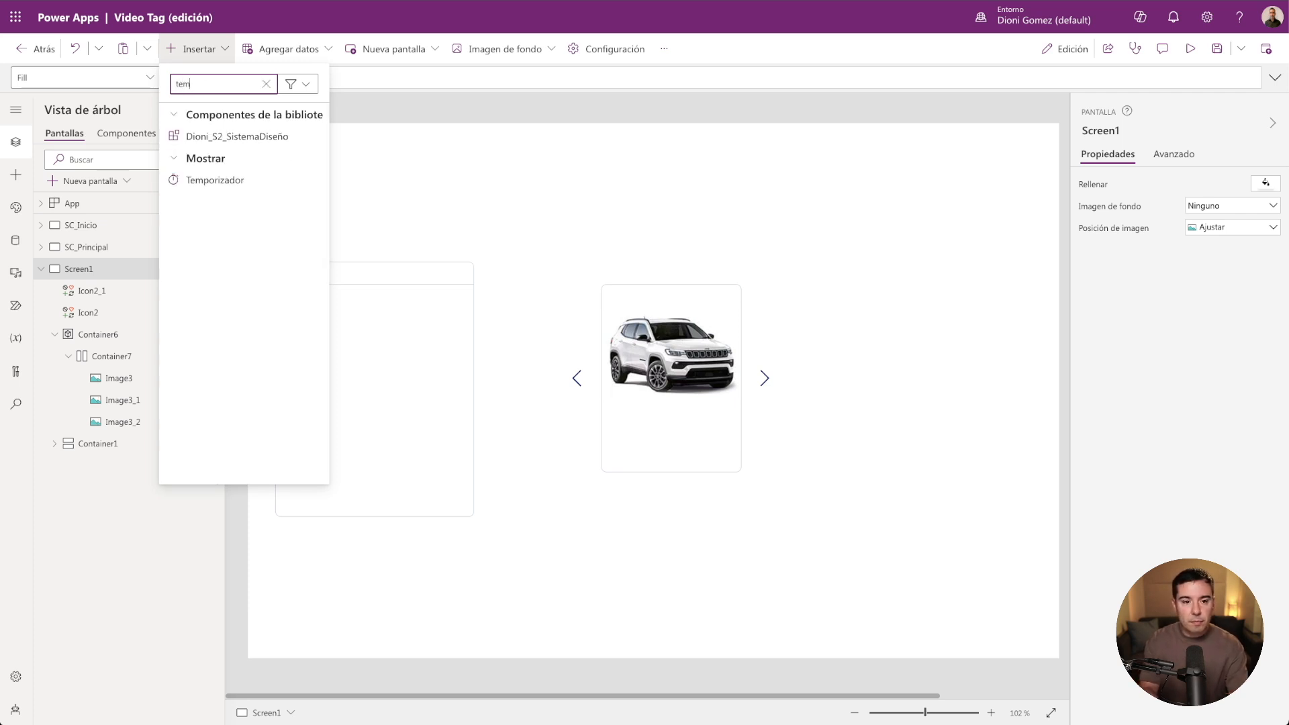
key(BackSpace)
key(BackSpace)
key(BackSpace)
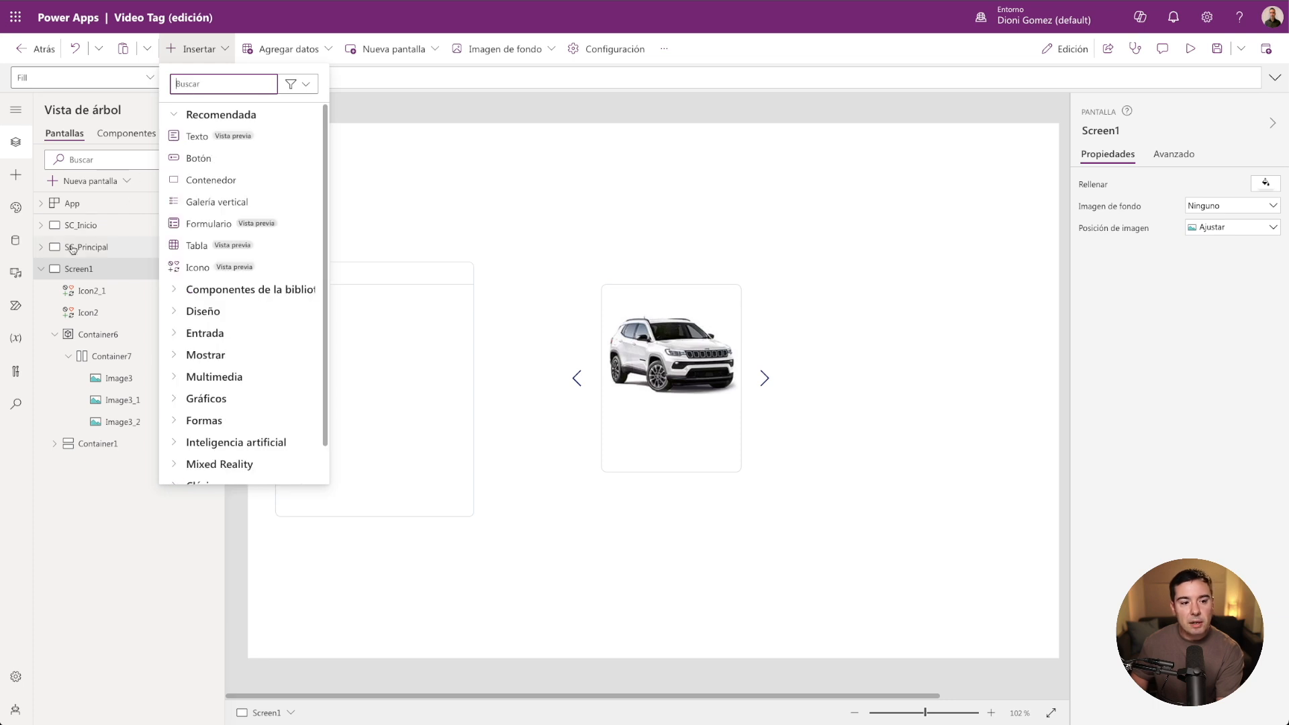
Copy the timer Movimiento from SC_Principal into Screen1 and show it above the car container.
click(73, 249)
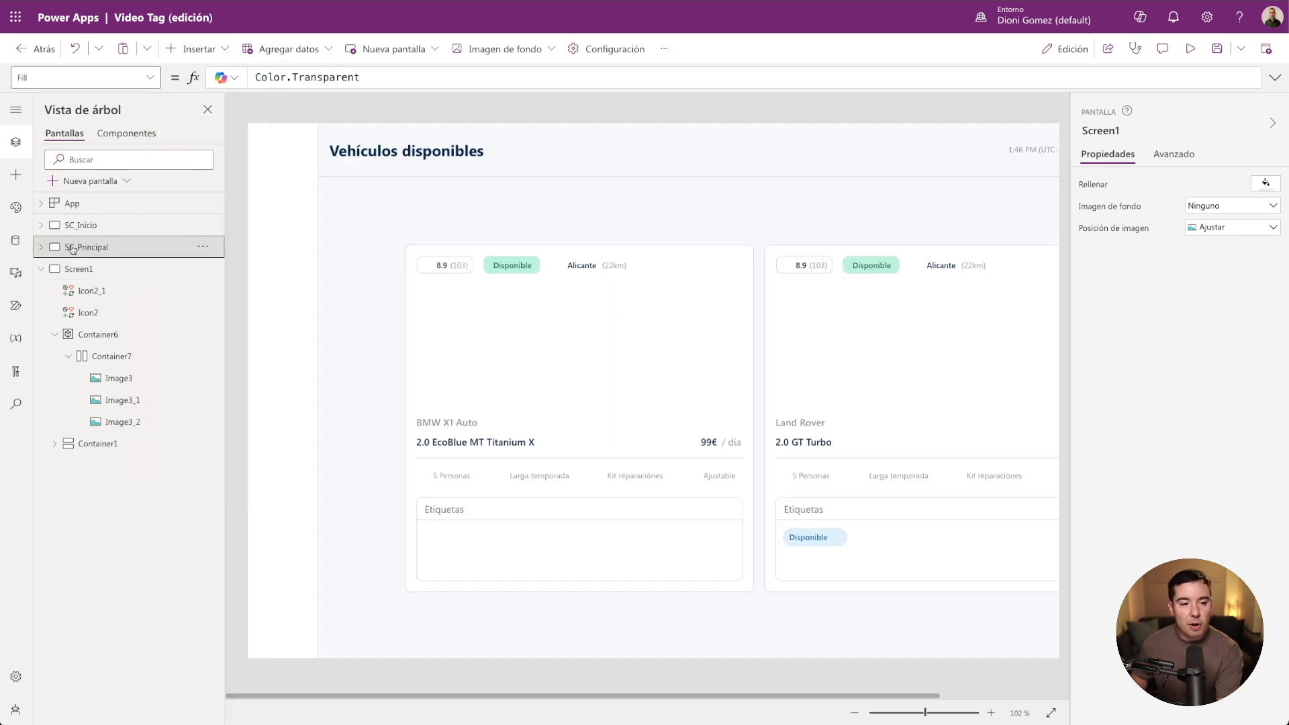
click(42, 248)
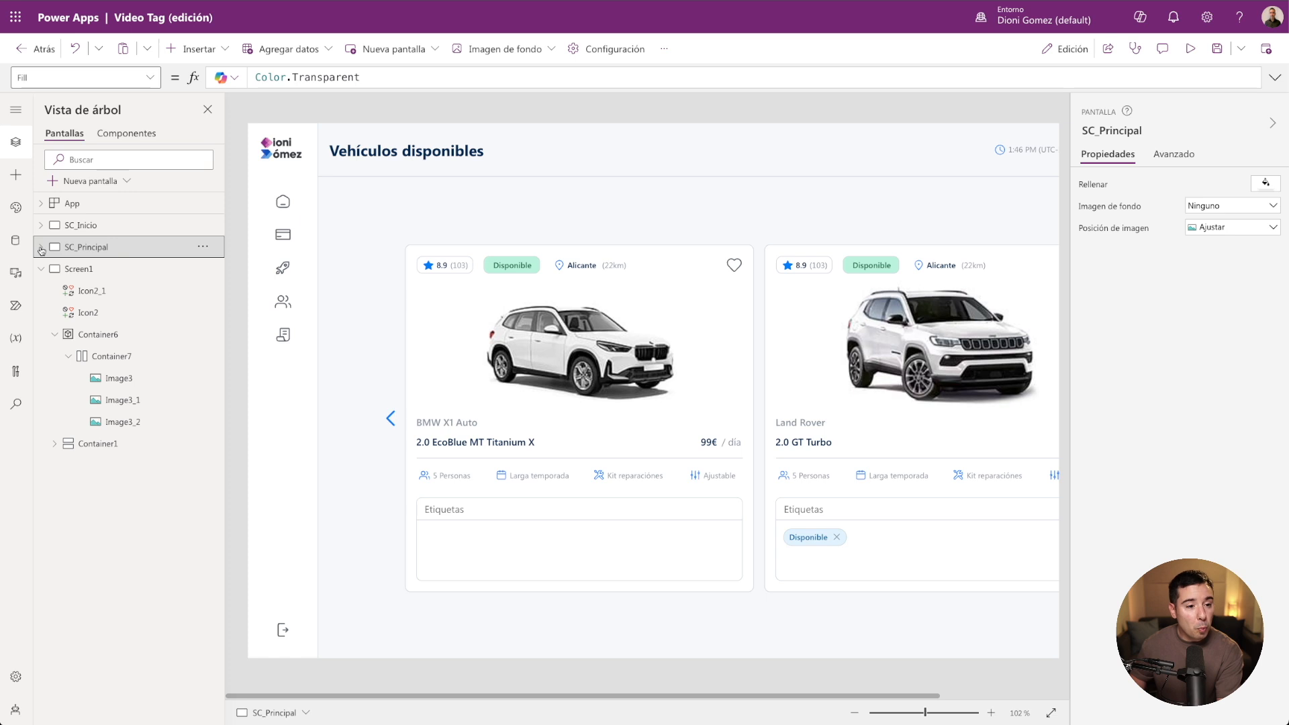
click(88, 270)
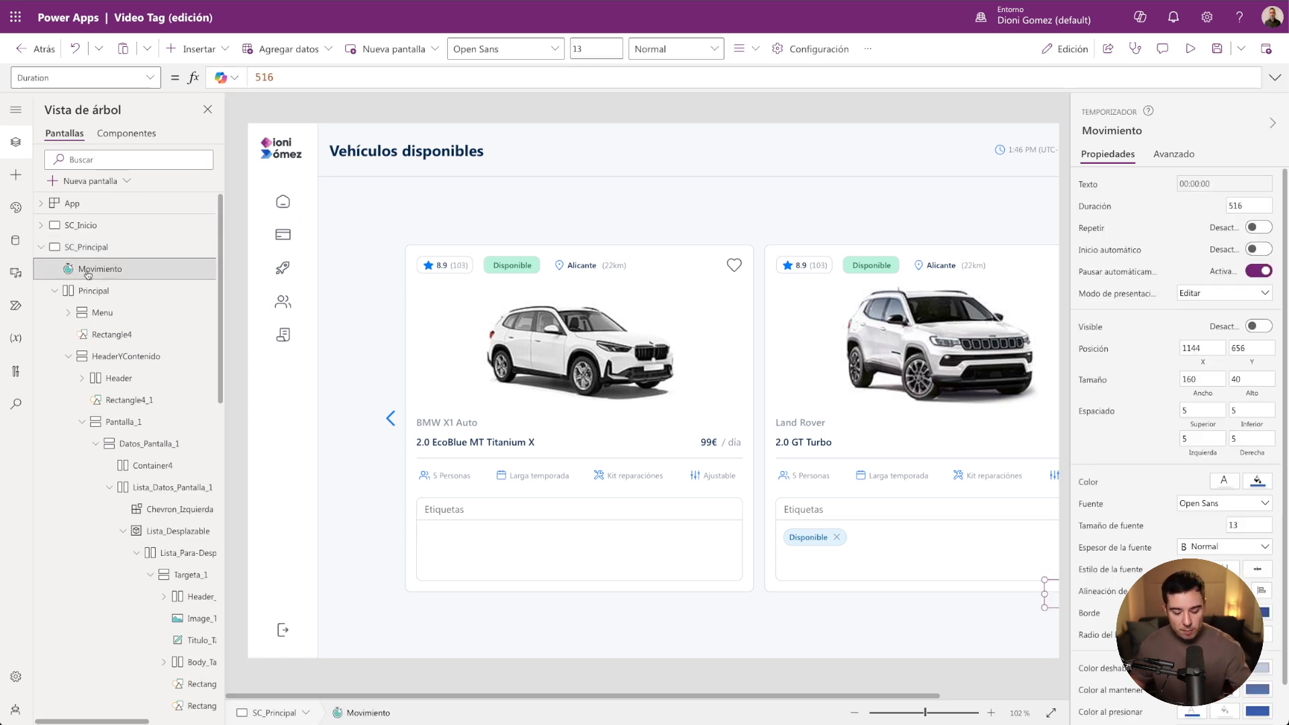
click(41, 247)
click(80, 269)
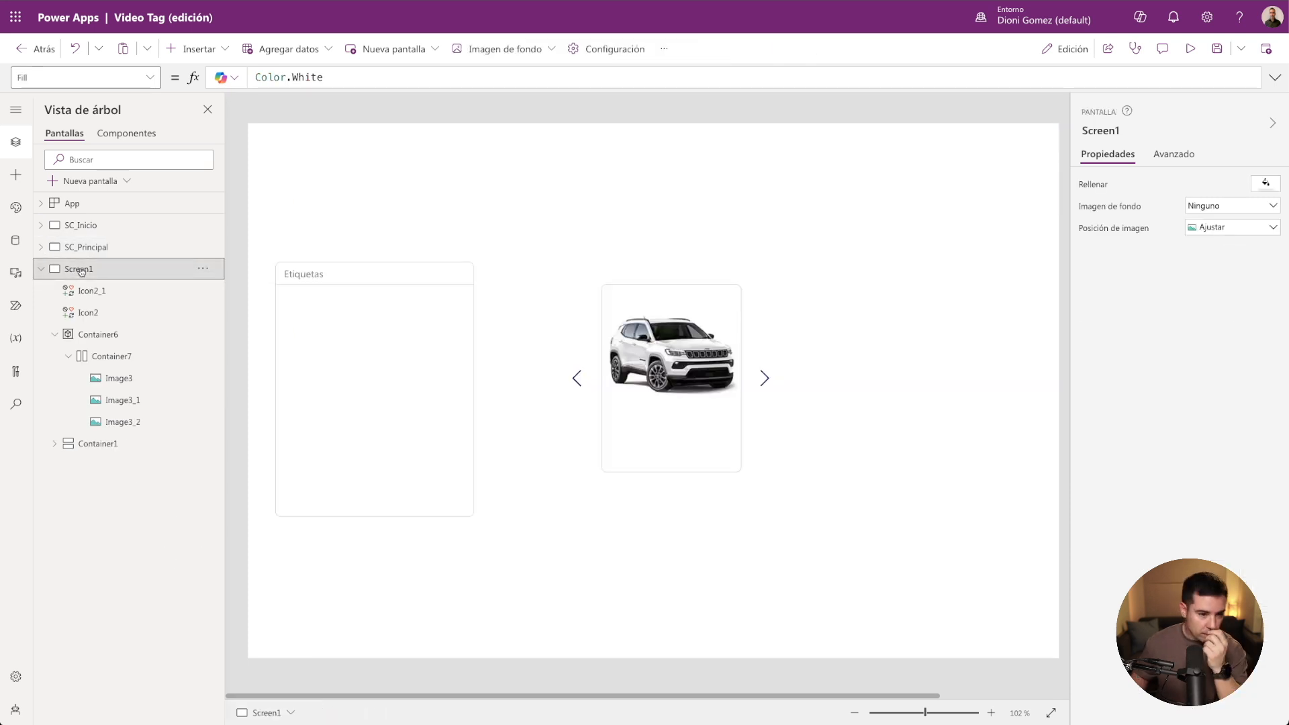
key(ctrl+v)
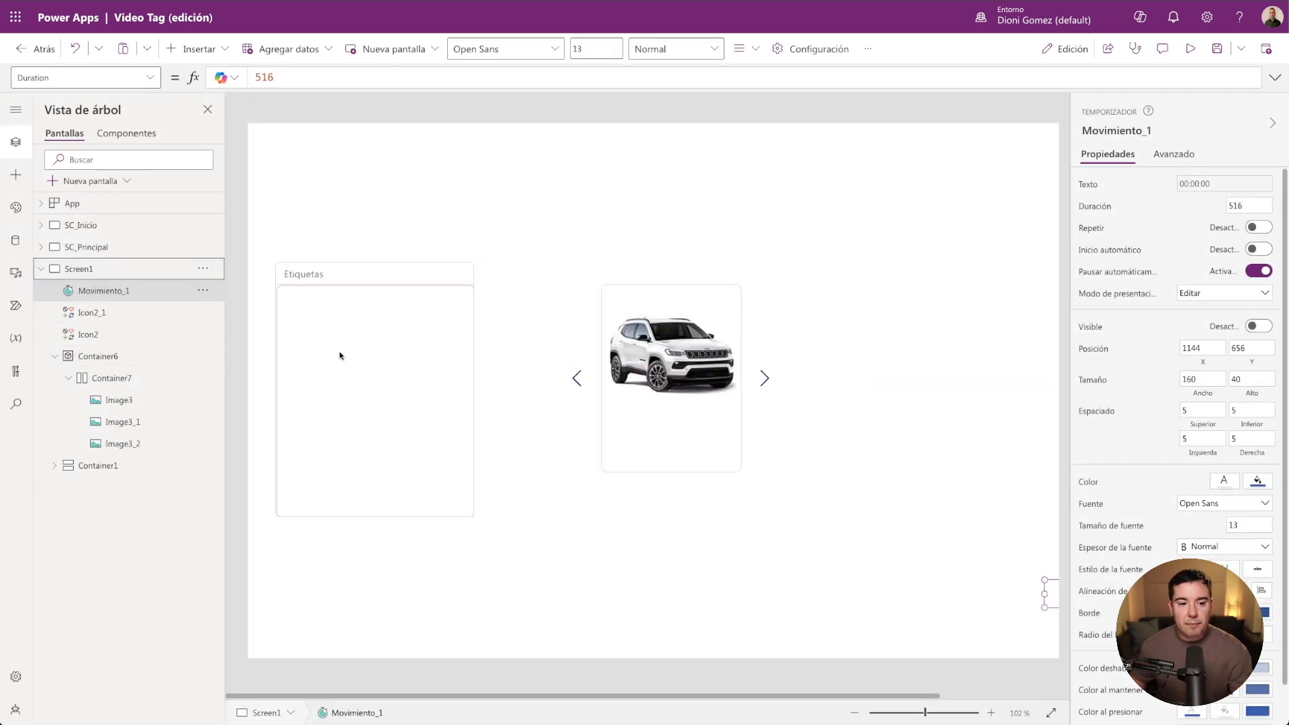
click(1259, 326)
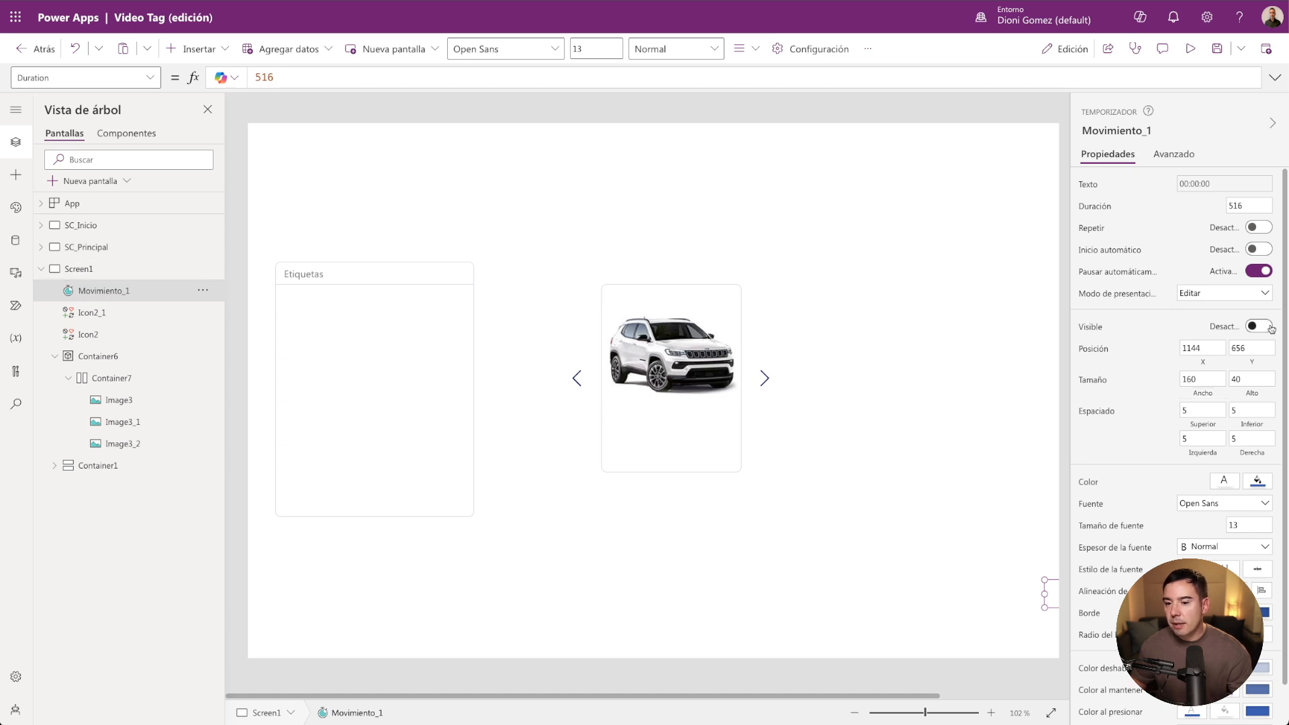
drag(1051, 603, 619, 204)
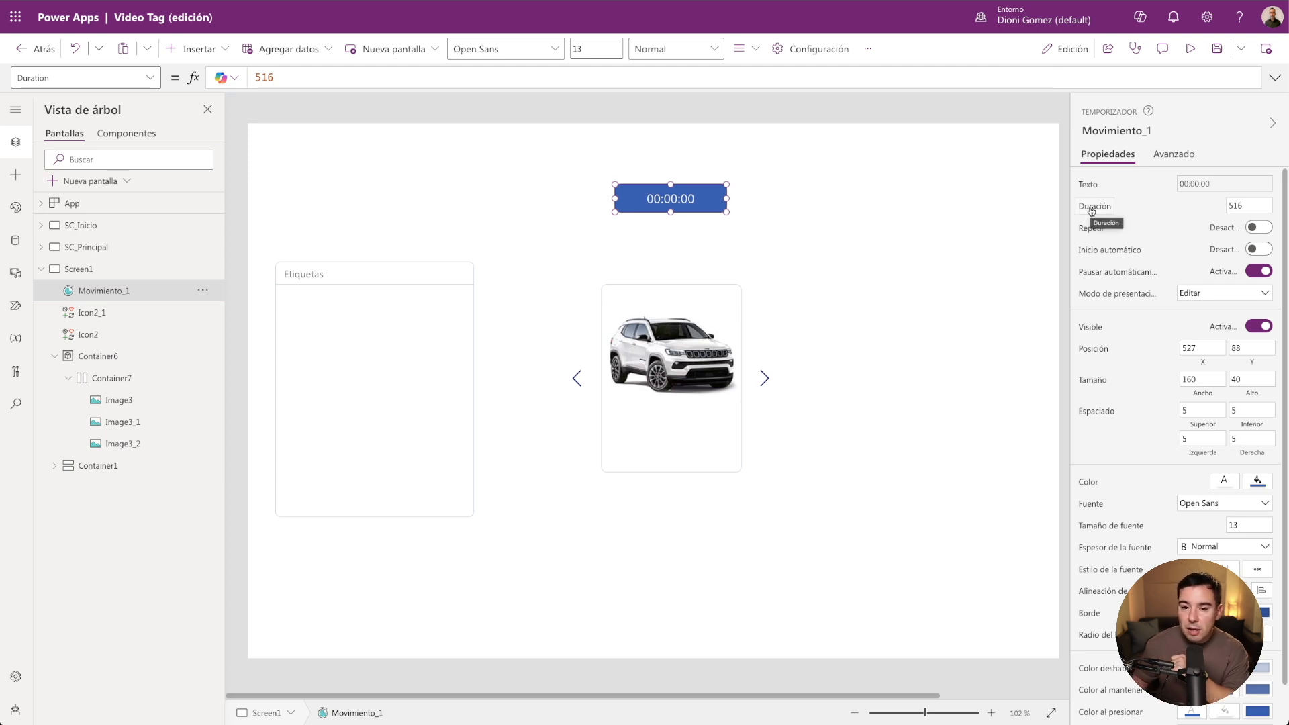
Set the duration of the timer Movimiento_1 to 200.
click(1230, 205)
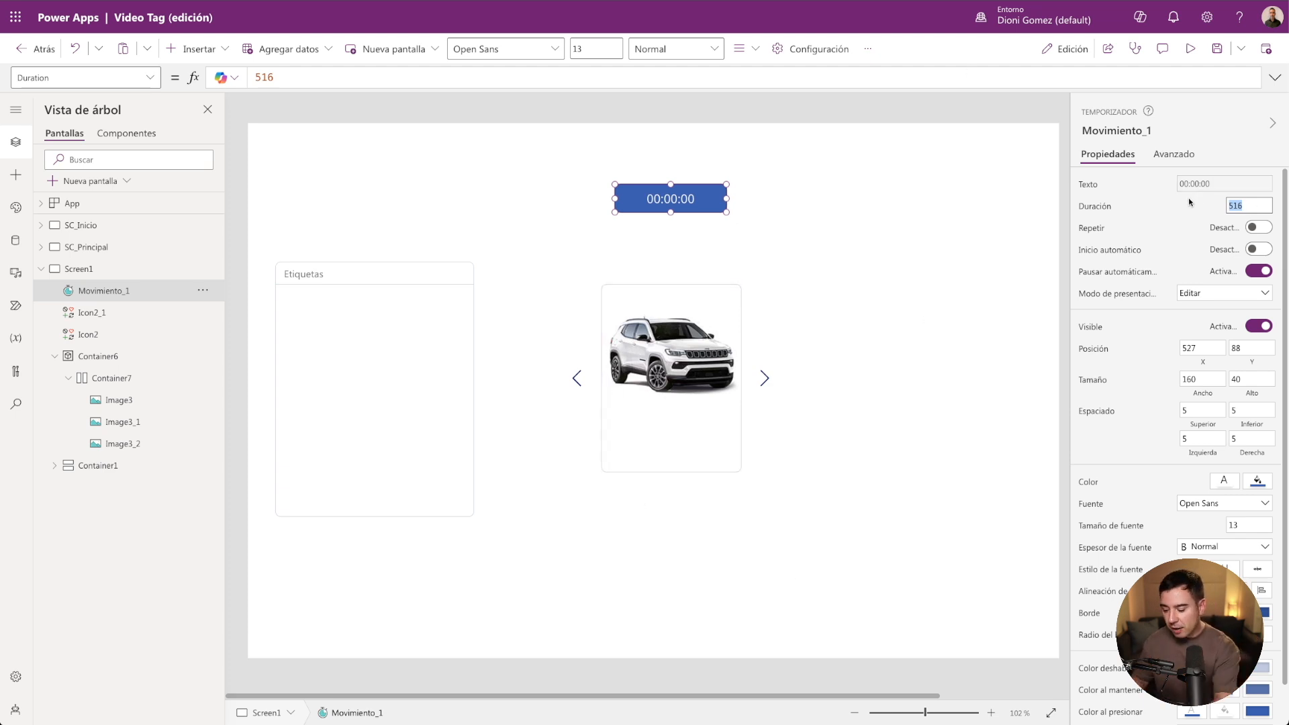
text(200)
click(1163, 206)
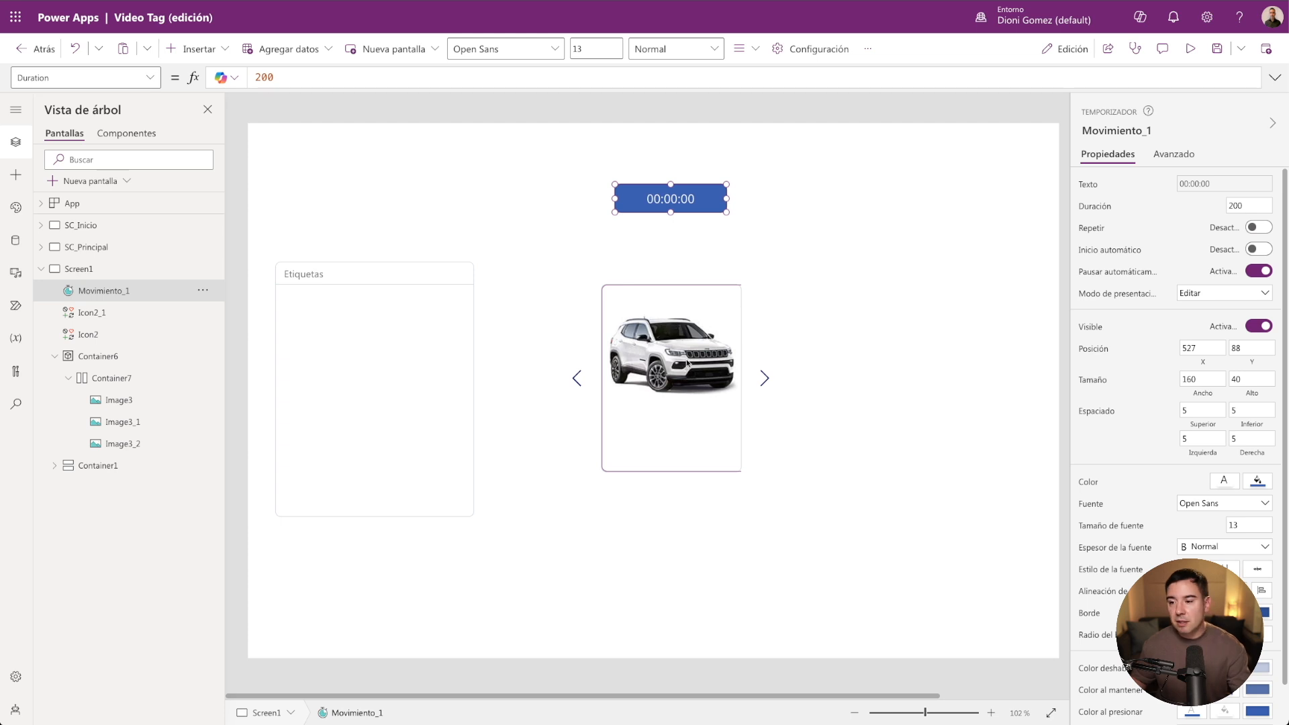
Review the OnTimerEnd formula of the timer Movimiento_1 and rename Container7 as Slider.
click(1176, 155)
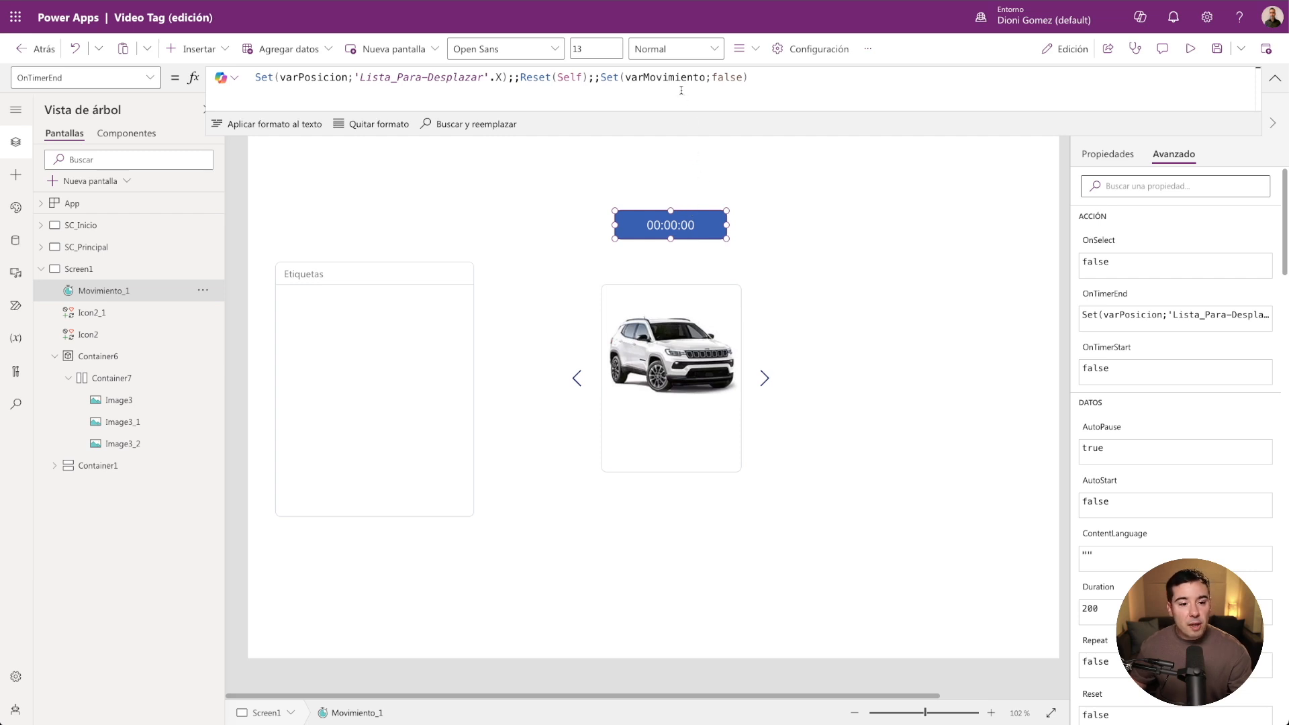
mouse_move(17, 78)
mouse_down()
mouse_move(37, 76)
mouse_move(26, 79)
mouse_up()
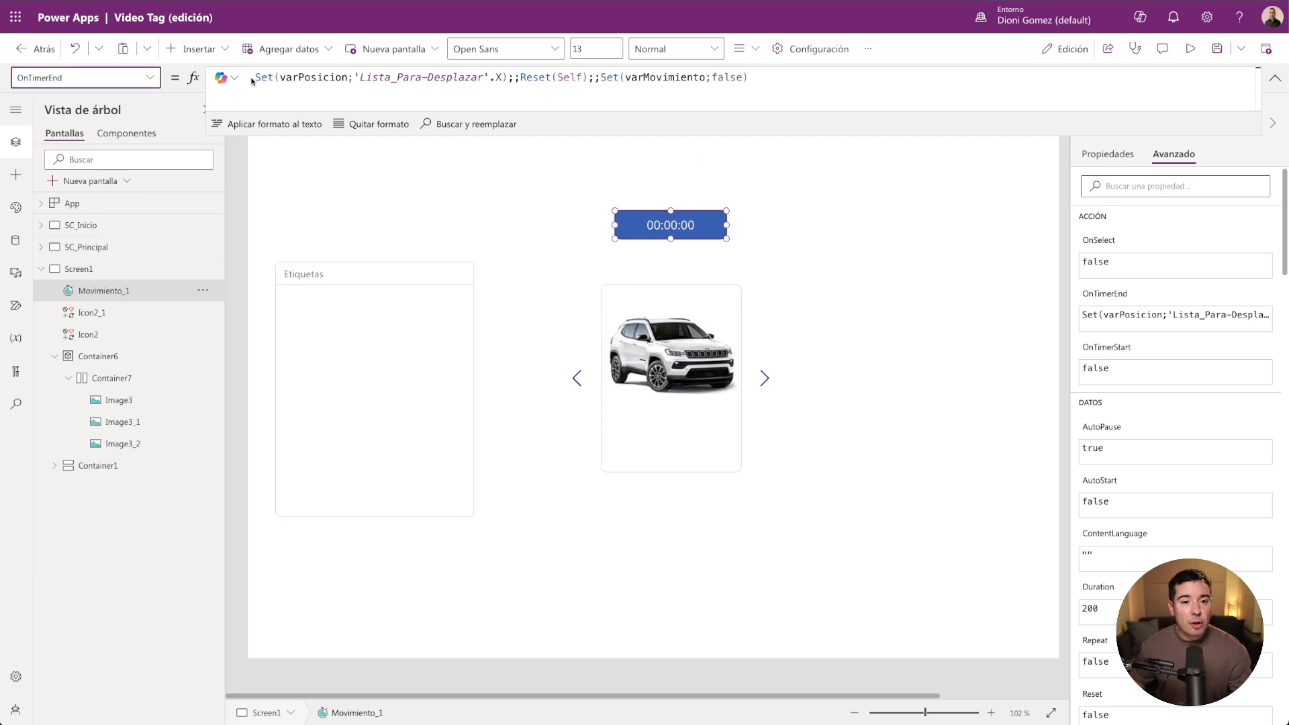
drag(346, 77, 280, 78)
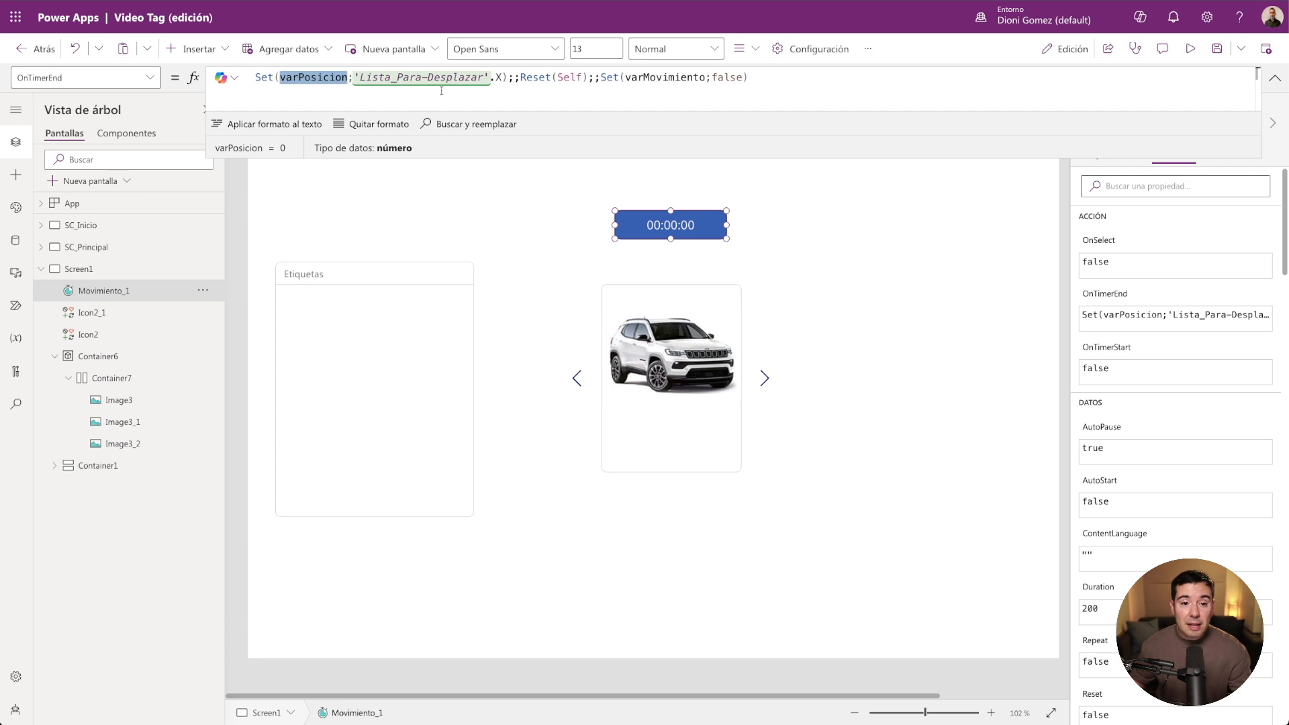
click(116, 379)
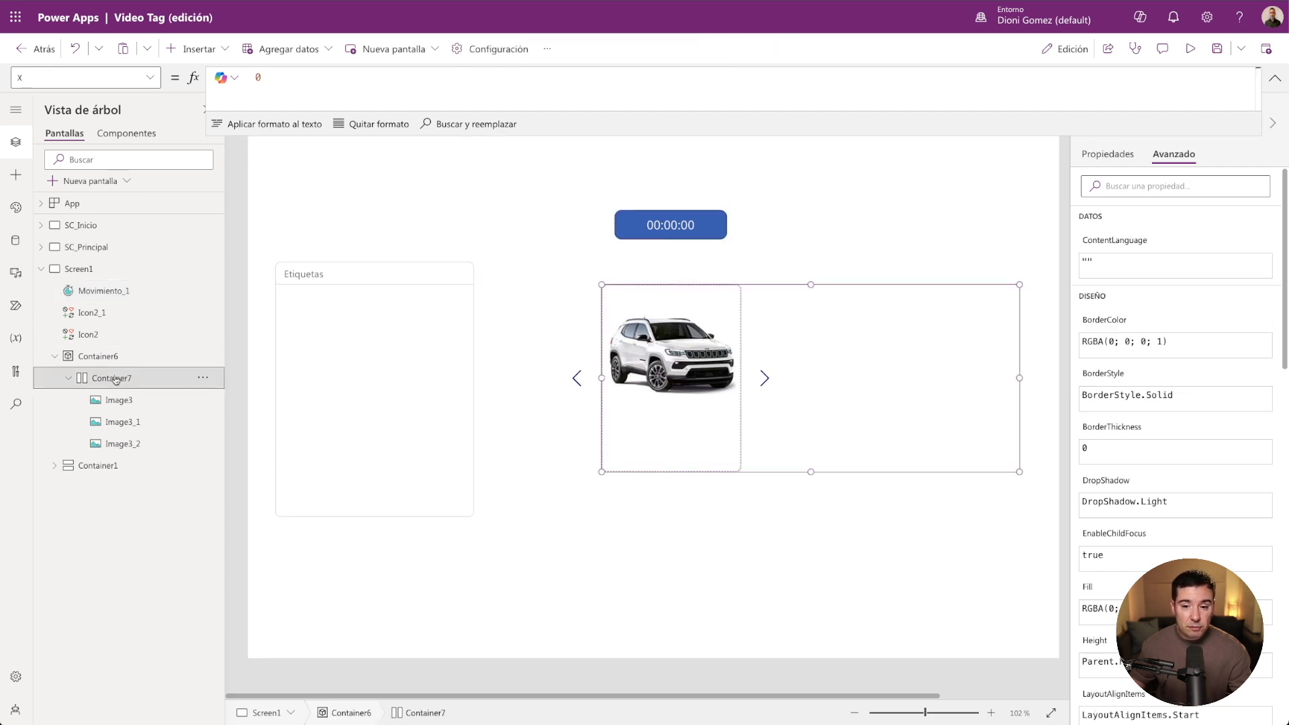
double_click(115, 379)
text(Slider)
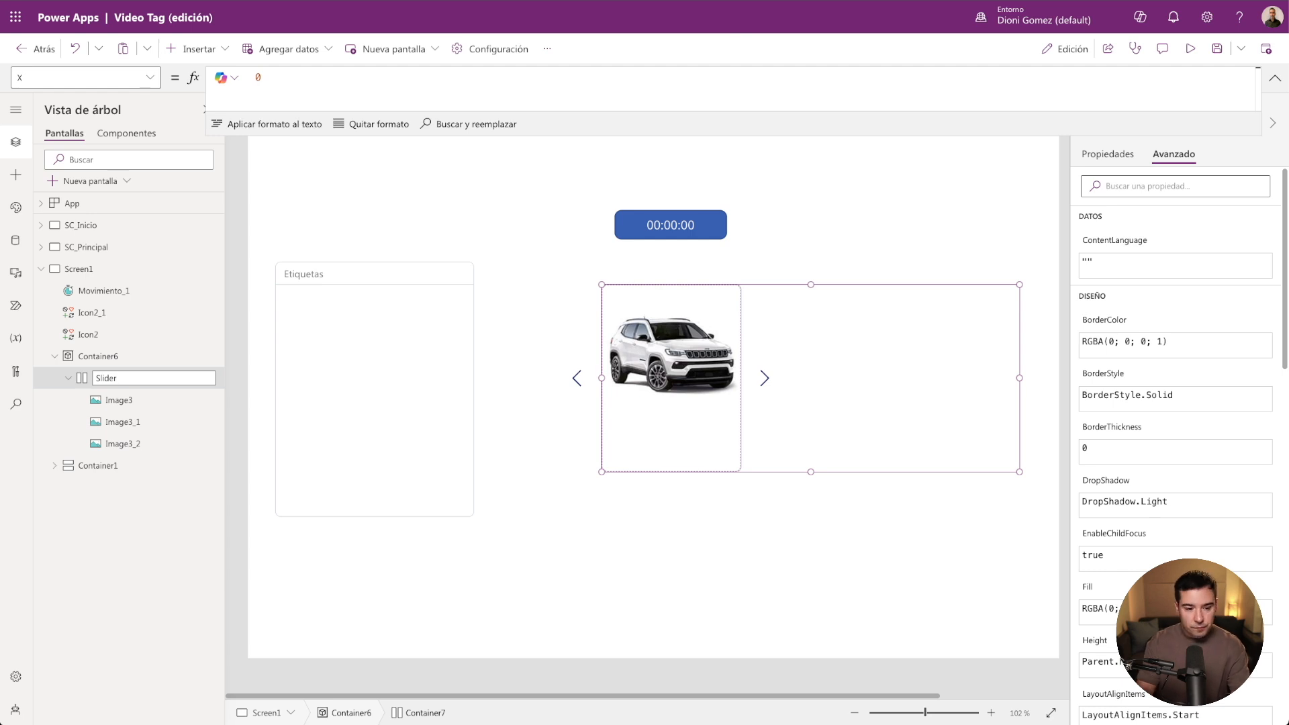
key(Return)
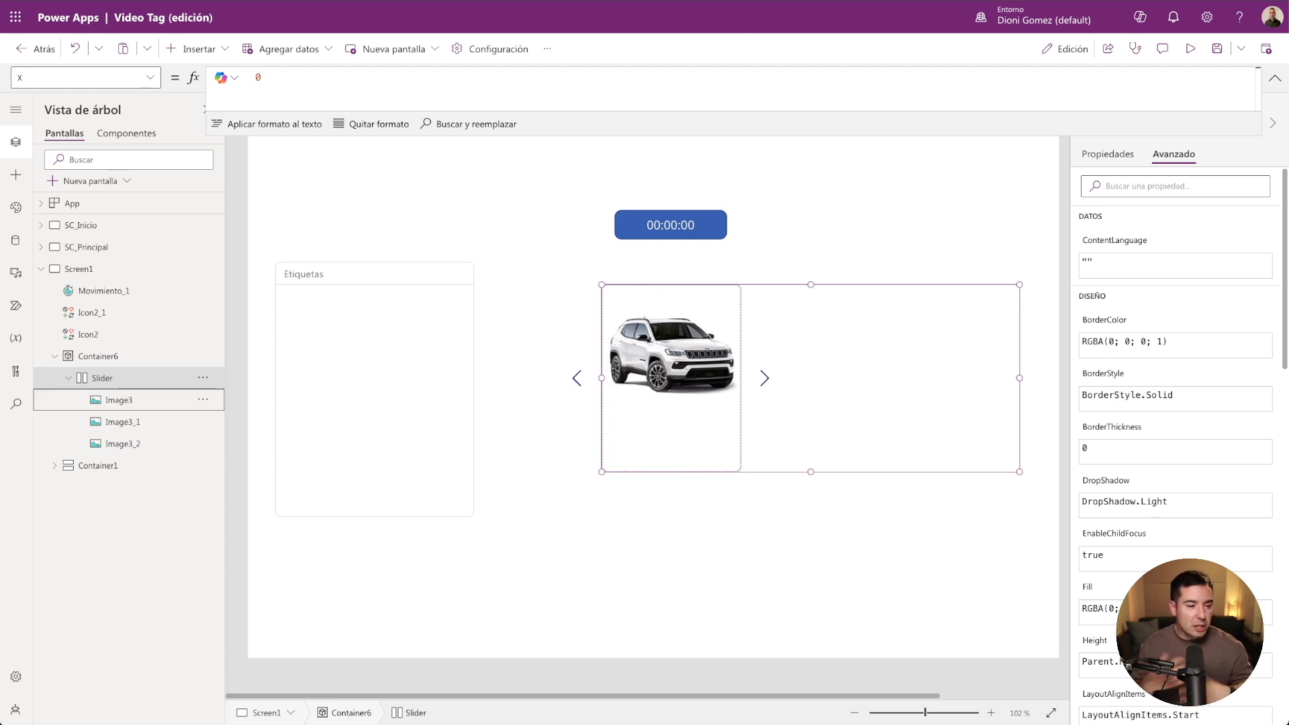
Replace the 'Lista_Para-Desplazar' reference with Slider in the OnTimerEnd formula of Movimiento_1.
click(667, 227)
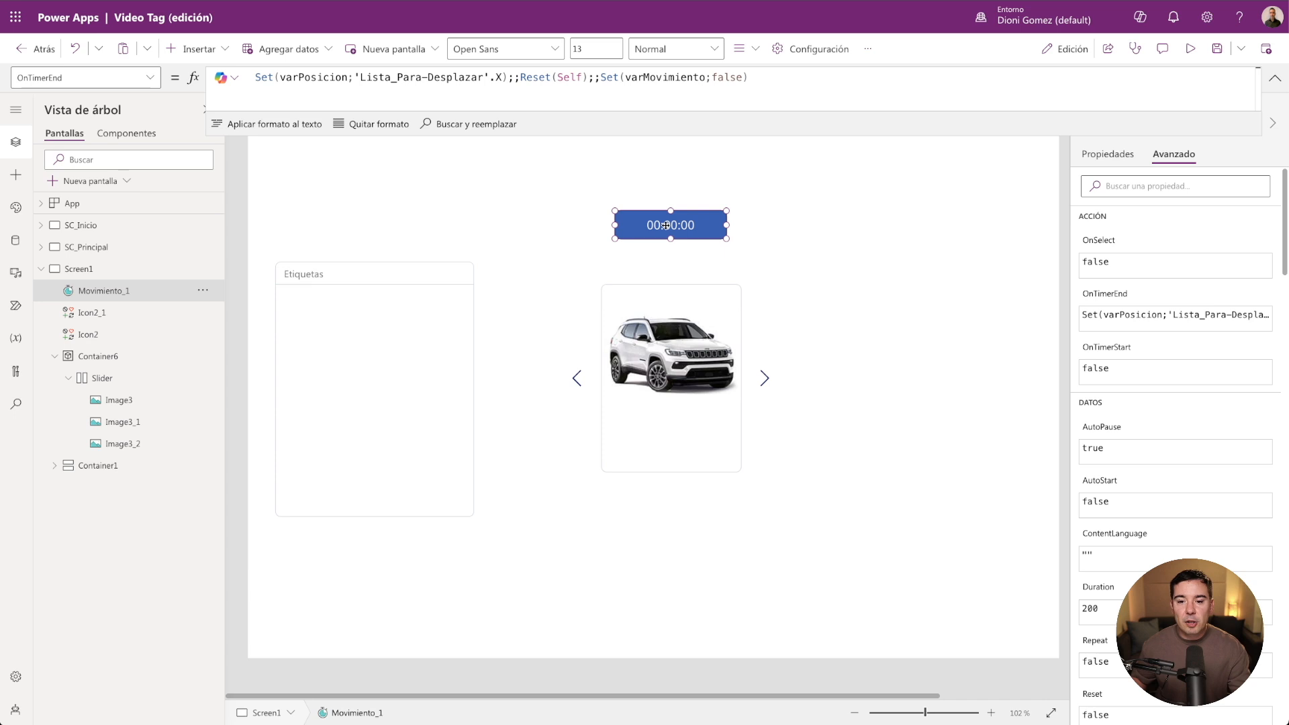
drag(487, 77, 354, 76)
text(Sli)
key(Tab)
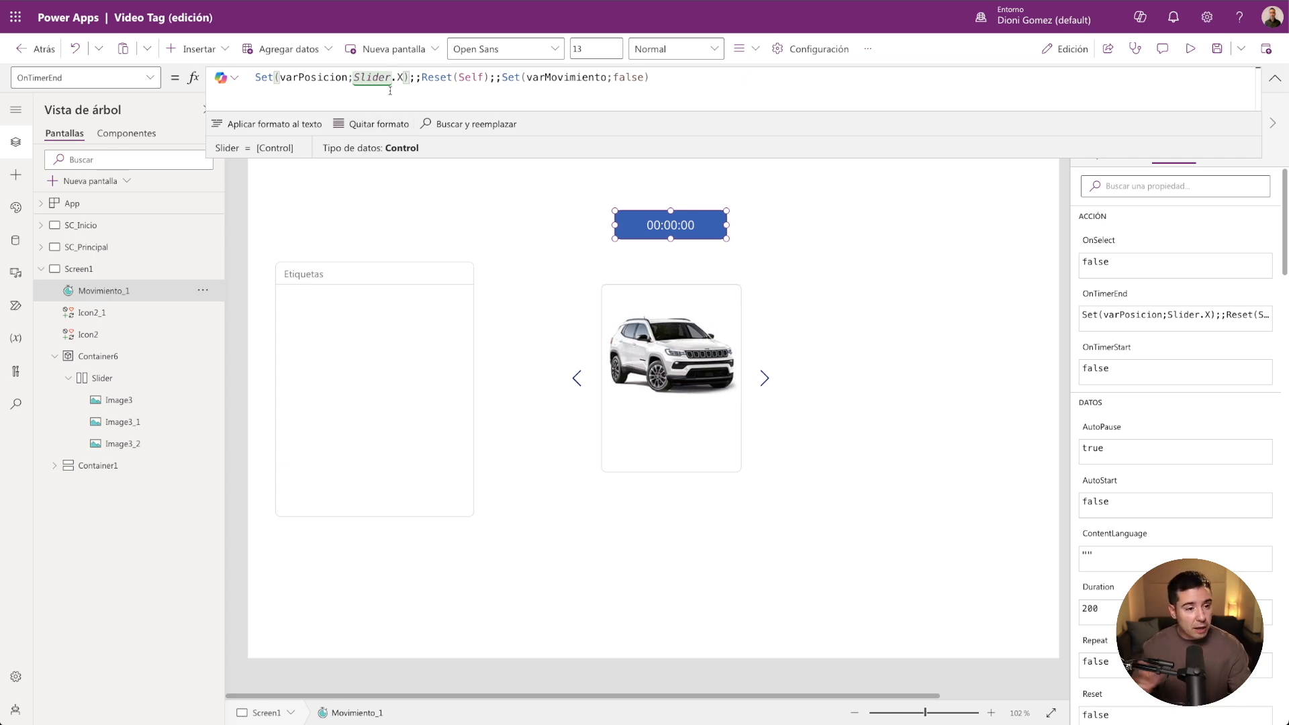
Examine the Reset(Self) and Set(varMovimiento;false) parts of the timer's OnTimerEnd formula.
drag(488, 78, 422, 78)
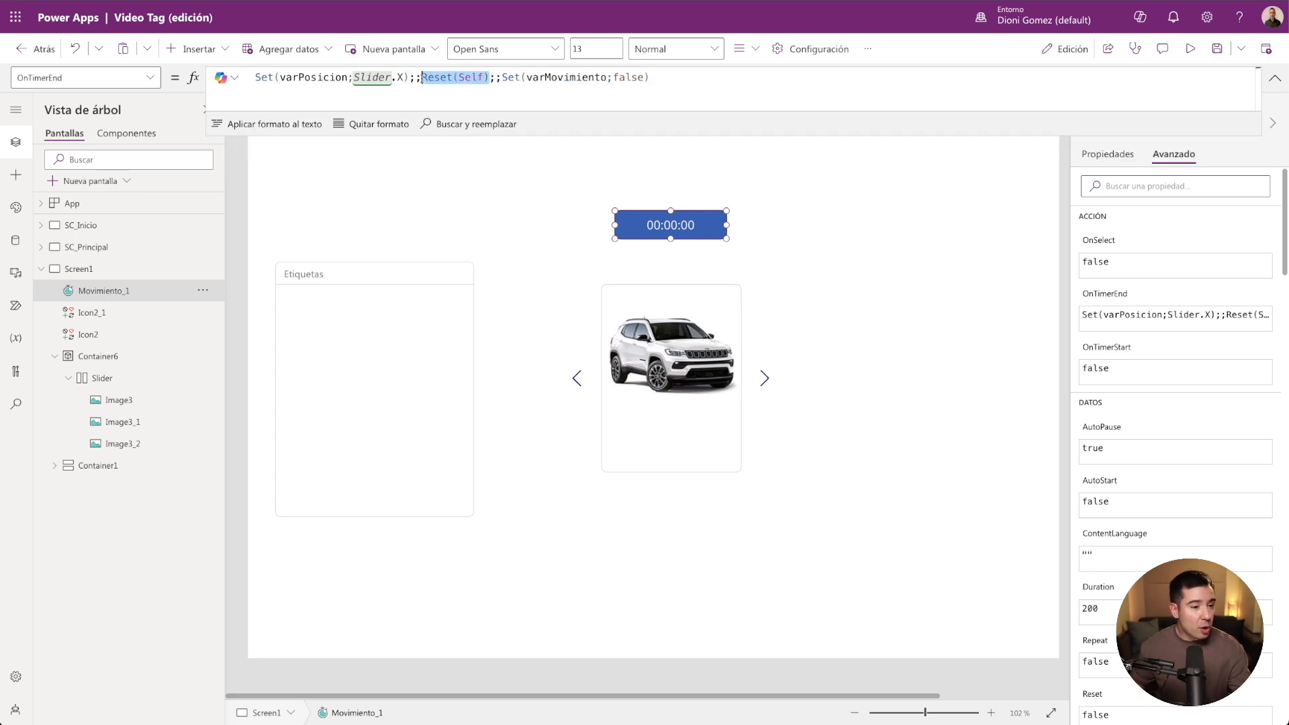
click(653, 94)
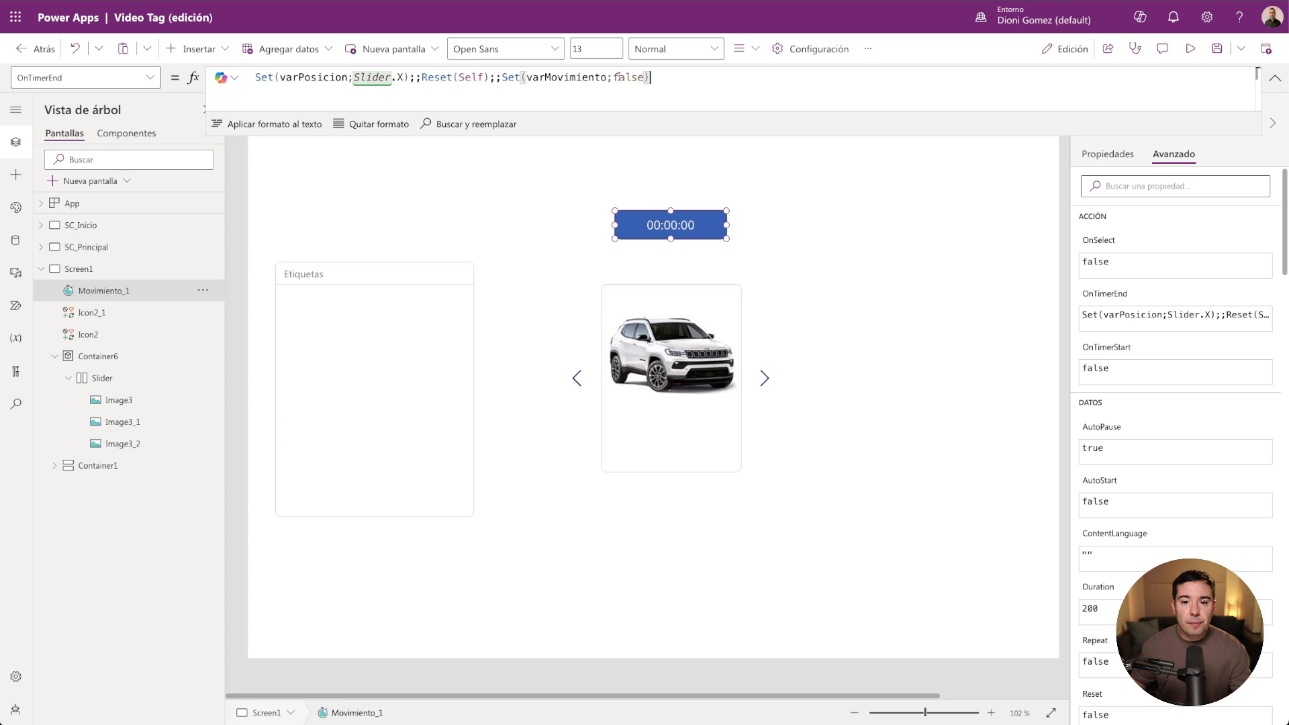
drag(653, 77, 502, 77)
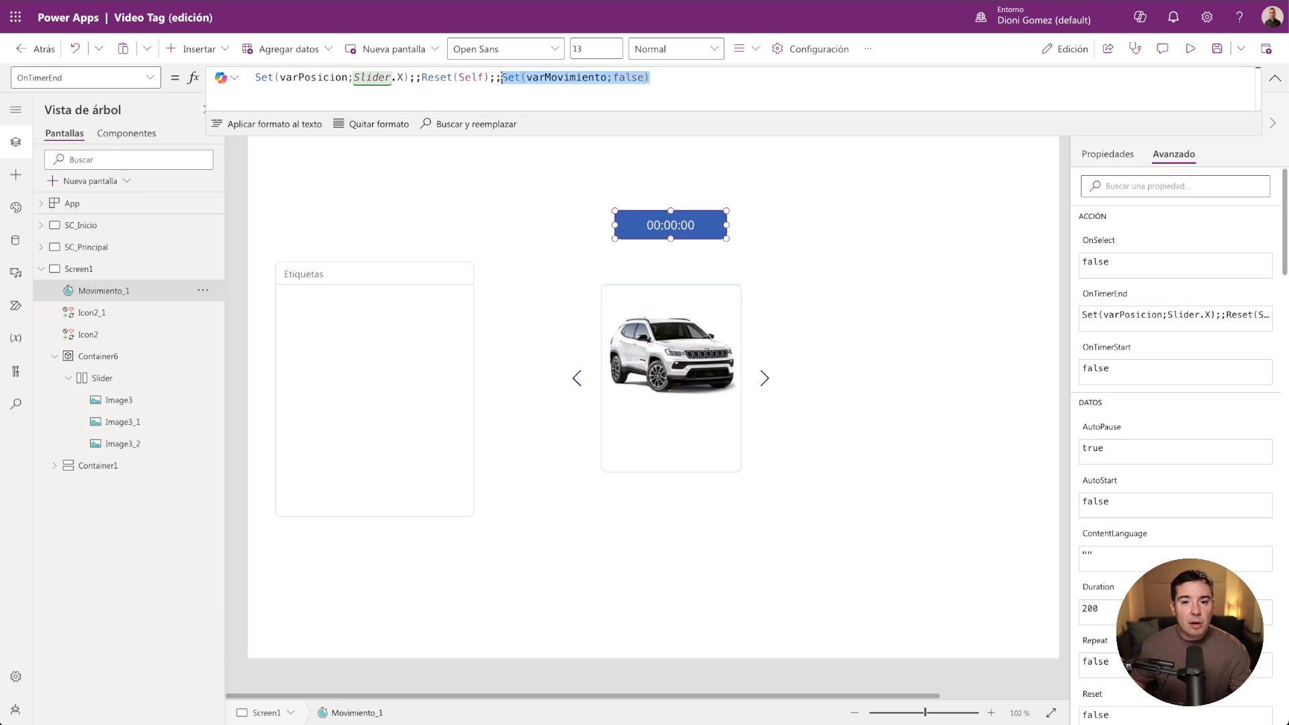
click(534, 94)
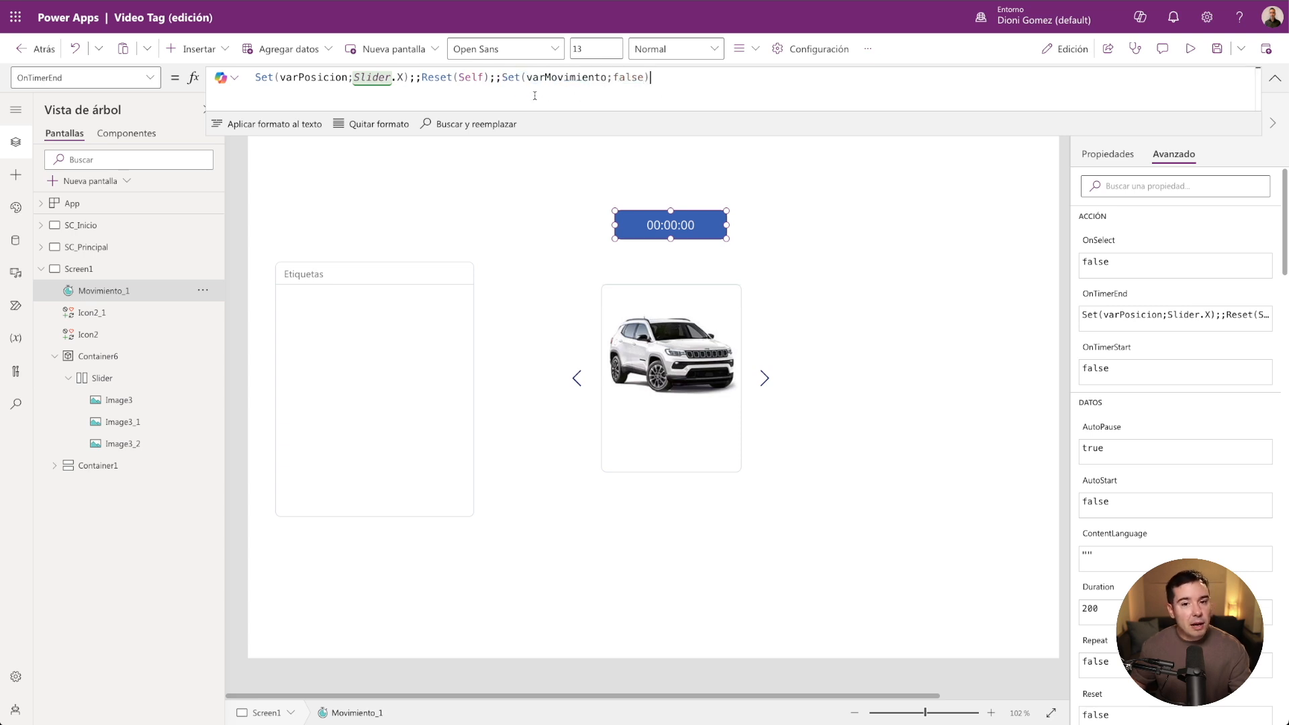
drag(609, 78, 526, 78)
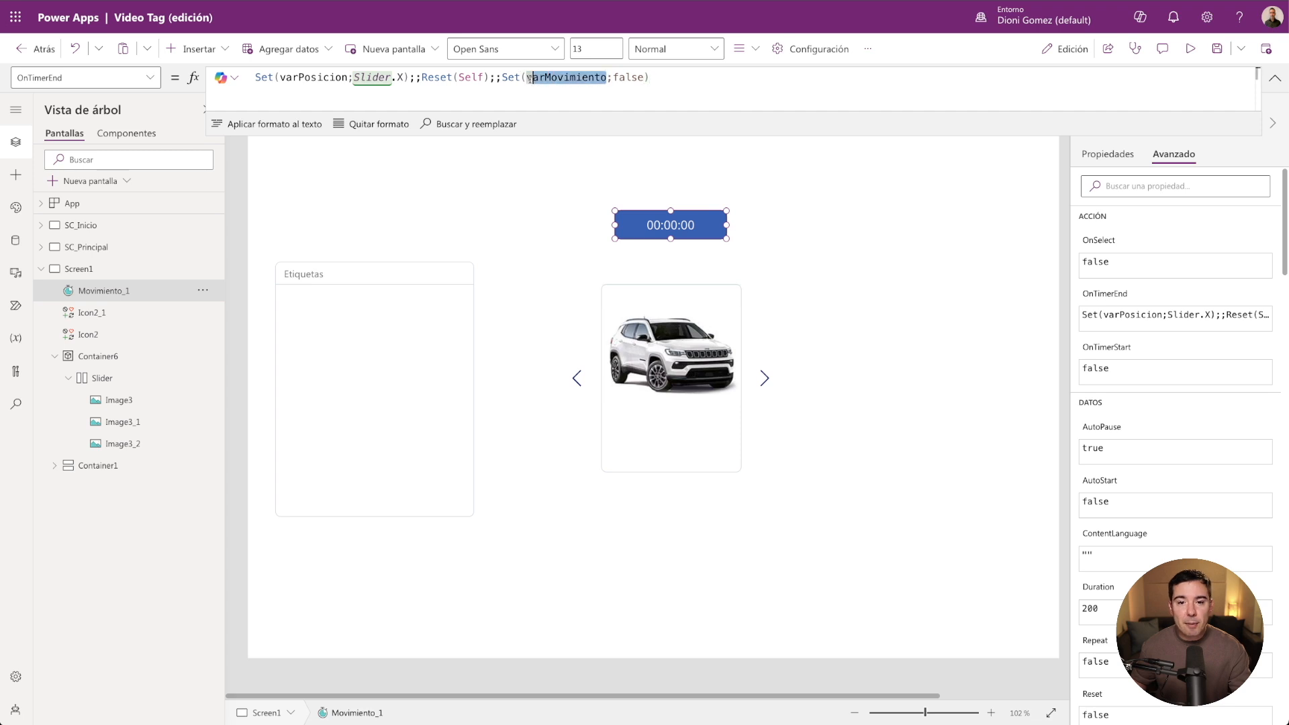
drag(643, 77, 613, 78)
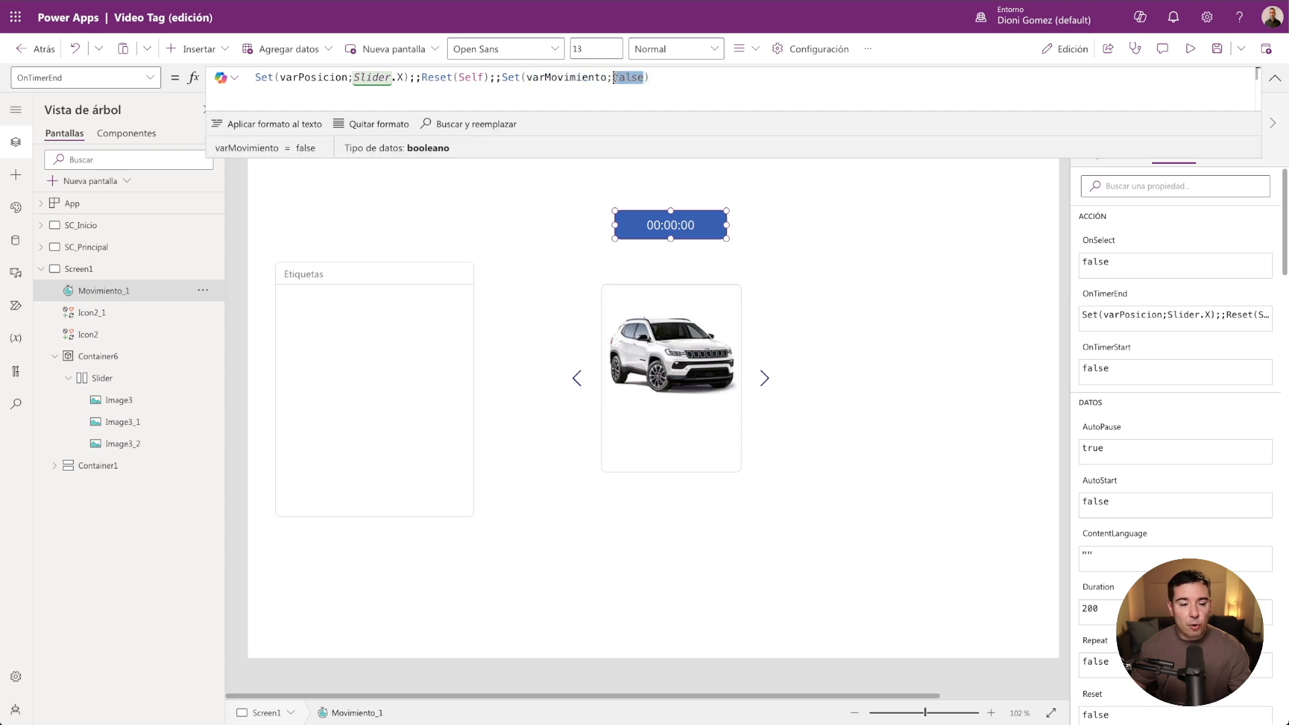
click(685, 88)
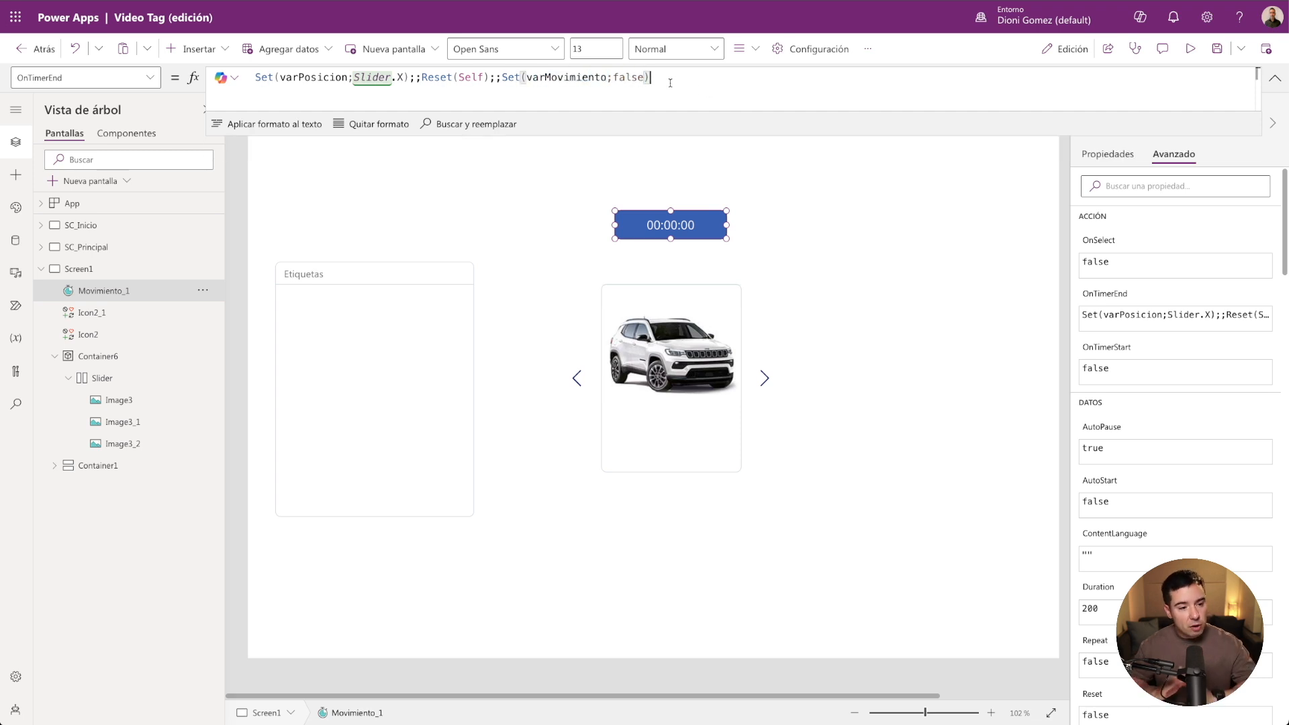
click(1274, 78)
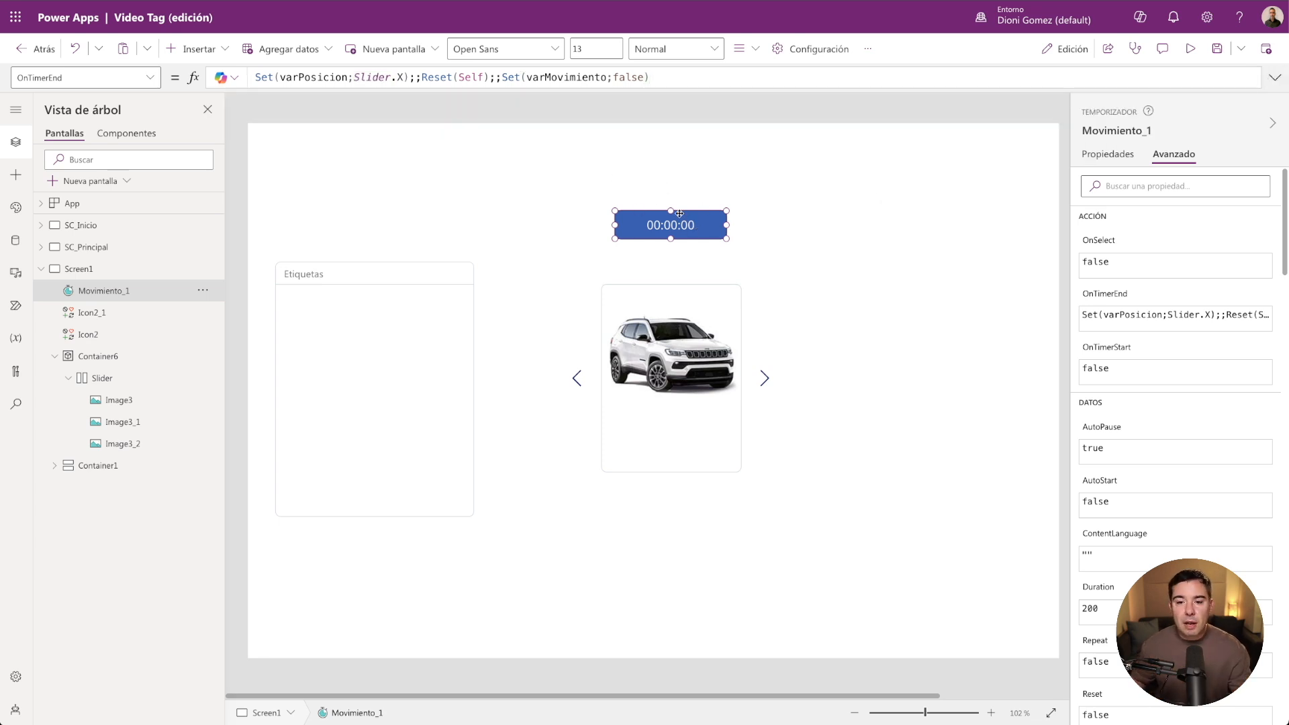
Copy the whole AccionIcono formula of the Chevron_Izquierda component in SC_Principal.
click(98, 248)
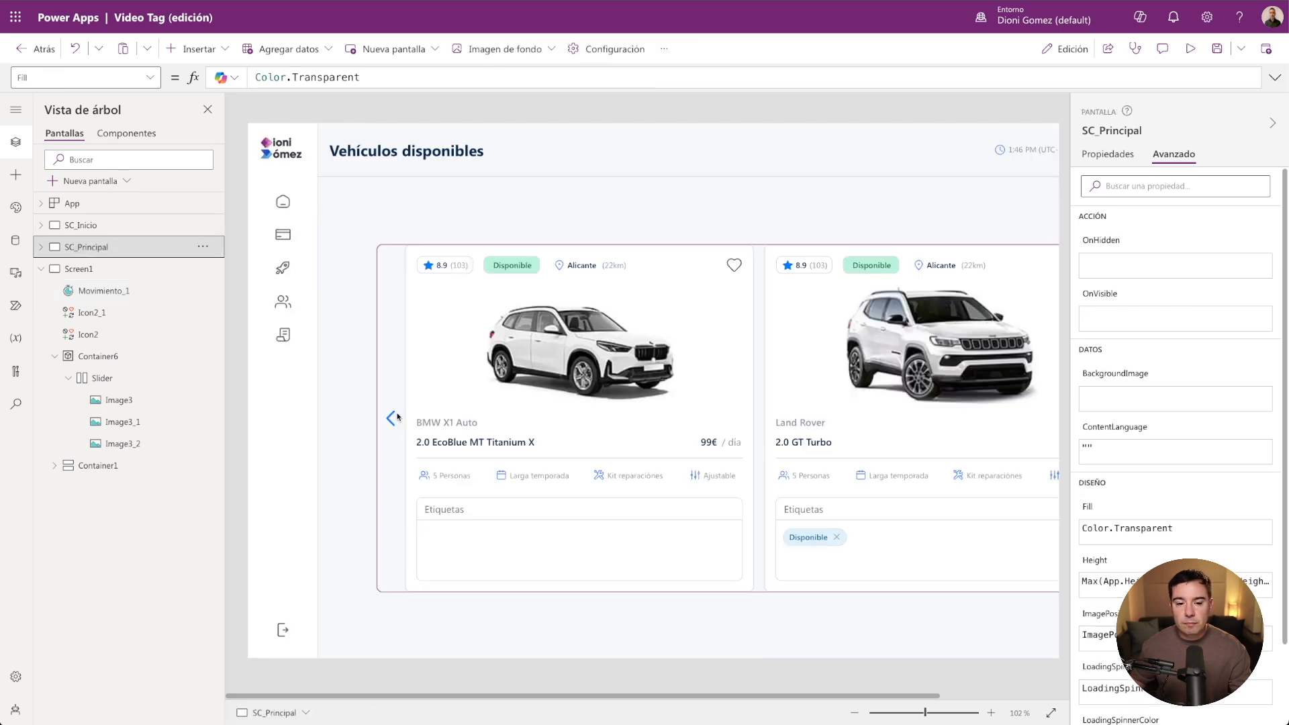
click(395, 417)
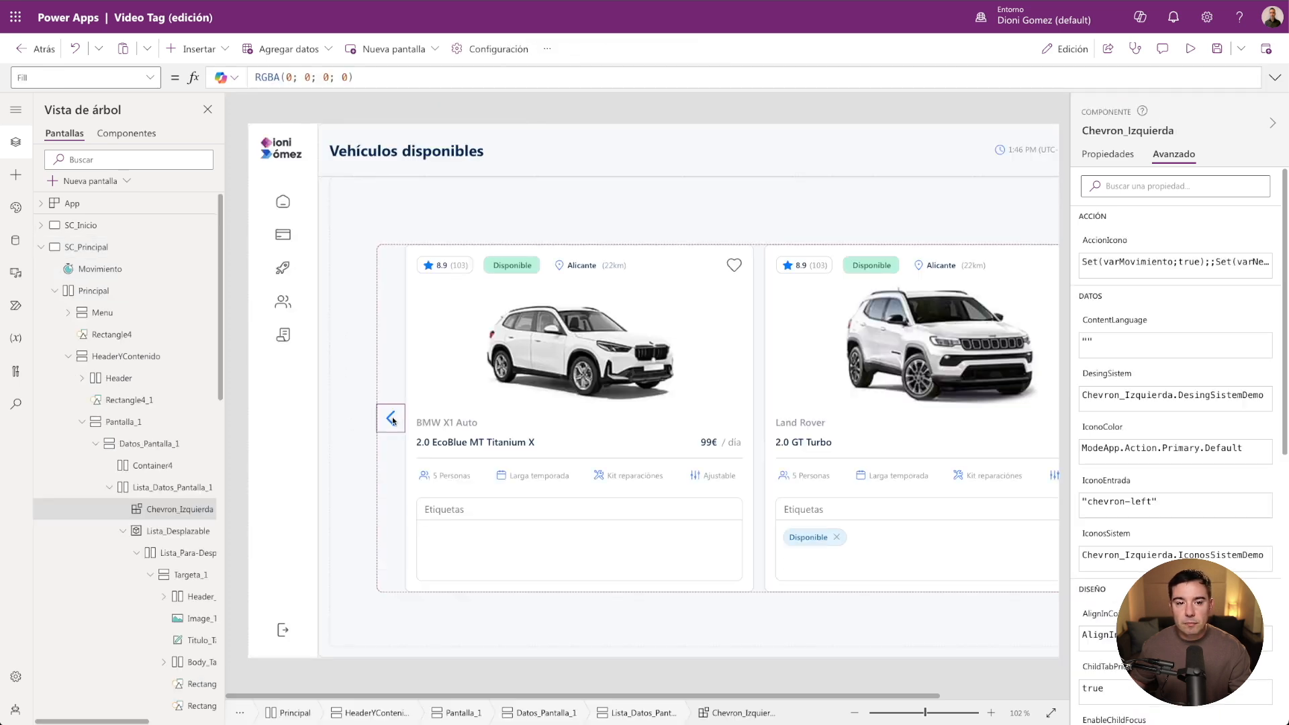
click(1109, 156)
click(1101, 462)
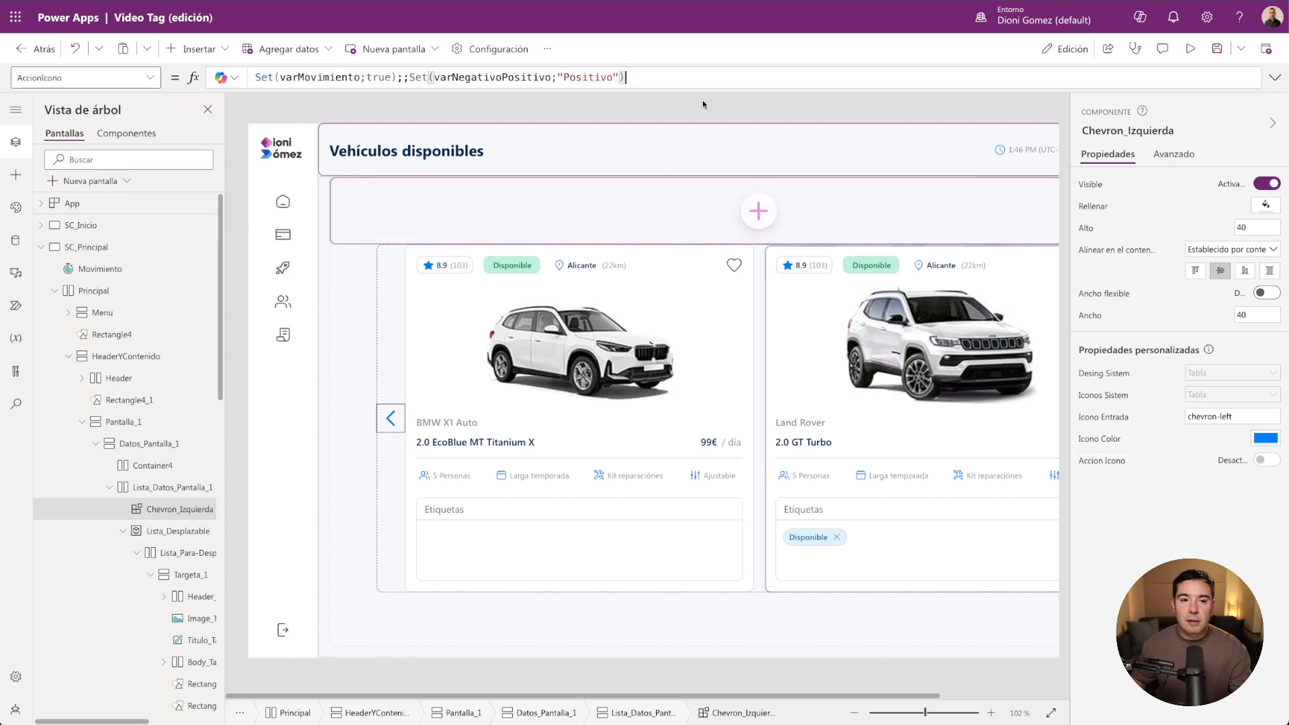
drag(624, 78, 232, 75)
key(ctrl+c)
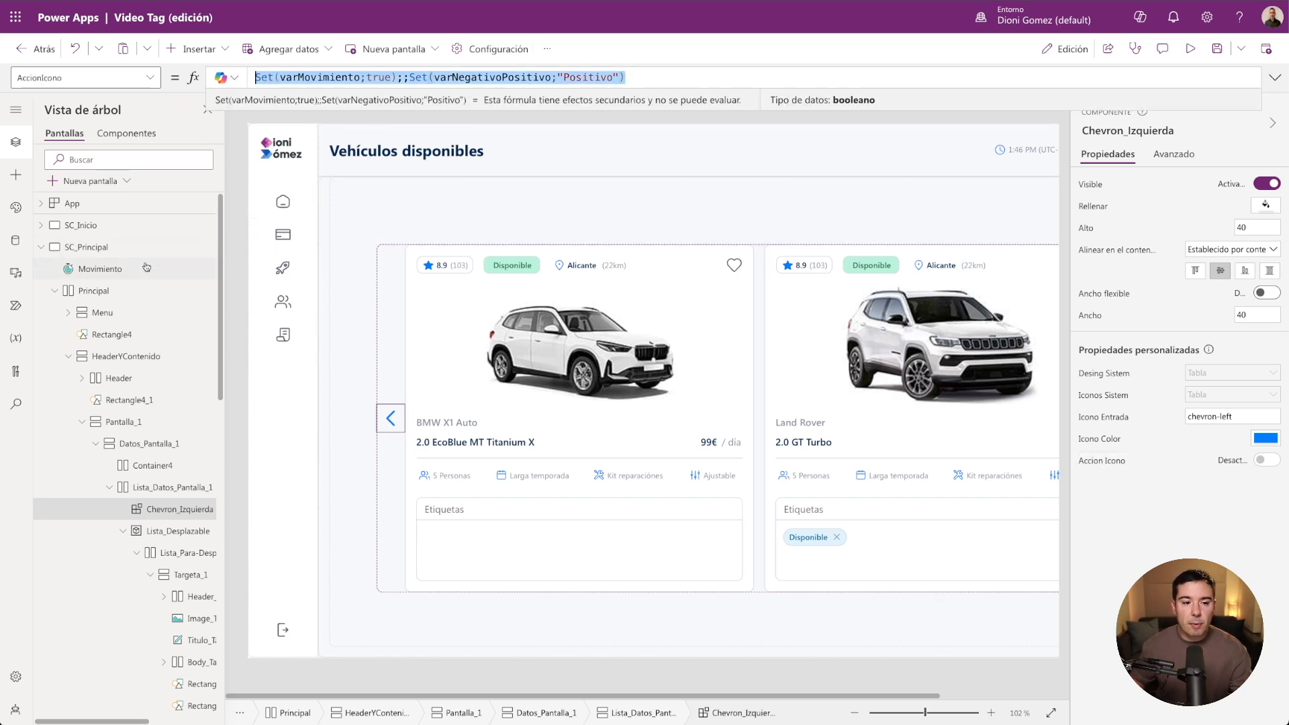
Set the OnSelect of left arrow Icon2_1 on Screen1 to the copied formula Set(varMovimiento;true);;Set(varNegativoPositivo;"Positivo").
click(46, 248)
click(79, 269)
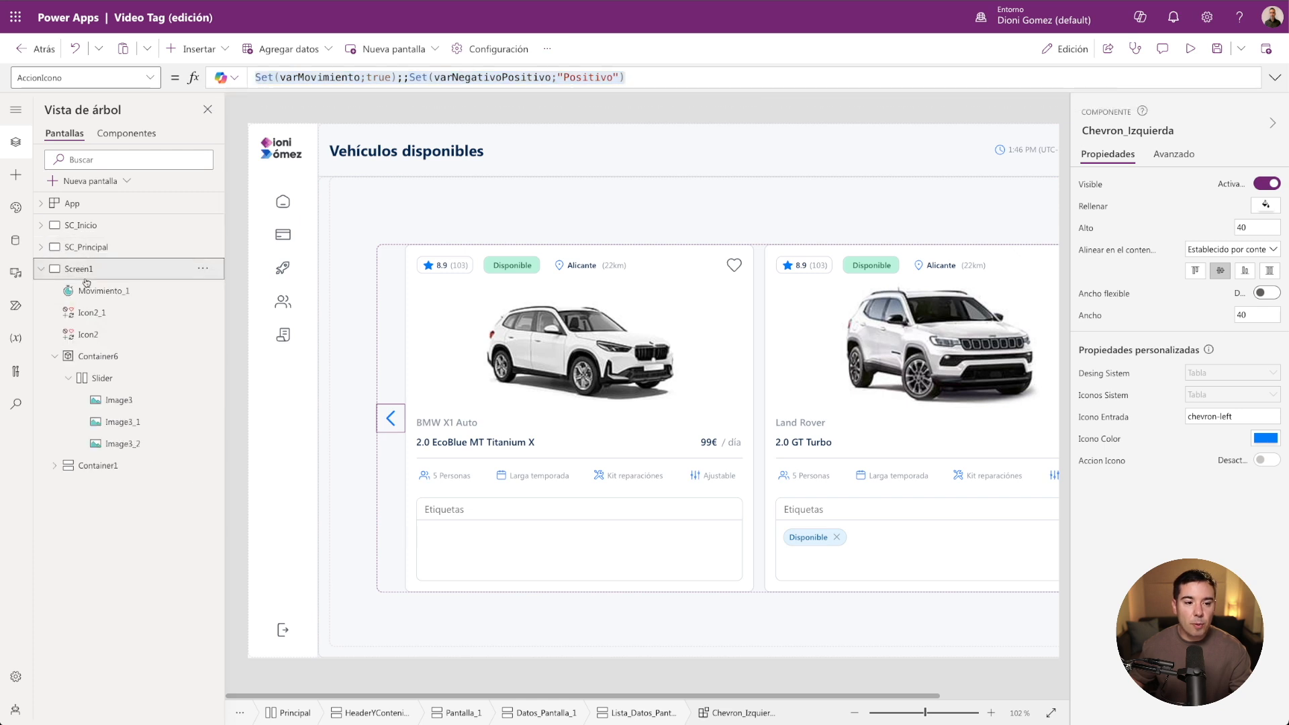
click(577, 379)
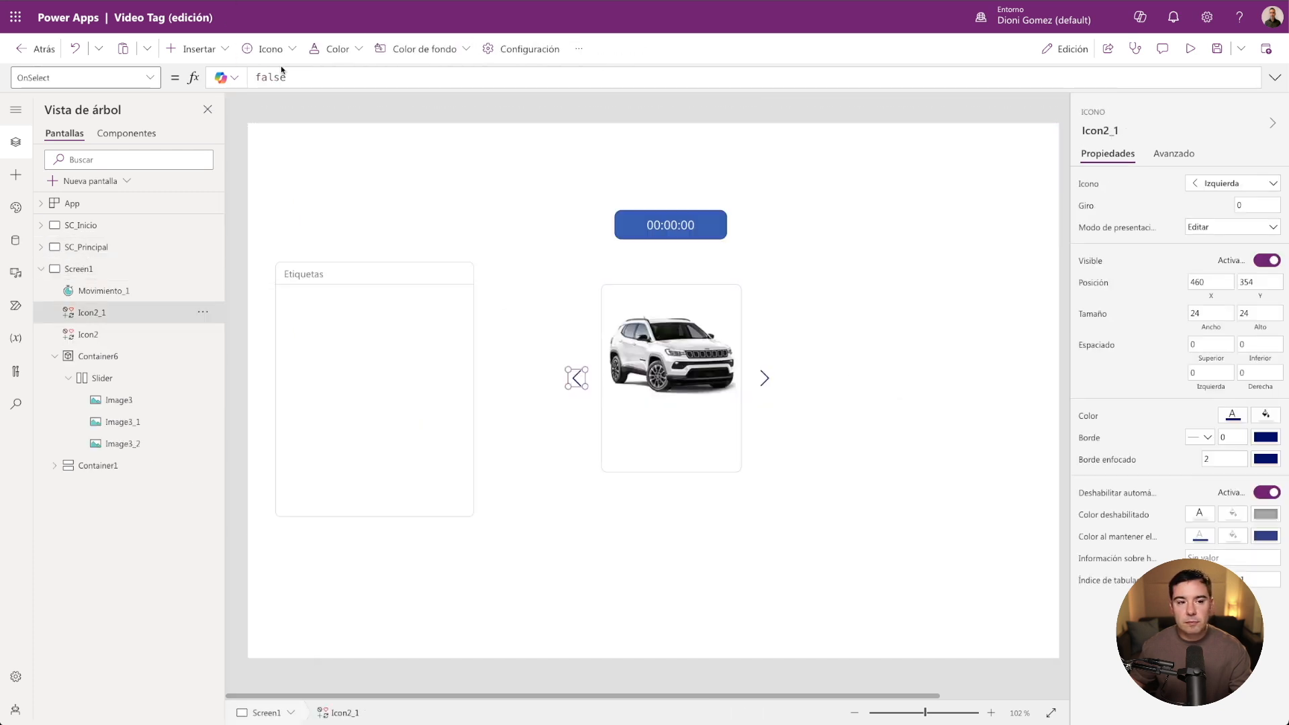
key(ctrl+a)
key(ctrl+v)
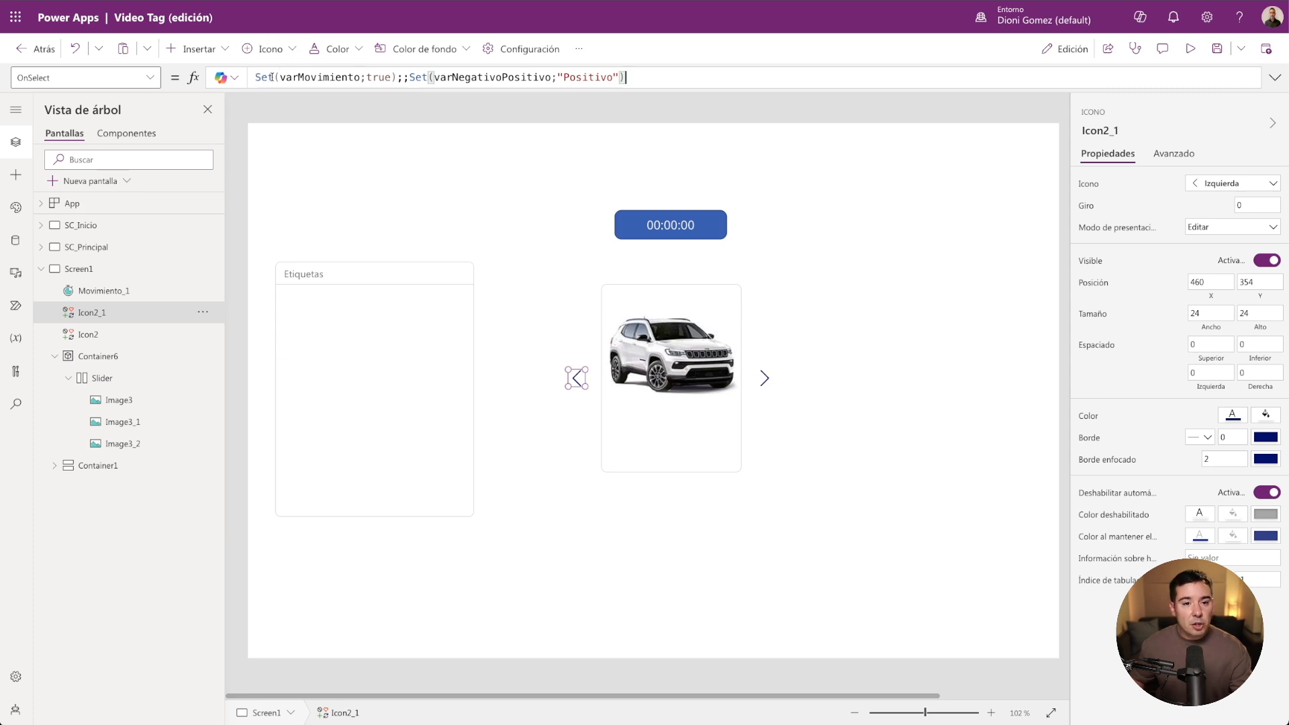
Examine varMovimiento in Icon2_1's OnSelect formula and in the Start property of the timer Movimiento_1.
drag(361, 78, 280, 77)
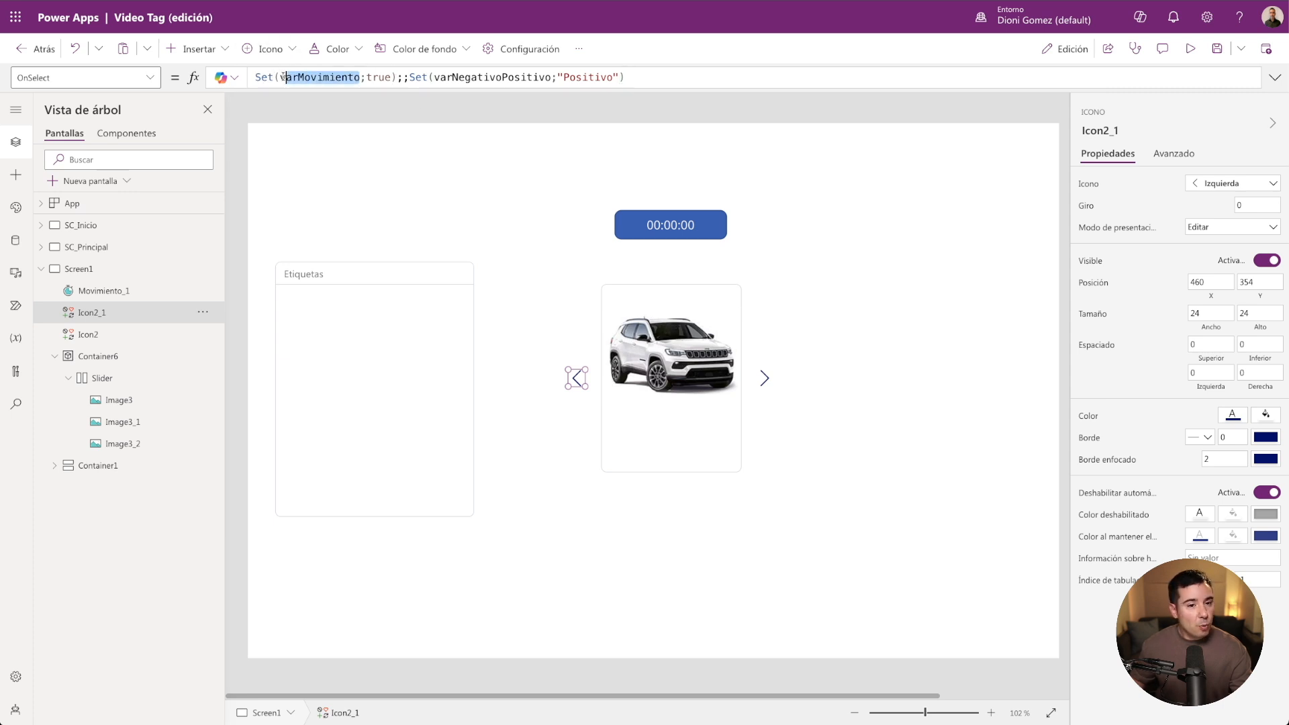
drag(393, 77, 368, 79)
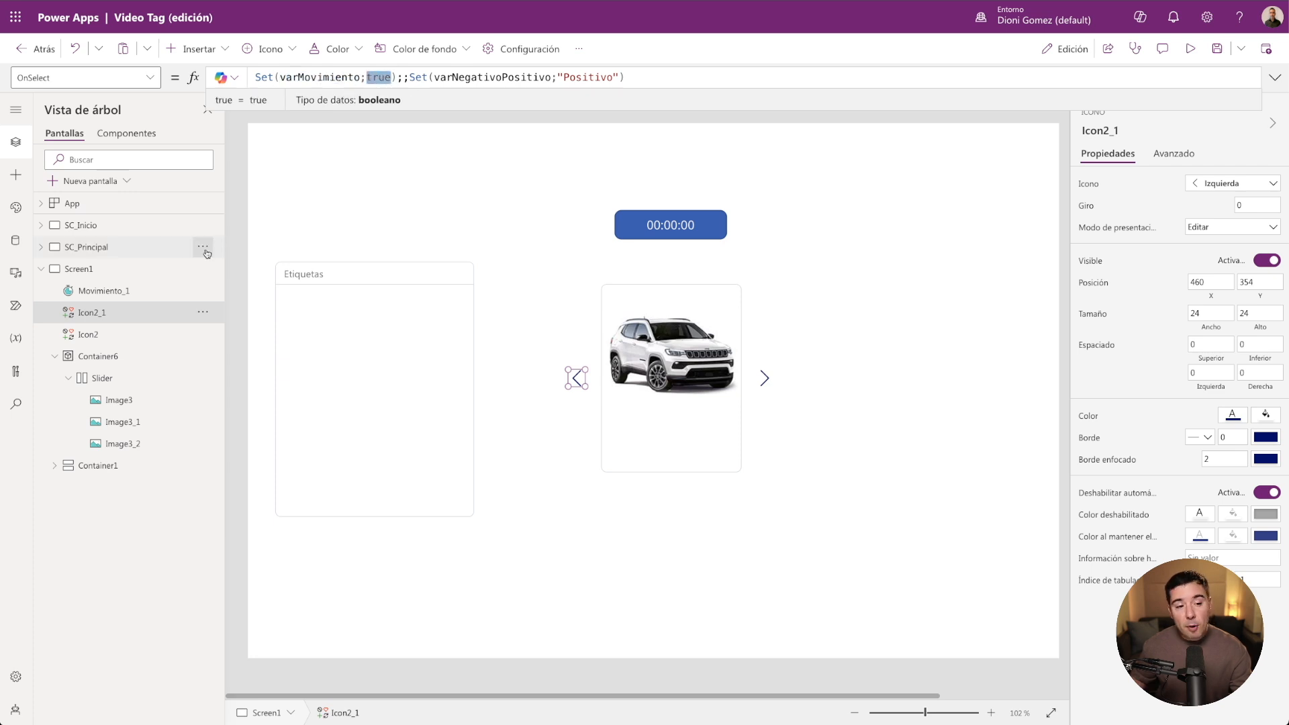
click(623, 233)
click(1174, 153)
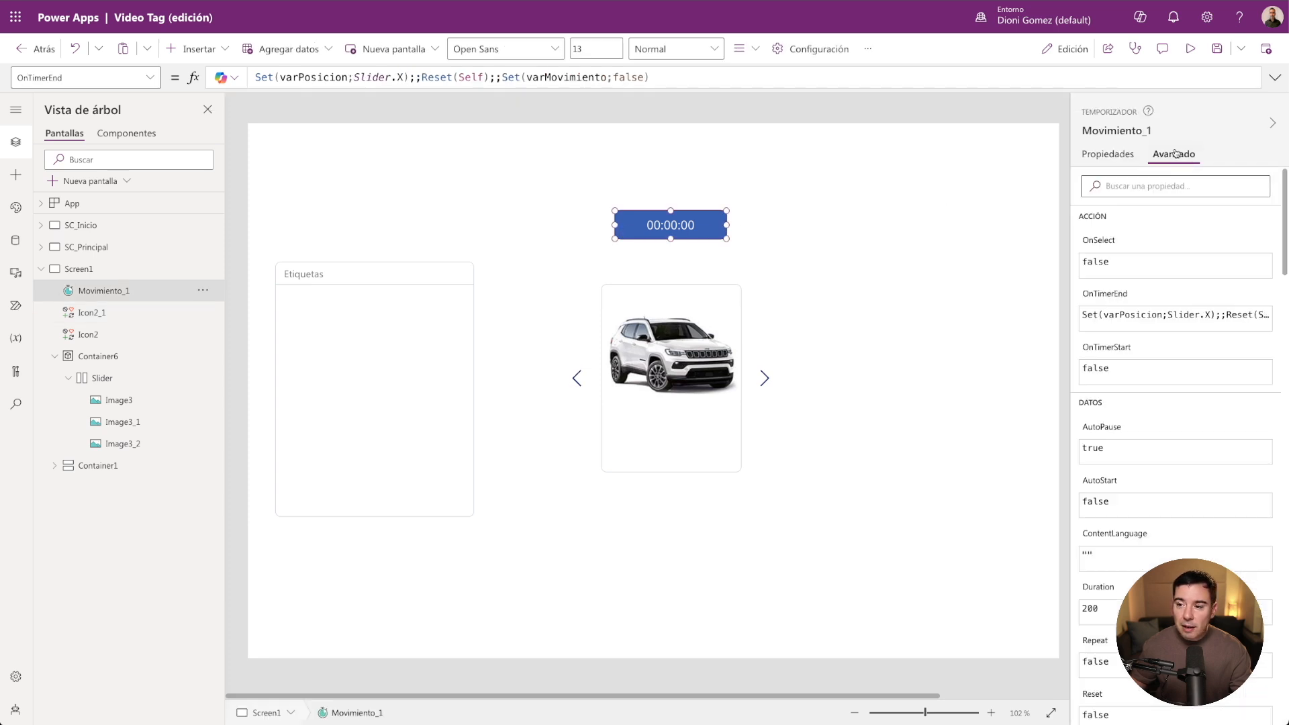
scroll(1160, 537, down, 1)
scroll(1157, 537, down, 2)
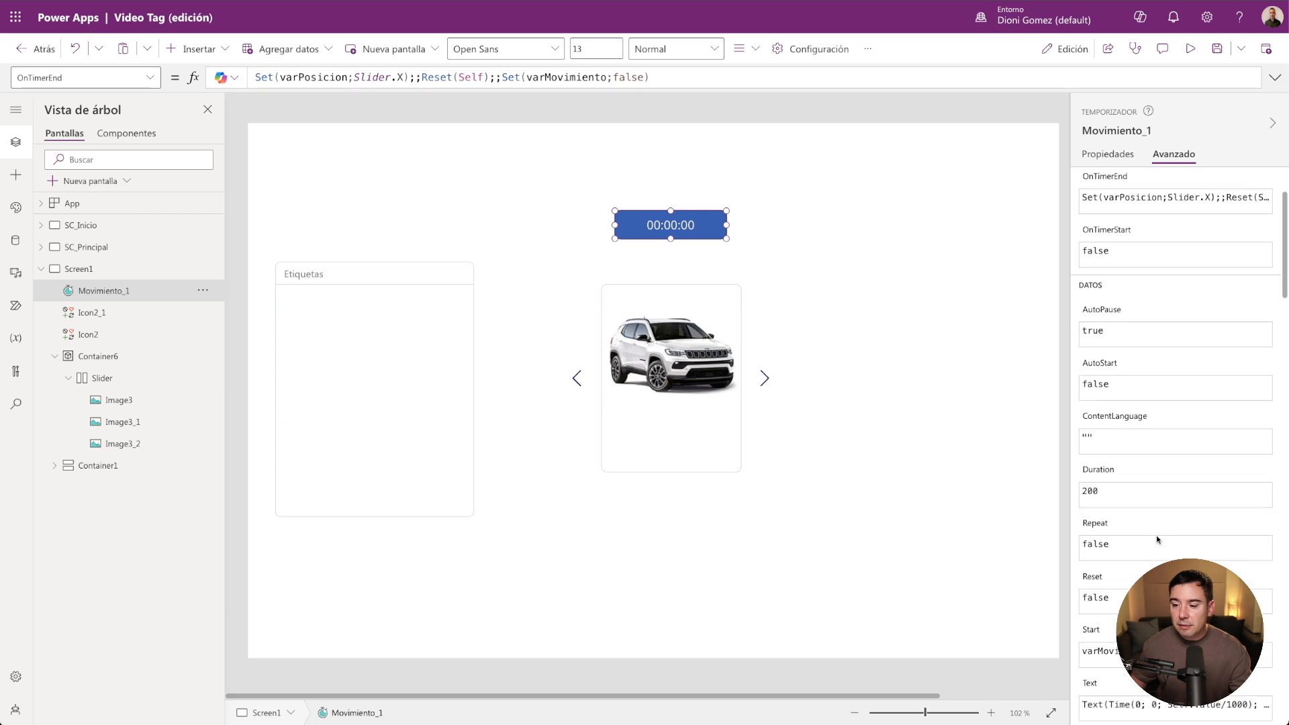
click(1093, 637)
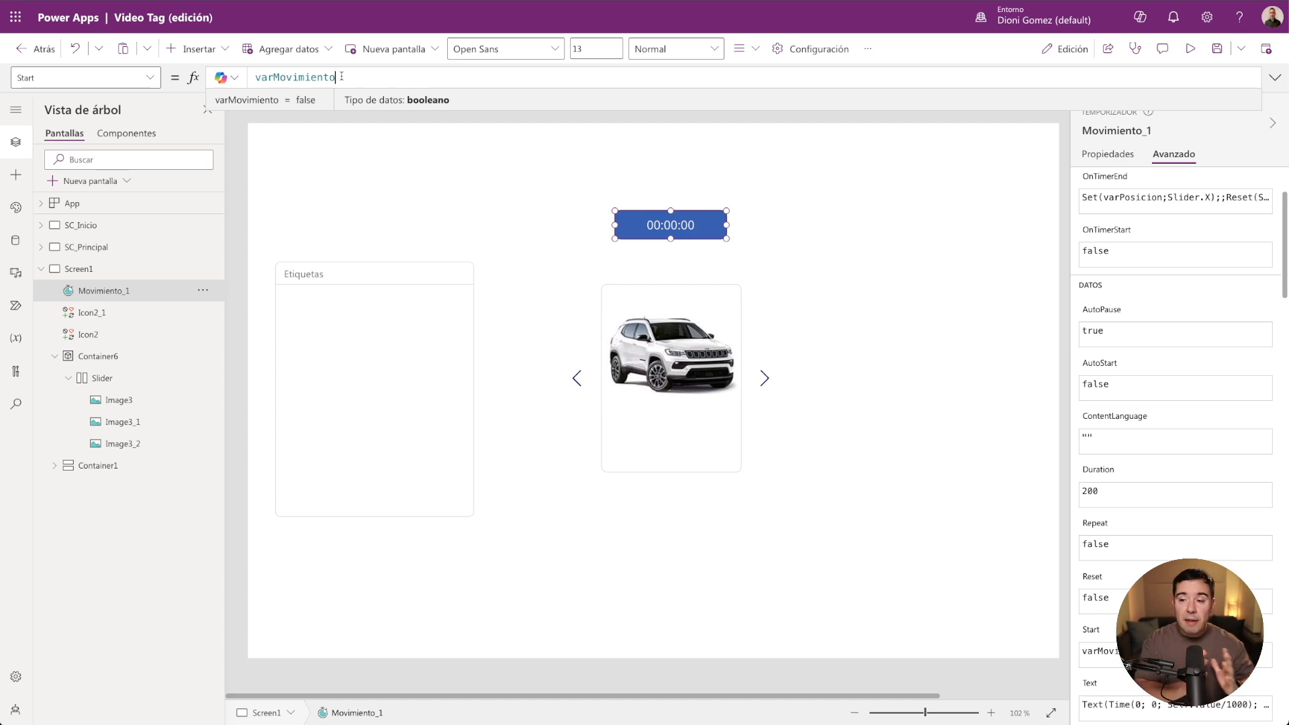
scroll(1137, 296, up, 1)
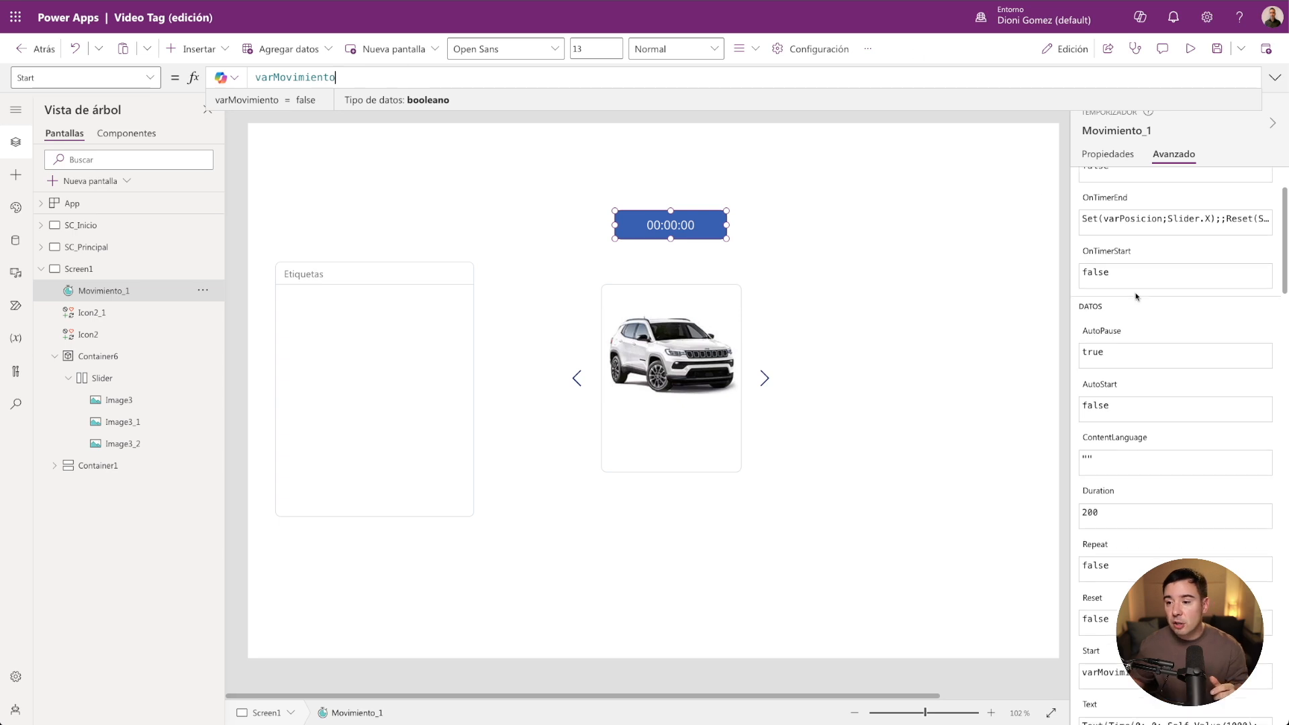
scroll(1137, 297, up, 2)
click(1106, 154)
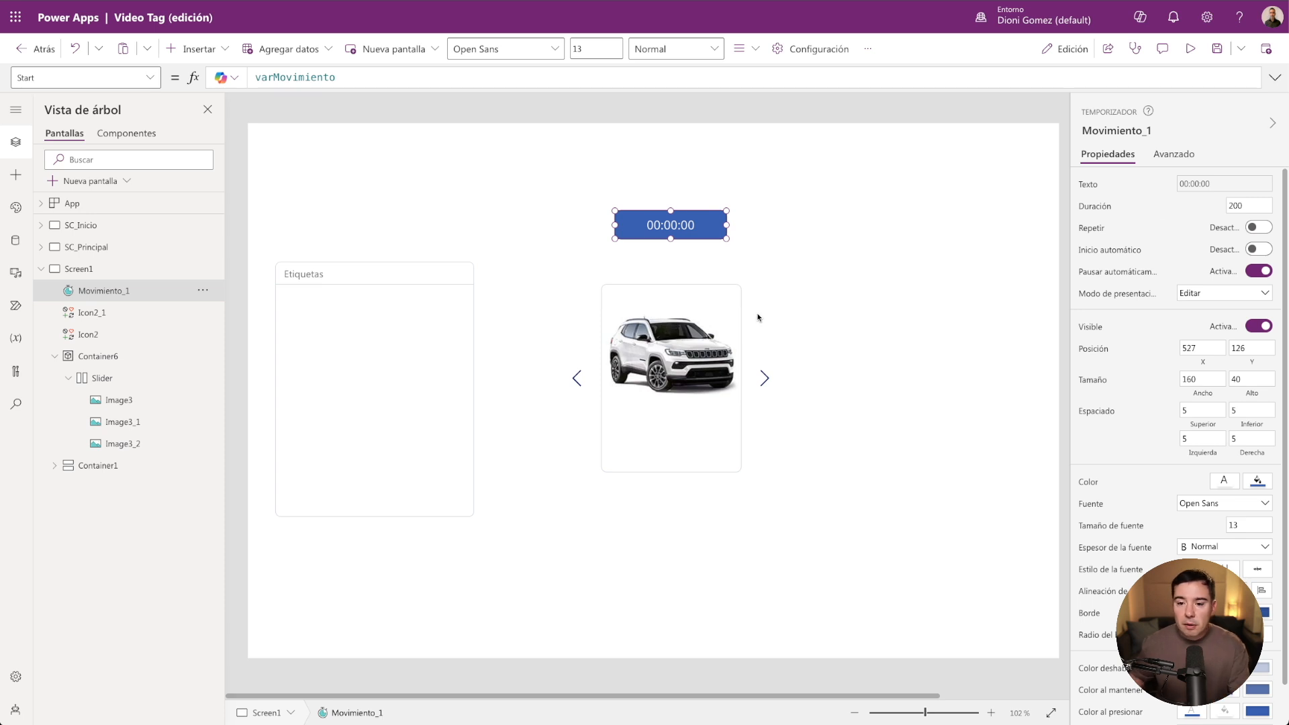
Examine varNegativoPositivo and its "Positivo" value in left arrow Icon2_1's OnSelect formula, and check the OnSelect of right arrow Icon2.
click(575, 379)
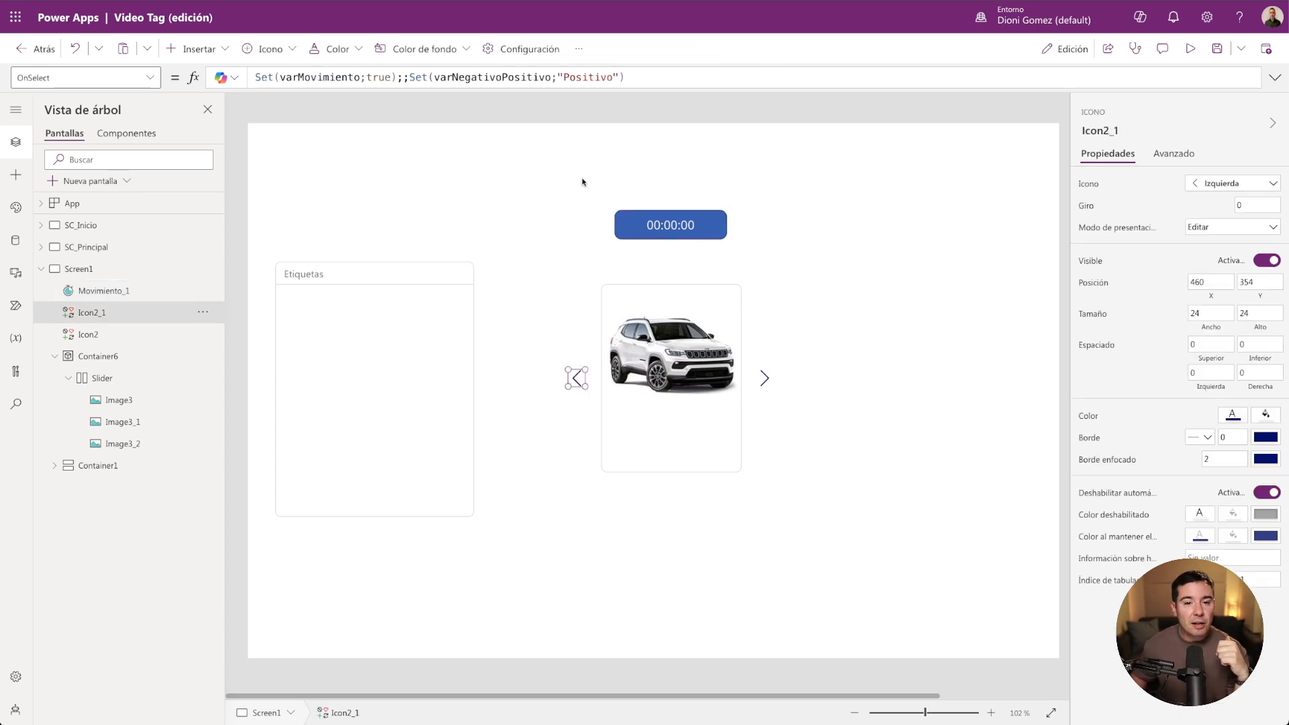
drag(549, 78, 434, 77)
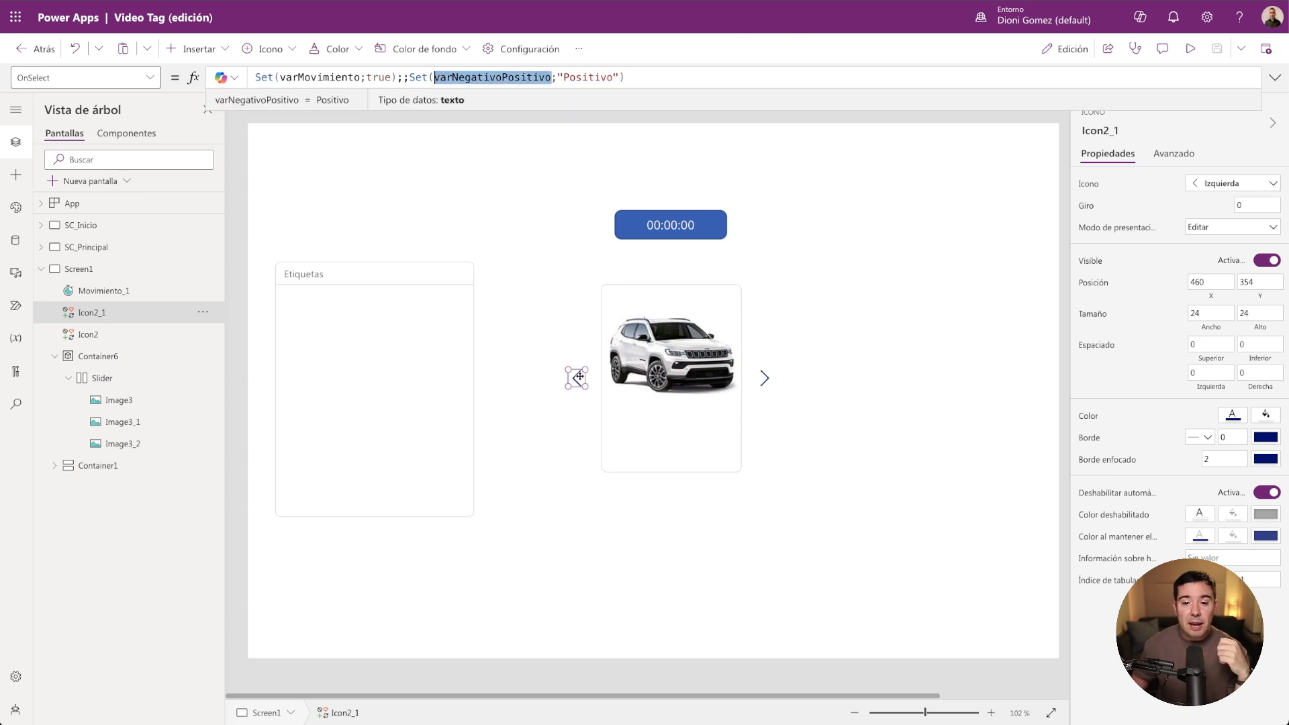
drag(619, 77, 558, 78)
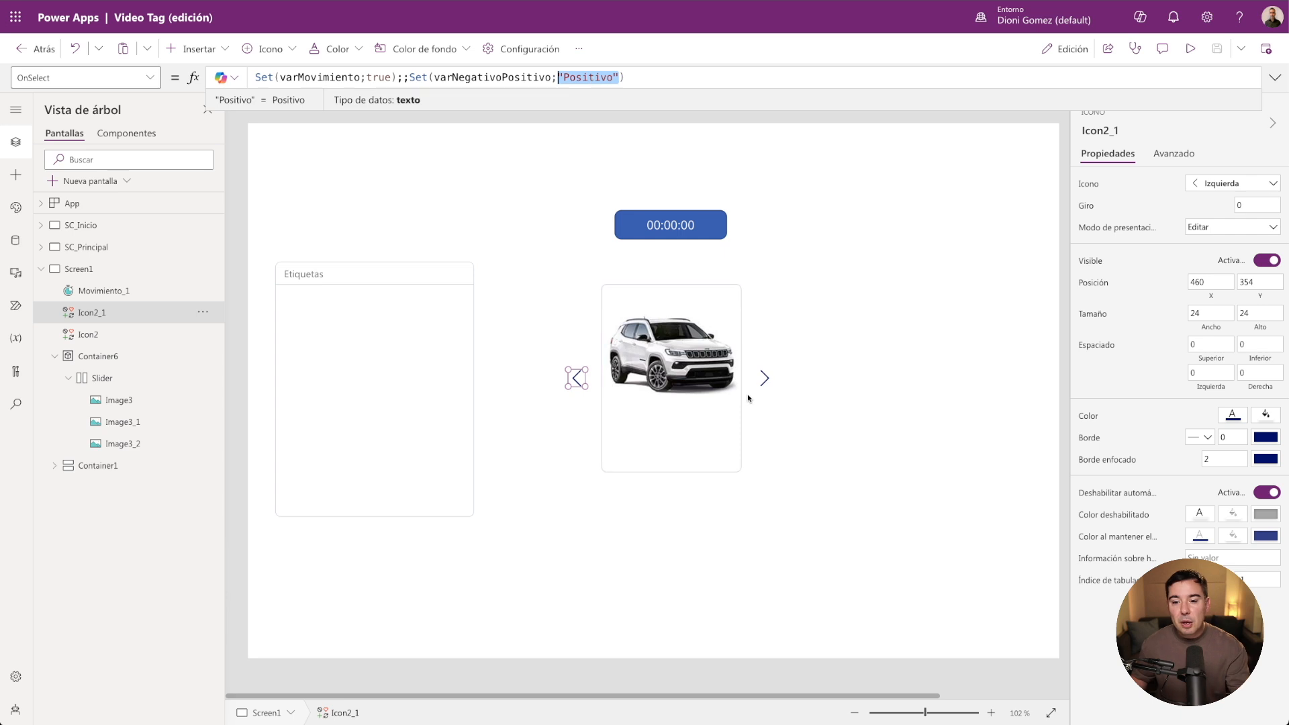
click(765, 379)
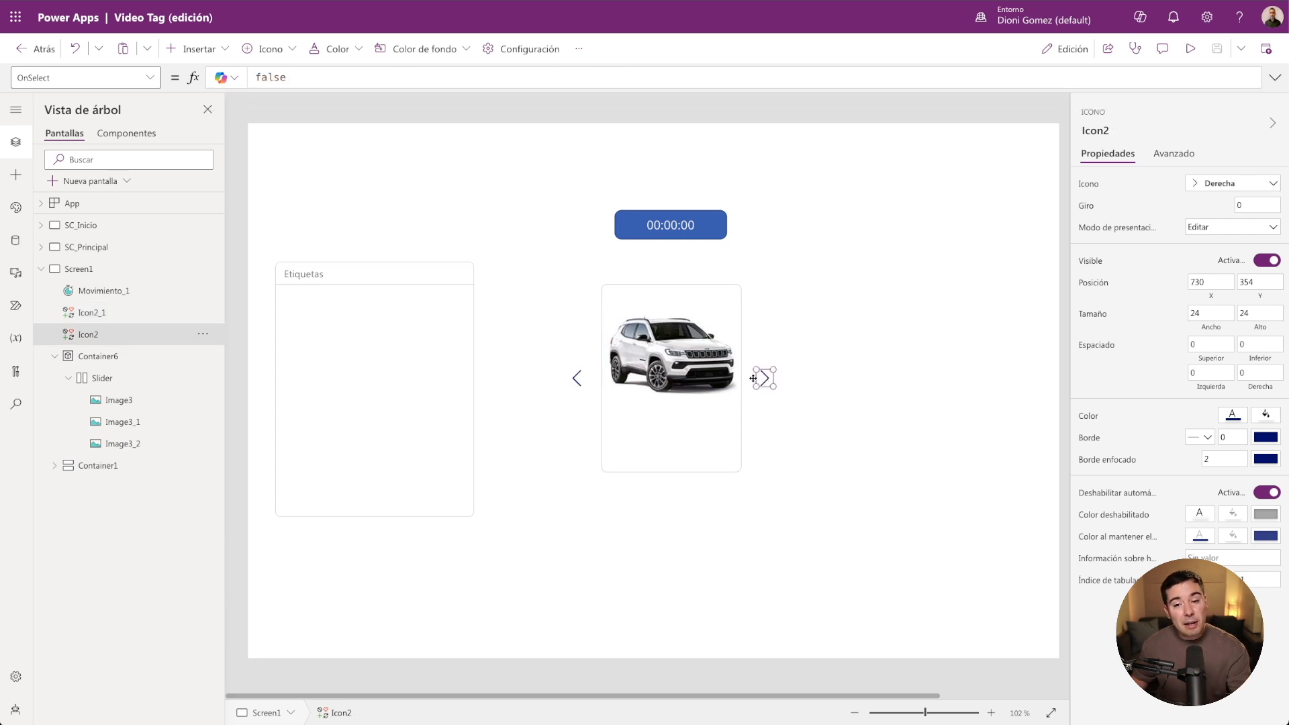
Copy left arrow Icon2_1's OnSelect formula into right arrow Icon2's OnSelect, changing the varNegativoPositivo value to "Negativo".
click(576, 377)
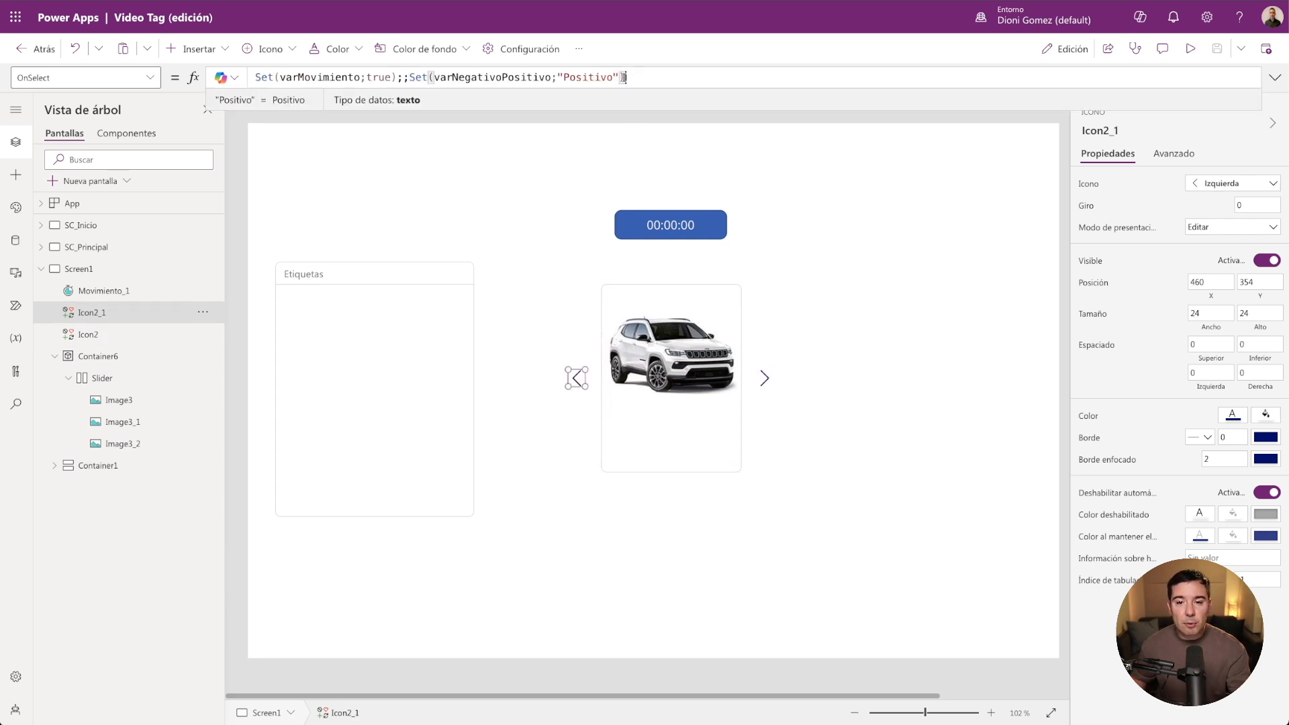
drag(625, 77, 248, 77)
key(ctrl+c)
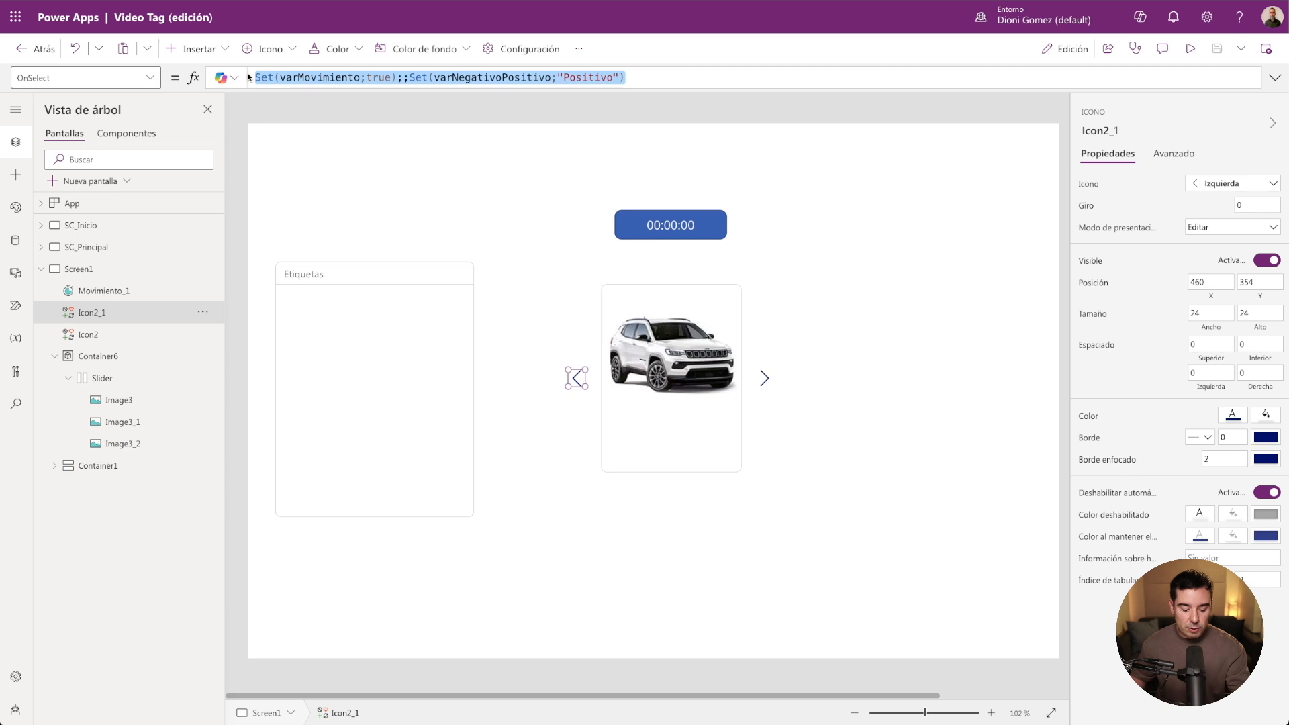
click(767, 381)
click(474, 80)
key(ctrl+a)
key(ctrl+v)
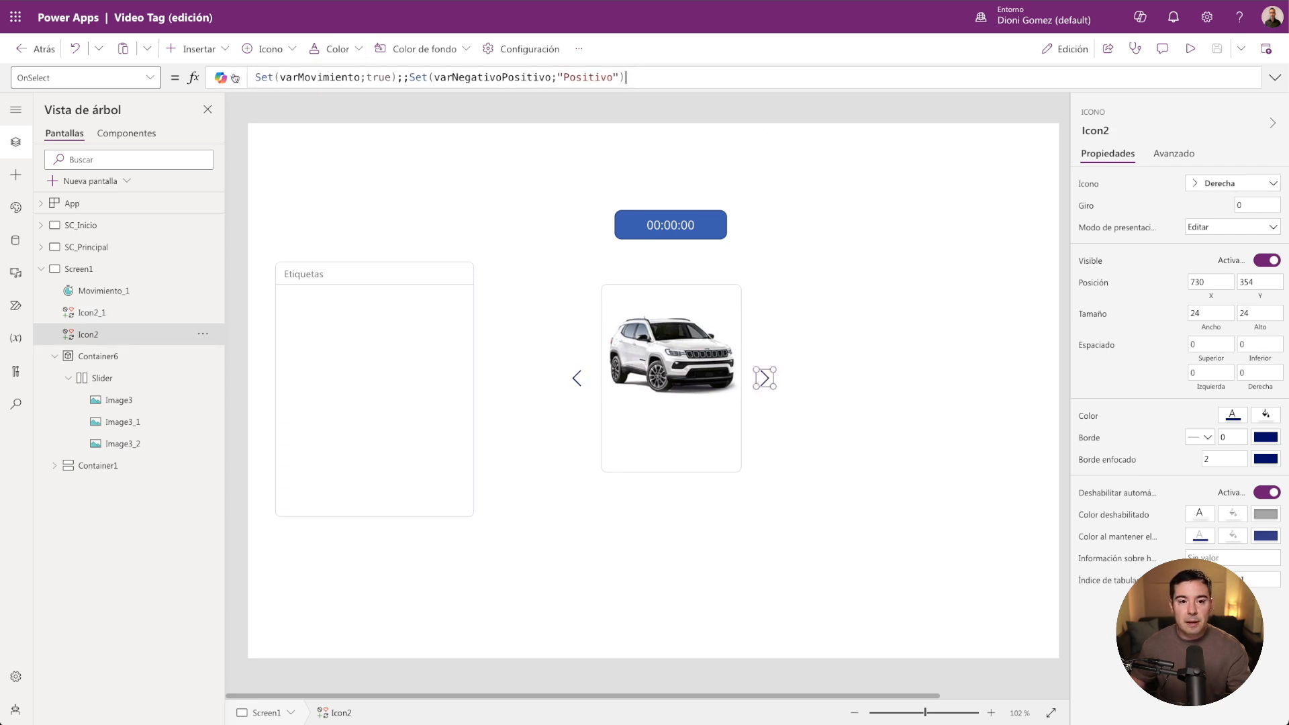
double_click(614, 79)
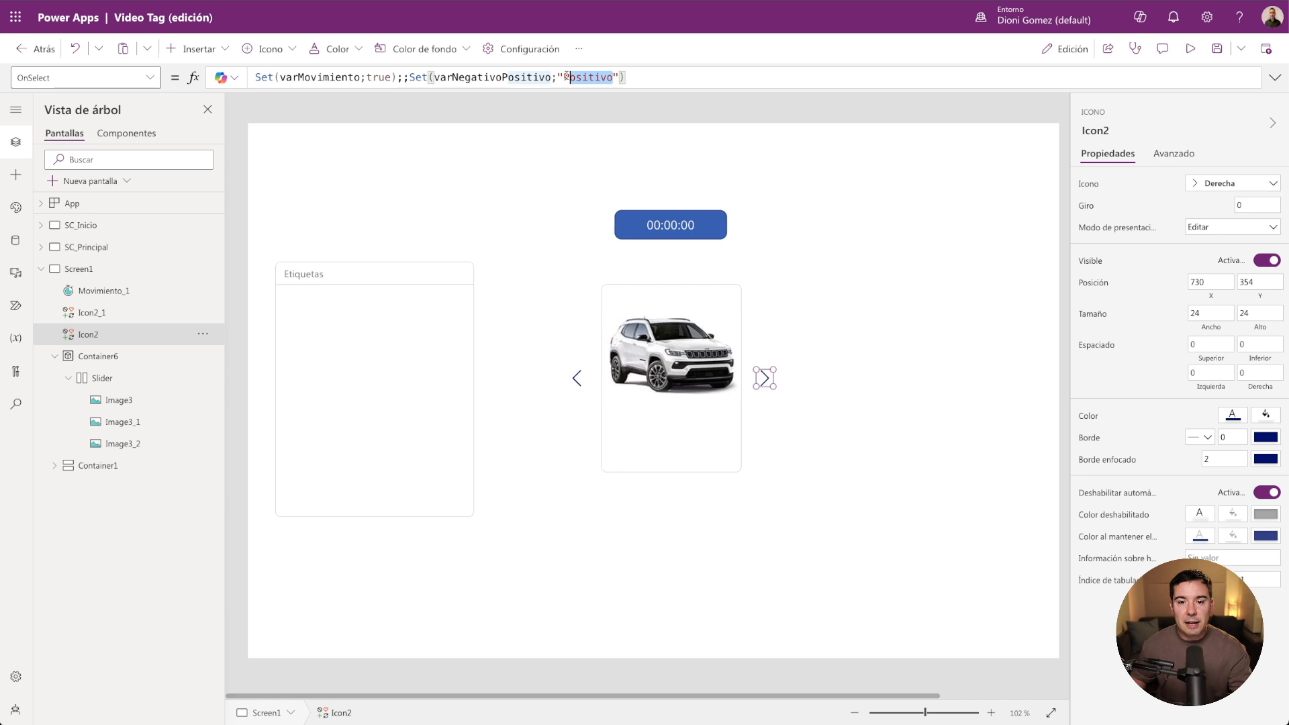
text(Negativo)
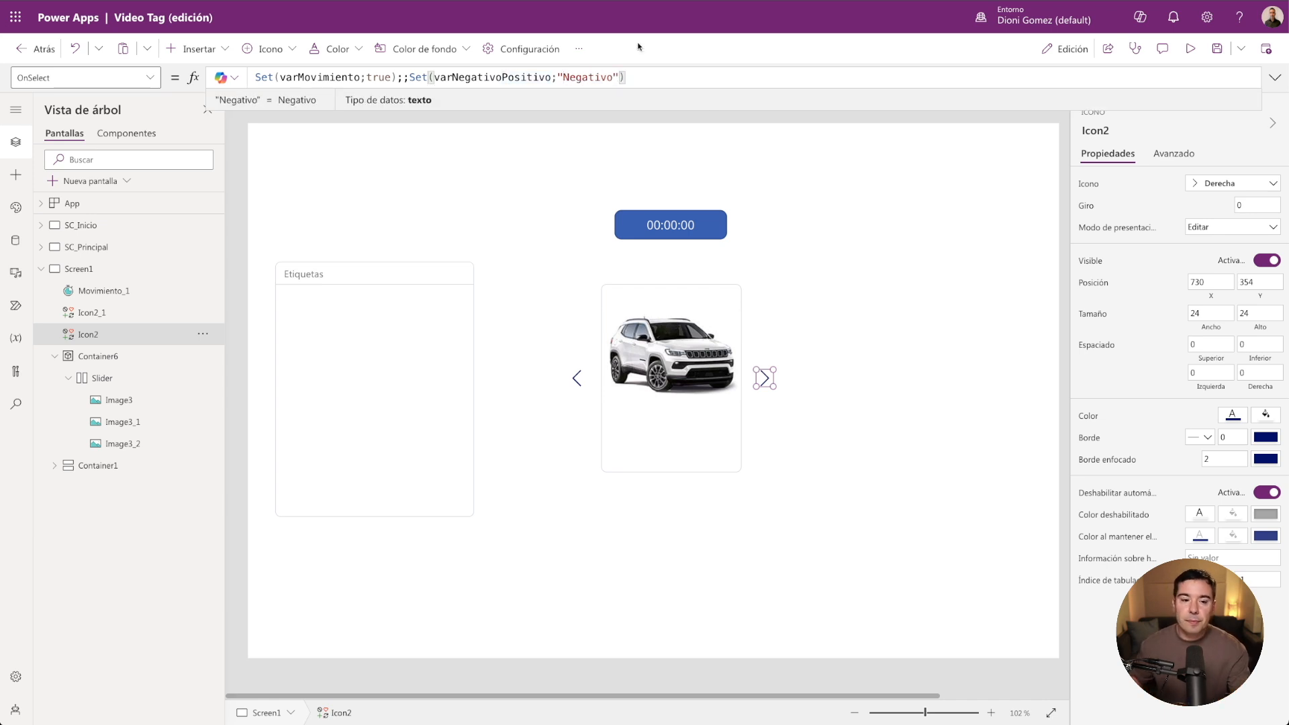
Copy the whole X formula of the Lista_Para-Desplazar container in SC_Principal.
click(79, 248)
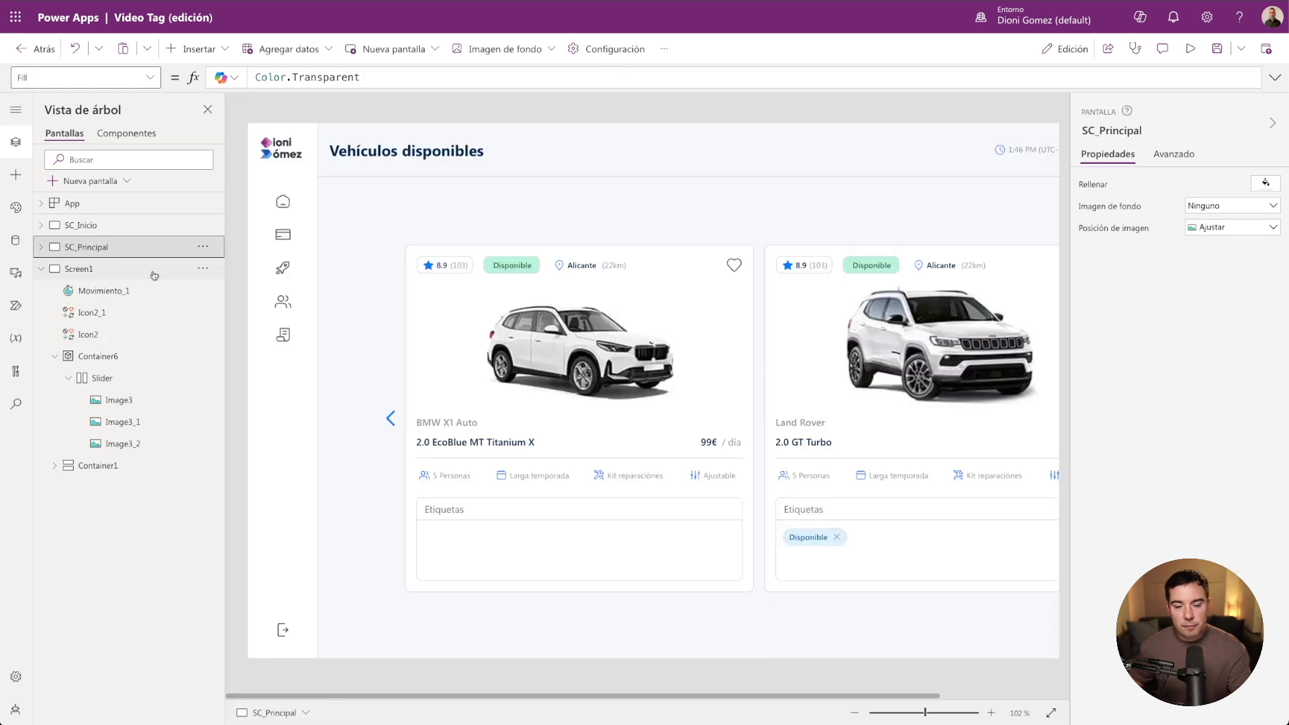
click(763, 372)
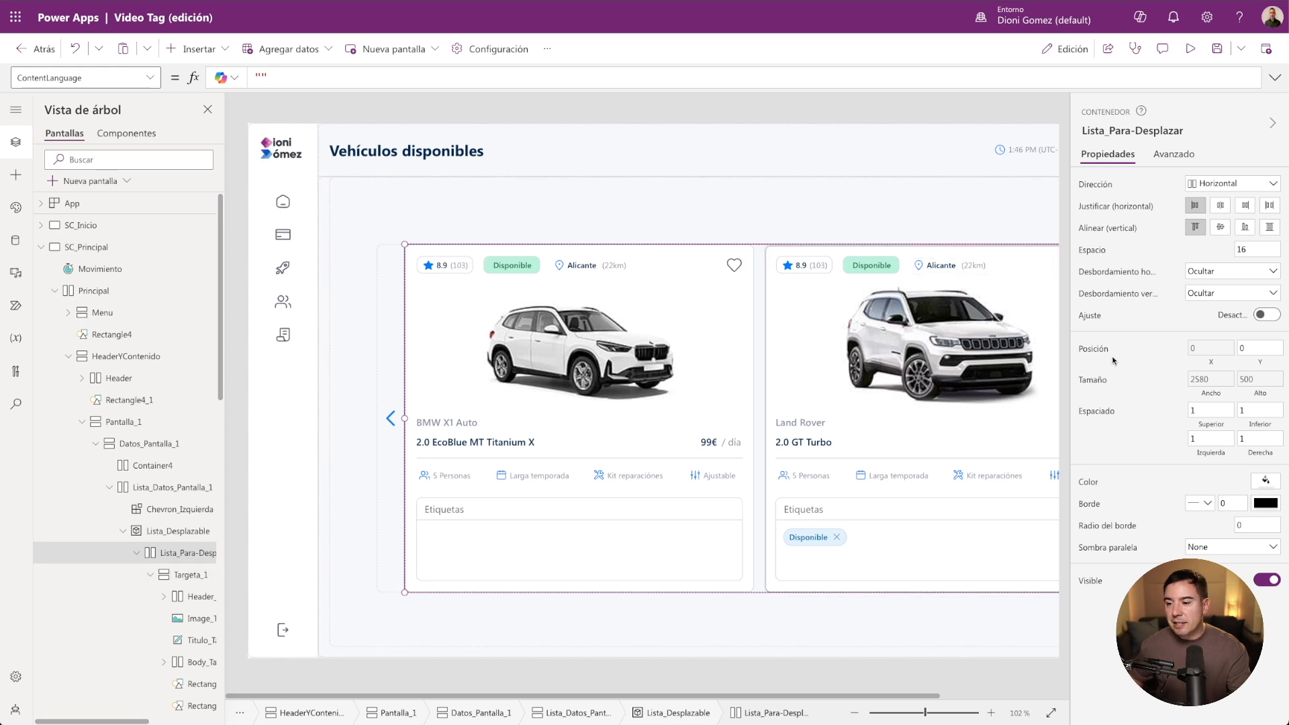
click(1210, 348)
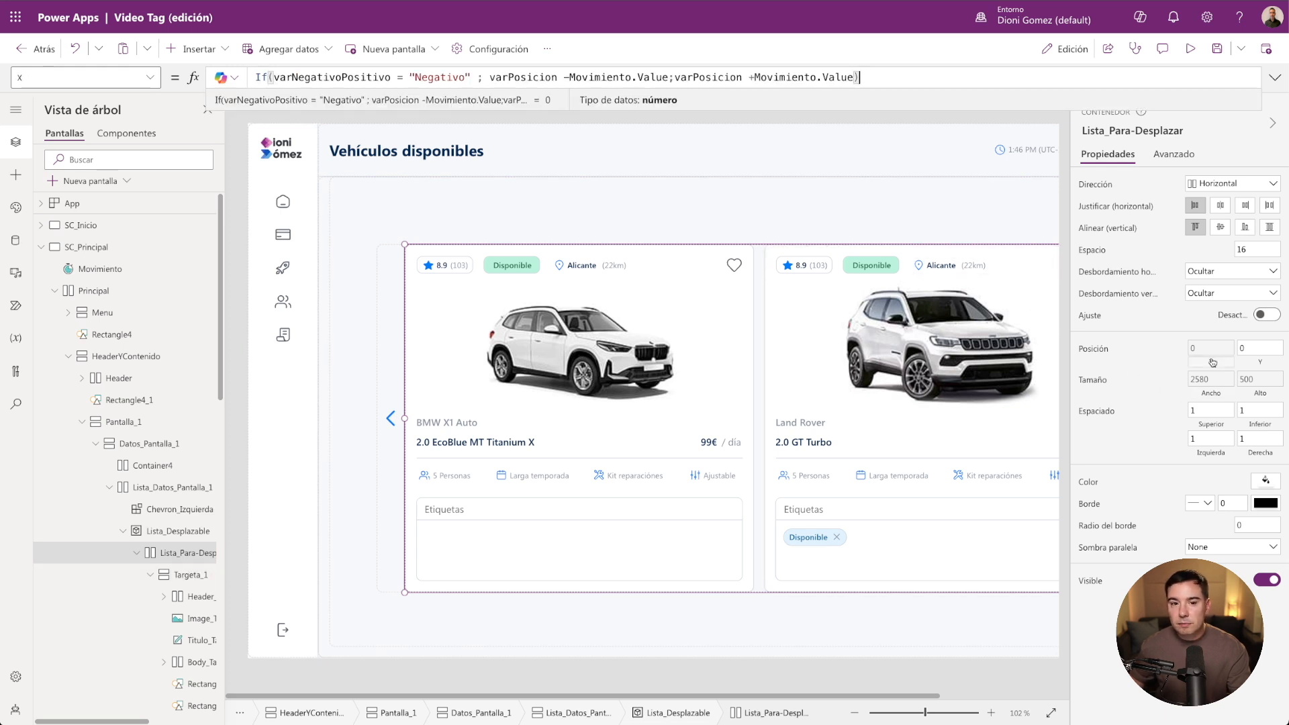
drag(891, 86, 225, 78)
key(ctrl+c)
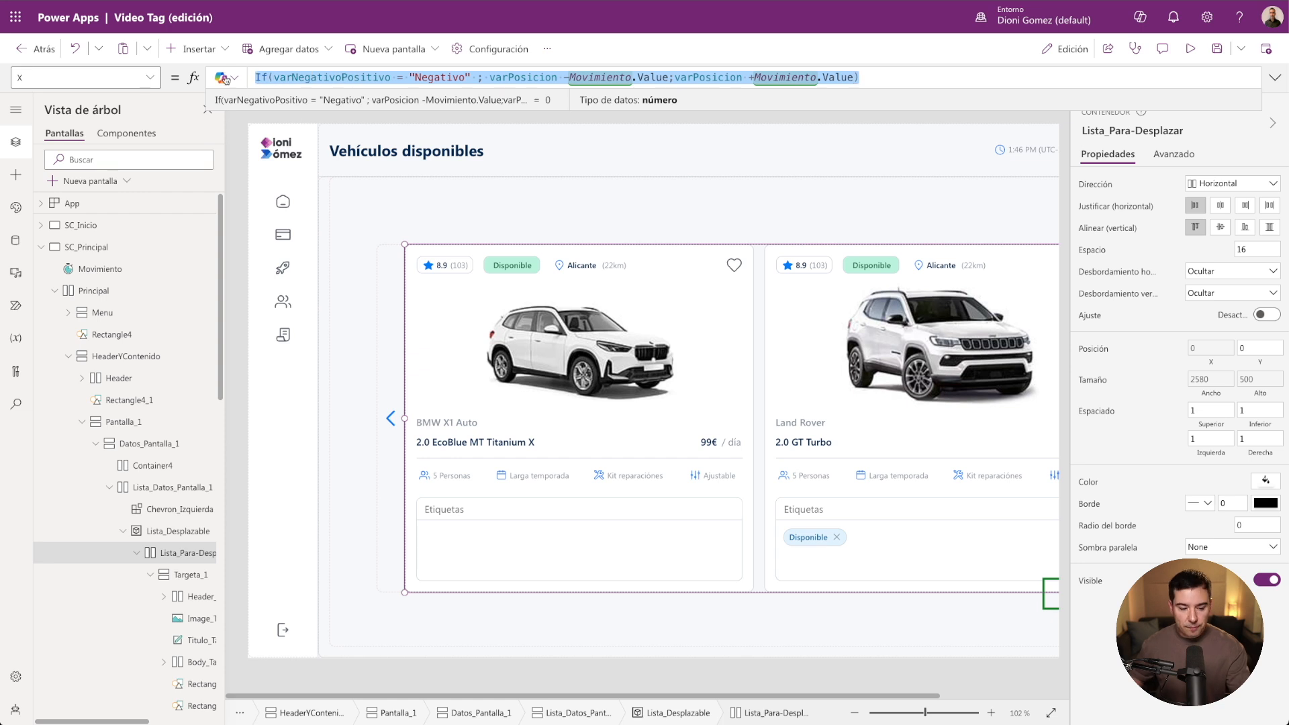
Set the X of the Slider container on Screen1 to the copied formula If(varNegativoPositivo = "Negativo" ; varPosicion -Movimiento.Value;varPosicion +Movimiento.Value).
click(43, 247)
click(82, 269)
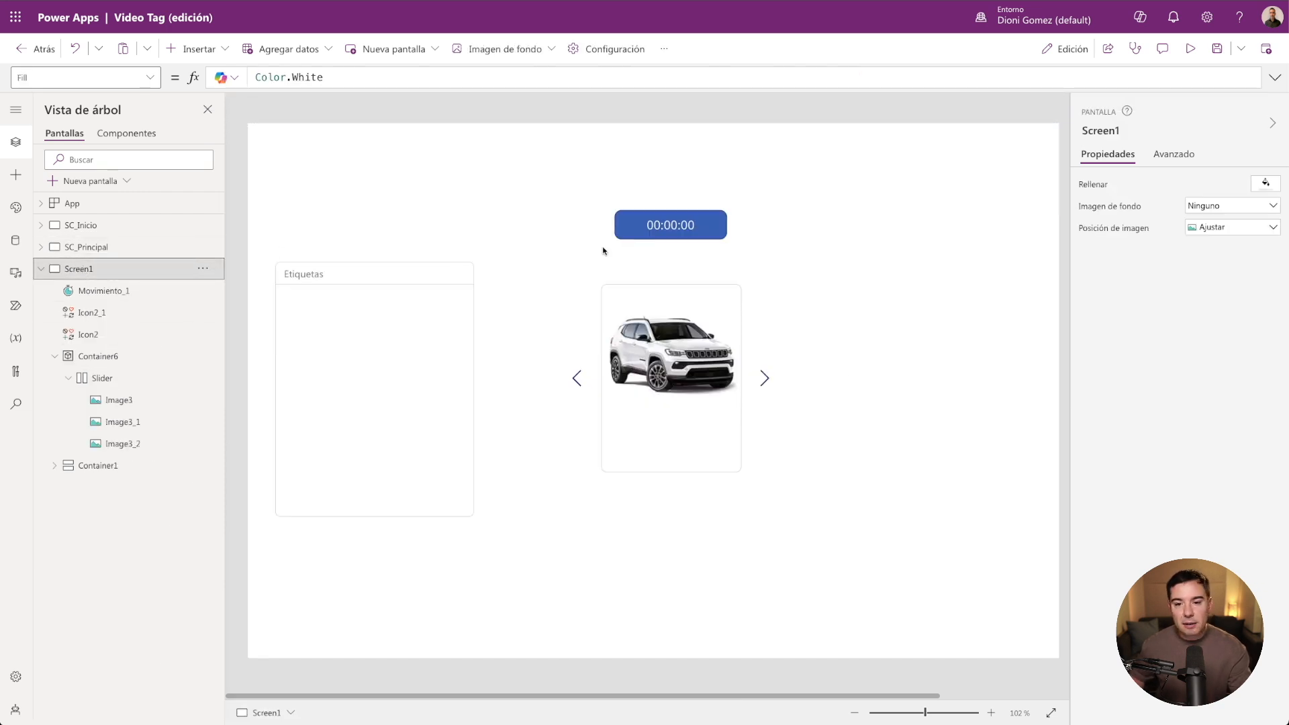
click(101, 378)
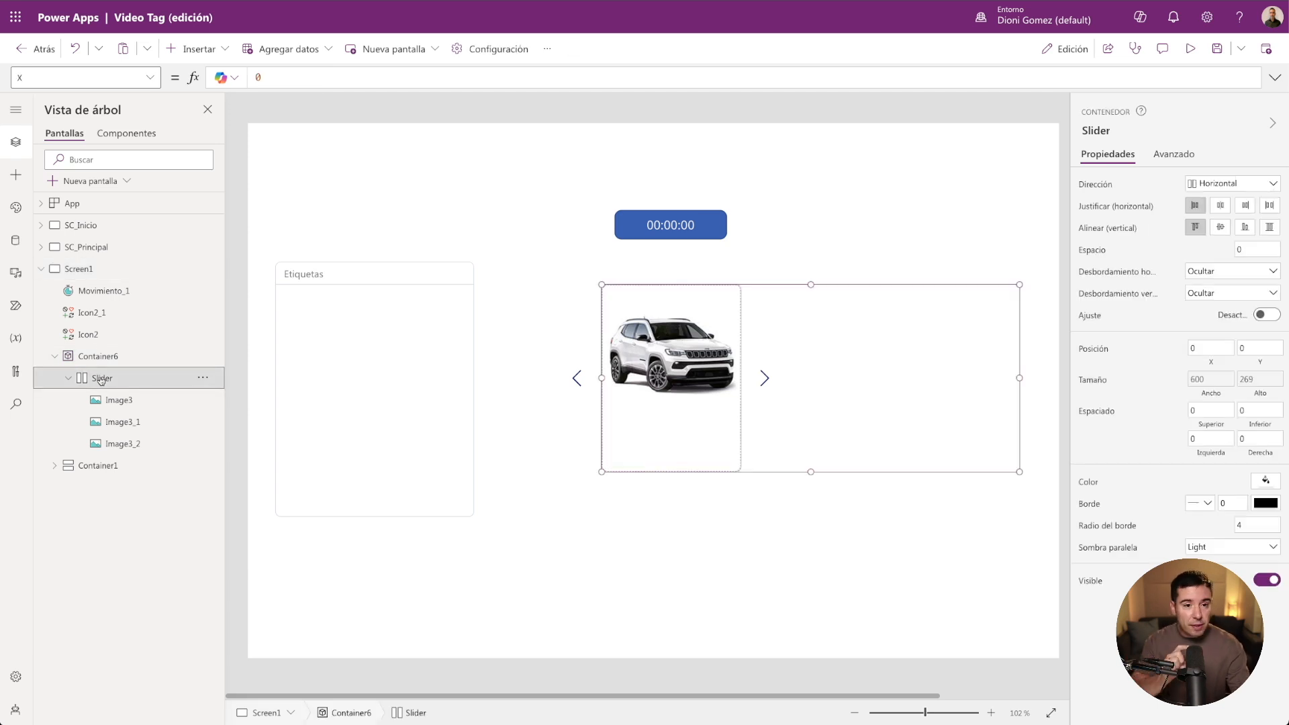
click(260, 72)
key(ctrl+v)
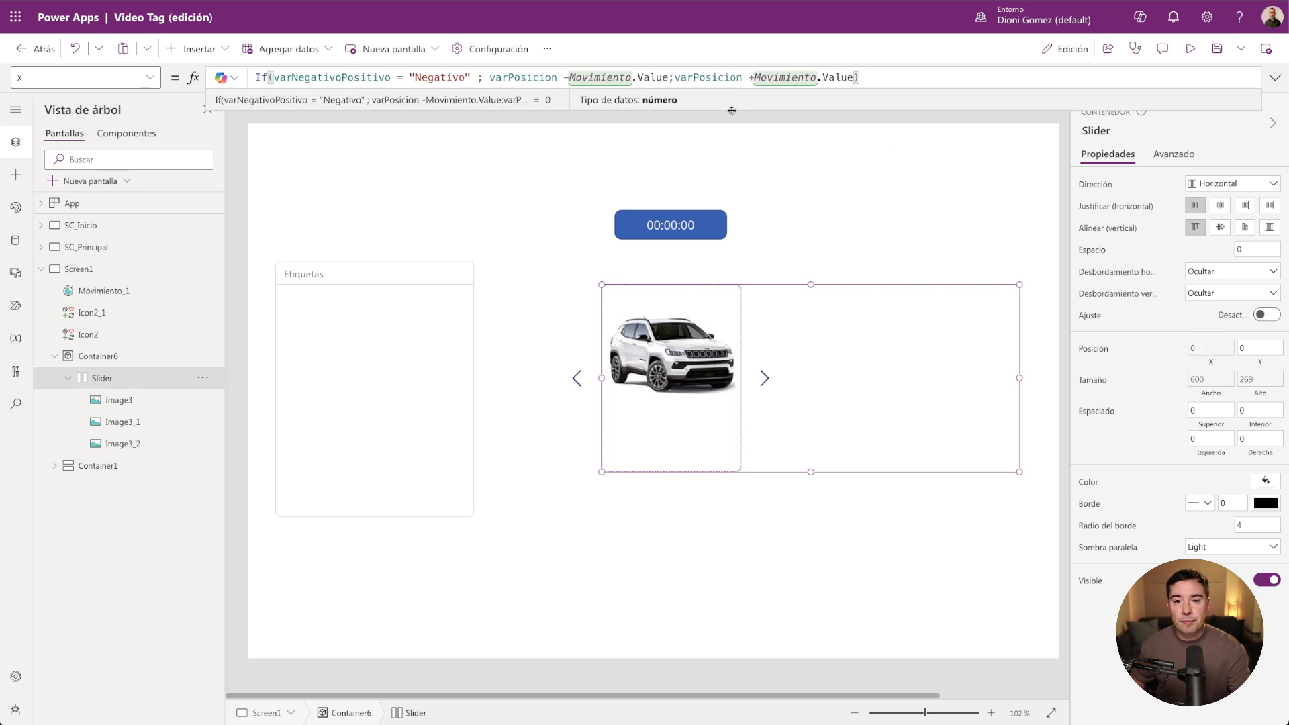
Enlarge the formula area and examine varNegativoPositivo, varPosicion and Movimiento.Value in the Slider's X formula.
drag(731, 111, 736, 119)
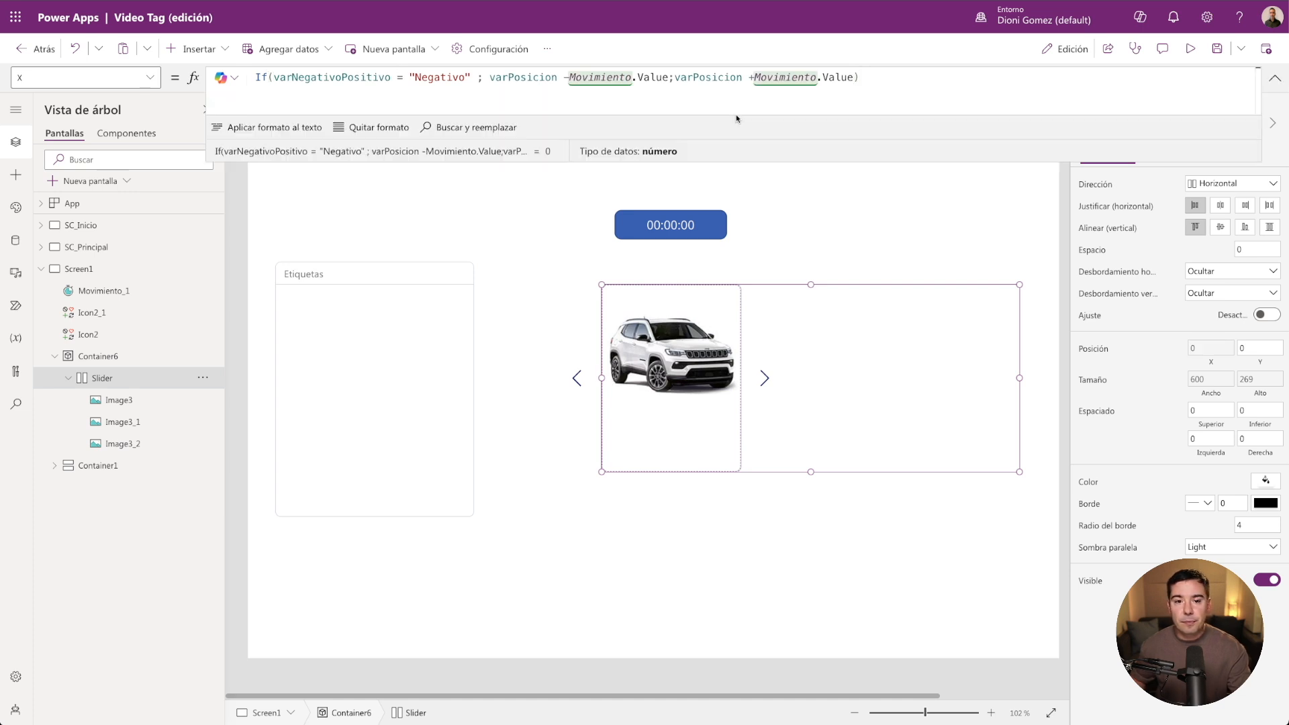
drag(607, 115, 607, 119)
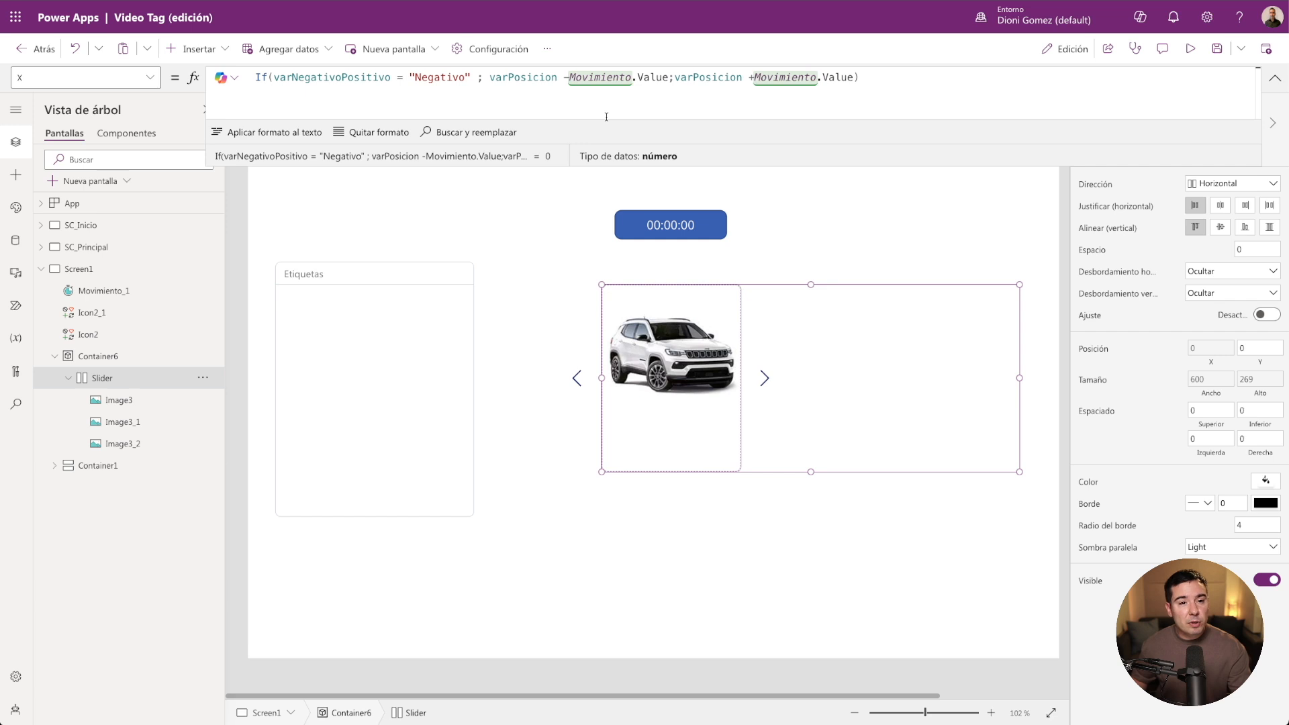
drag(274, 79, 399, 78)
click(406, 89)
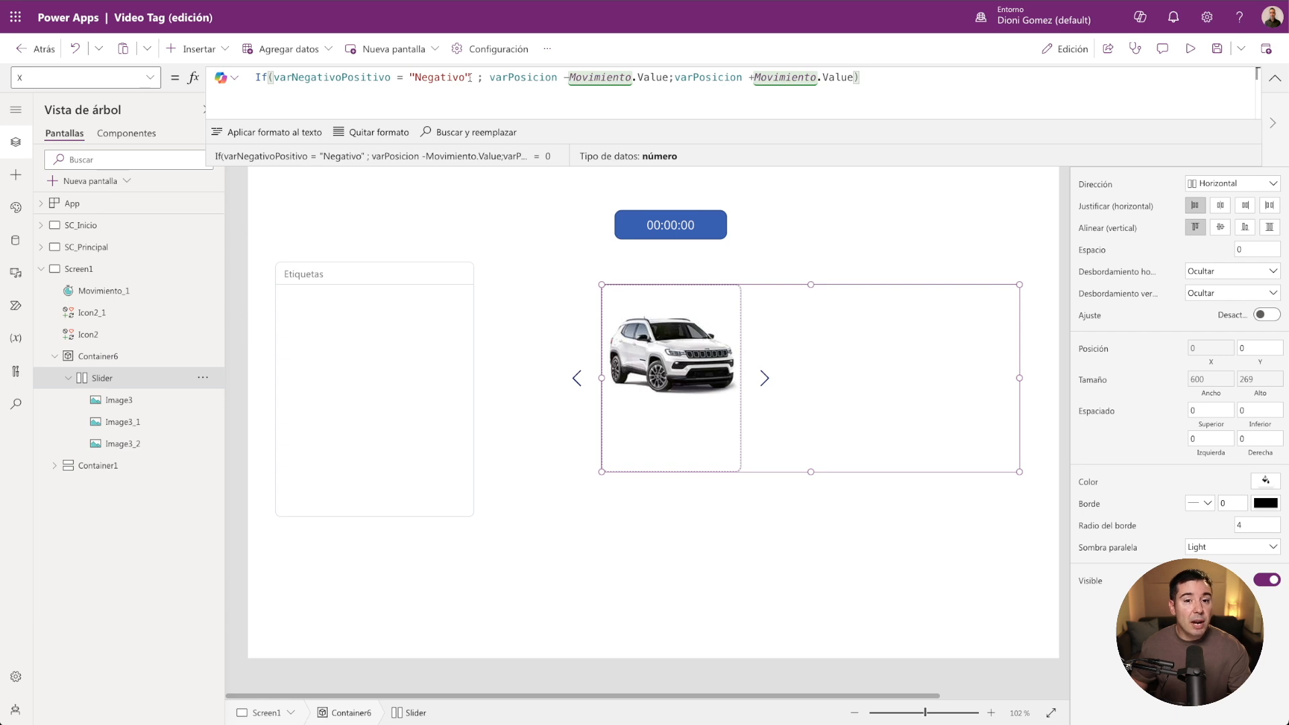
drag(486, 78, 556, 77)
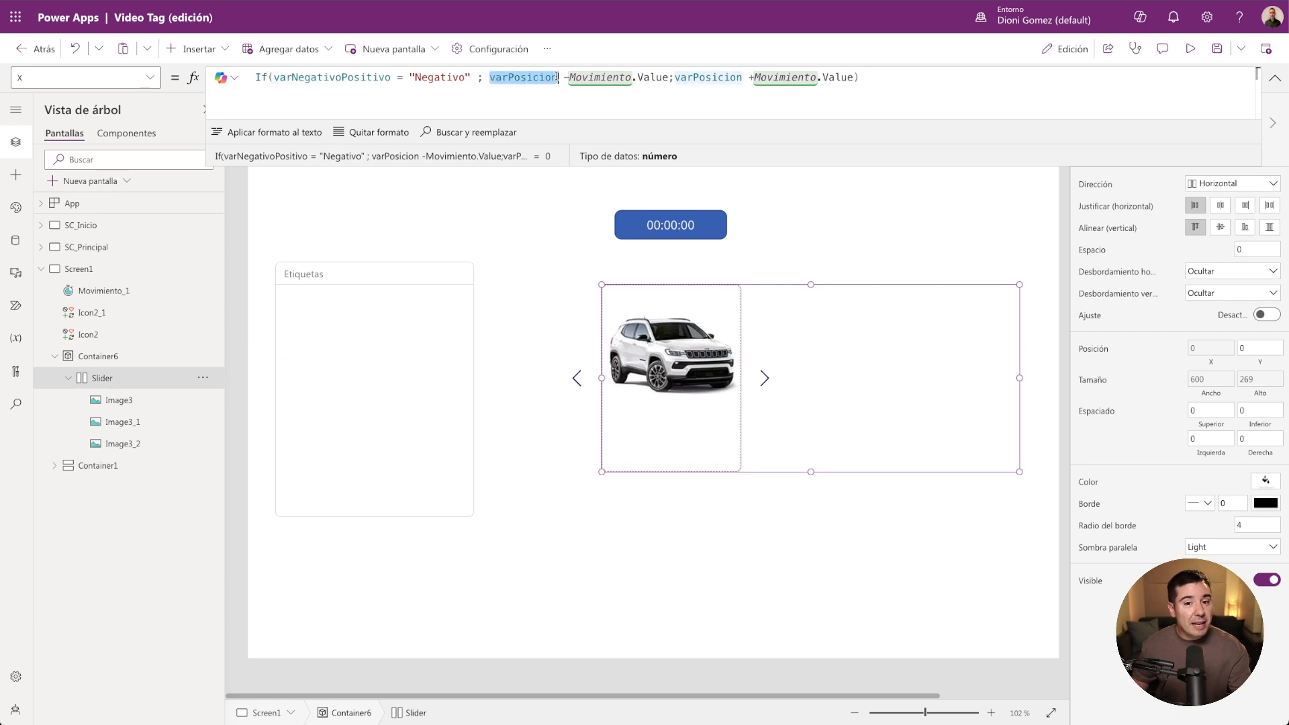
drag(670, 80, 569, 79)
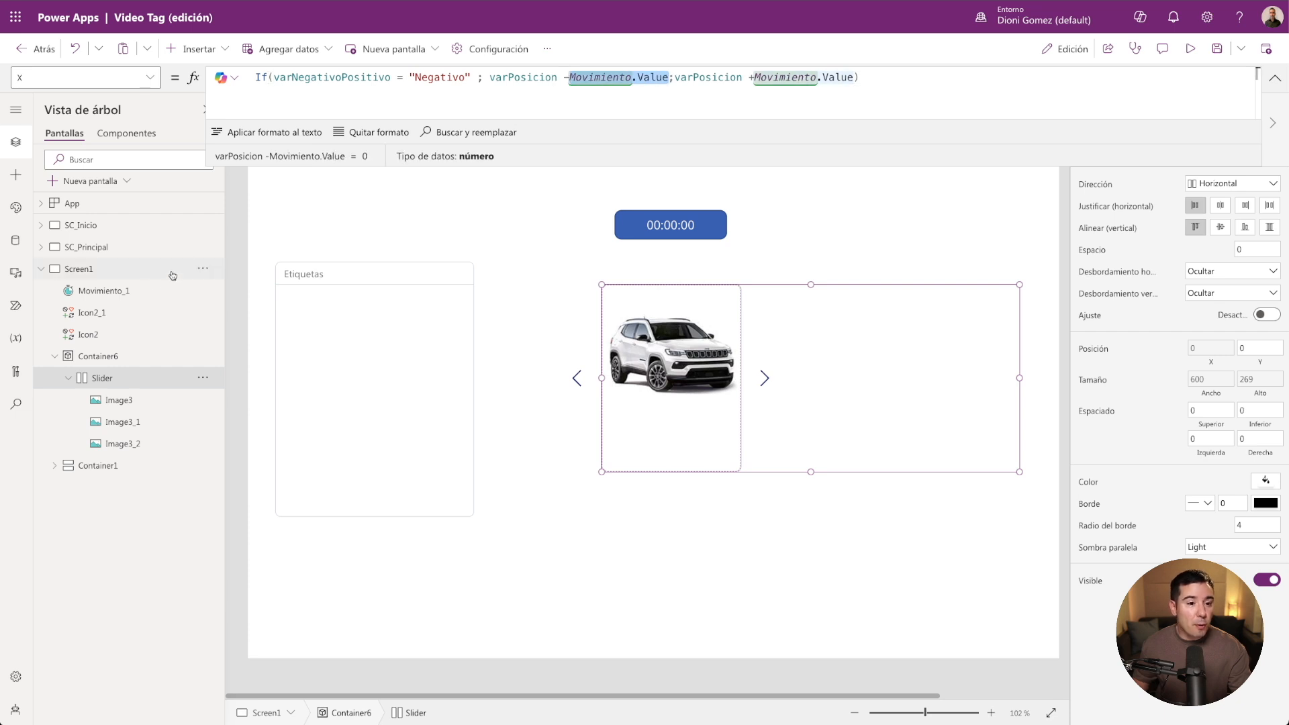
Rename the timer Movimiento_1 on Screen1 as Movimiento_Video.
click(120, 292)
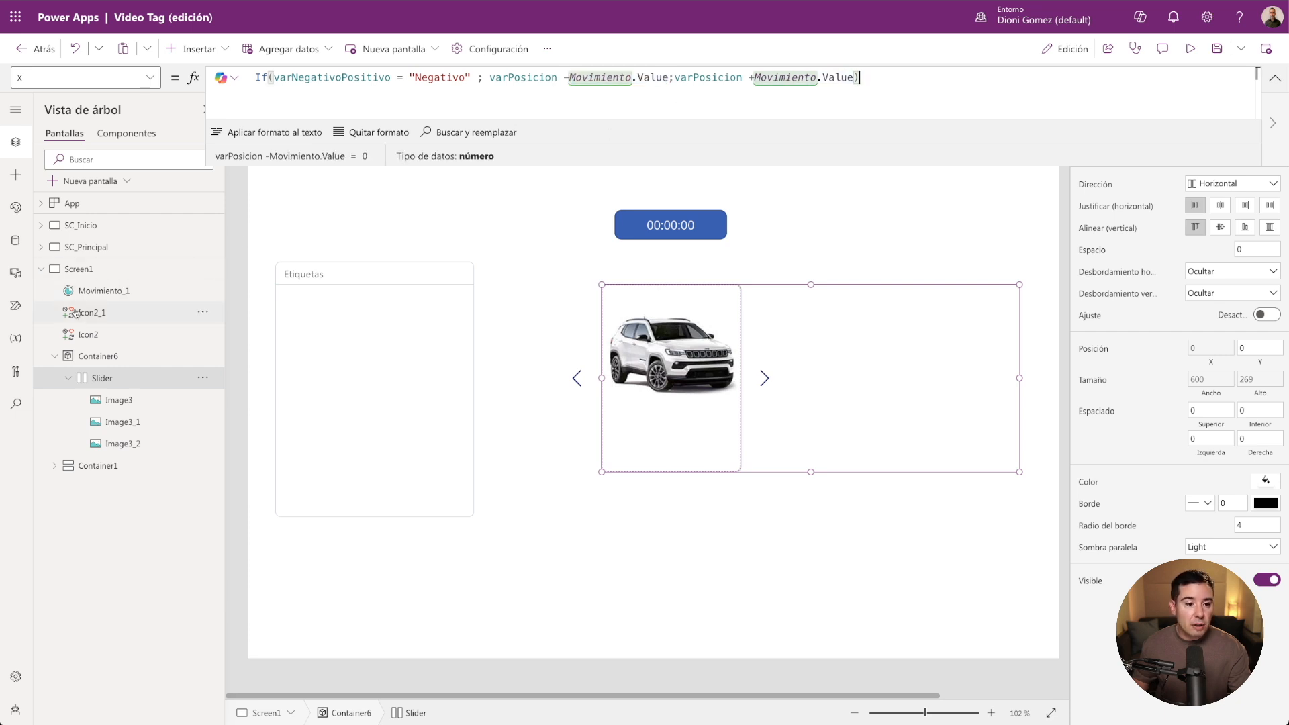
double_click(119, 292)
key(End)
key(BackSpace)
text(V)
key(Return)
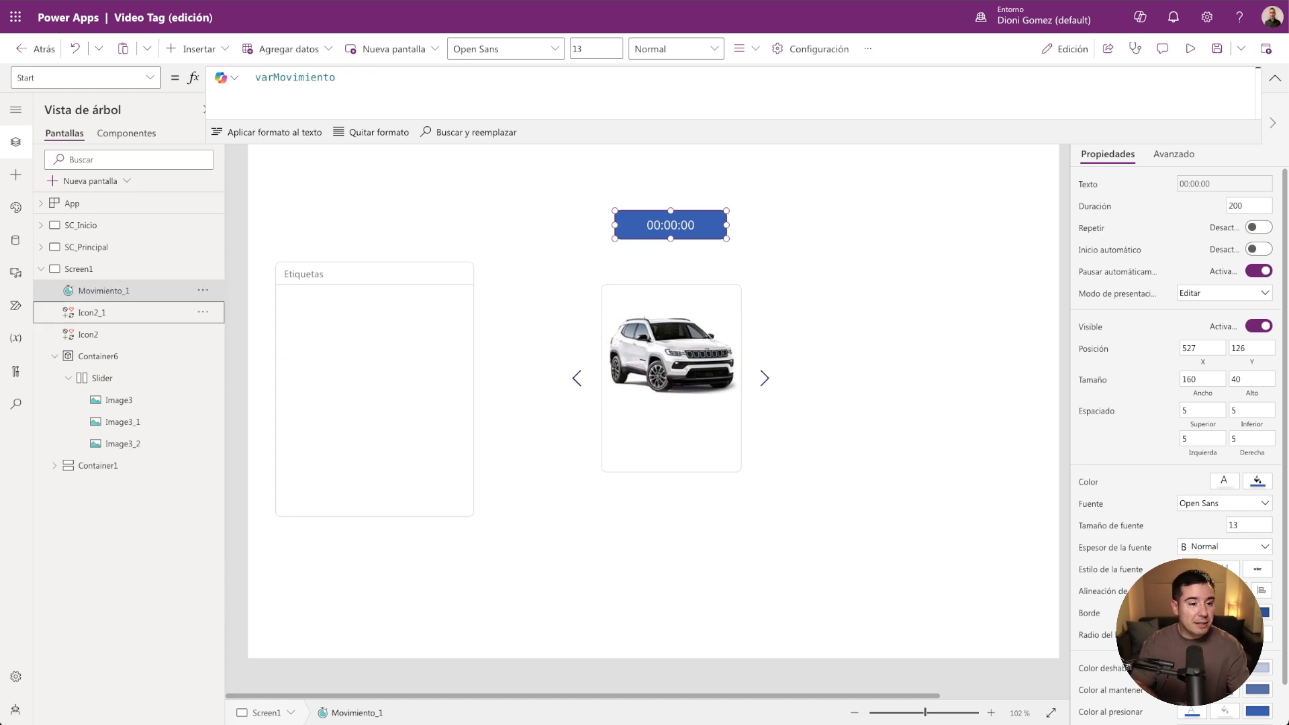
Change both Movimiento references in the Slider's X formula to Movimiento_Video.
click(621, 455)
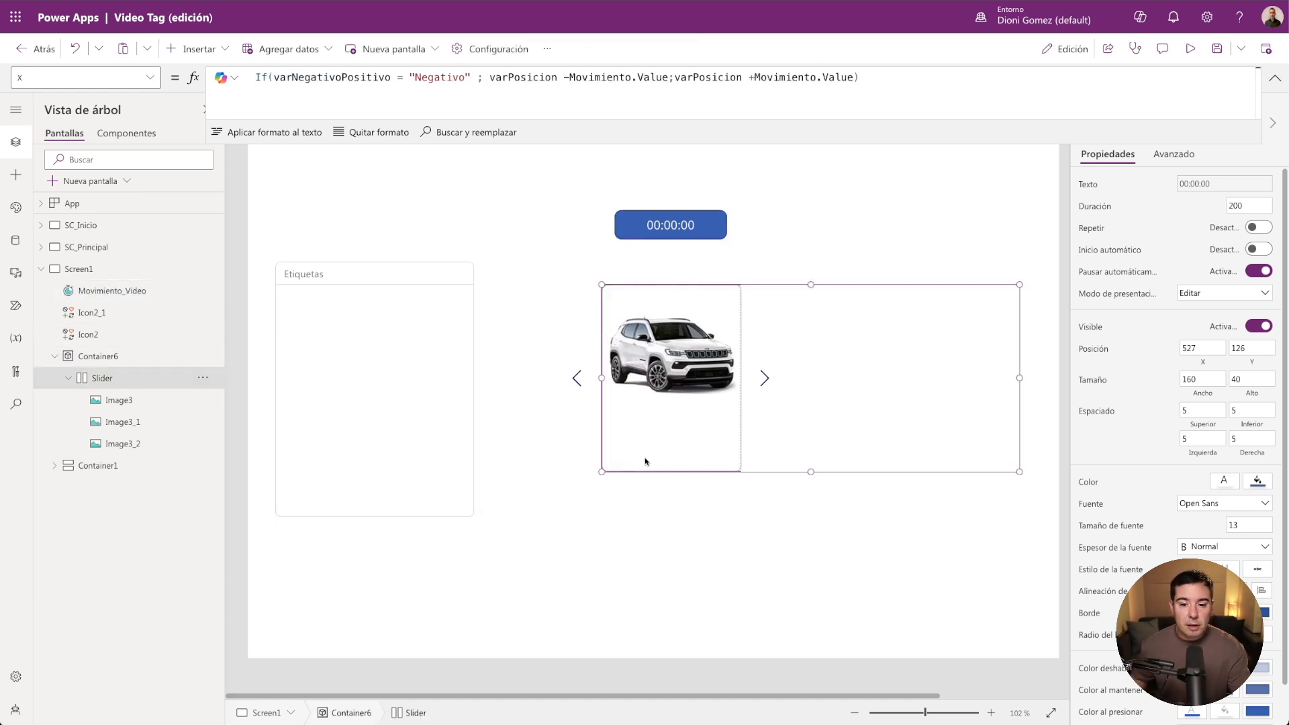
click(633, 78)
text(_Video)
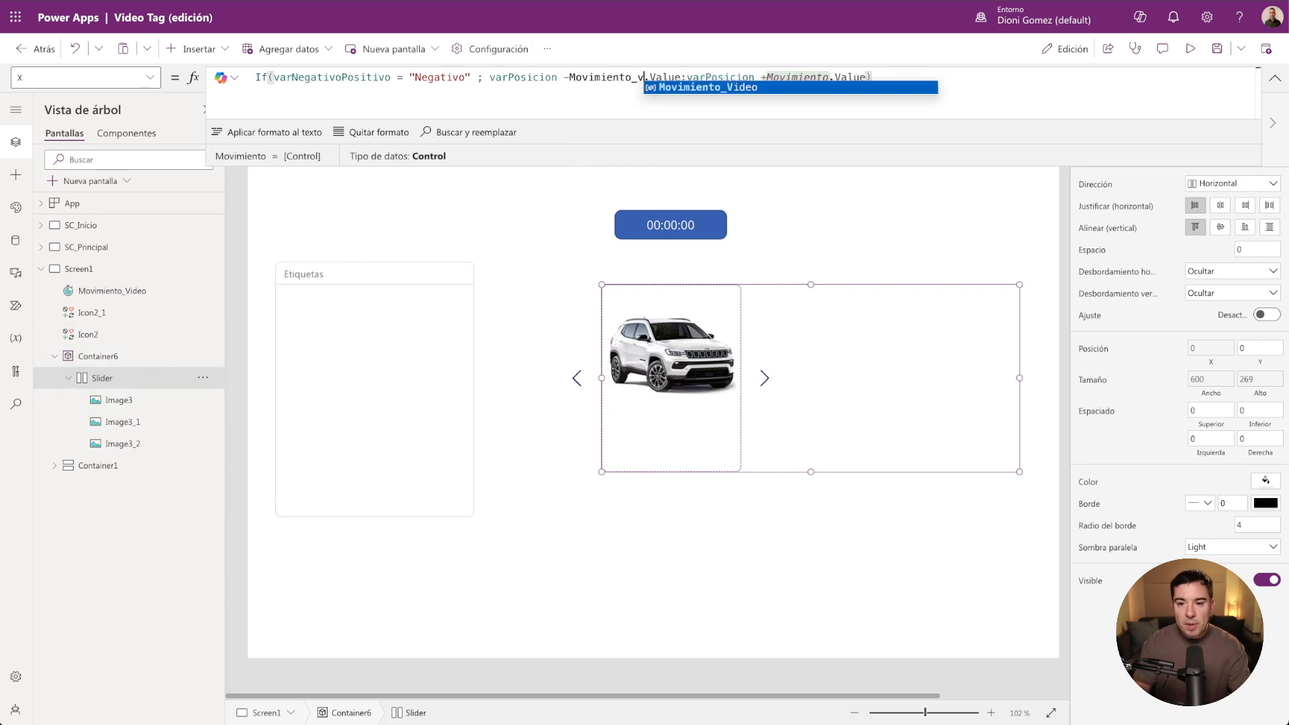
click(852, 78)
text(_Video)
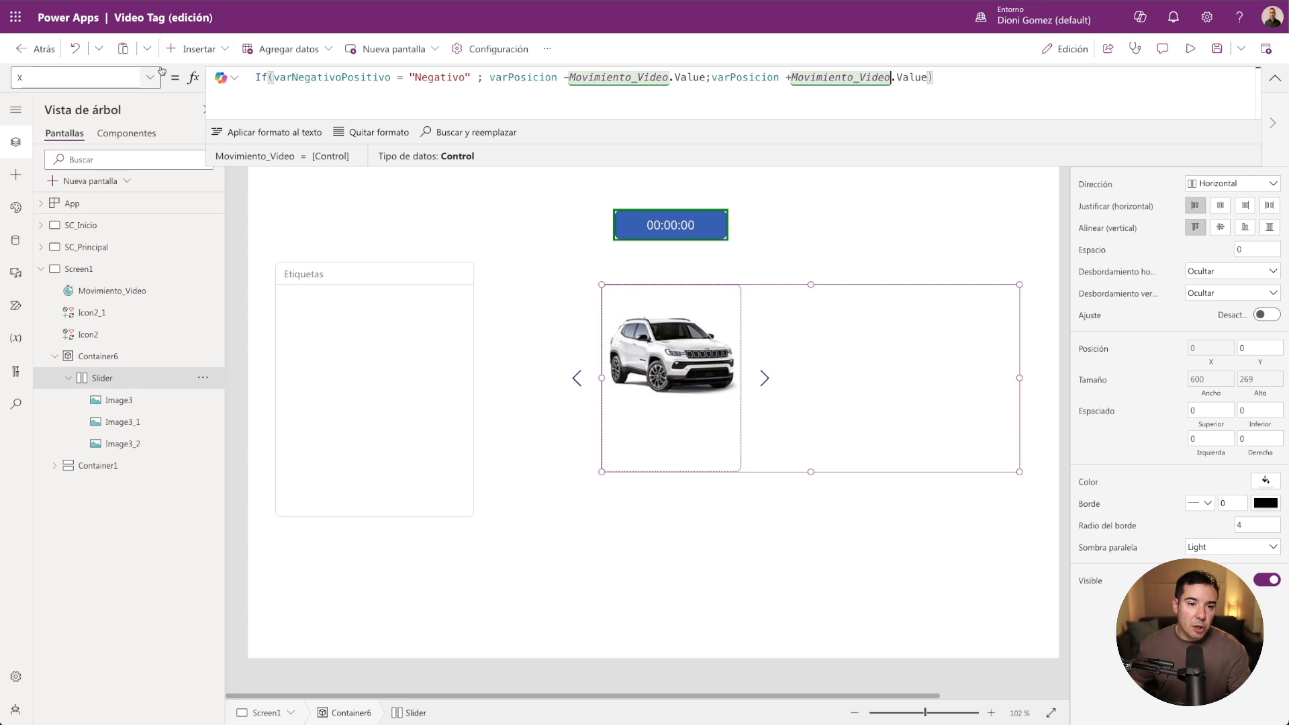
Examine the "Negativo" condition and how varPosicion and Movimiento_Video.Value are combined in the Slider's X formula.
drag(390, 77, 274, 78)
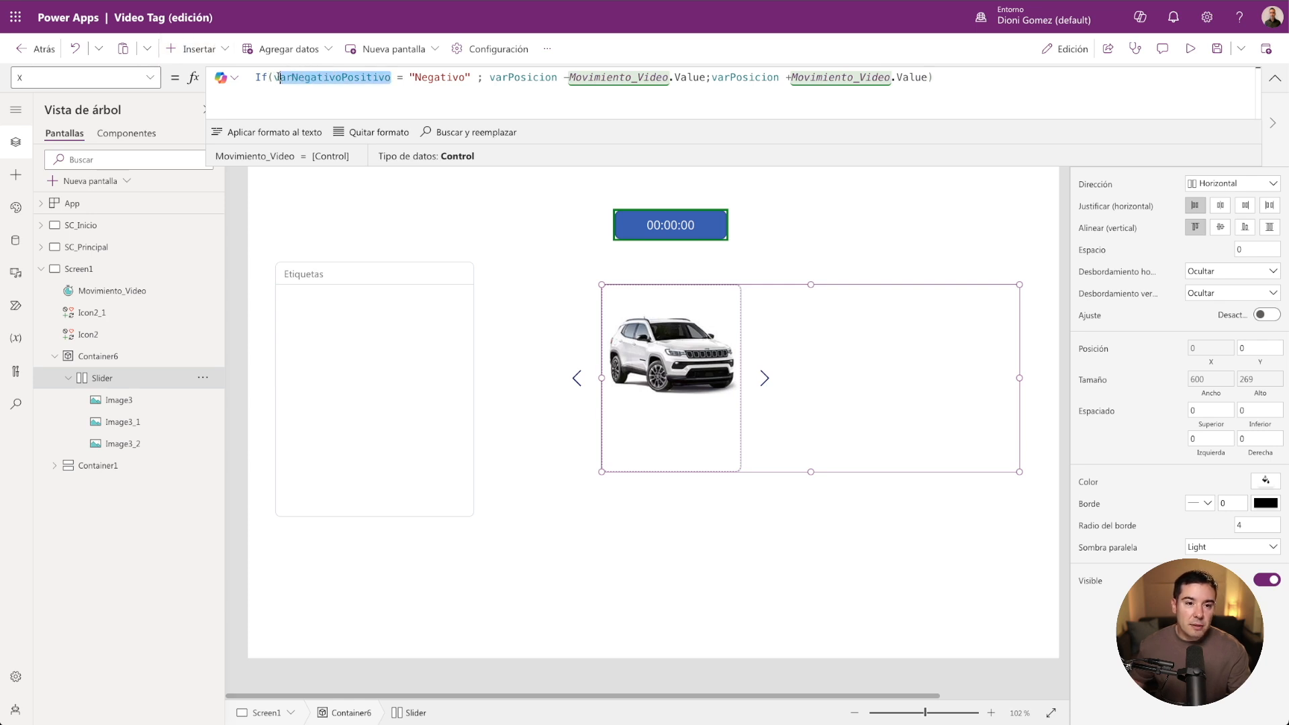
drag(477, 77, 410, 77)
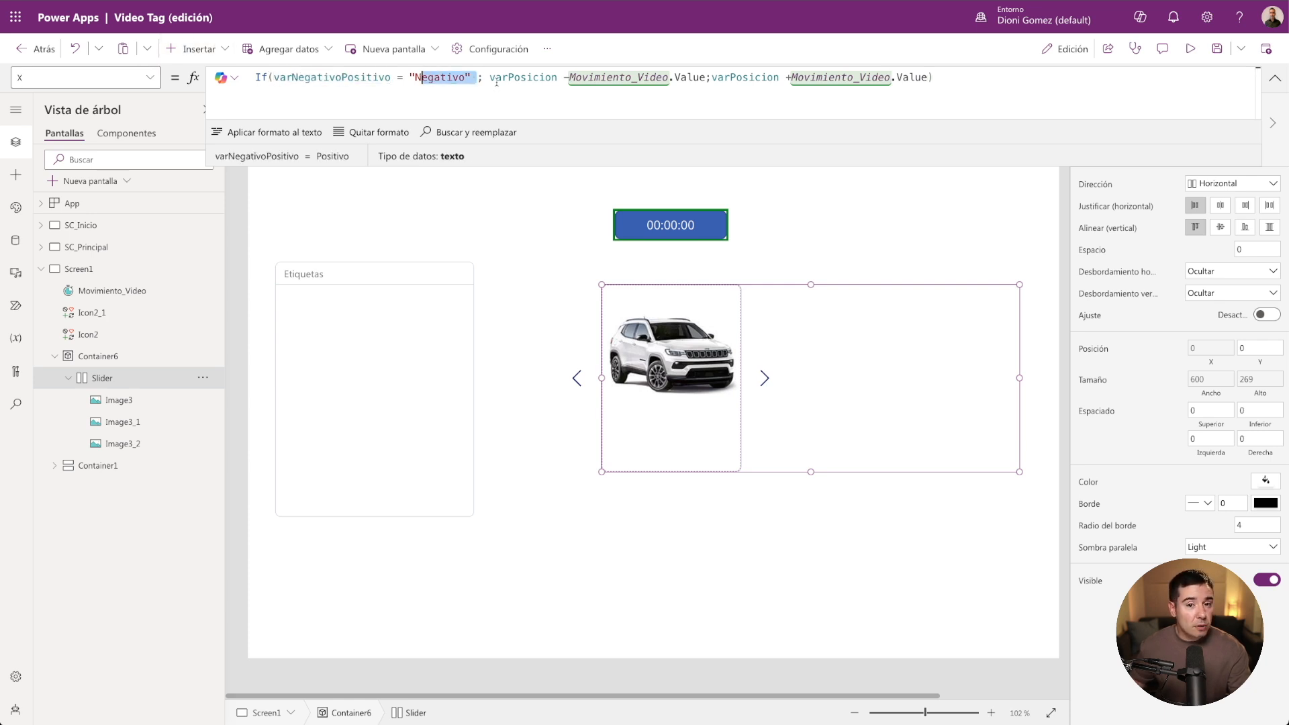
drag(490, 77, 558, 77)
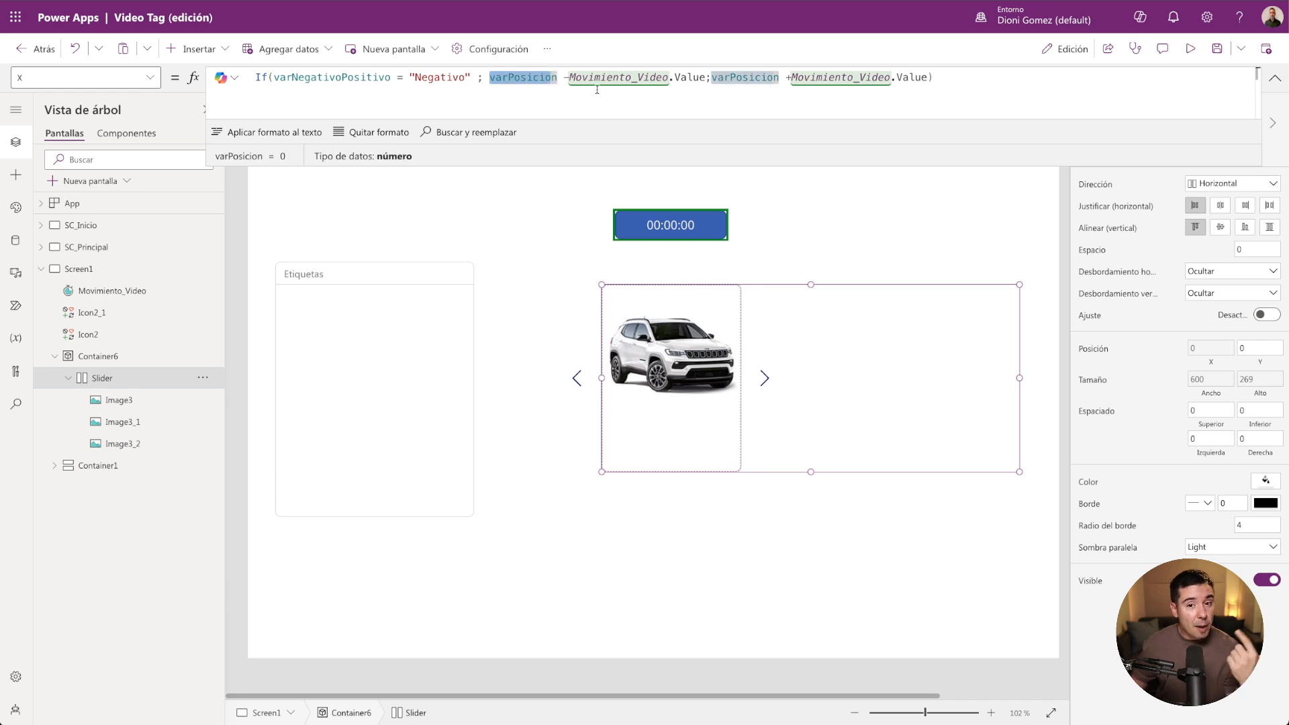
drag(704, 76, 567, 77)
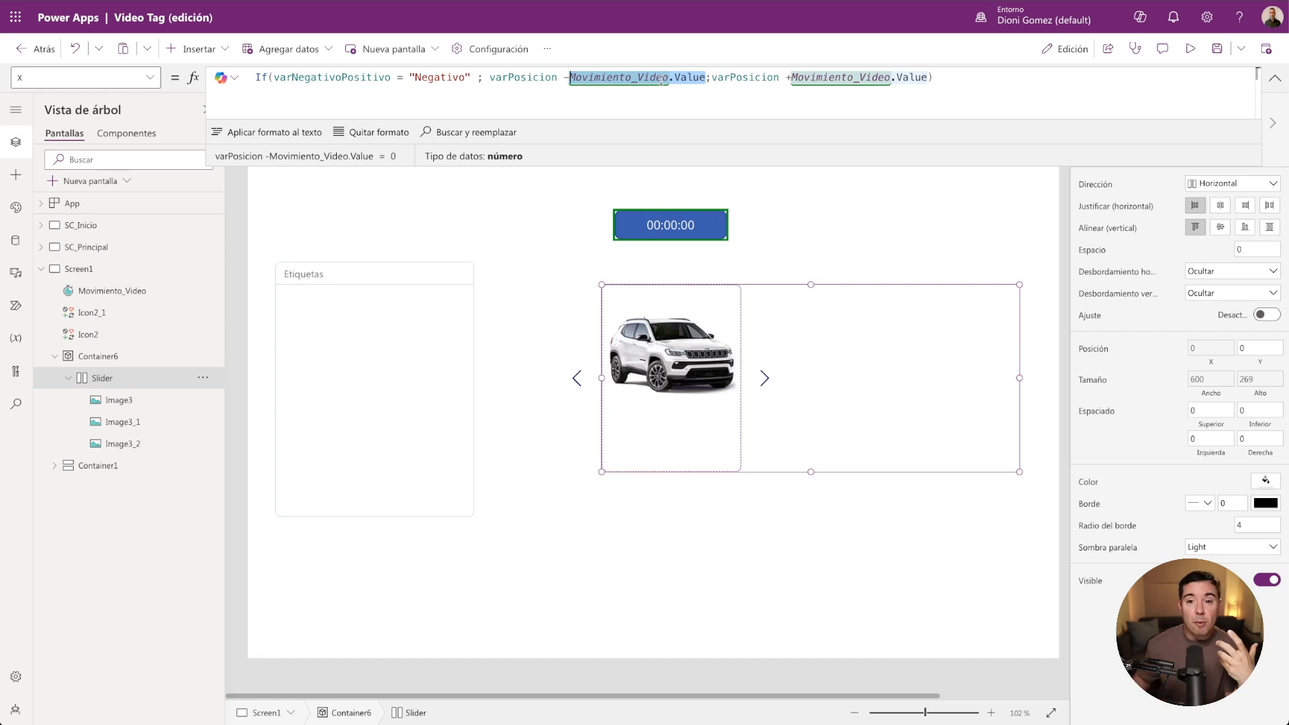
drag(780, 79, 588, 79)
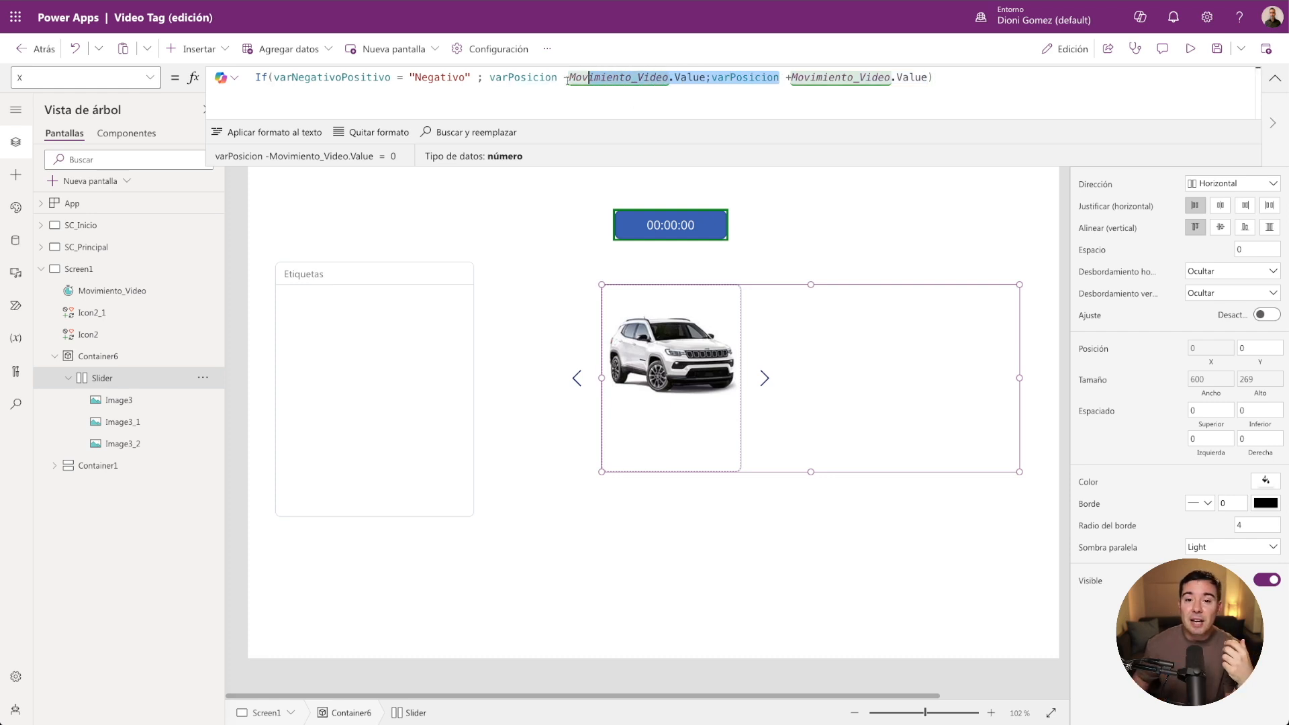
click(491, 79)
double_click(491, 79)
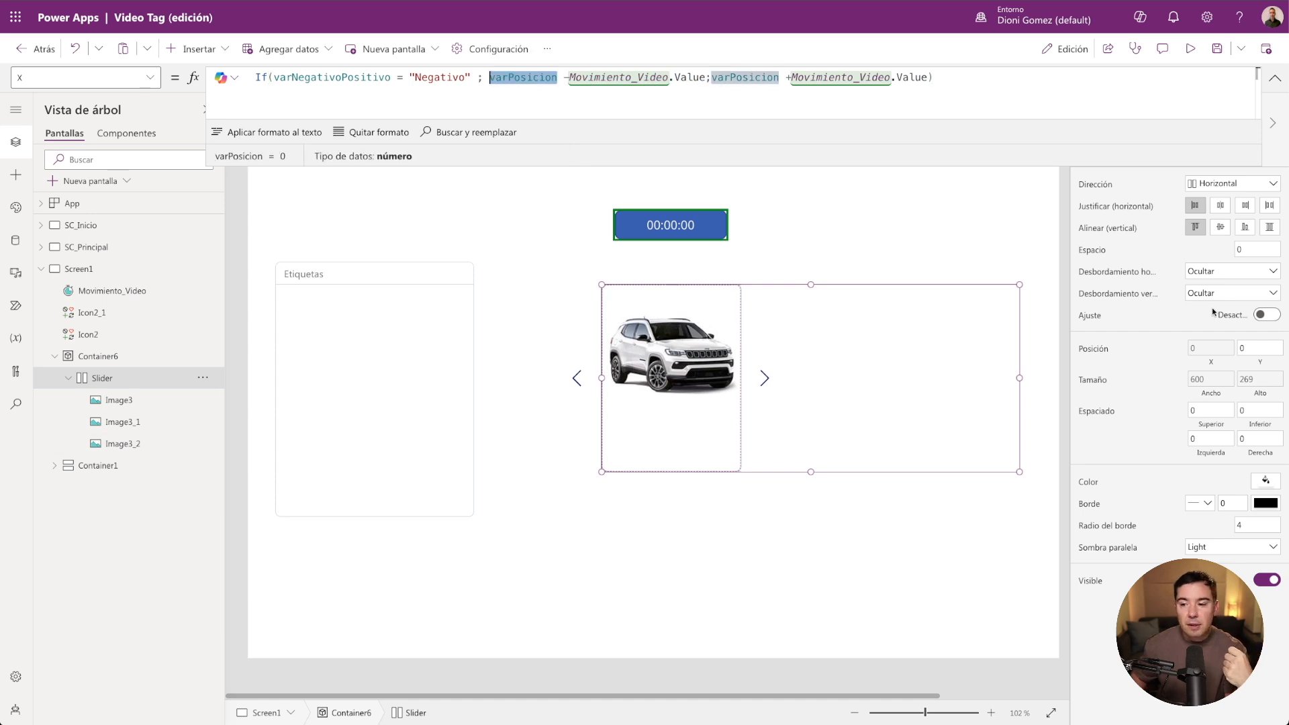
key(End)
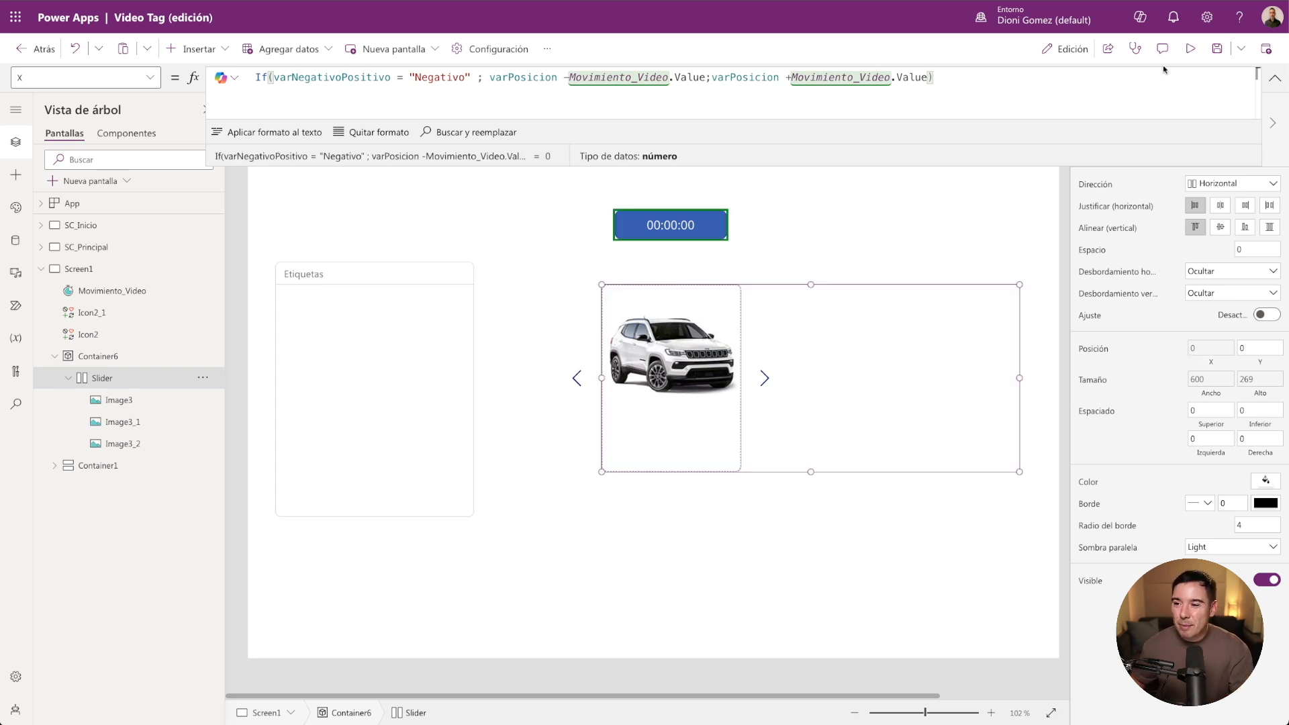
Preview Screen1, try the timer and the carousel's right arrow, and return to editing.
click(1190, 51)
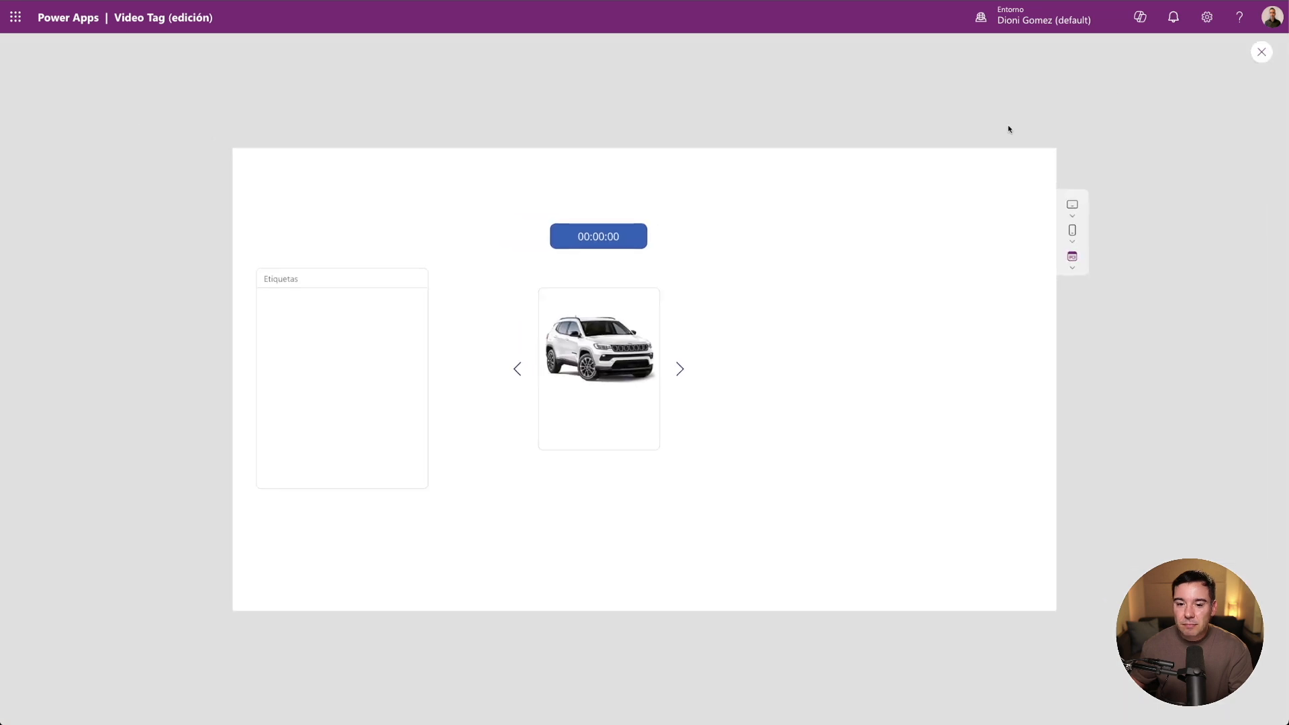
click(613, 244)
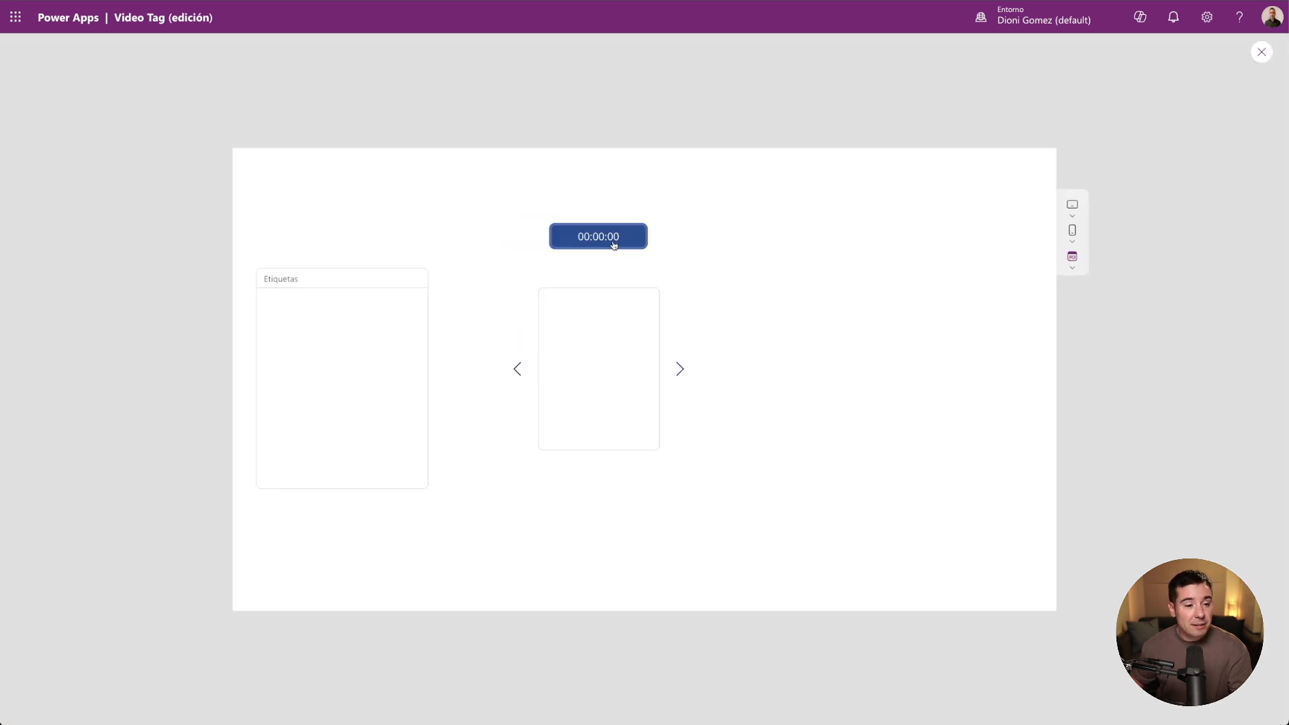
click(680, 370)
click(681, 371)
key(Escape)
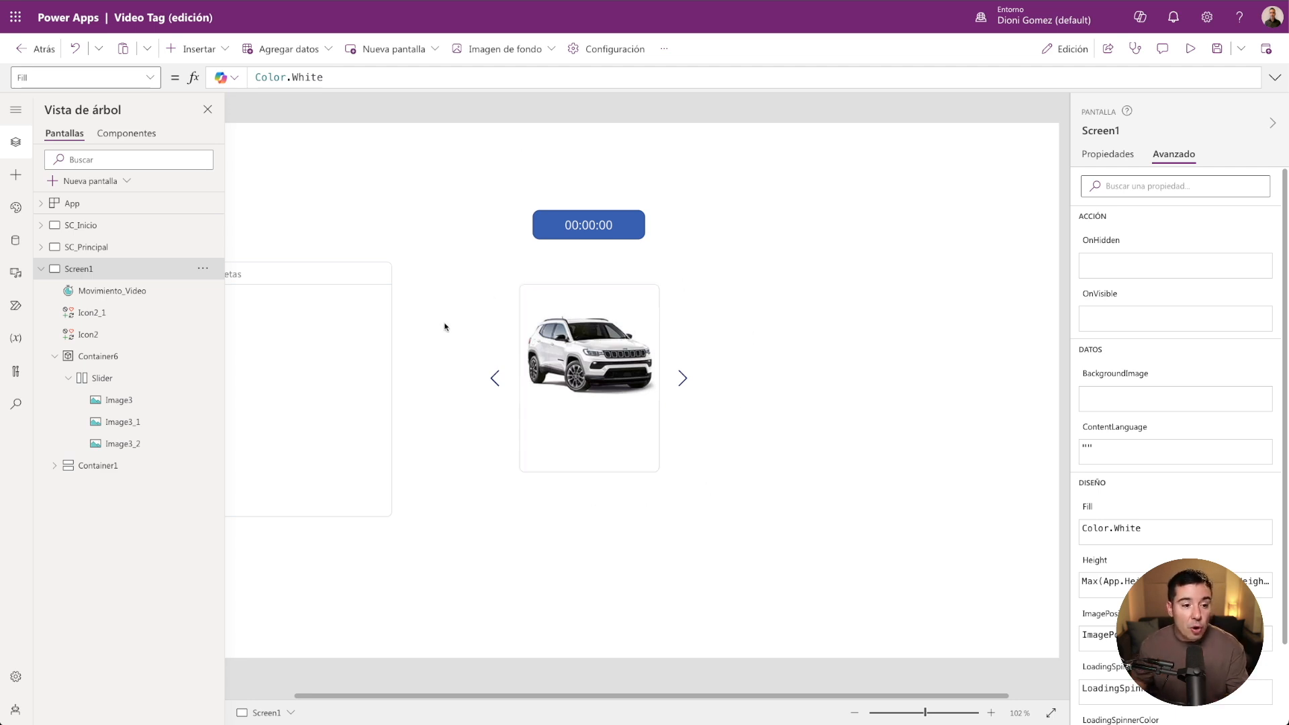
Preview Screen1 again and advance the car carousel twice with the right arrow.
click(1190, 48)
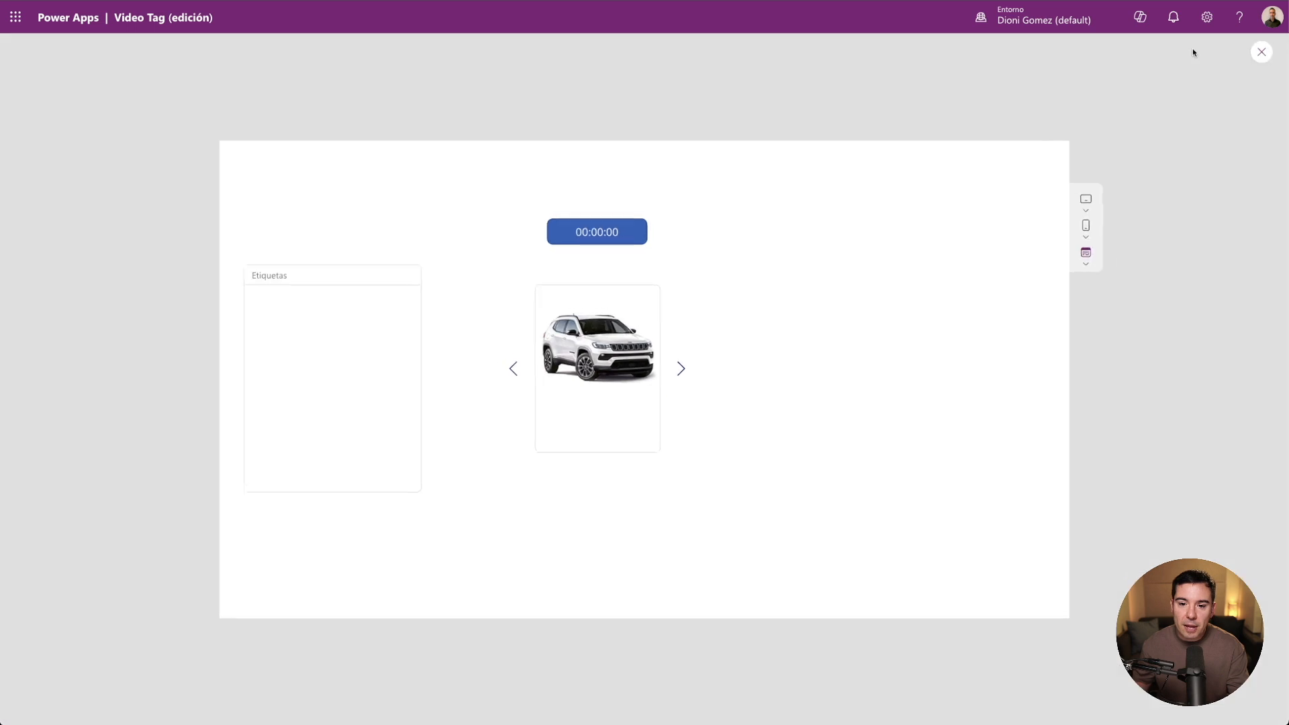
click(679, 370)
click(679, 370)
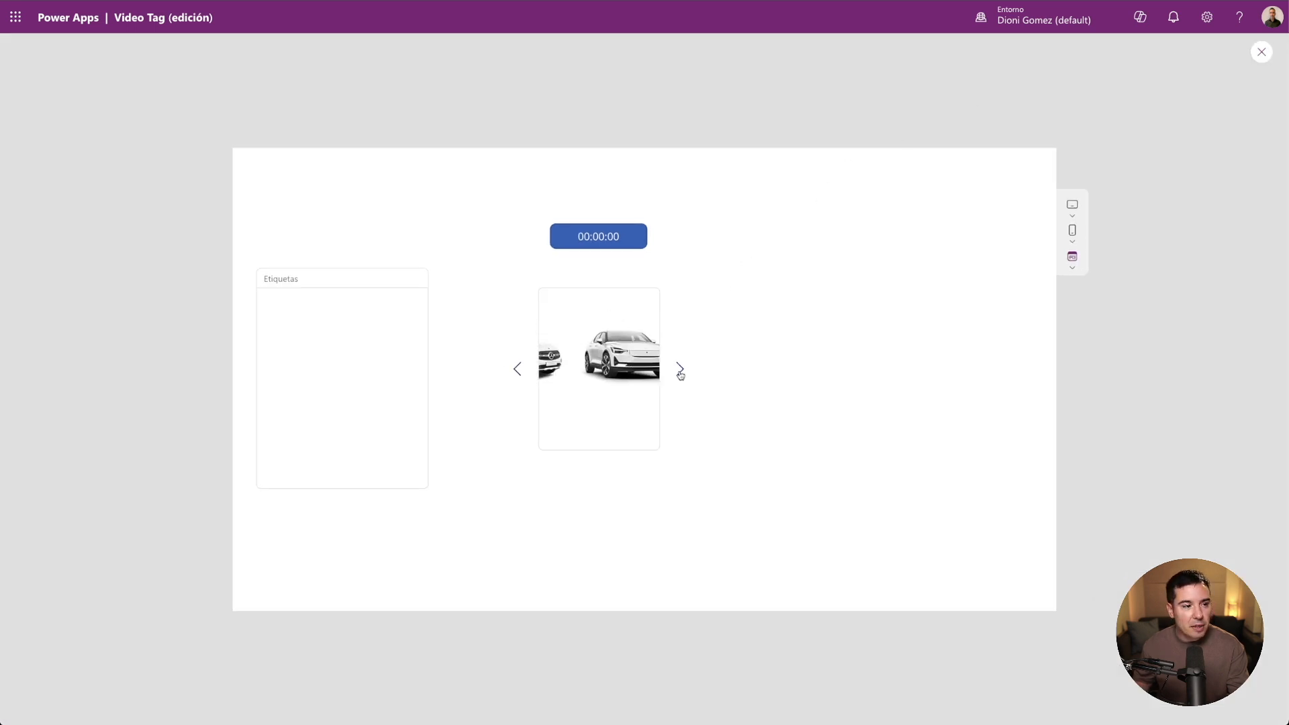